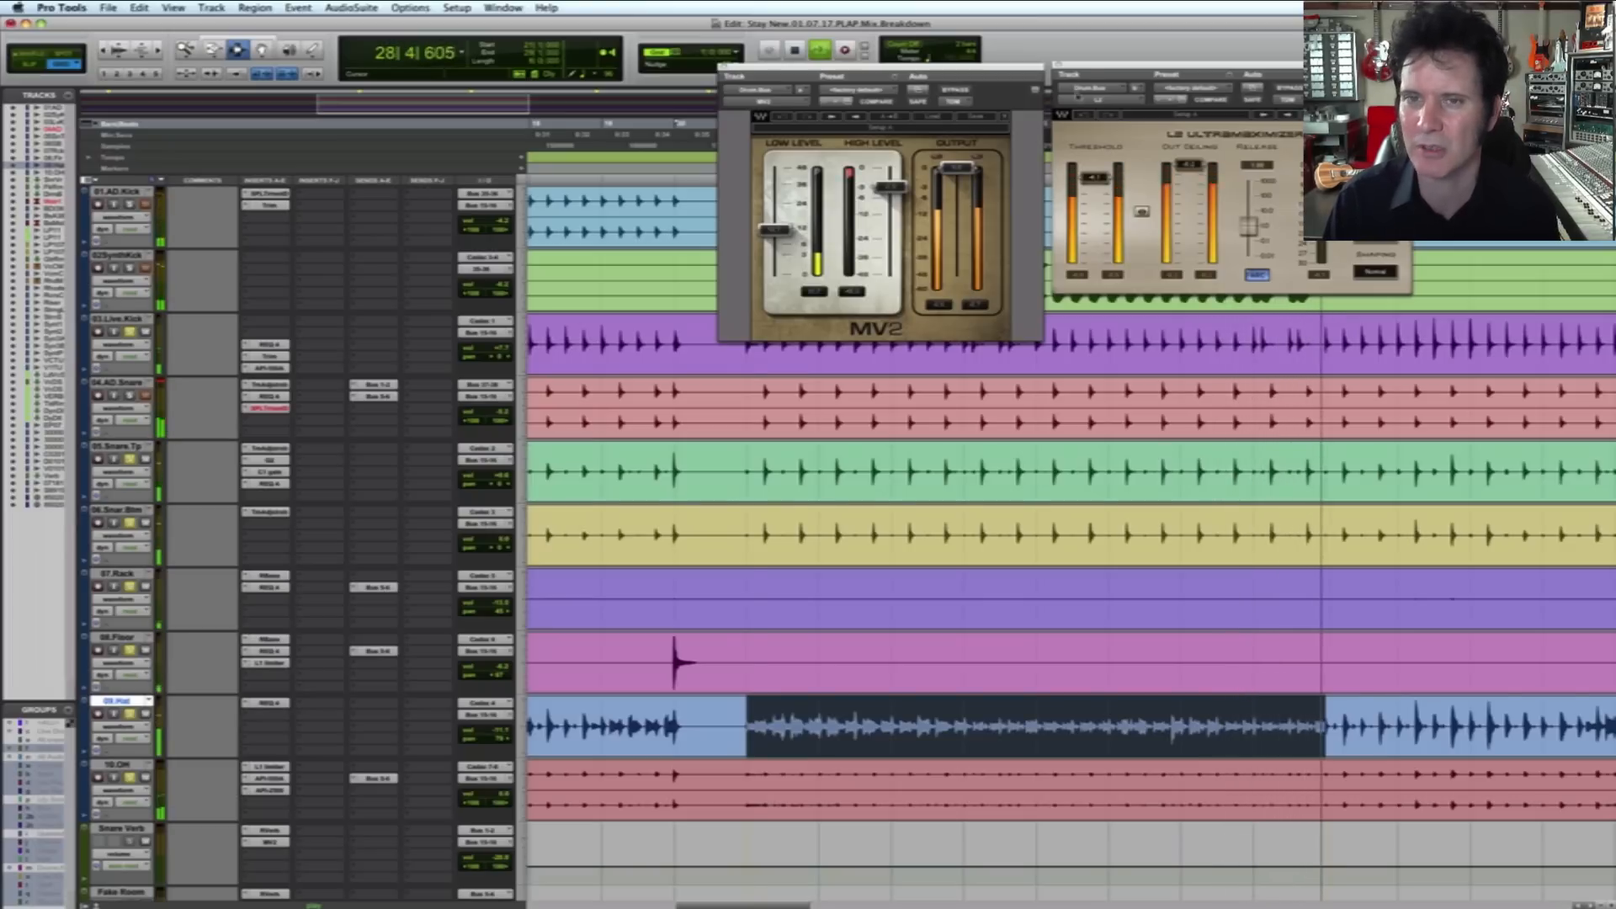
Step: Stop playback and close the L2 Ultramaximizer and MV2 plug-in windows
key(space)
click(1059, 65)
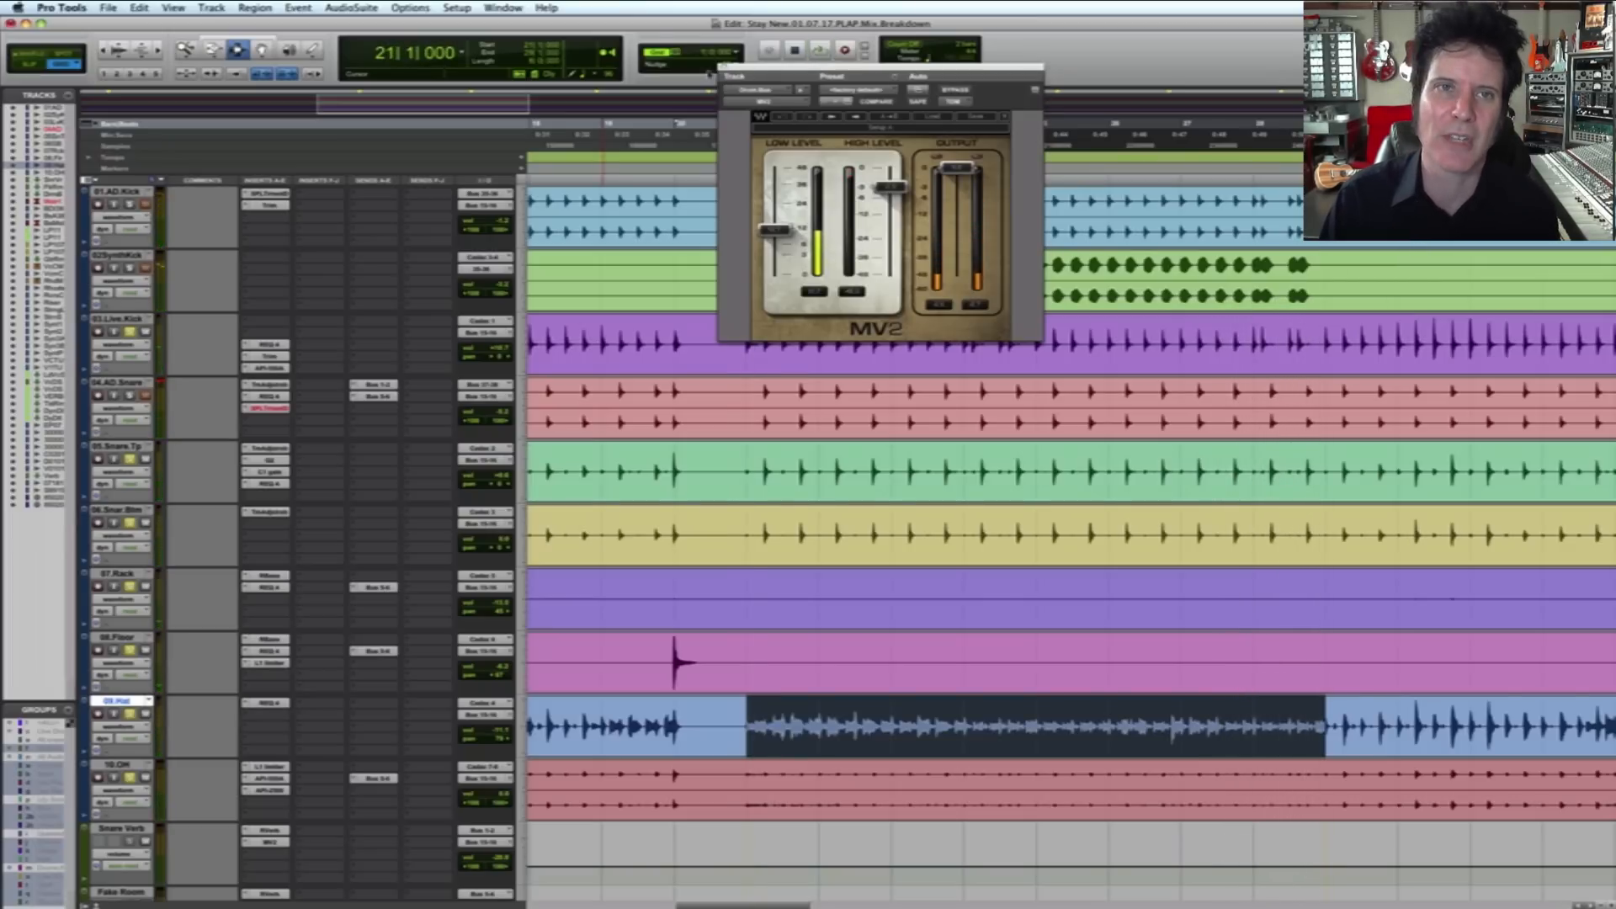
click(725, 68)
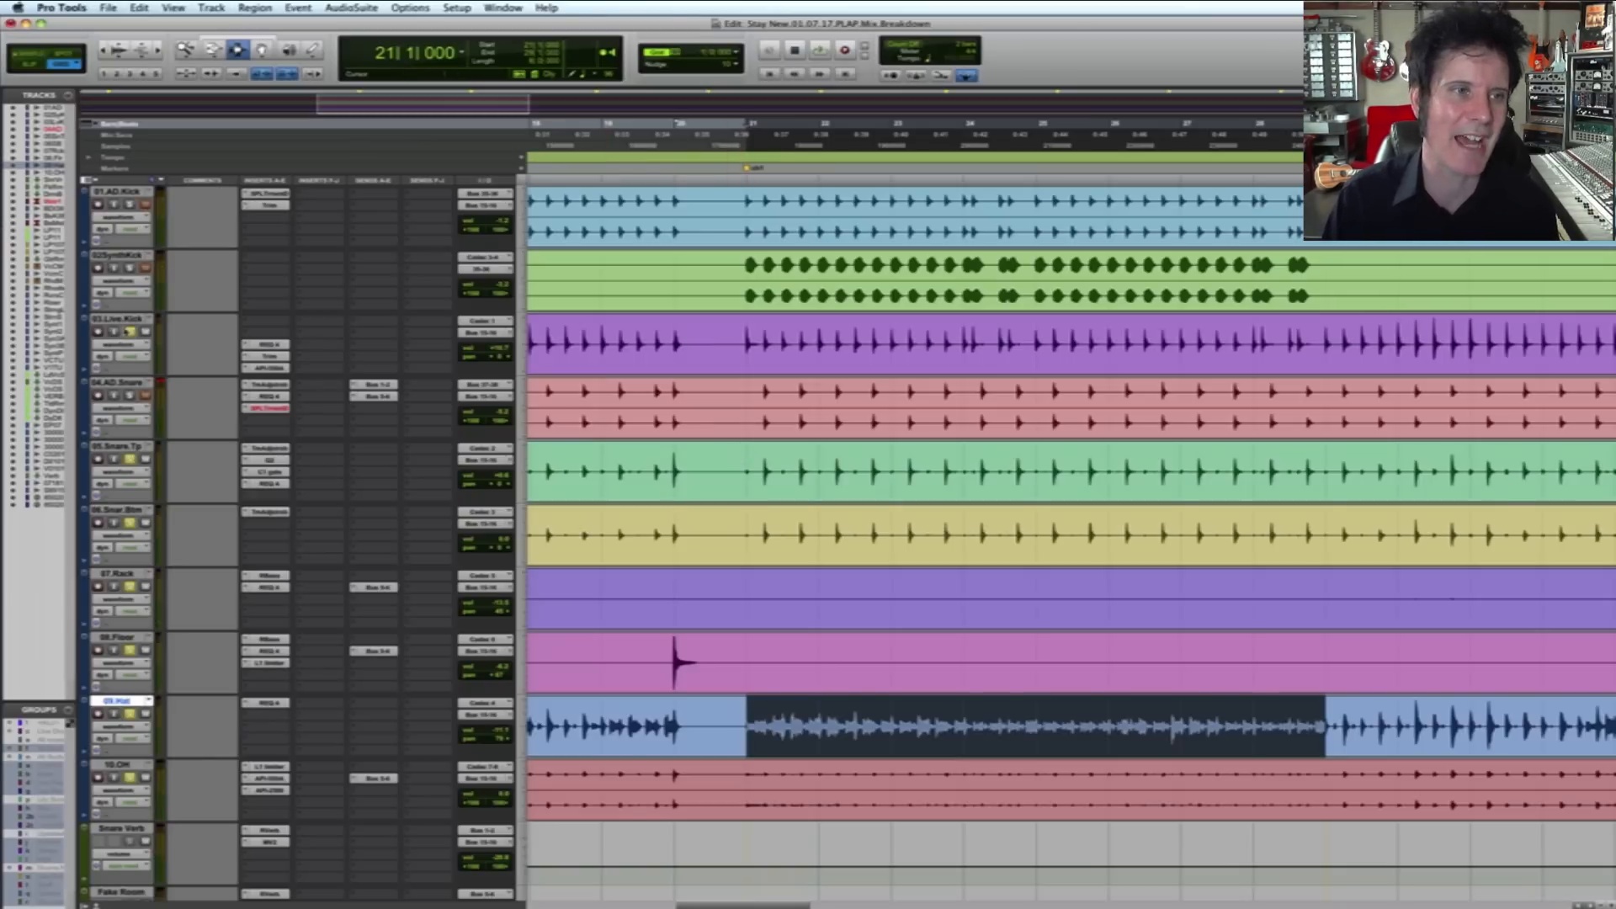
Step: Unsolo the live drums, solo the 01.AD.Kick track and audition the passage from bar 21
click(130, 333)
click(130, 205)
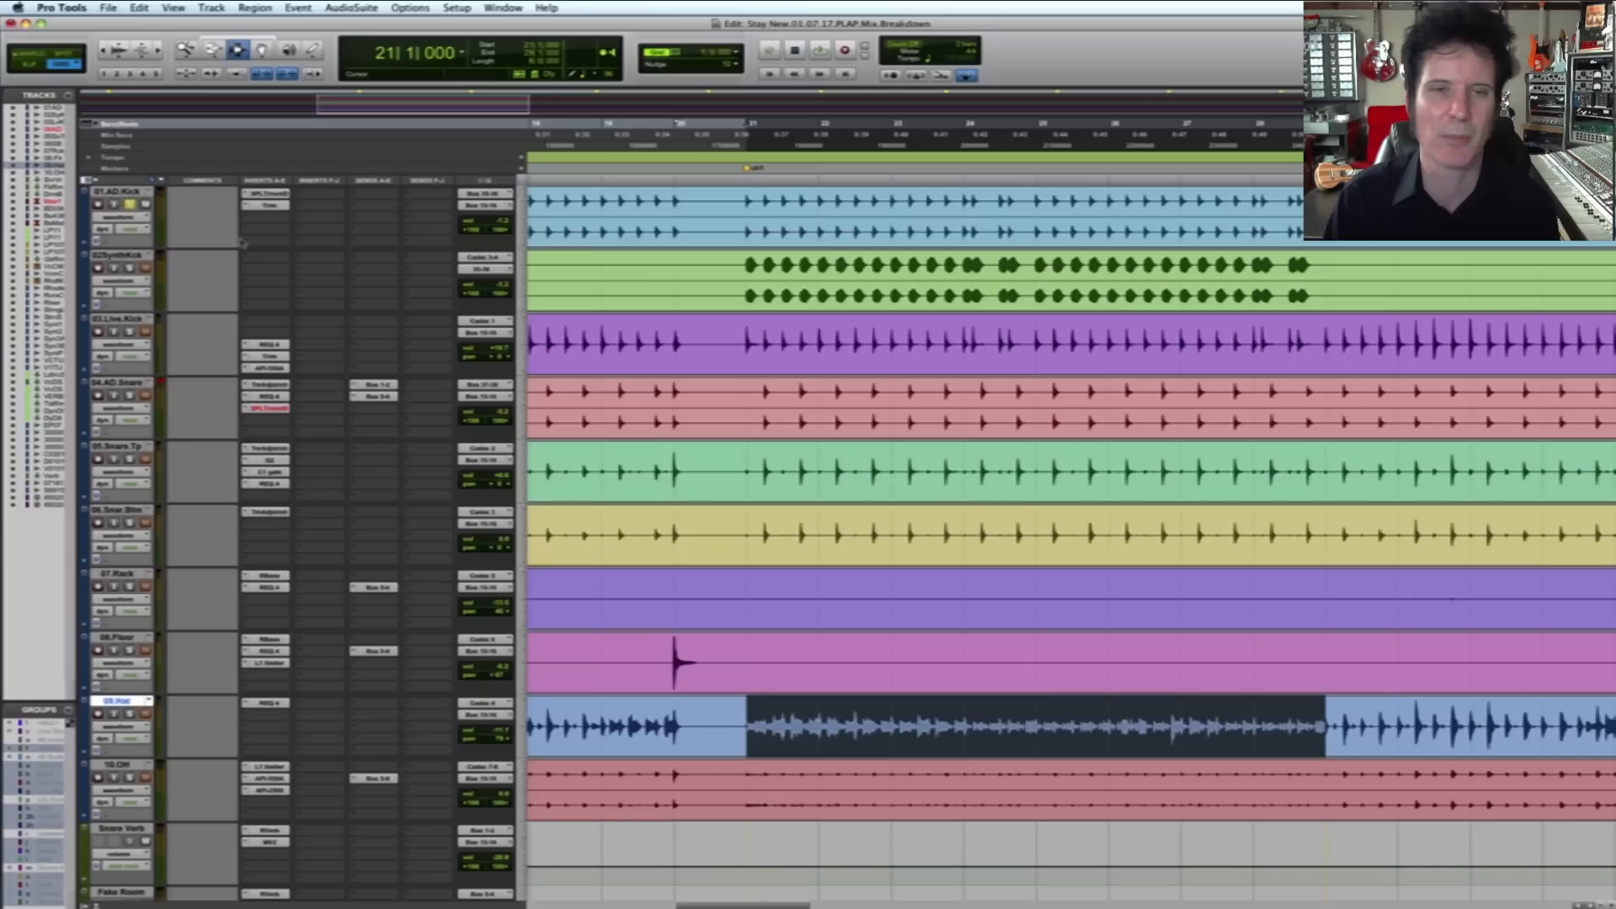
key(space)
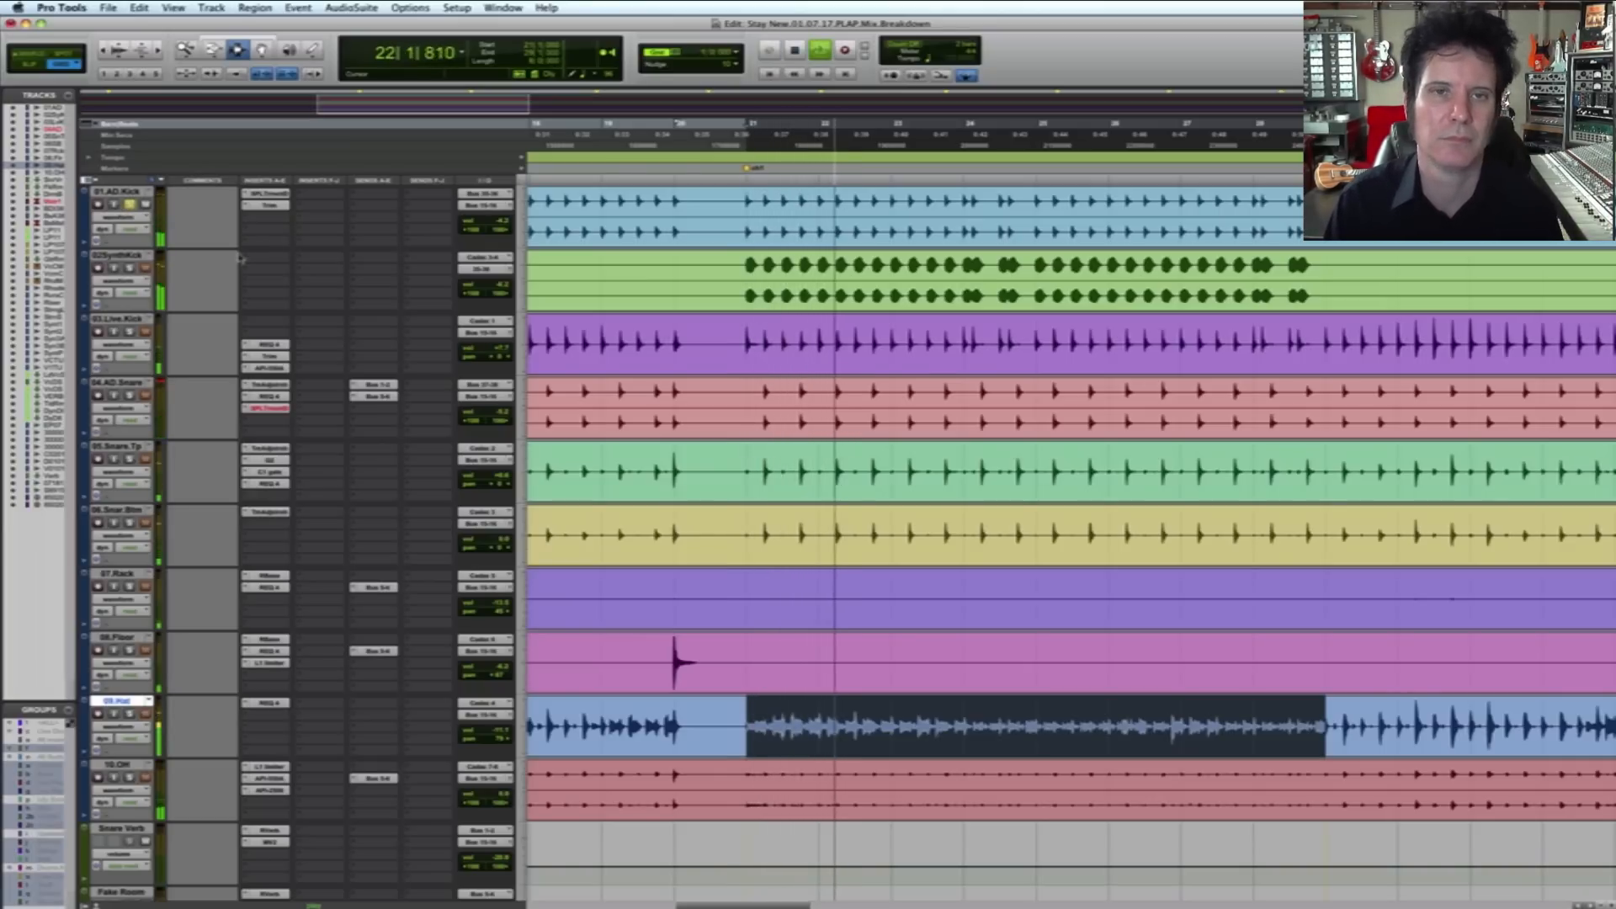
key(space)
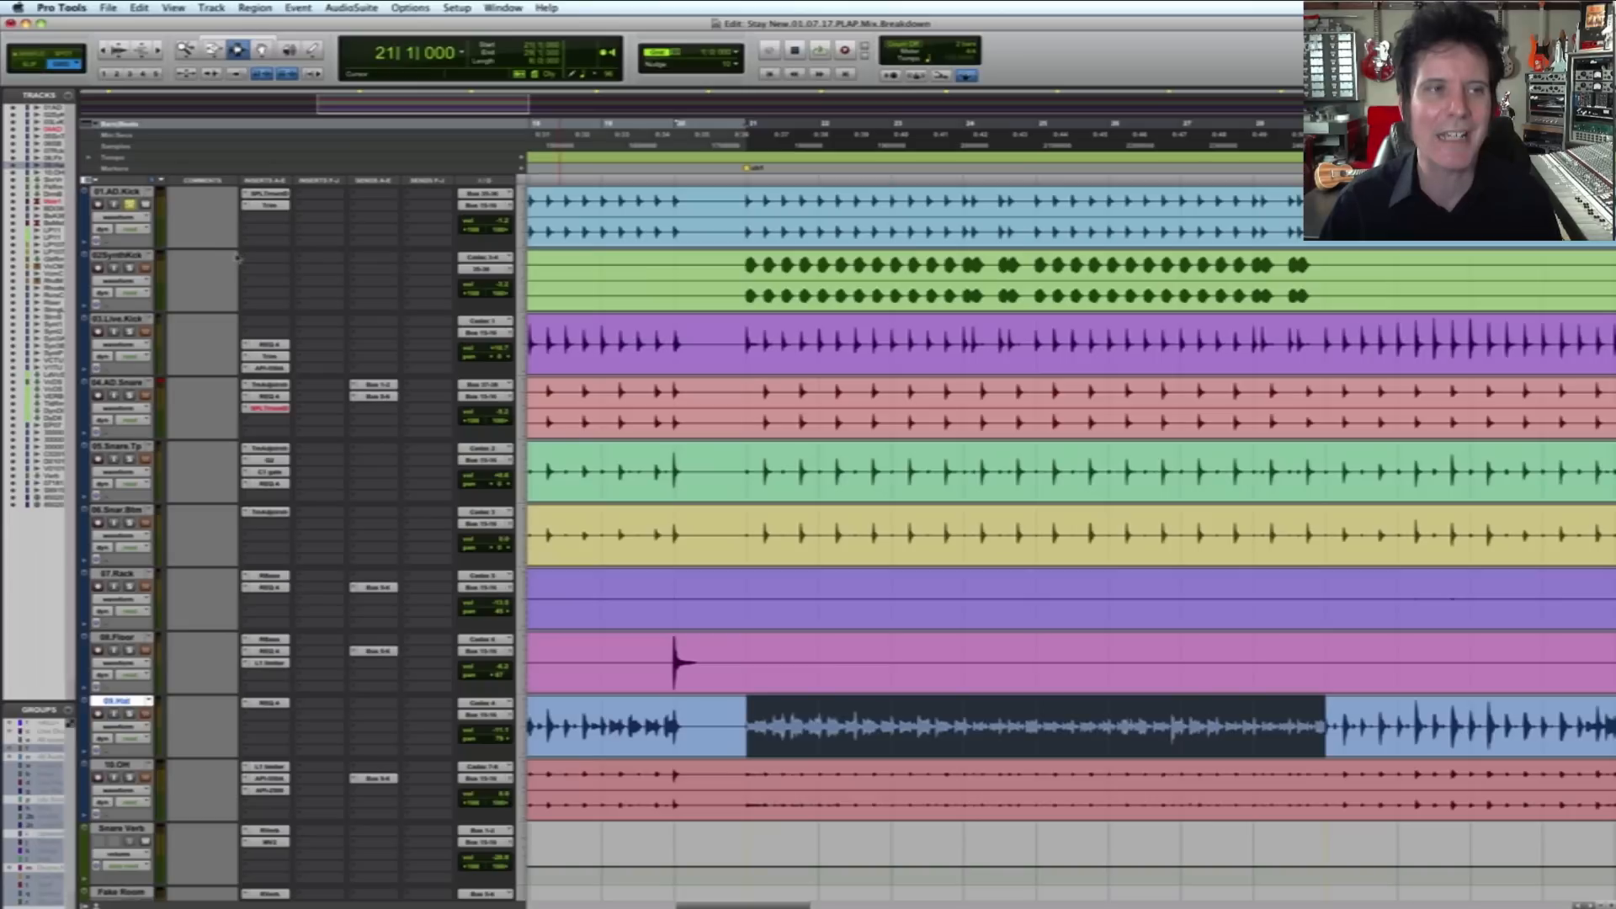
Step: Move the solo from 01.AD.Kick to 03.Live.Kick and play its section starting at bar 21
click(131, 205)
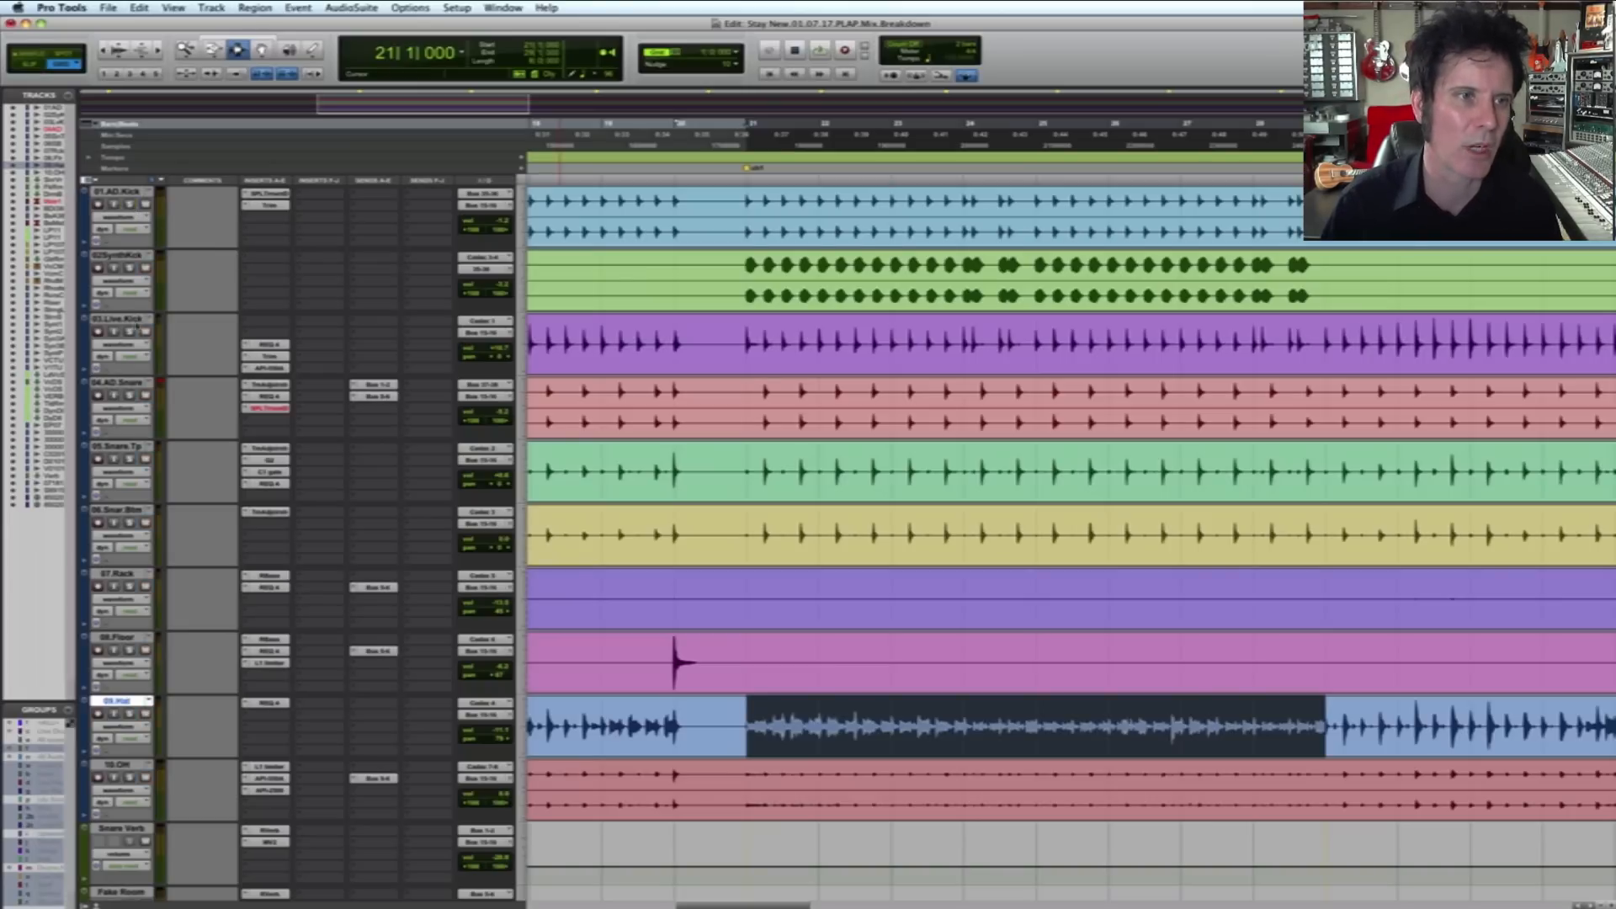
click(131, 332)
ctrl+click(747, 346)
key(space)
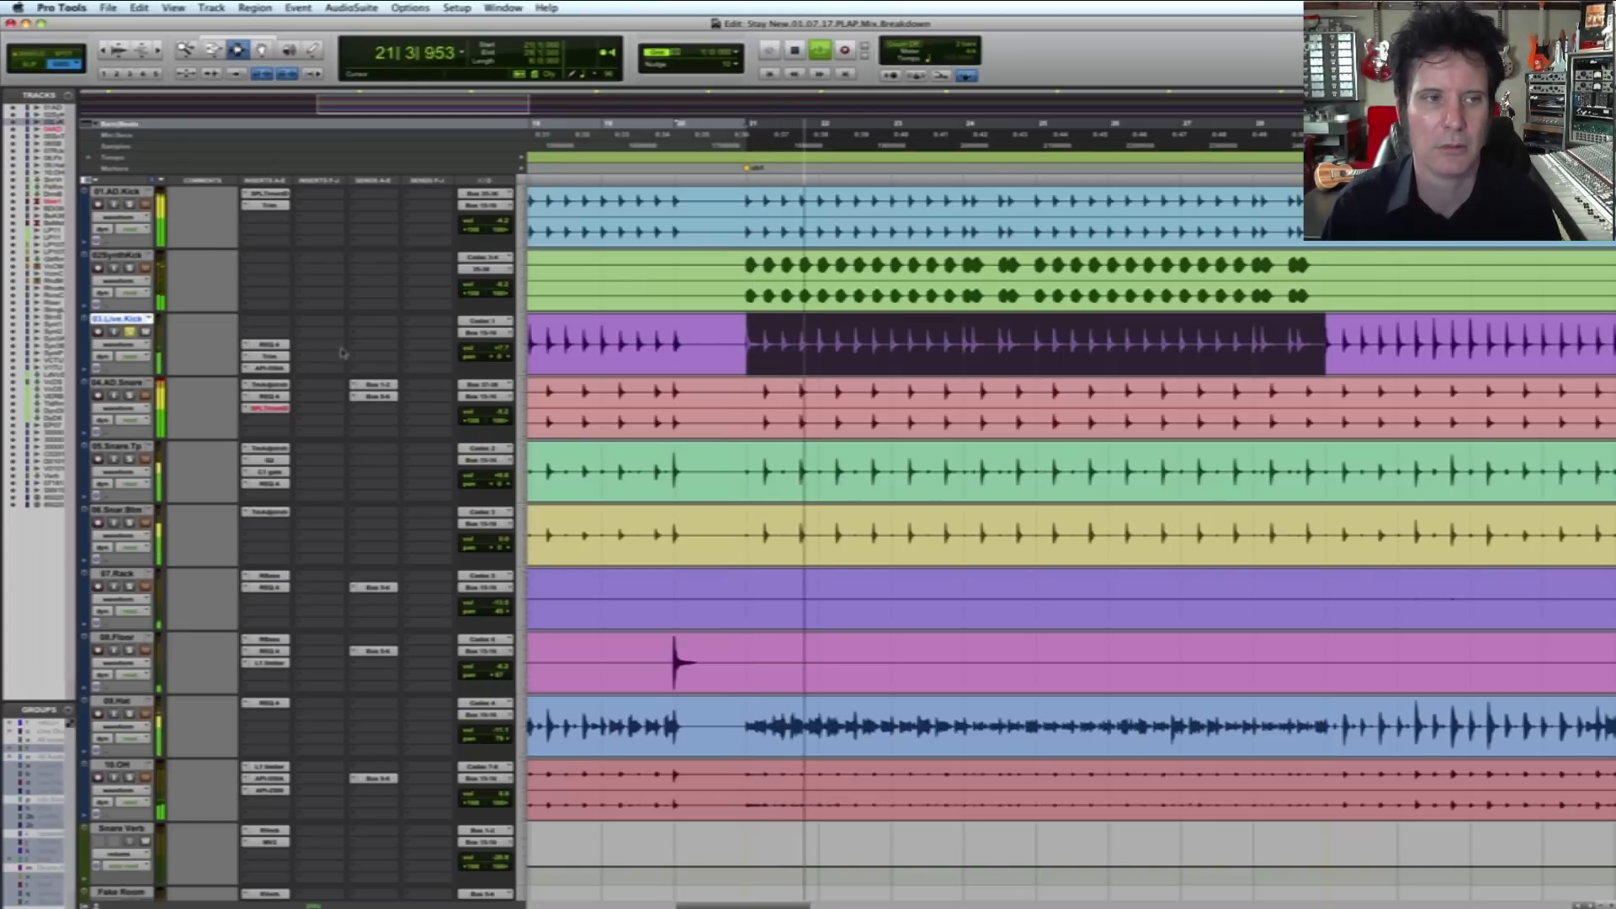
Step: Bypass the REQ 4, Trim and API 550A inserts on 03.Live.Kick and audition the unprocessed kick
ctrl+click(271, 347)
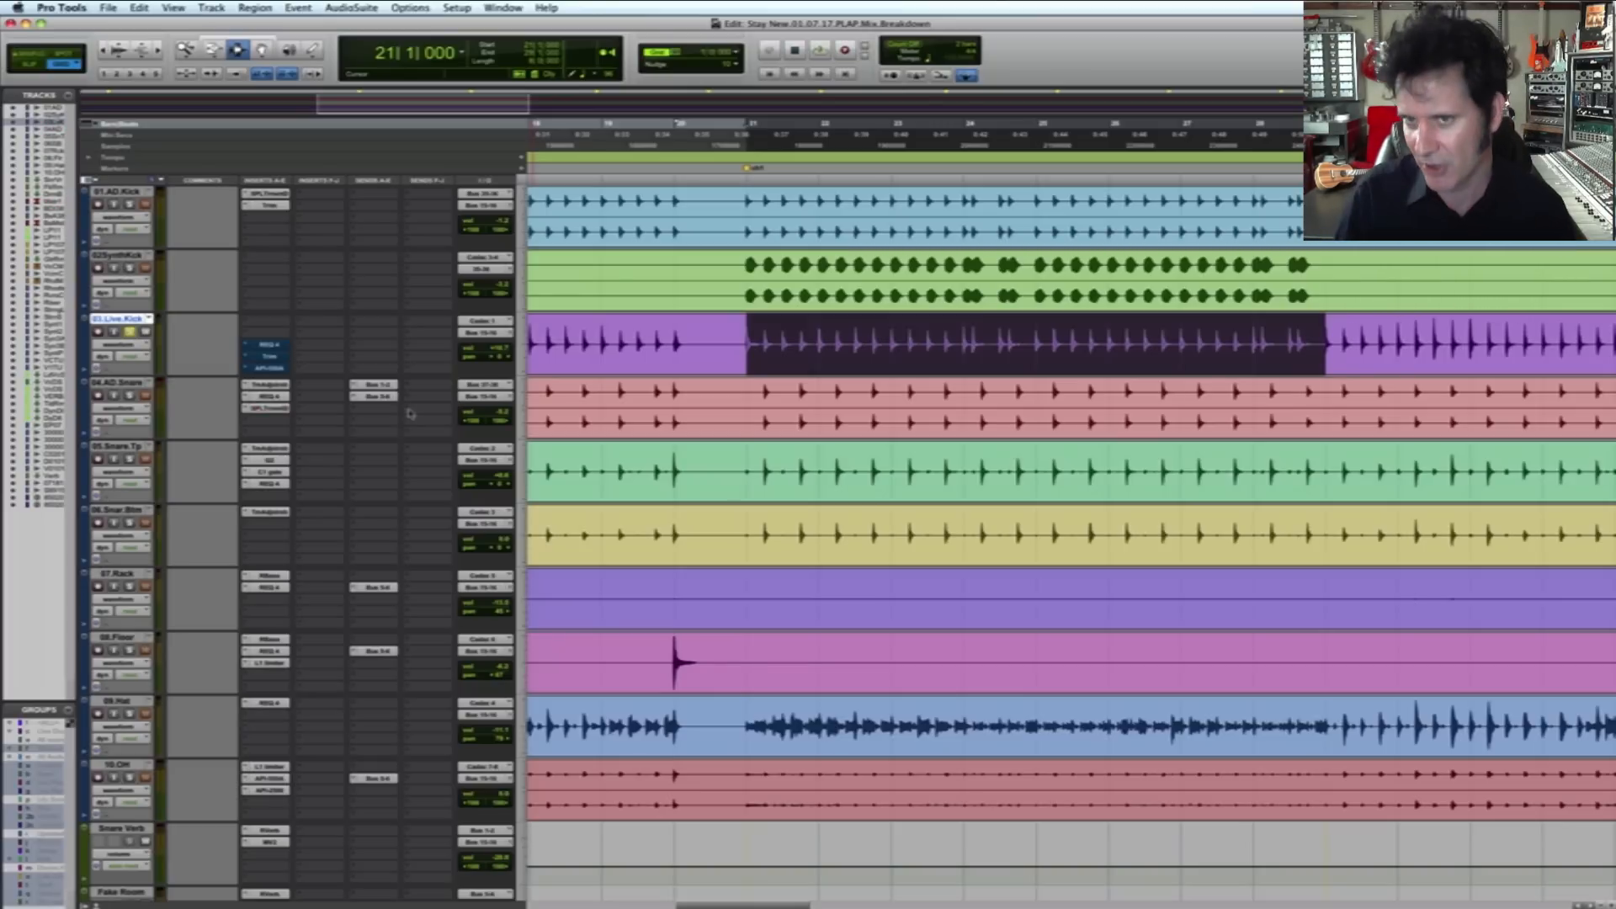
key(space)
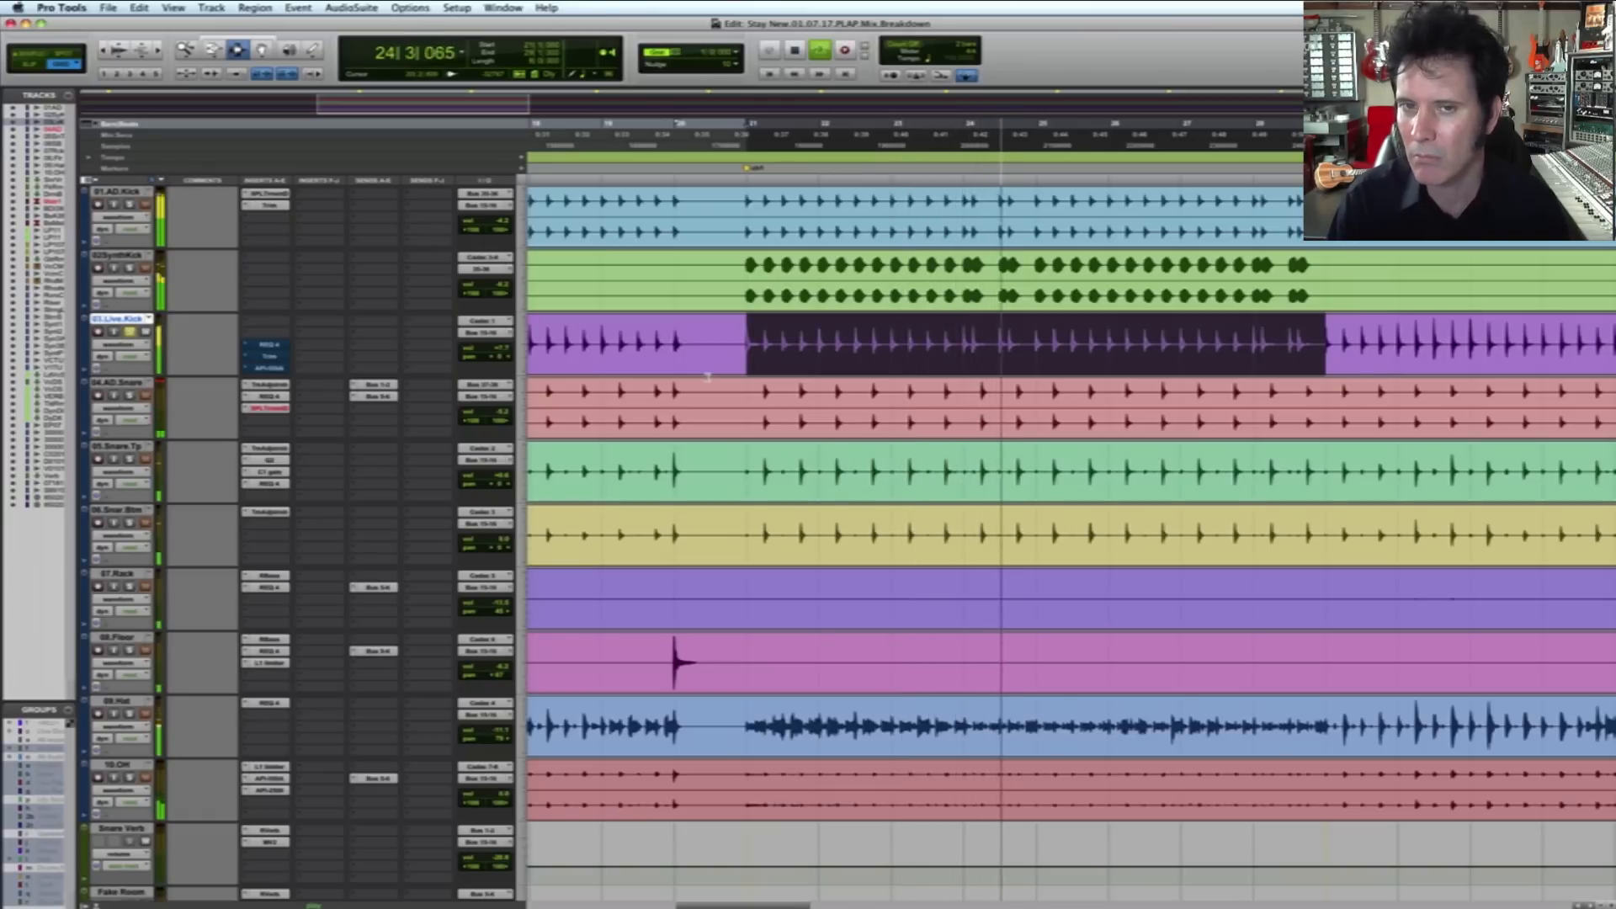
key(space)
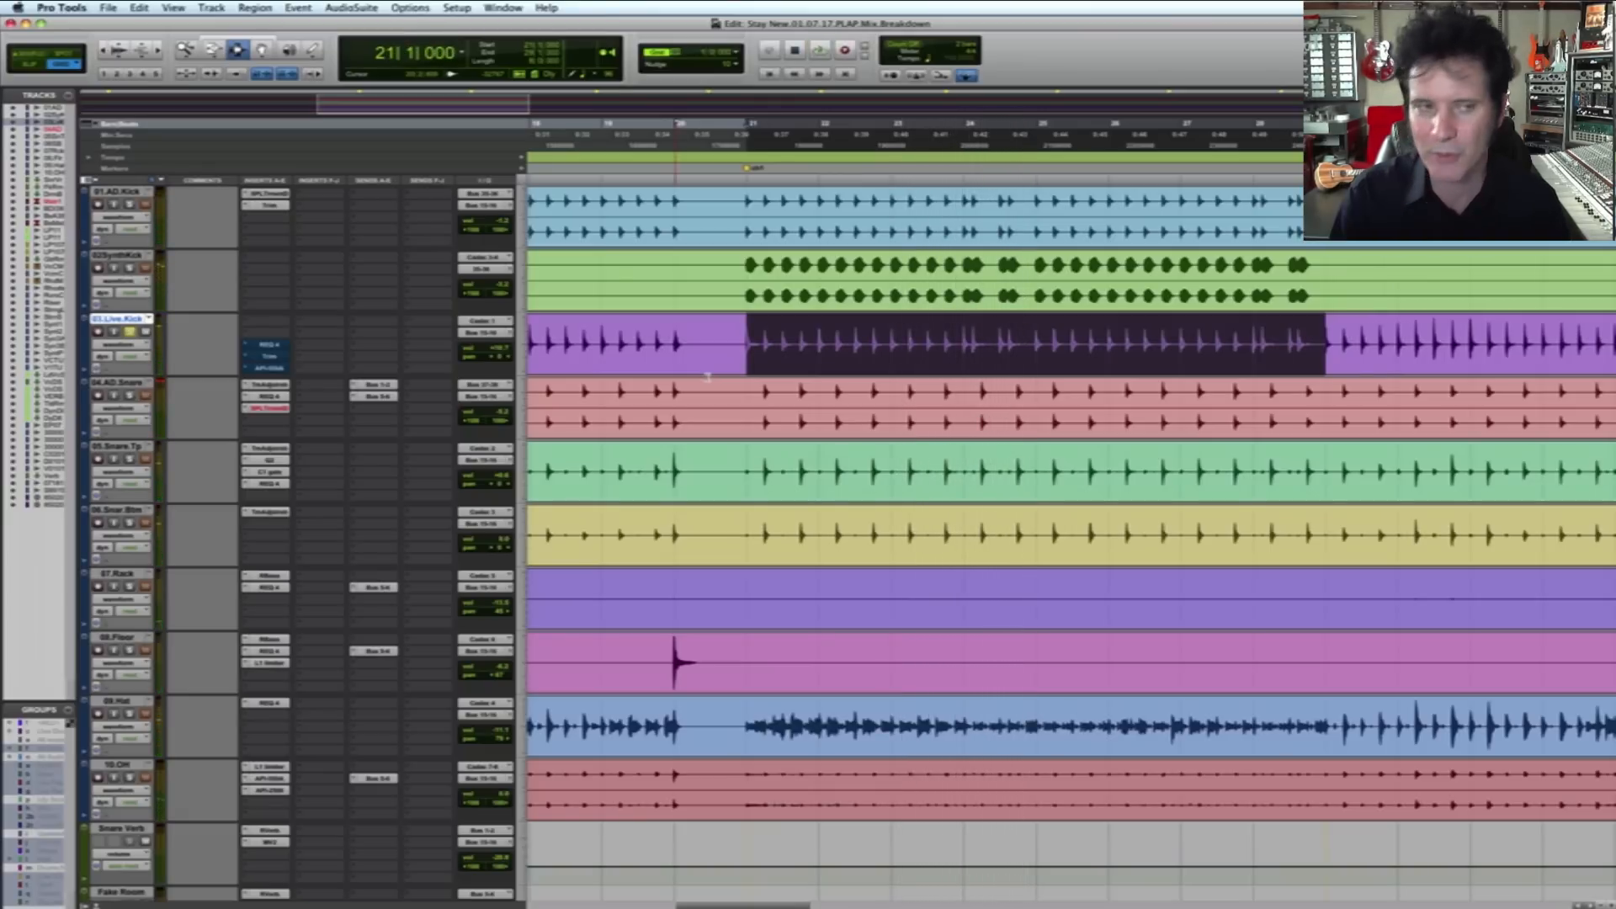
Step: Open the REQ 4 on 03.Live.Kick, move its window lower, and take the EQ out of bypass during playback
click(280, 345)
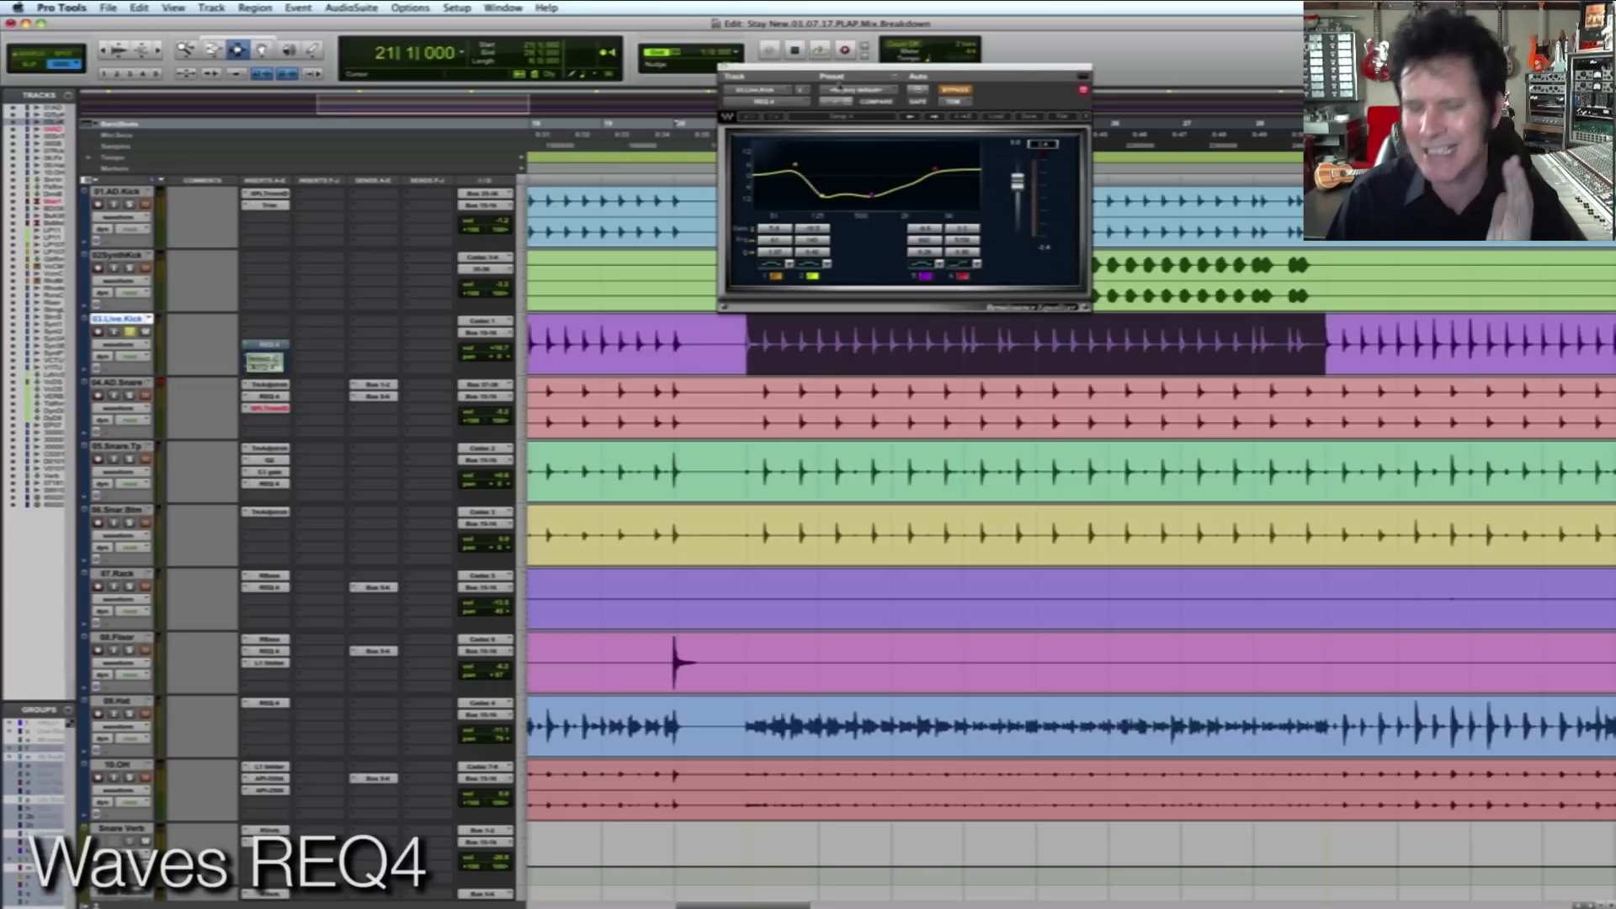
drag(1034, 69, 1181, 242)
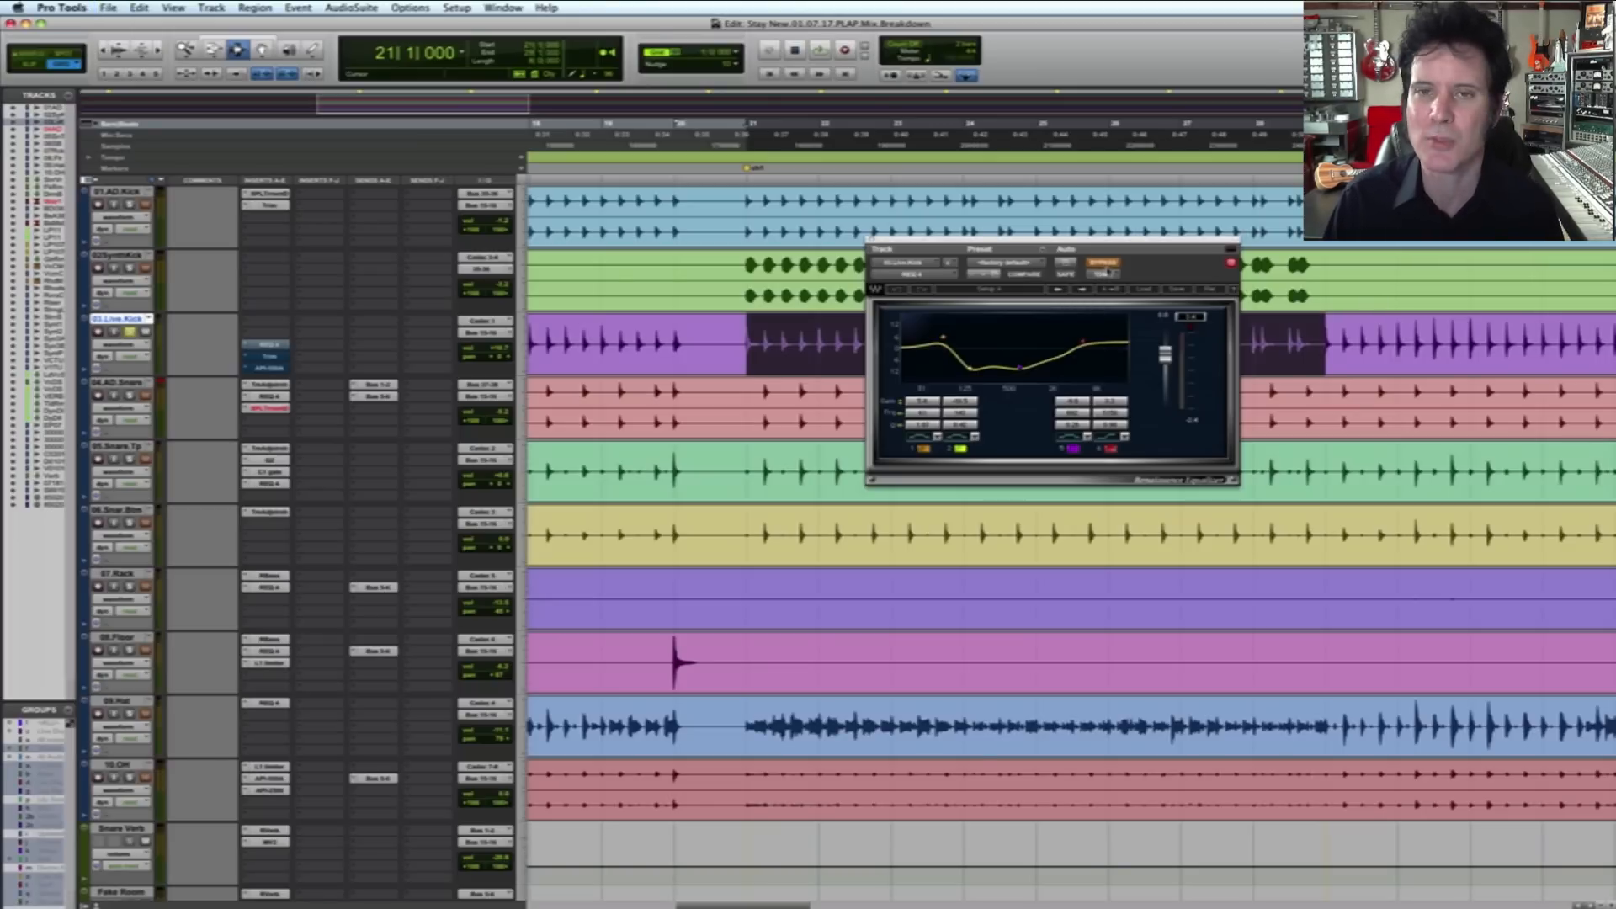
key(space)
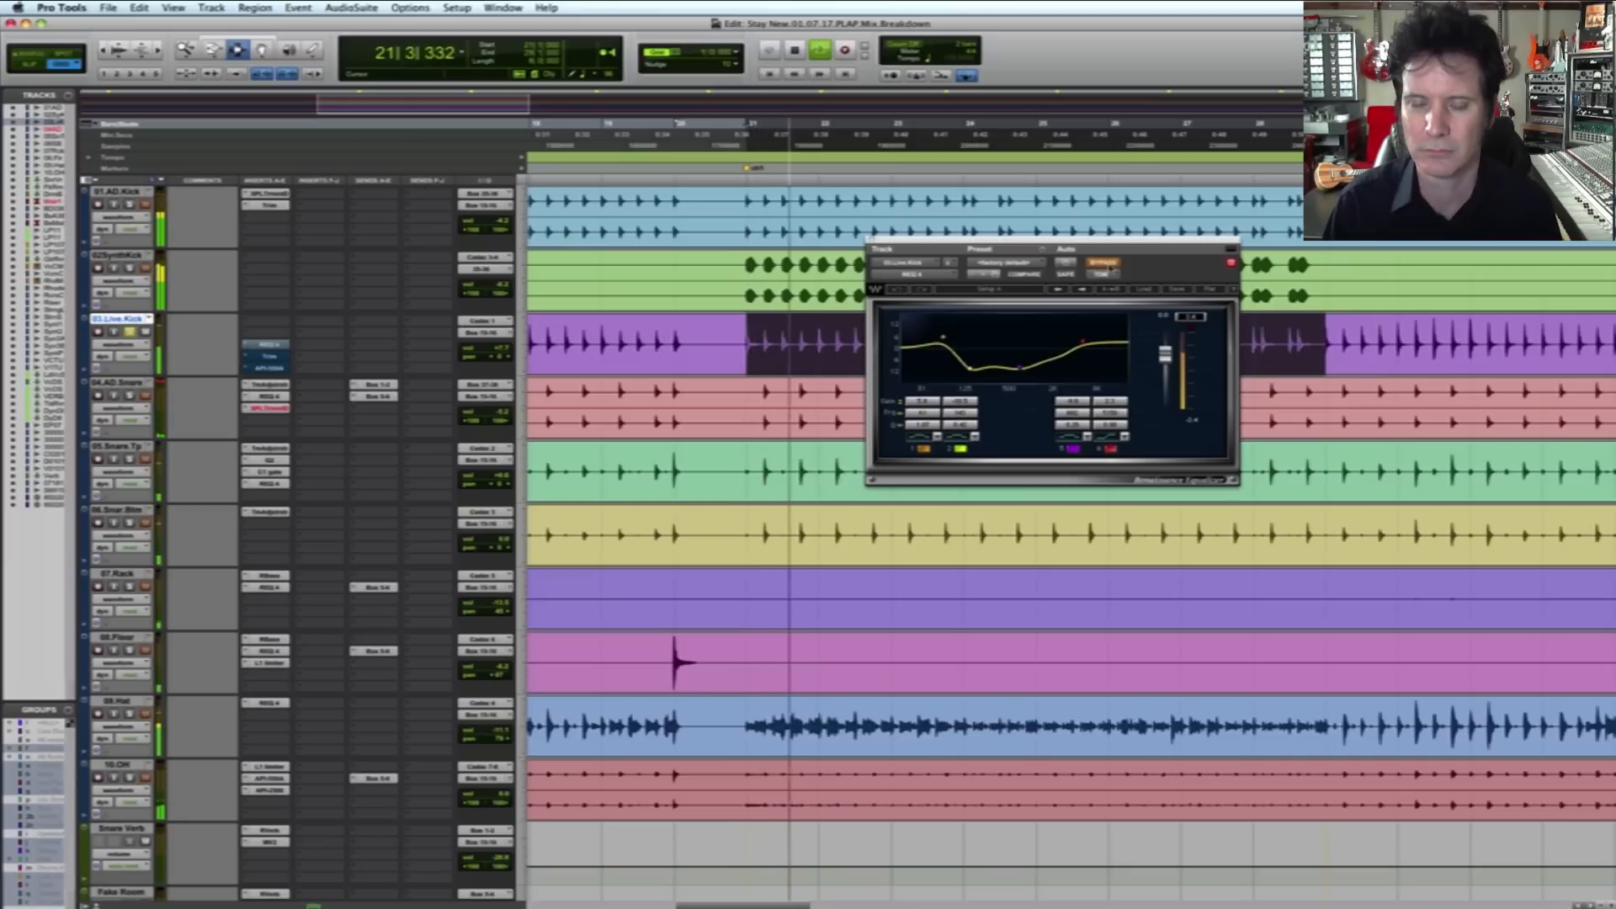
click(1105, 262)
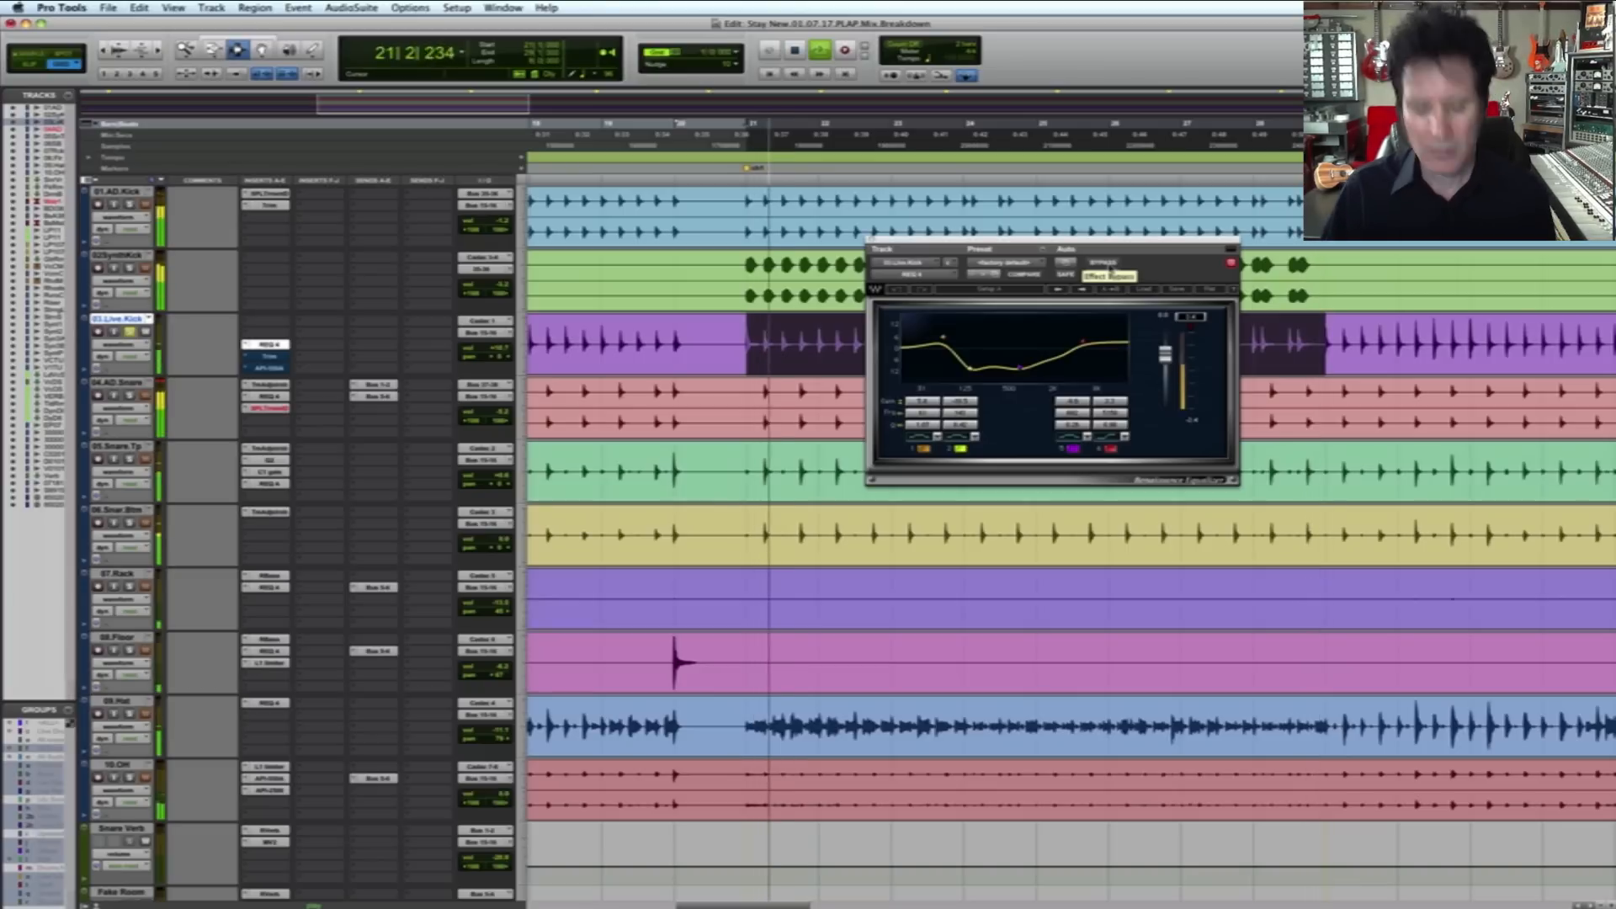
key(space)
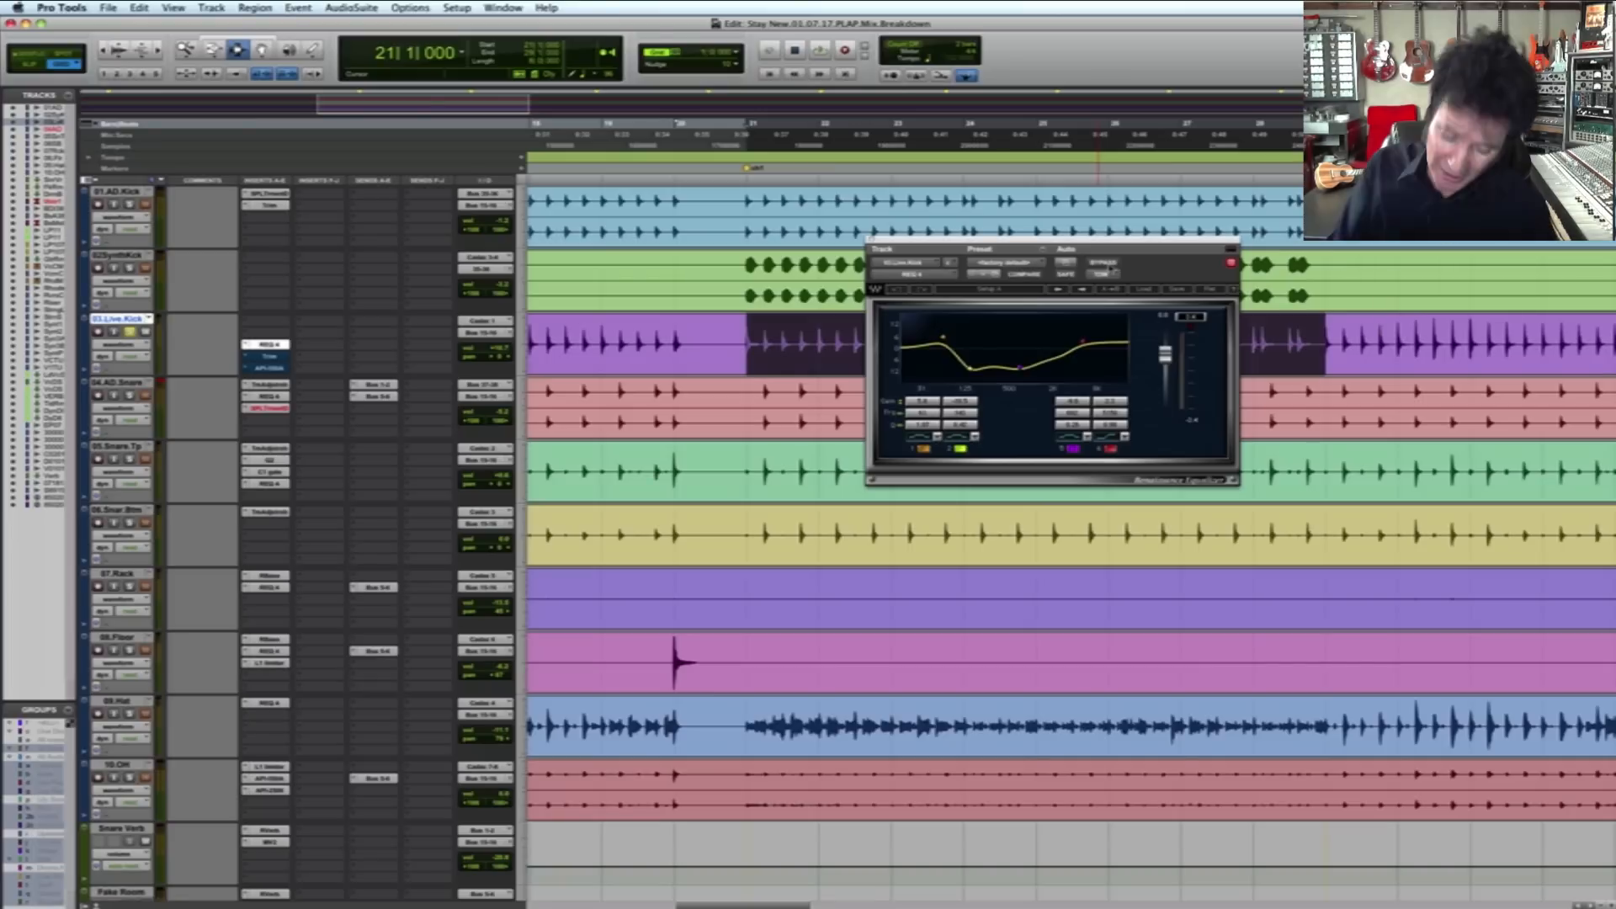
Step: Compare the live kick with the REQ 4 bypassed and active during playback, leaving the EQ active
key(space)
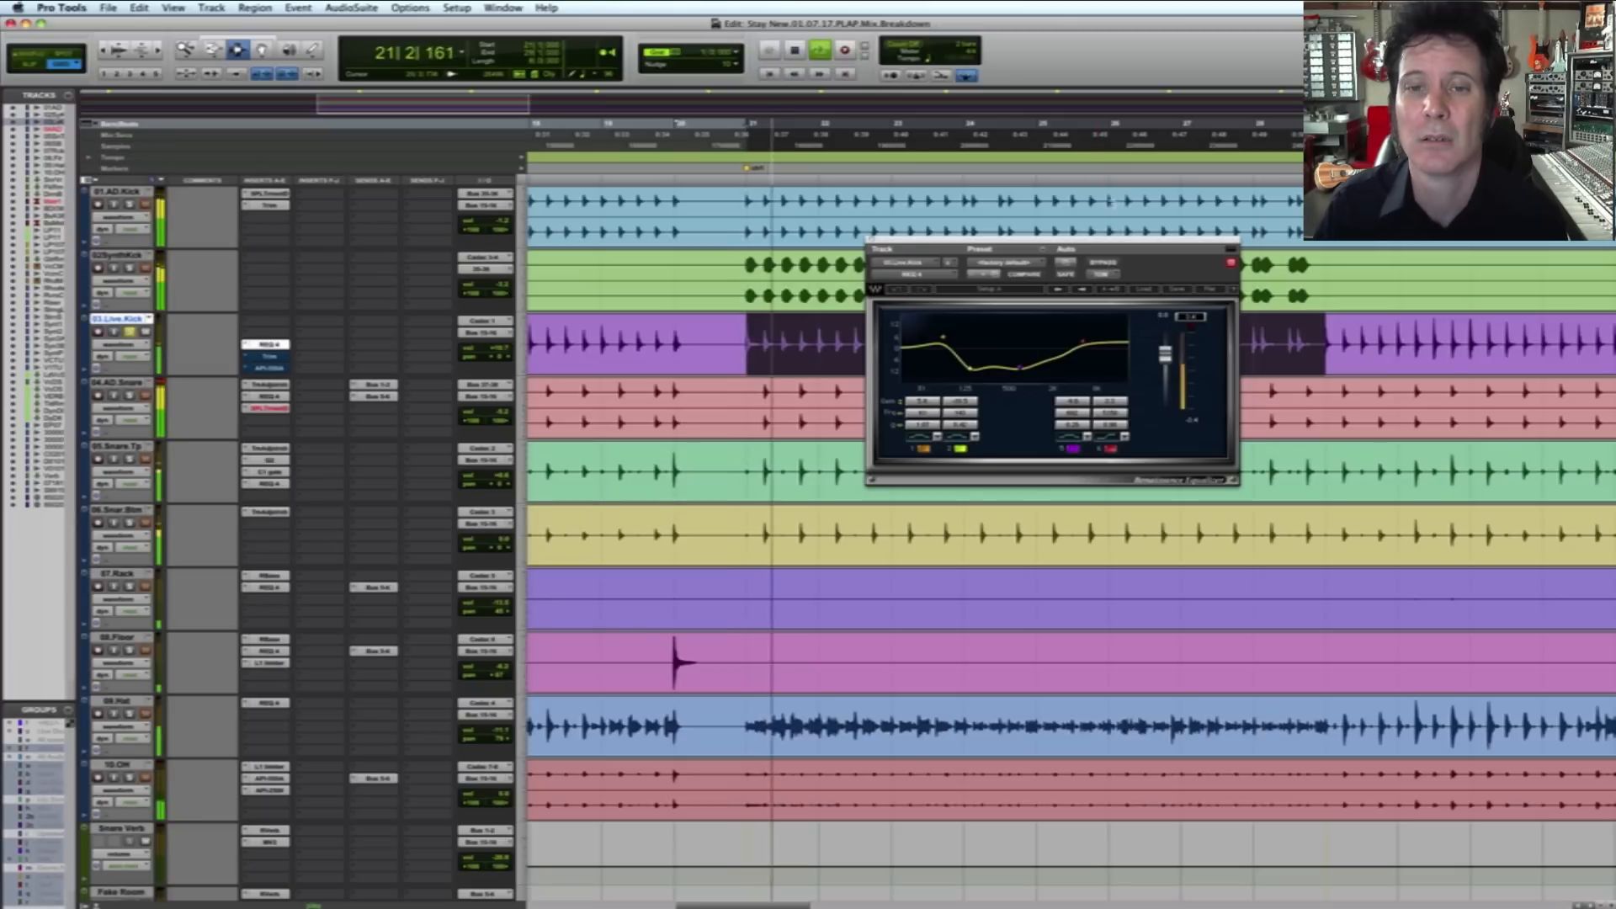
click(1103, 263)
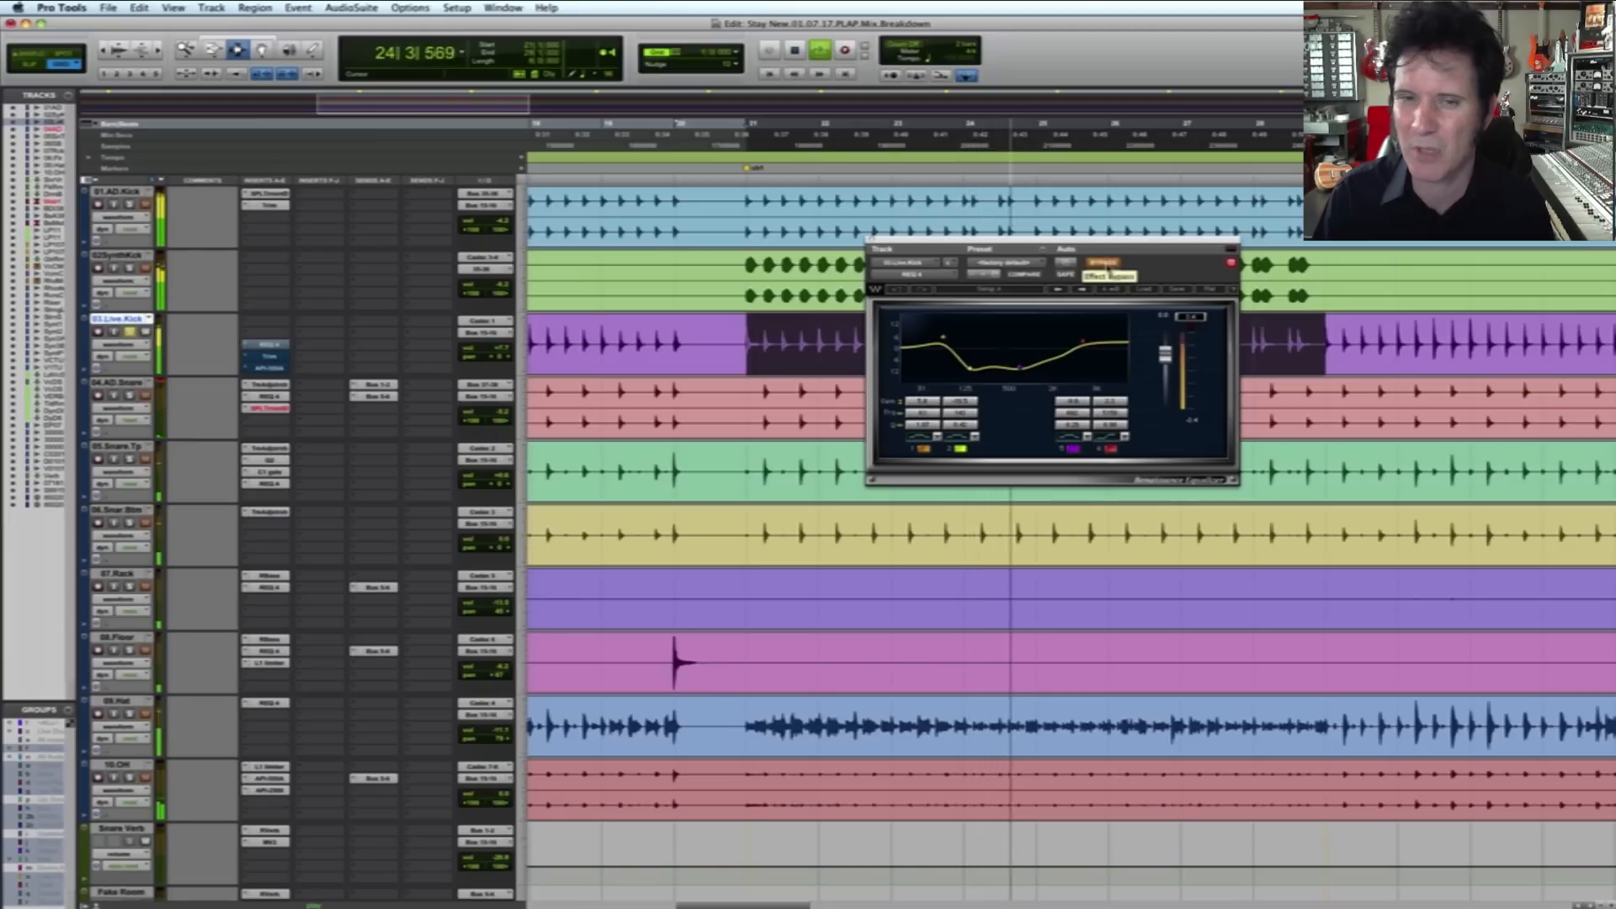
click(1103, 263)
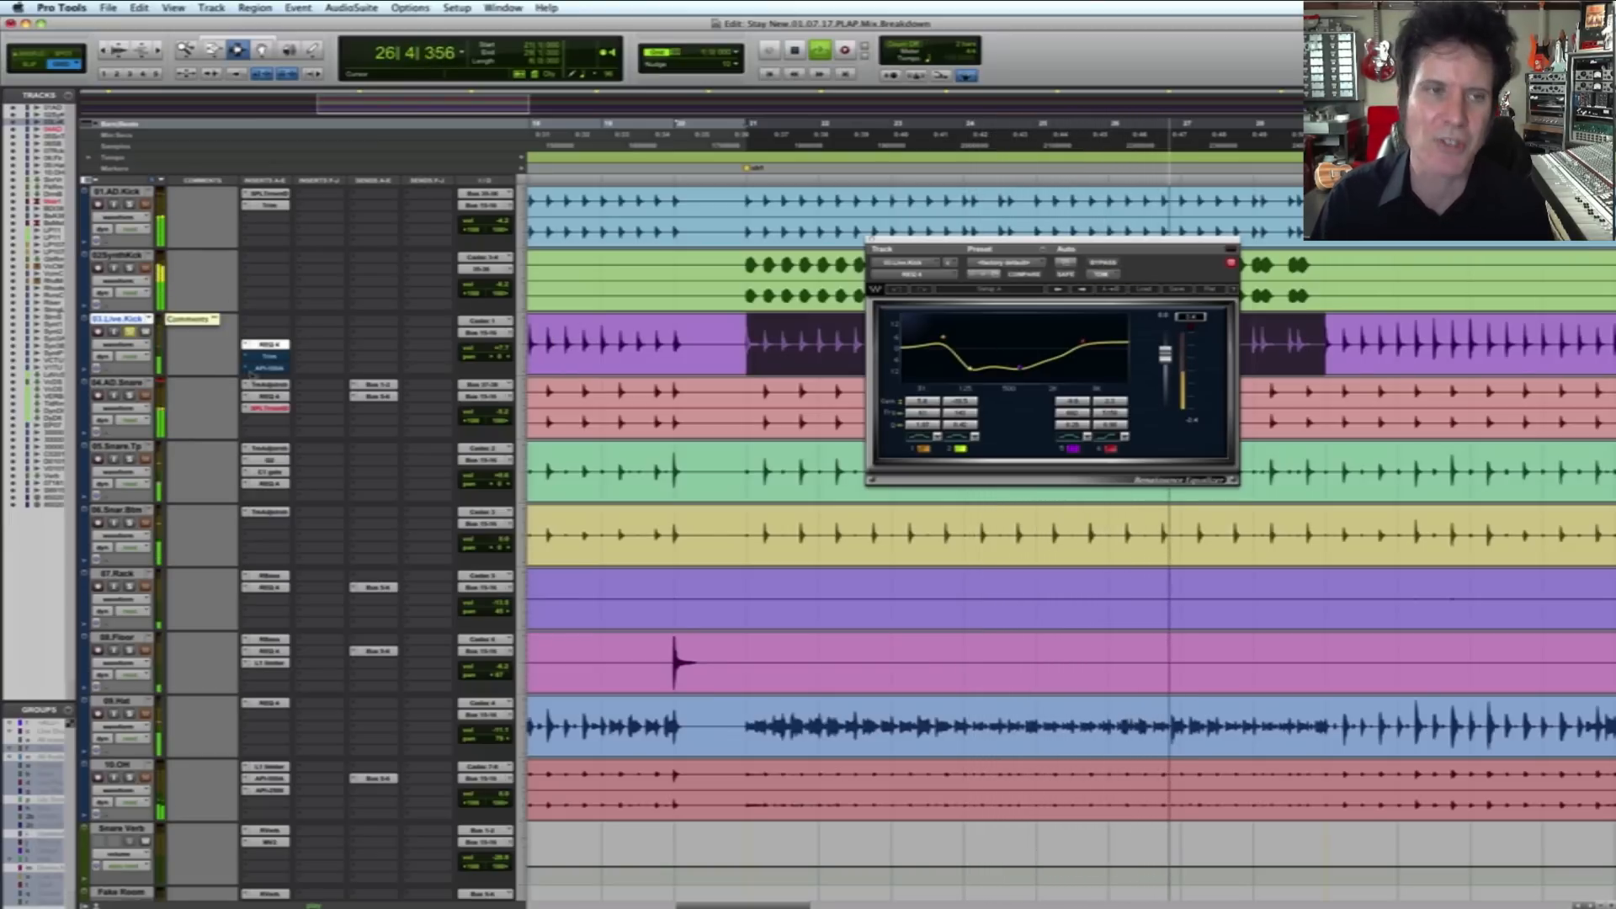
Step: Open the Trim insert on 03.Live.Kick and take it out of bypass, then stop playback and save the session
click(268, 356)
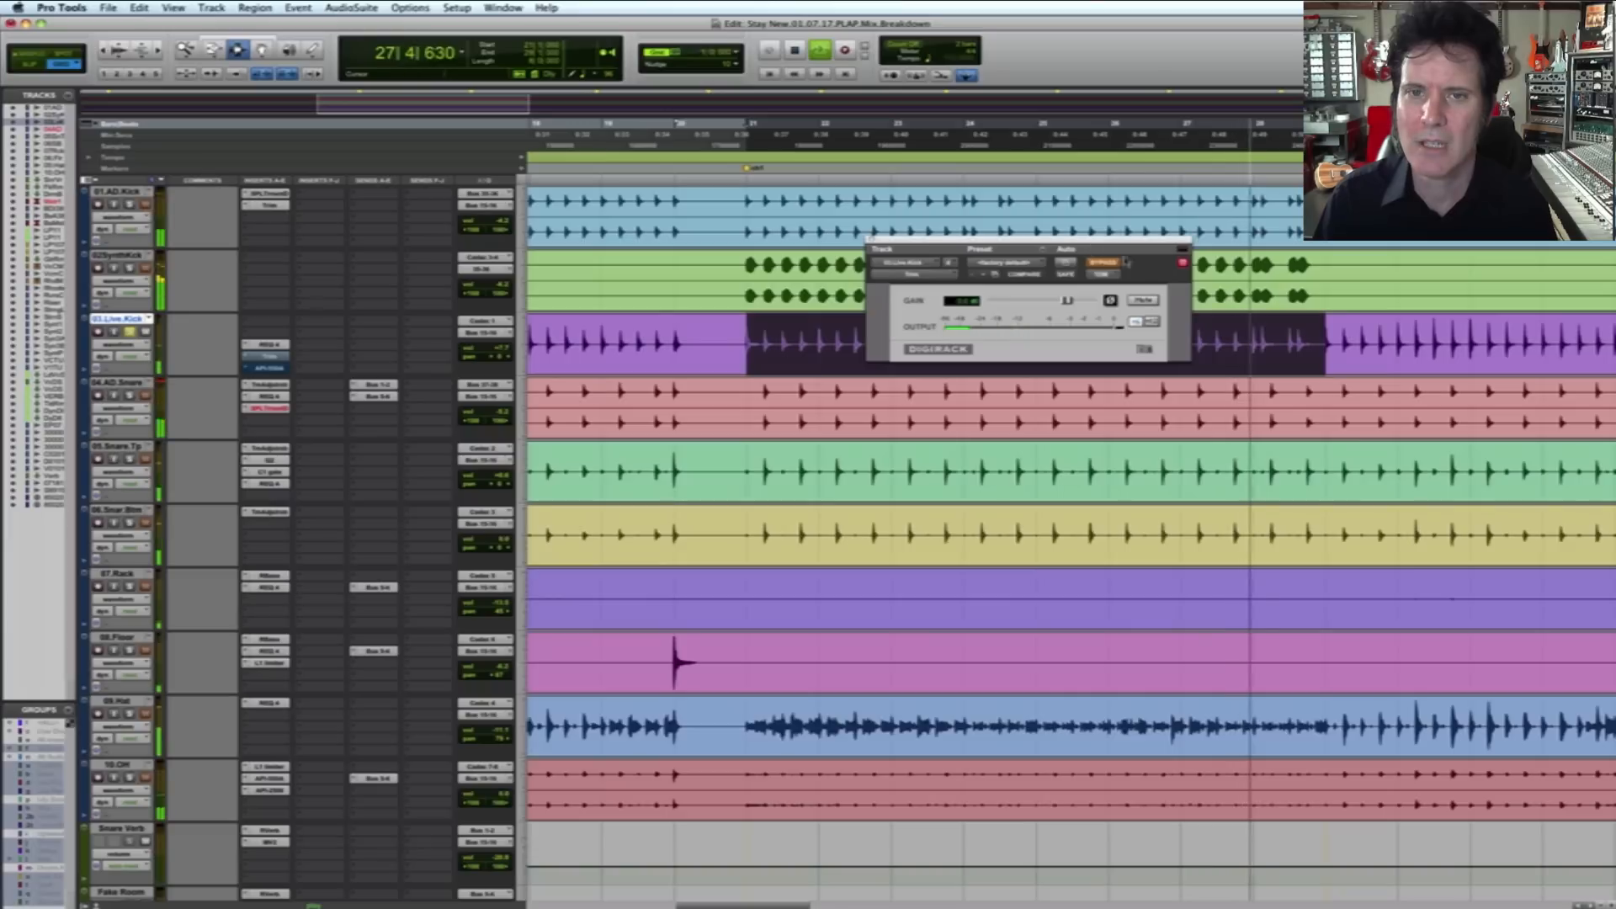
click(1104, 265)
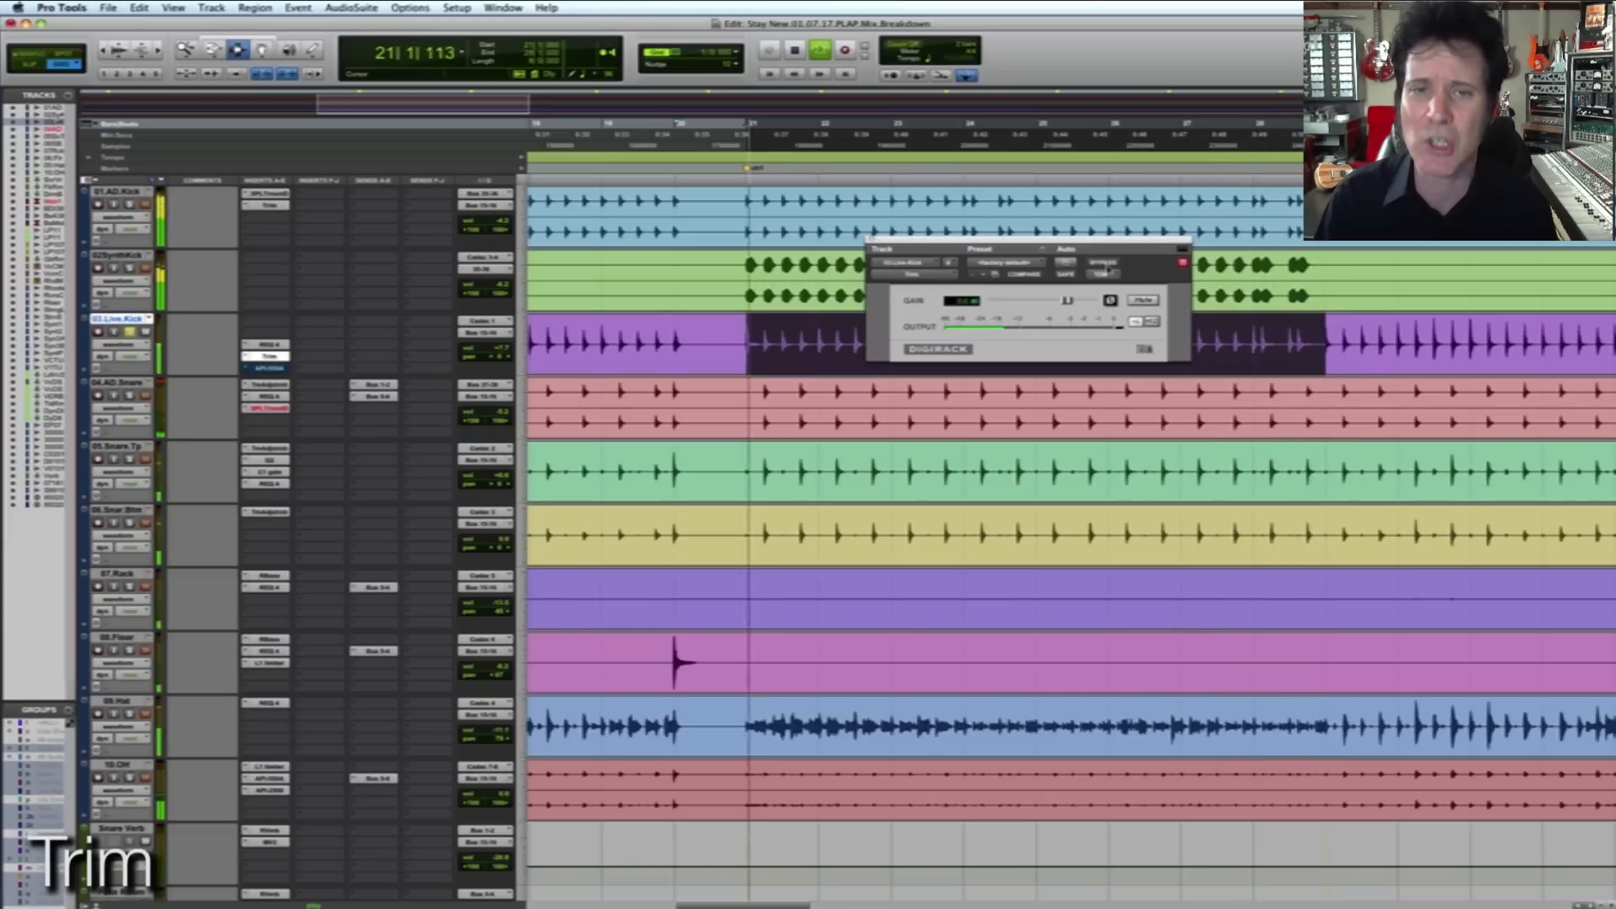
key(space)
key(super+s)
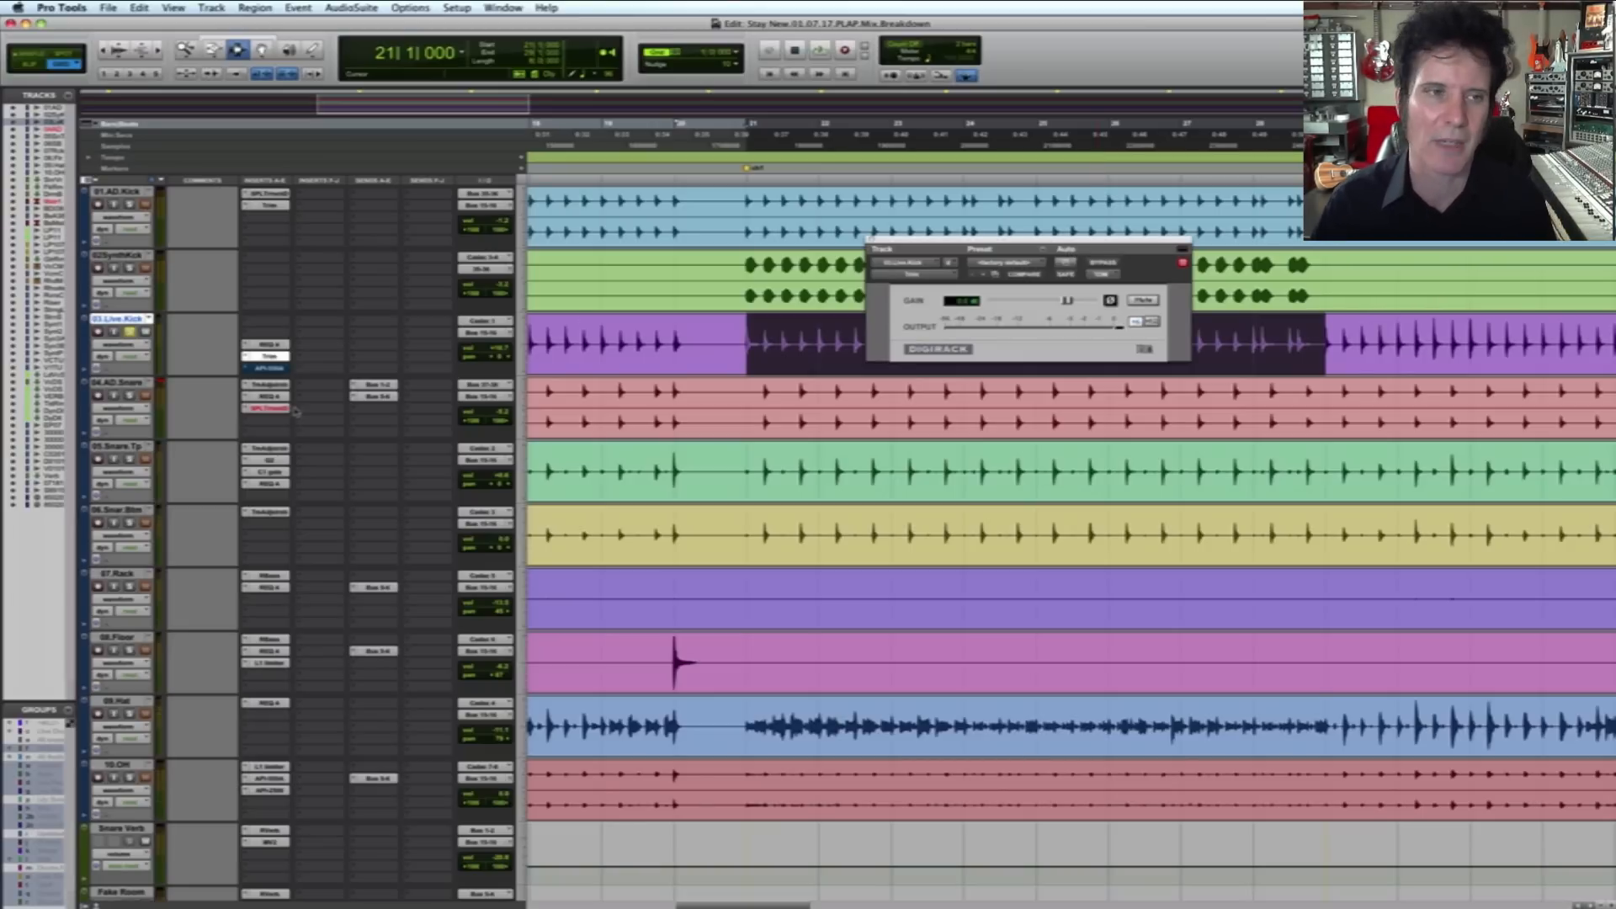
Step: Open the API 550A on 03.Live.Kick, audition the kick with it bypassed, and inspect the high band's gain setting
click(270, 368)
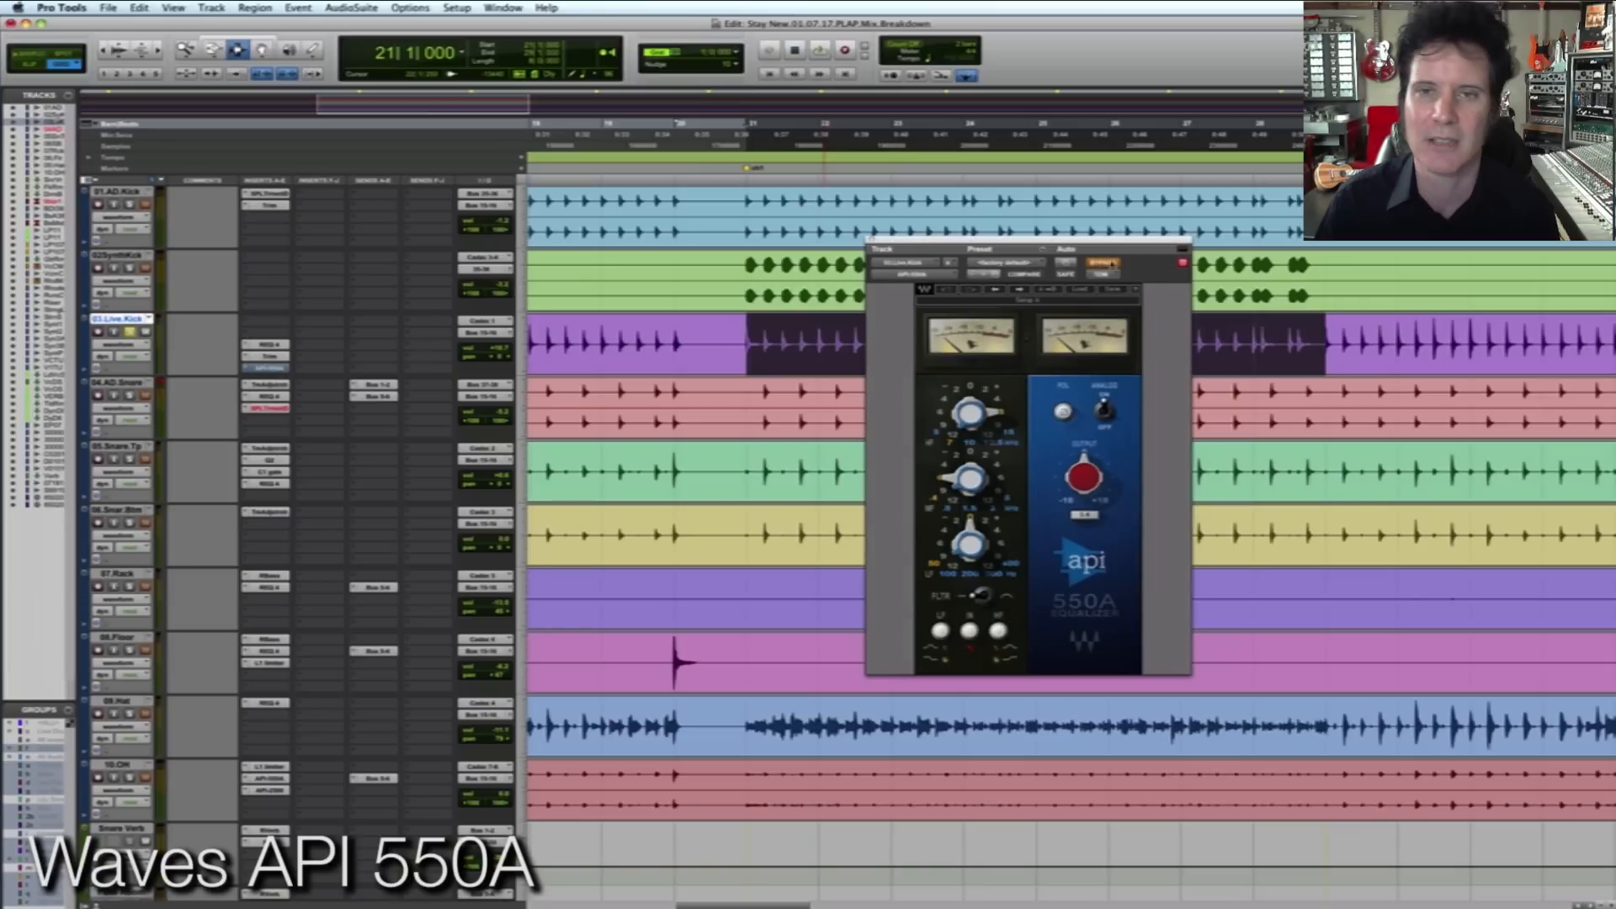
key(super+s)
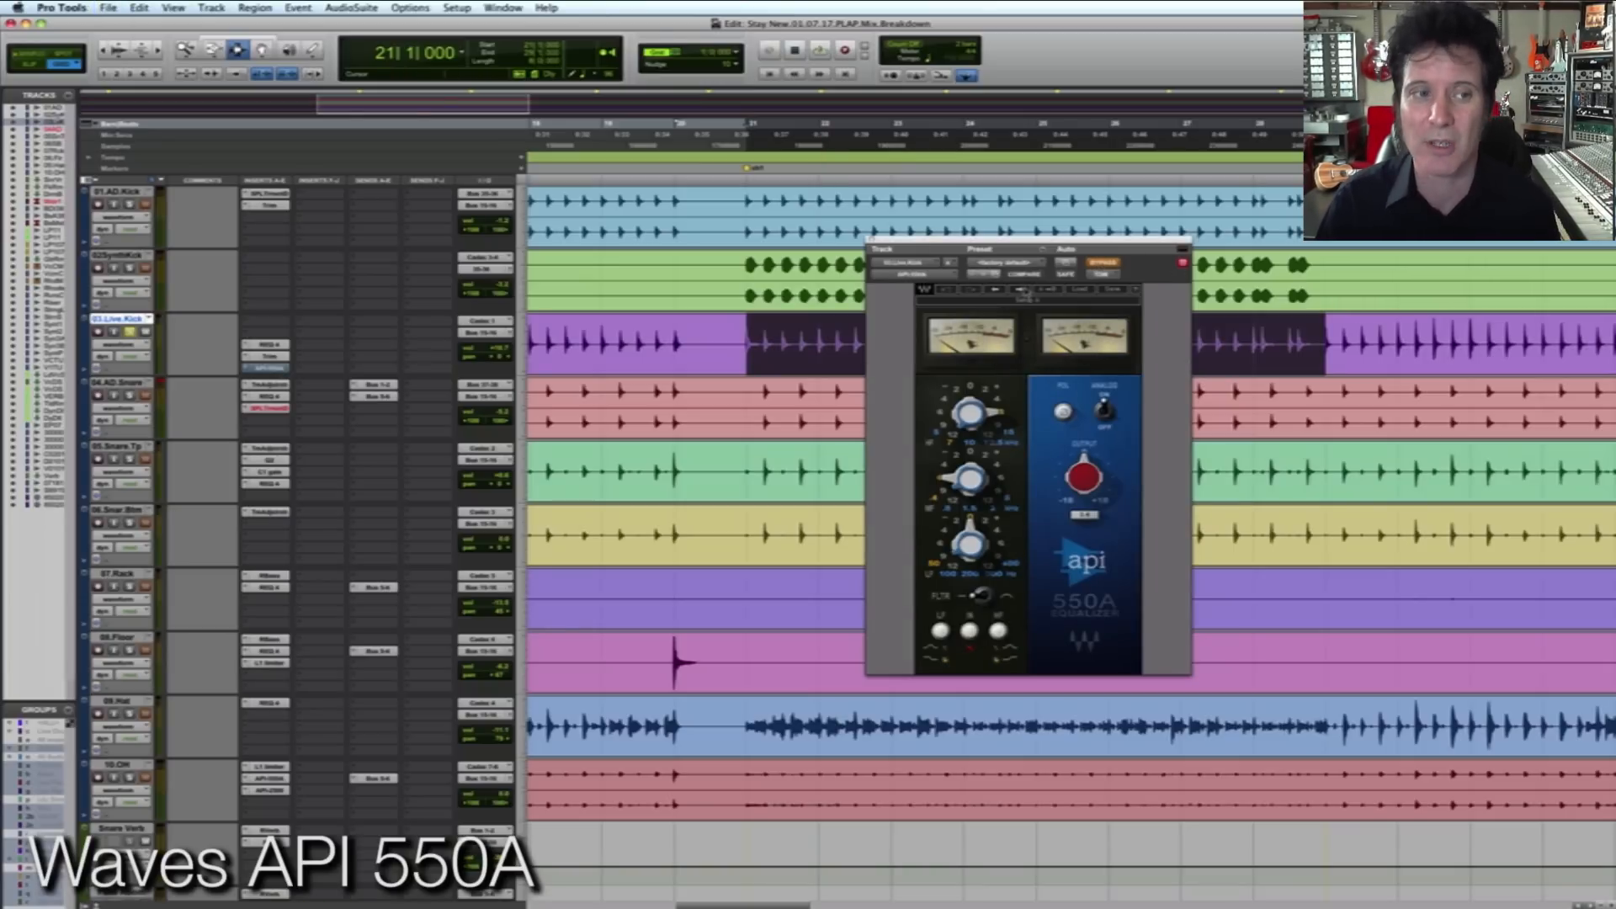
key(space)
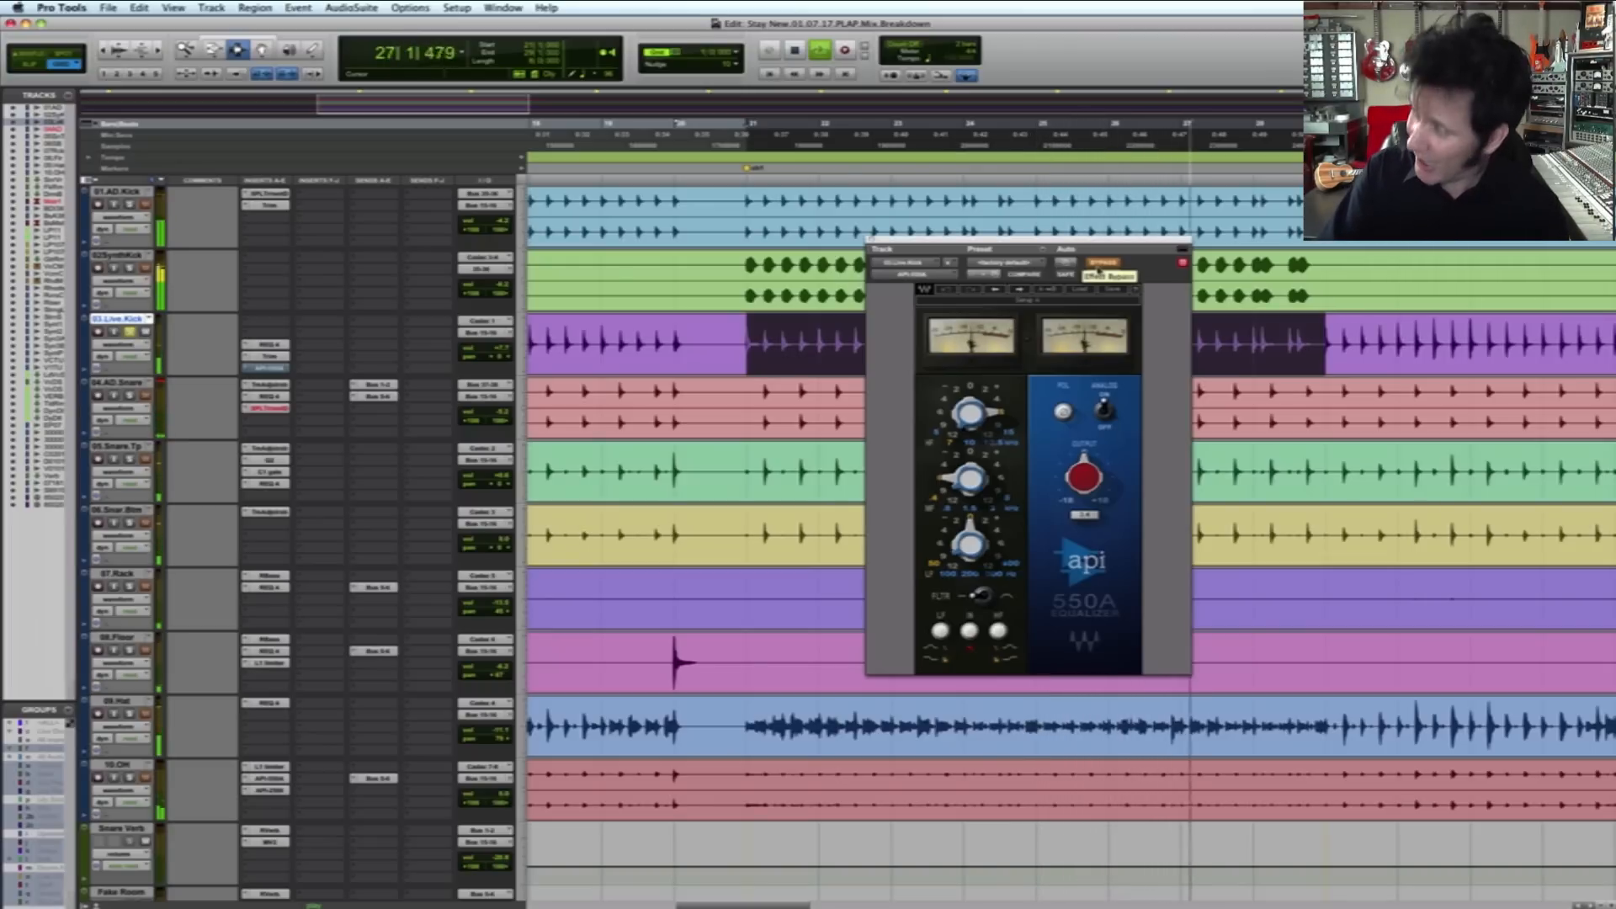
key(space)
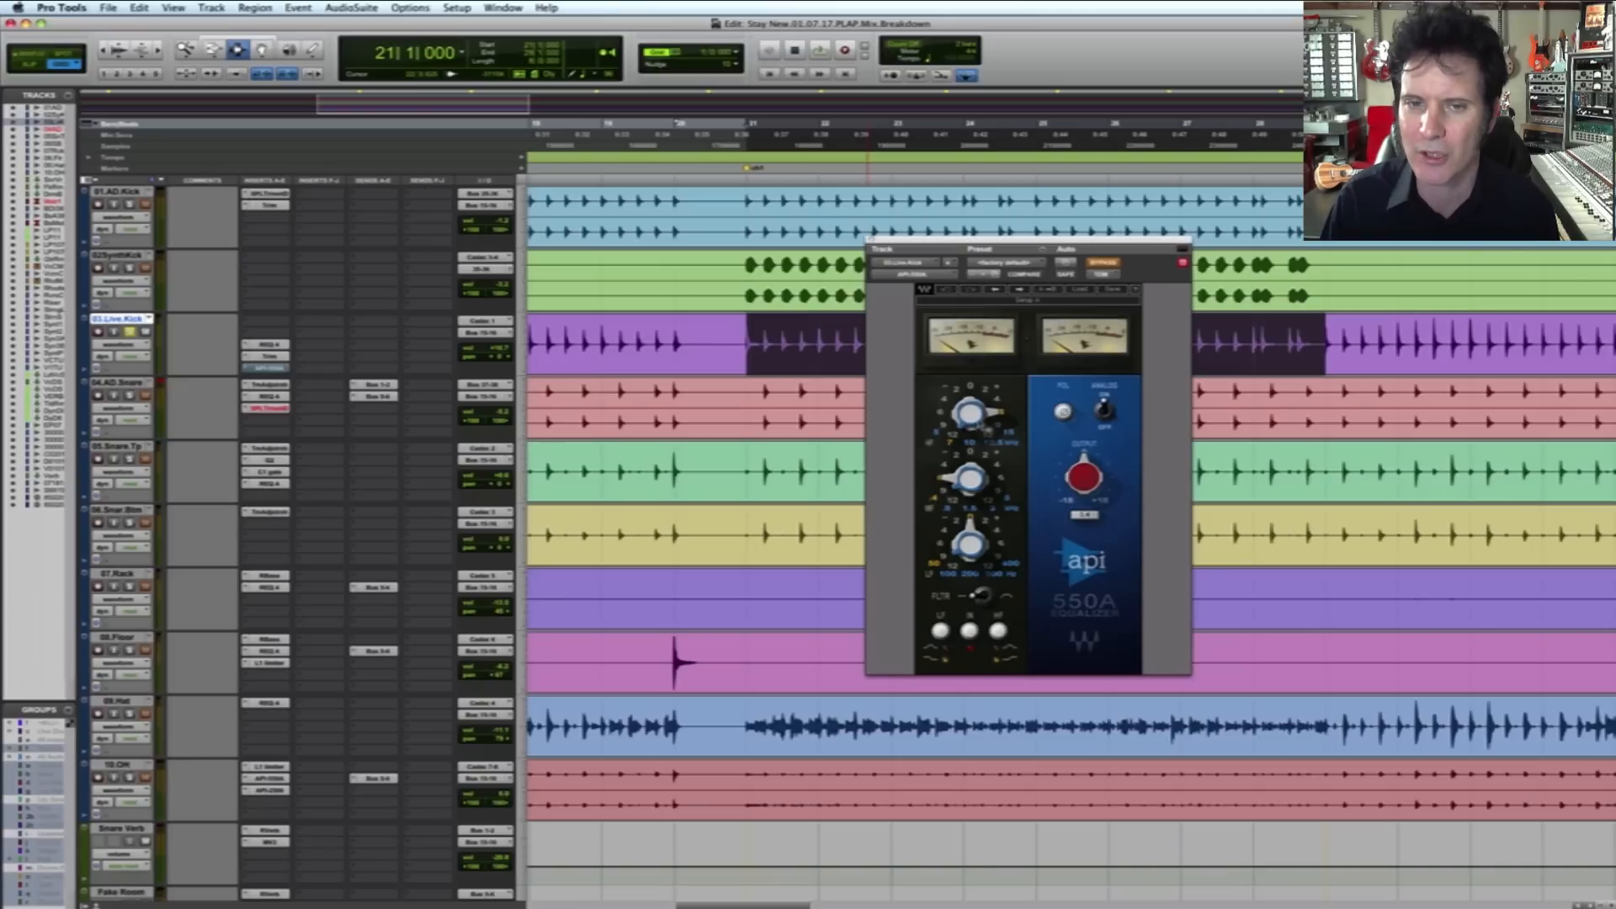
mouse_move(975, 428)
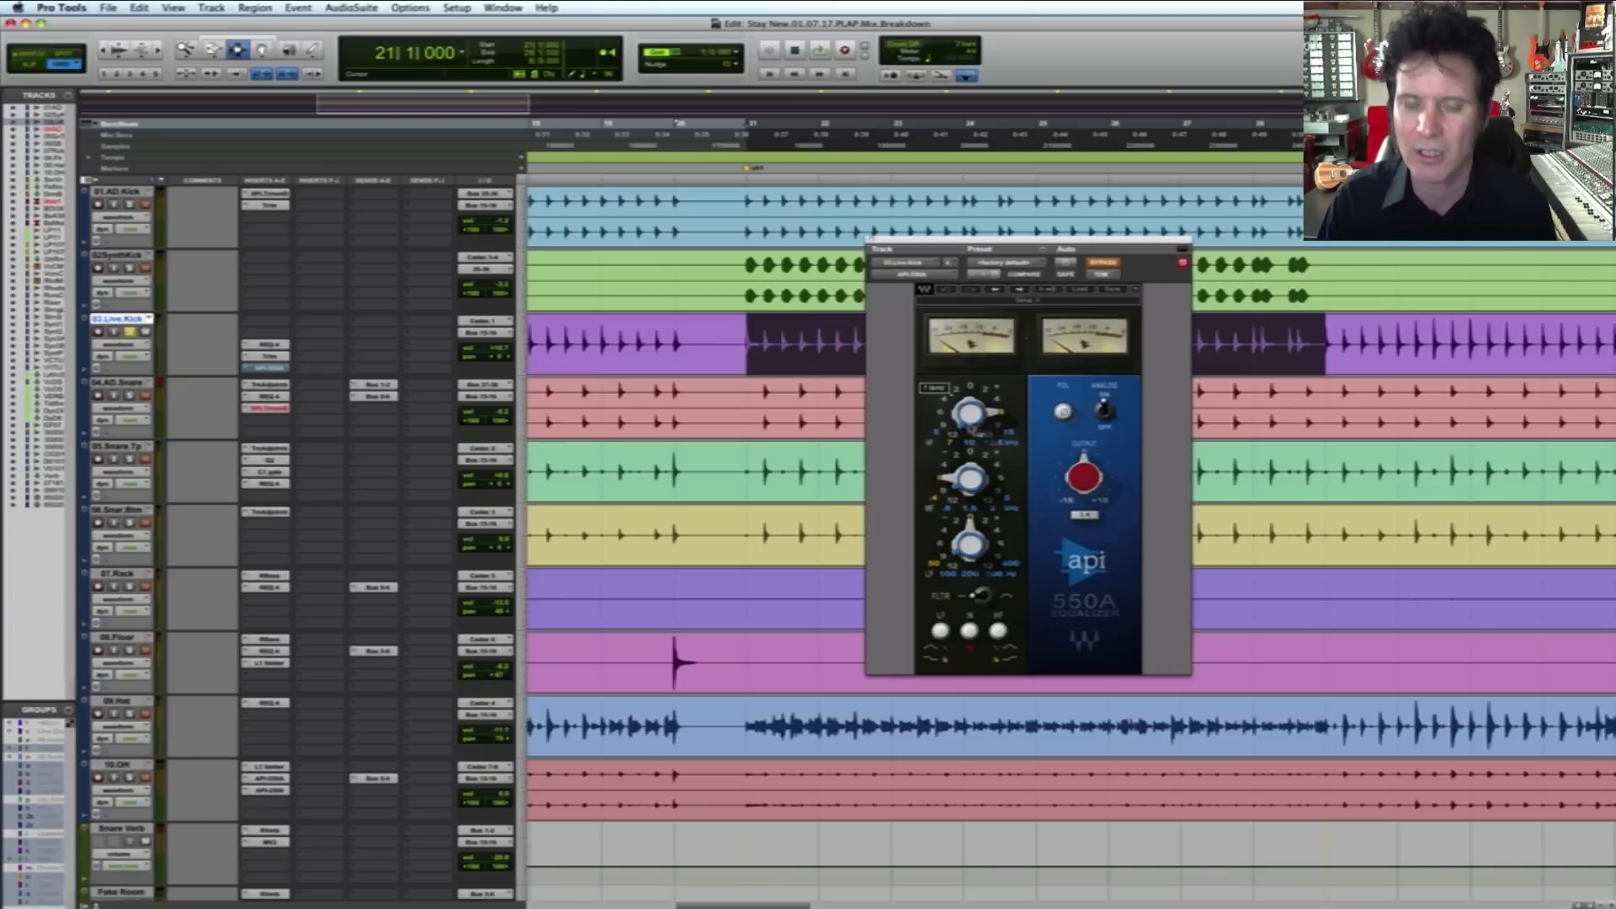
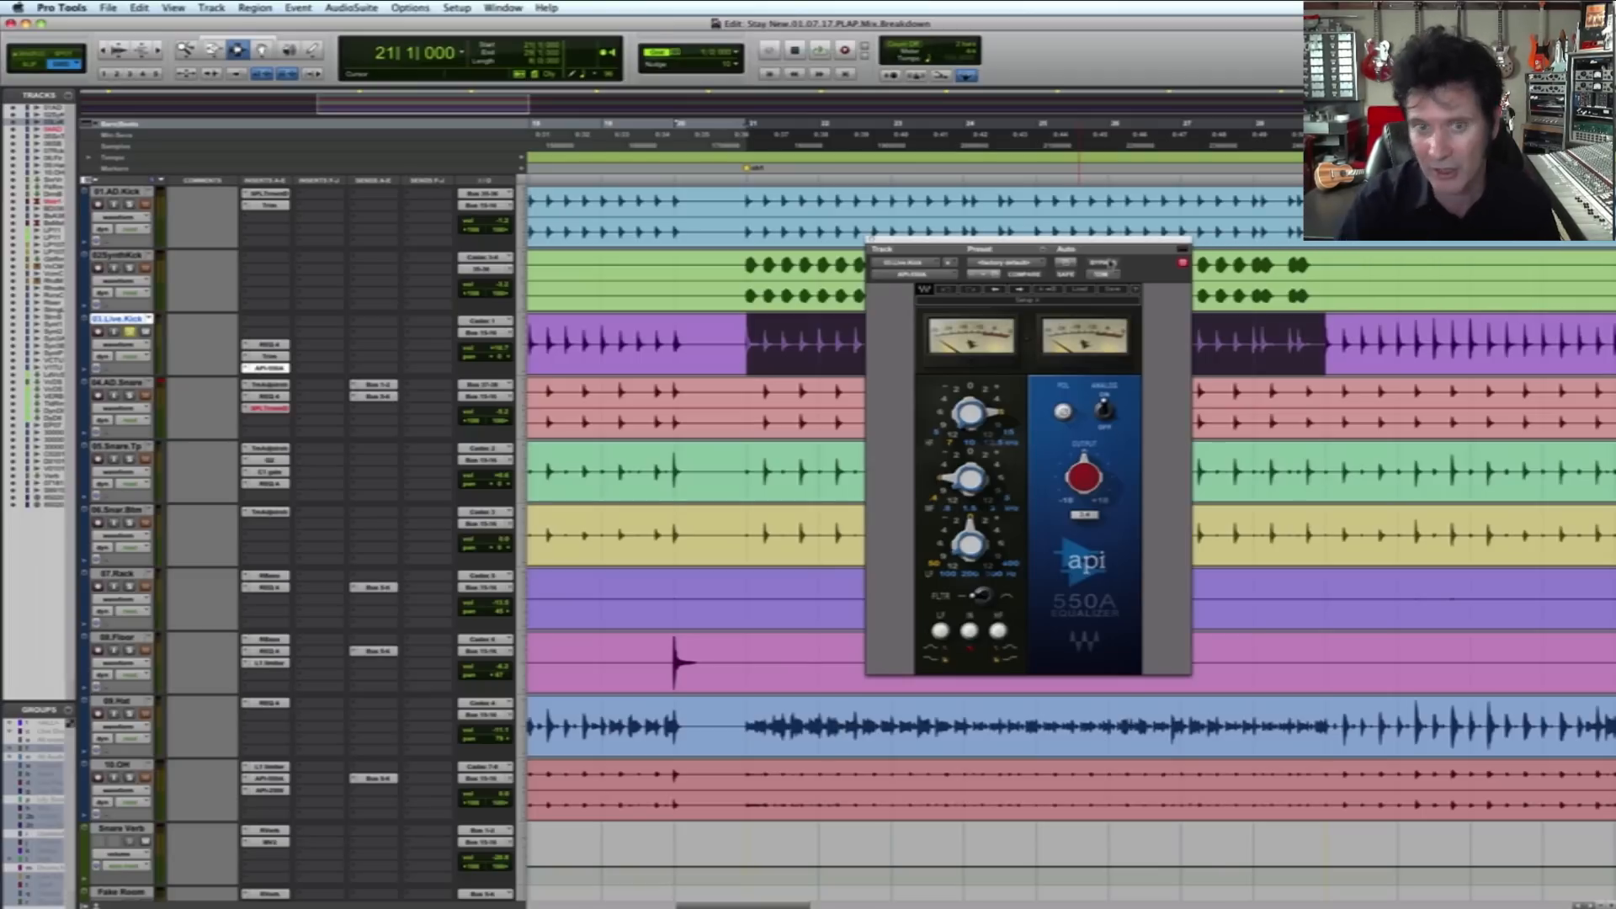
Step: Audition the live kick passage from bar 21 with the API 550A active
key(space)
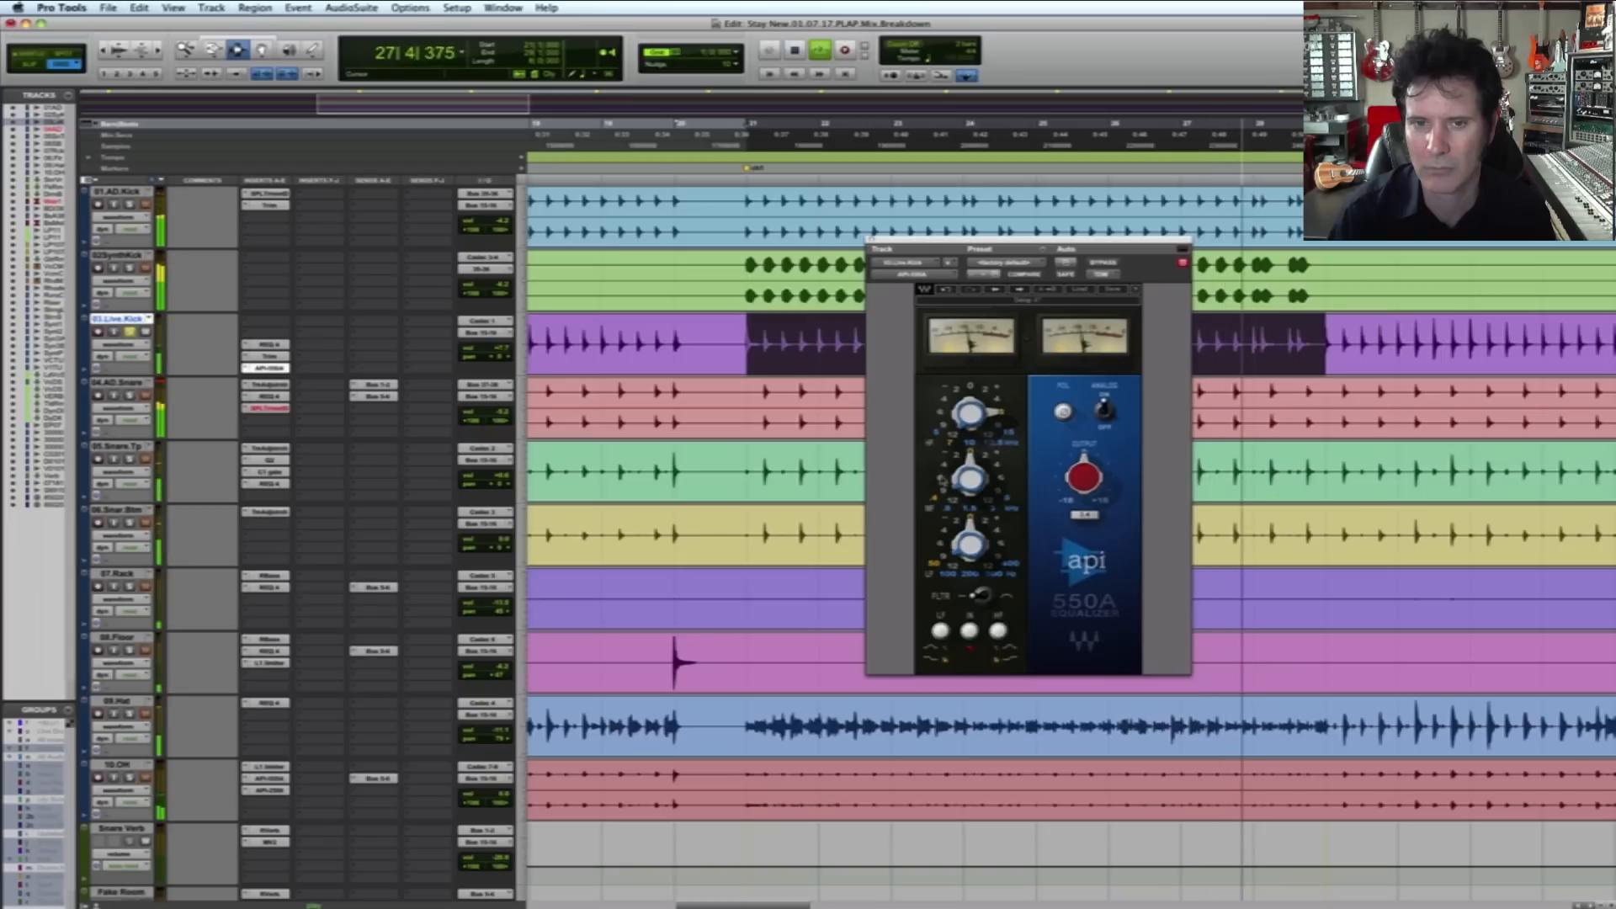
key(space)
key(space)
key(space)
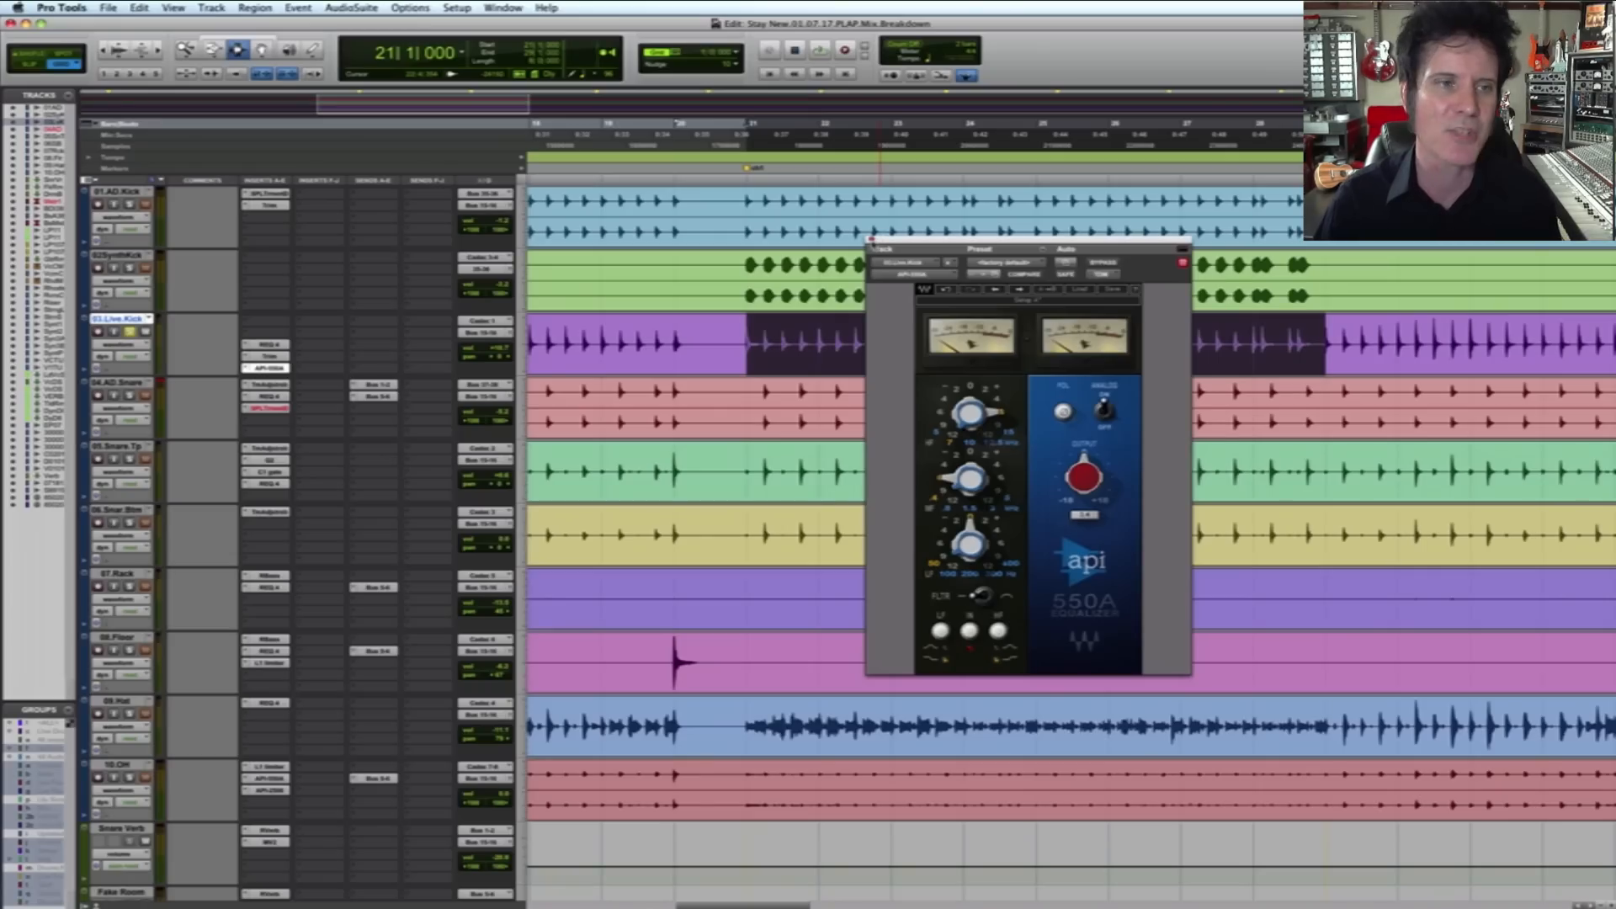
Step: Close the API 550A window and compare the live kick with its three inserts bypassed and active
click(872, 240)
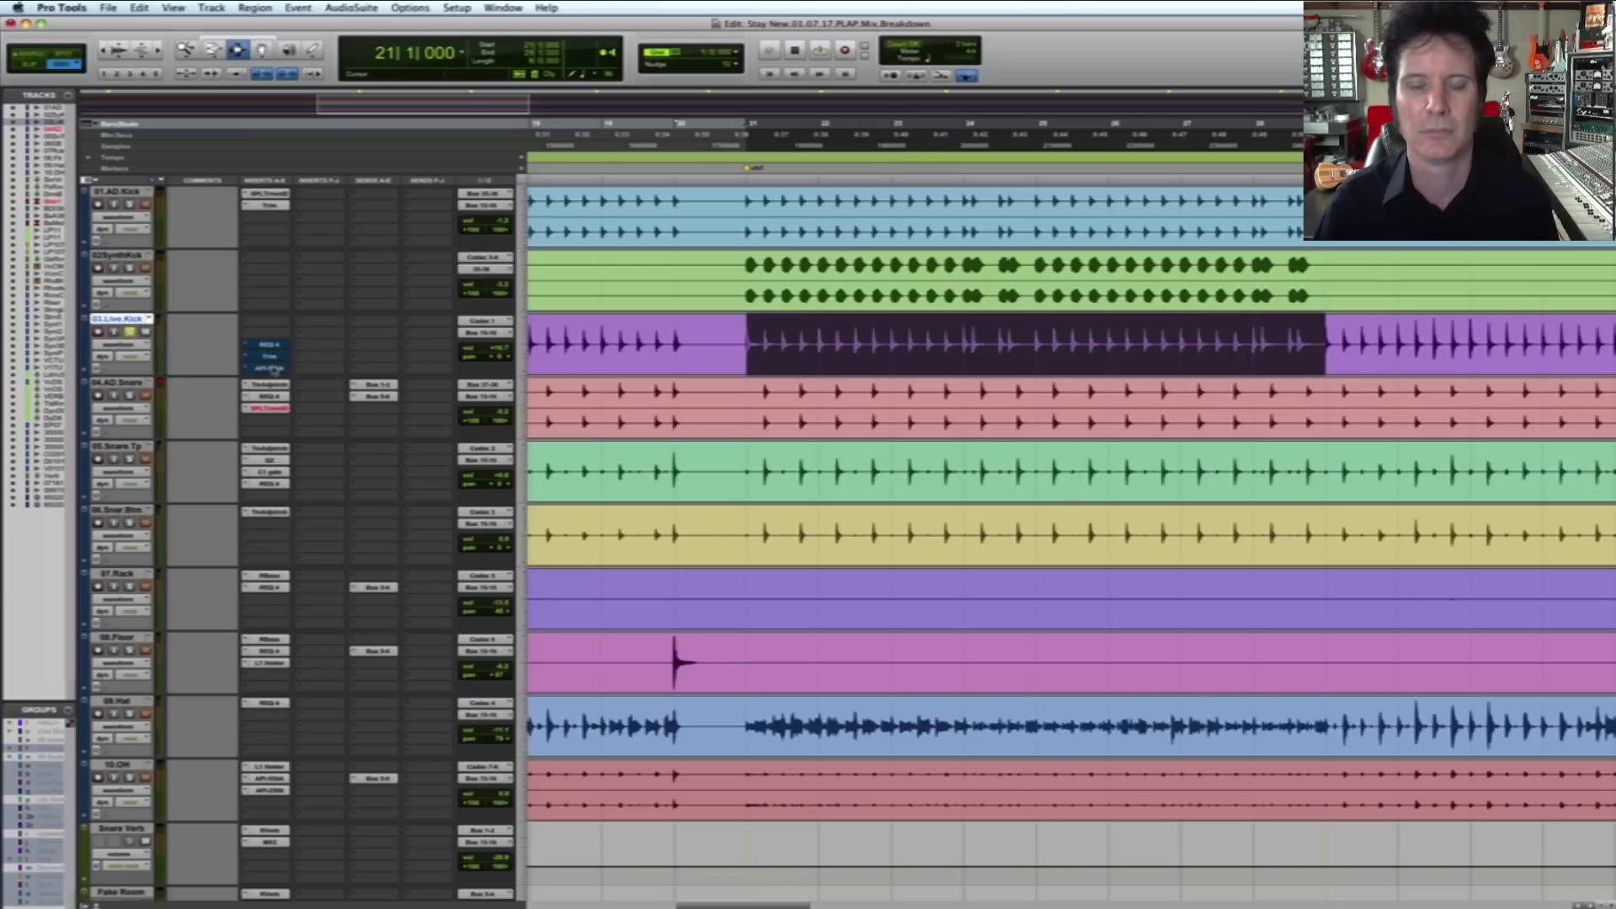
key(space)
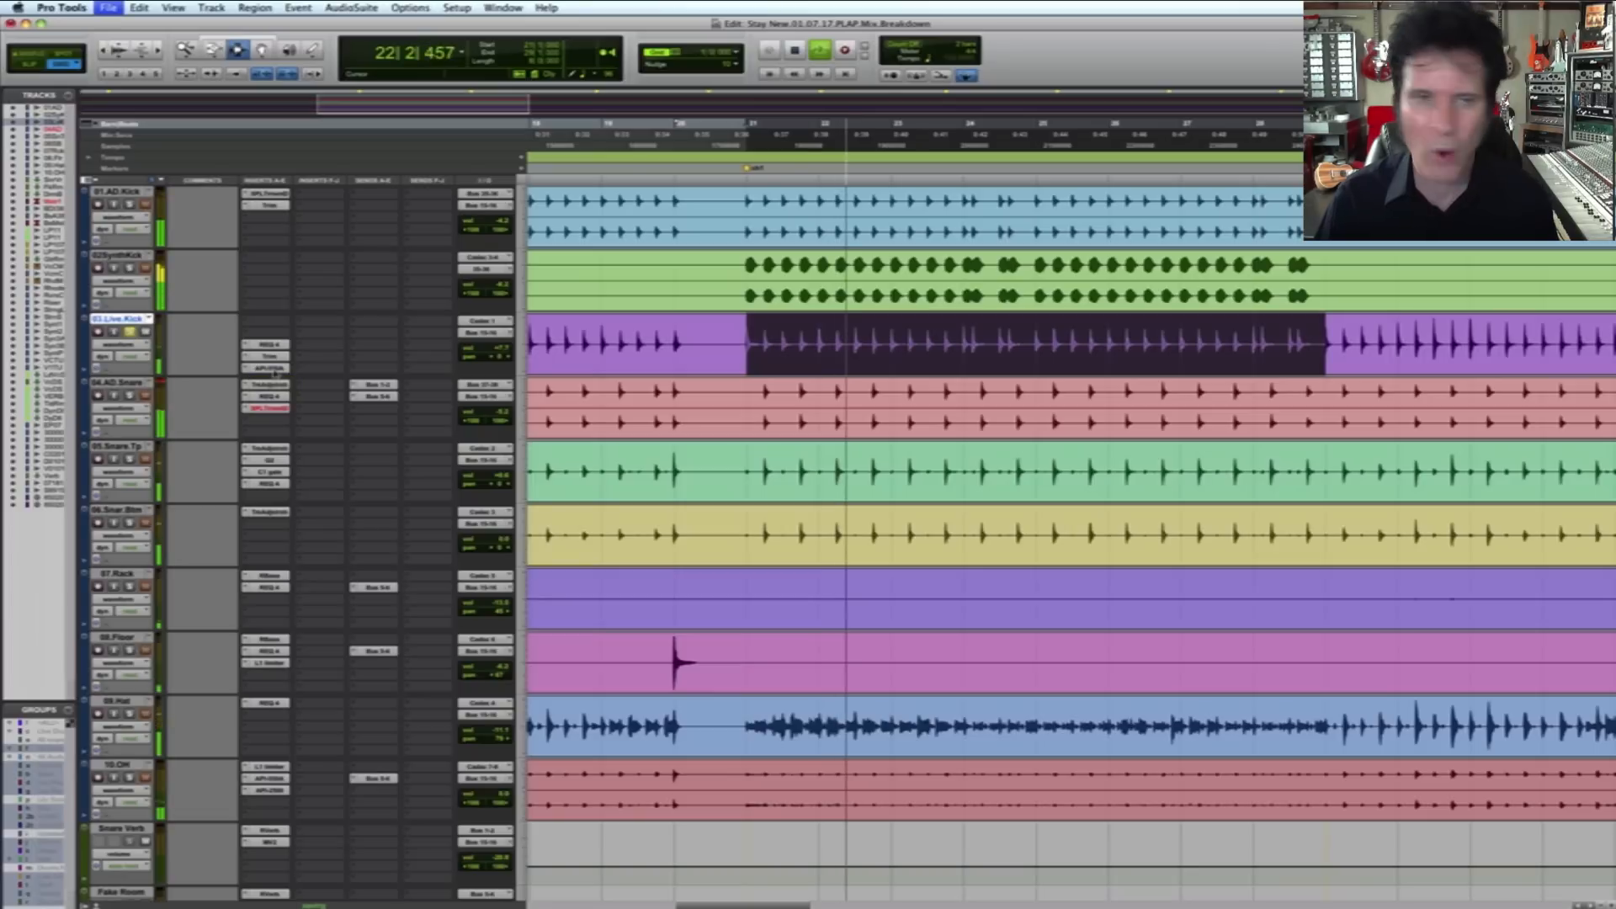
key(space)
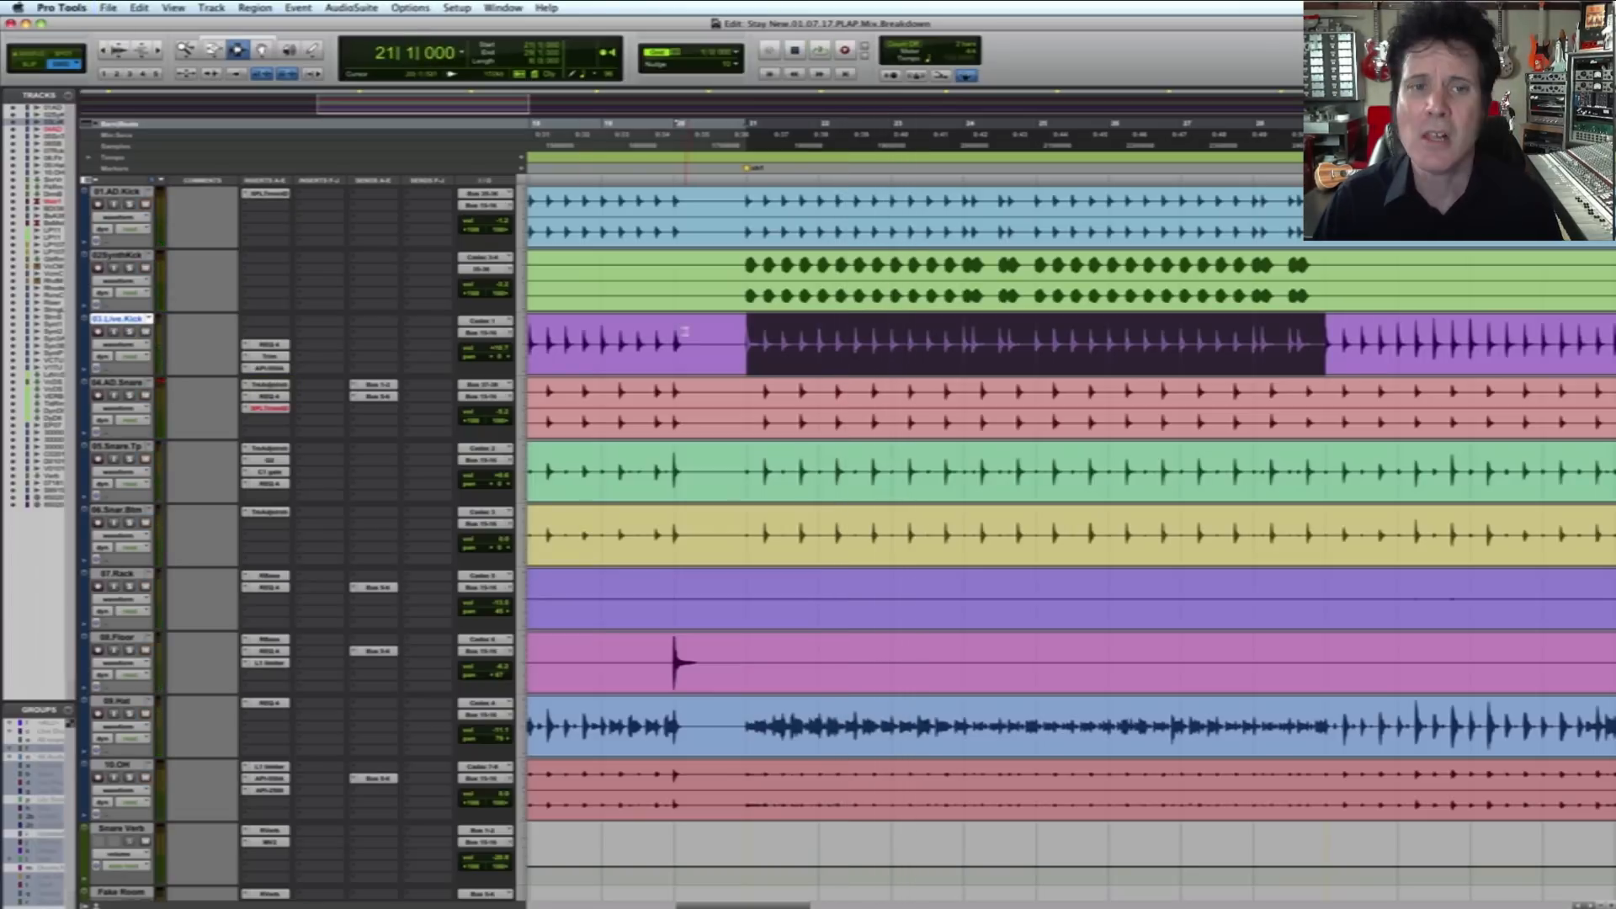
Step: Select the 03.Live.Kick section starting at bar 20, and replace the selection with an edit cursor at bar 21
click(682, 332)
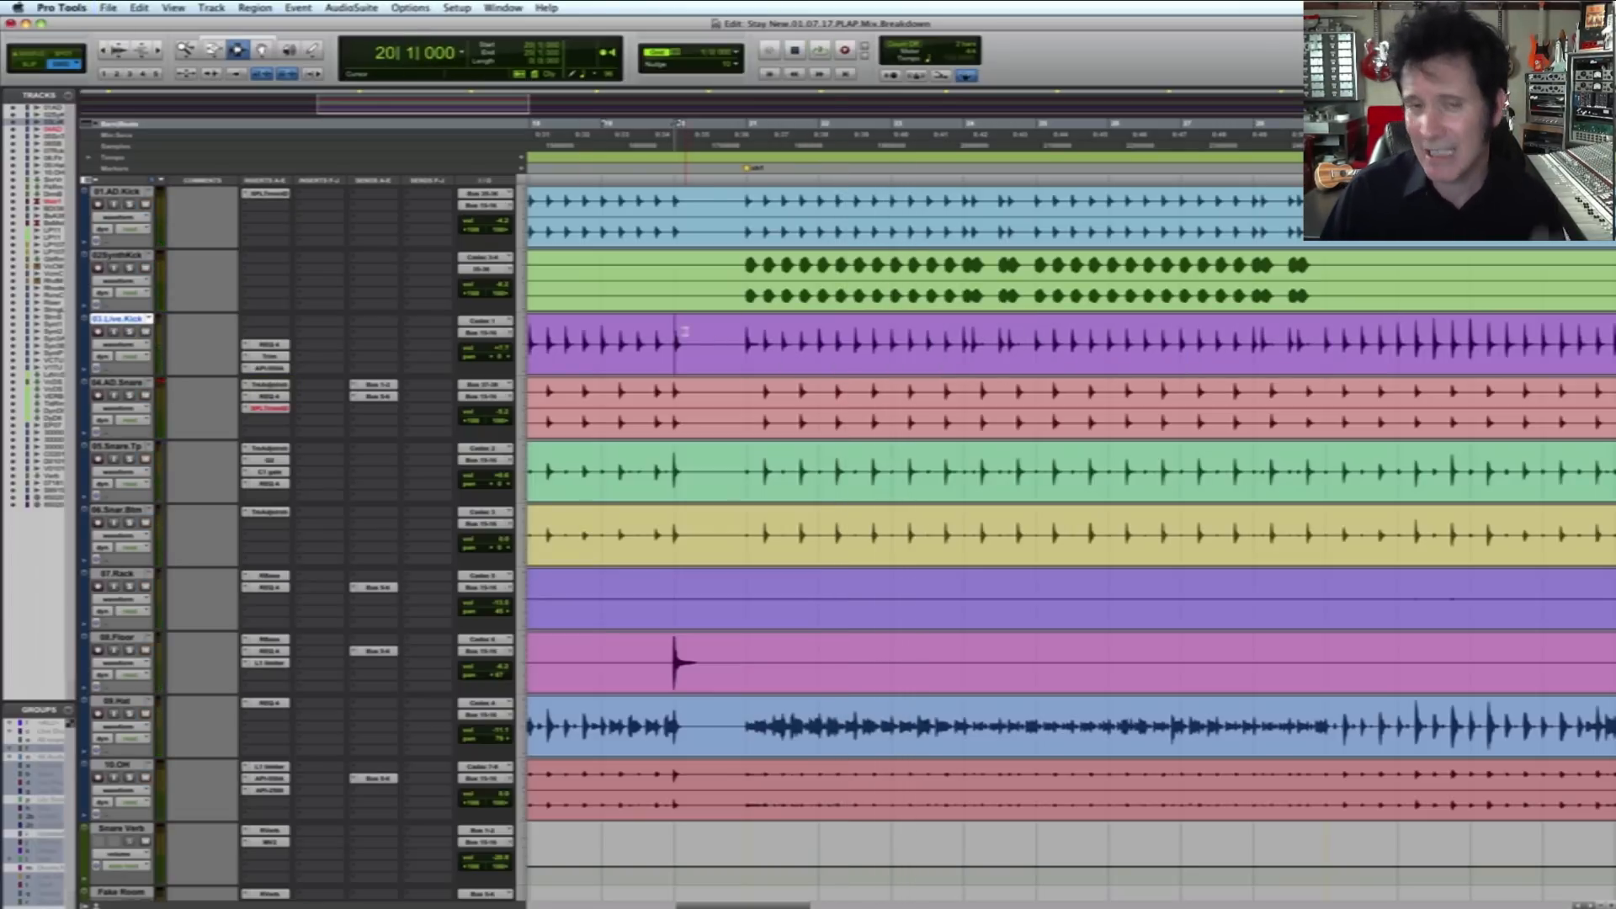
shift+click(1322, 353)
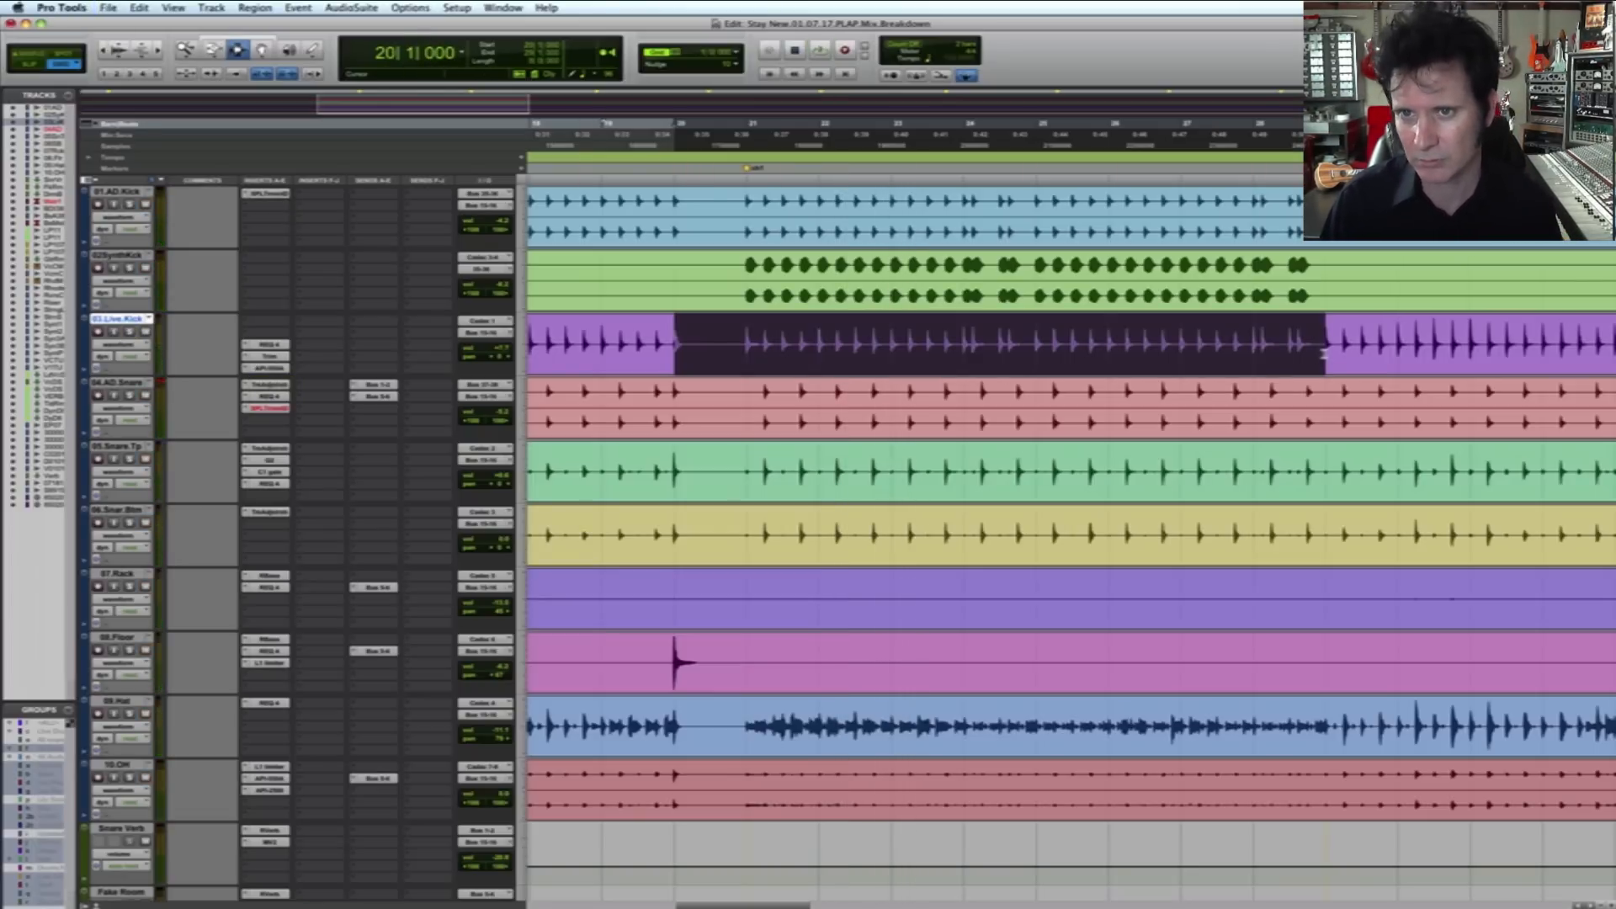
click(743, 339)
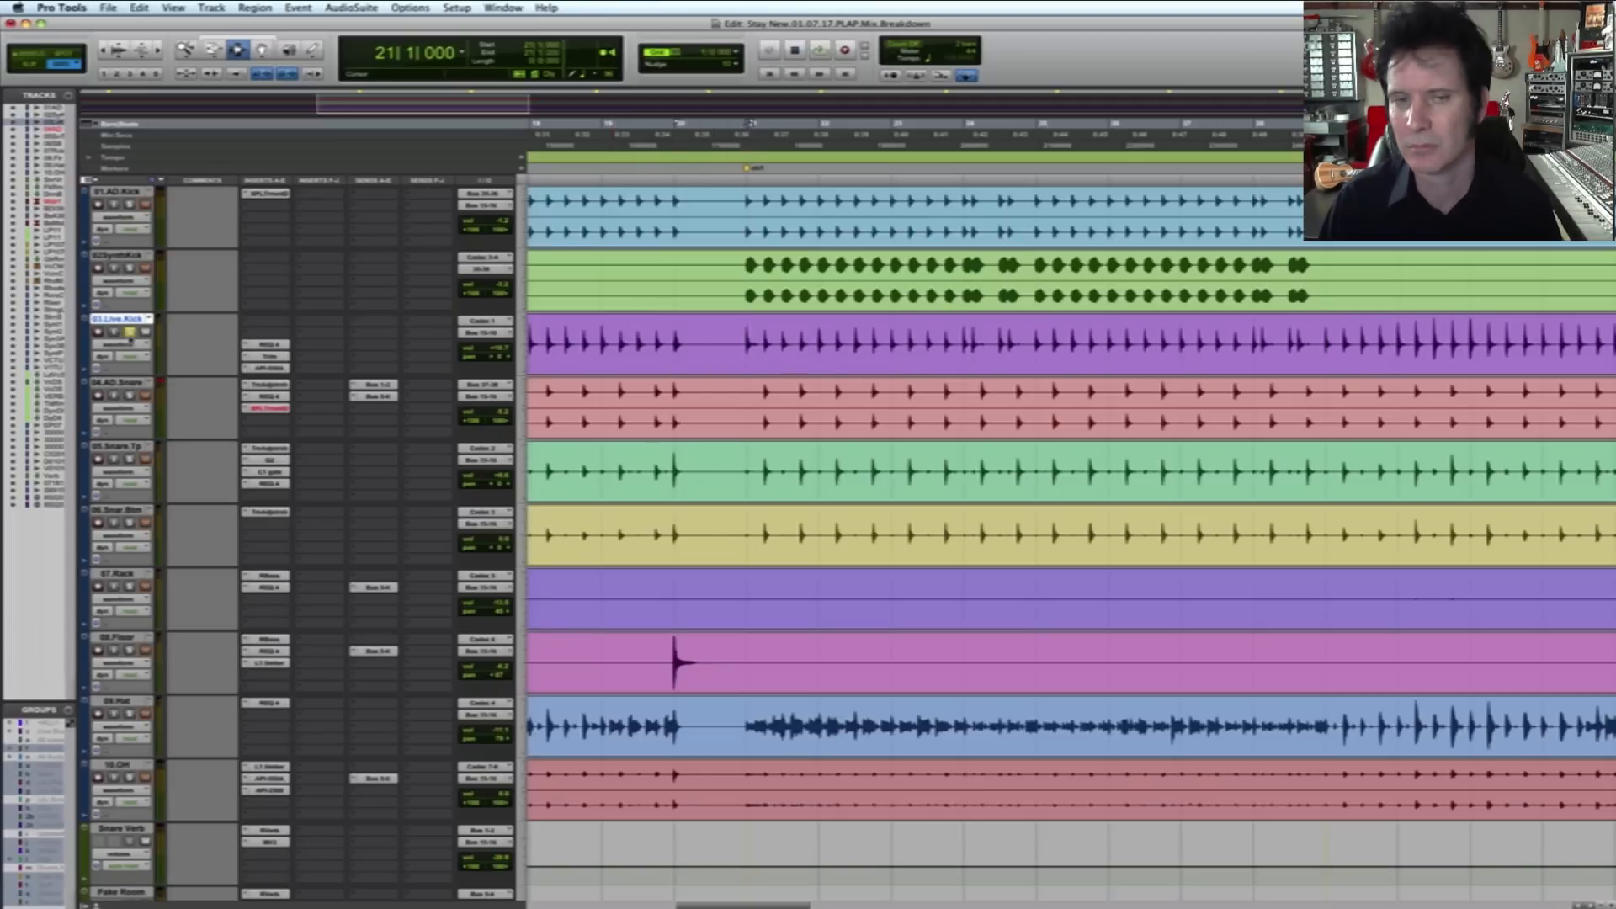
Step: Audition the soloed live kick from bar 21, and play the full mix from bar 20 with no tracks soloed
key(space)
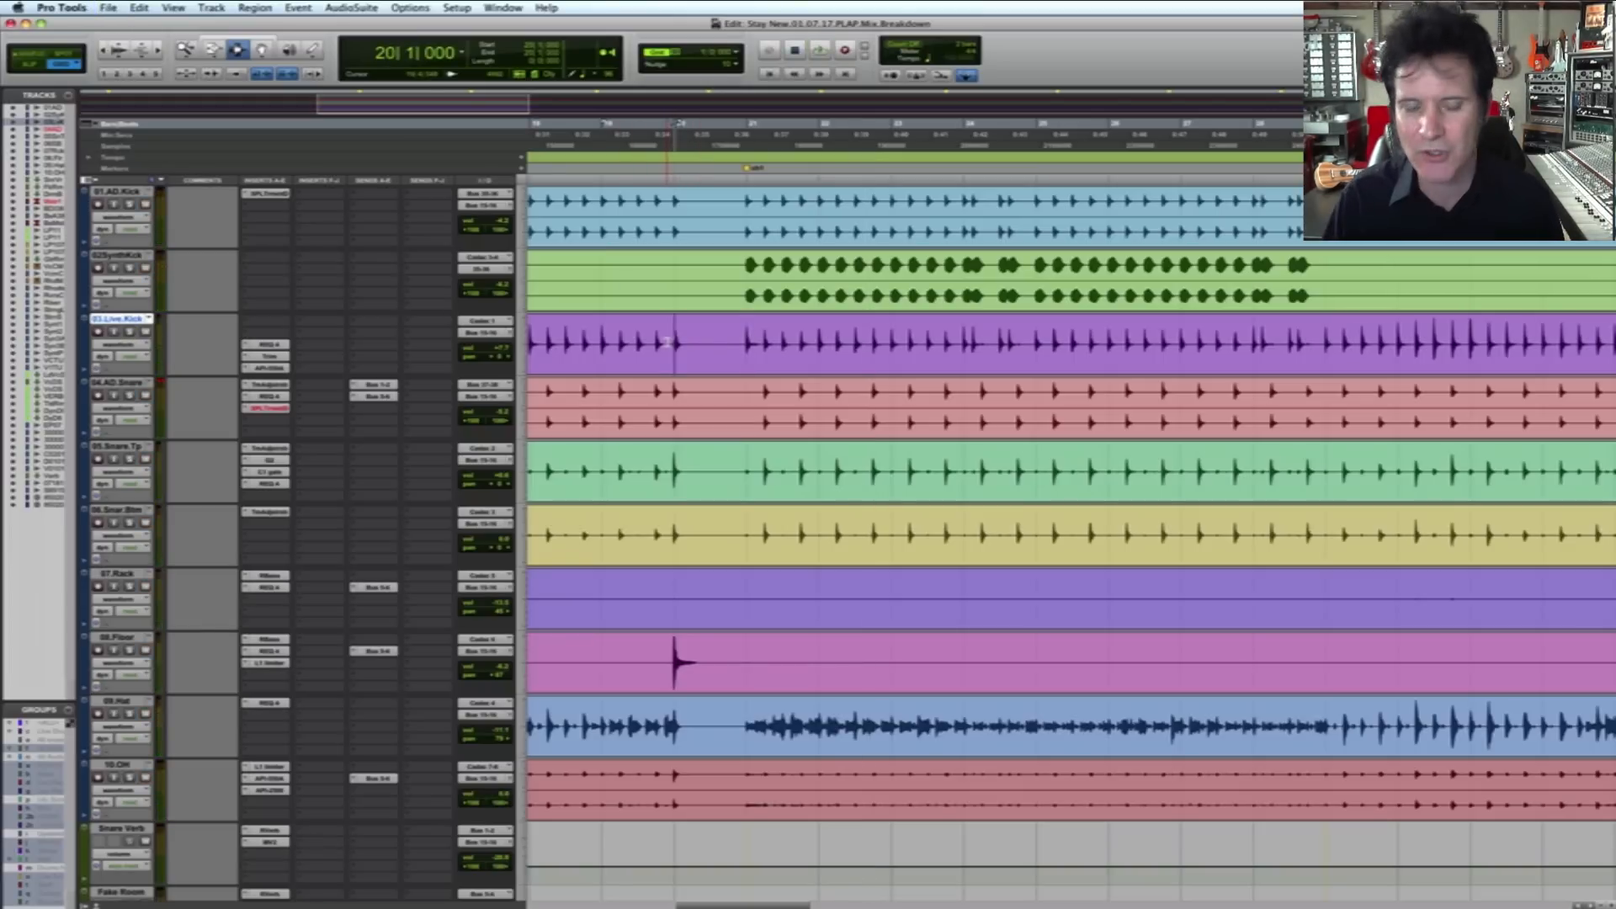
key(space)
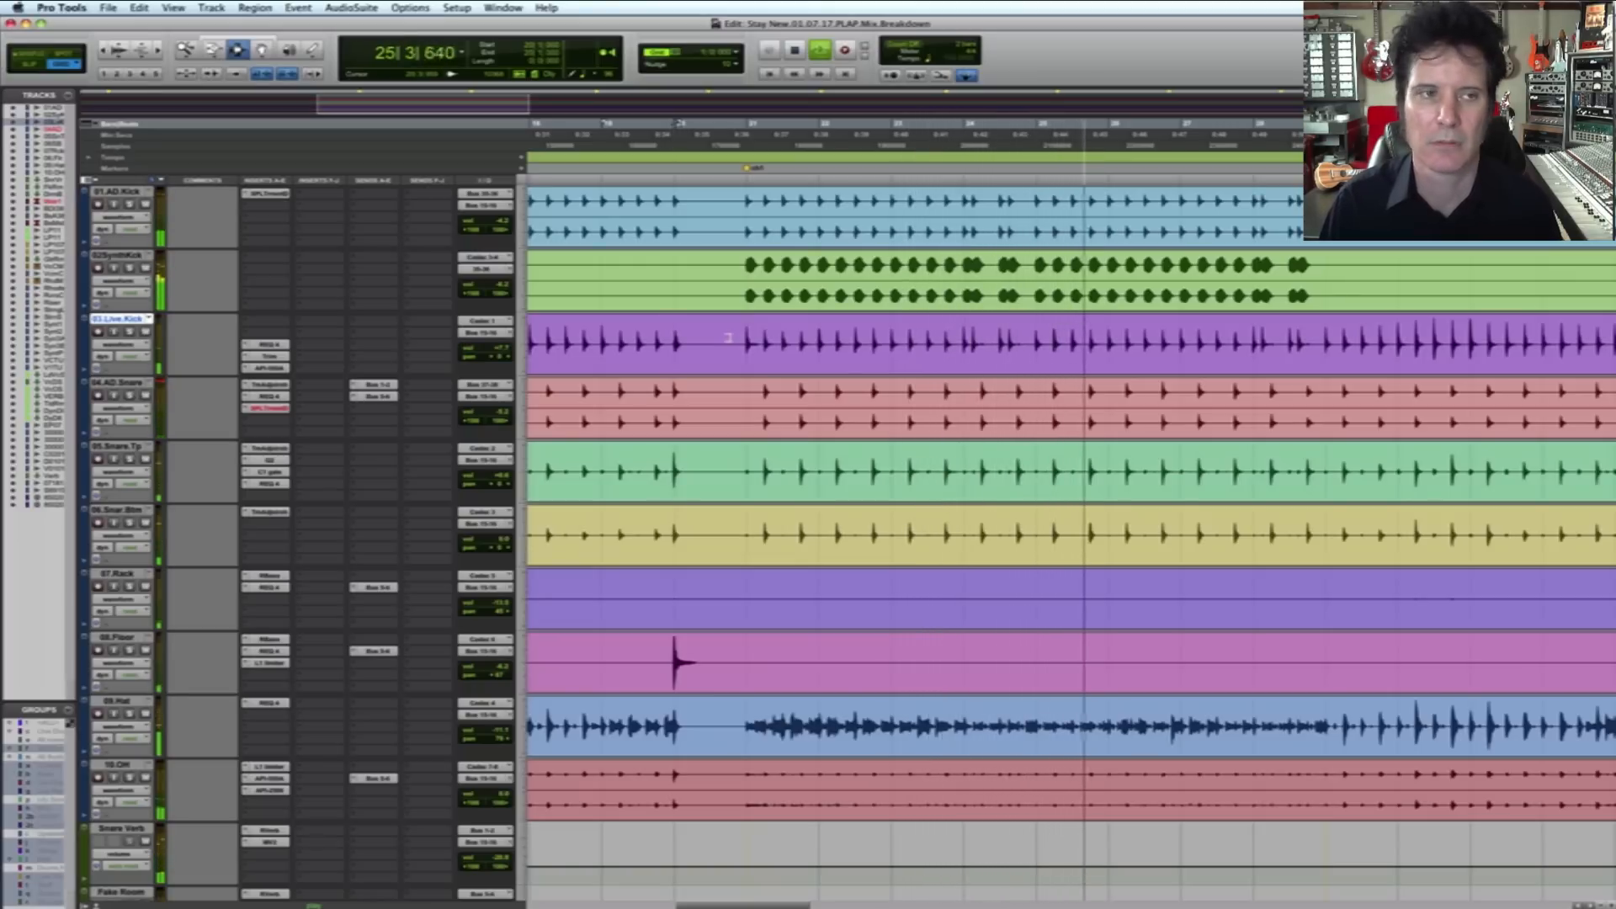
key(space)
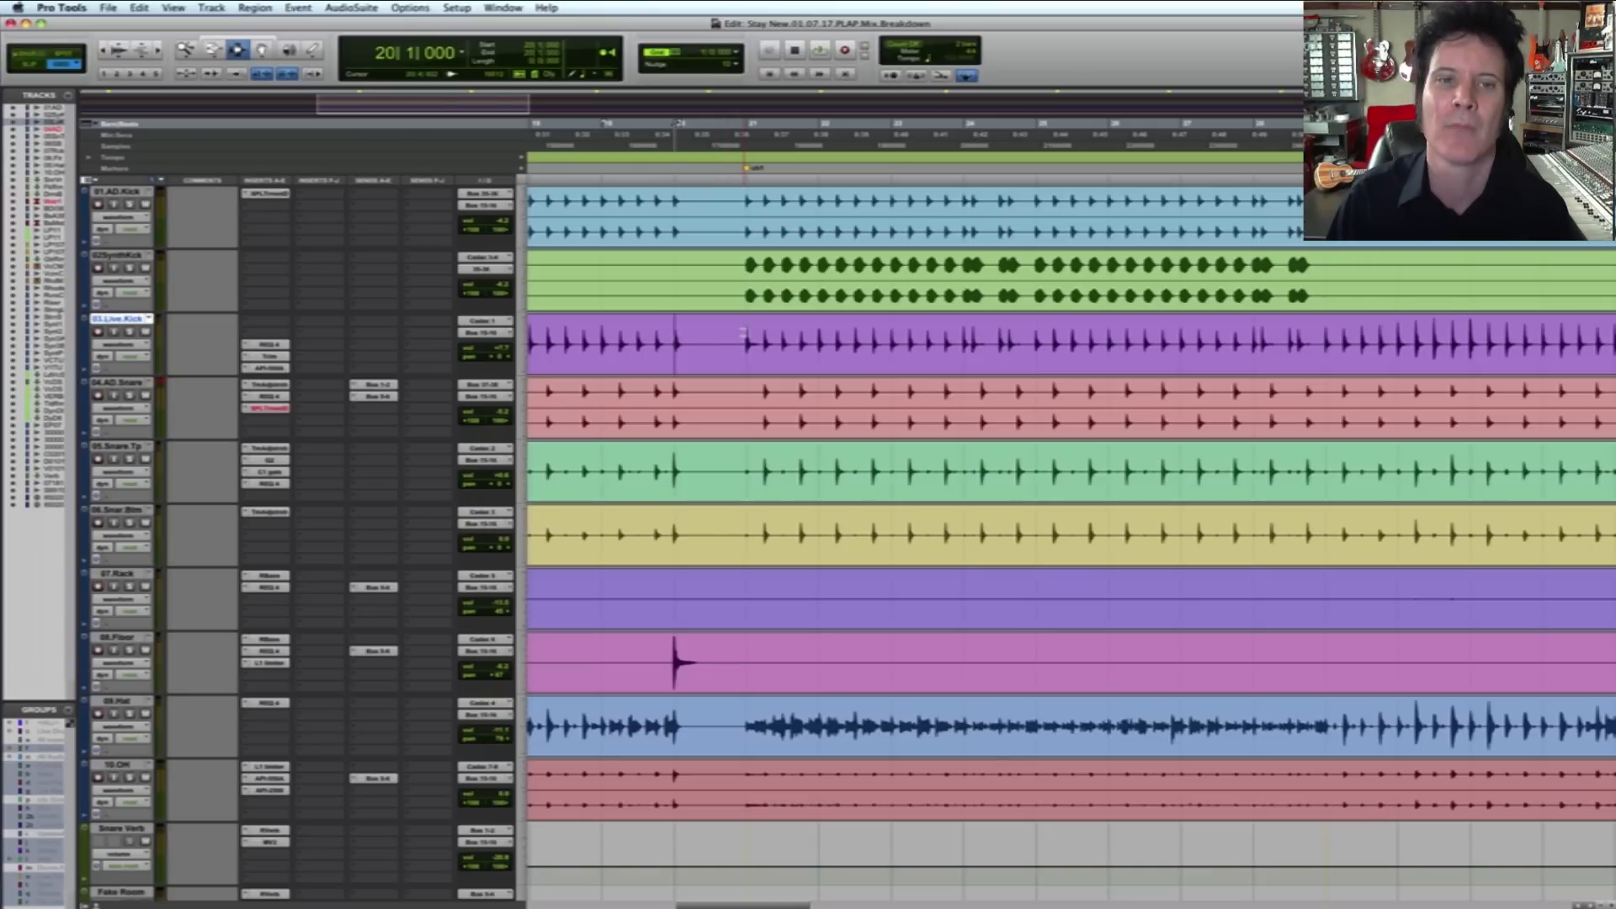
Step: Select bars 21 to 29 on 03.Live.Kick and audition the passage with the track soloed
drag(751, 334, 1298, 347)
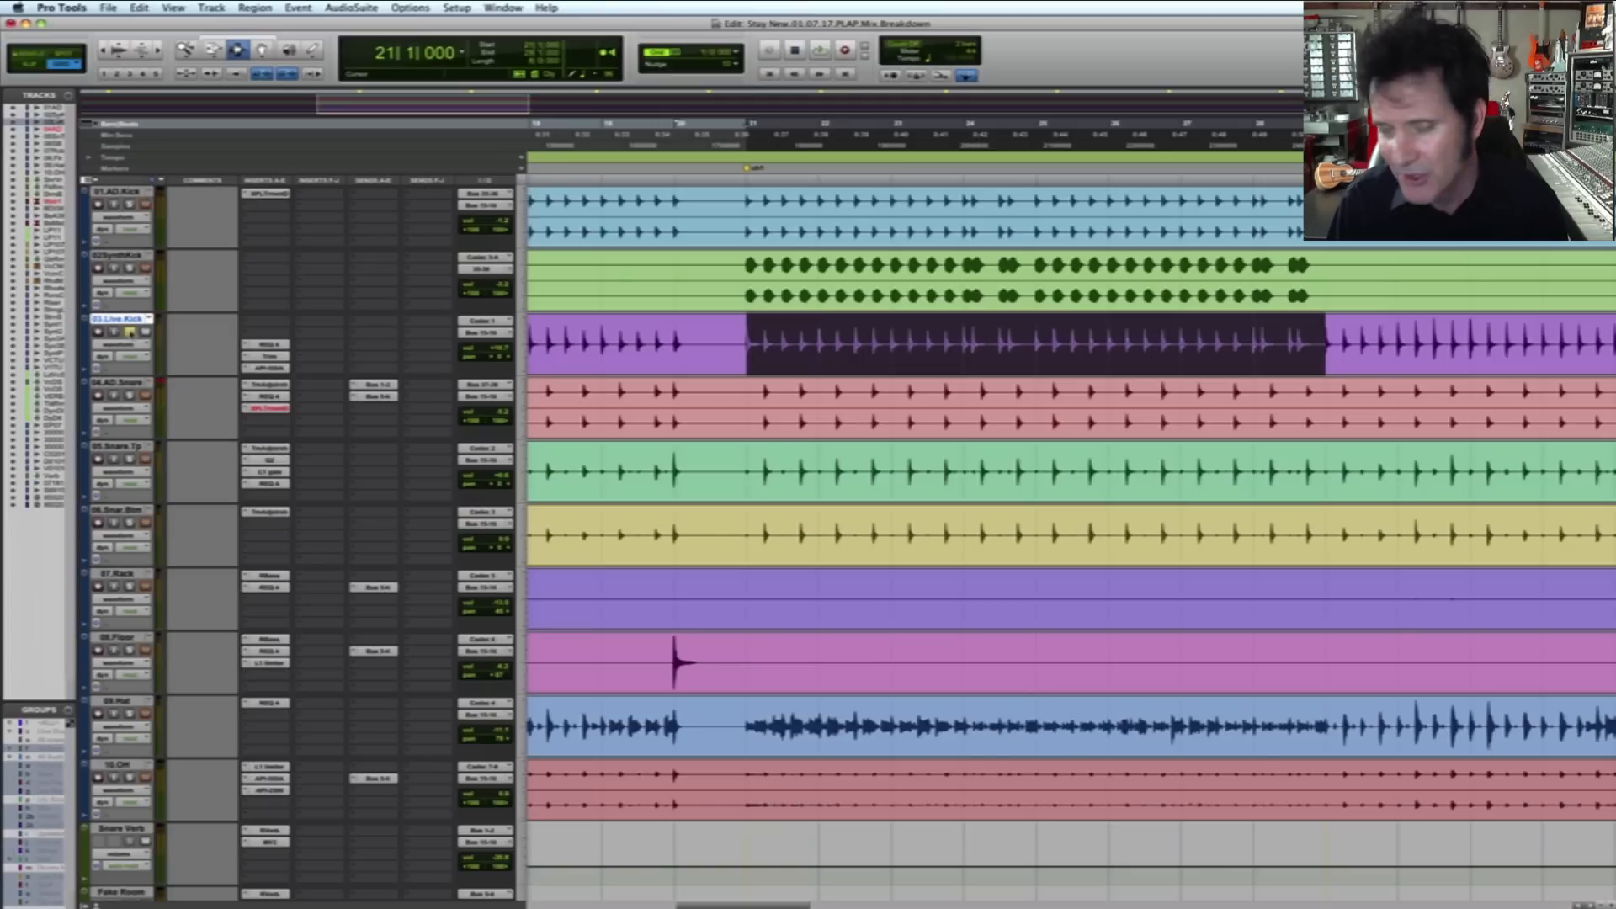
key(space)
key(space)
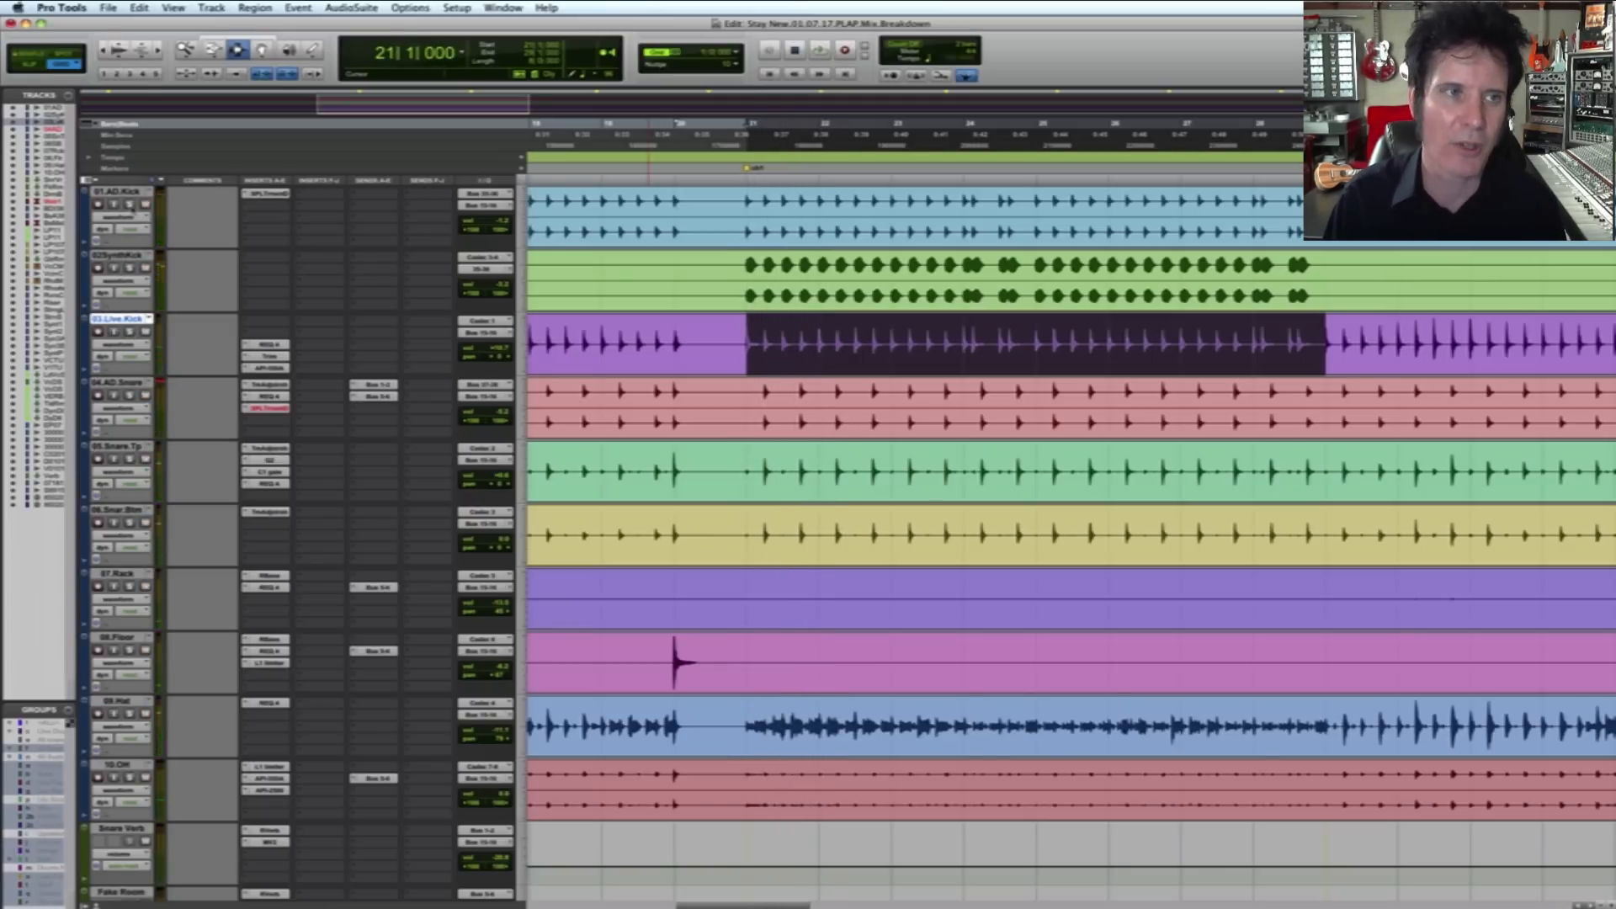
Step: Select the 01.AD.Kick passage from bar 21 and audition it soloed with its SPL Transient Designer bypassed
drag(747, 215, 1253, 226)
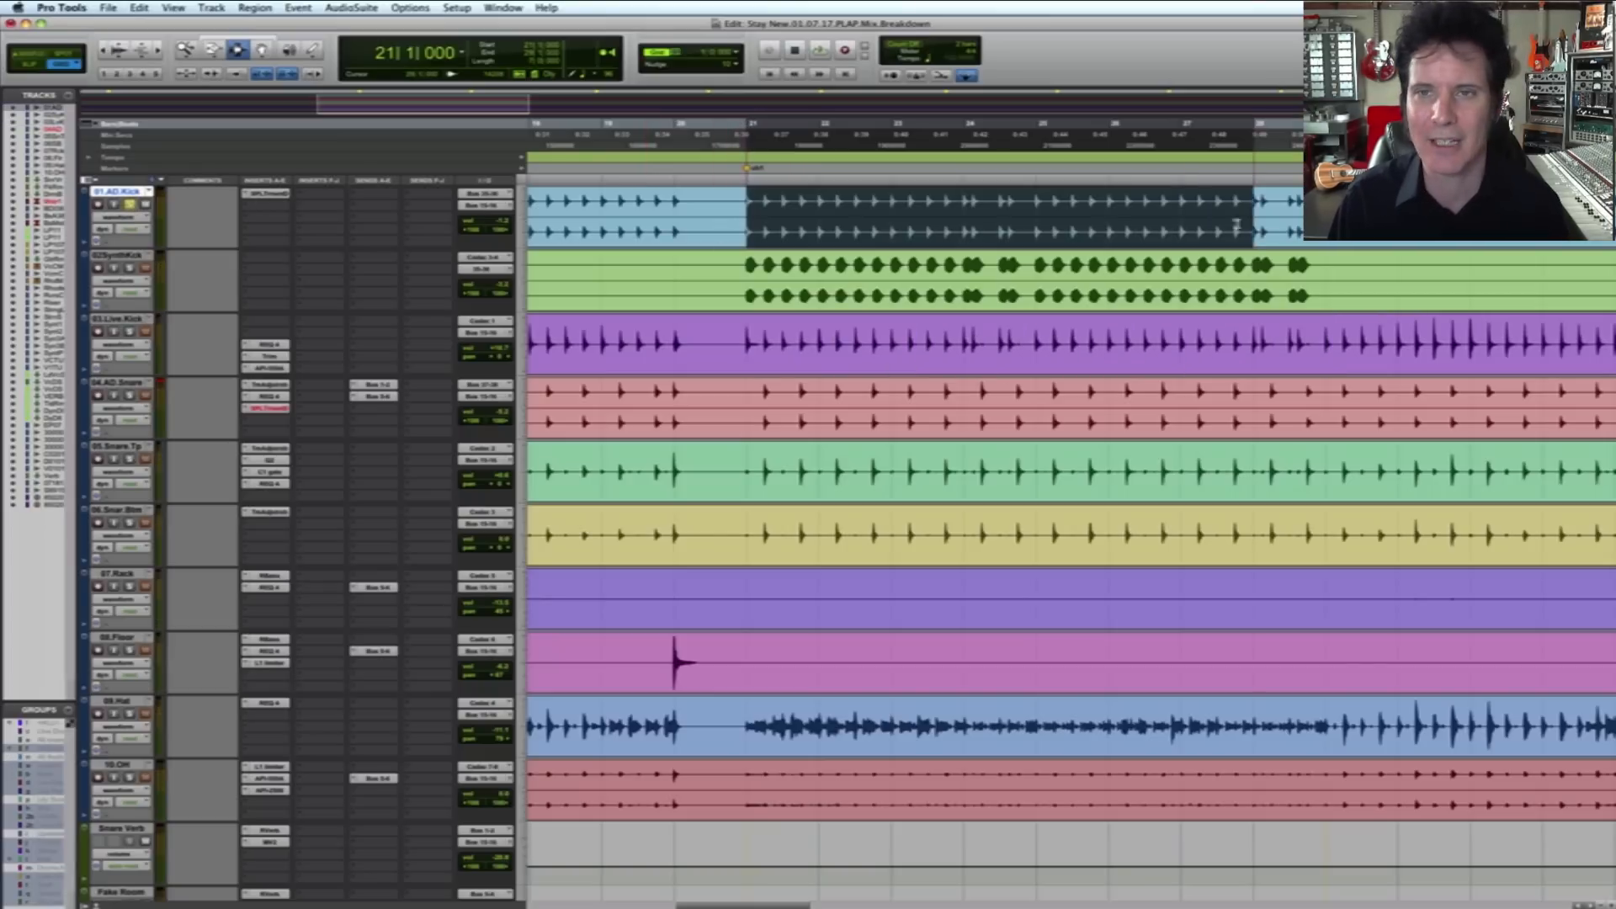
key(space)
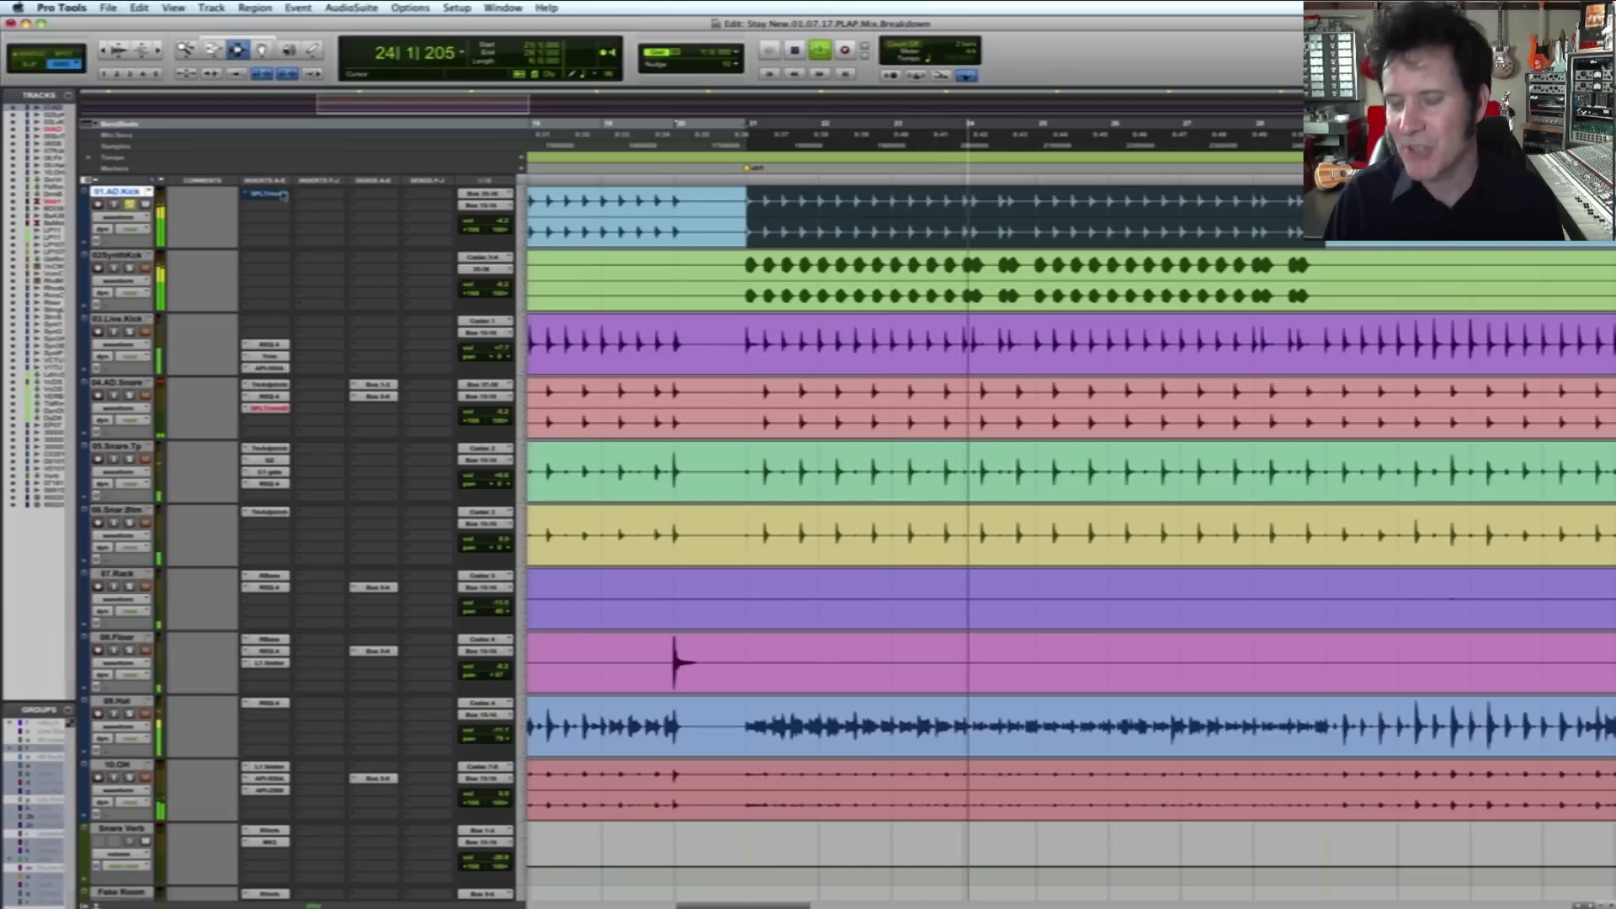
key(space)
key(super+s)
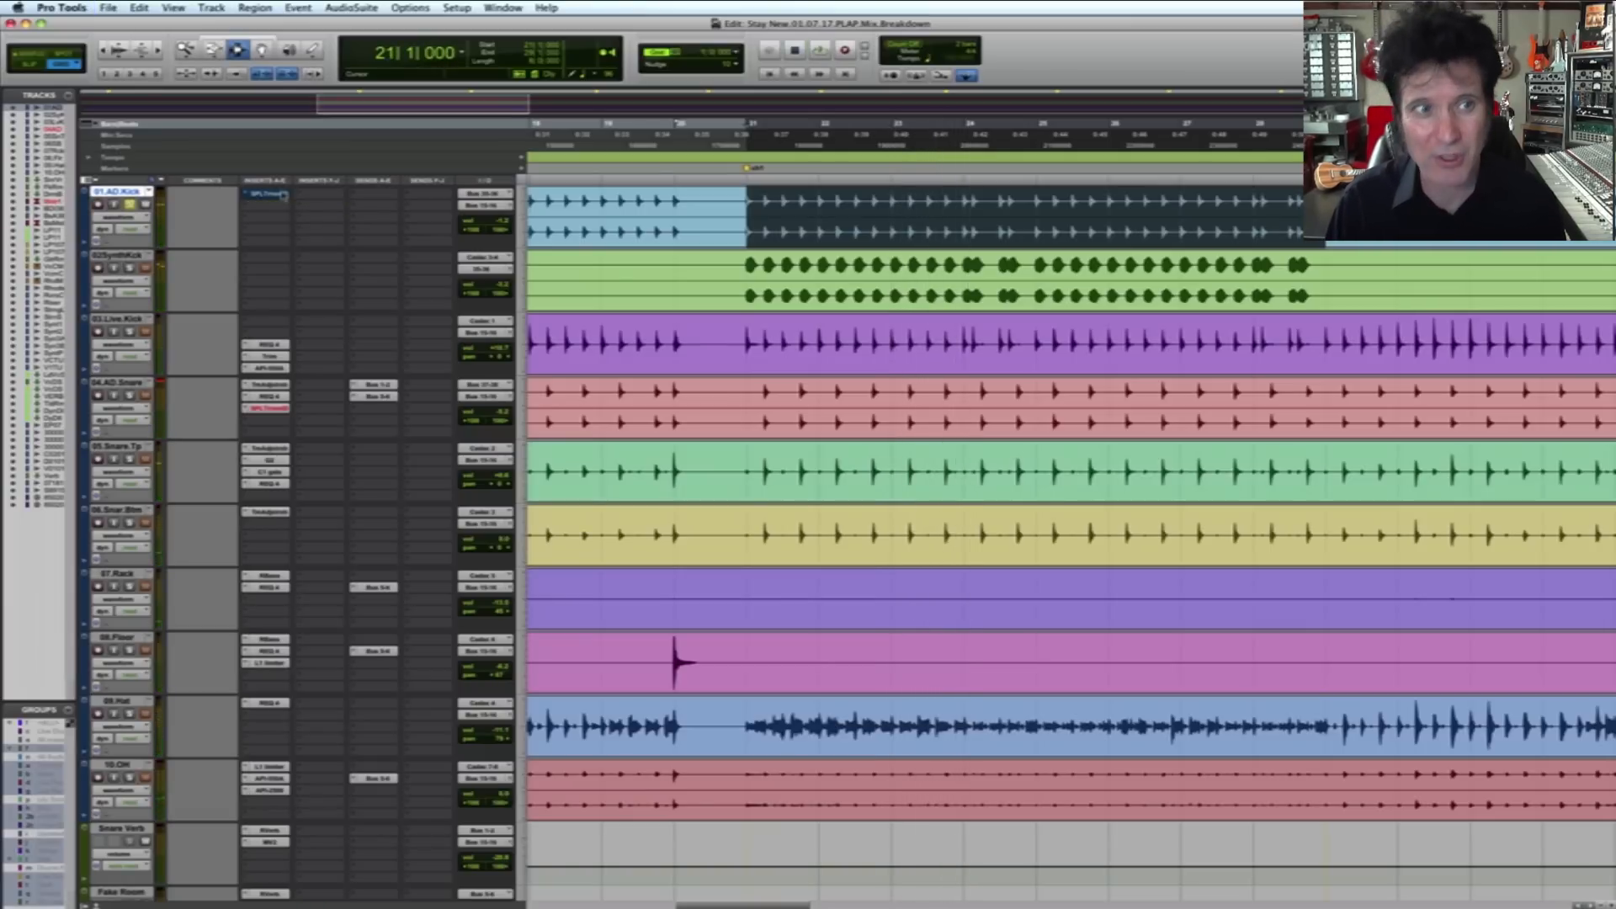
Step: Open the SPL Transient Designer on 01.AD.Kick and compare it bypassed and active during playback, leaving it active
click(284, 195)
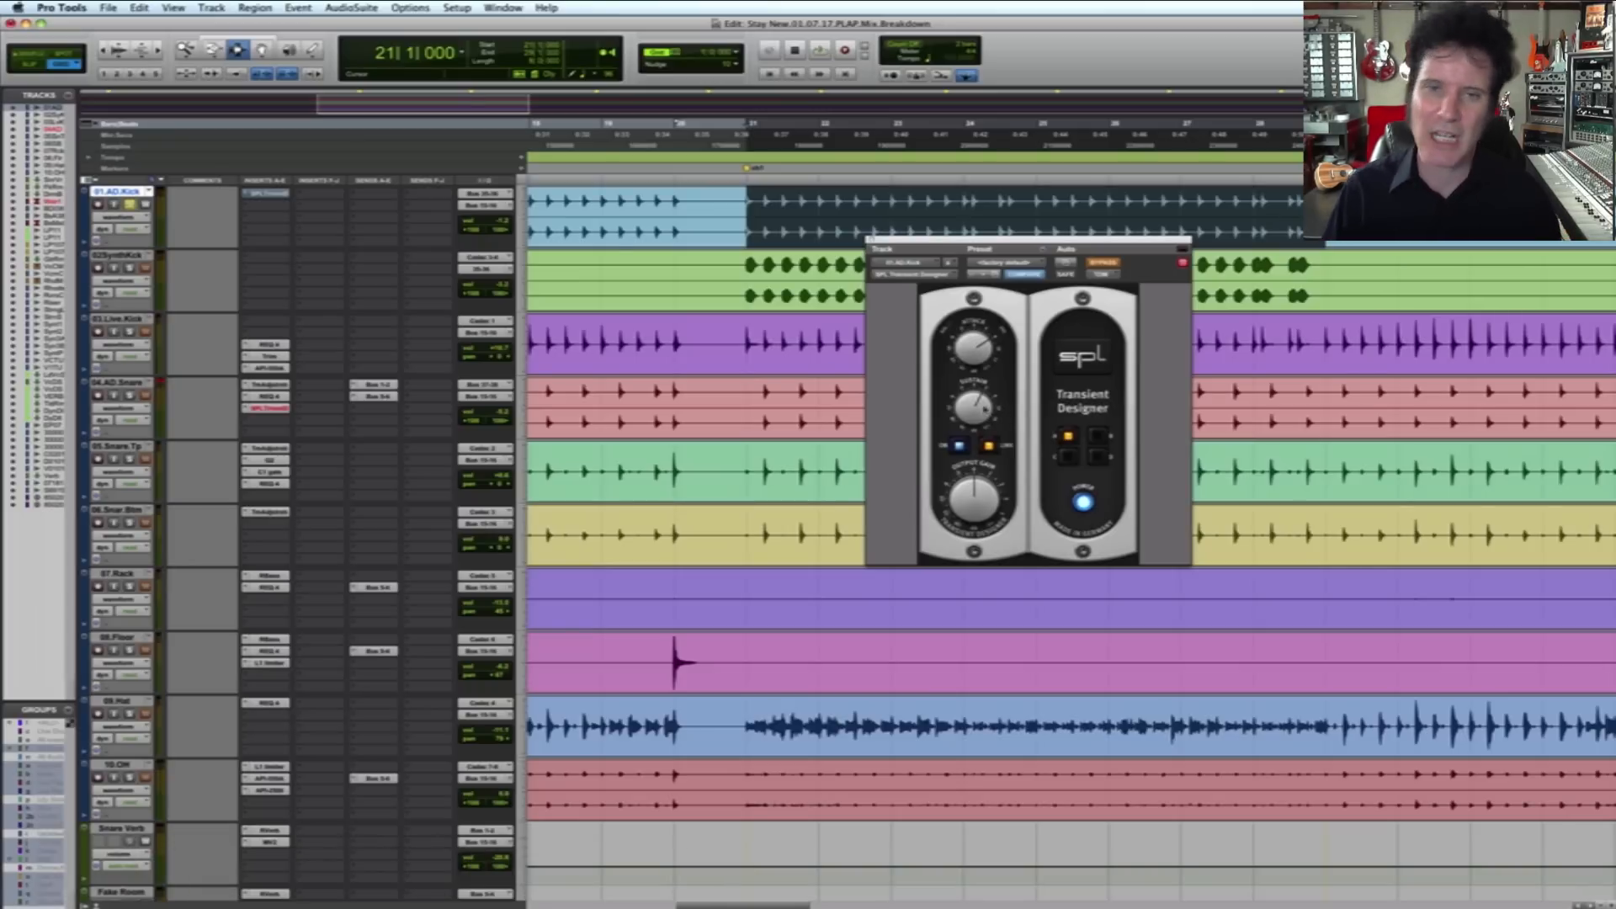
key(super+s)
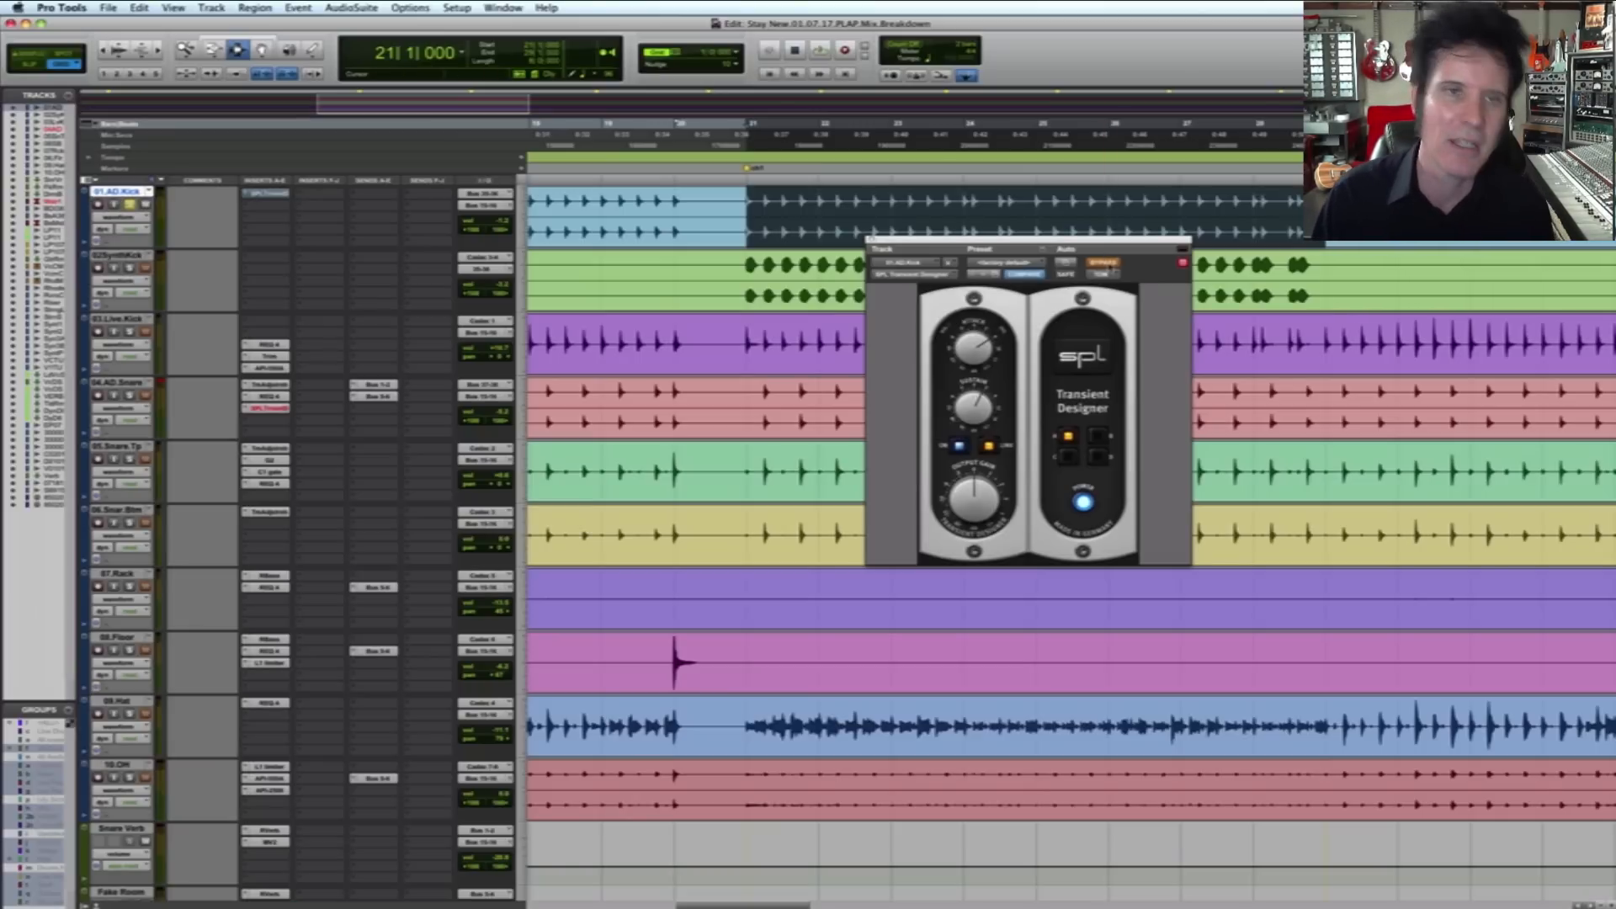
key(space)
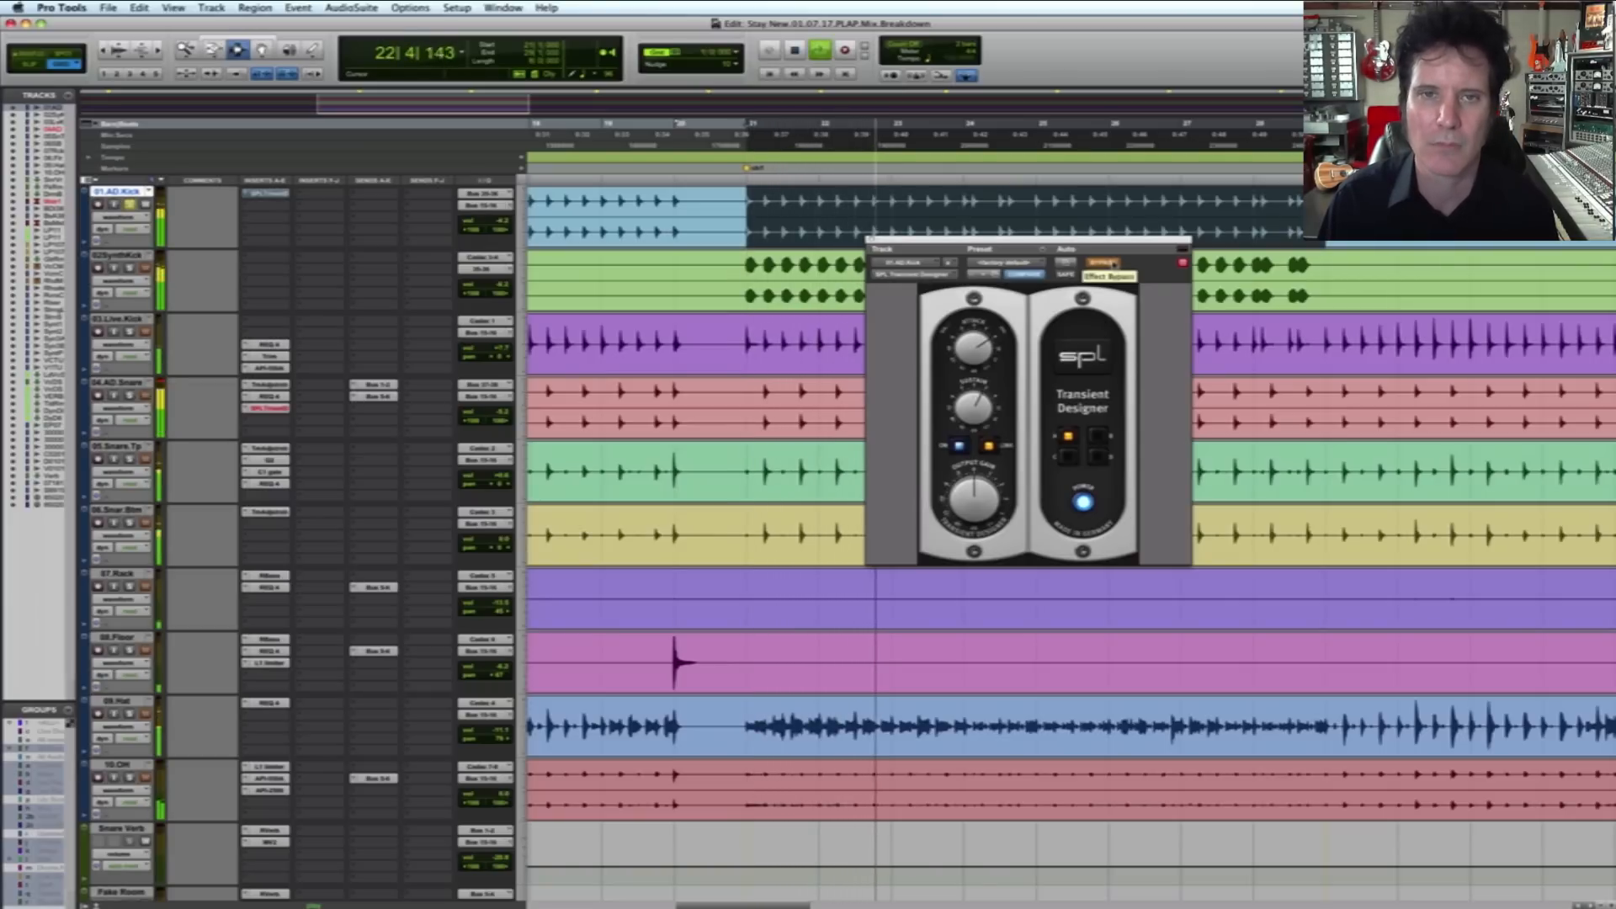
click(1104, 263)
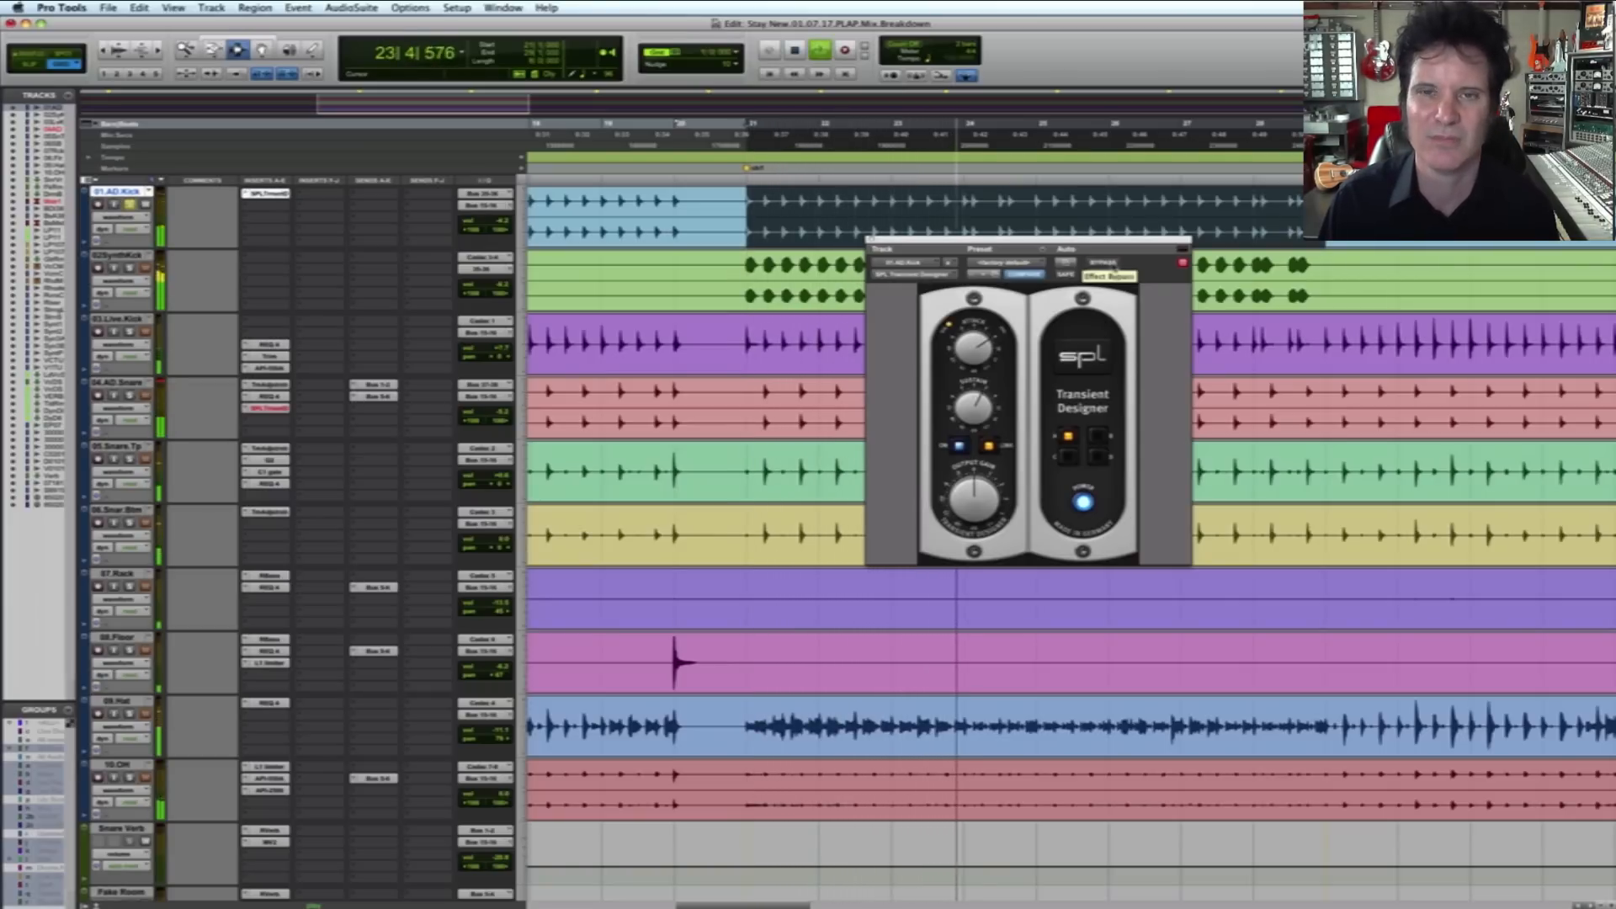
key(space)
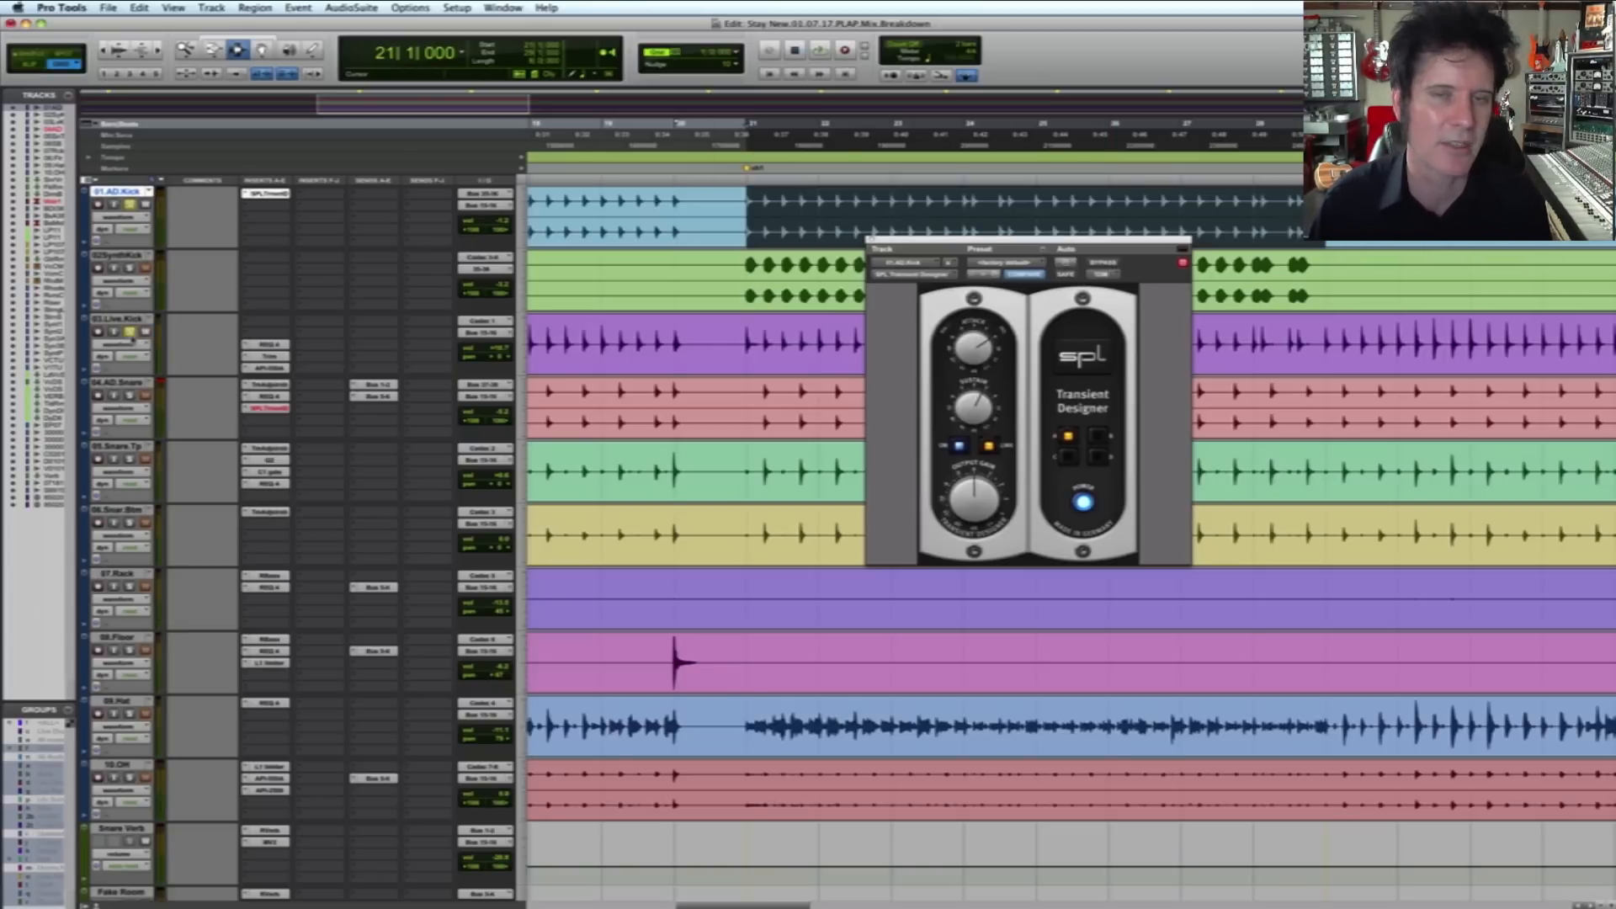
Step: Audition 01.AD.Kick and 03.Live.Kick soloed together, and close the Transient Designer window
key(space)
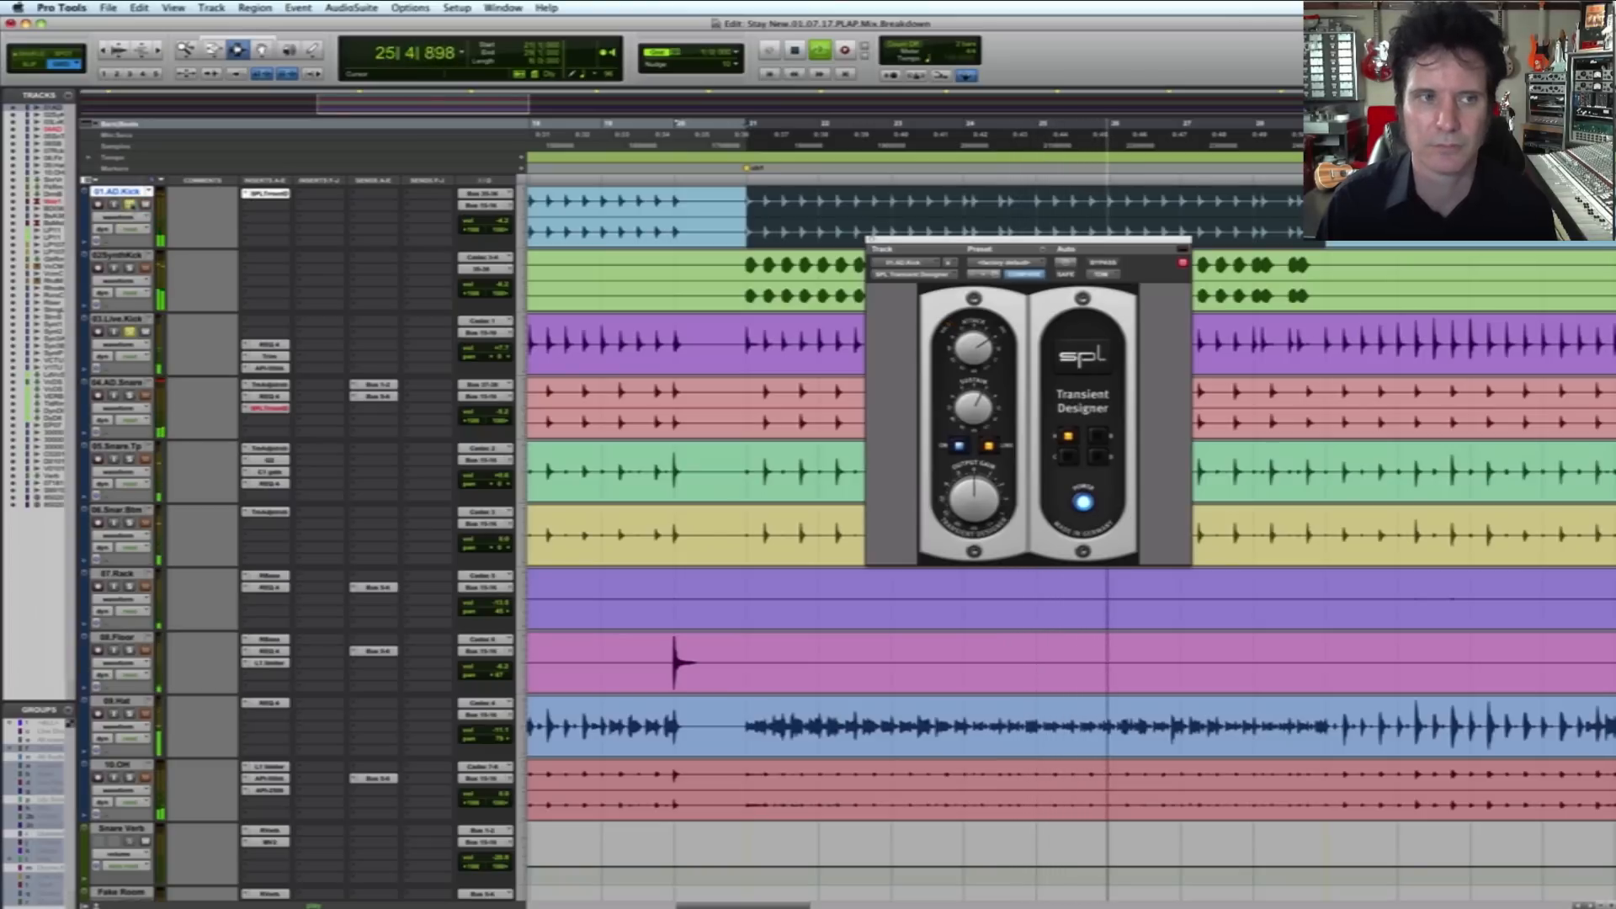
key(space)
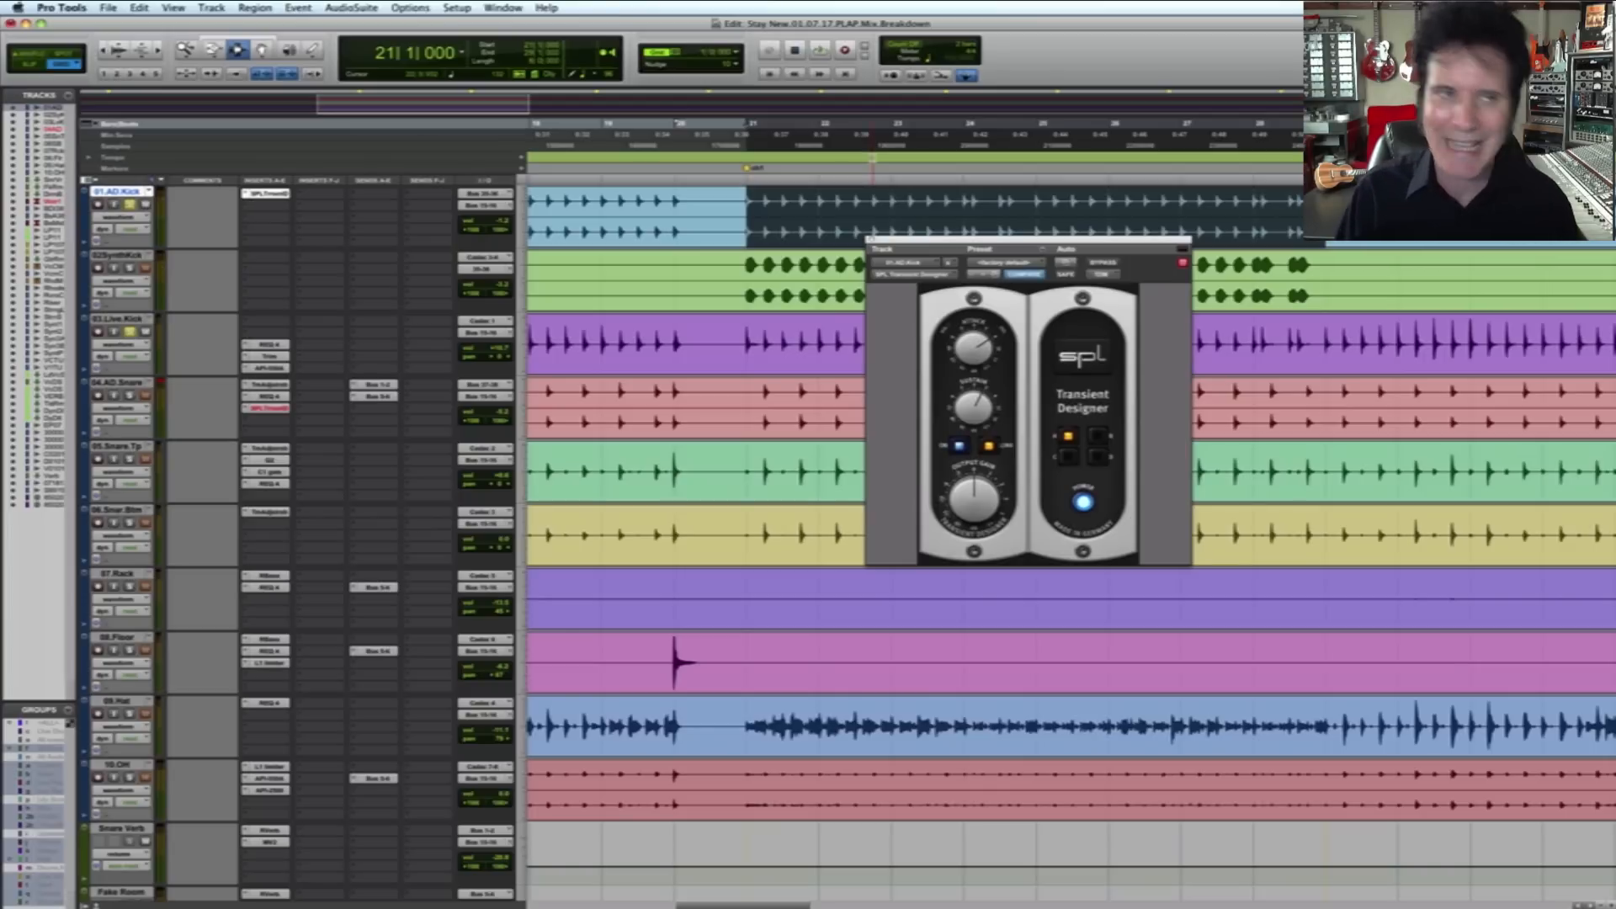
click(871, 240)
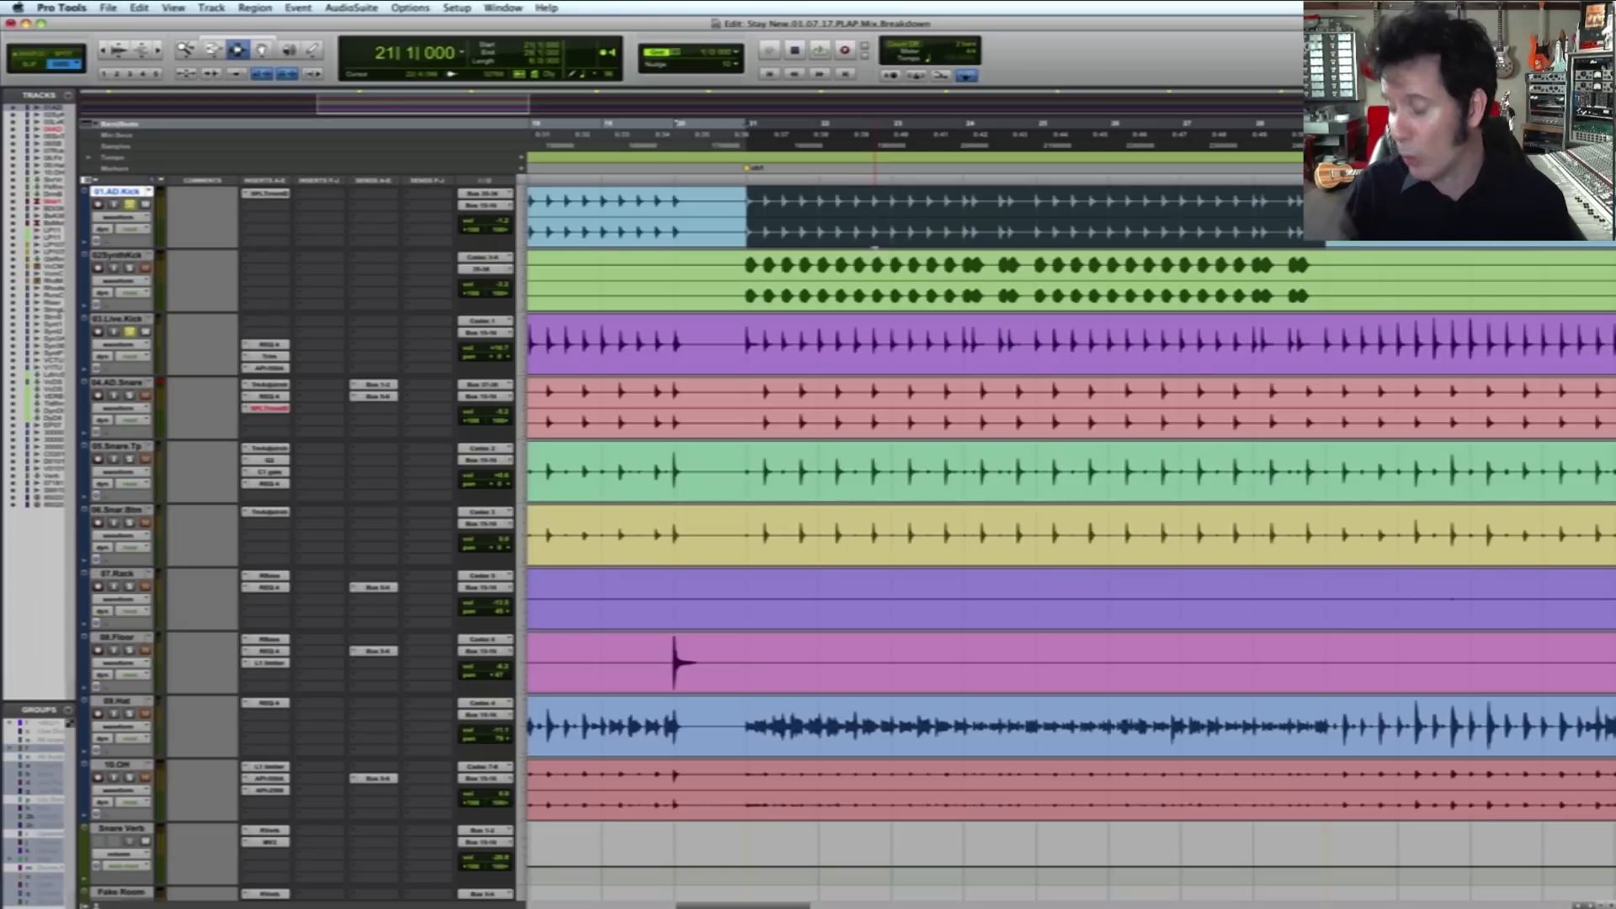
click(109, 8)
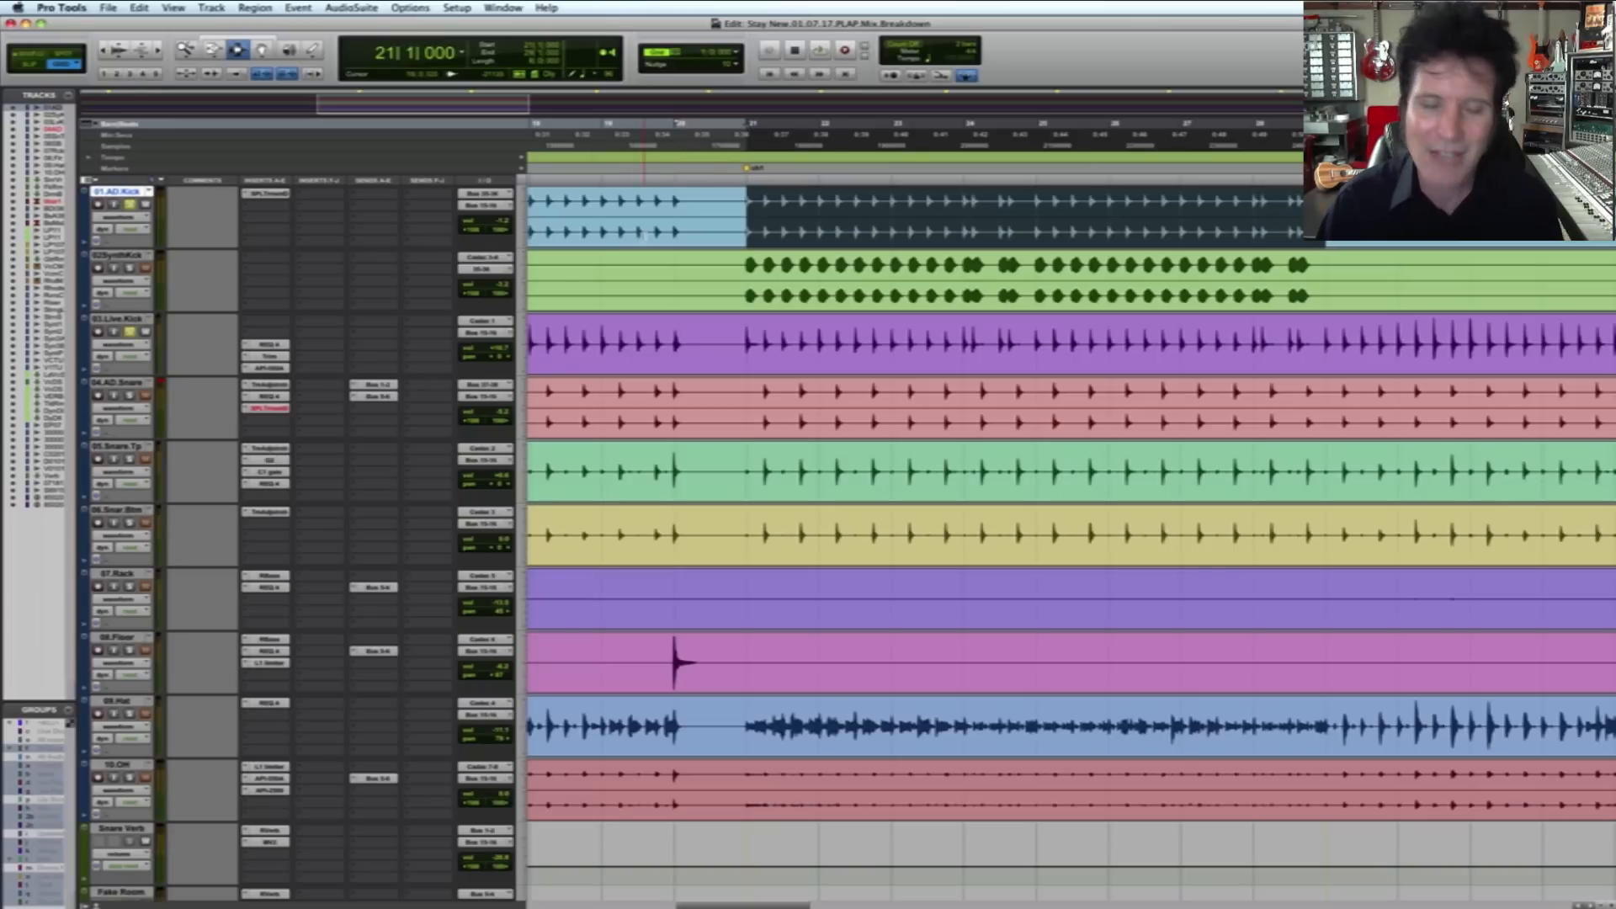
Step: Play 01.AD.Kick from bar 21, adding 03.Live.Kick to the solo during playback to compare the blend
key(space)
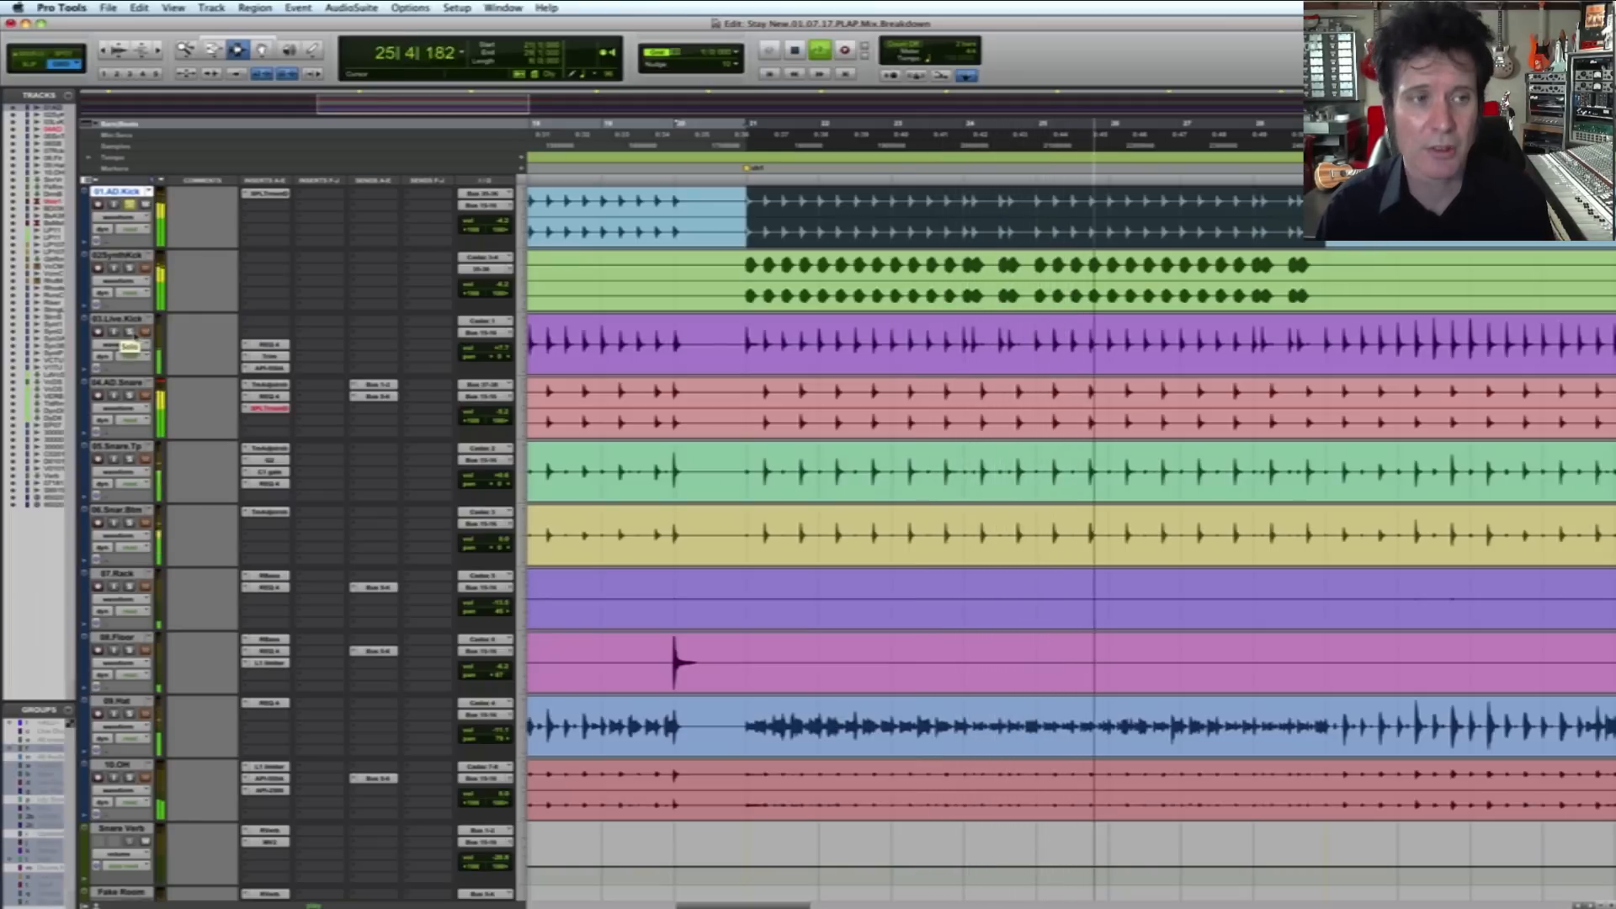
click(129, 332)
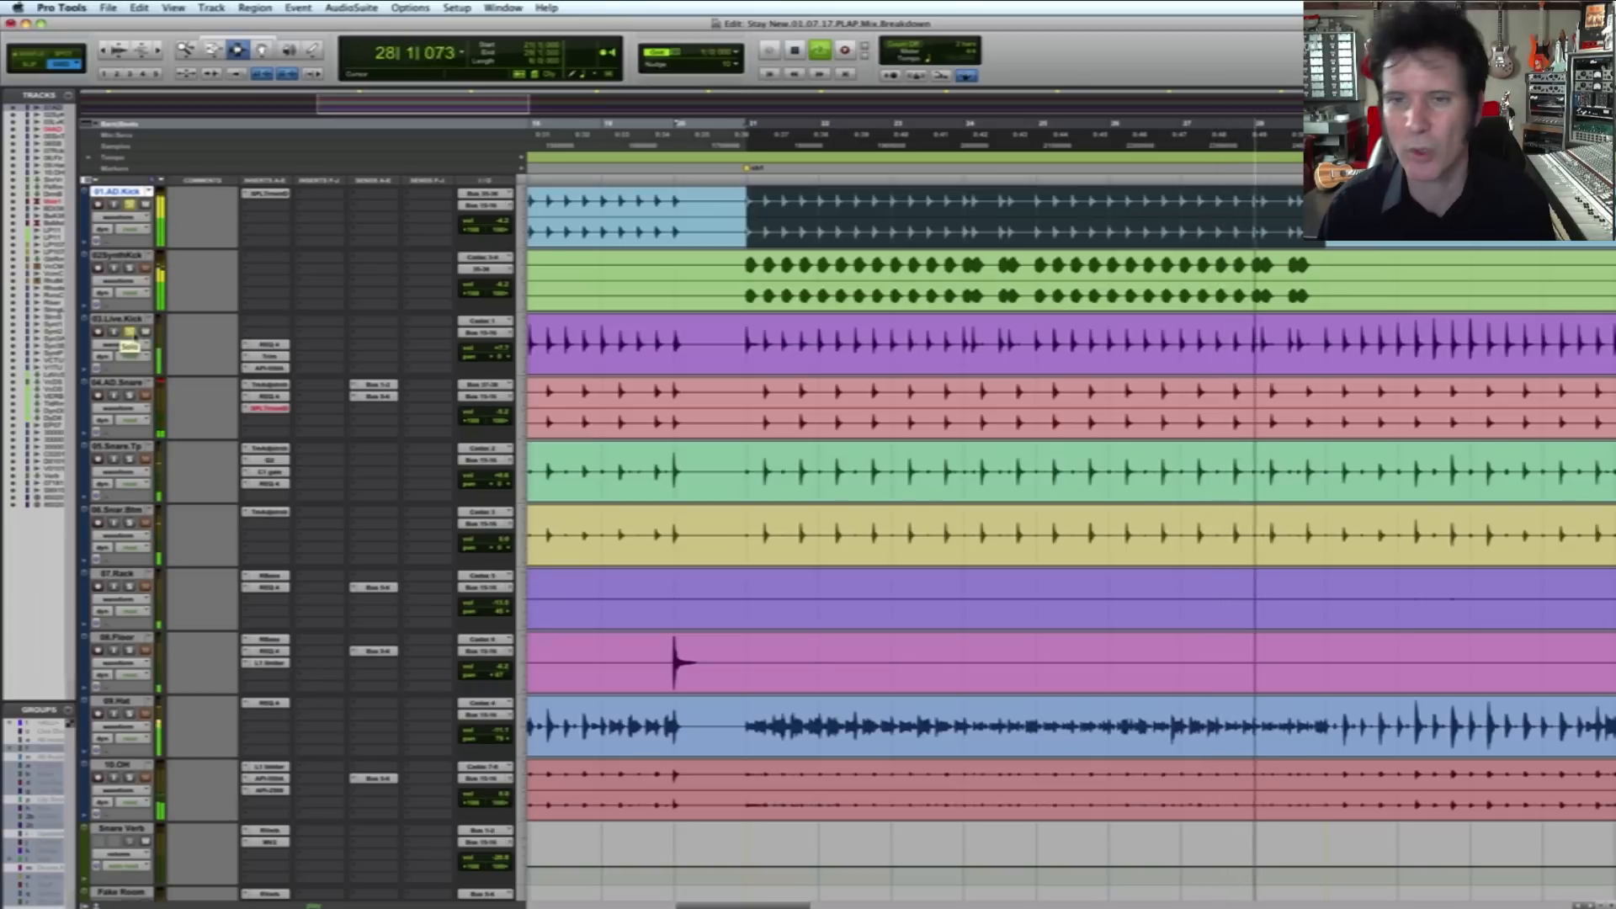
key(space)
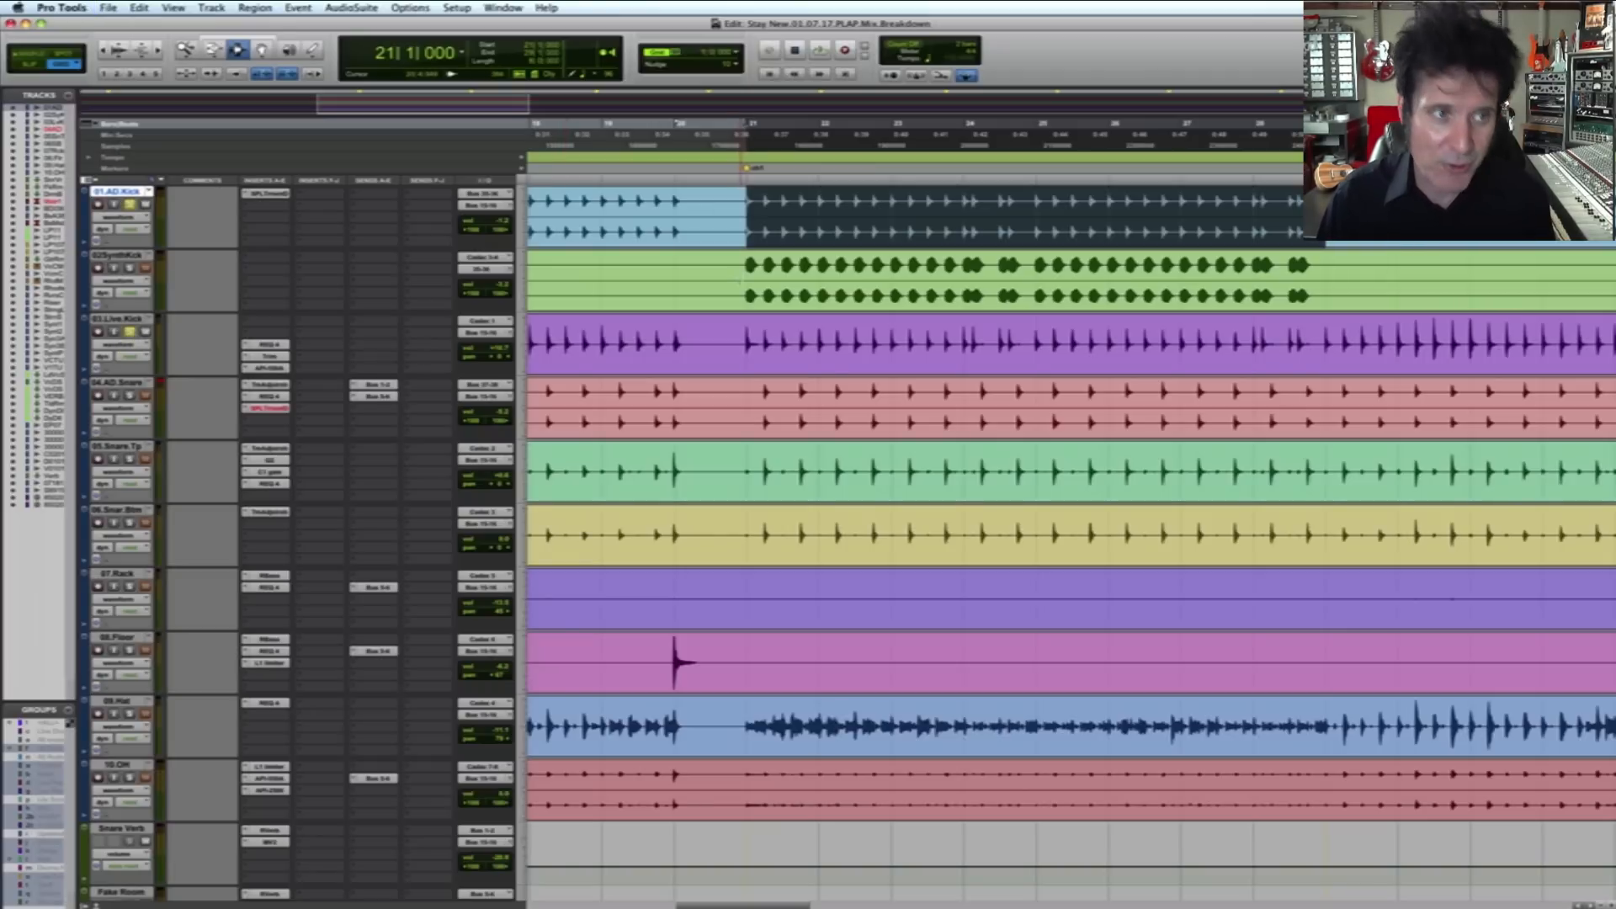
Step: Extend the bar 21 selection to 02SynthKick, and audition the synth kick soloed on its own
key(r)
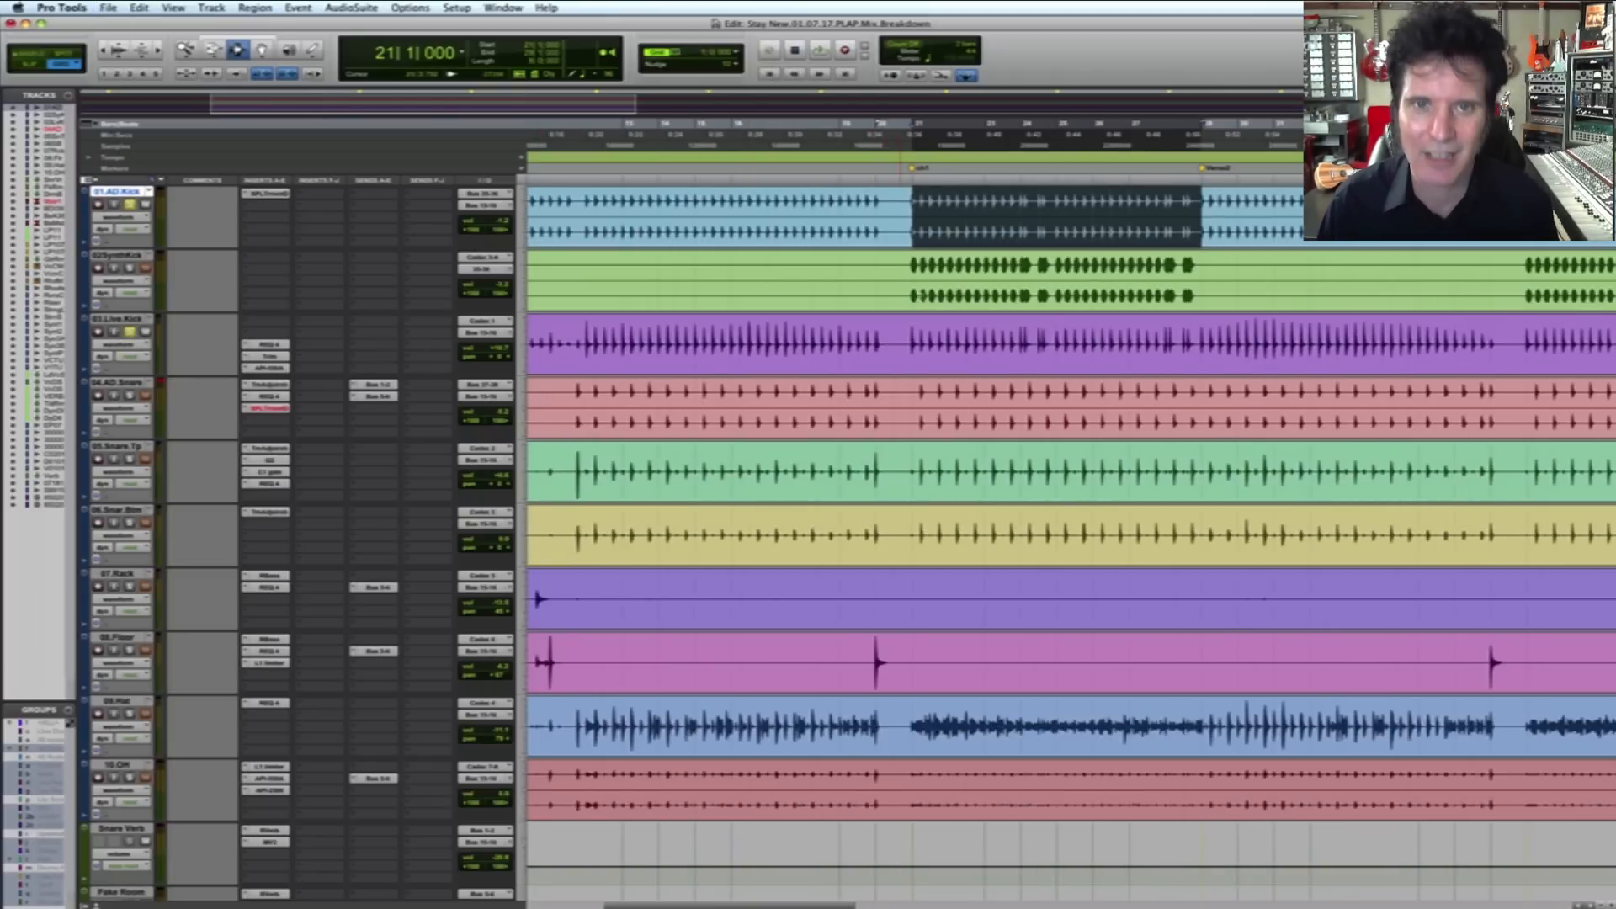
shift+click(913, 277)
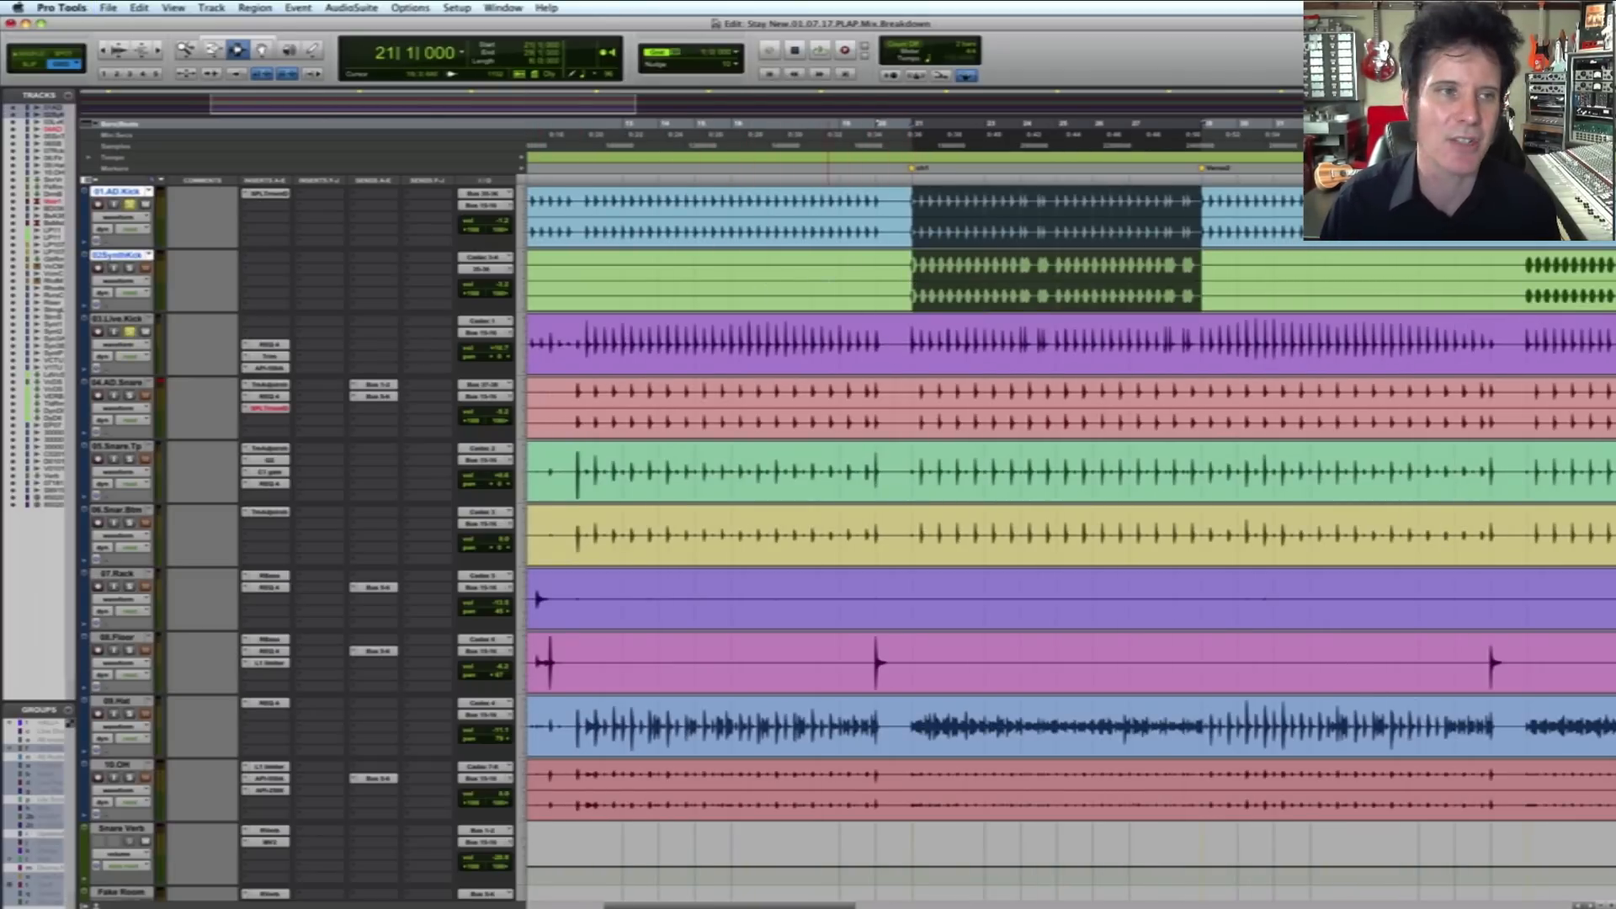
super+click(128, 268)
key(space)
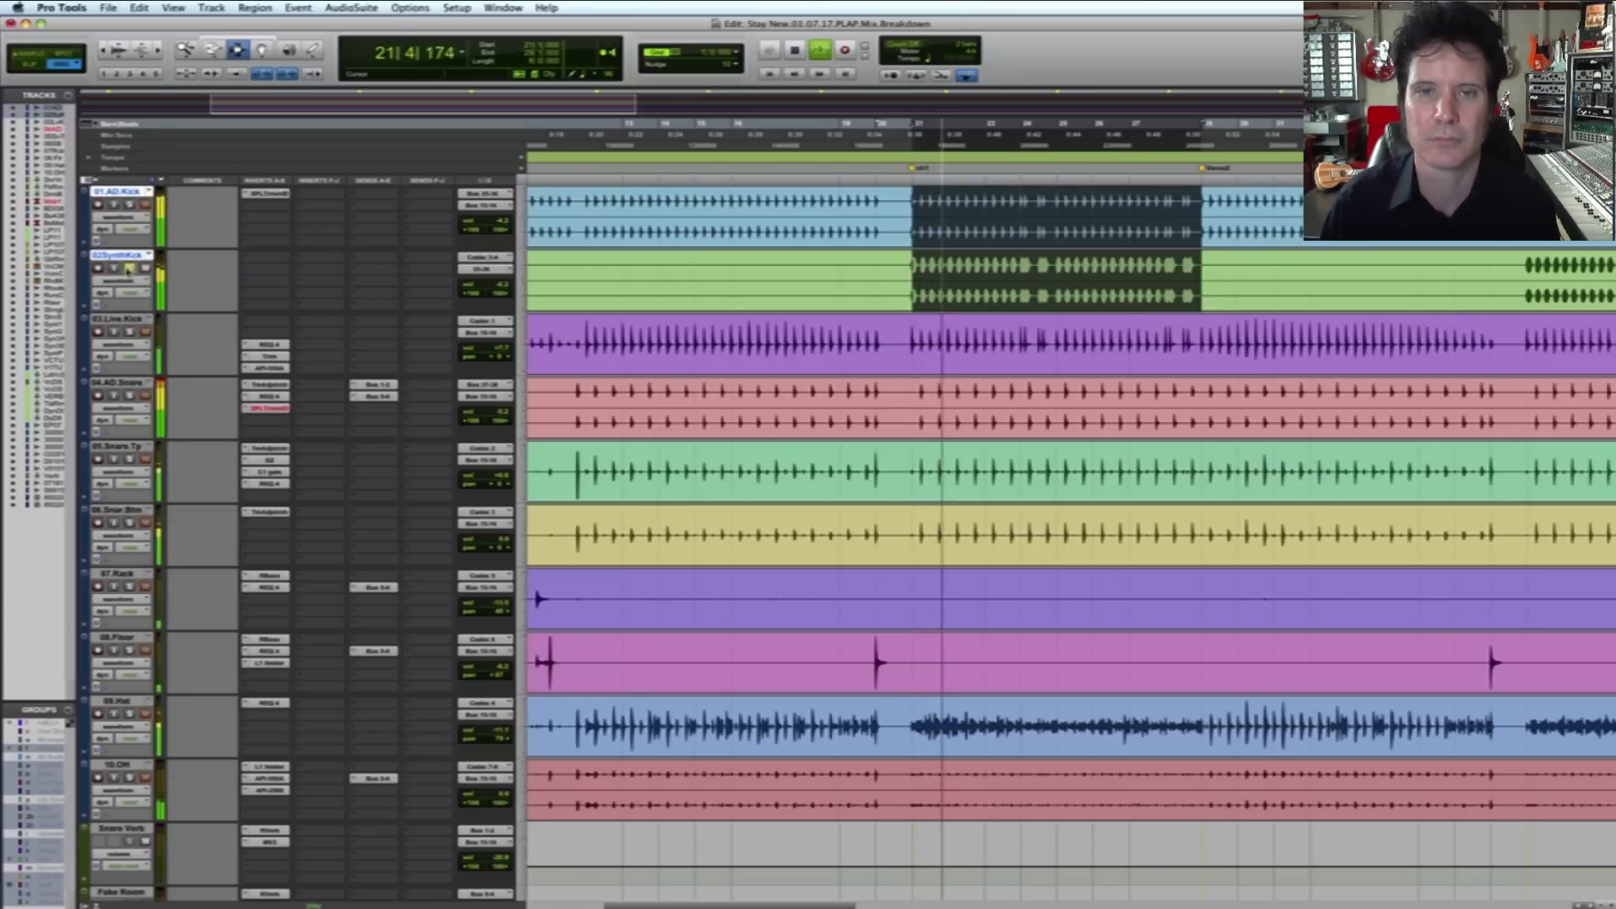
key(space)
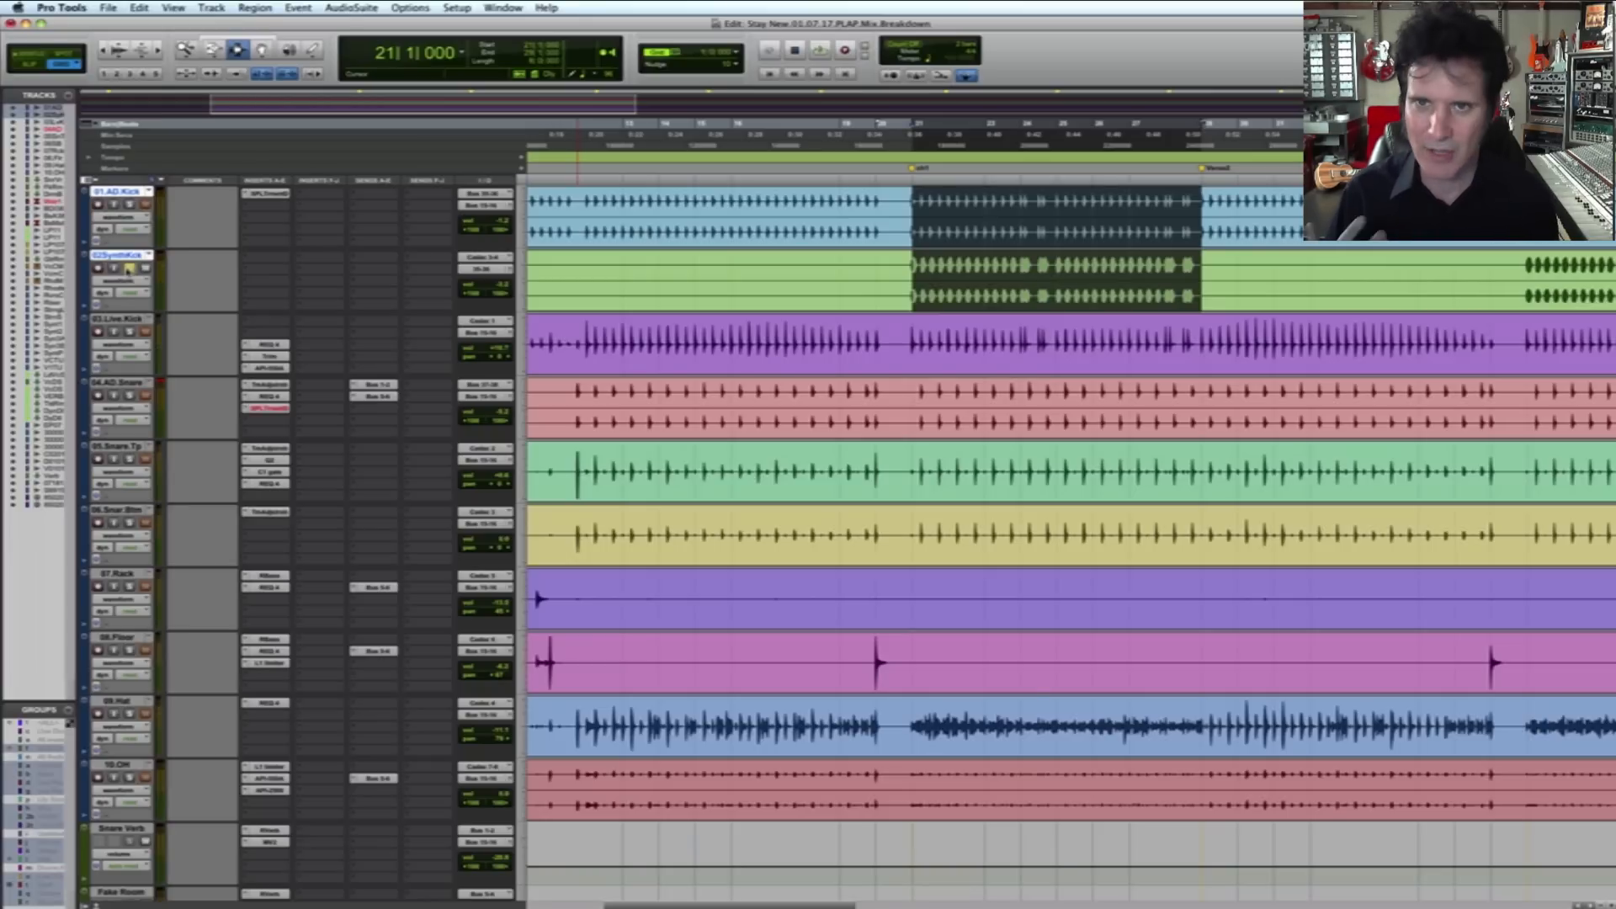
Step: Select bars 27 to 31 across 01.AD.Kick, 02SynthKick and 03.Live.Kick, with all three tracks soloed
key(super+s)
key(F5)
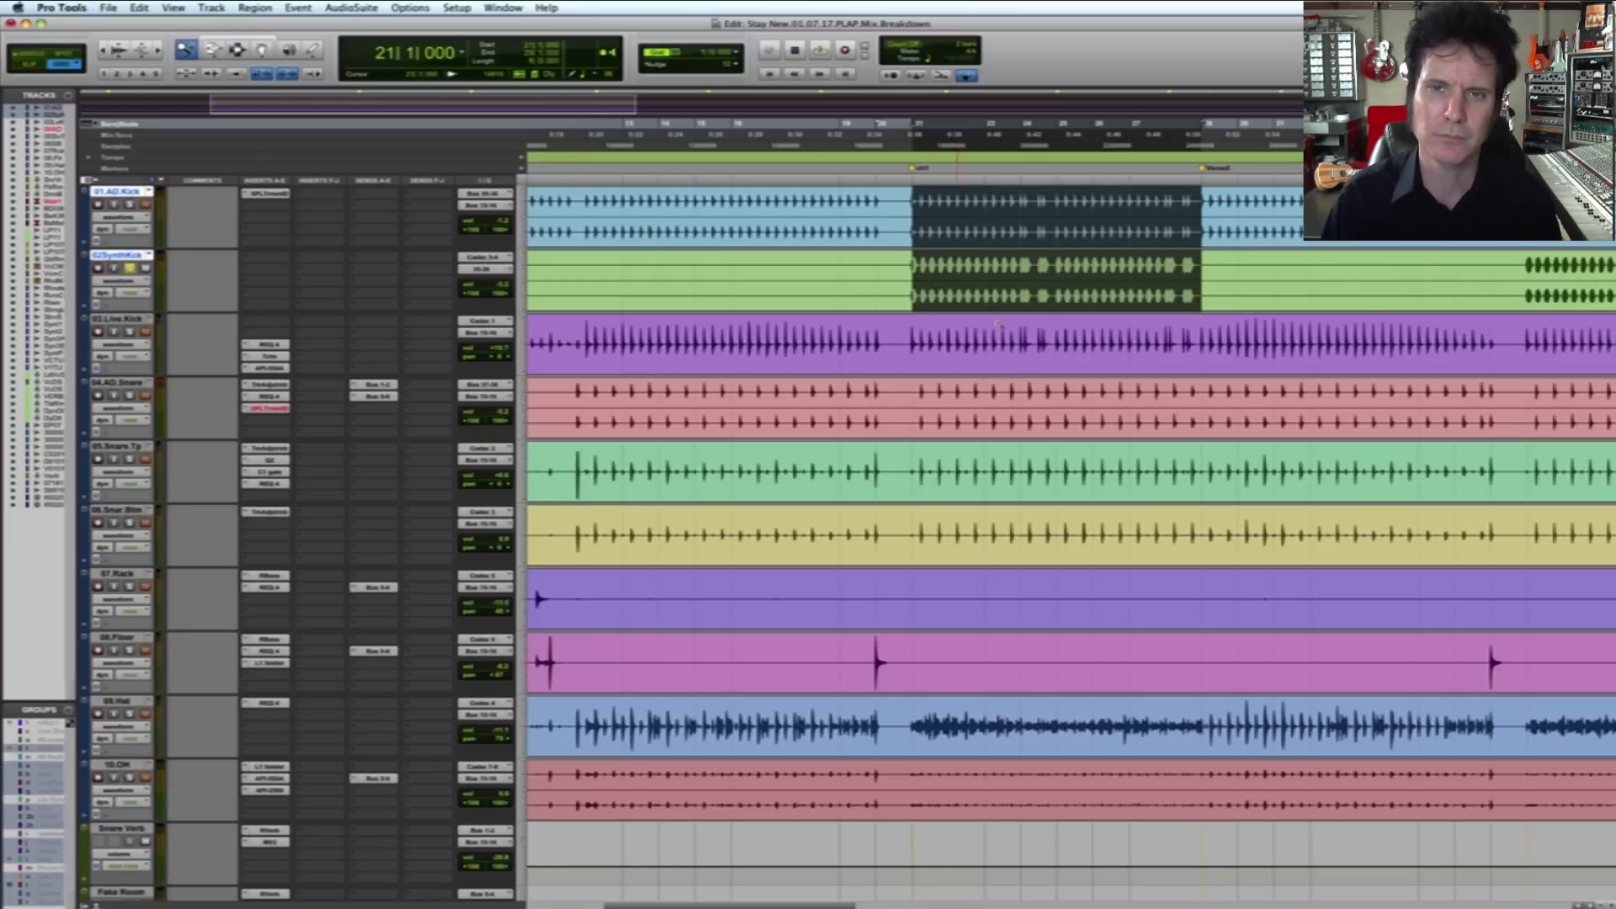
drag(1093, 290, 1405, 286)
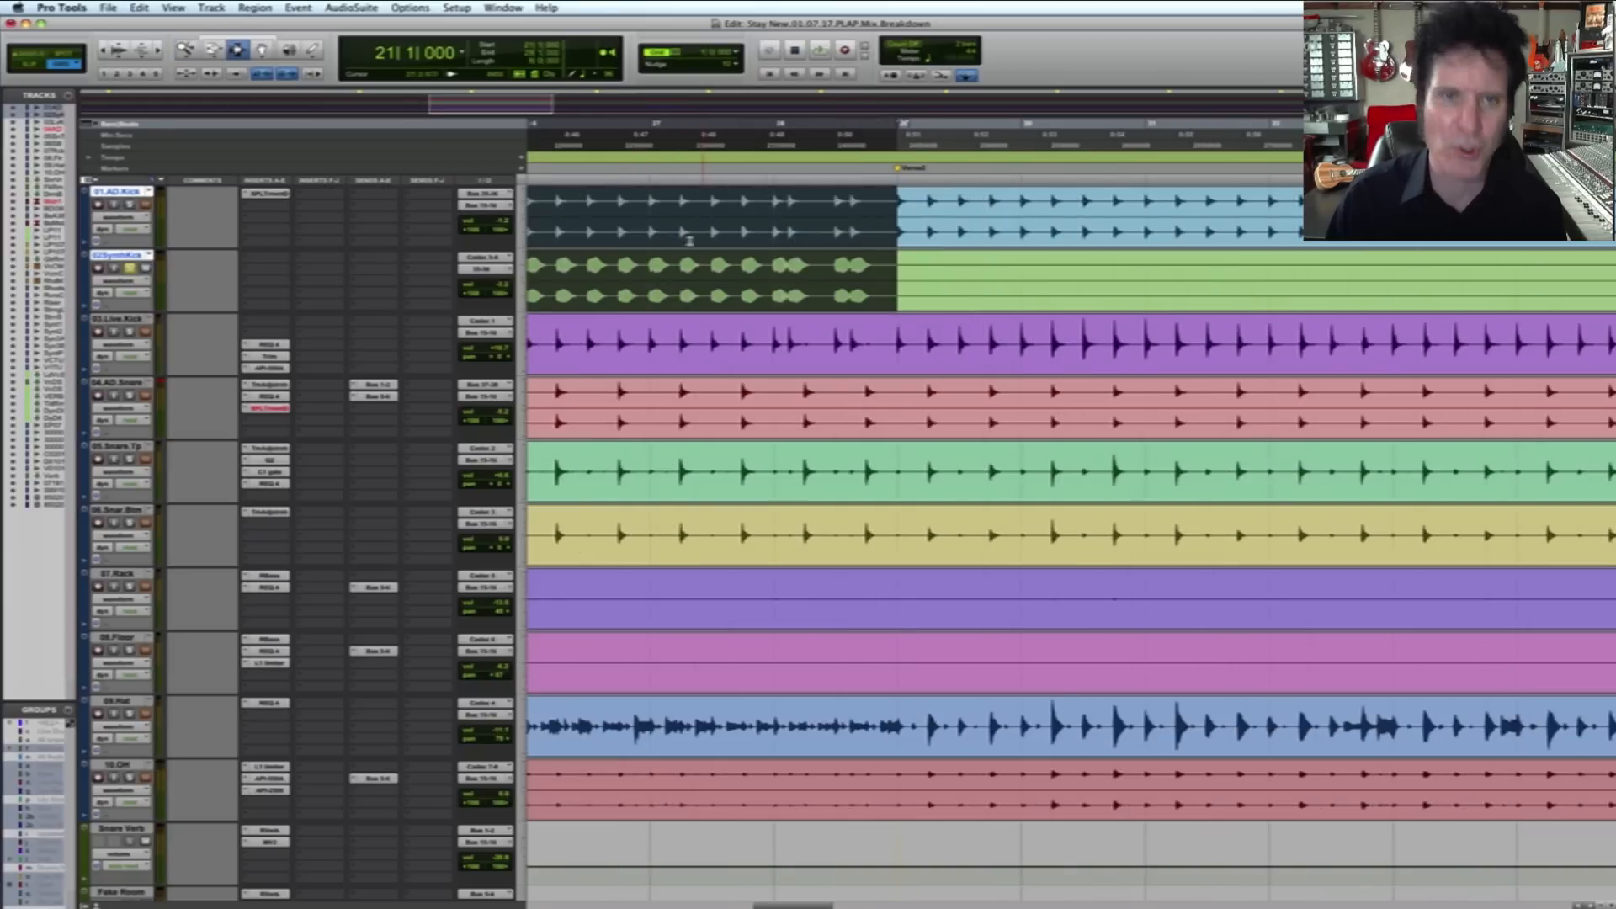
click(649, 279)
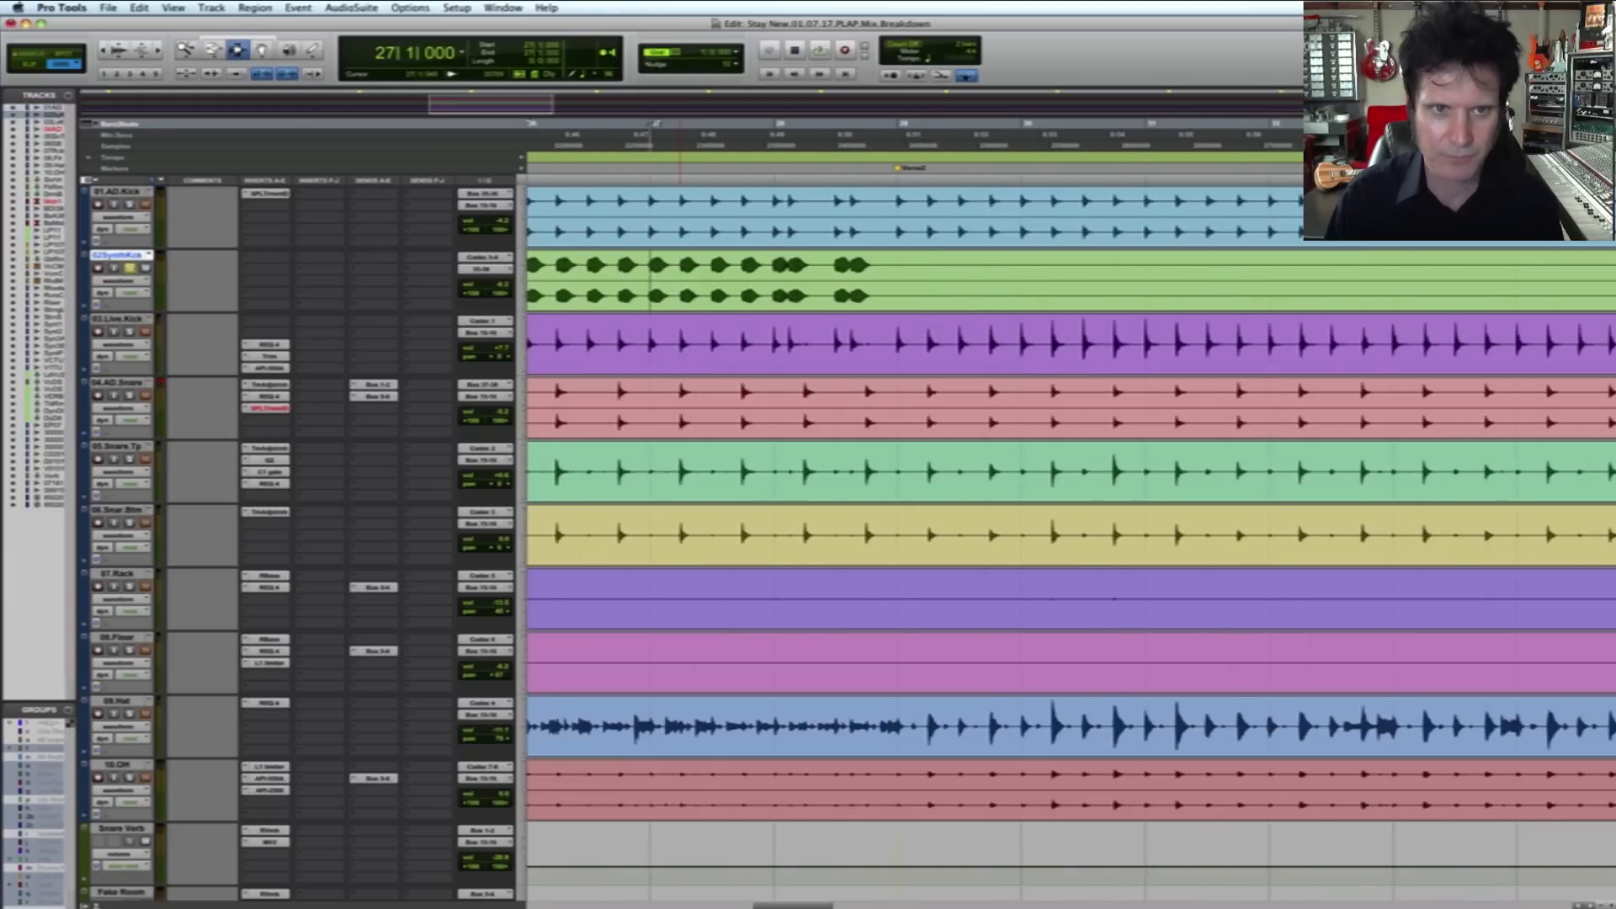
drag(649, 278, 1138, 264)
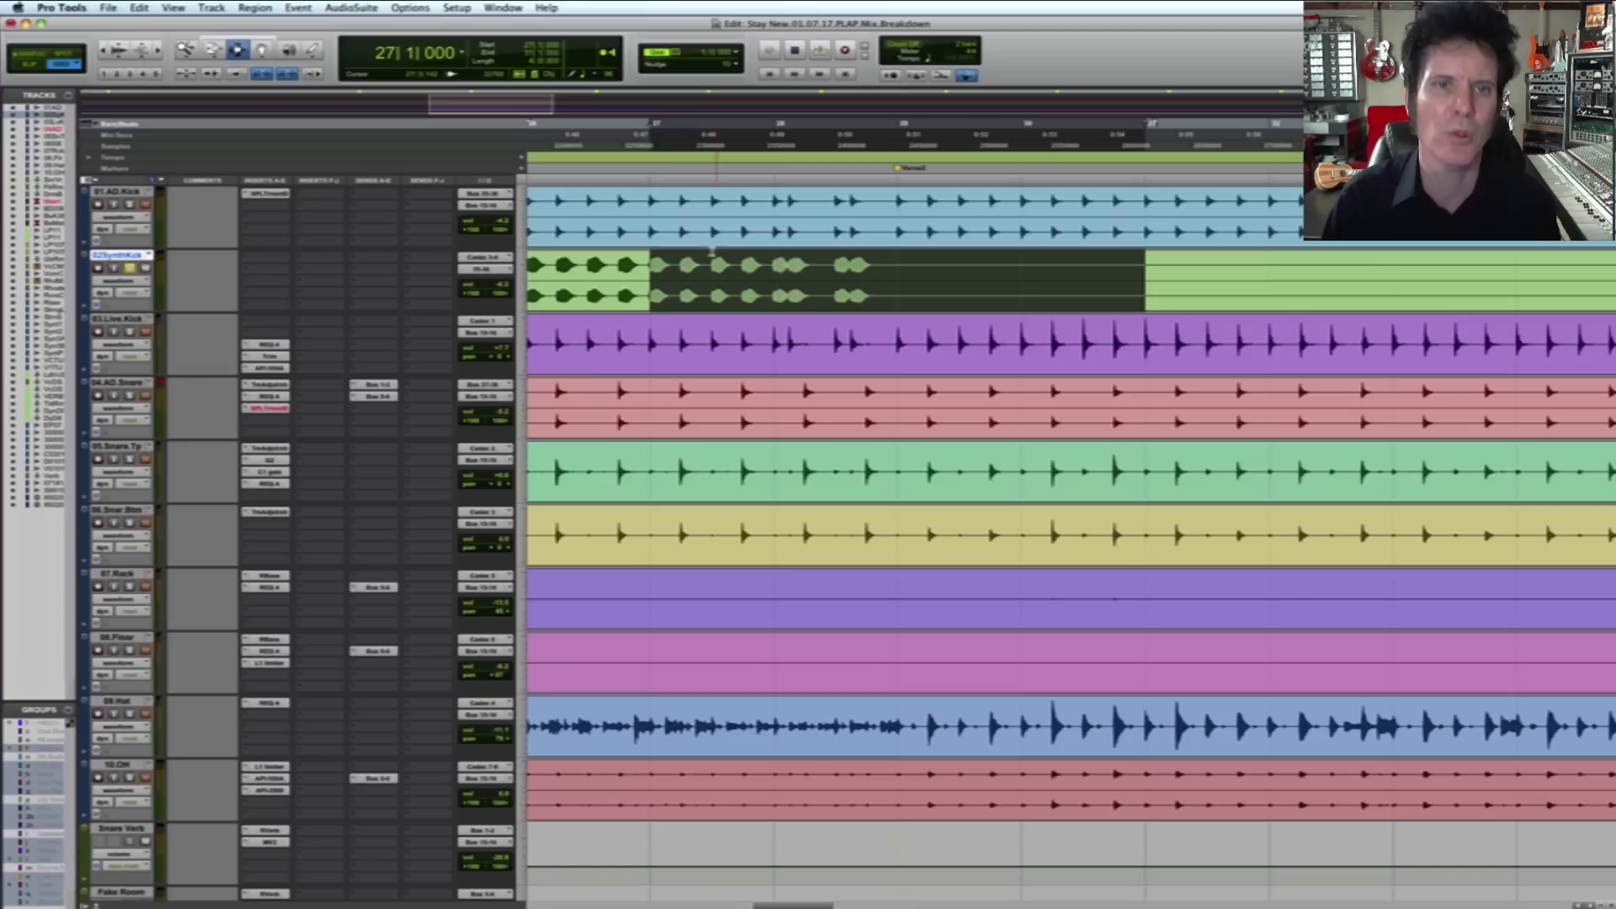
shift+click(118, 191)
shift+click(118, 319)
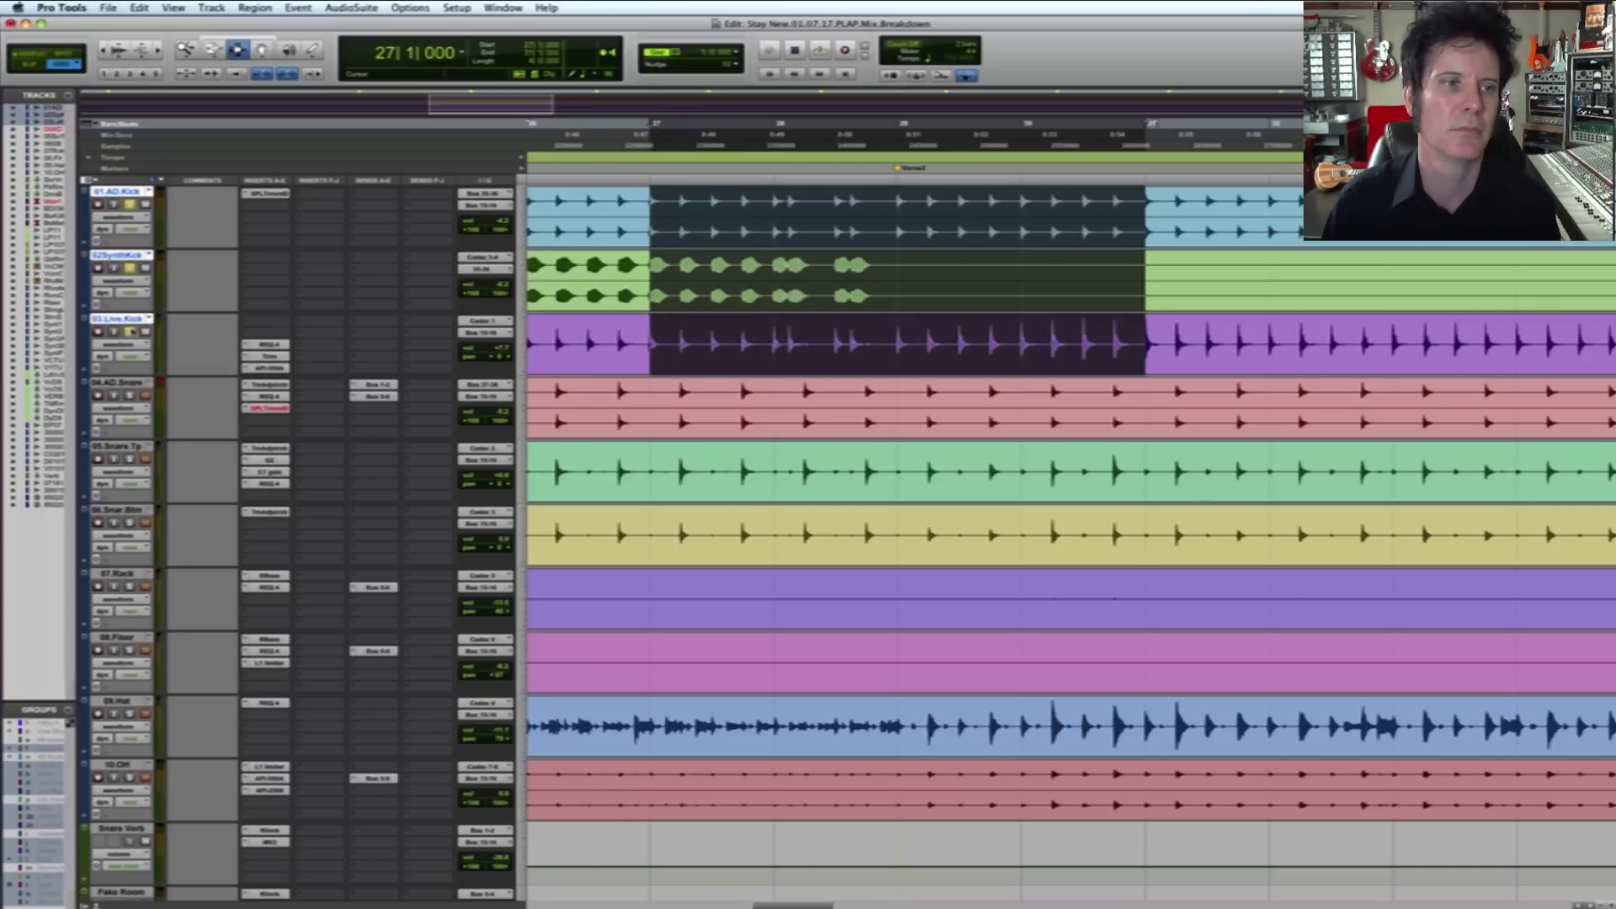
Step: Audition the three soloed kick tracks together from bar 27 across the transition into the verse
click(108, 8)
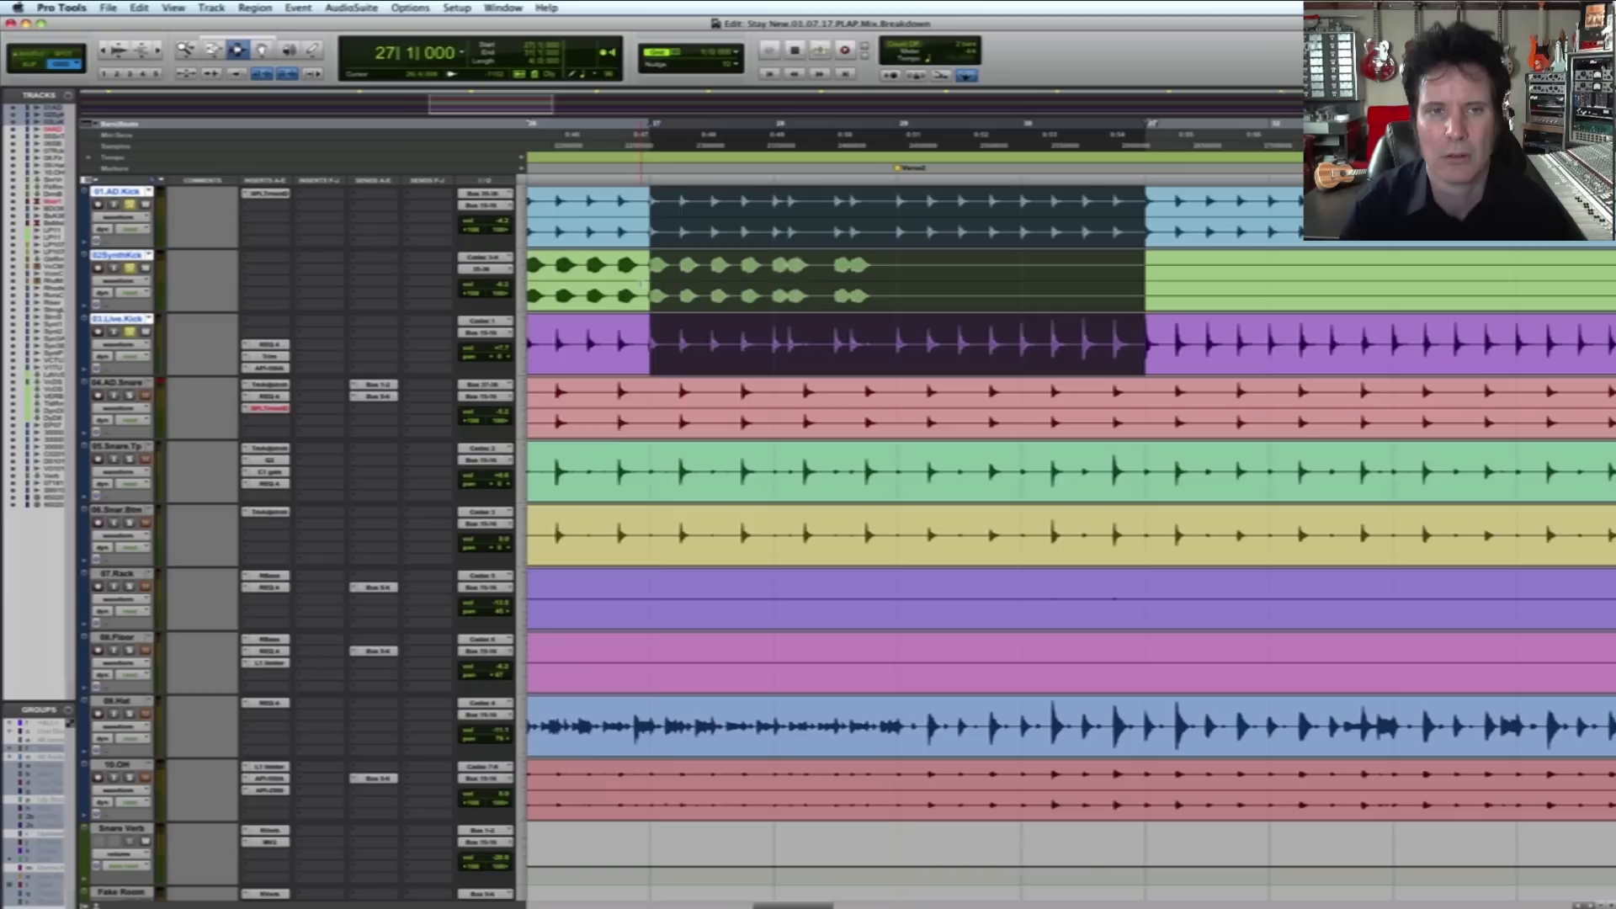
key(space)
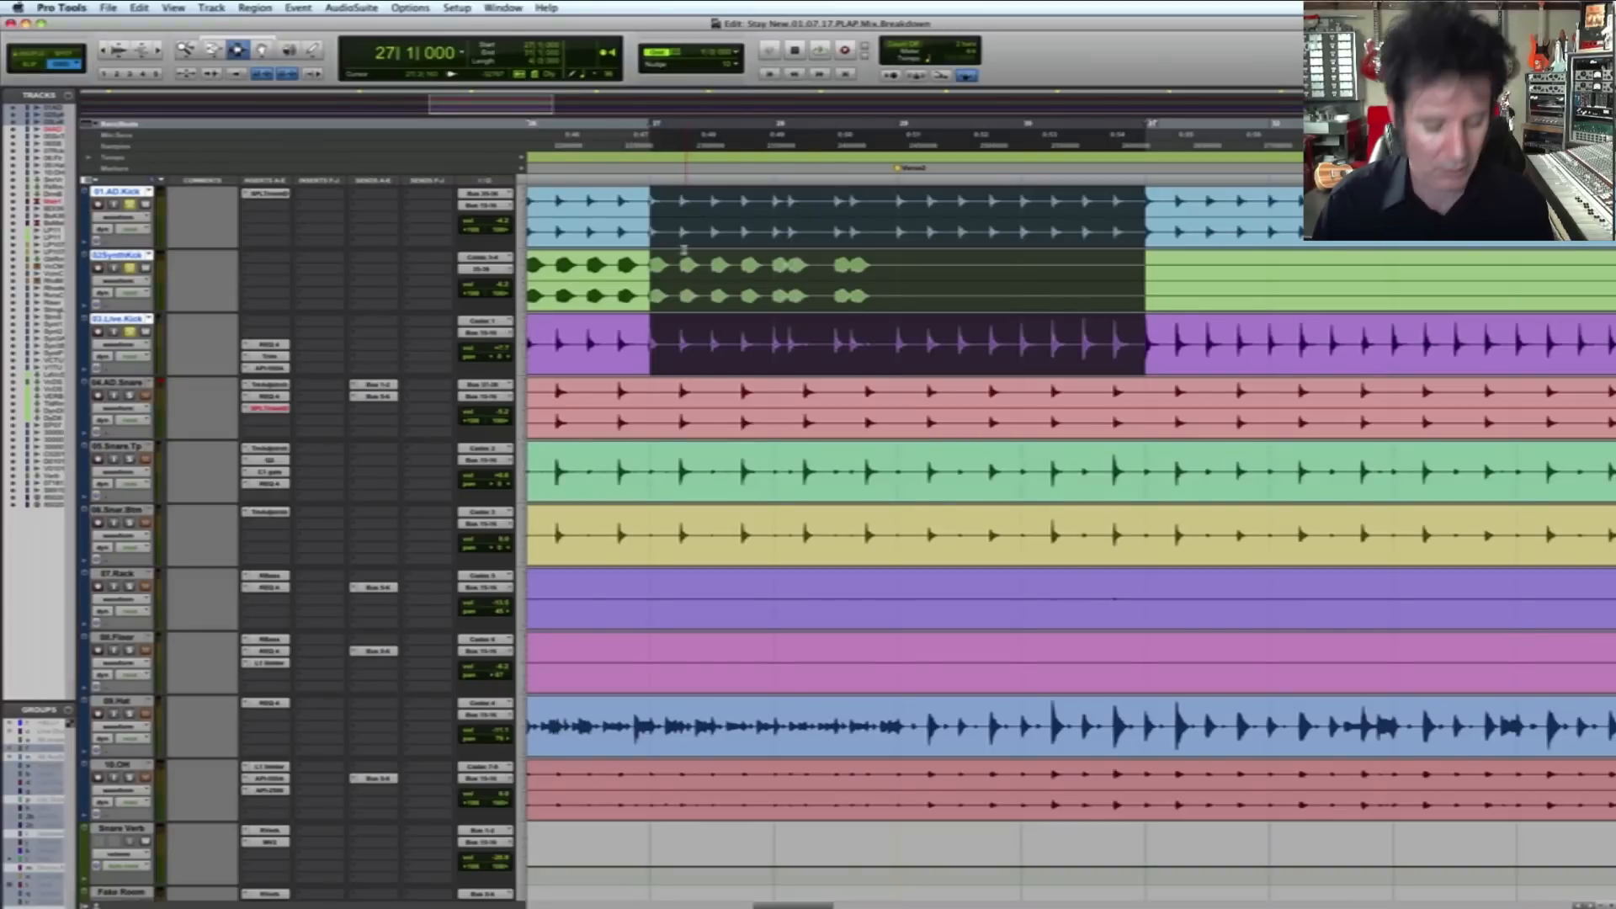
key(space)
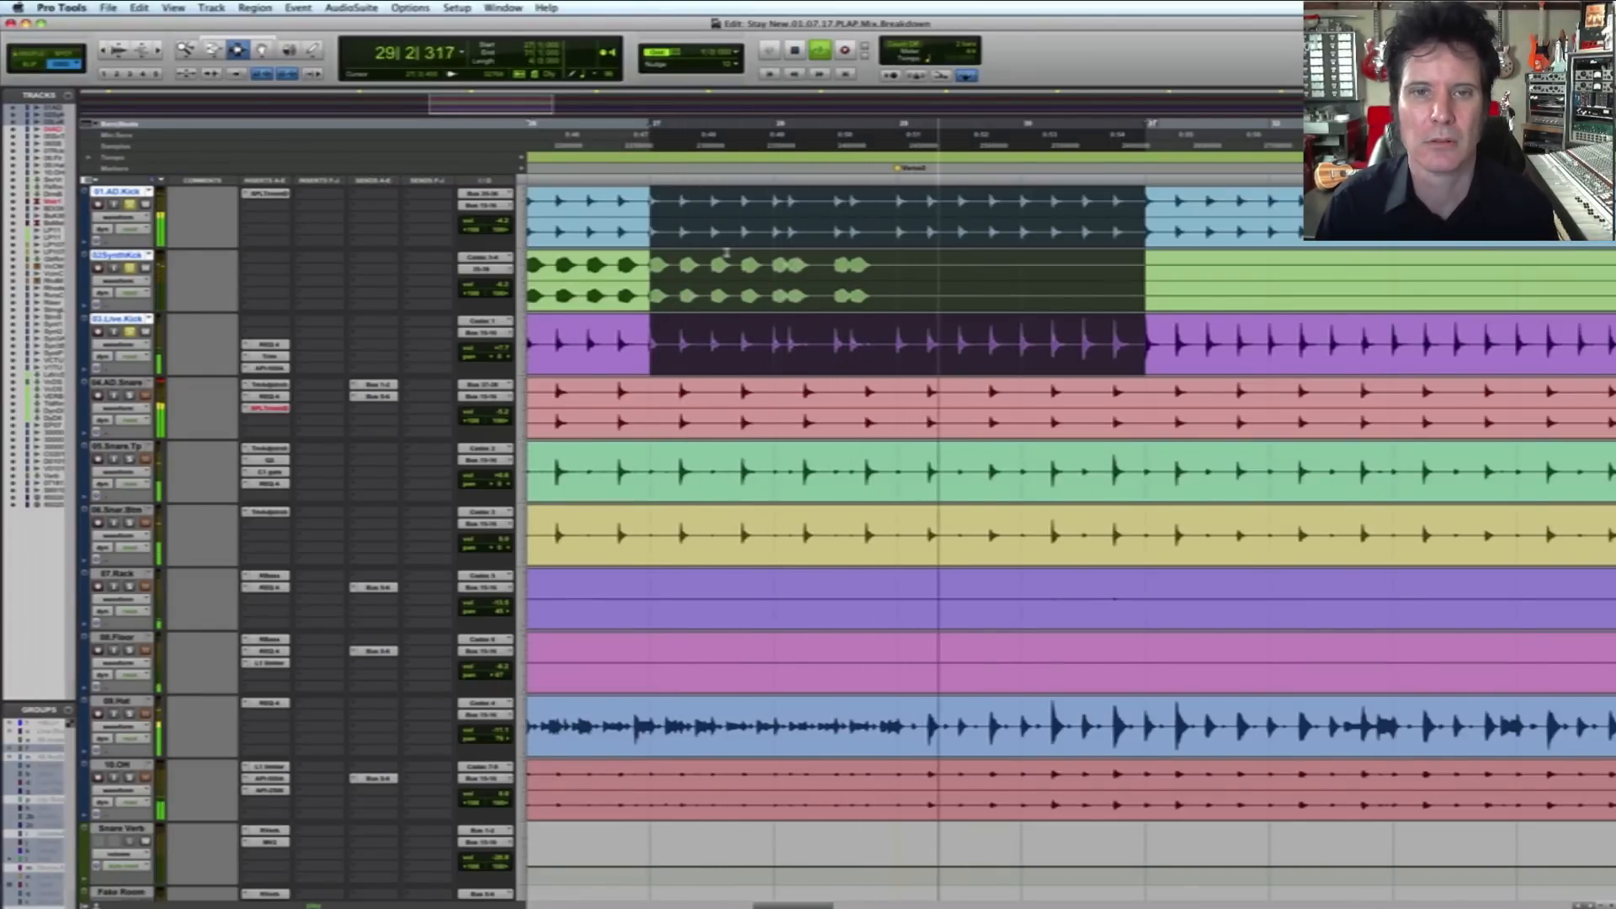
key(space)
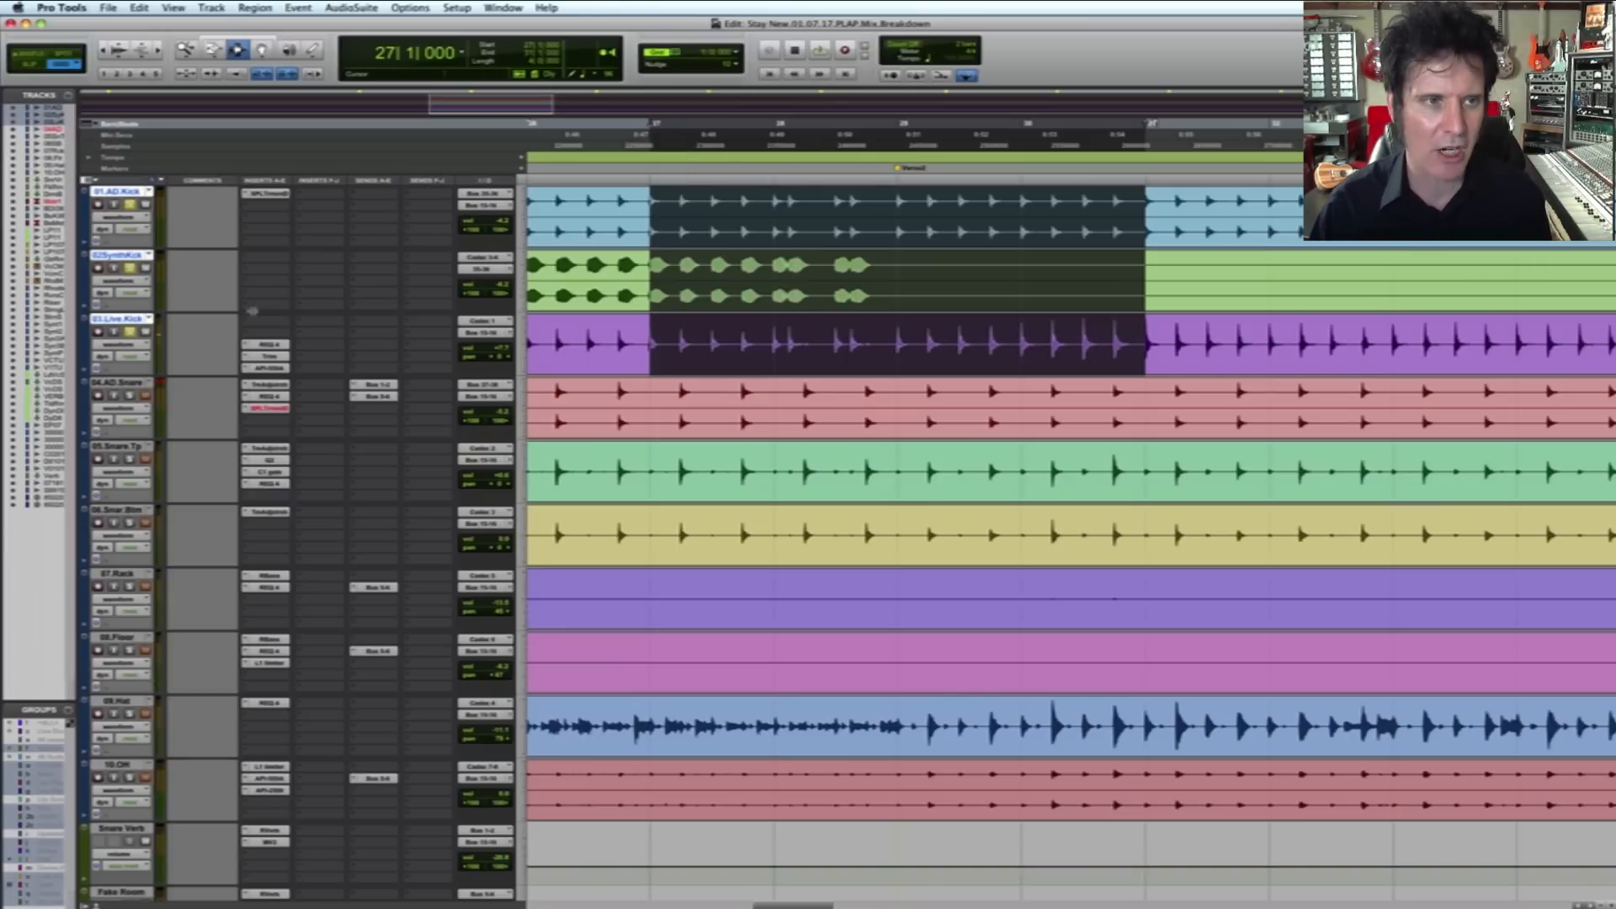
Step: Clear all track solos and play the full mix from bar 27
alt+click(132, 334)
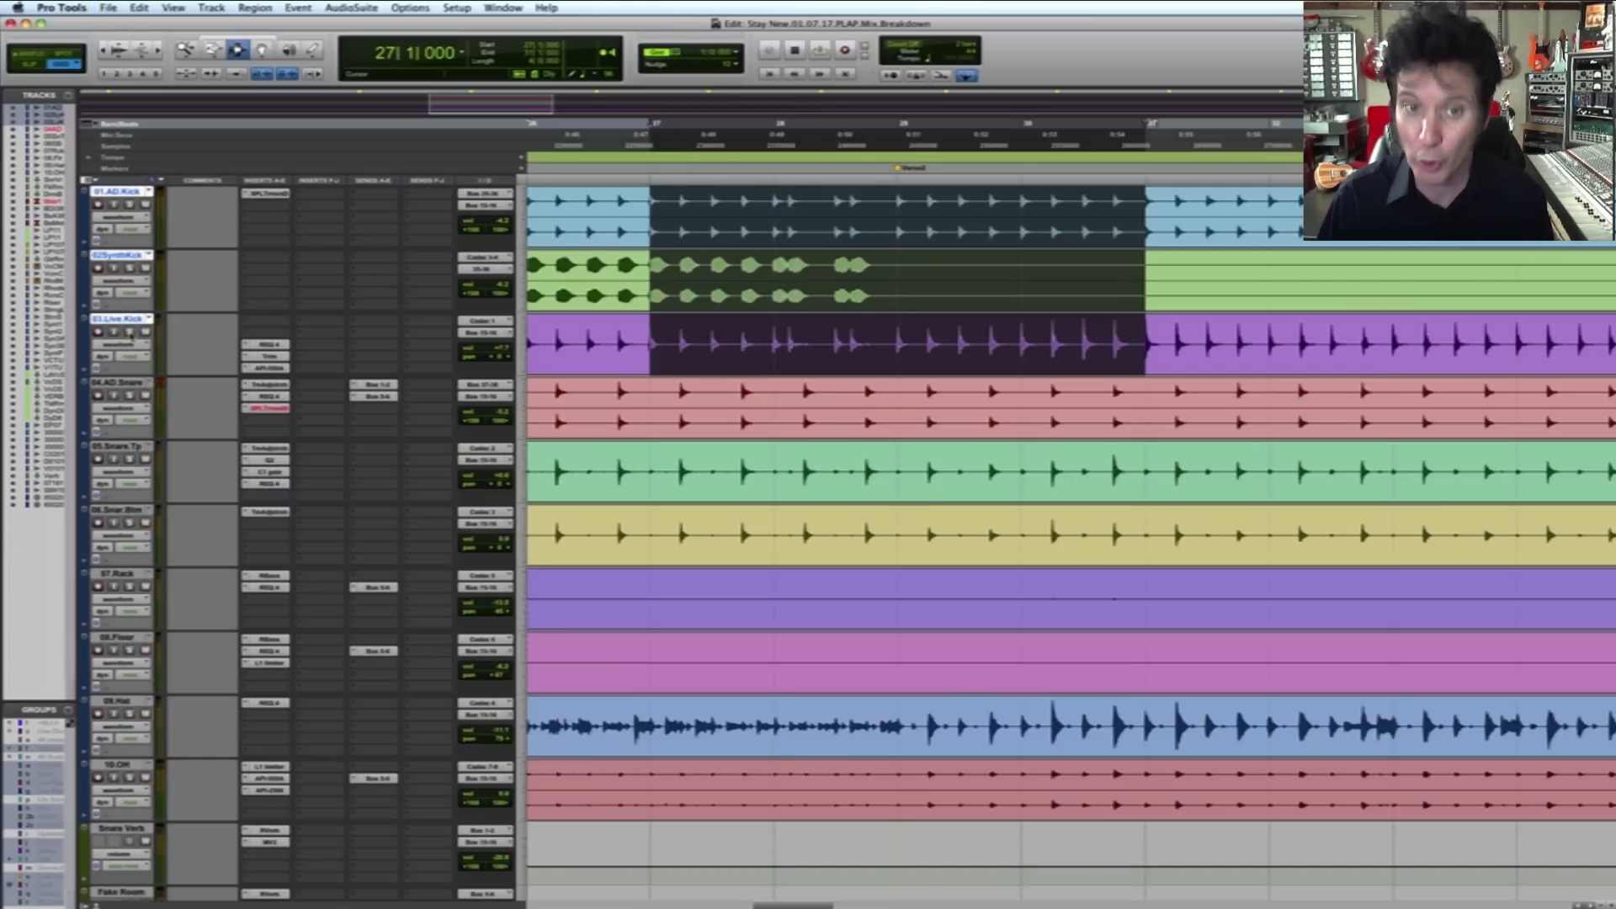
key(space)
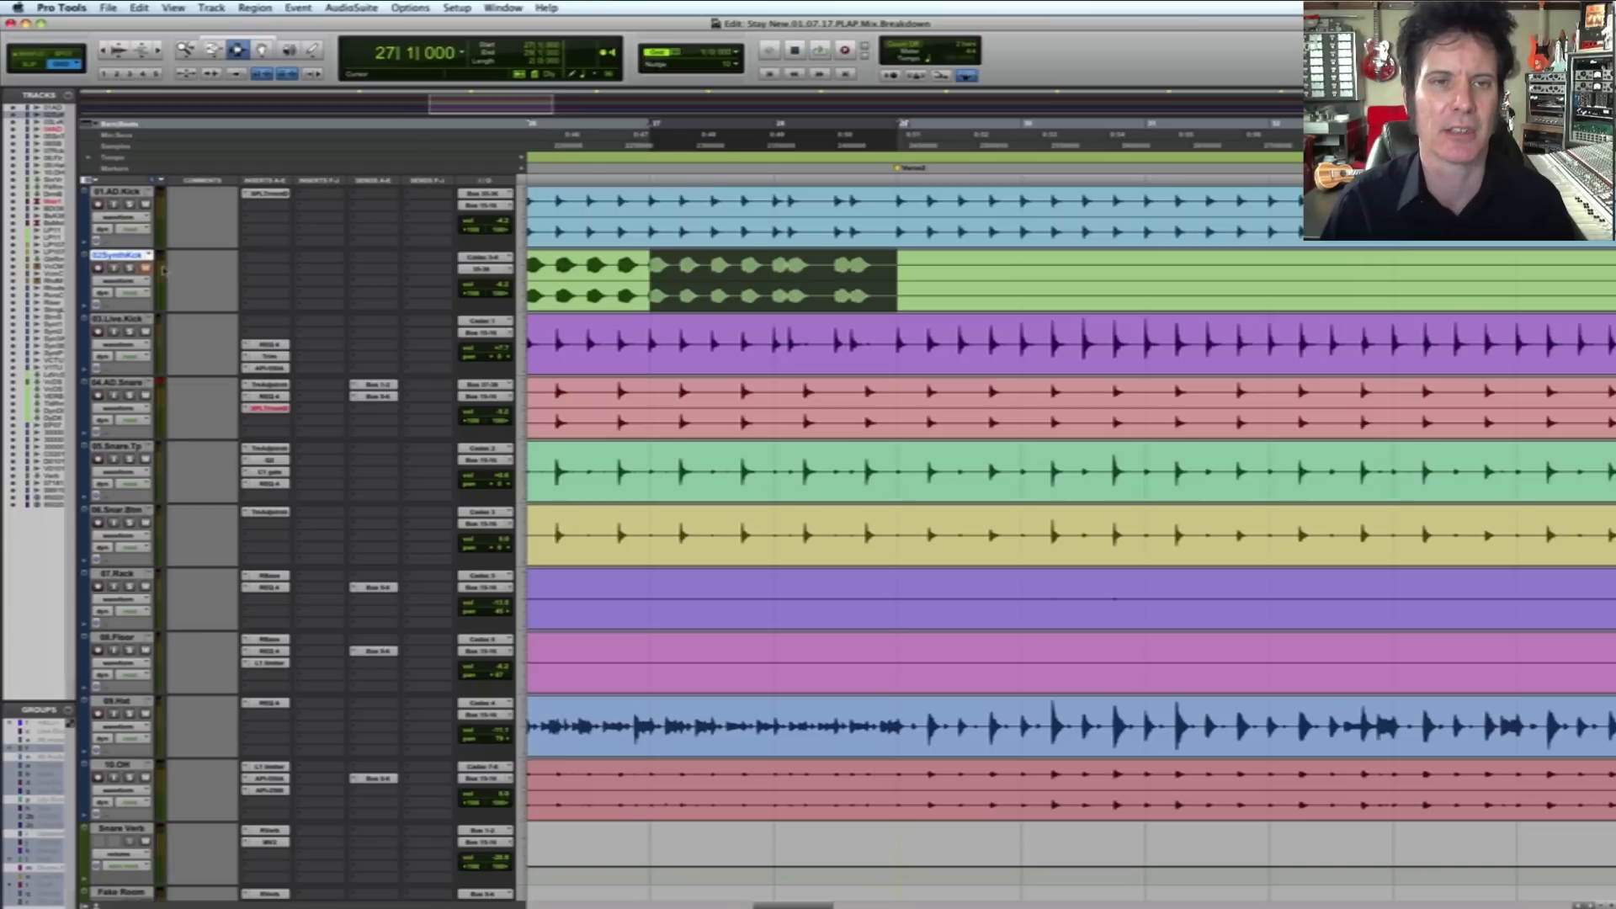
Step: Play the full mix from bar 27 and toggle the mute on 02SynthKick to compare the sound with and without it
key(space)
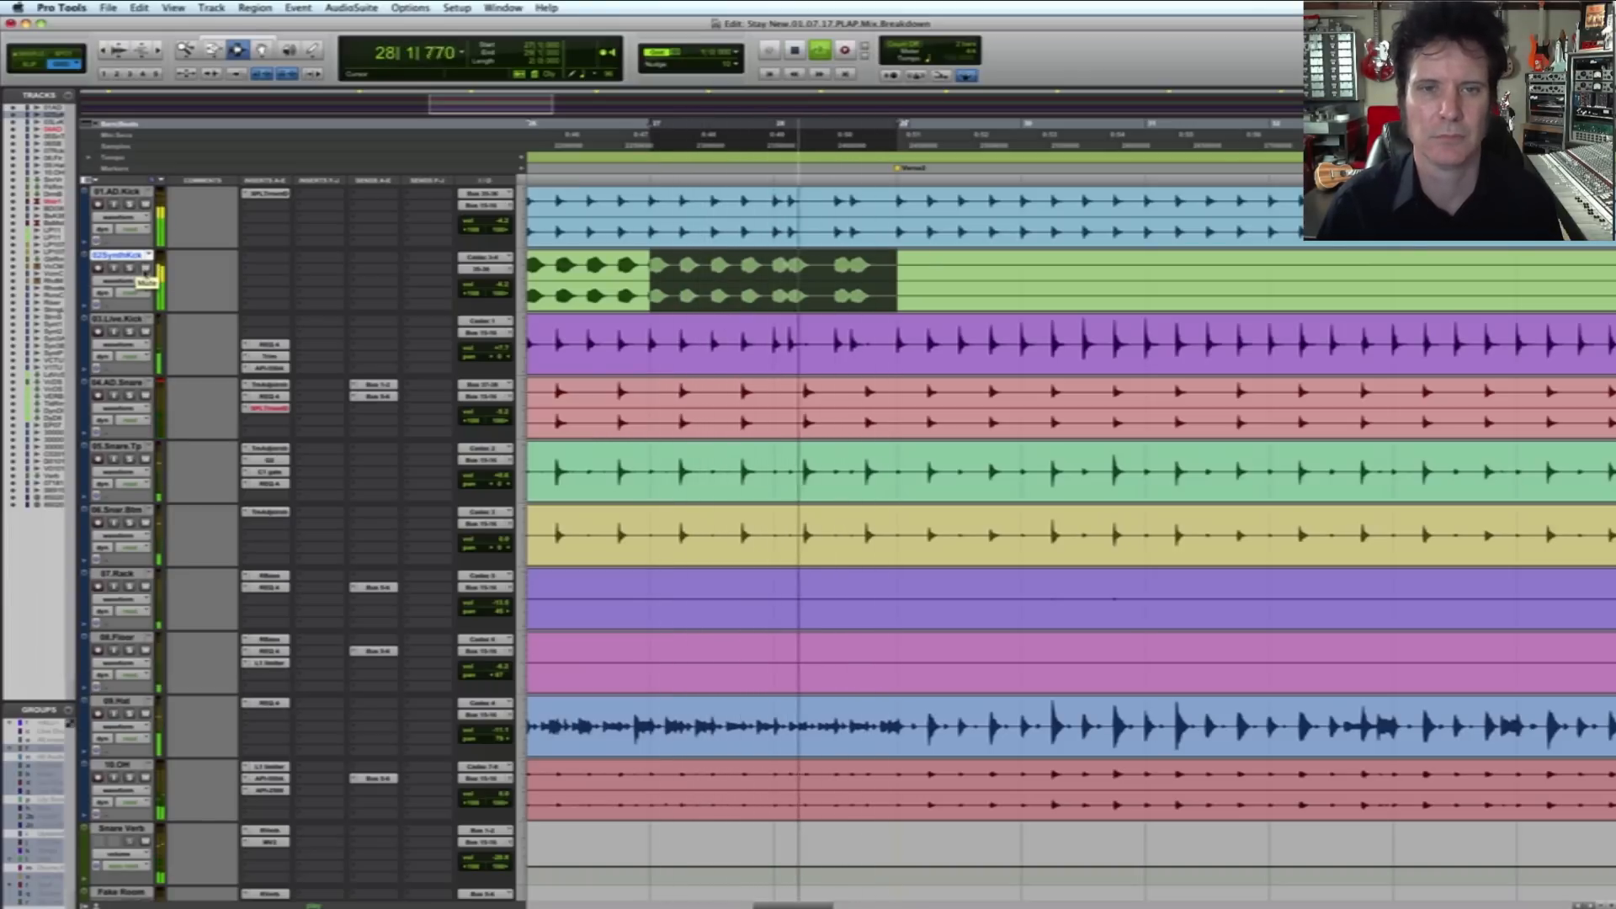
click(146, 270)
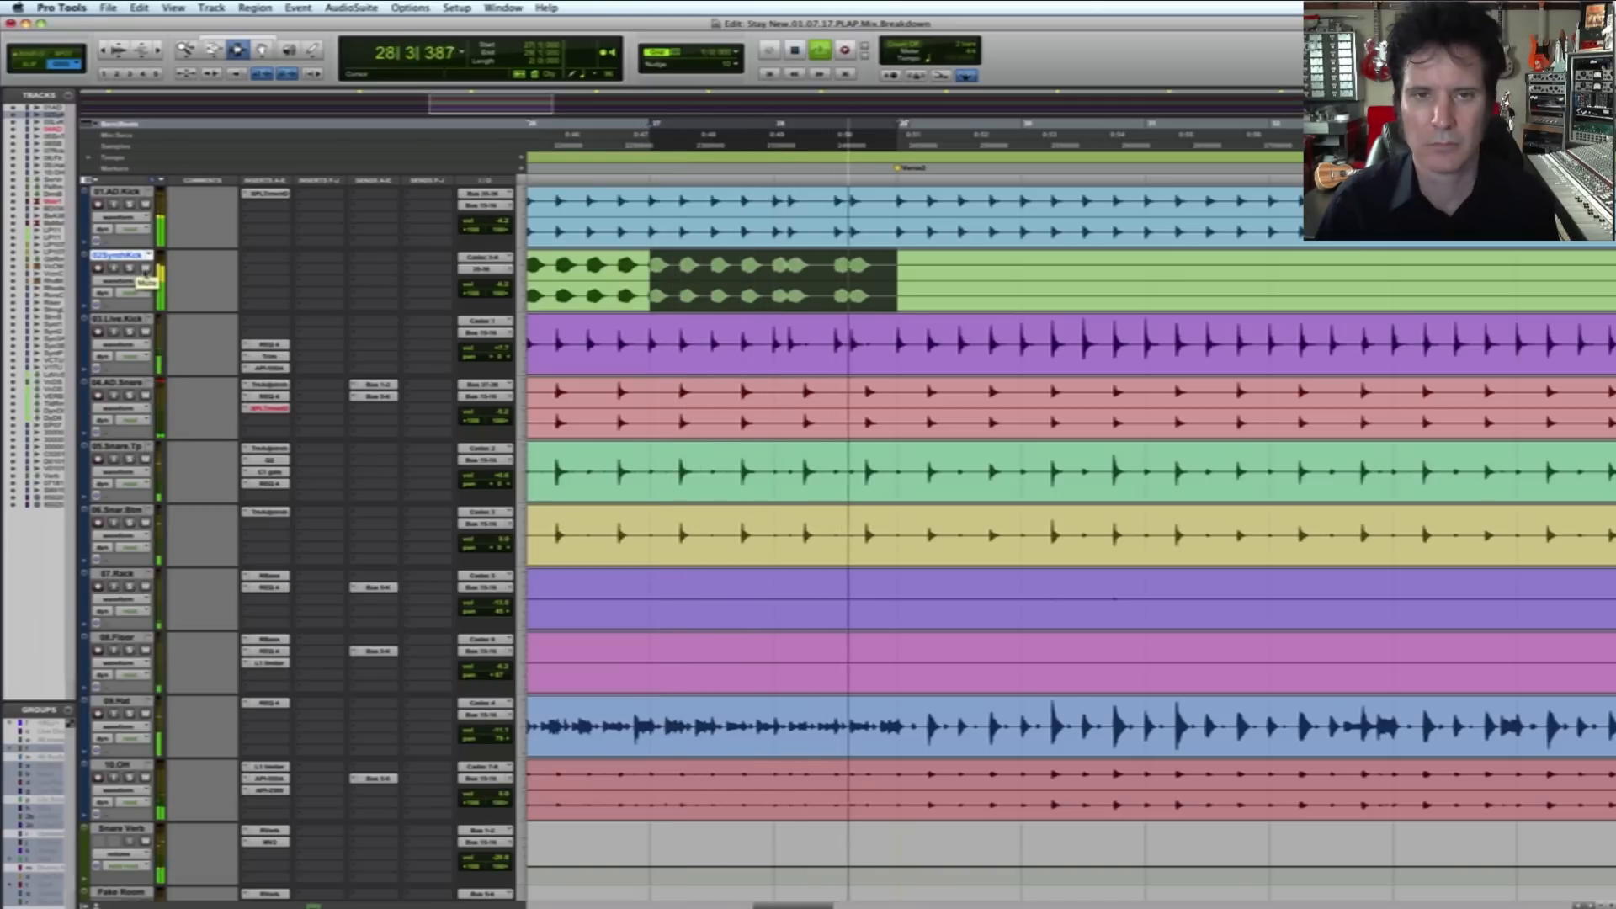
key(space)
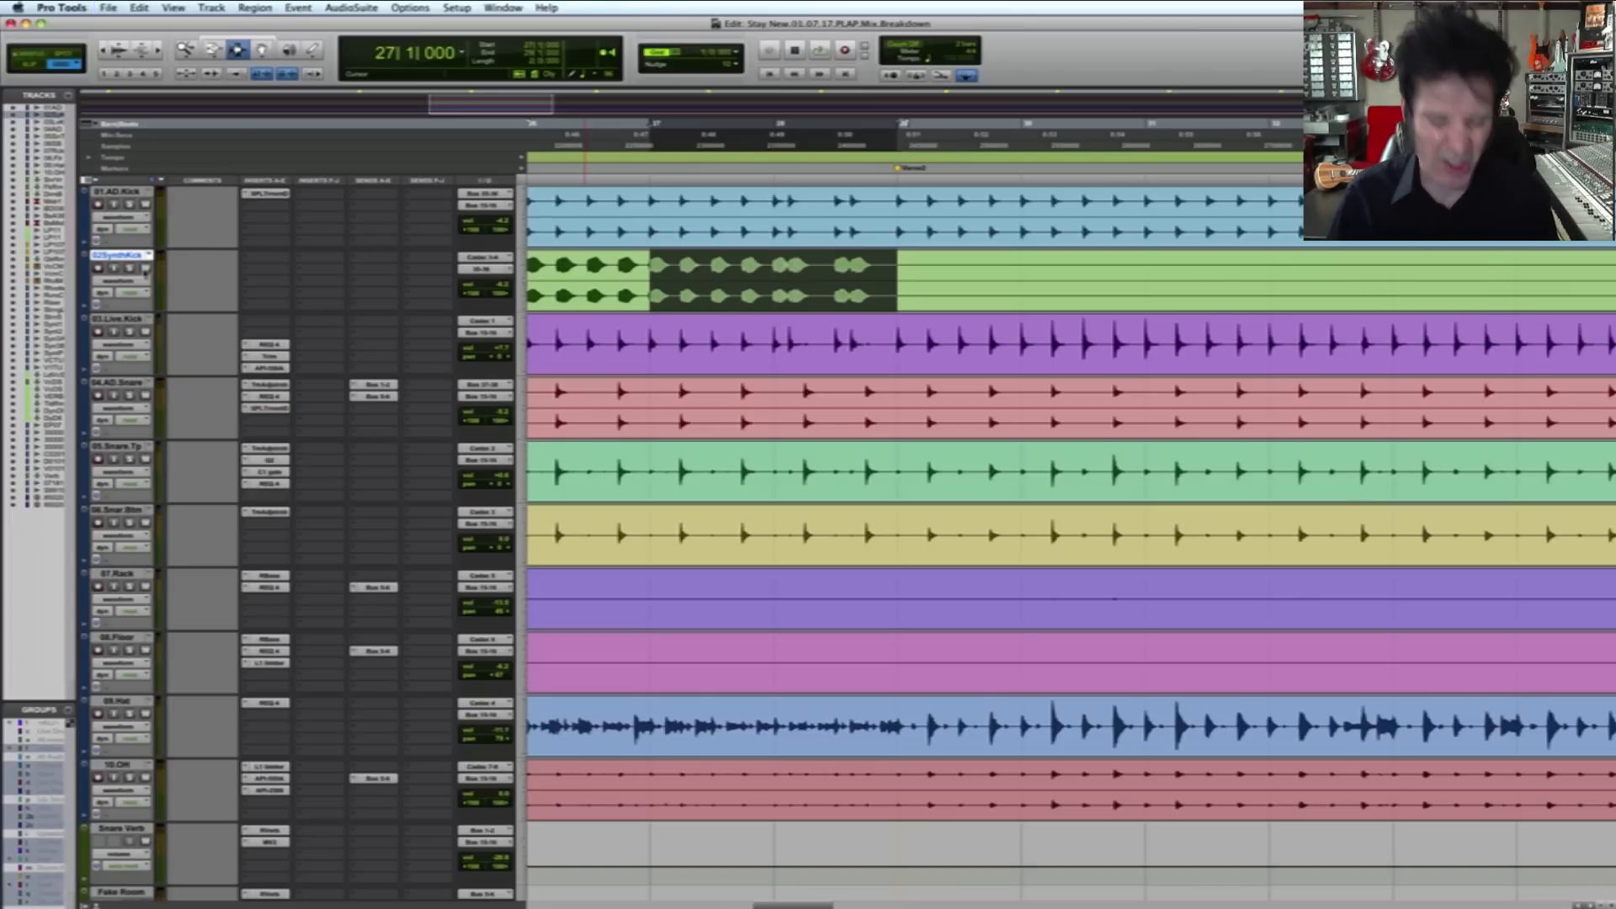
Step: Bring the whole song into view and place the edit cursor at bar 21 on 02SynthKick, the start of the first chorus
key(r)
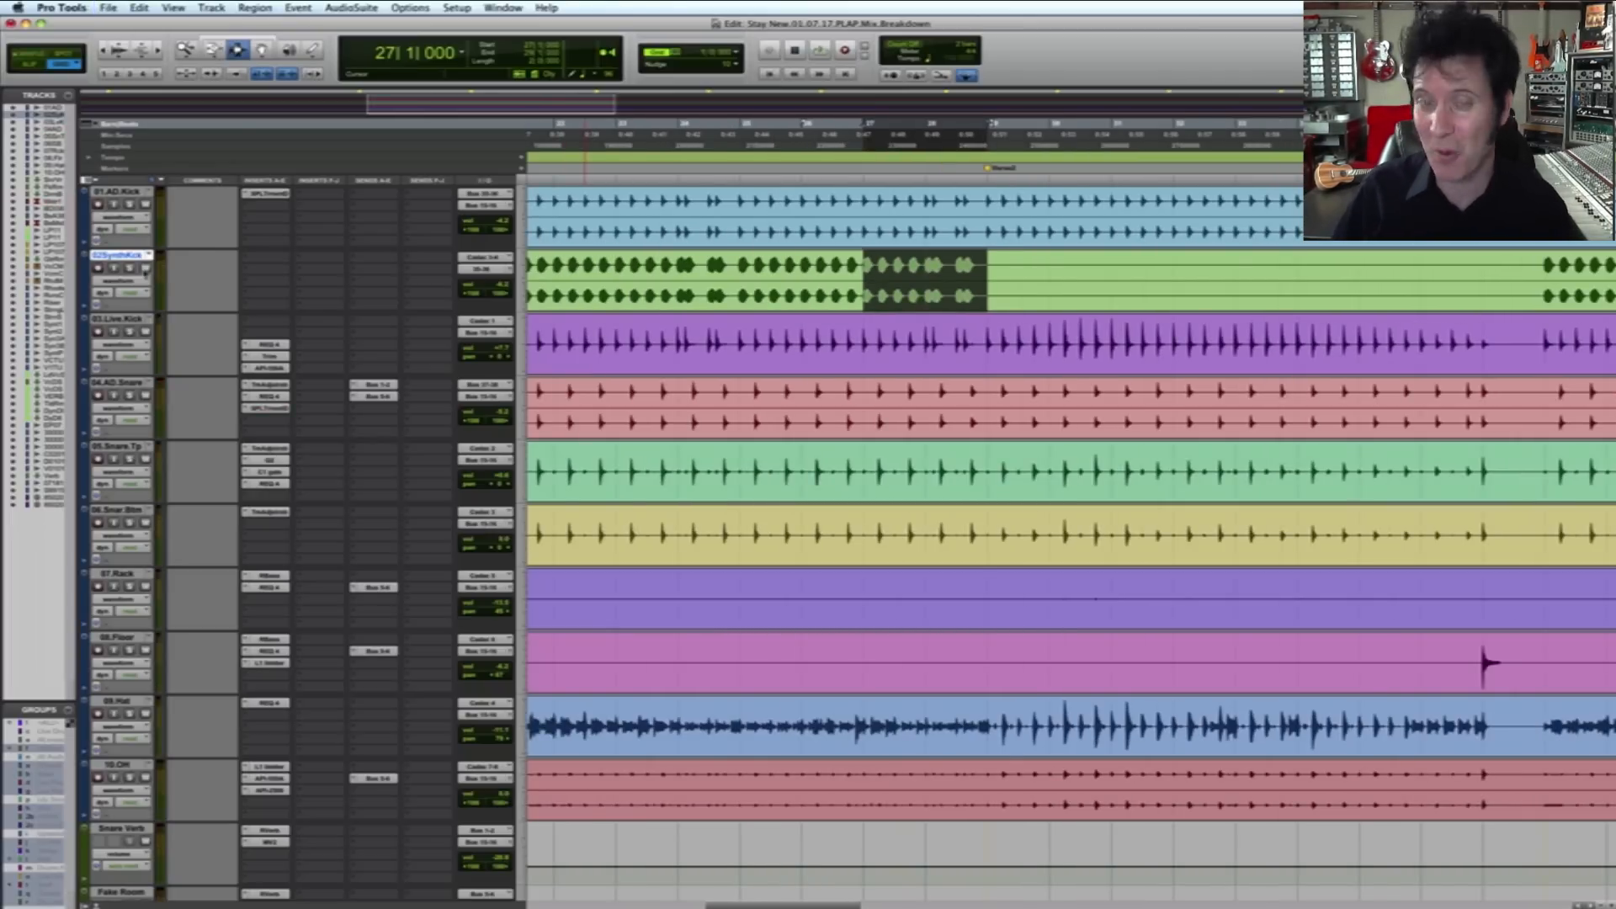
key(r)
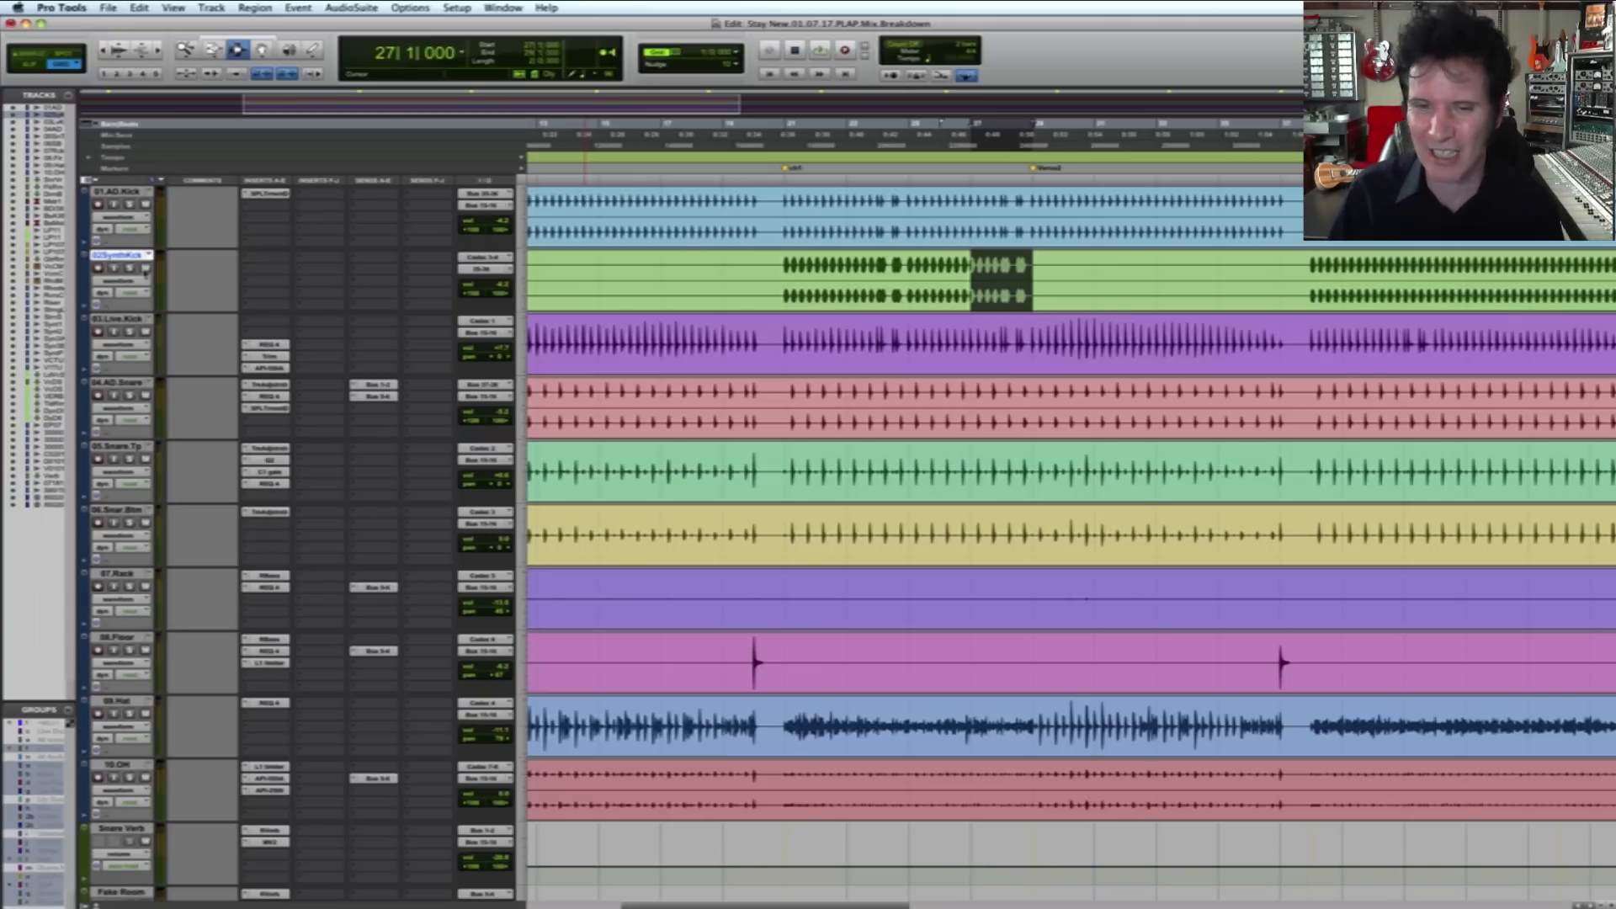
key(r)
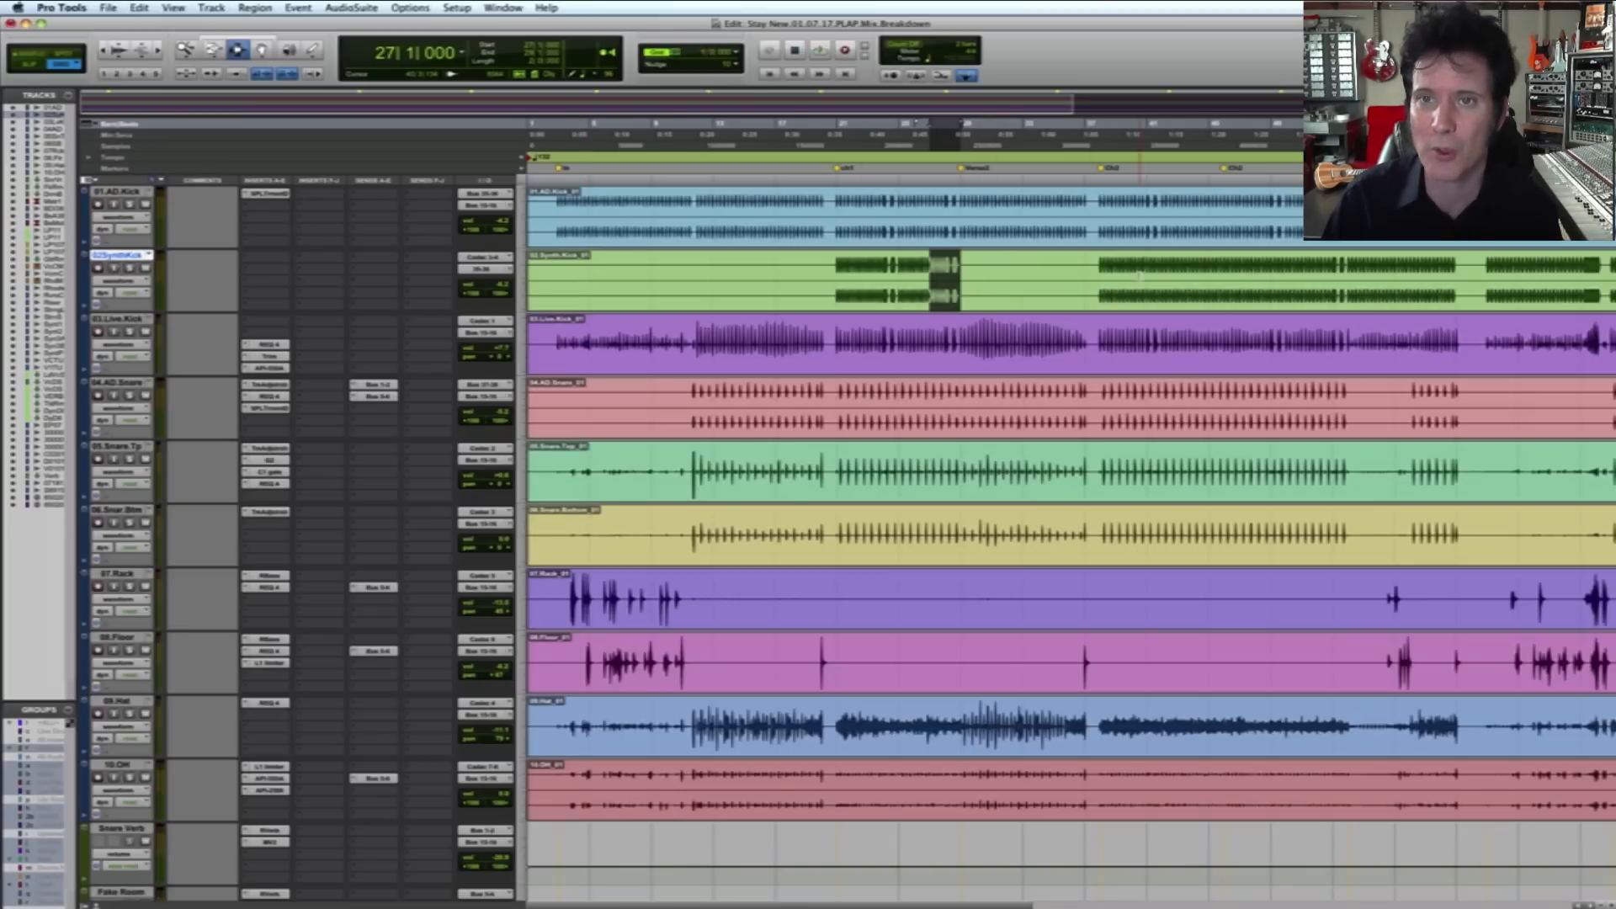
key(r)
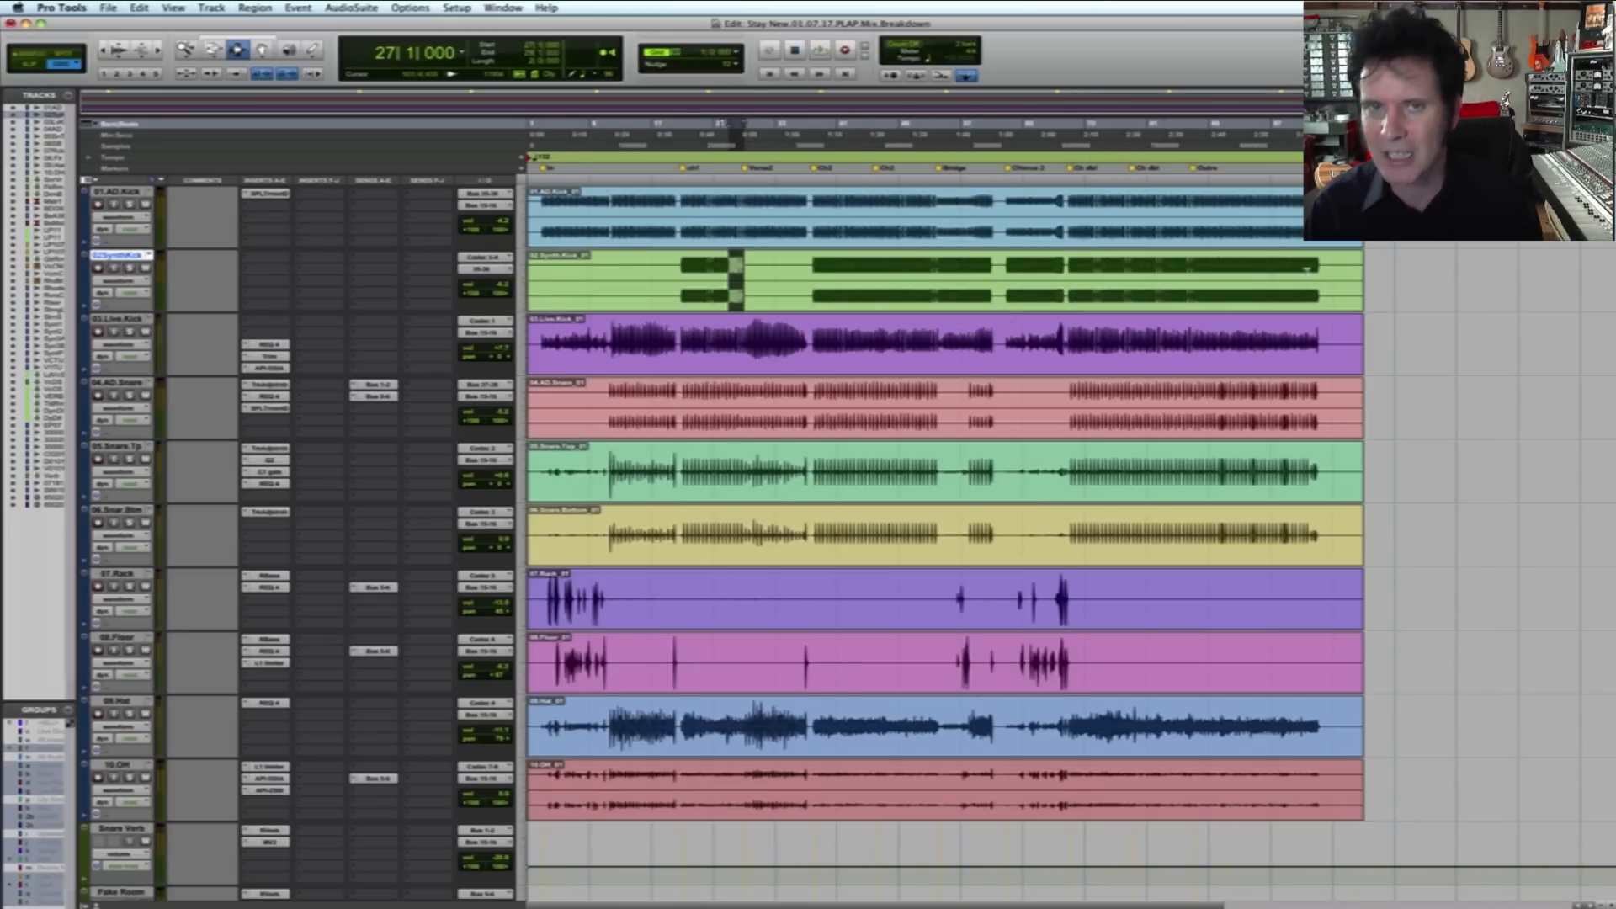
click(681, 278)
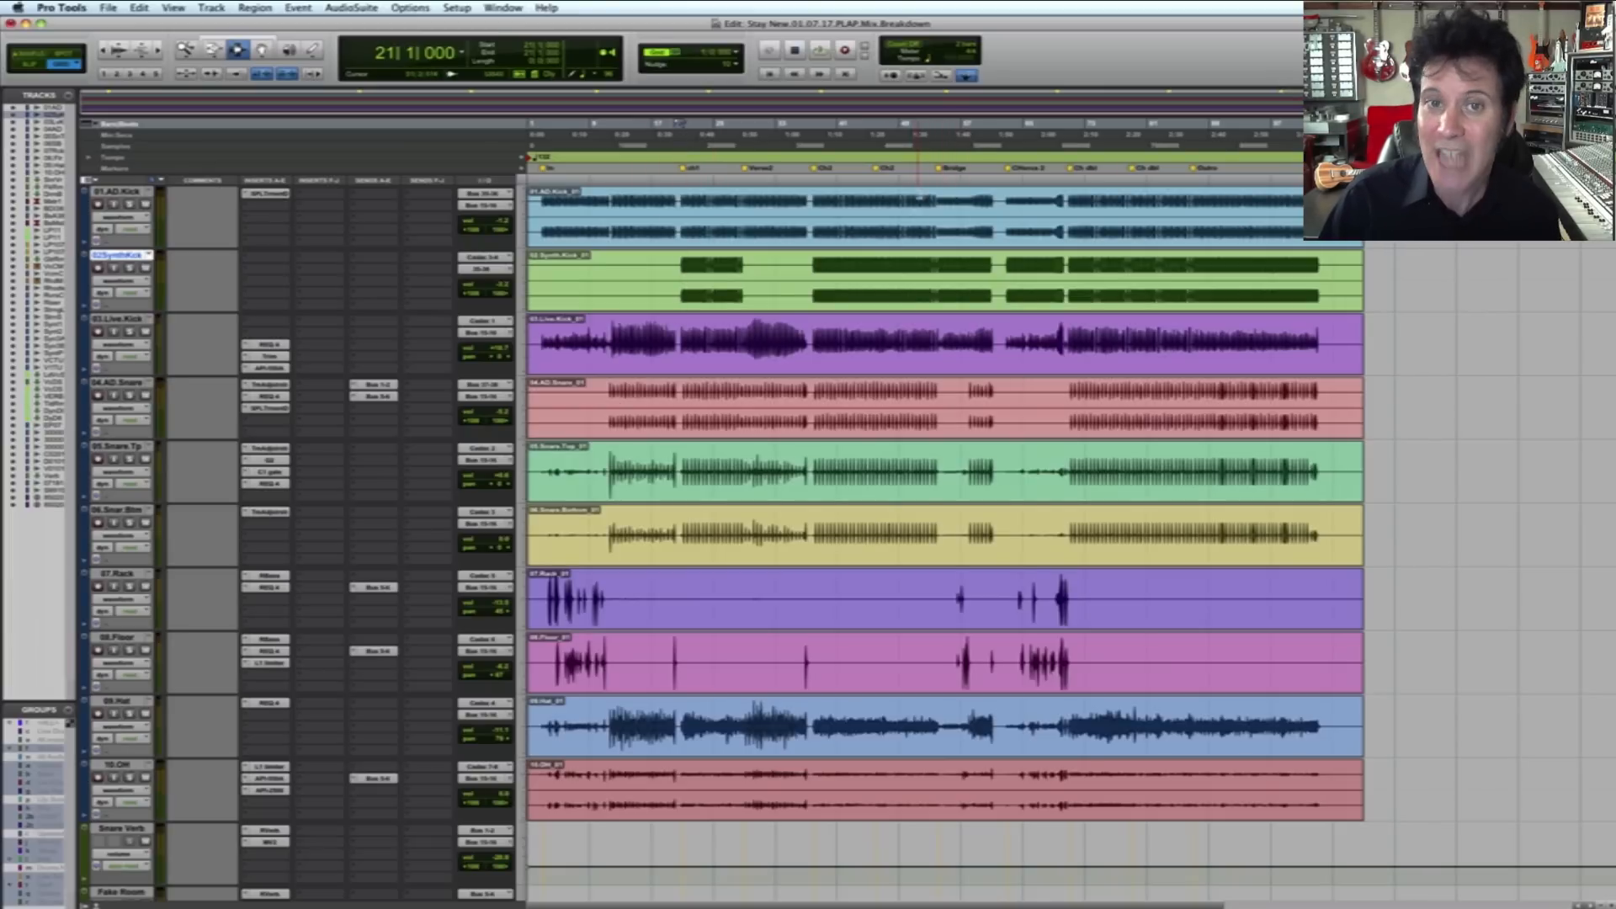
Step: Place the edit cursor at bar 54 on 01.AD.Kick, the start of the bridge, and audition the mix from there
key(F5)
drag(856, 220, 1232, 226)
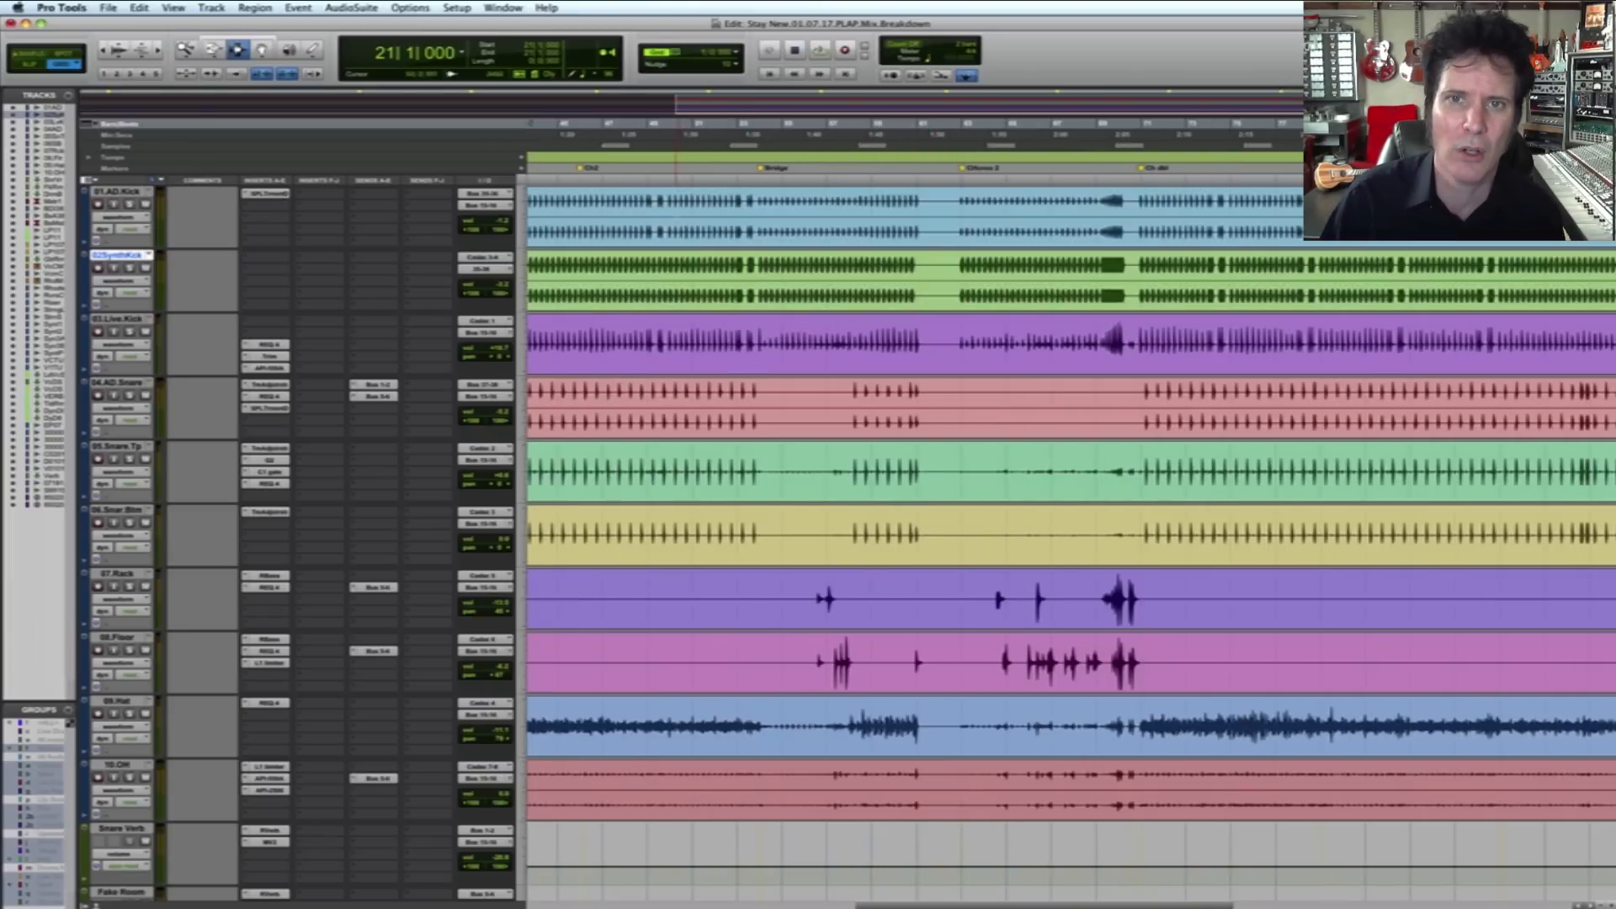
click(757, 217)
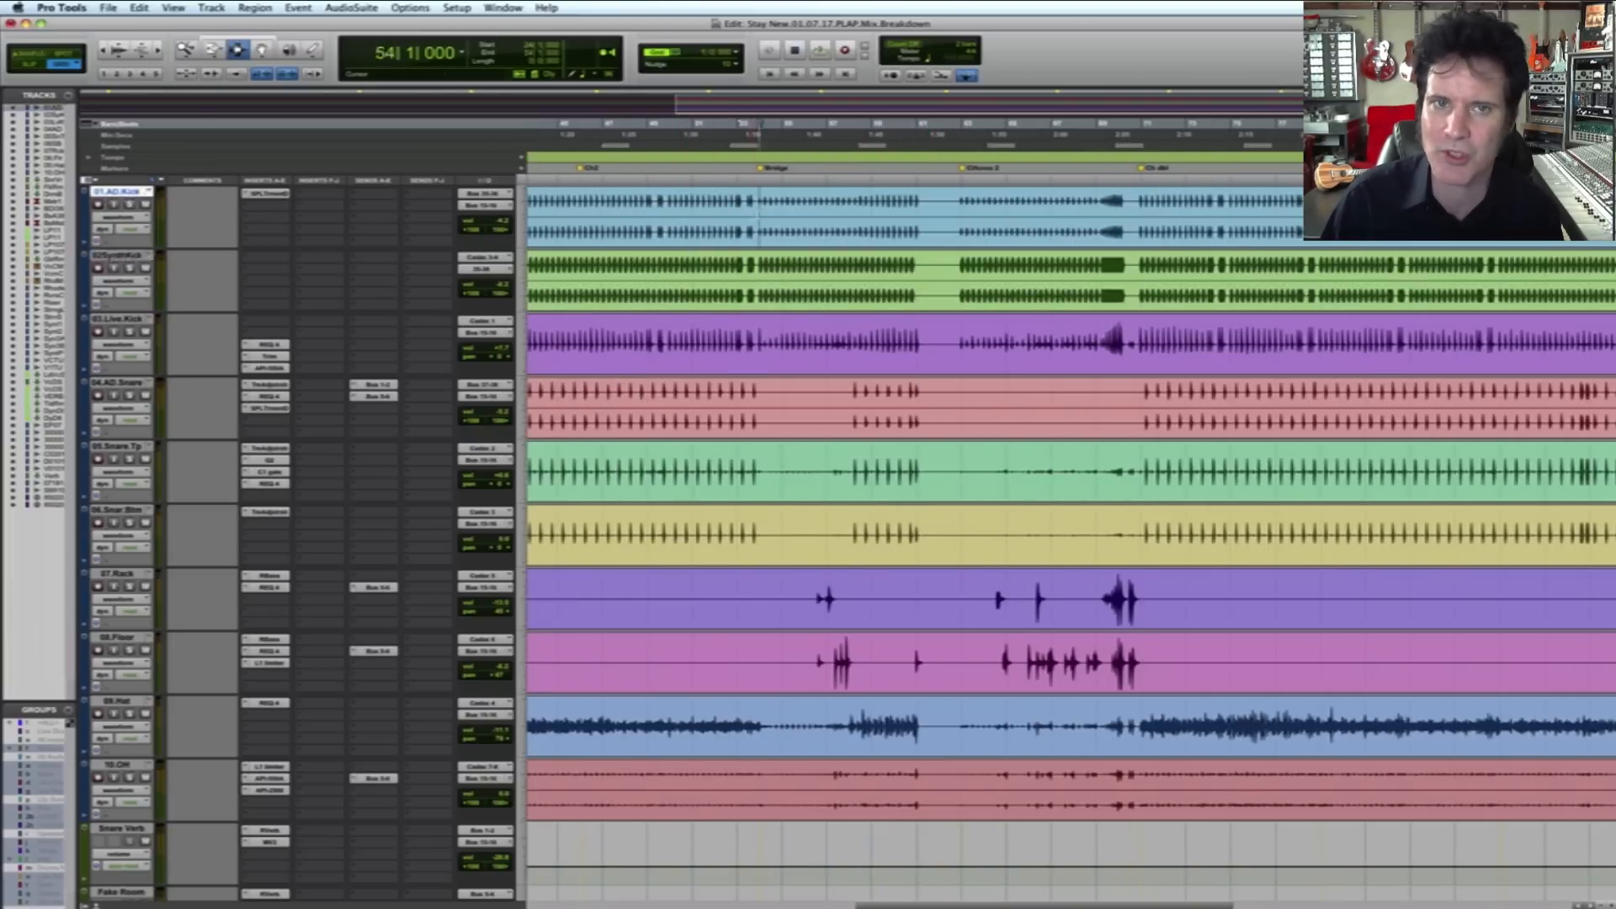
key(space)
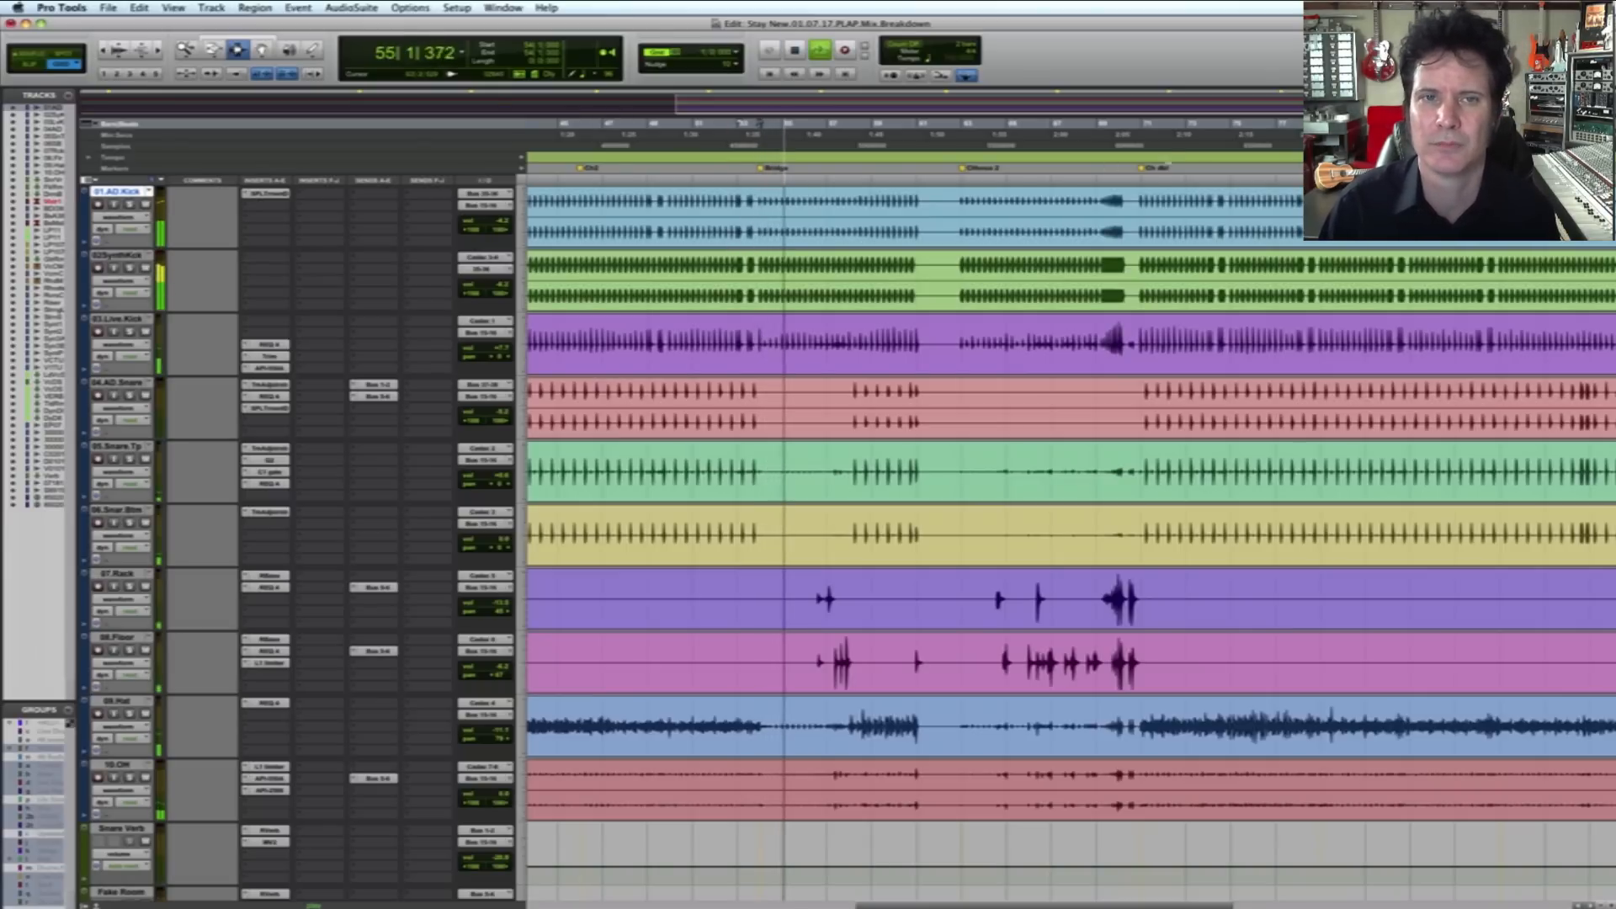
key(space)
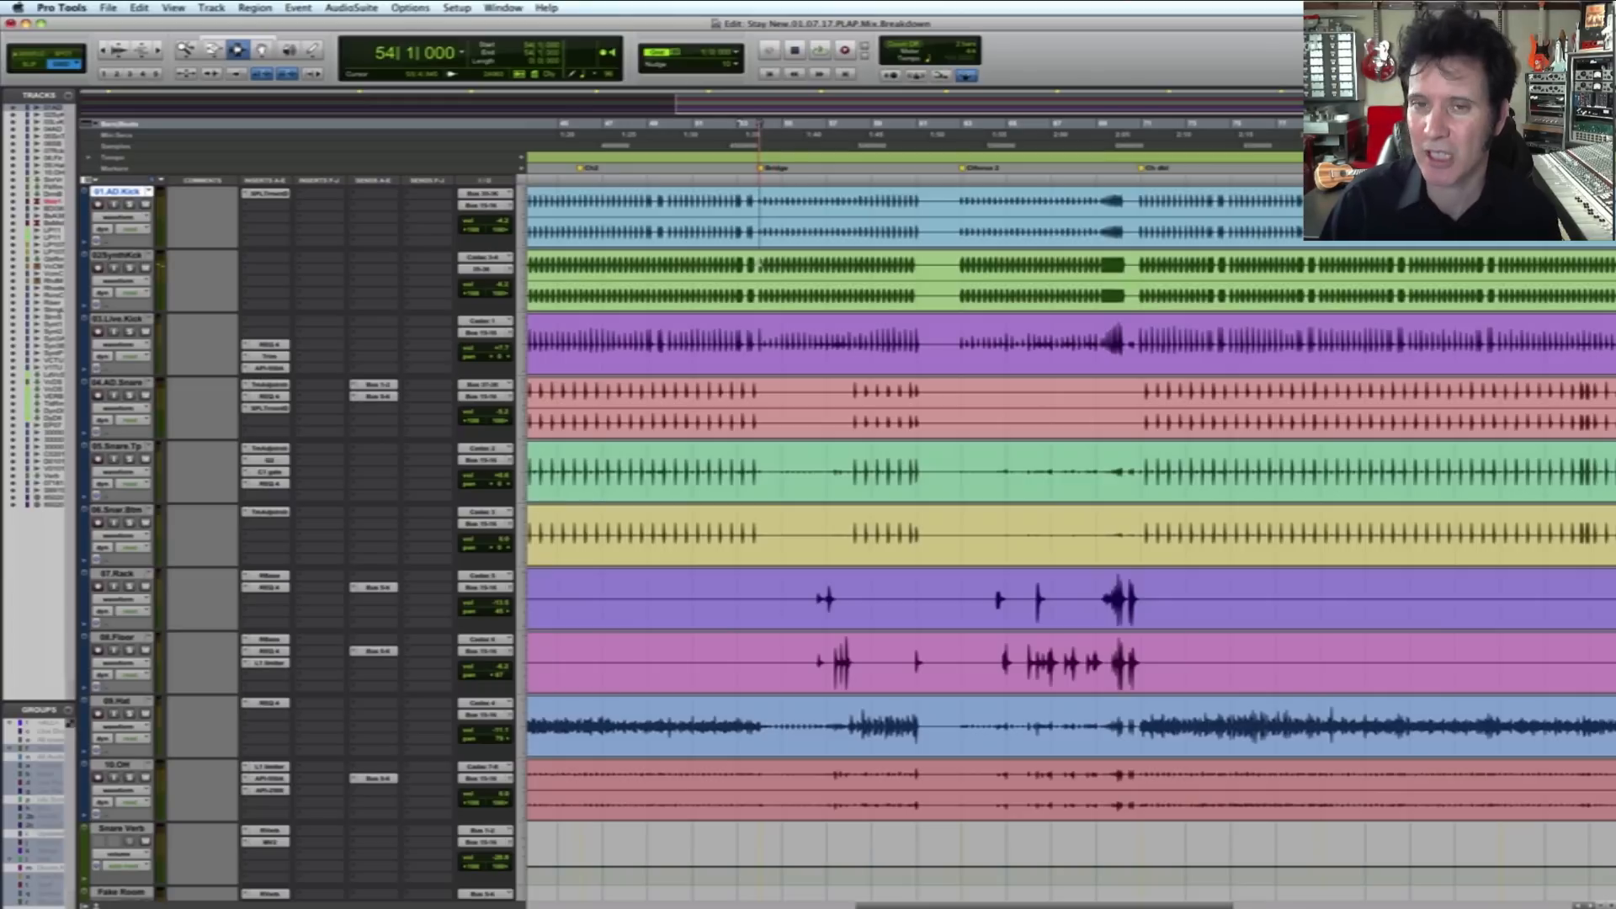
Step: Select the bridge section from bar 54 on 03.Live.Kick, 01.AD.Kick and 02SynthKick in turn, and audition the mix there
drag(760, 344, 919, 346)
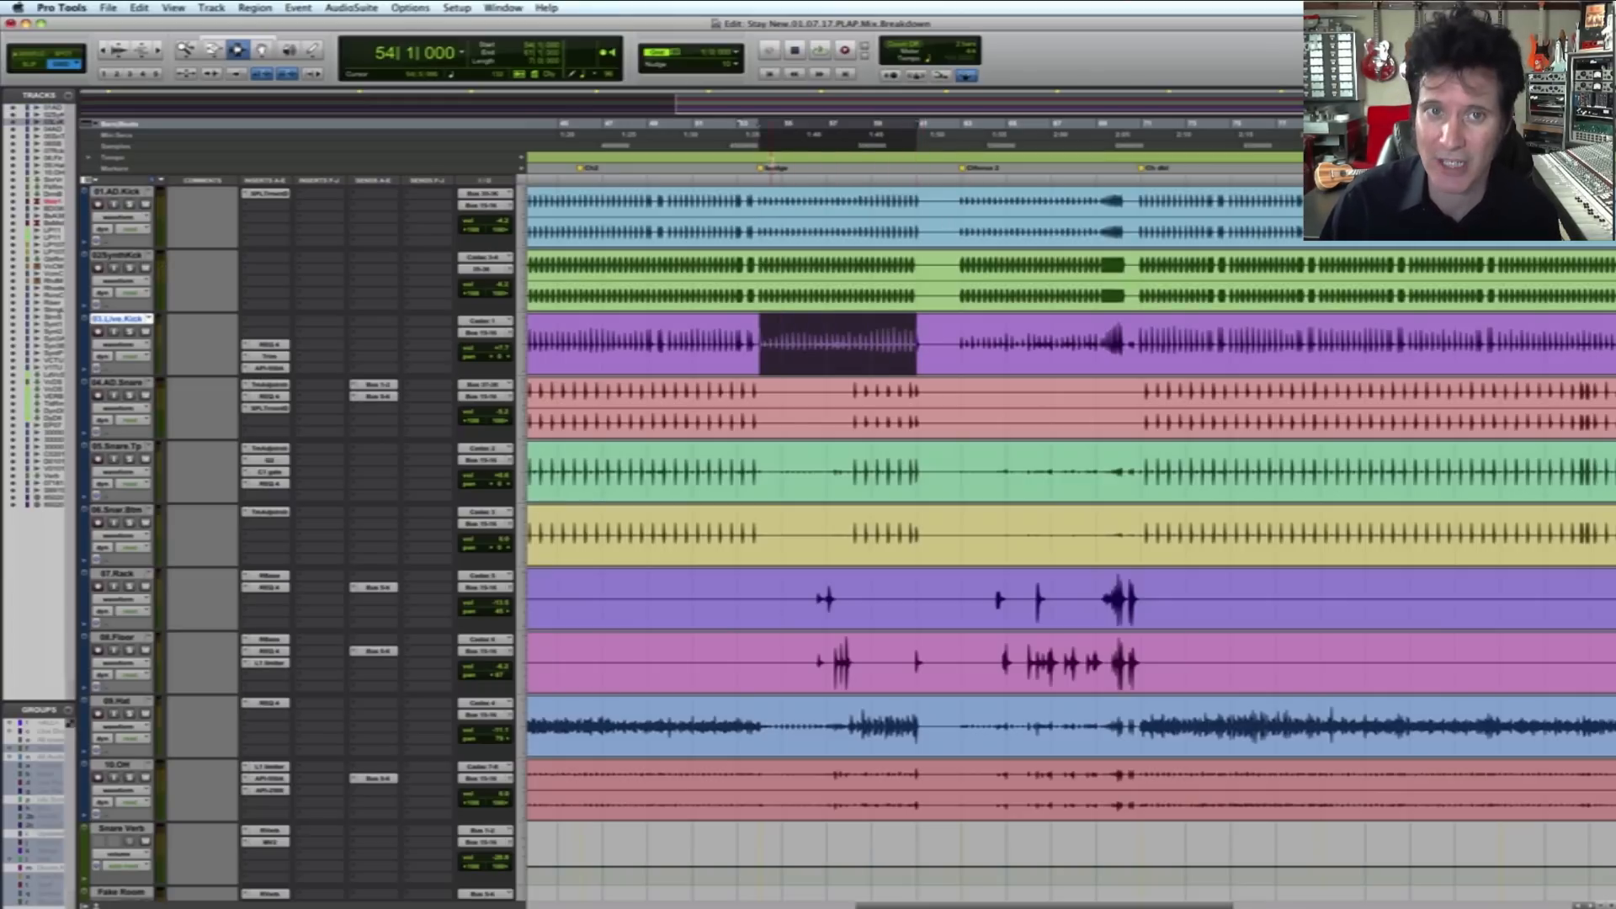
drag(762, 218, 913, 223)
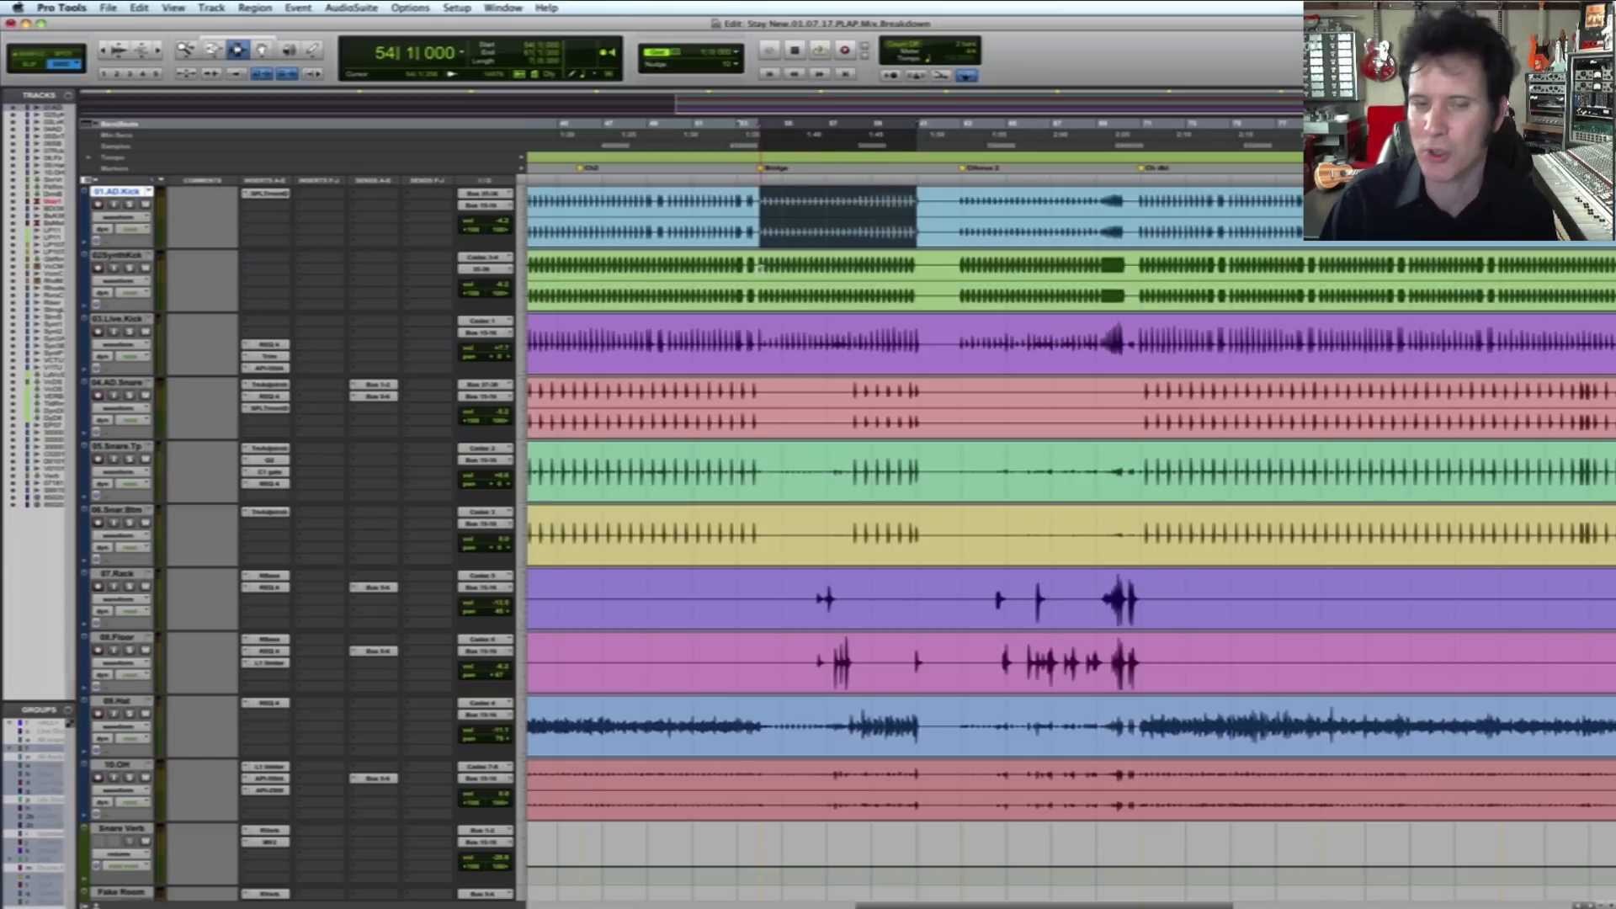
drag(757, 268, 915, 278)
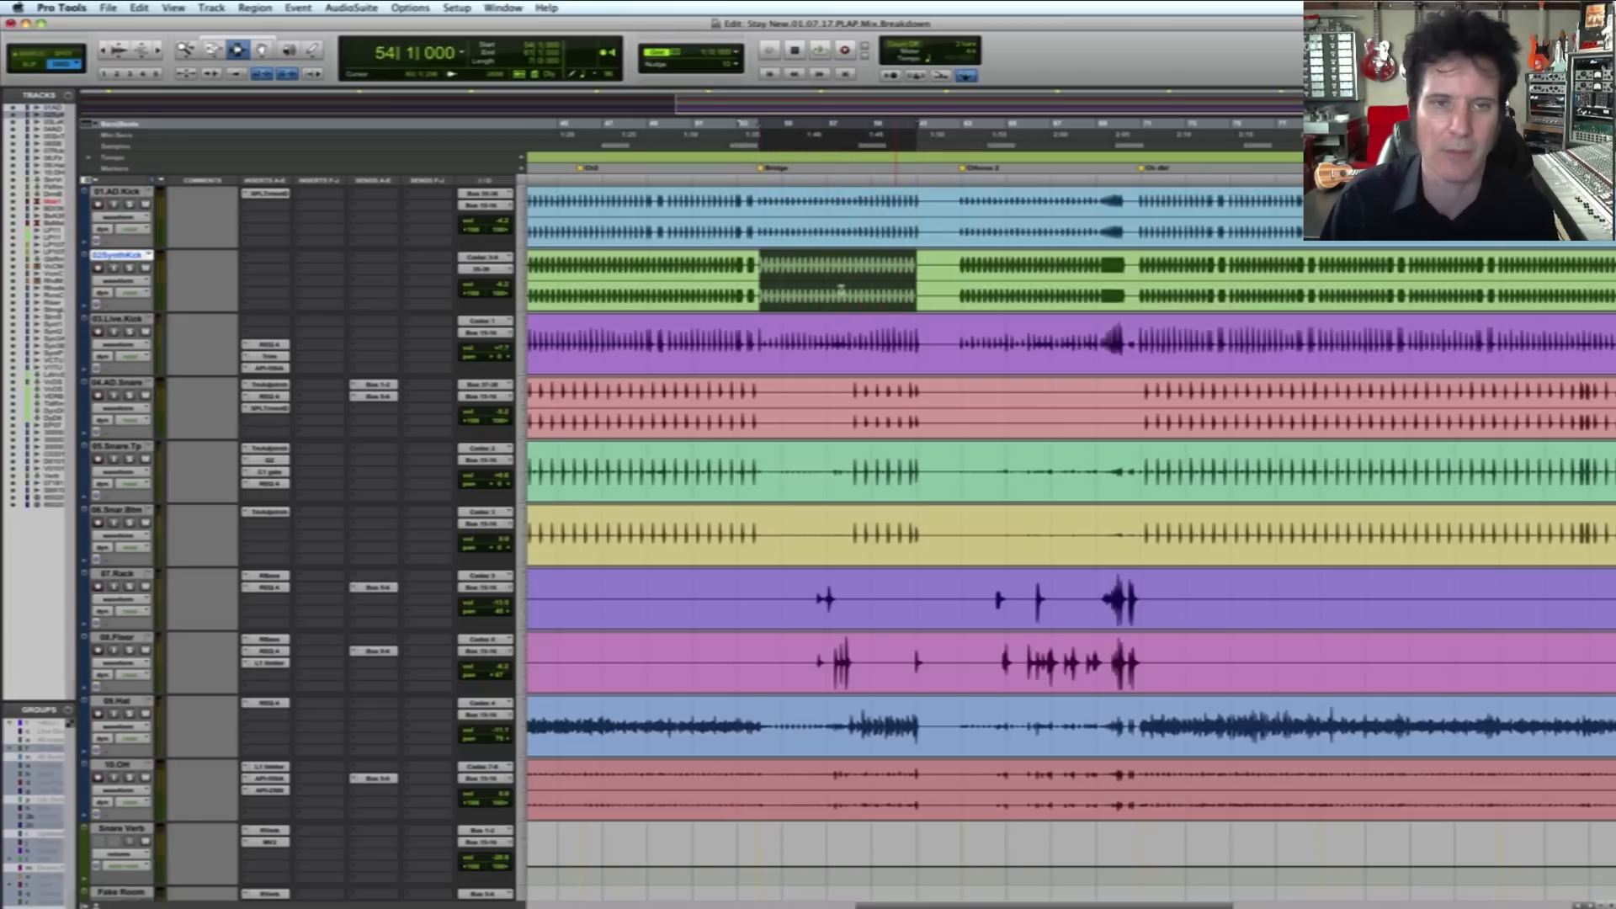
key(space)
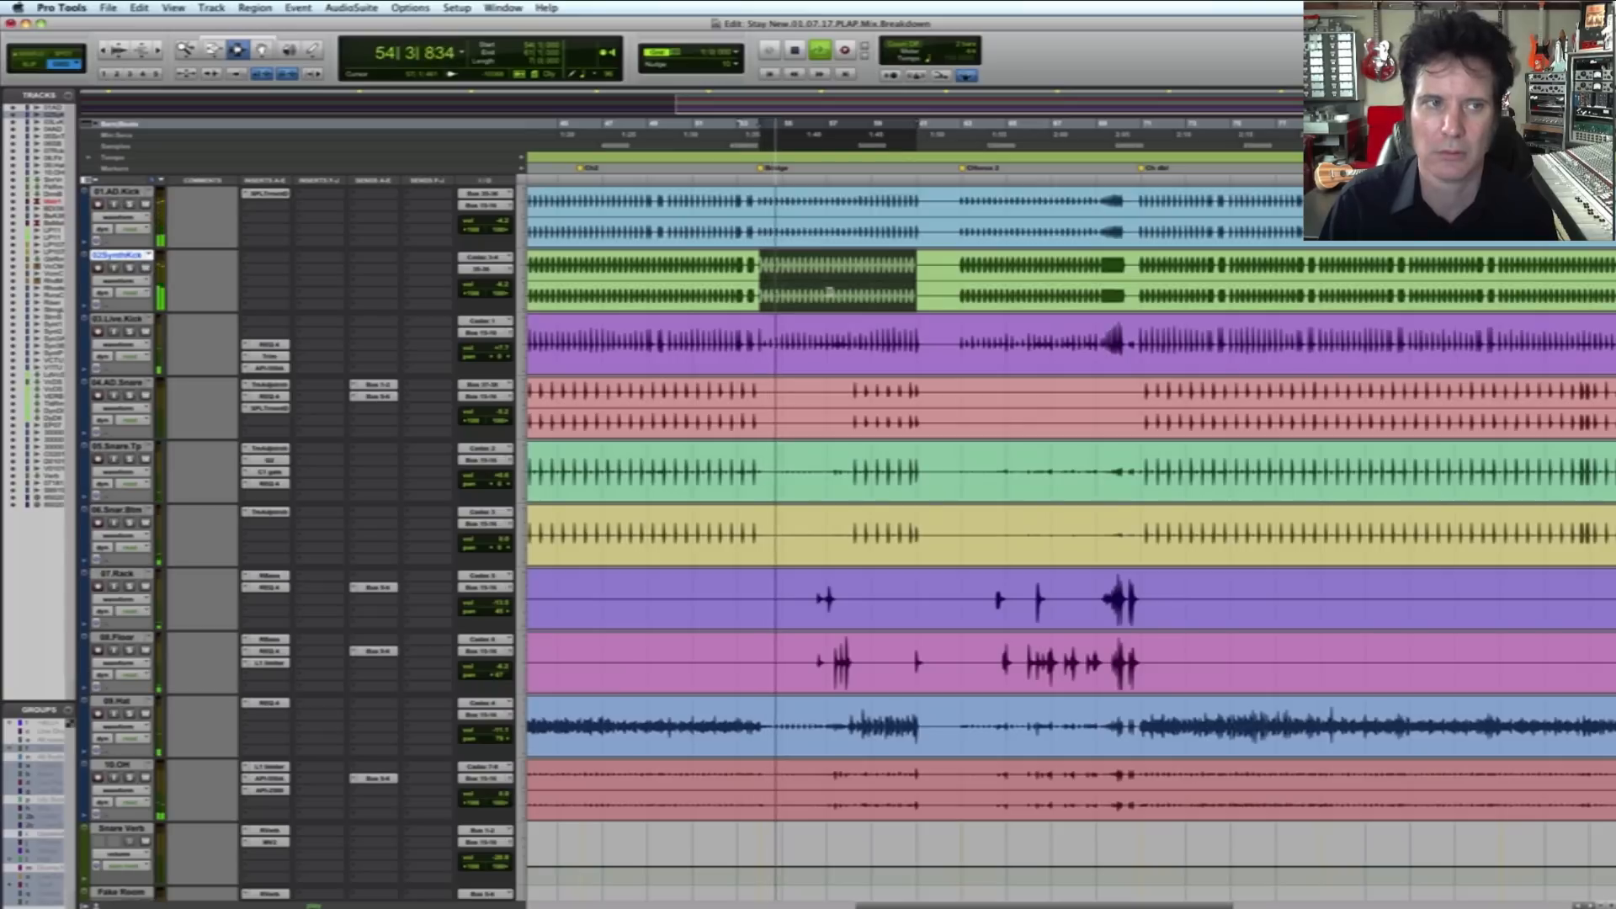
key(space)
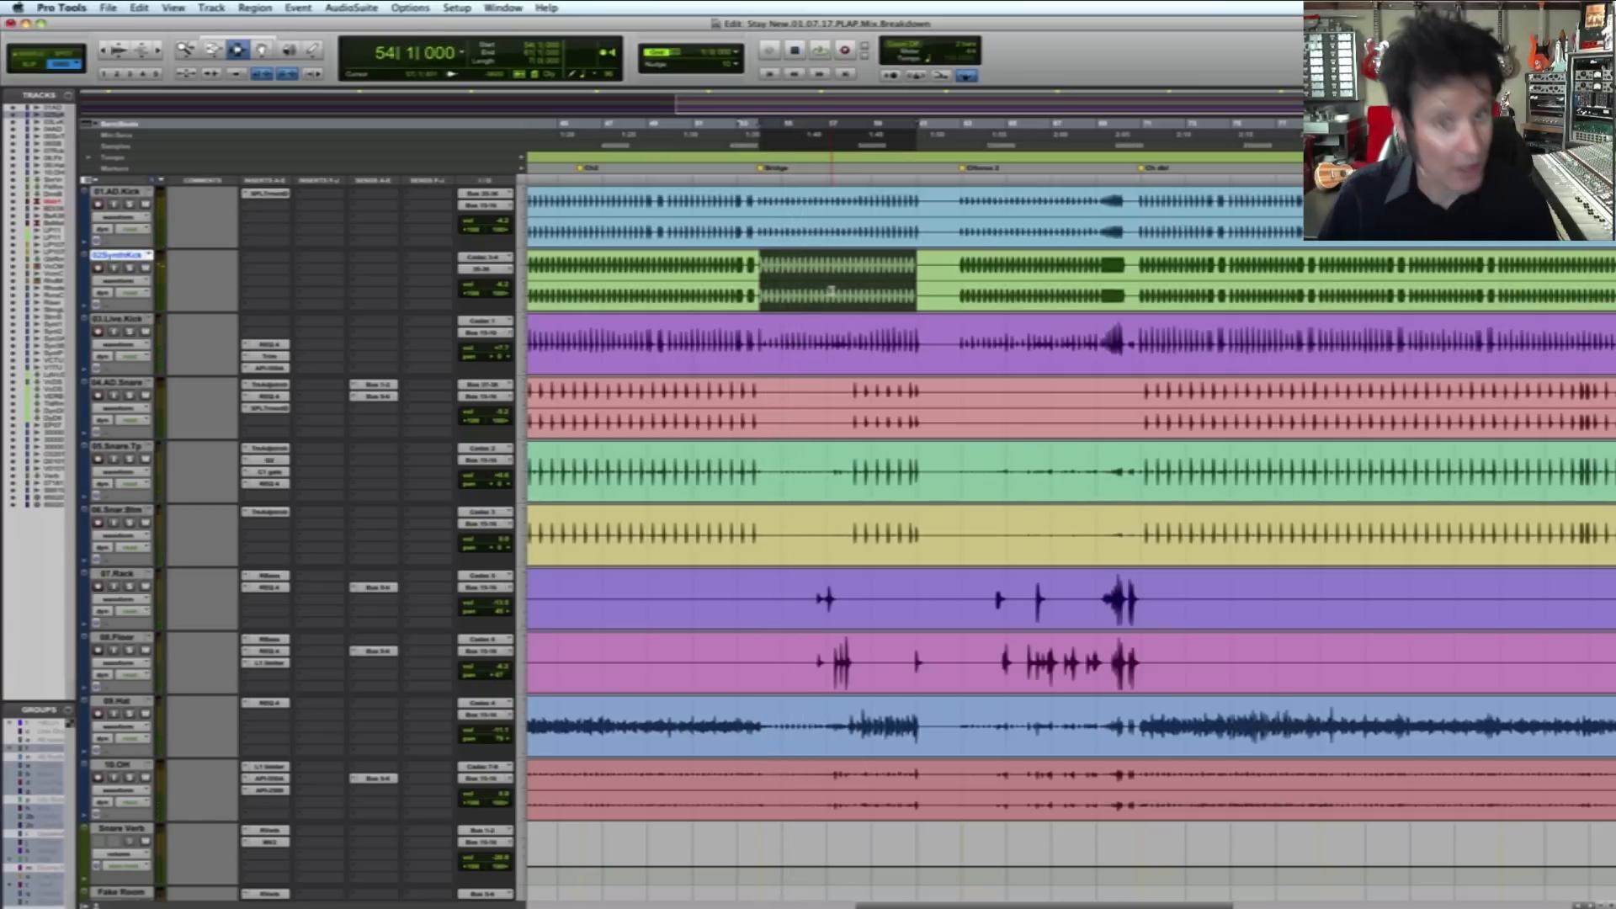
Step: Save the session and bring the full song back into view from its beginning across all drum tracks
key(super+s)
key(r)
key(r)
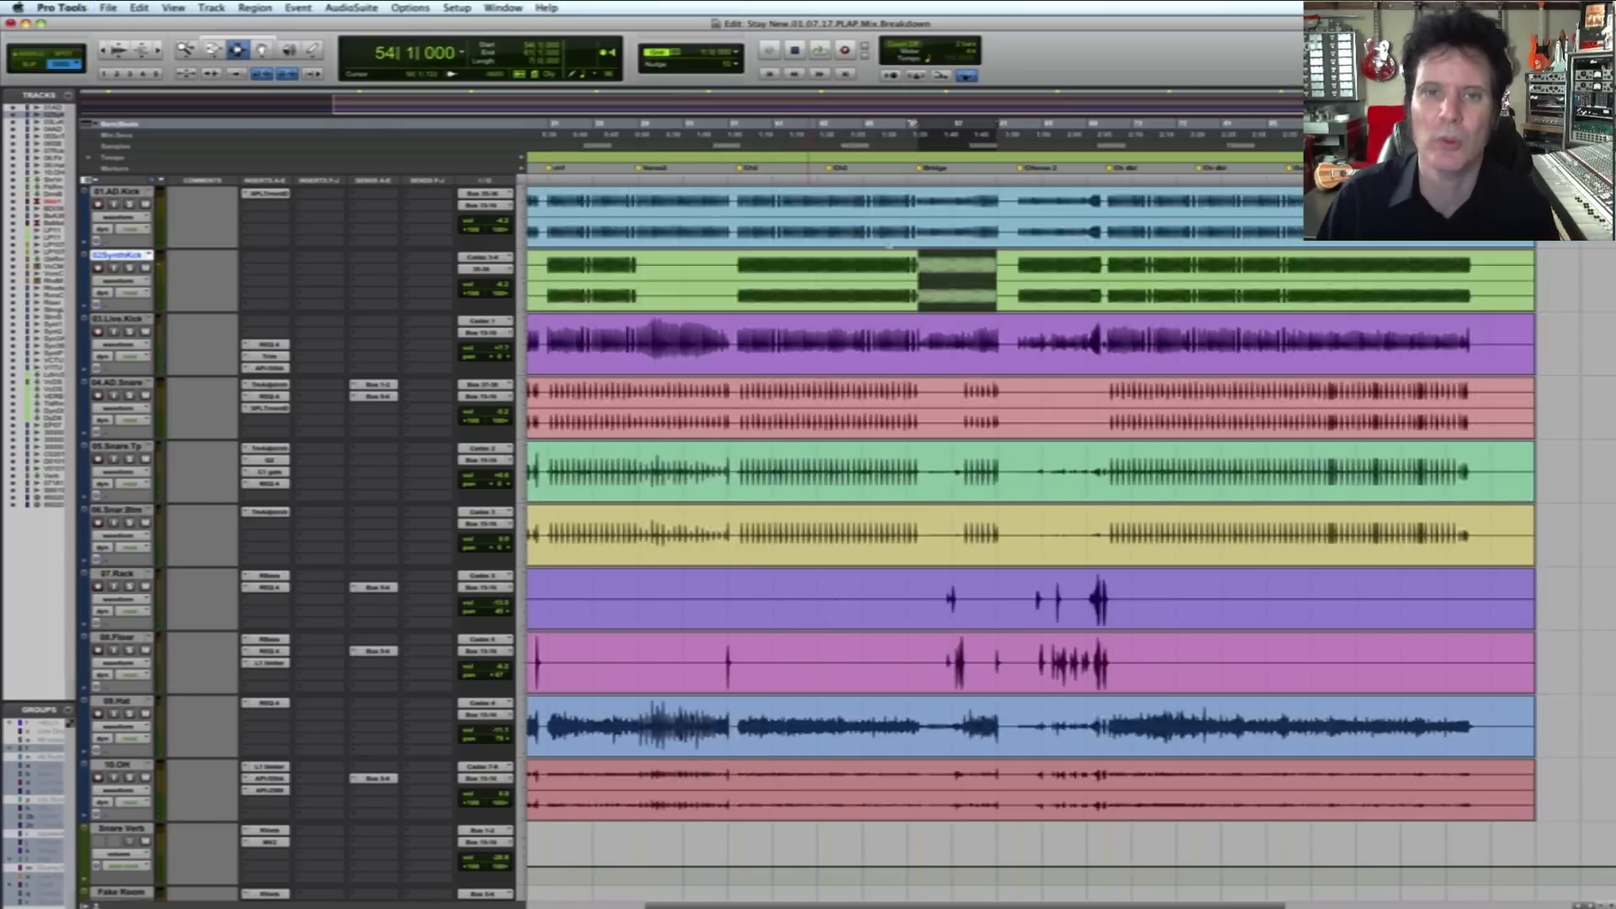
key(F5)
drag(1187, 275, 246, 174)
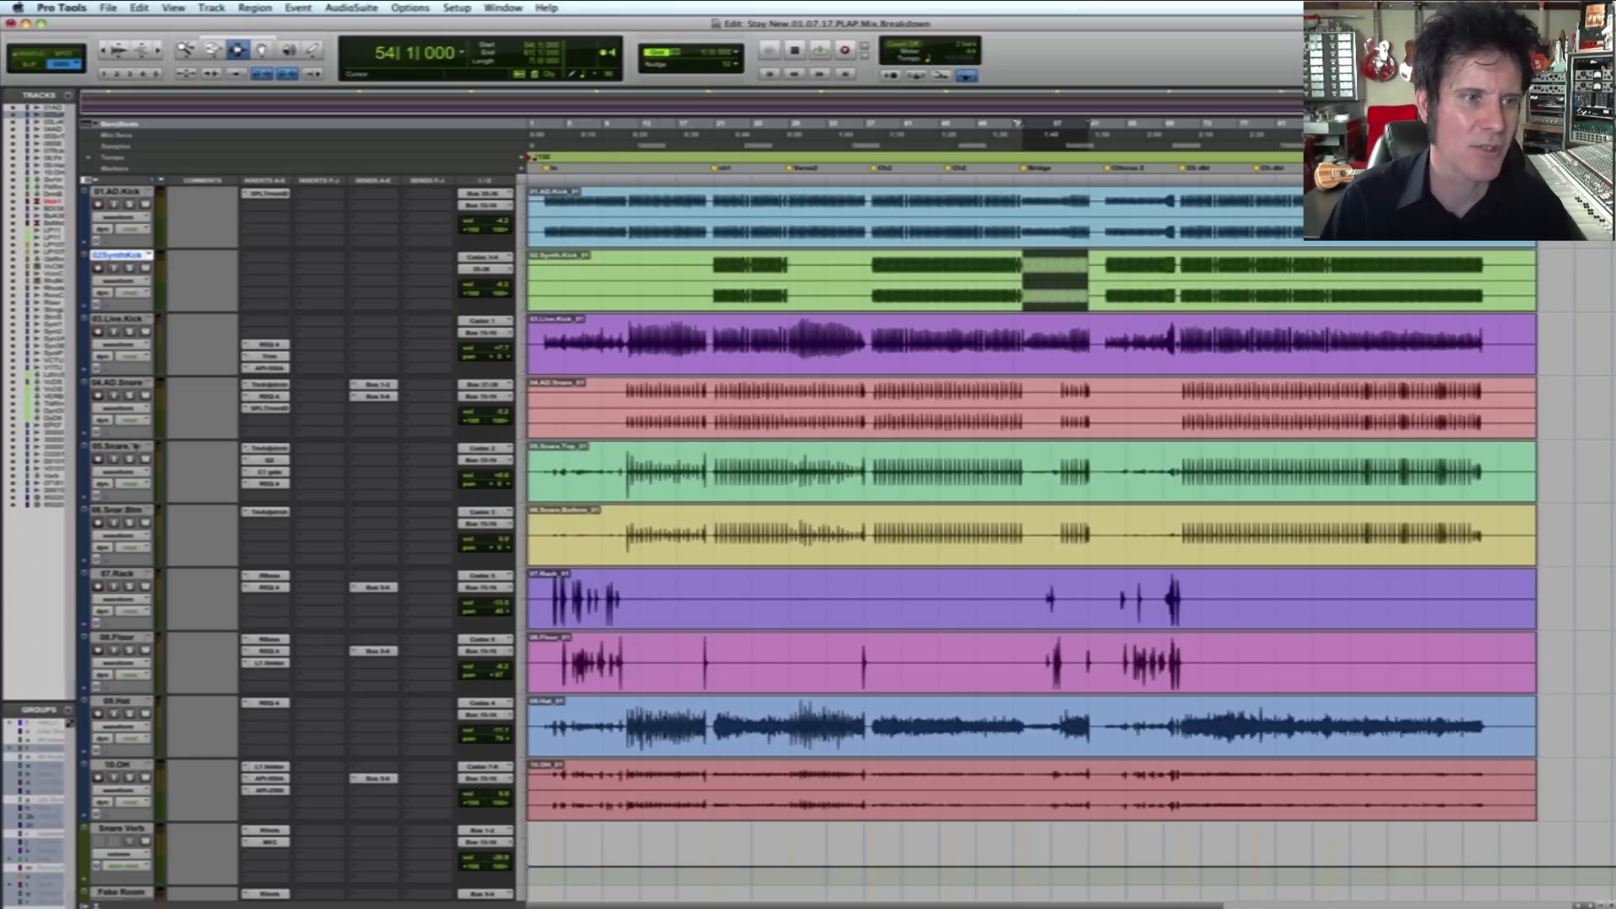
Step: Solo the snare top track, select its first chorus from bar 21 up to verse 2, and audition that section
click(120, 446)
click(128, 458)
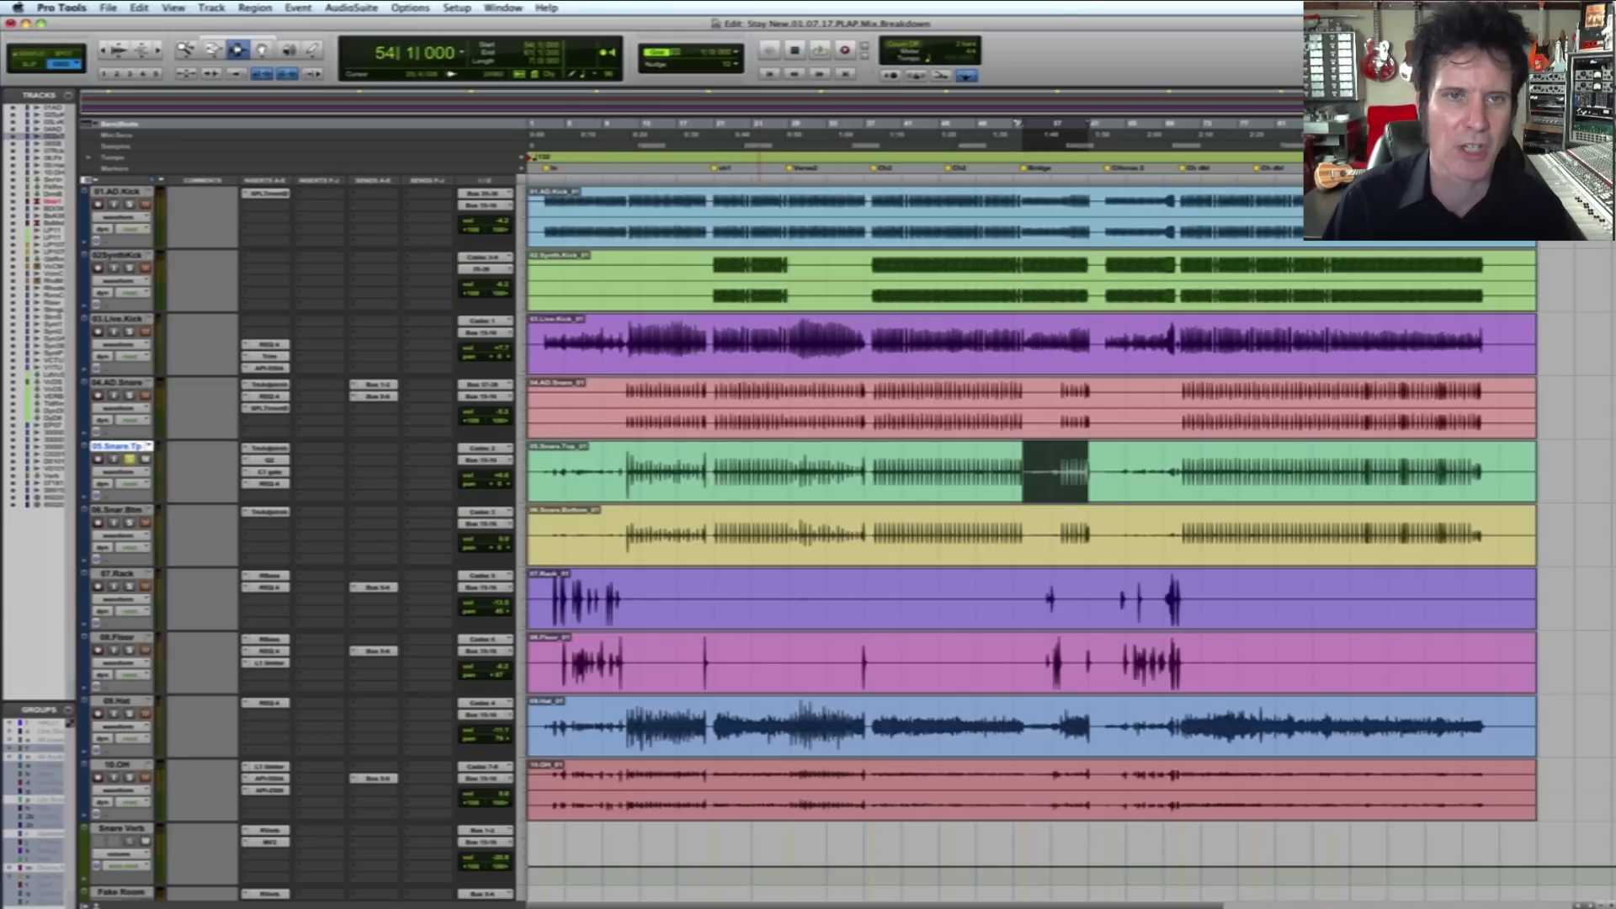
drag(716, 452, 787, 455)
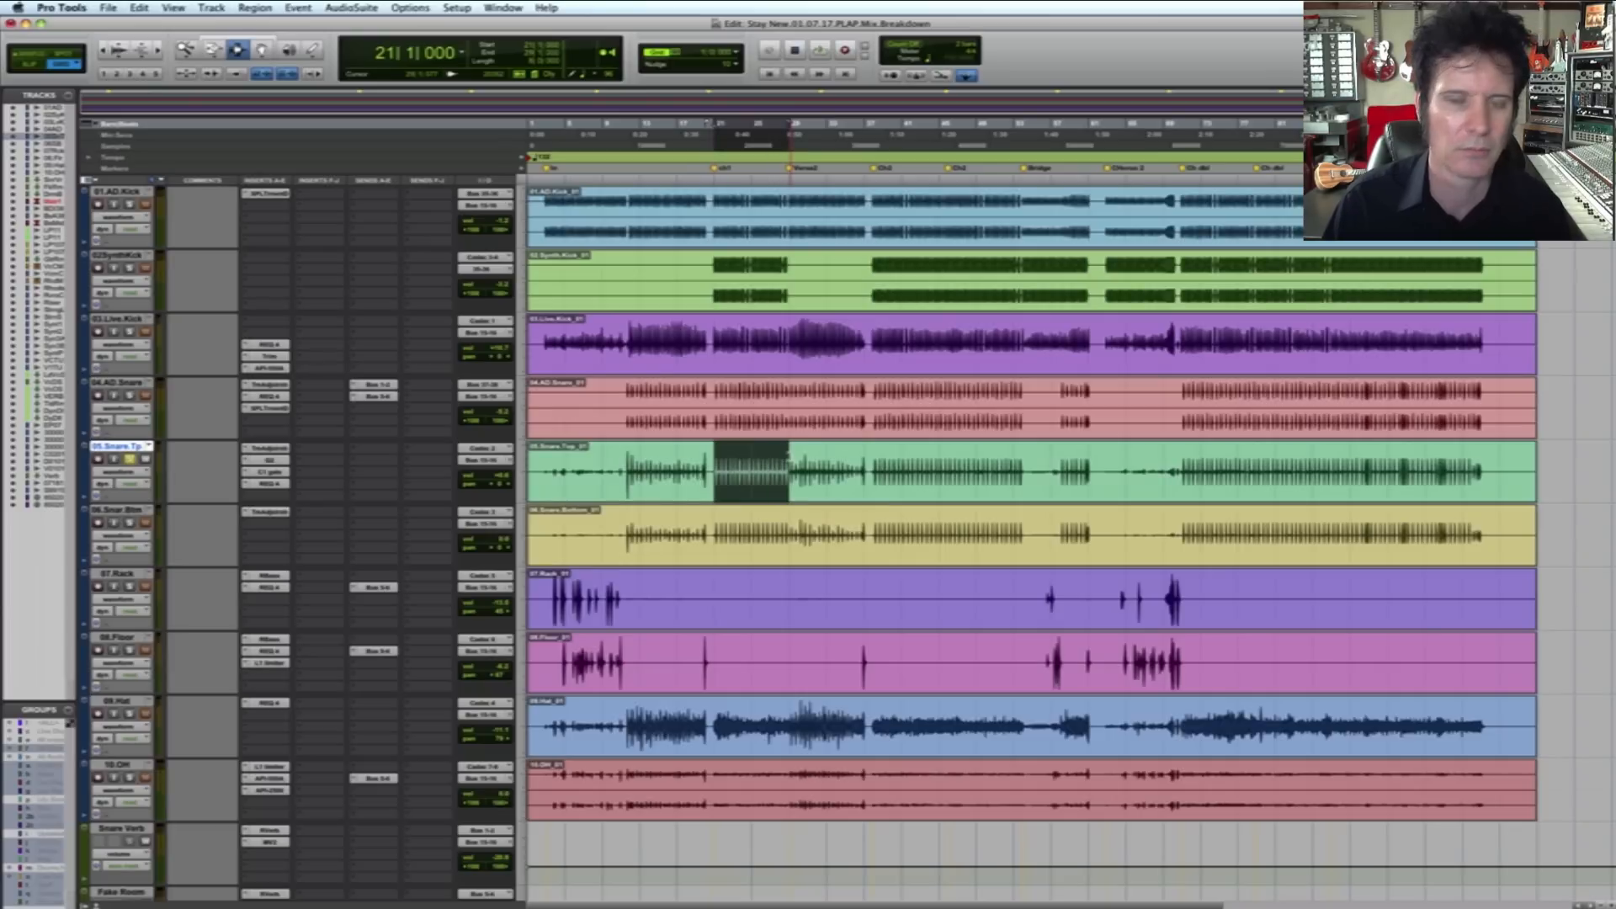
key(space)
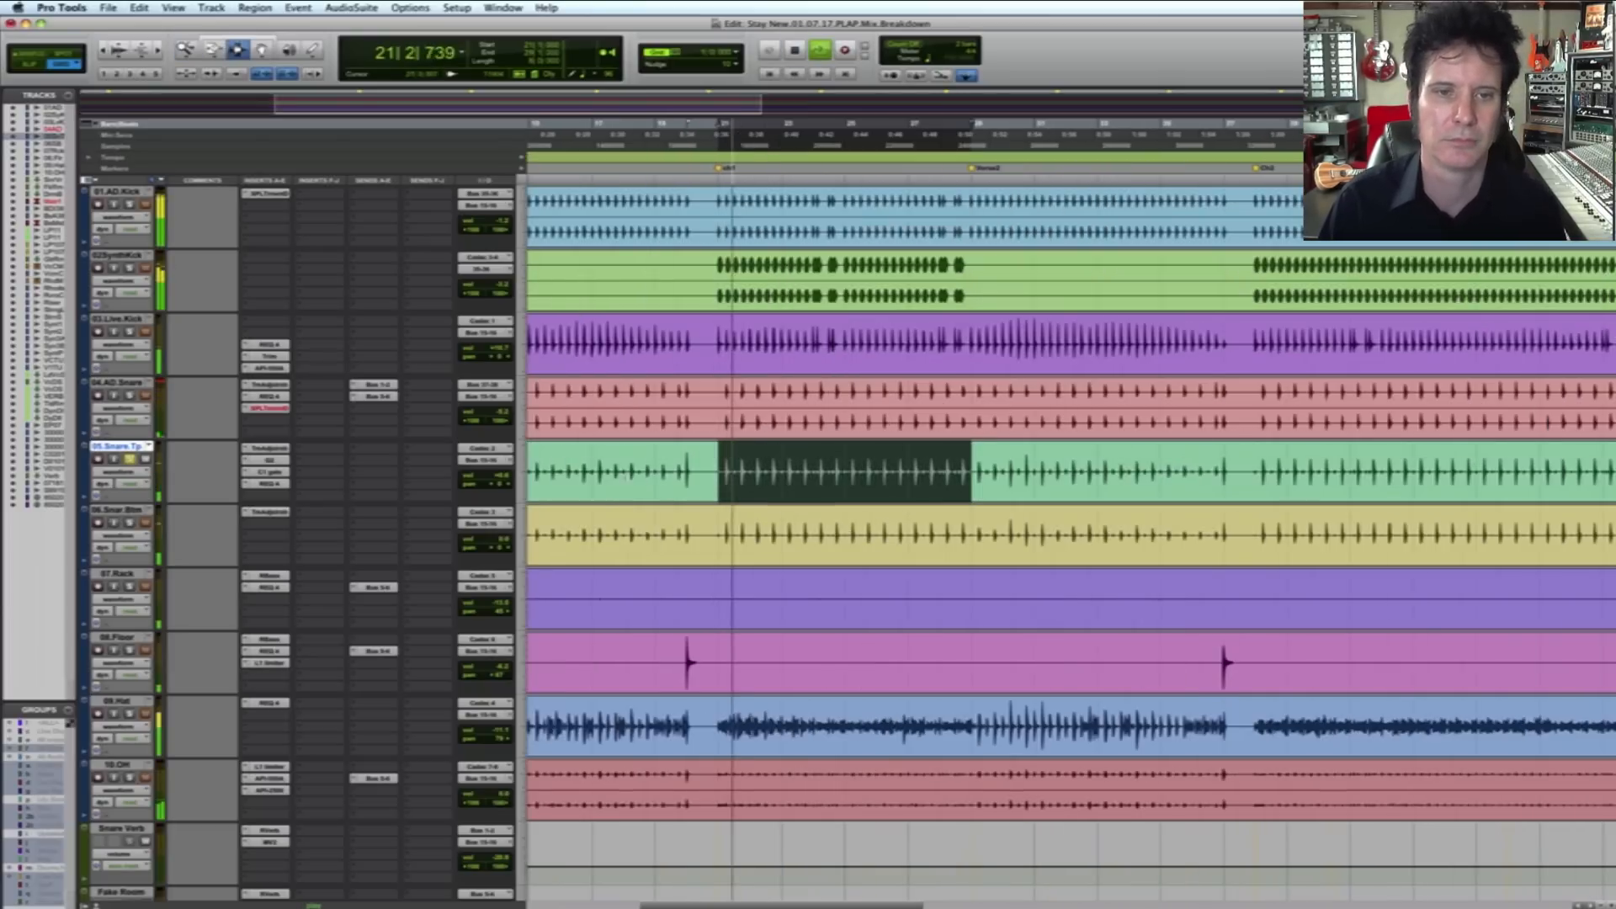
key(super+bracketright)
key(super+bracketright)
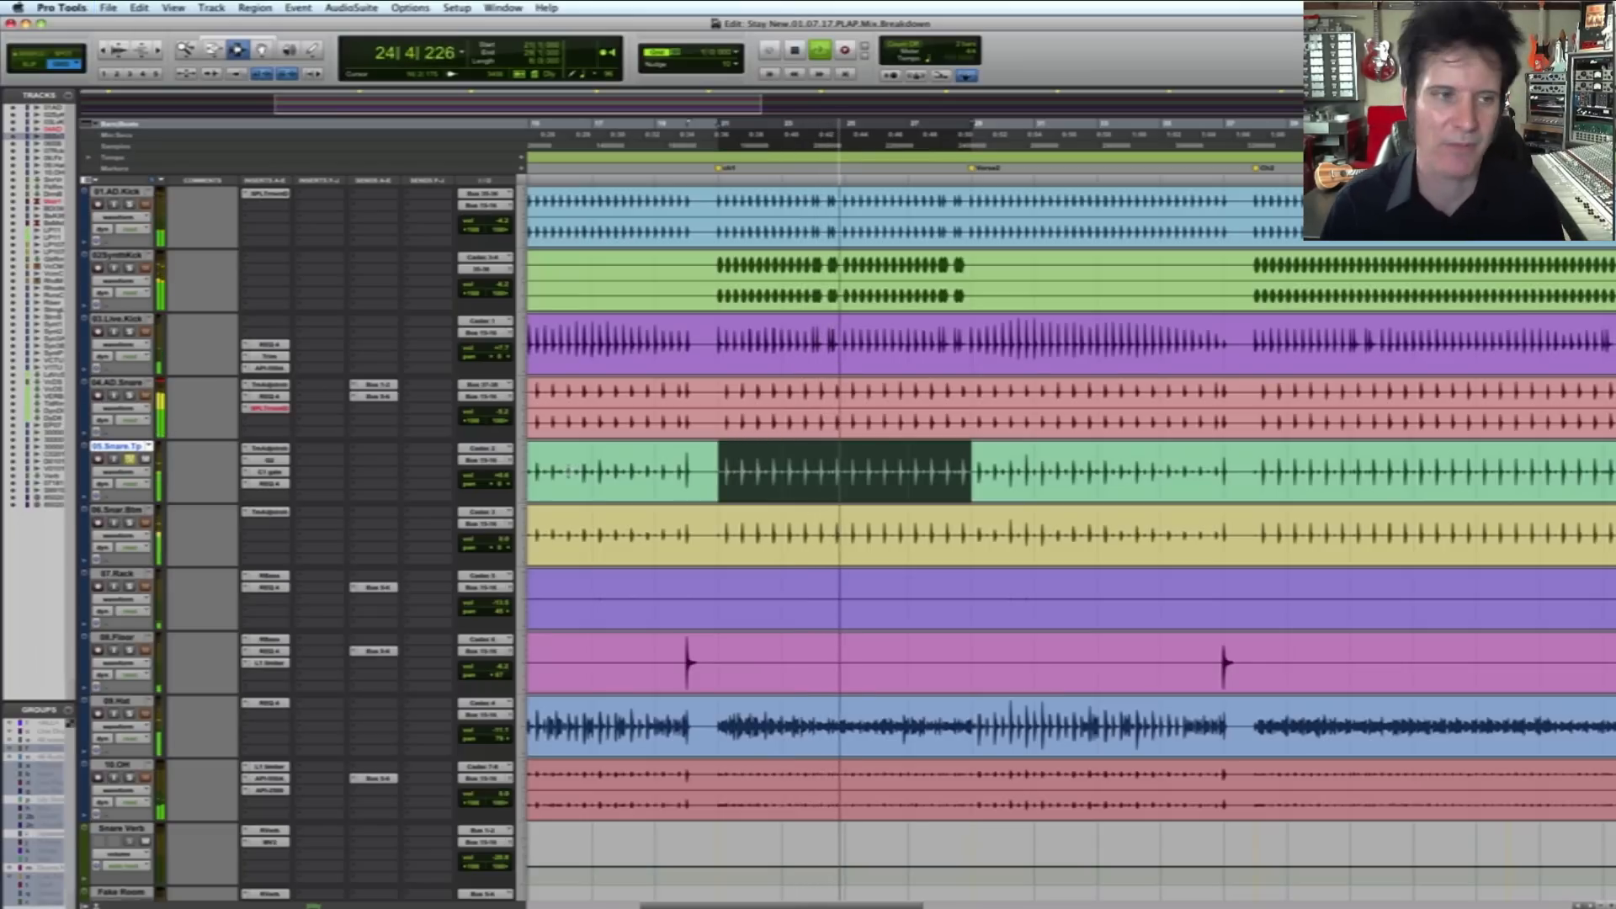
key(space)
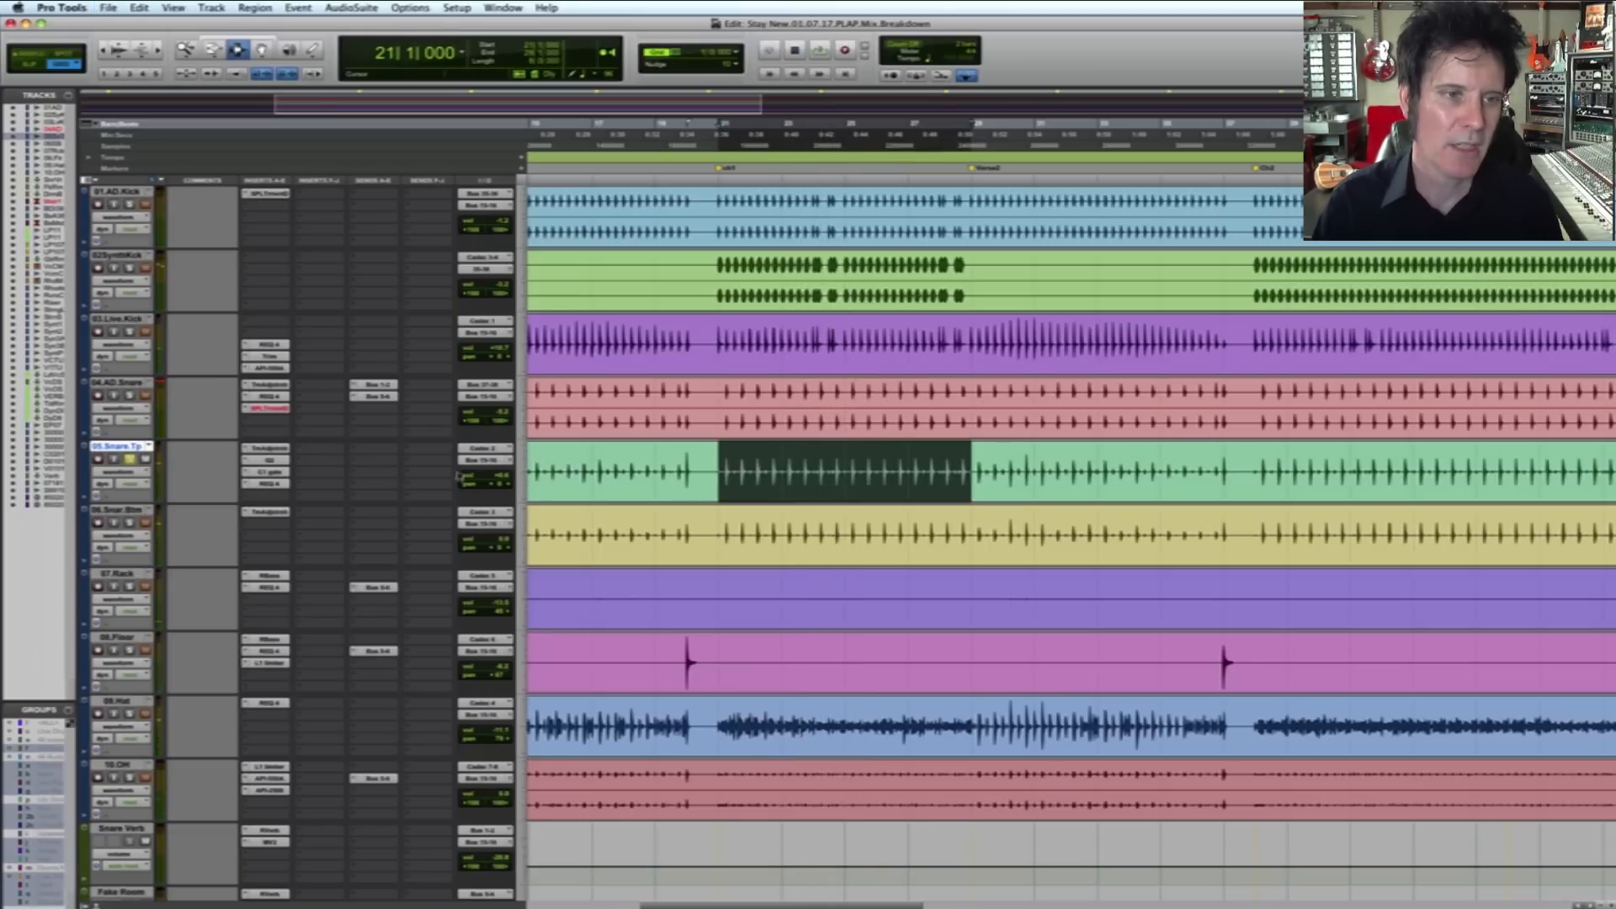
Step: Magnify the first snare hit after bar 21 to examine its attack timing across the drum tracks
key(t)
key(t)
key(t)
key(t)
key(F5)
click(880, 473)
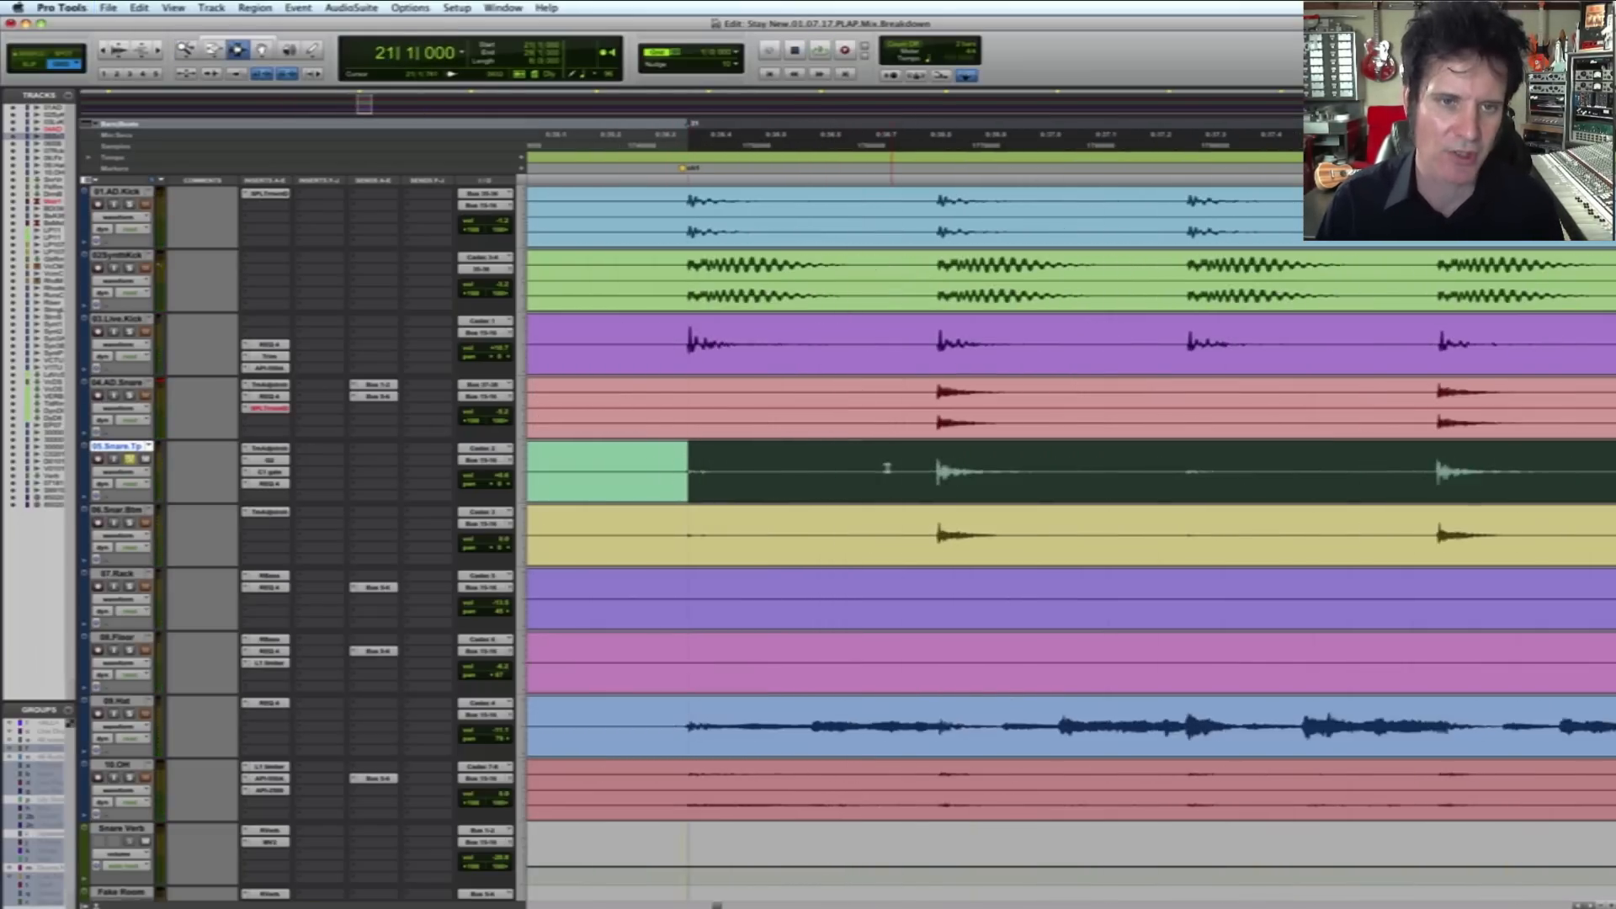
click(1016, 467)
key(F5)
click(713, 472)
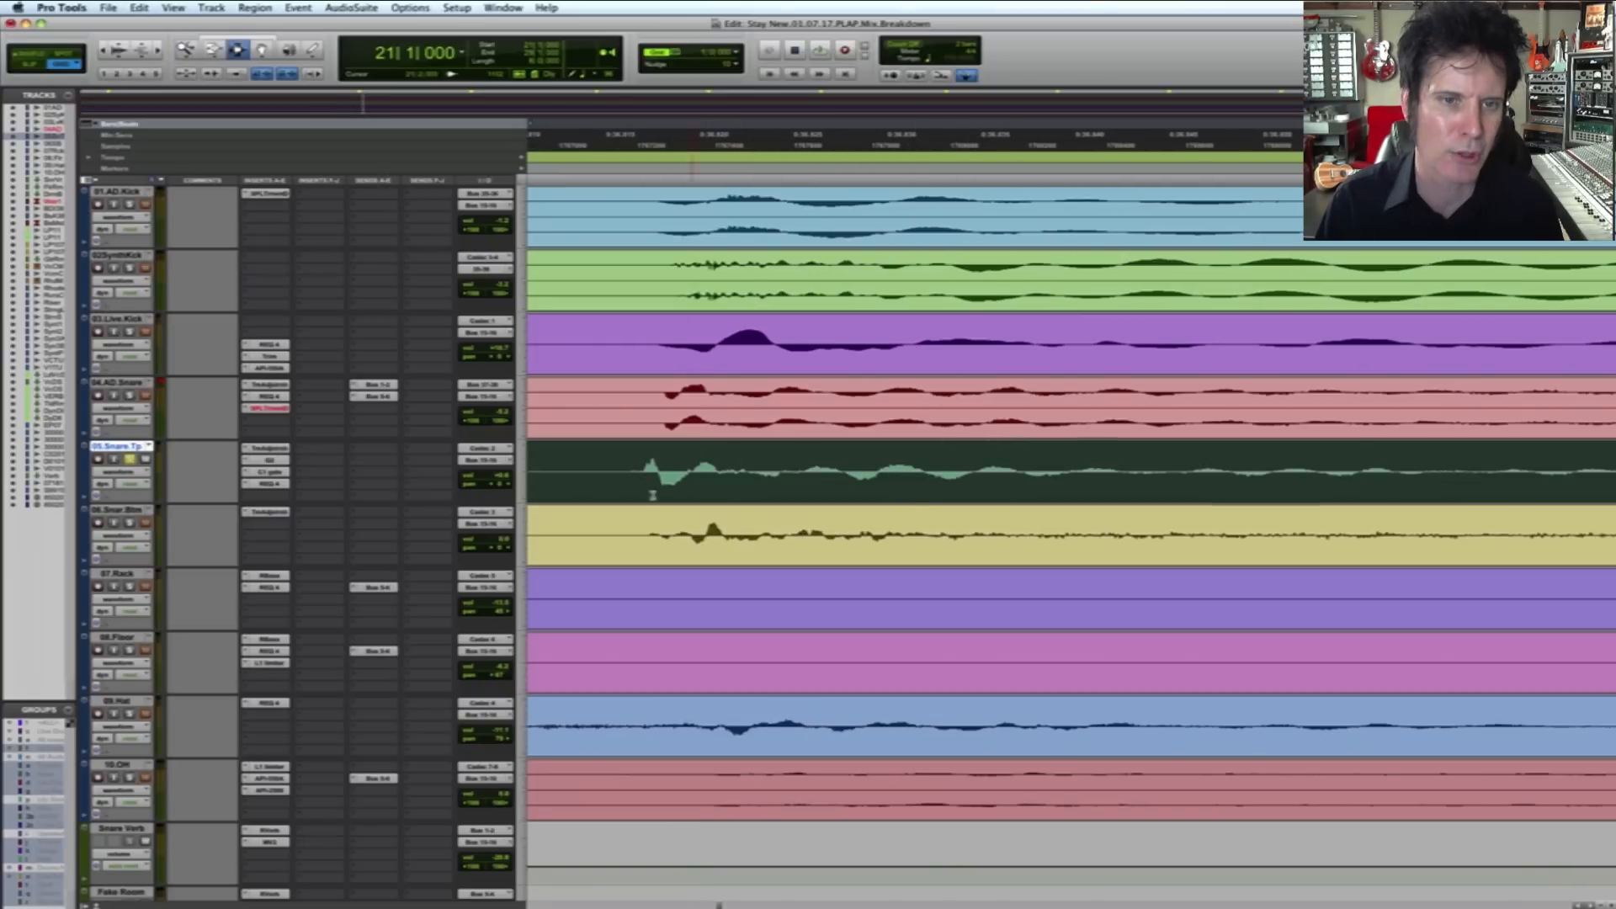
Step: Switch the edit mode to Slip and enlarge the waveform height on all tracks four steps
key(F2)
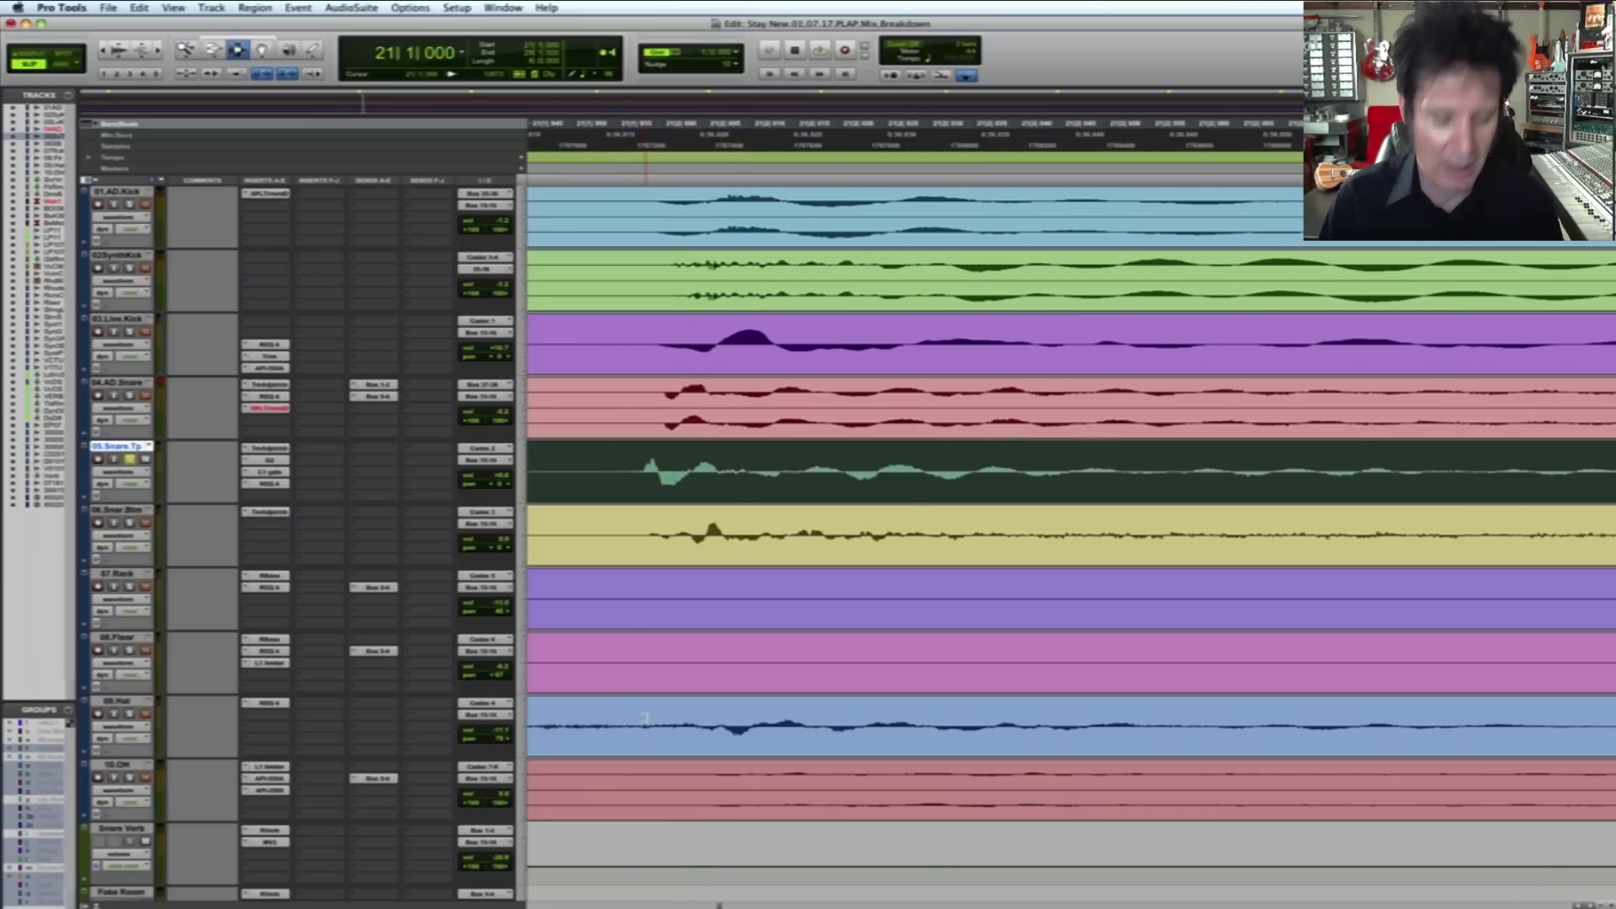
key(super+alt+bracketright)
key(super+alt+bracketright)
key(super+alt+bracketright)
key(super+alt+bracketright)
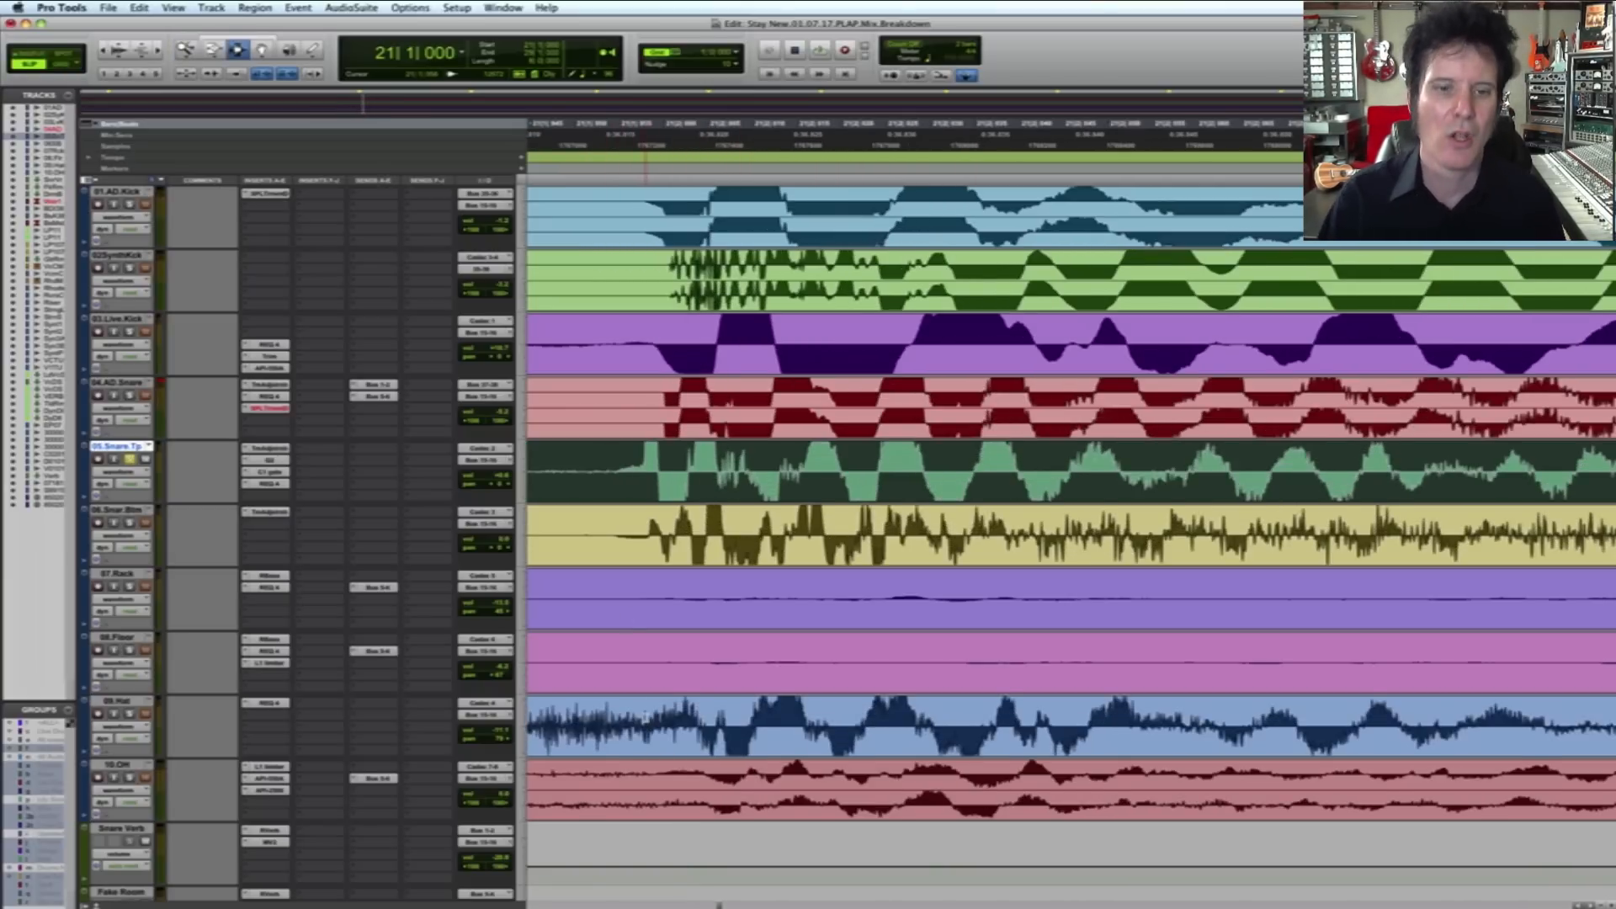
Step: Measure the sample offset between the snare attack on the snare top track and its arrival on 10.OH, then clear the selection
drag(656, 475, 711, 789)
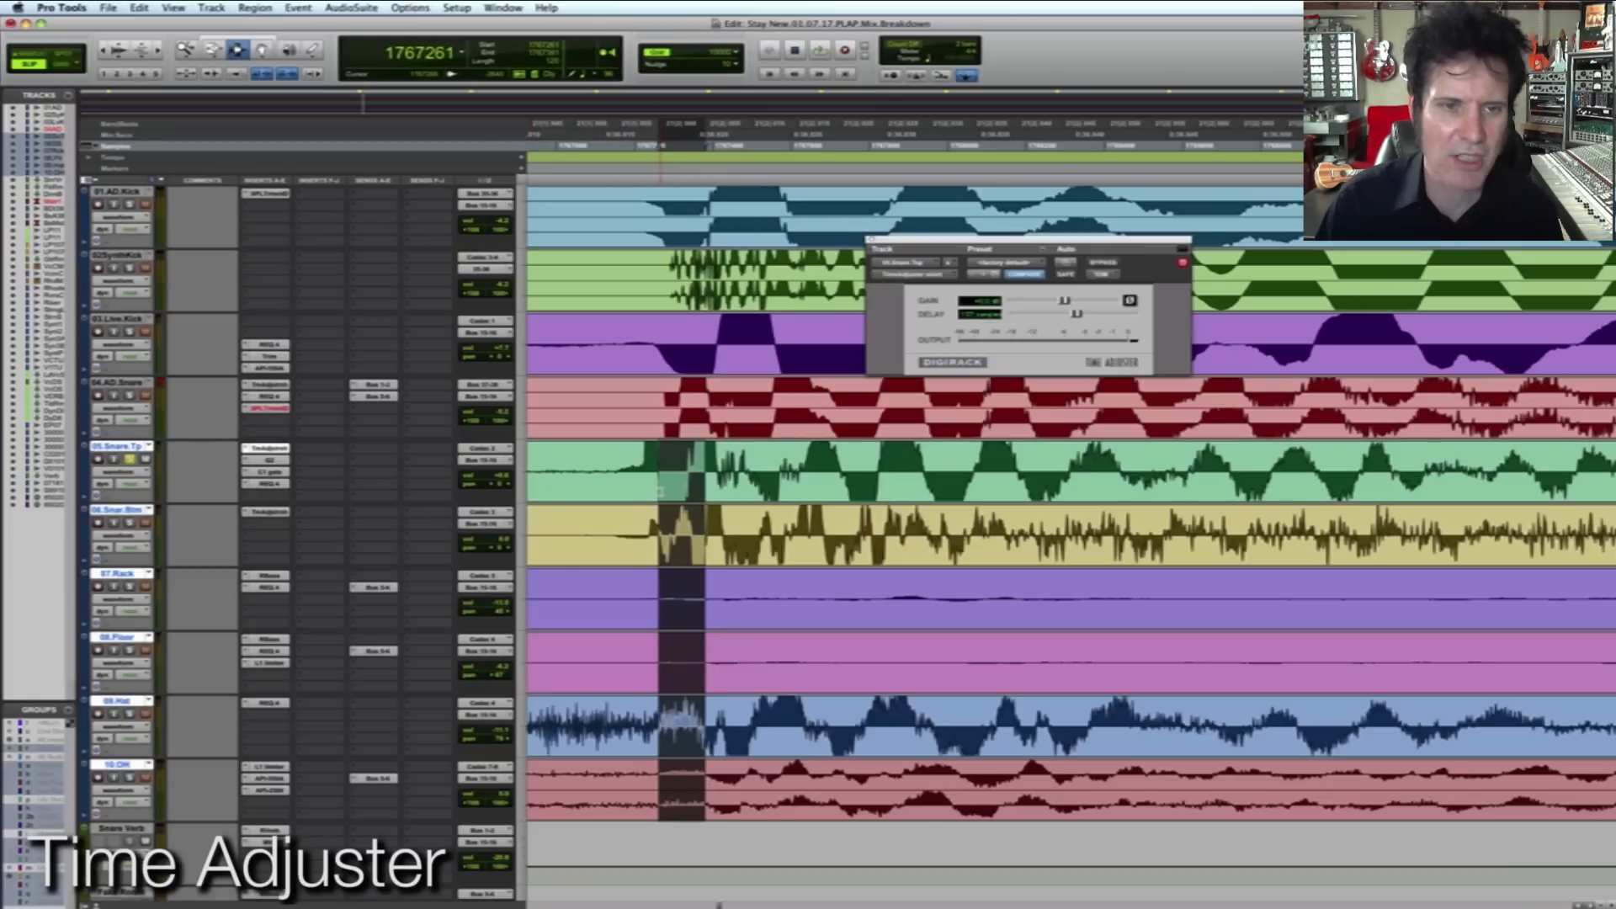
drag(660, 491, 659, 491)
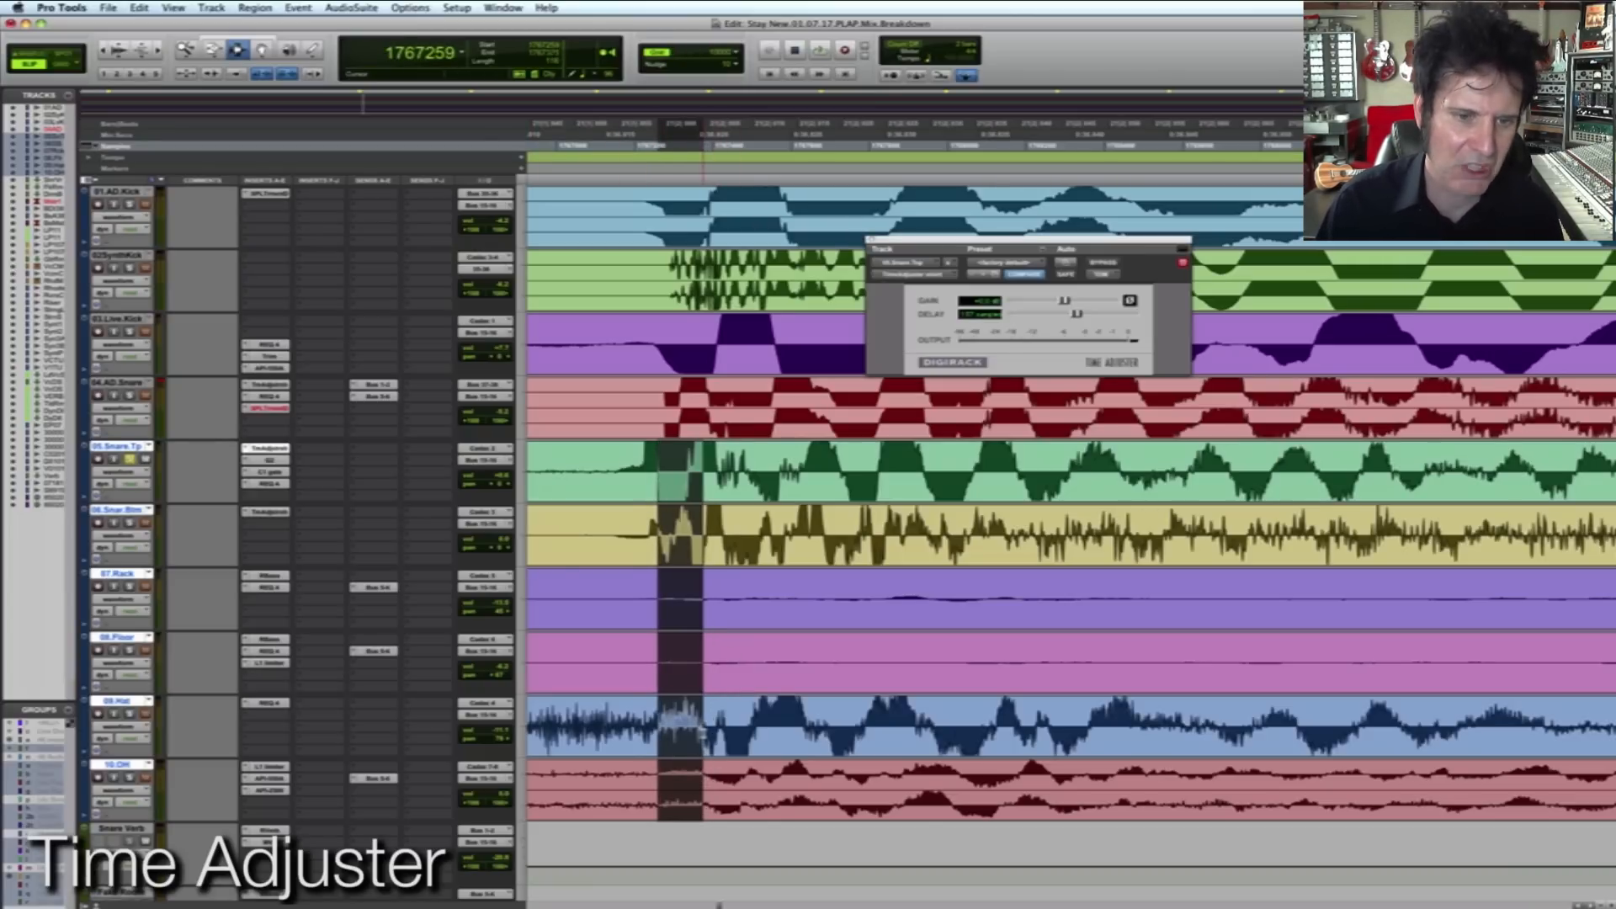
mouse_move(658, 491)
mouse_down()
mouse_move(617, 491)
mouse_move(645, 483)
mouse_up()
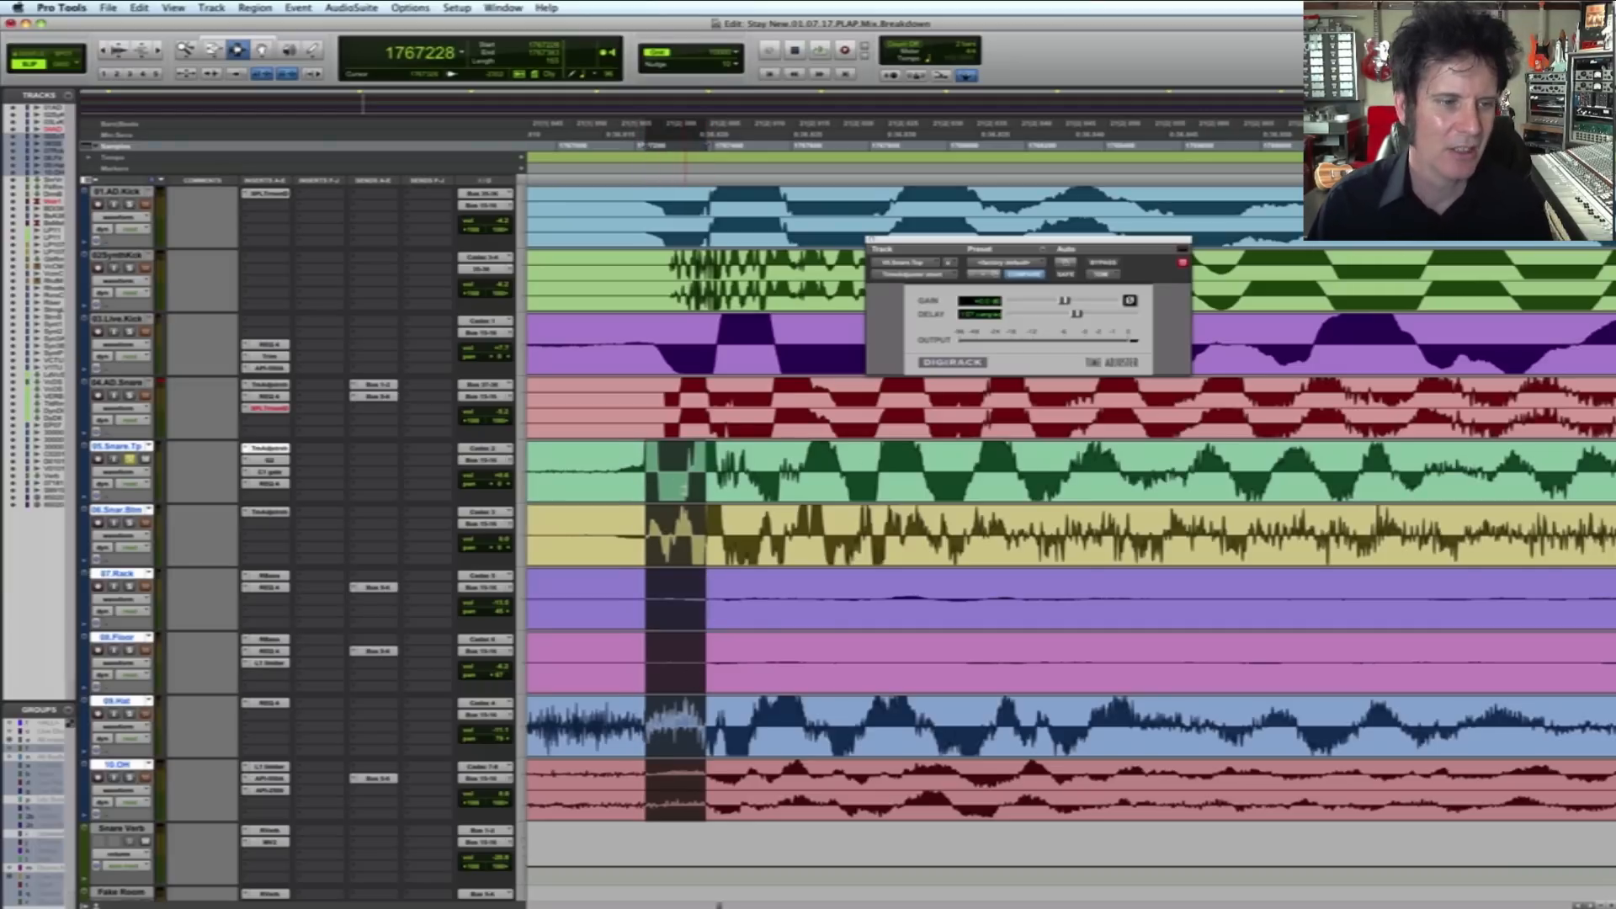
drag(657, 477, 706, 777)
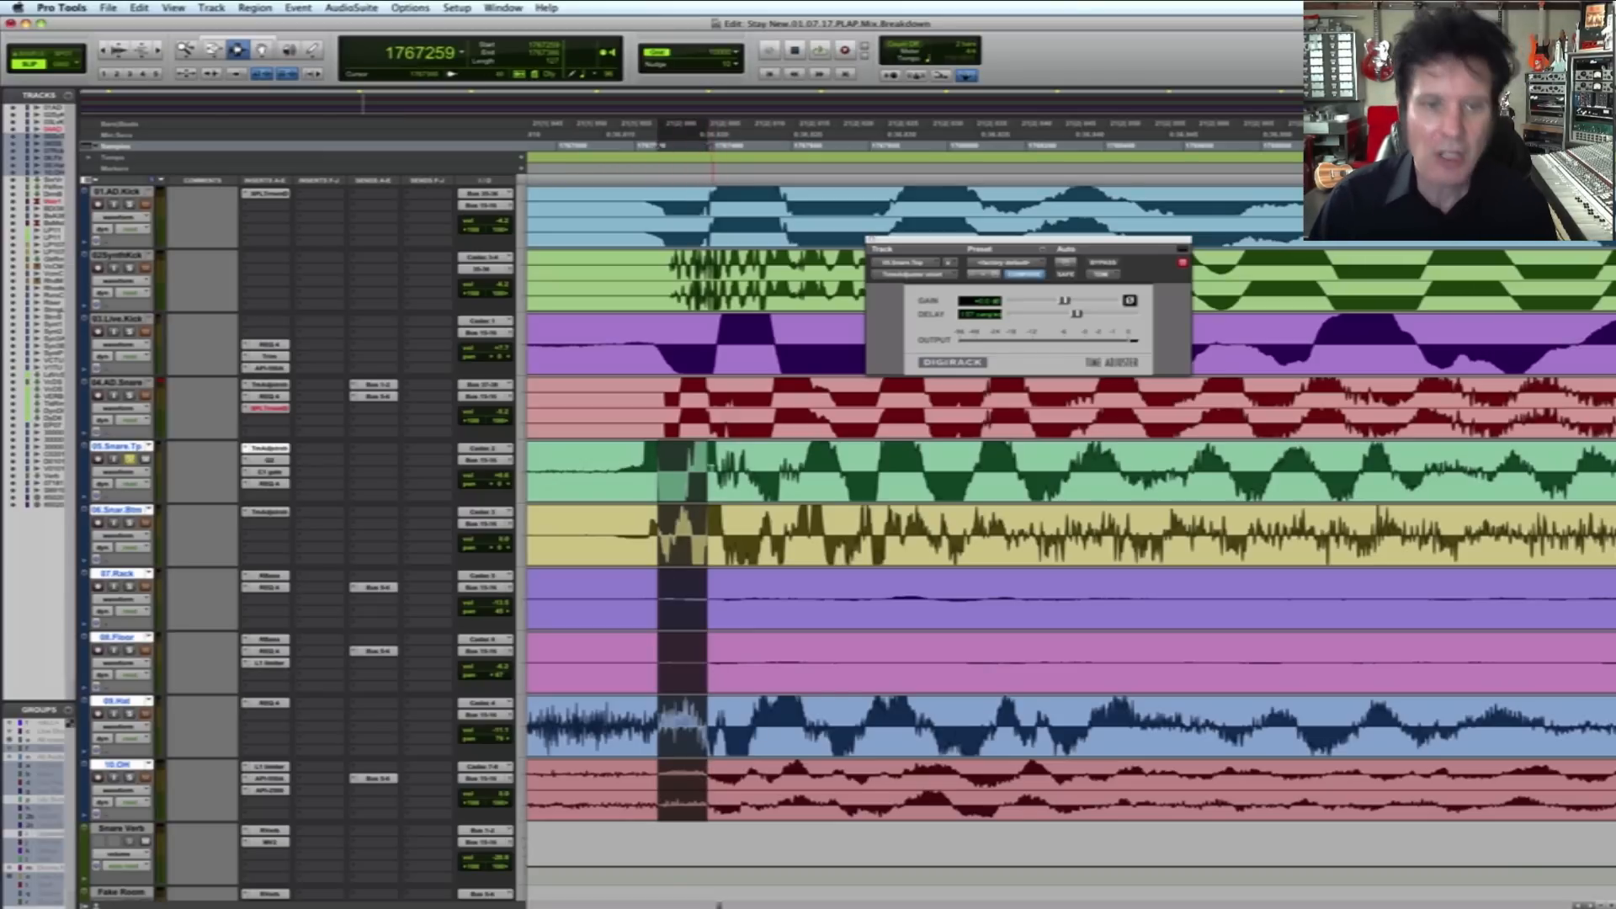
click(731, 460)
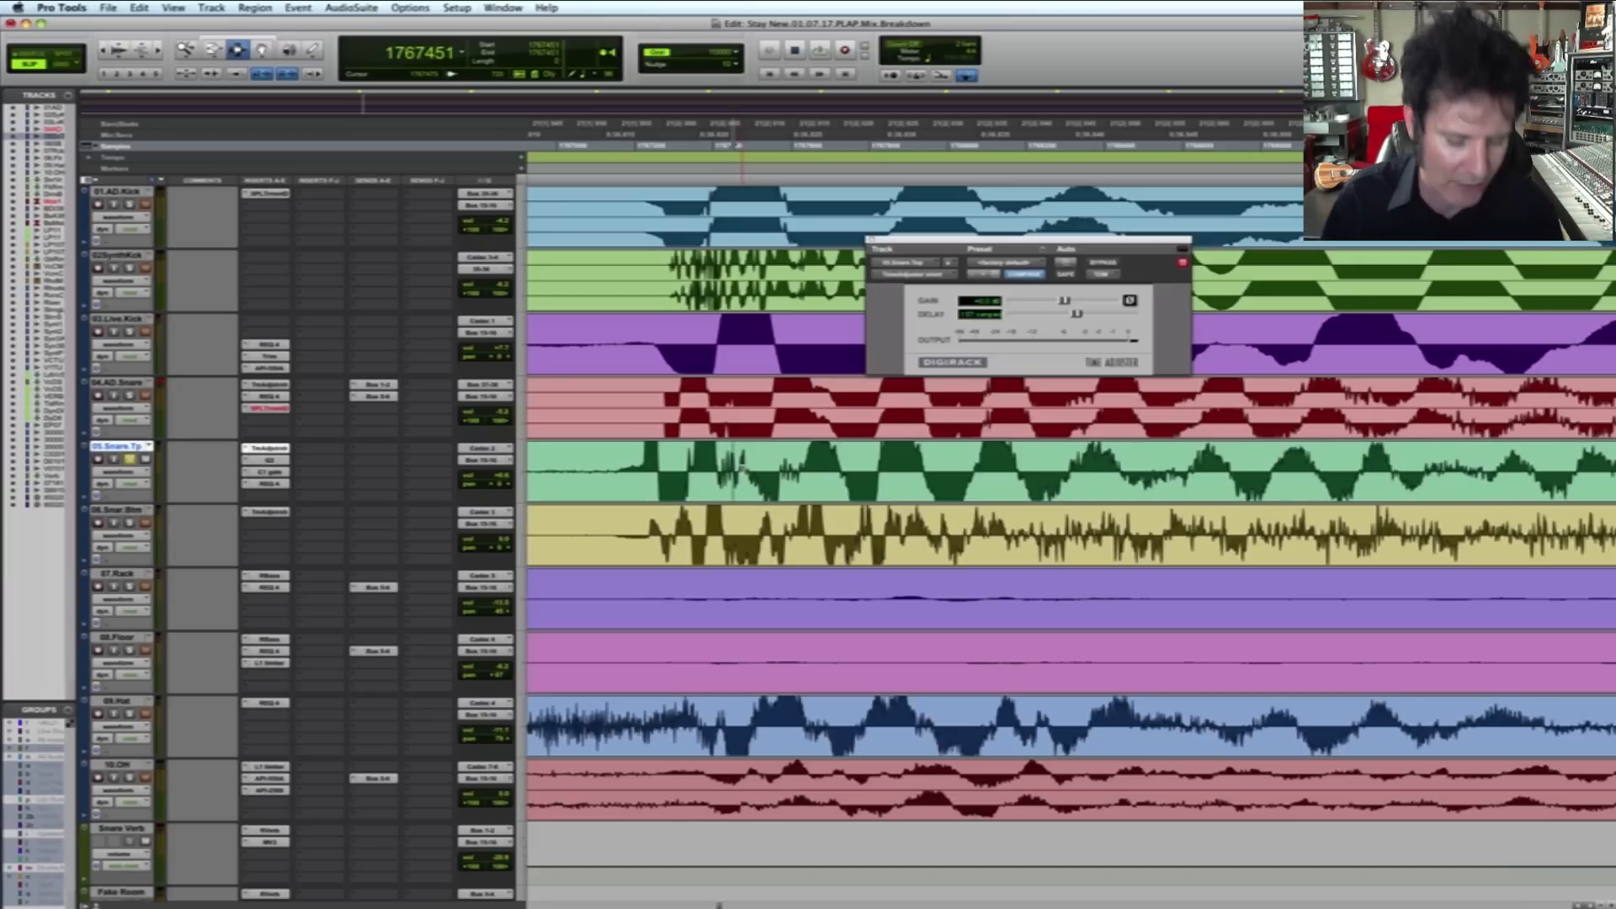
Step: Save the session and place the edit cursor on the soloed 10.OH track at sample 1767241, beside the snare attack
key(super+s)
key(r)
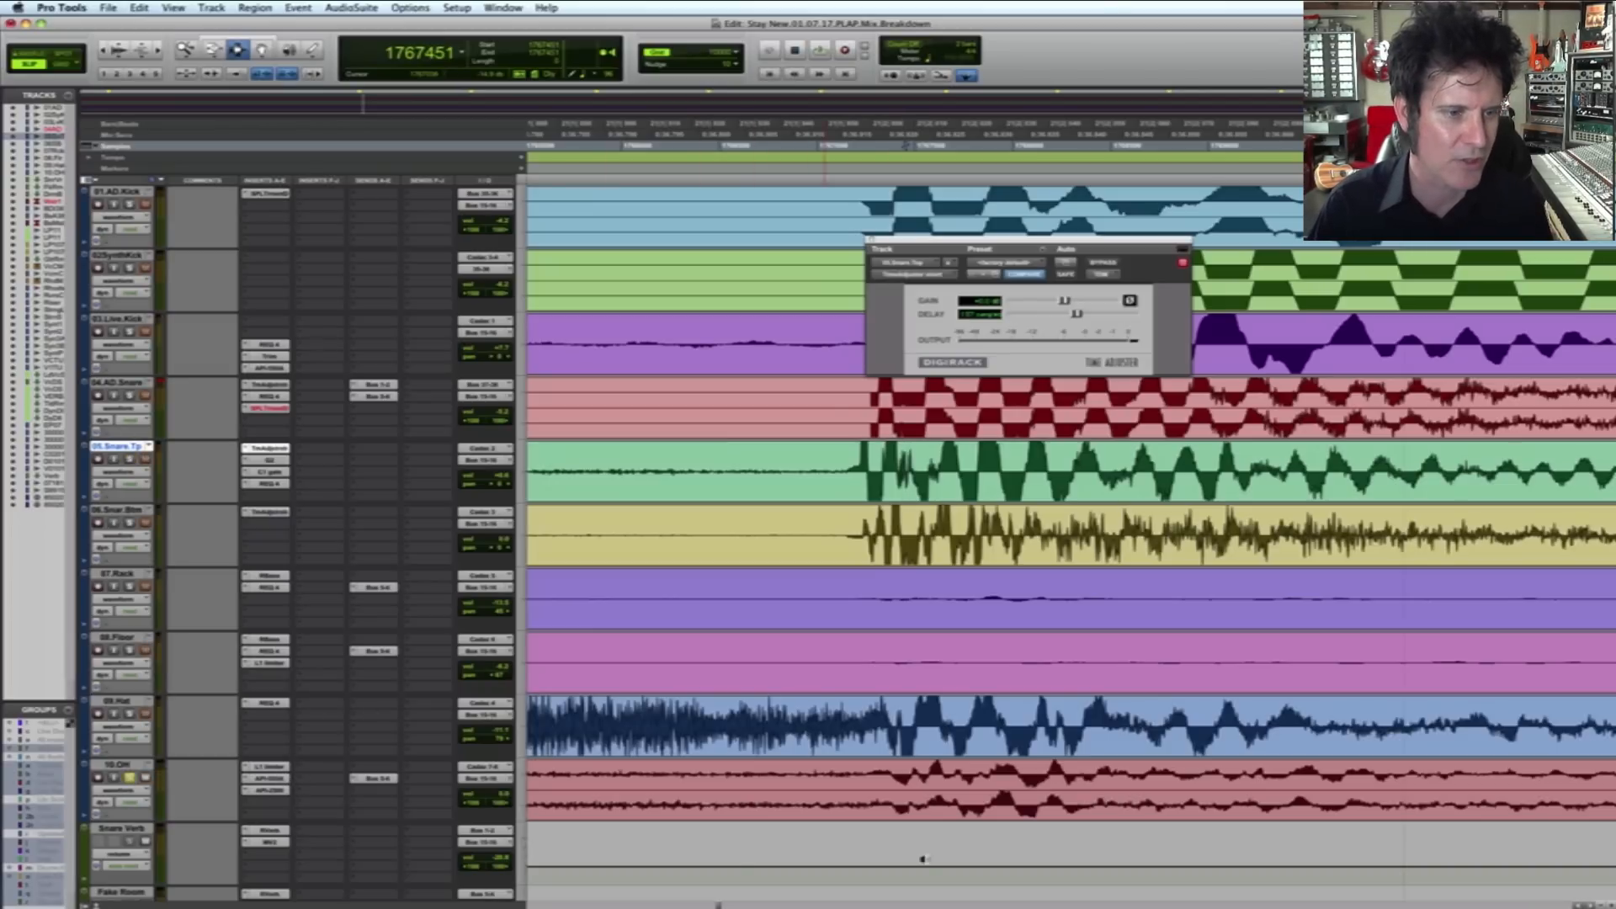
click(862, 795)
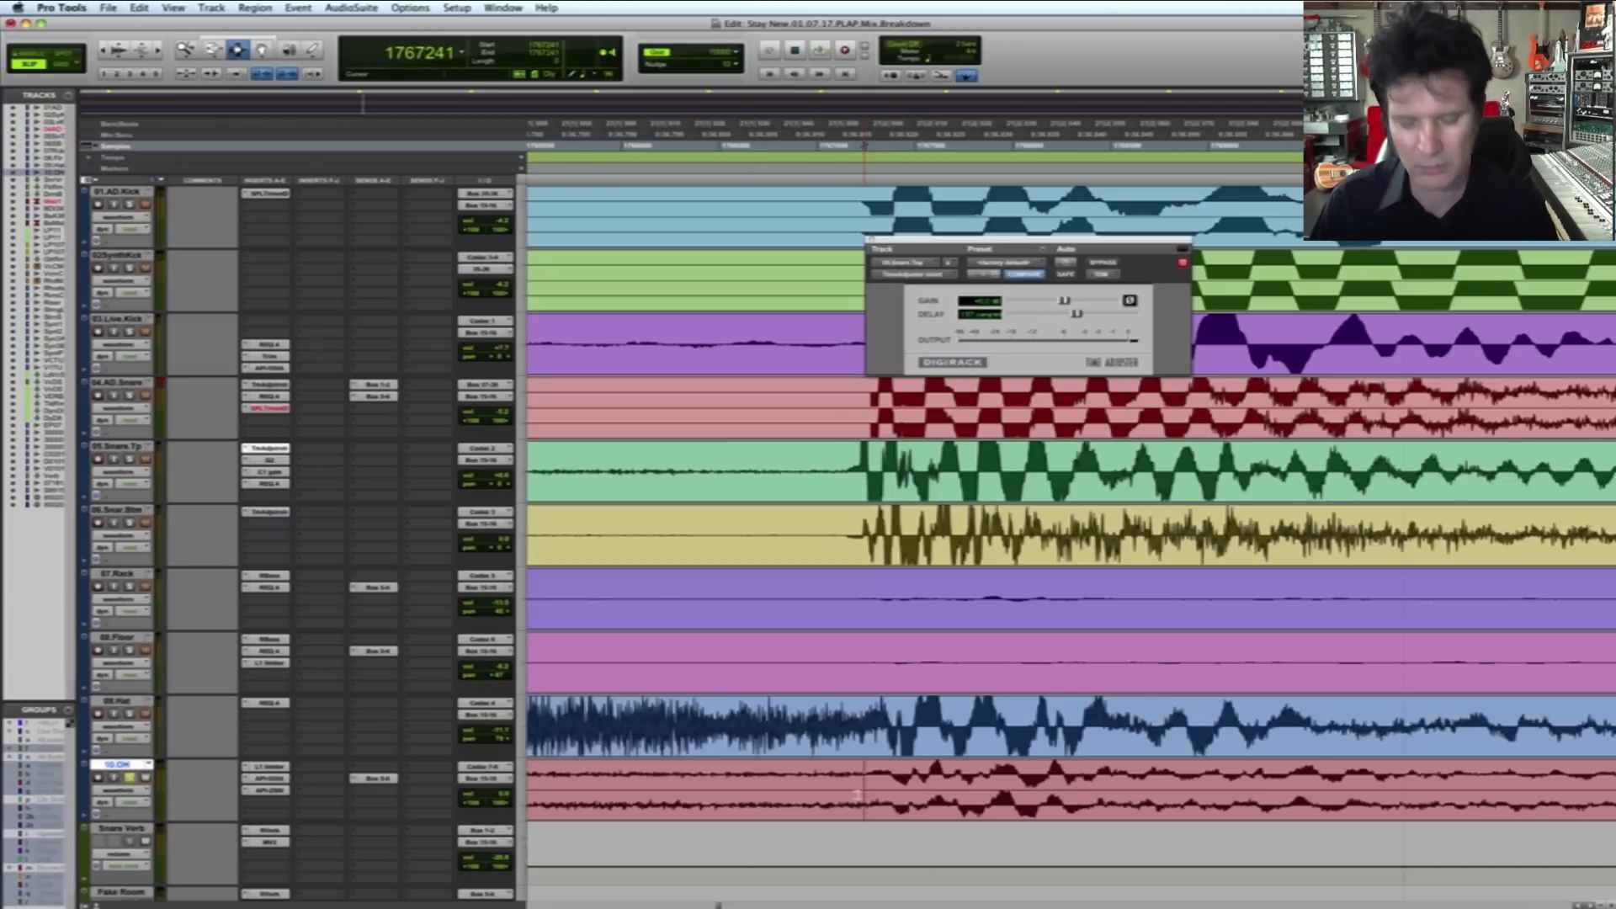
Step: Play the session from the snare attack with 10.OH soloed to audition the overheads over several bars
key(space)
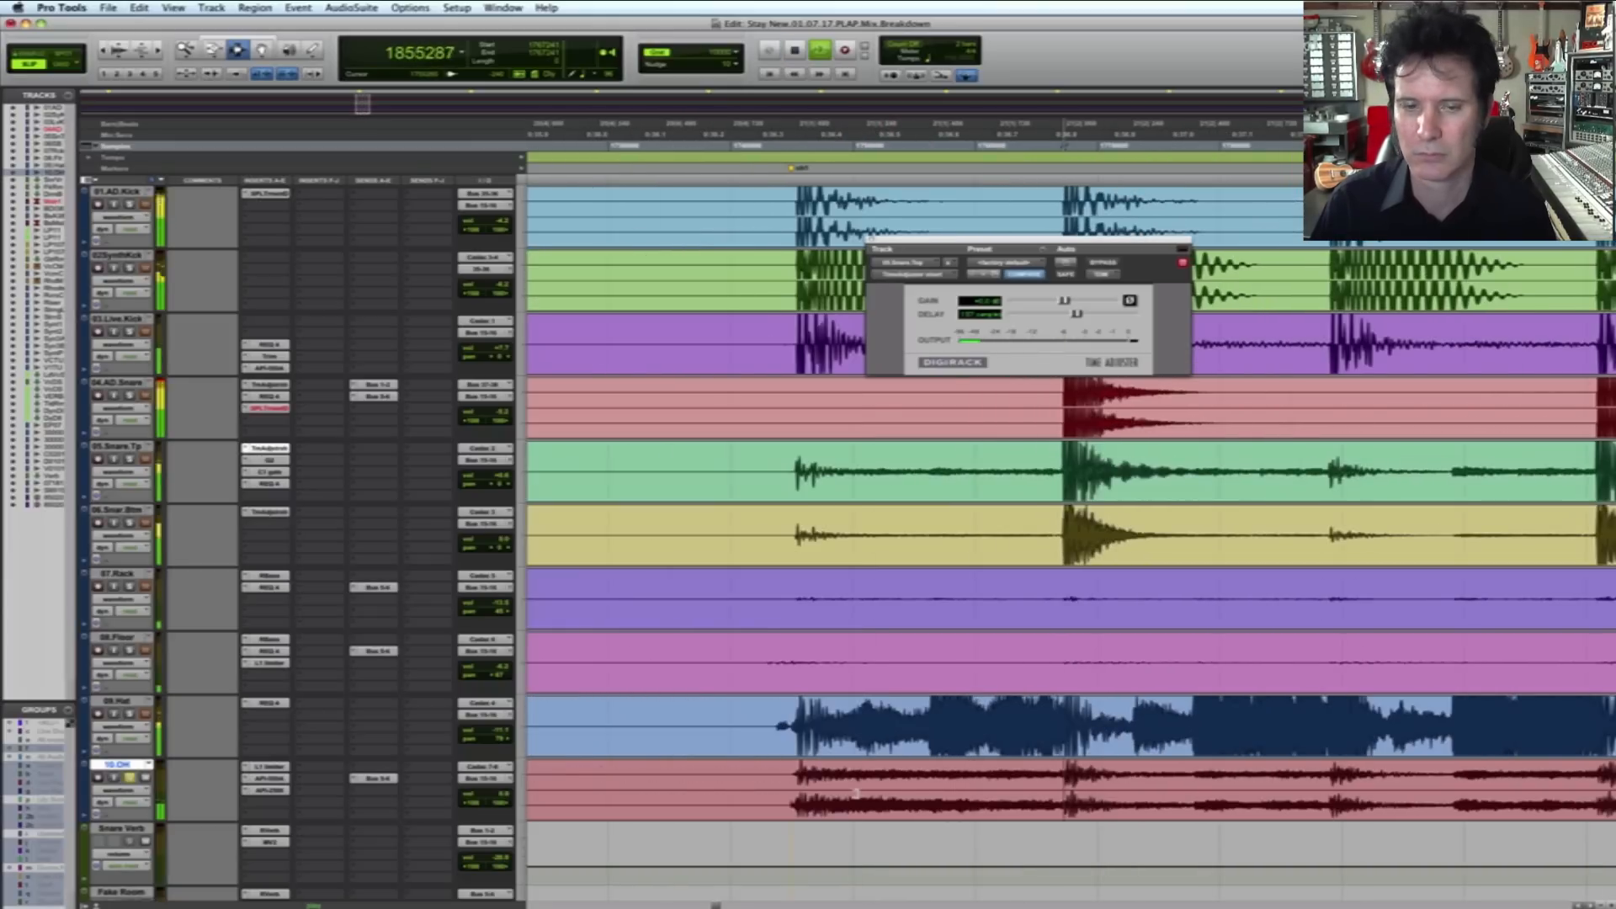
key(r)
key(r)
key(r)
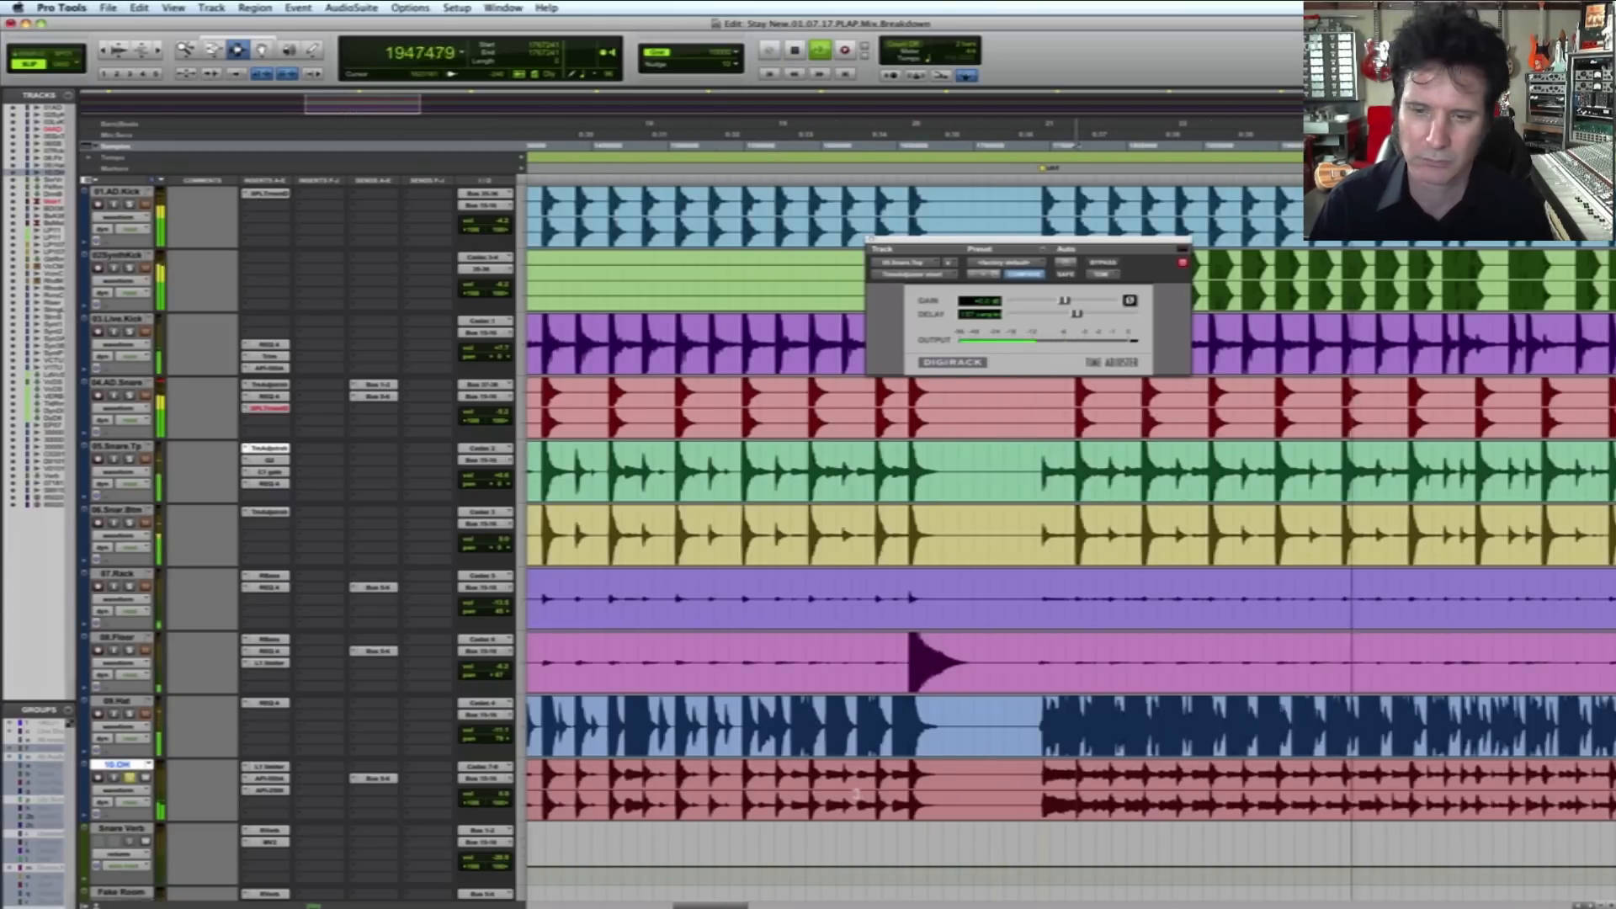
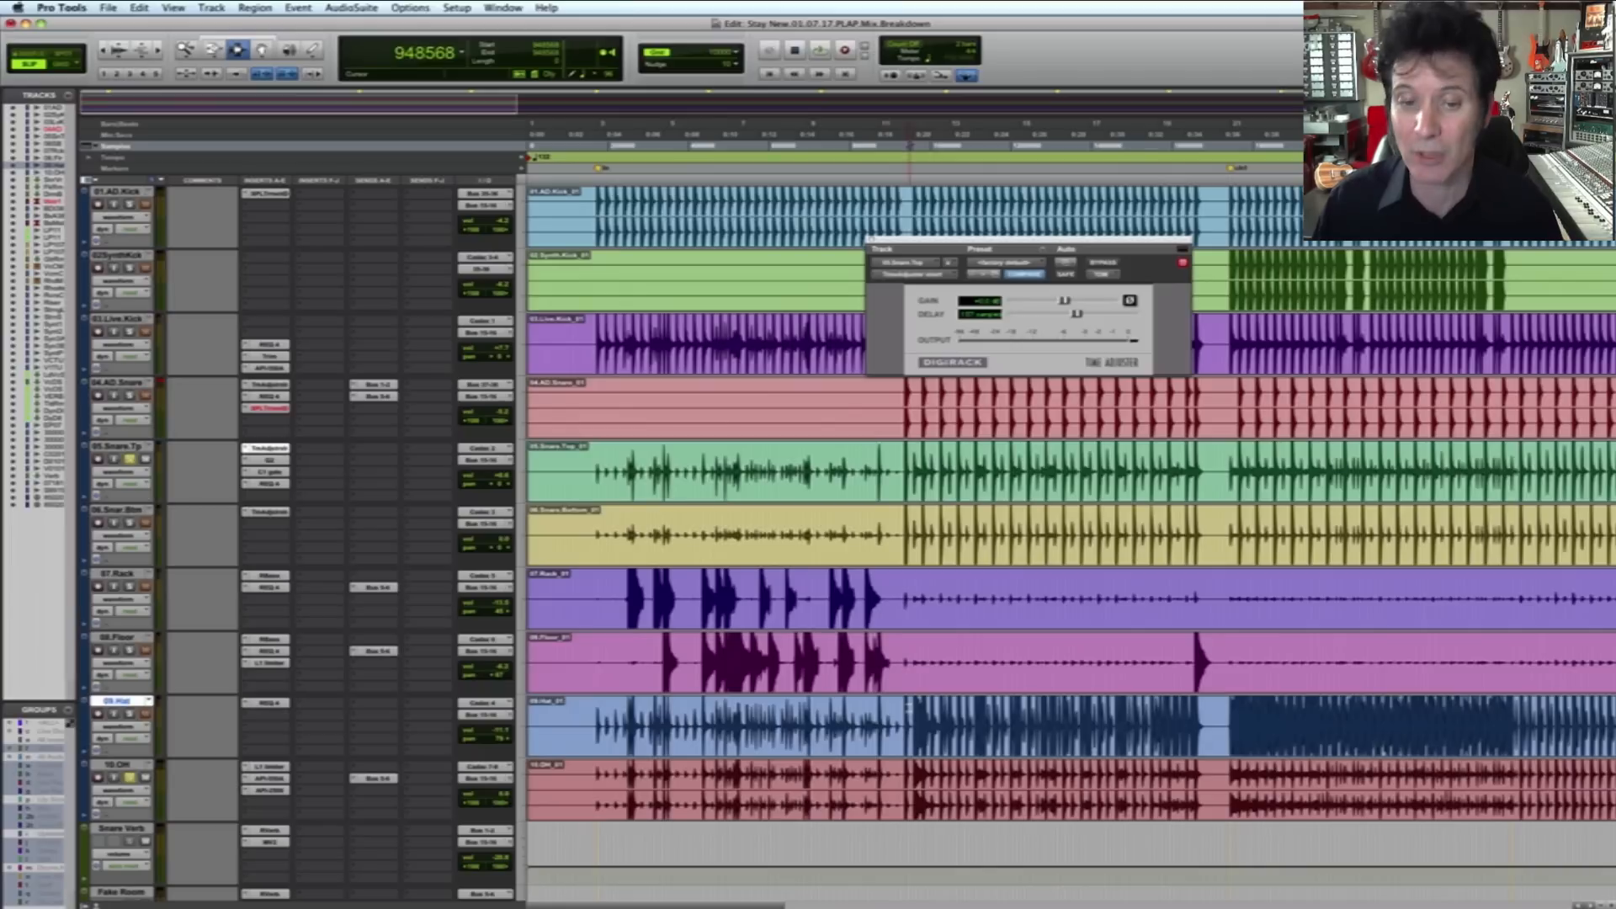
Step: Save the session and audition the snare top track with 10.OH, toggling the snare's solo and bypassing its TimeAdjuster
key(super+s)
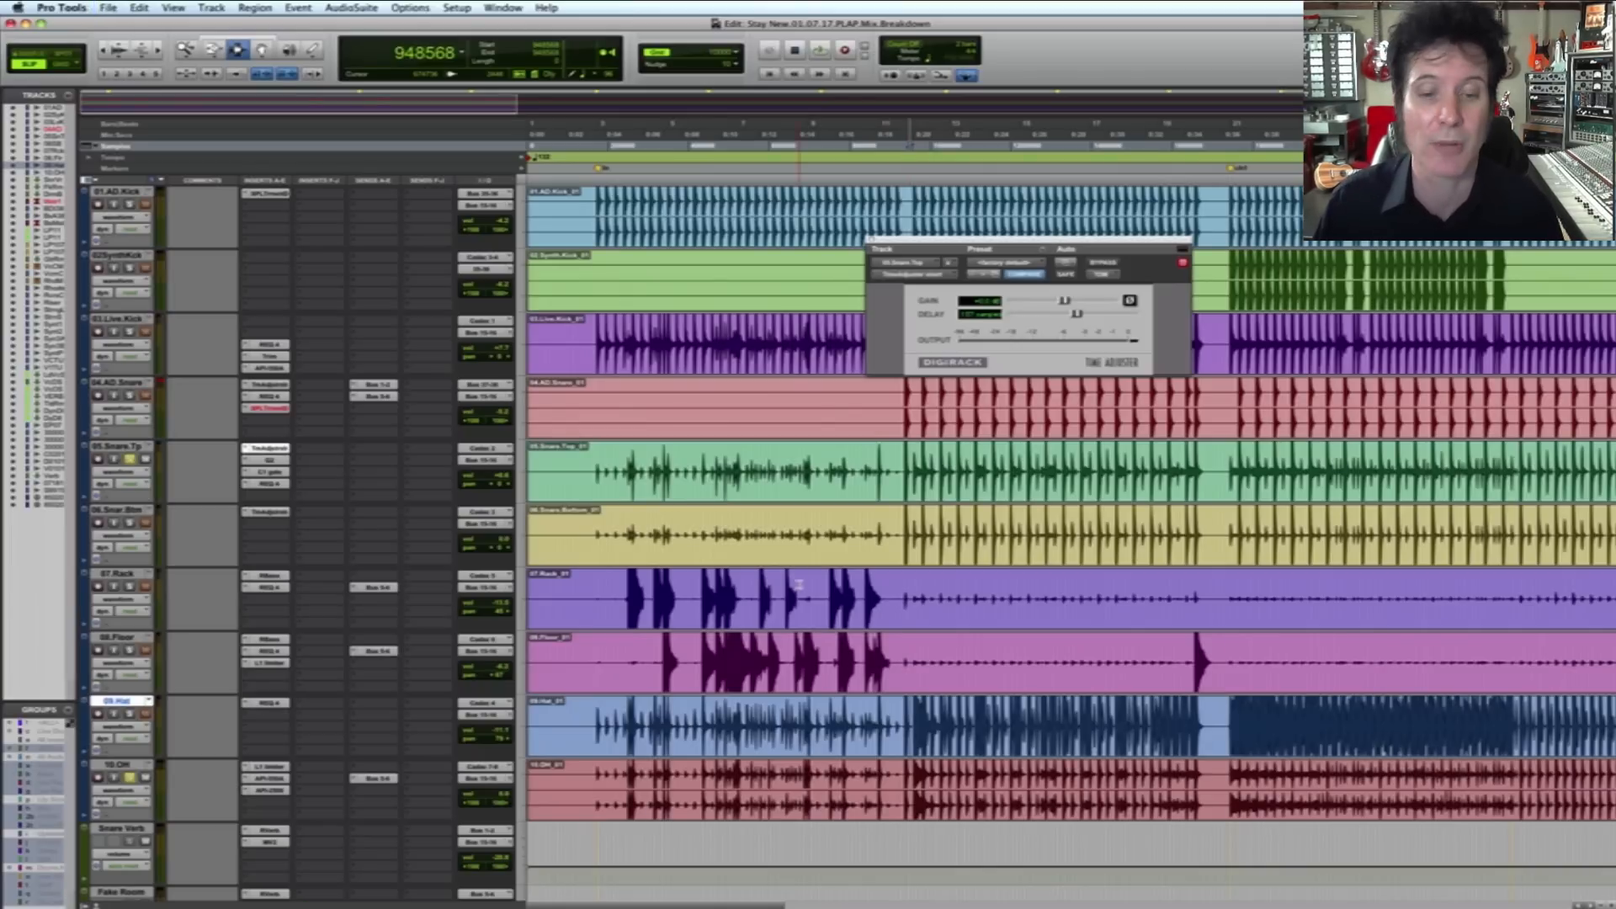
key(space)
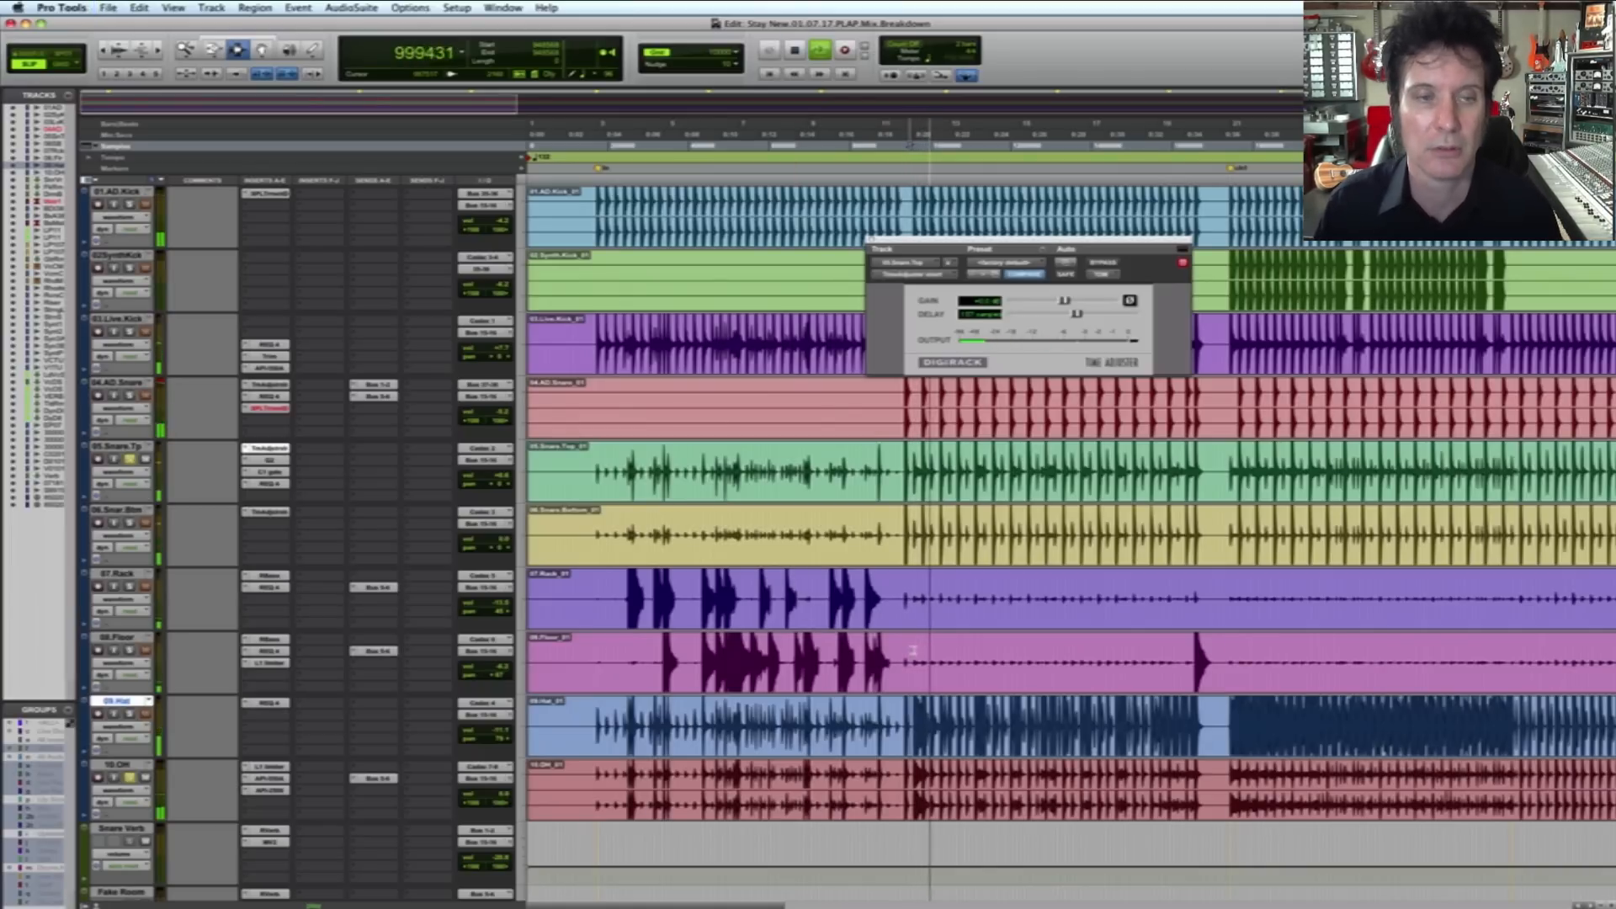
click(128, 459)
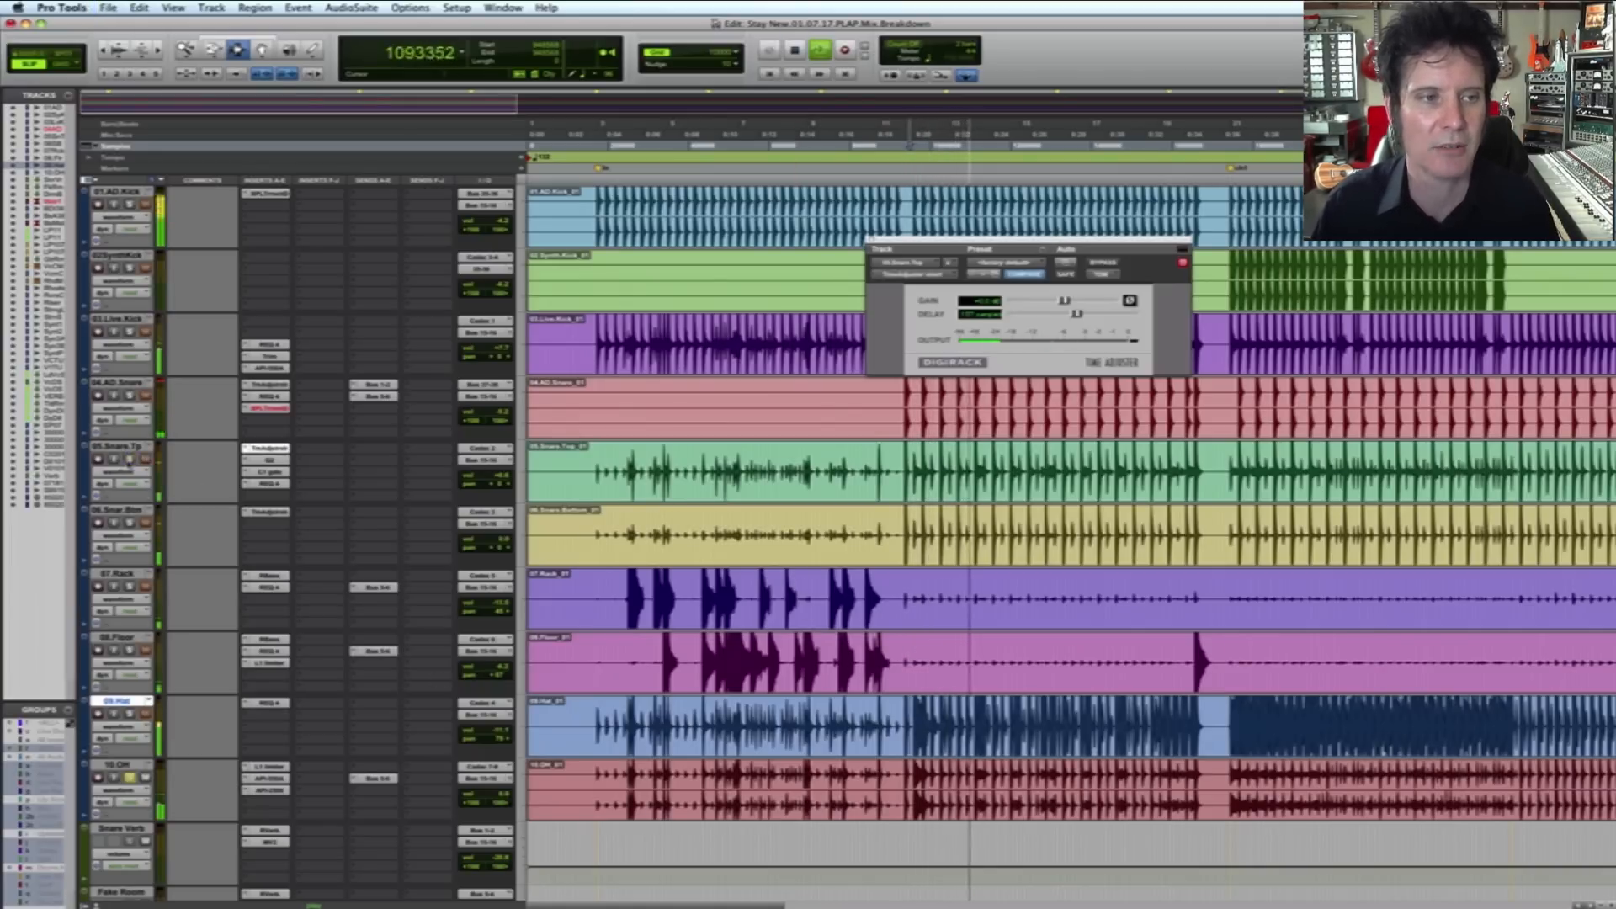
click(129, 459)
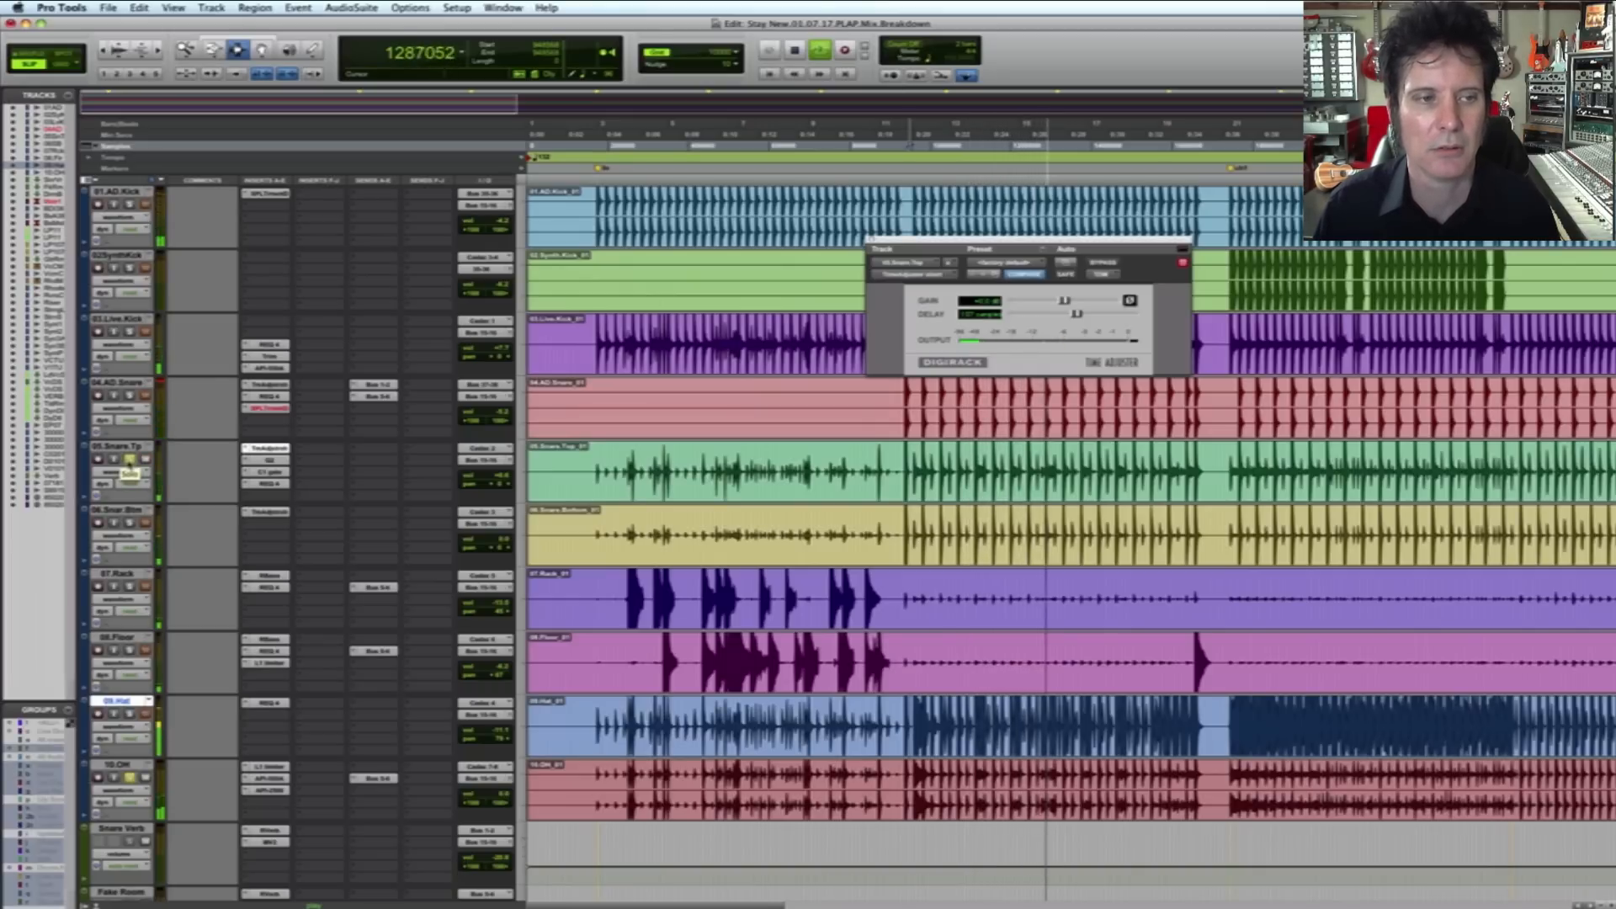
super+click(269, 450)
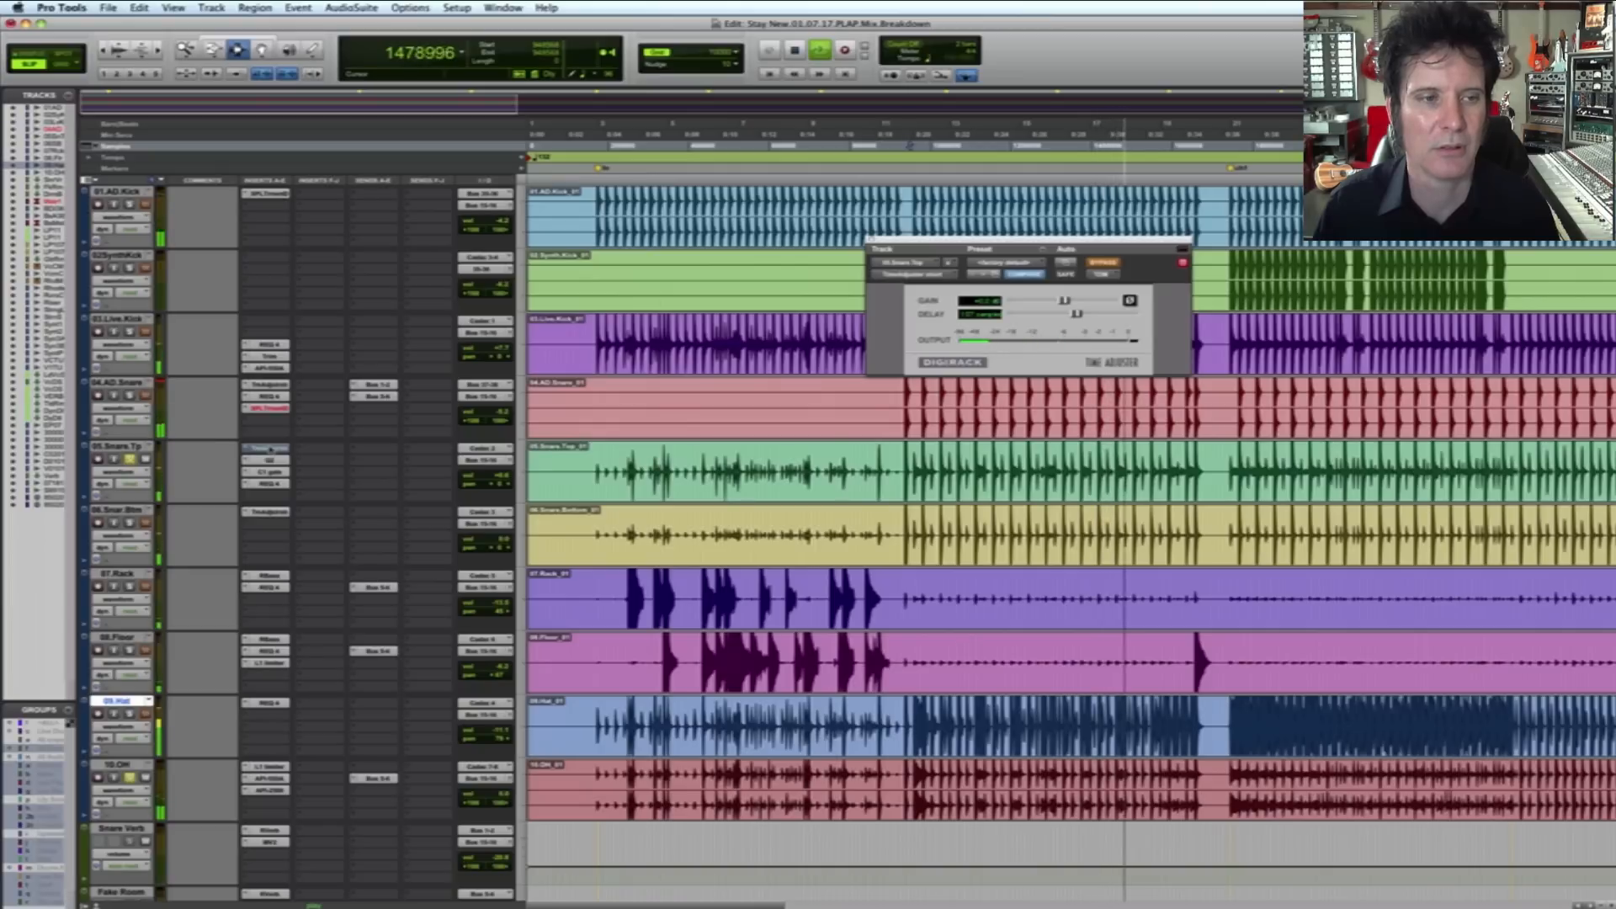
key(space)
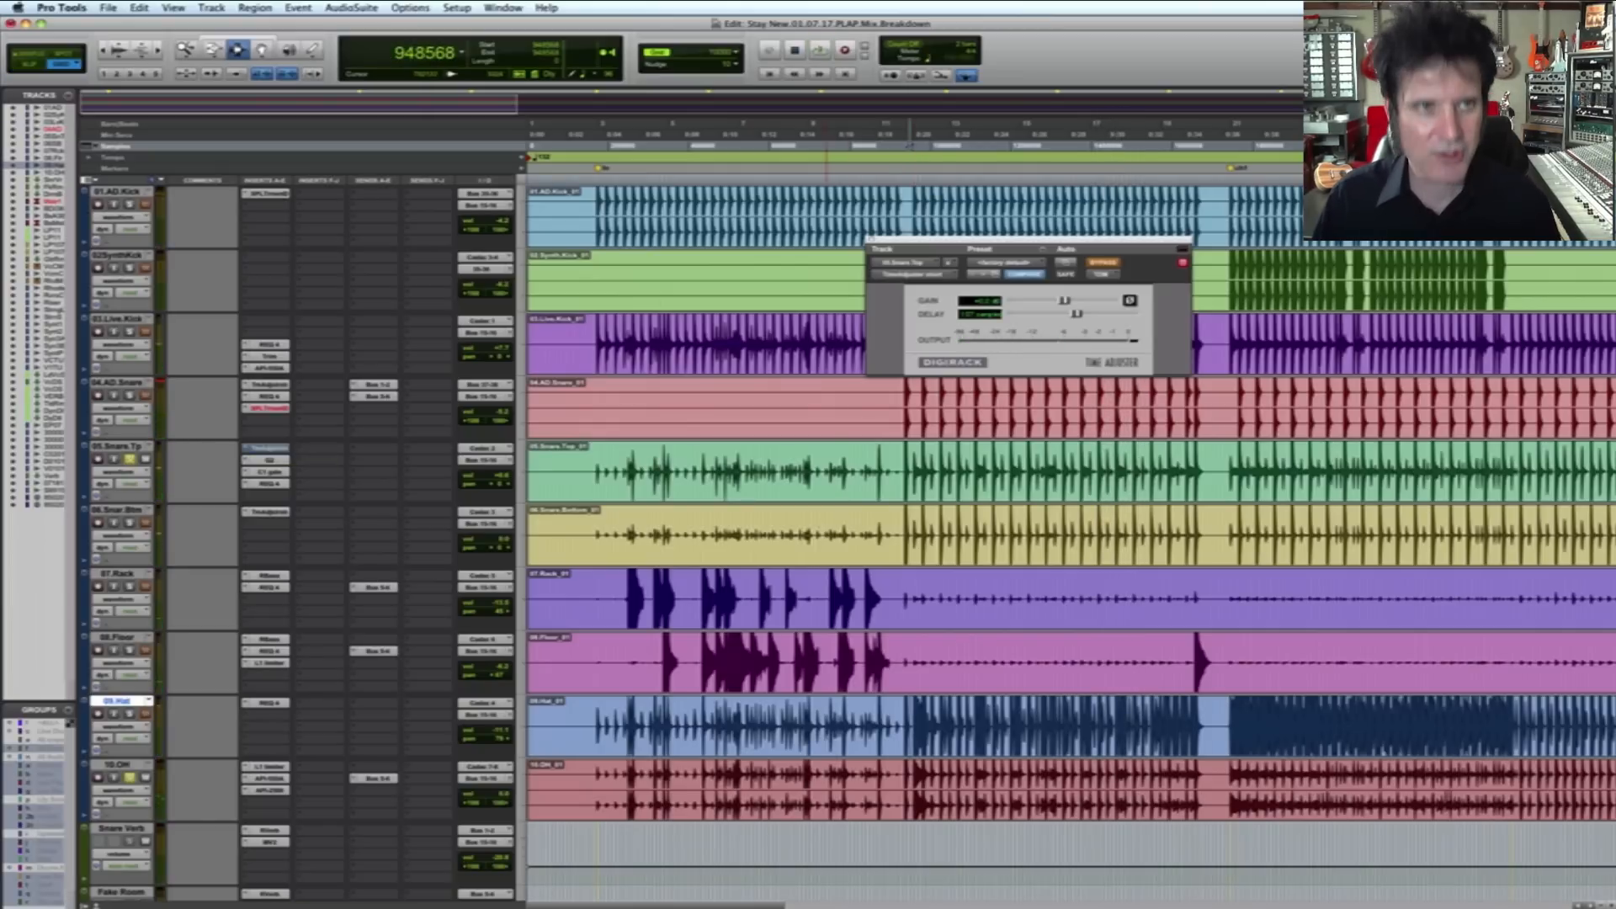
Step: Set the main time scale to Bars|Beats and select the four bars from bar 12 to bar 16 on 07.Rack
key(F5)
drag(852, 453, 1234, 463)
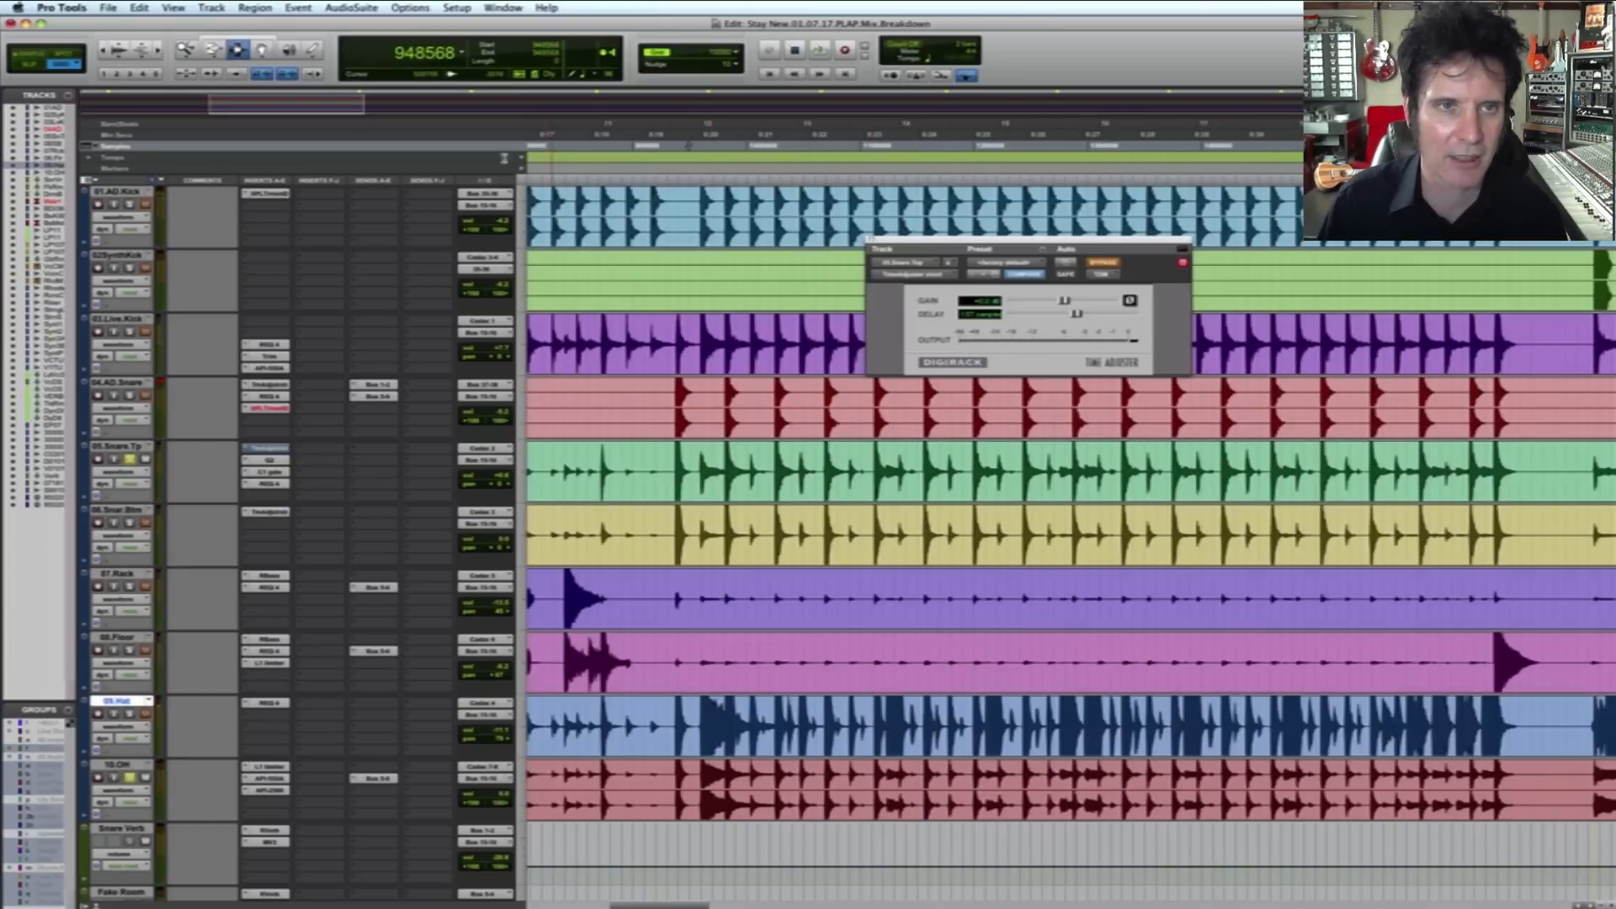
click(194, 124)
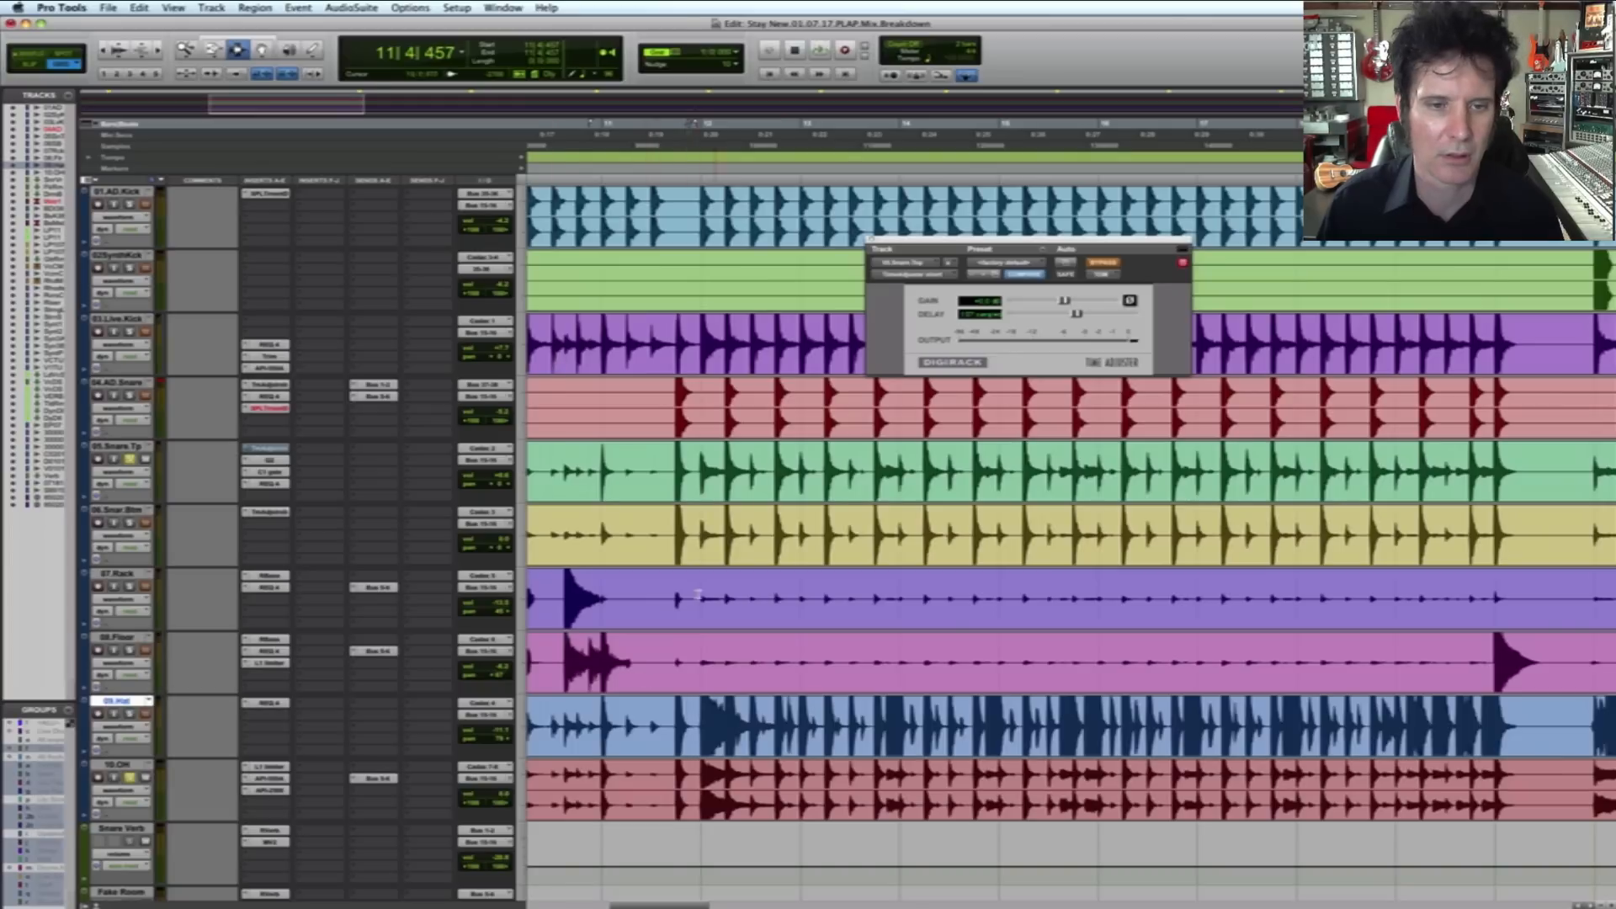
click(700, 594)
drag(986, 618, 1097, 633)
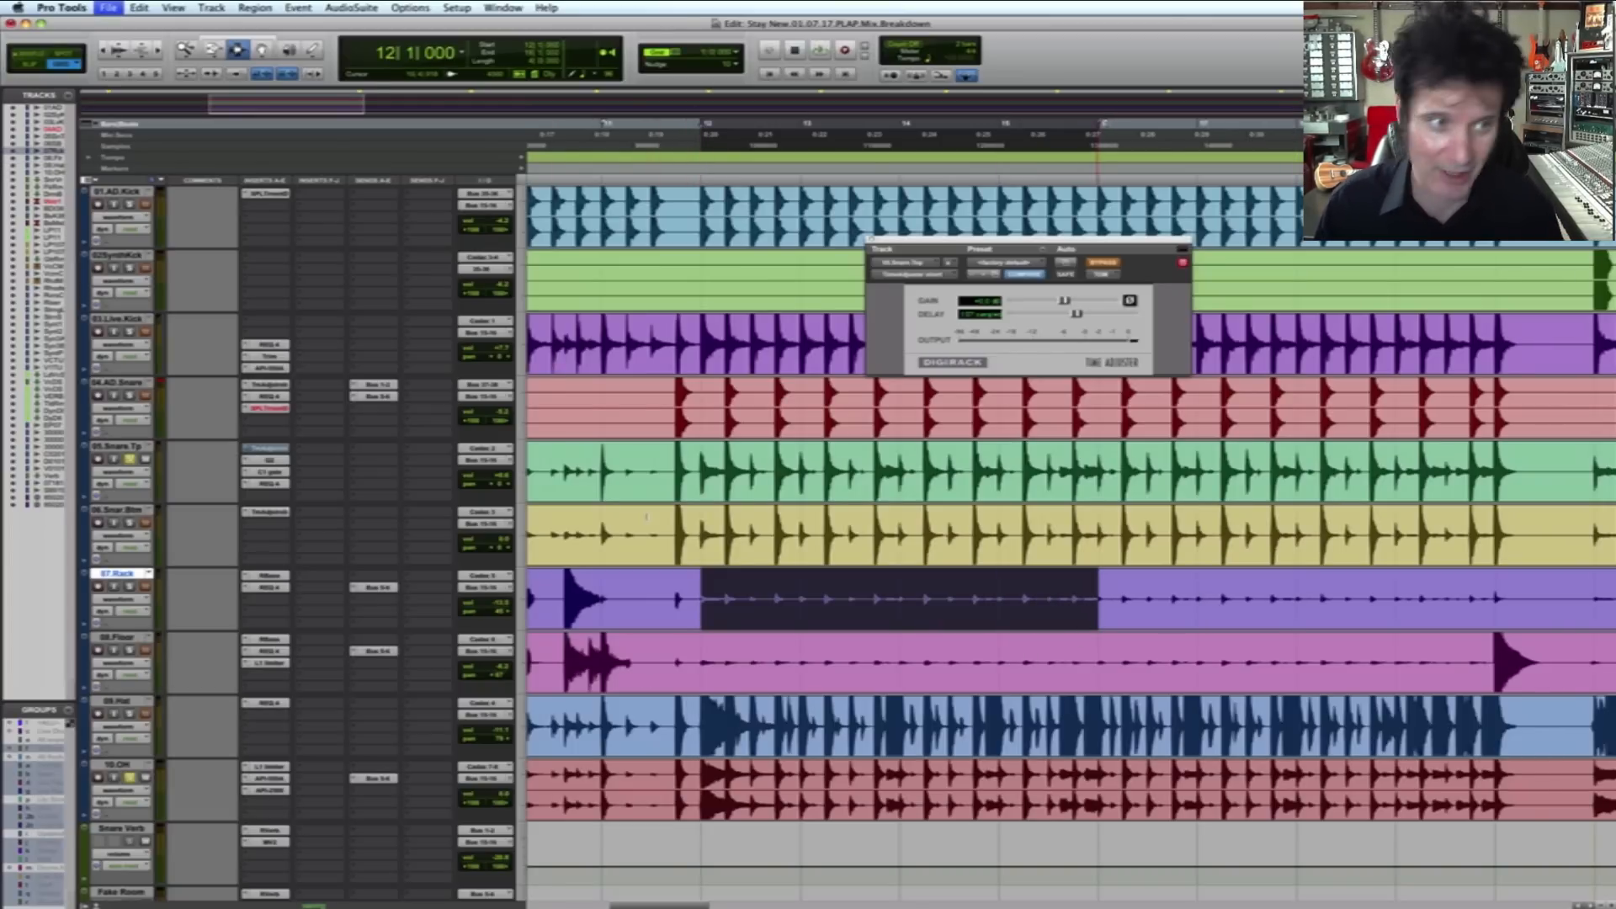
Step: Reactivate TimeAdjuster on the snare top track and compare the loop with it active and bypassed, leaving it active
super+click(281, 450)
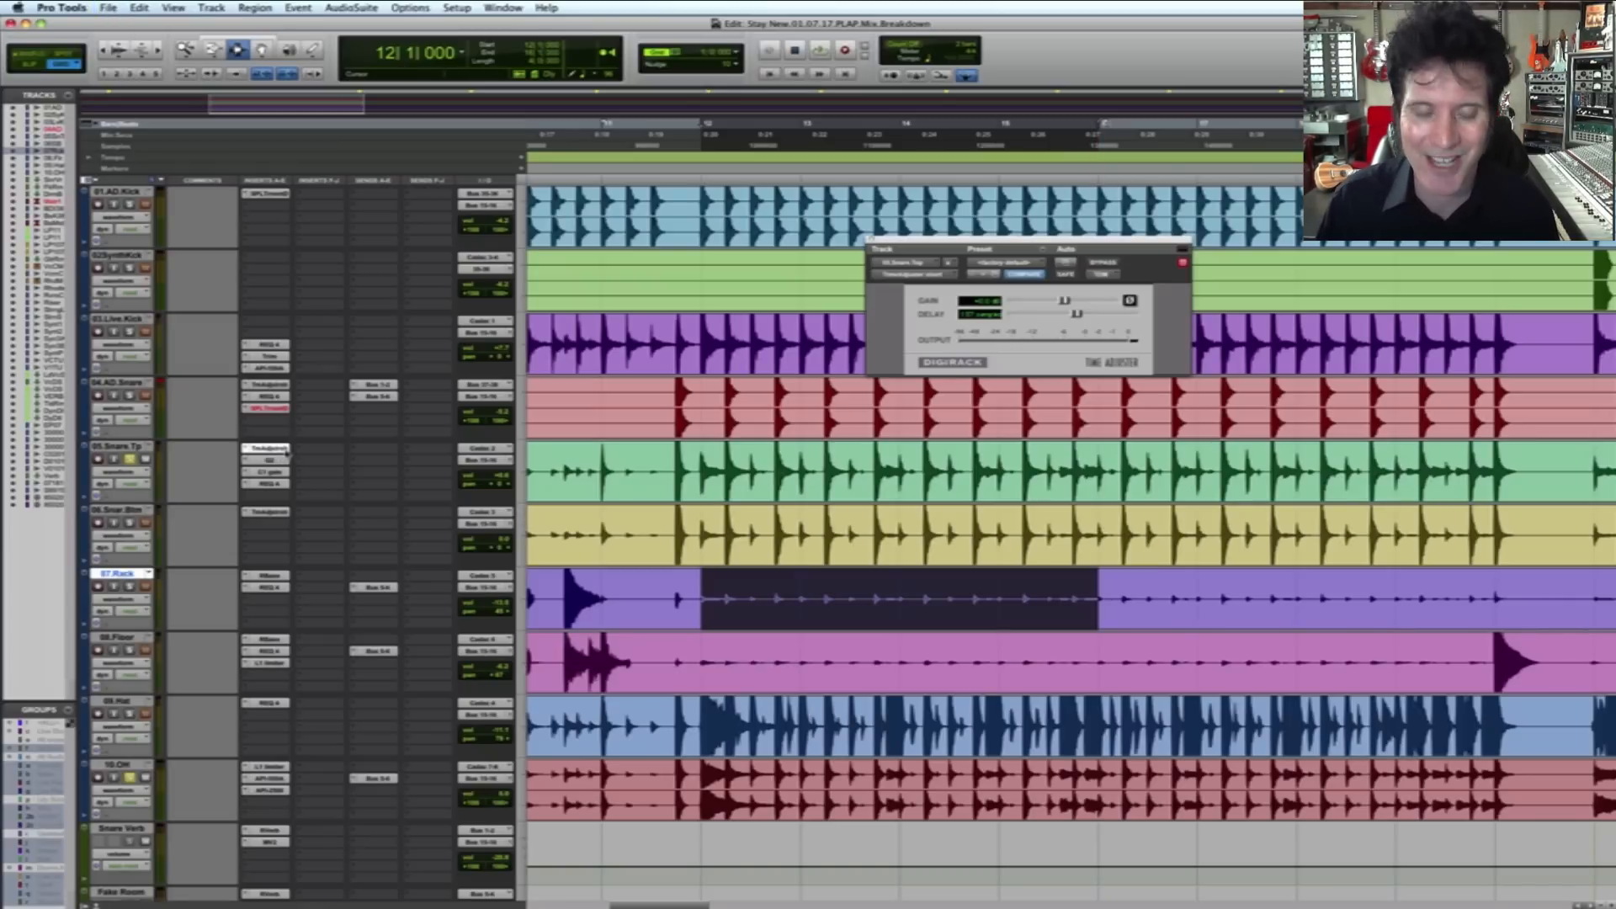
key(space)
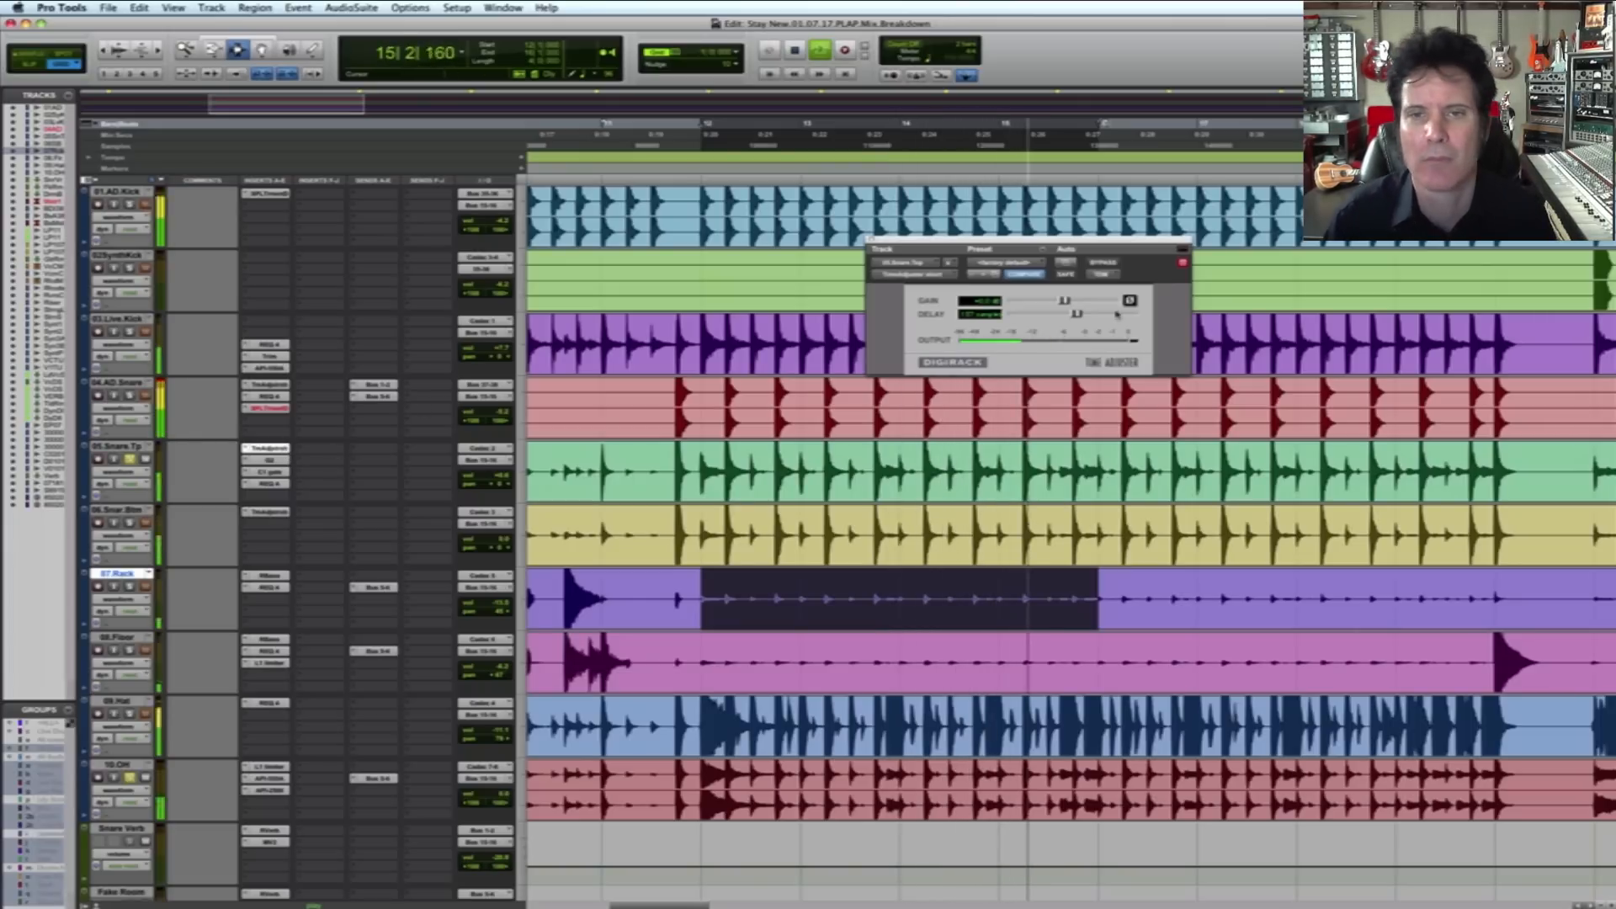
super+click(281, 450)
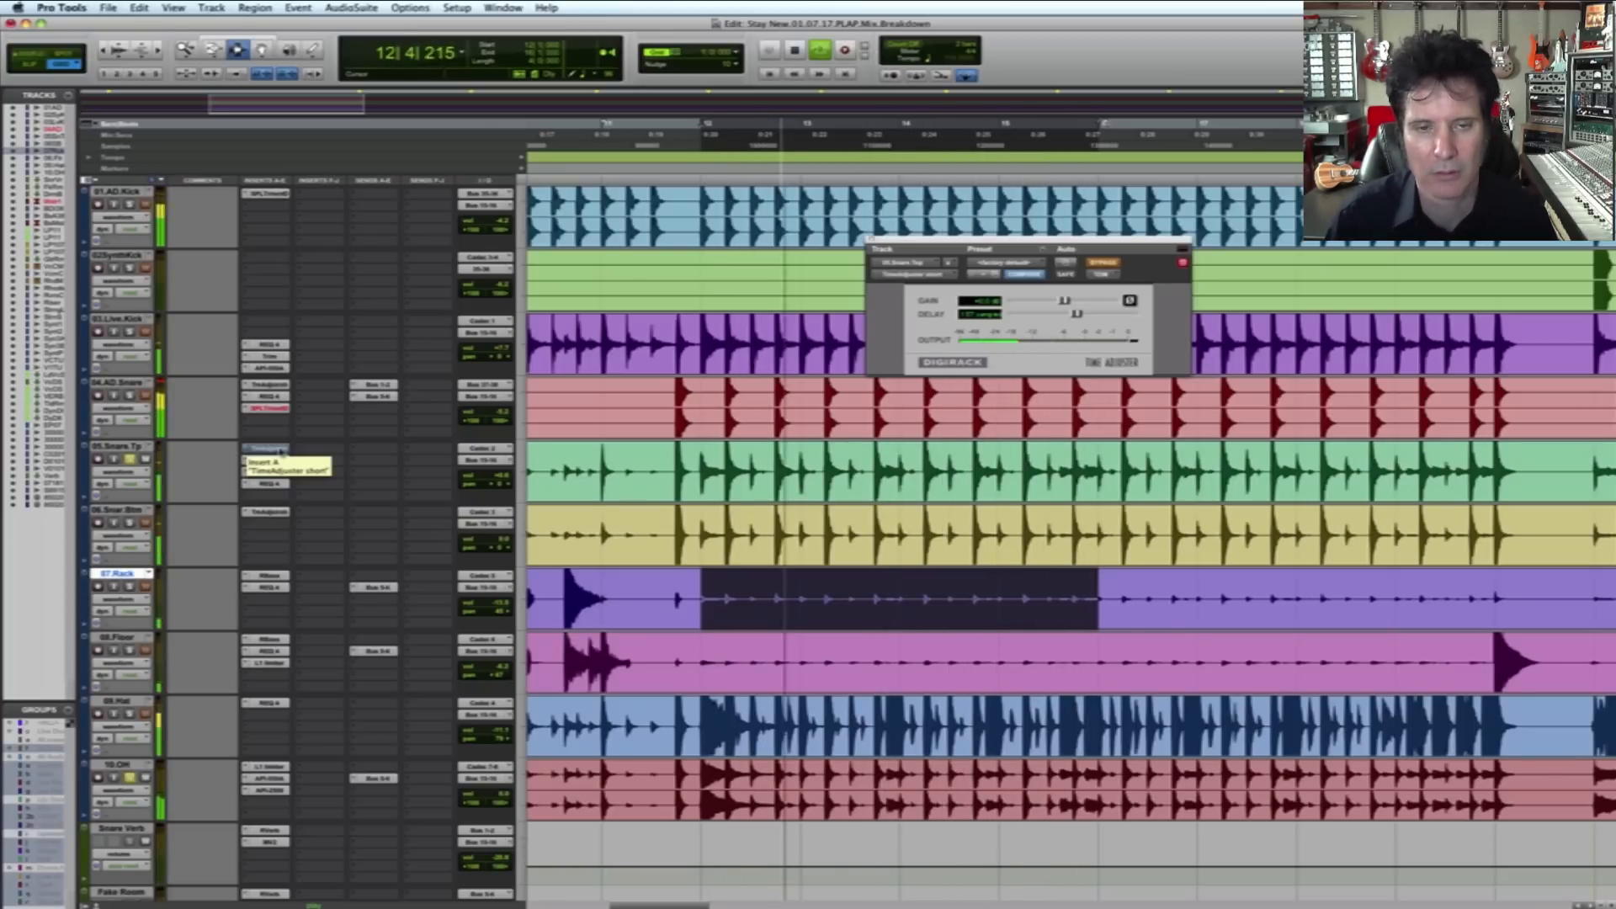
super+click(281, 452)
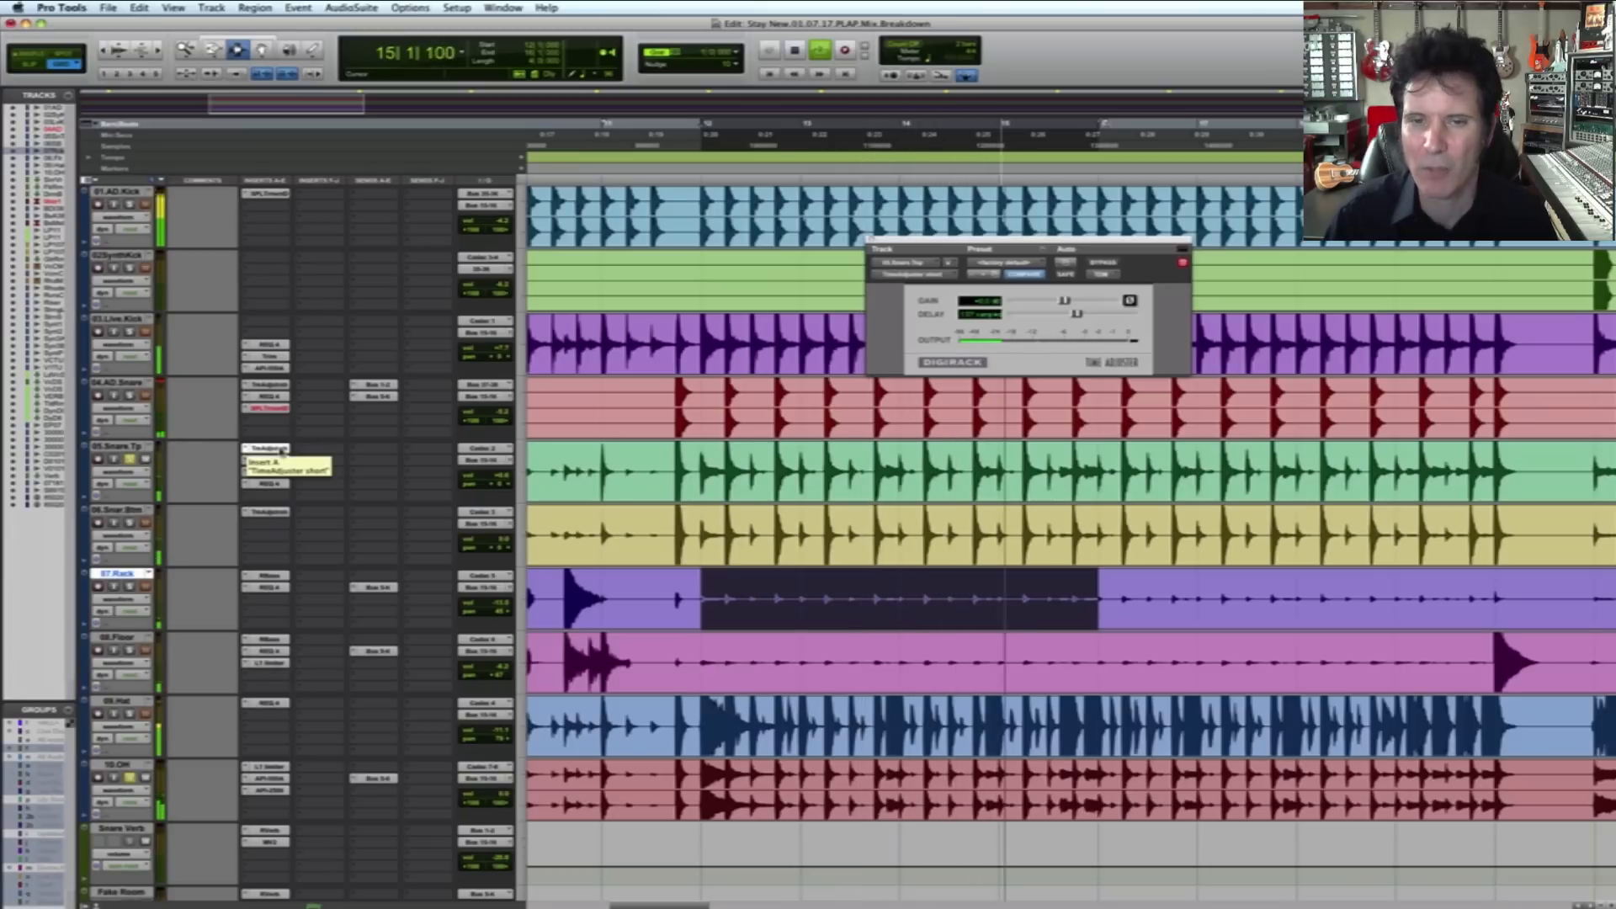
key(space)
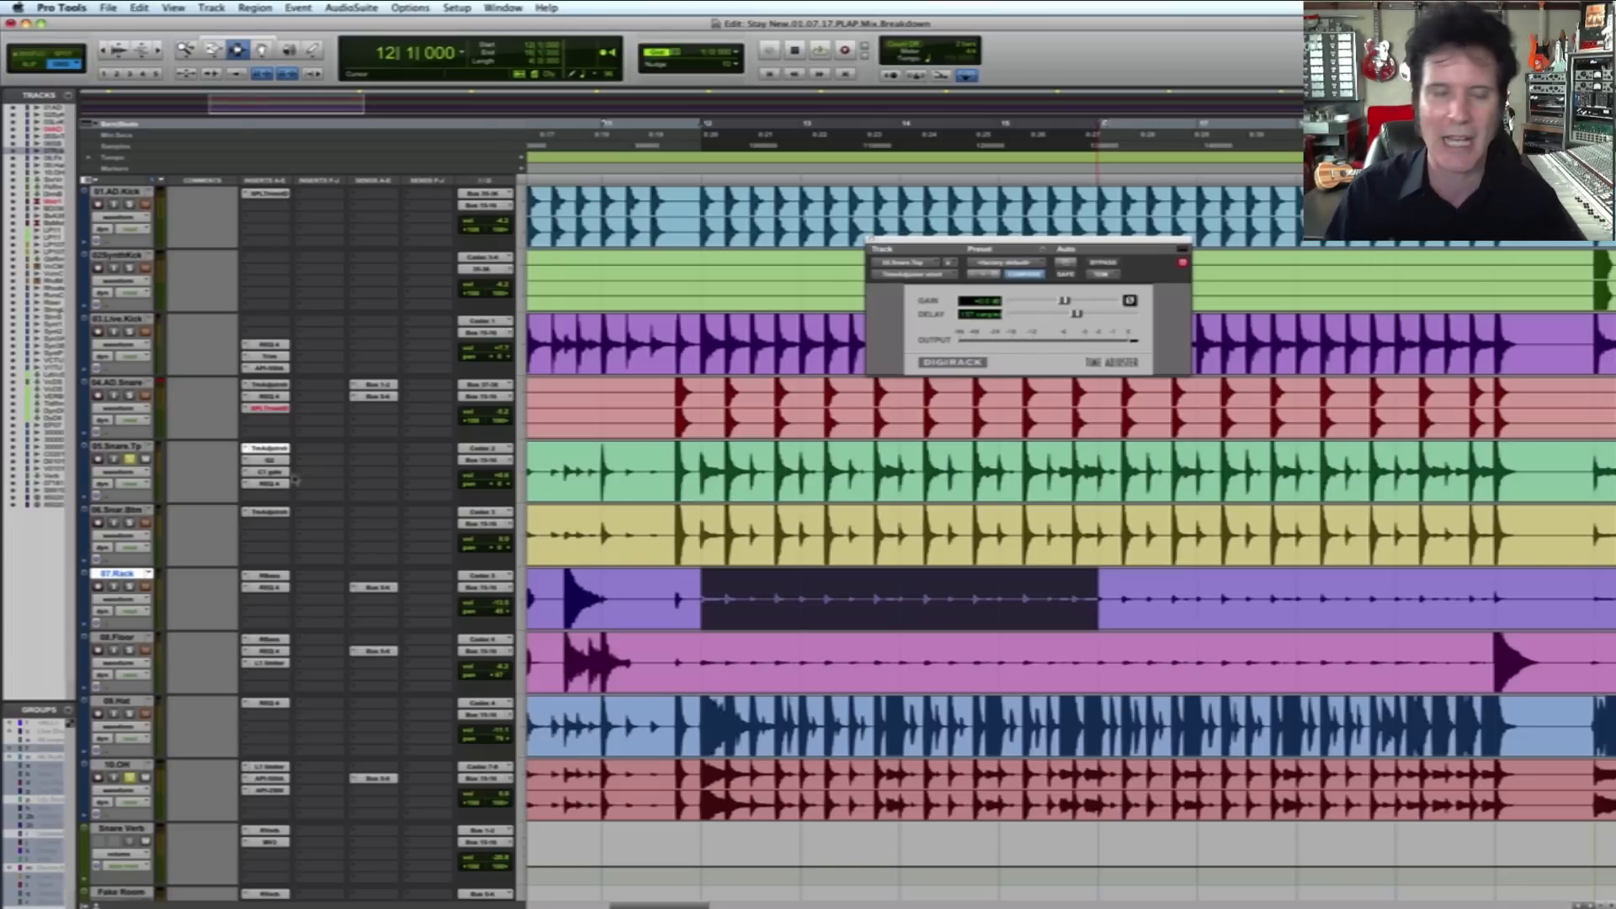
Step: Compare the loop with TimeAdjuster bypassed and active on both the snare top and snare bottom tracks, saving the session before and after
key(super+s)
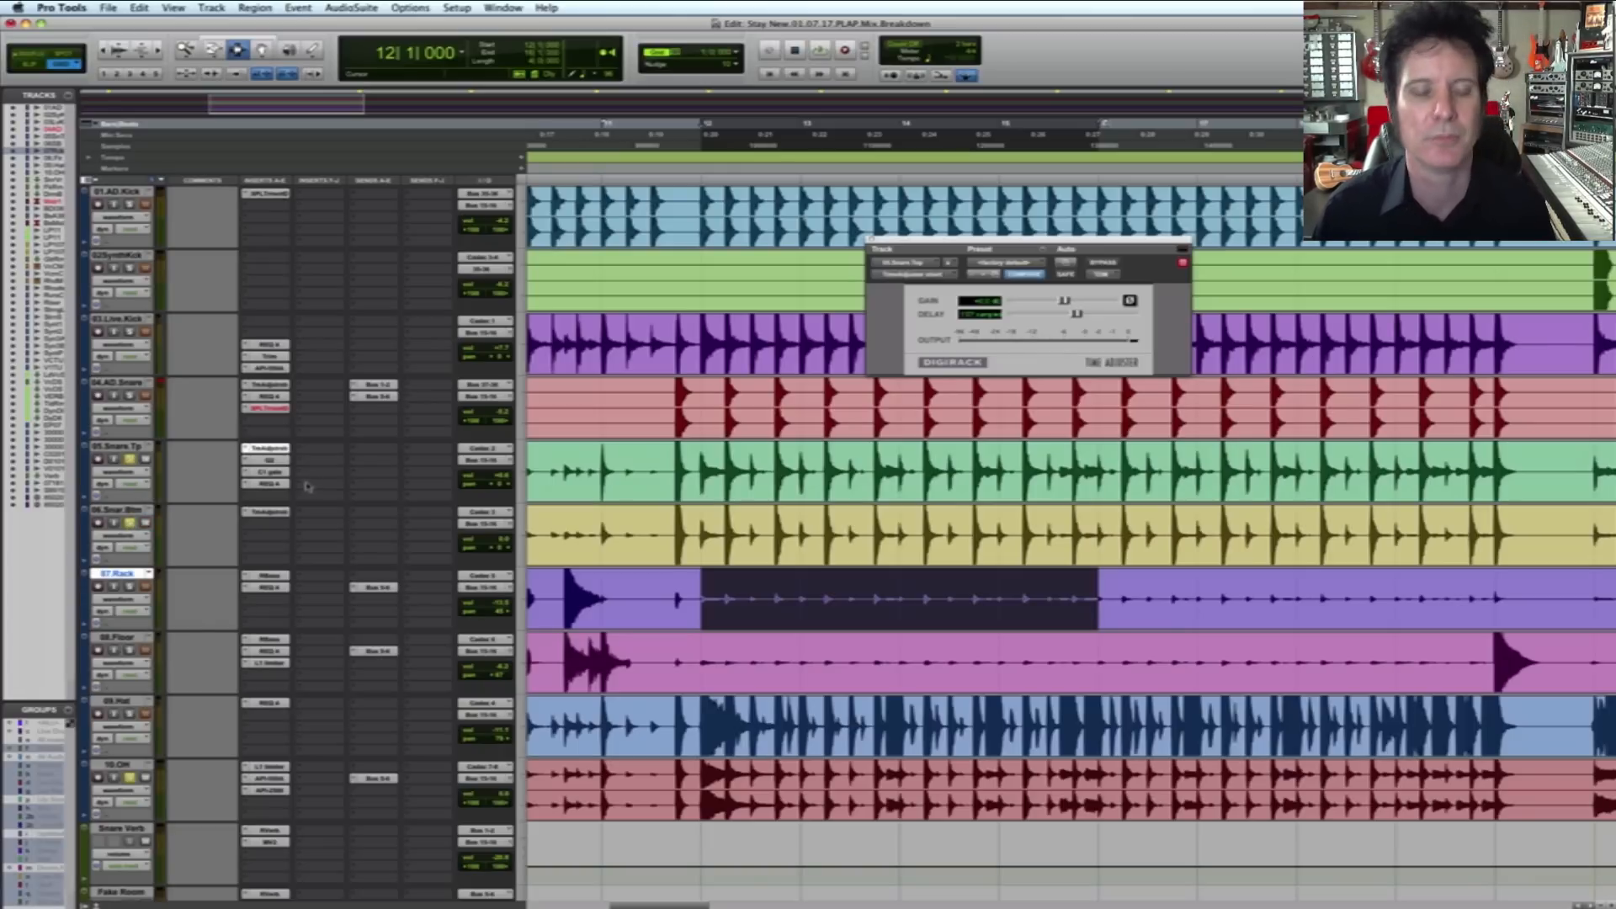
key(space)
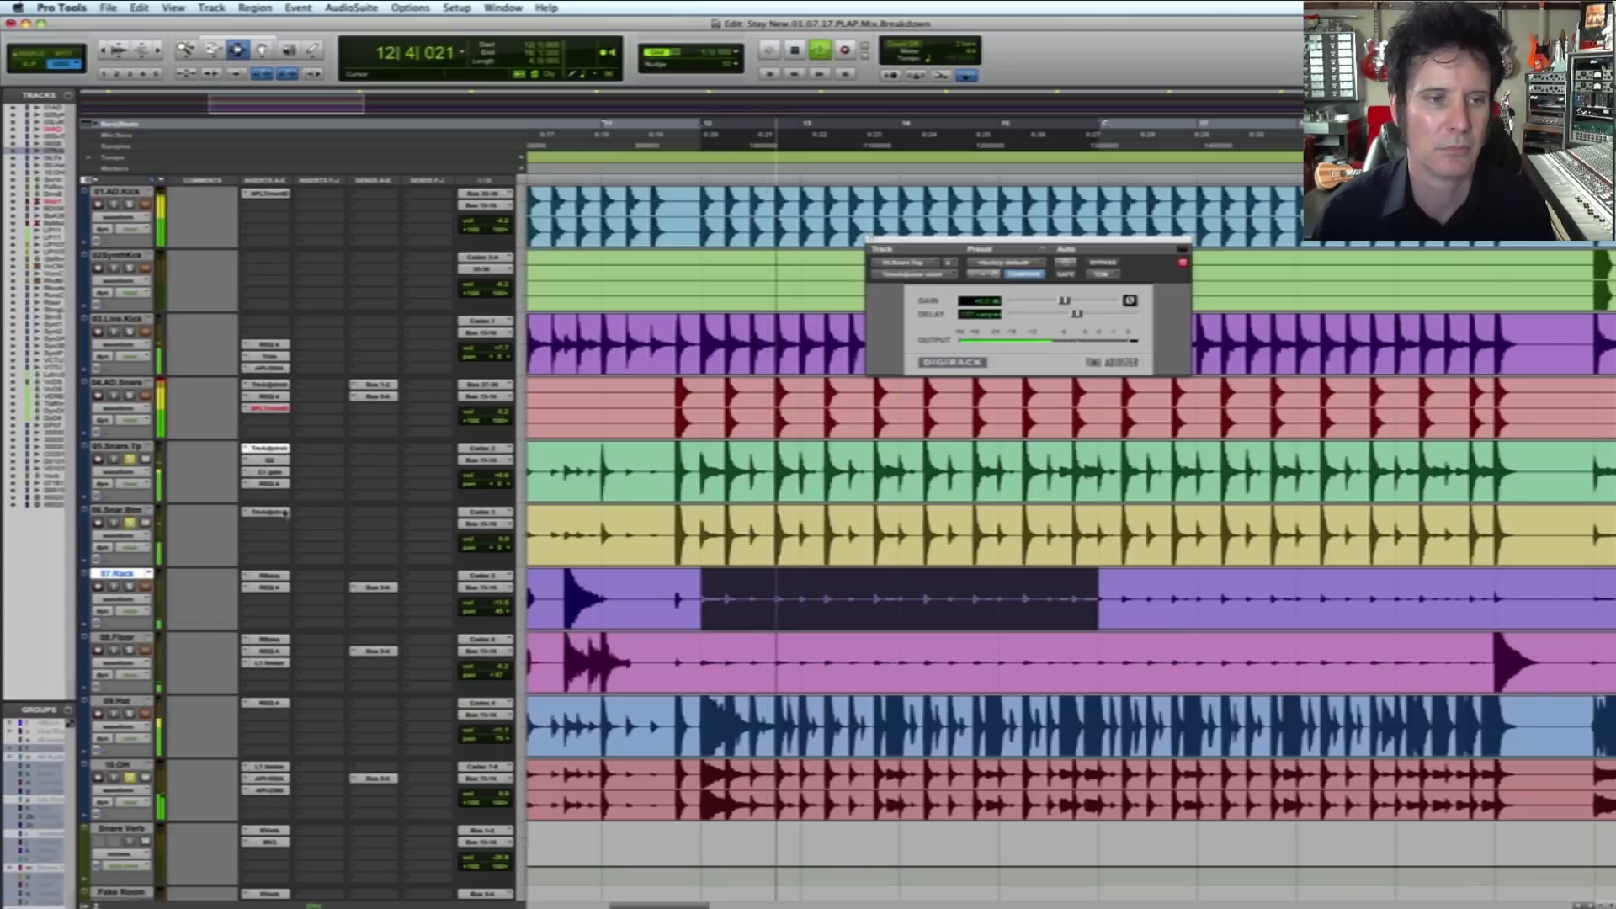
super+click(285, 512)
super+click(279, 451)
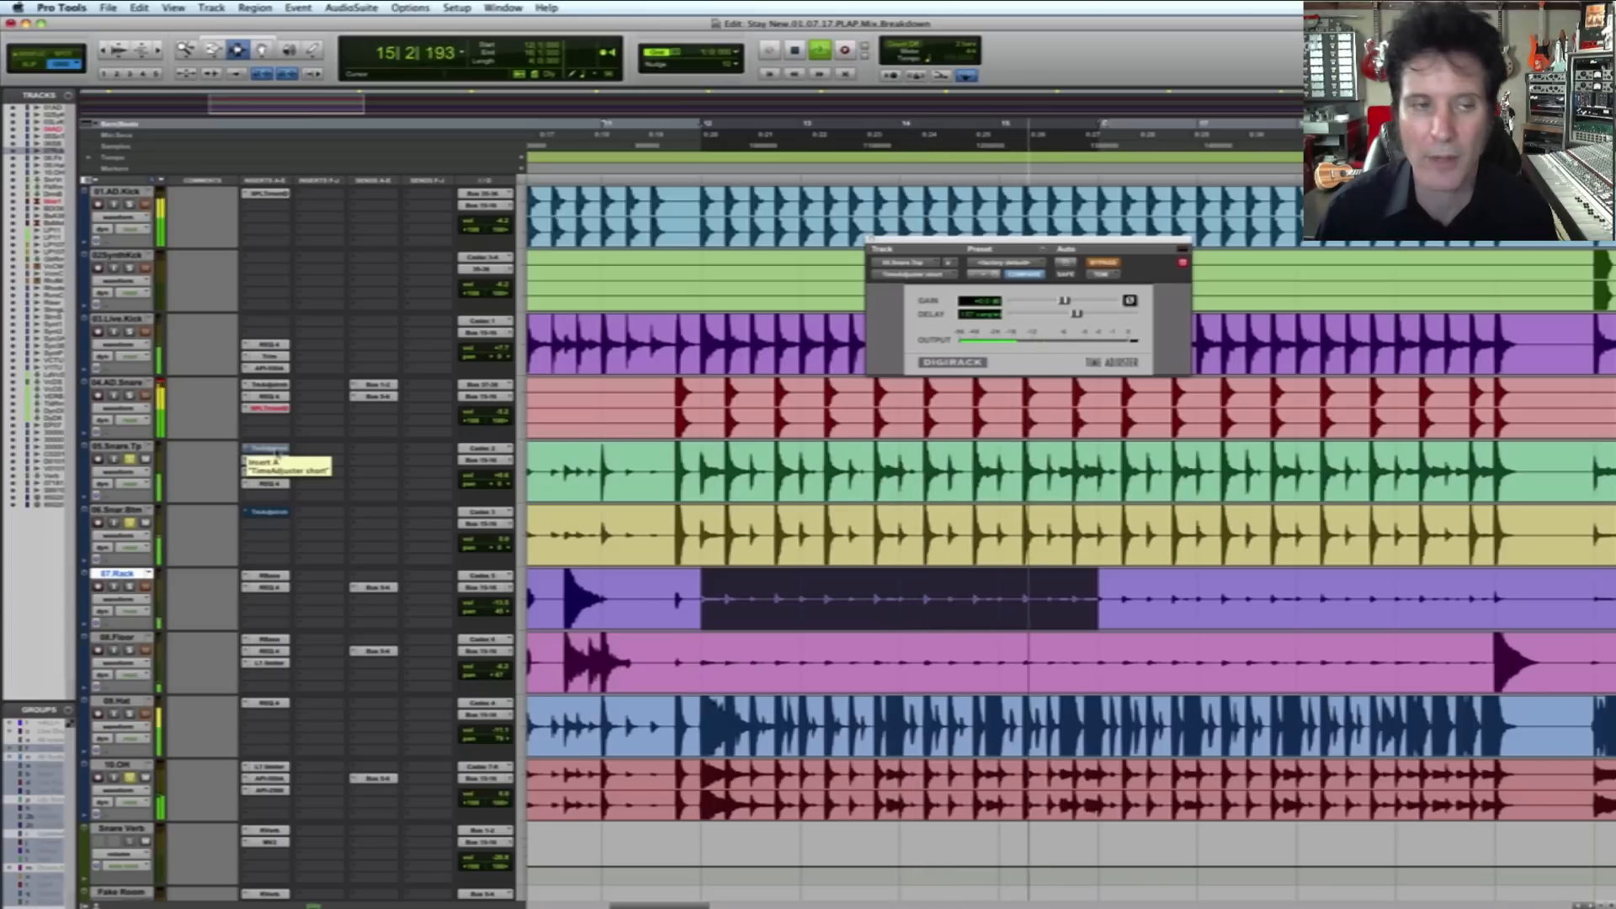
super+click(276, 450)
super+click(281, 512)
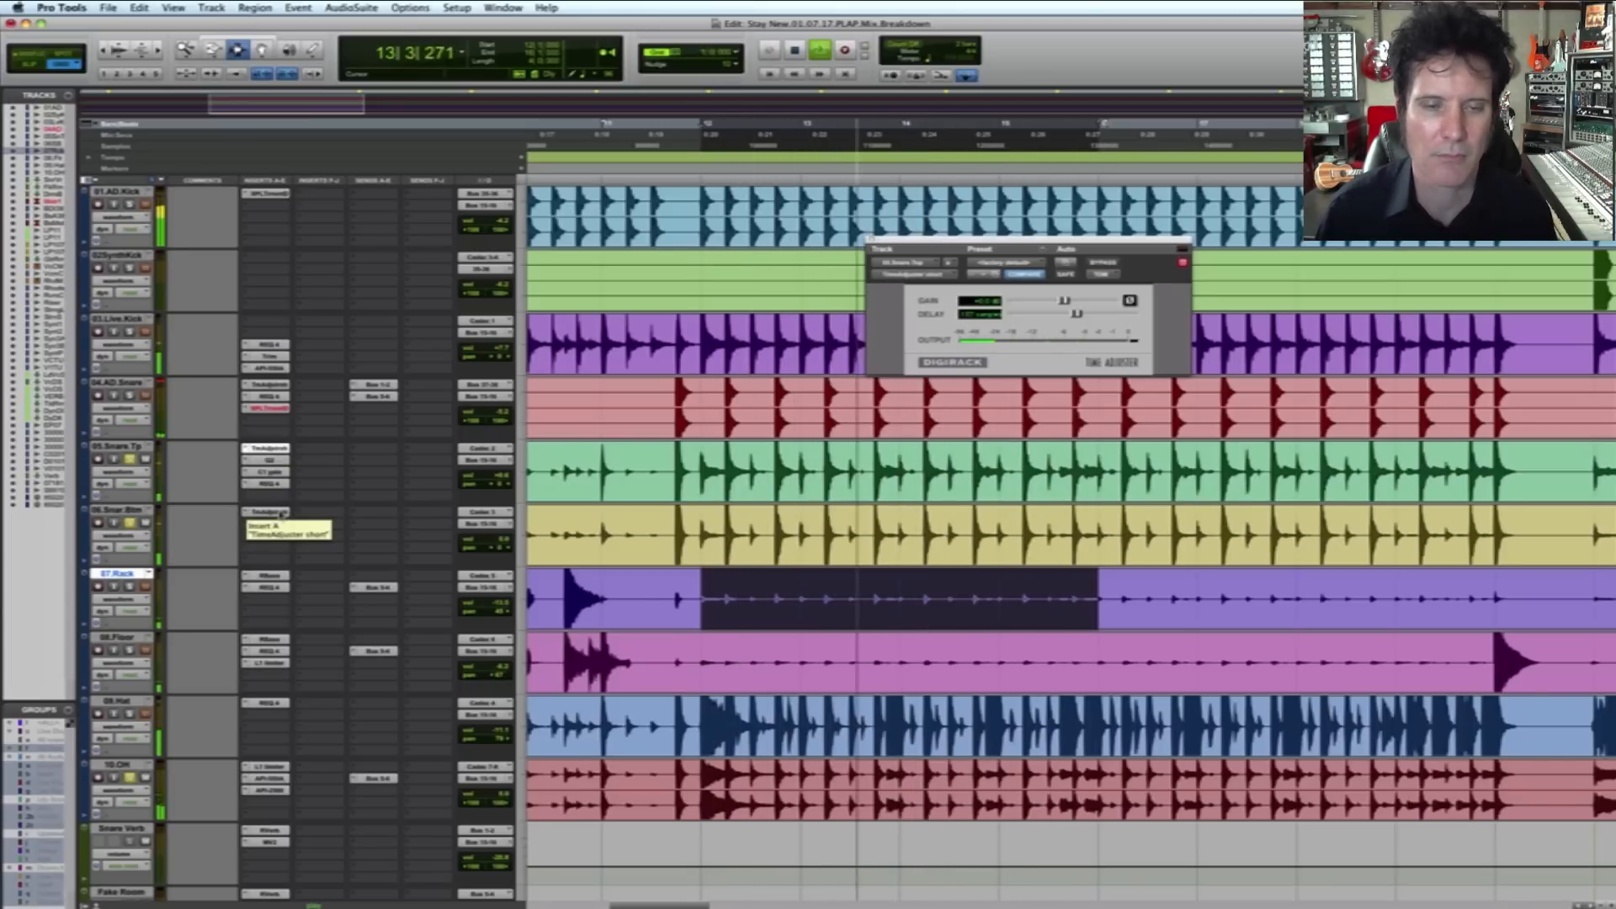
key(space)
key(super+s)
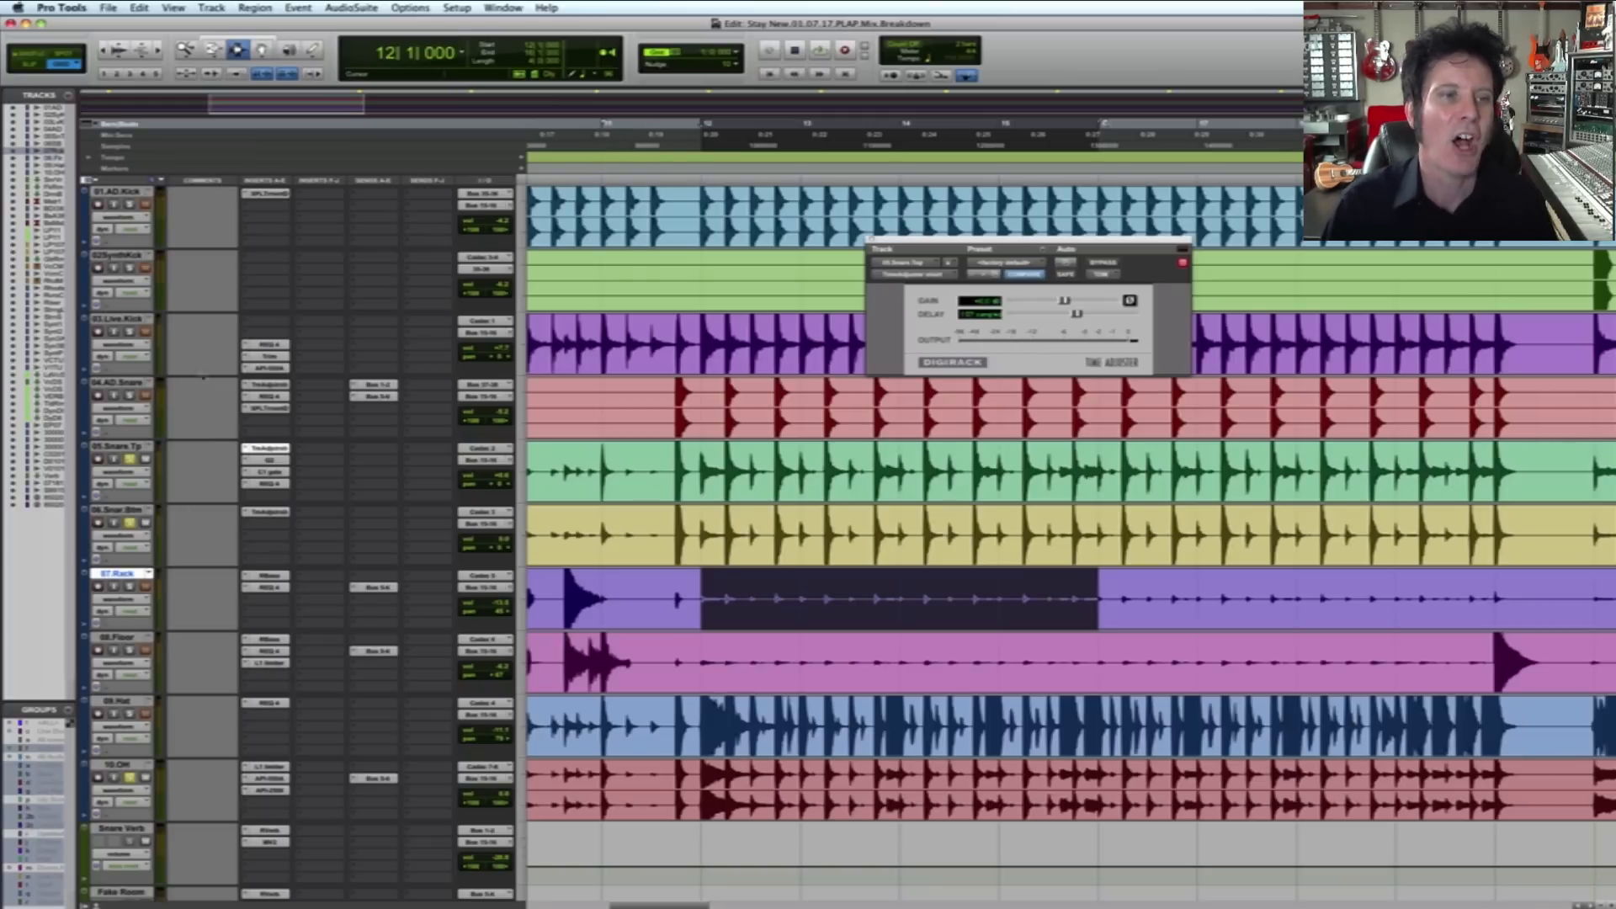
Step: Take the snare bottom track out of solo and play the loop with the snare top track's Q10 equalizer open
click(128, 459)
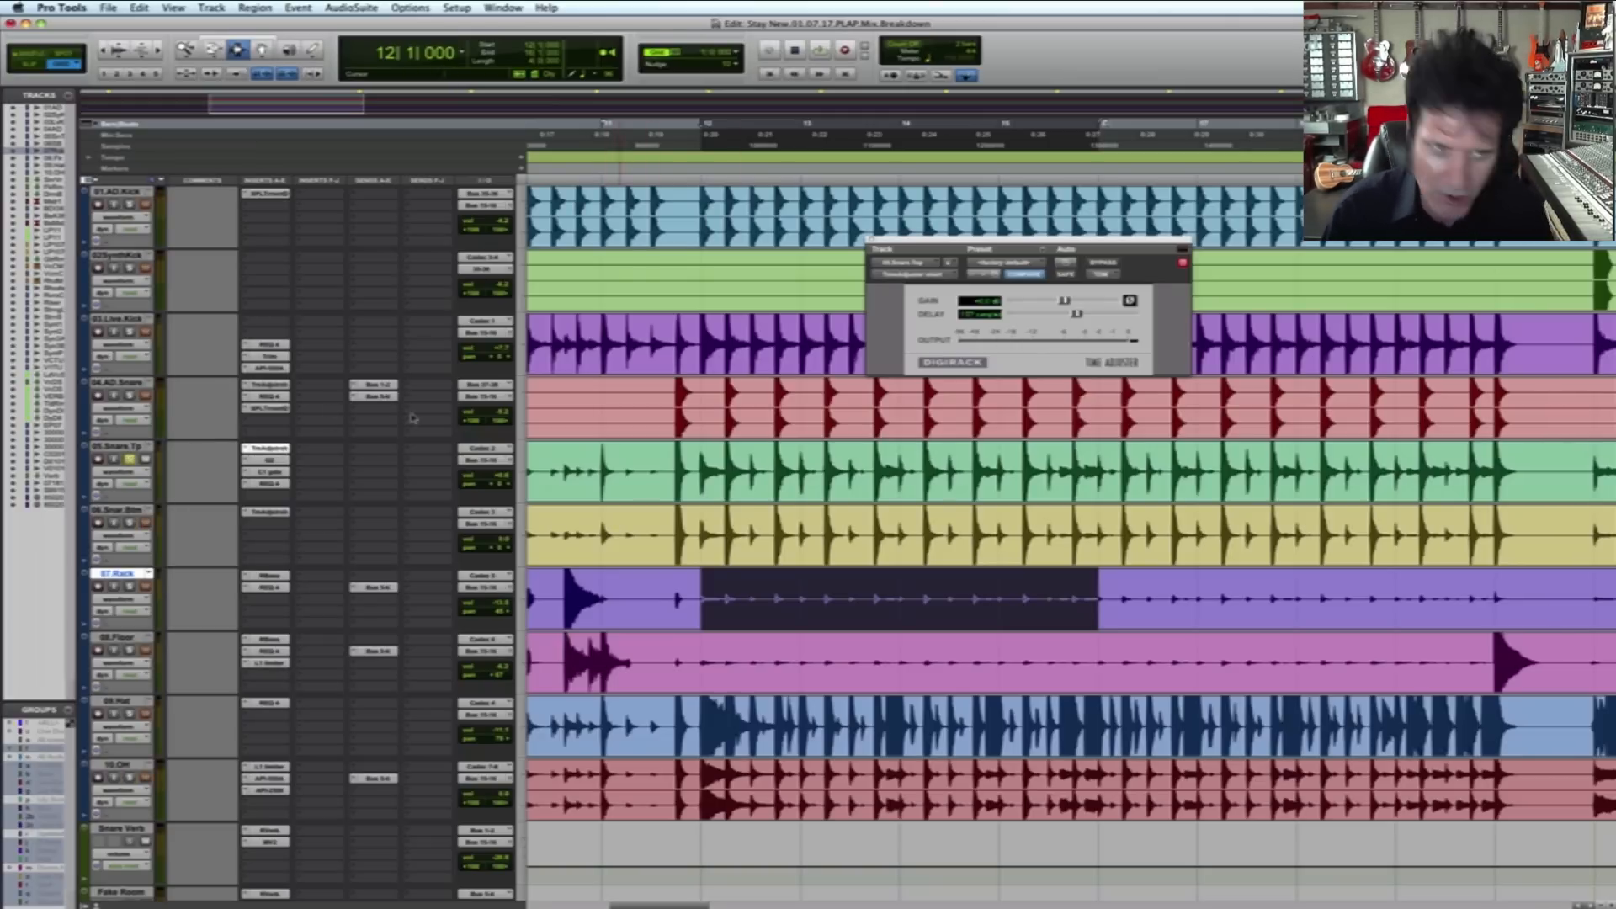
click(271, 461)
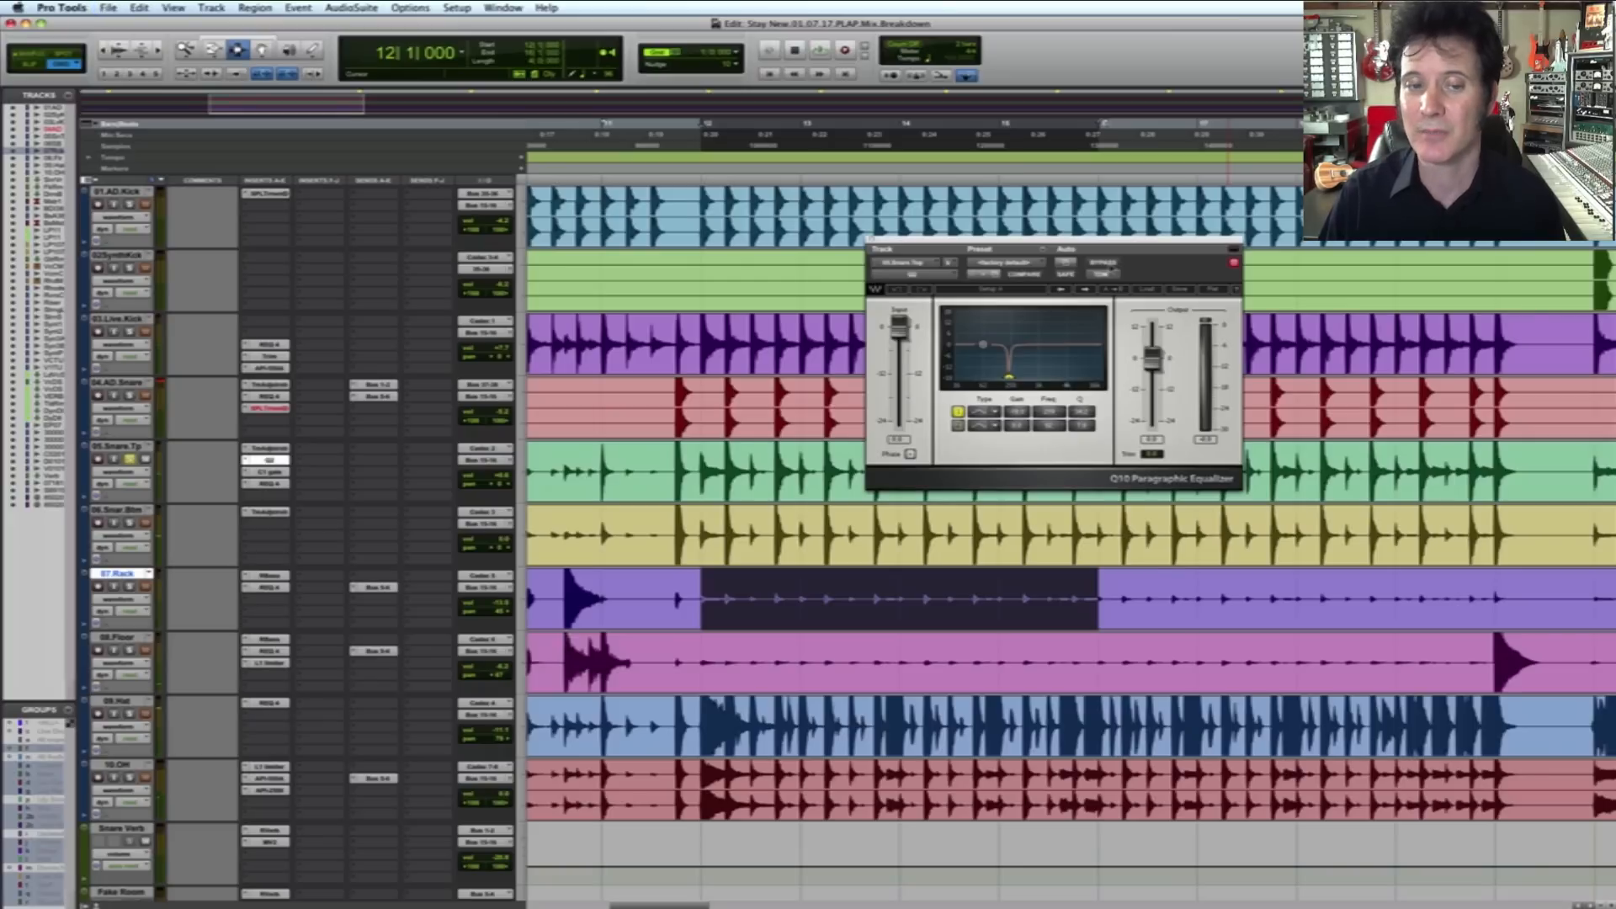
key(space)
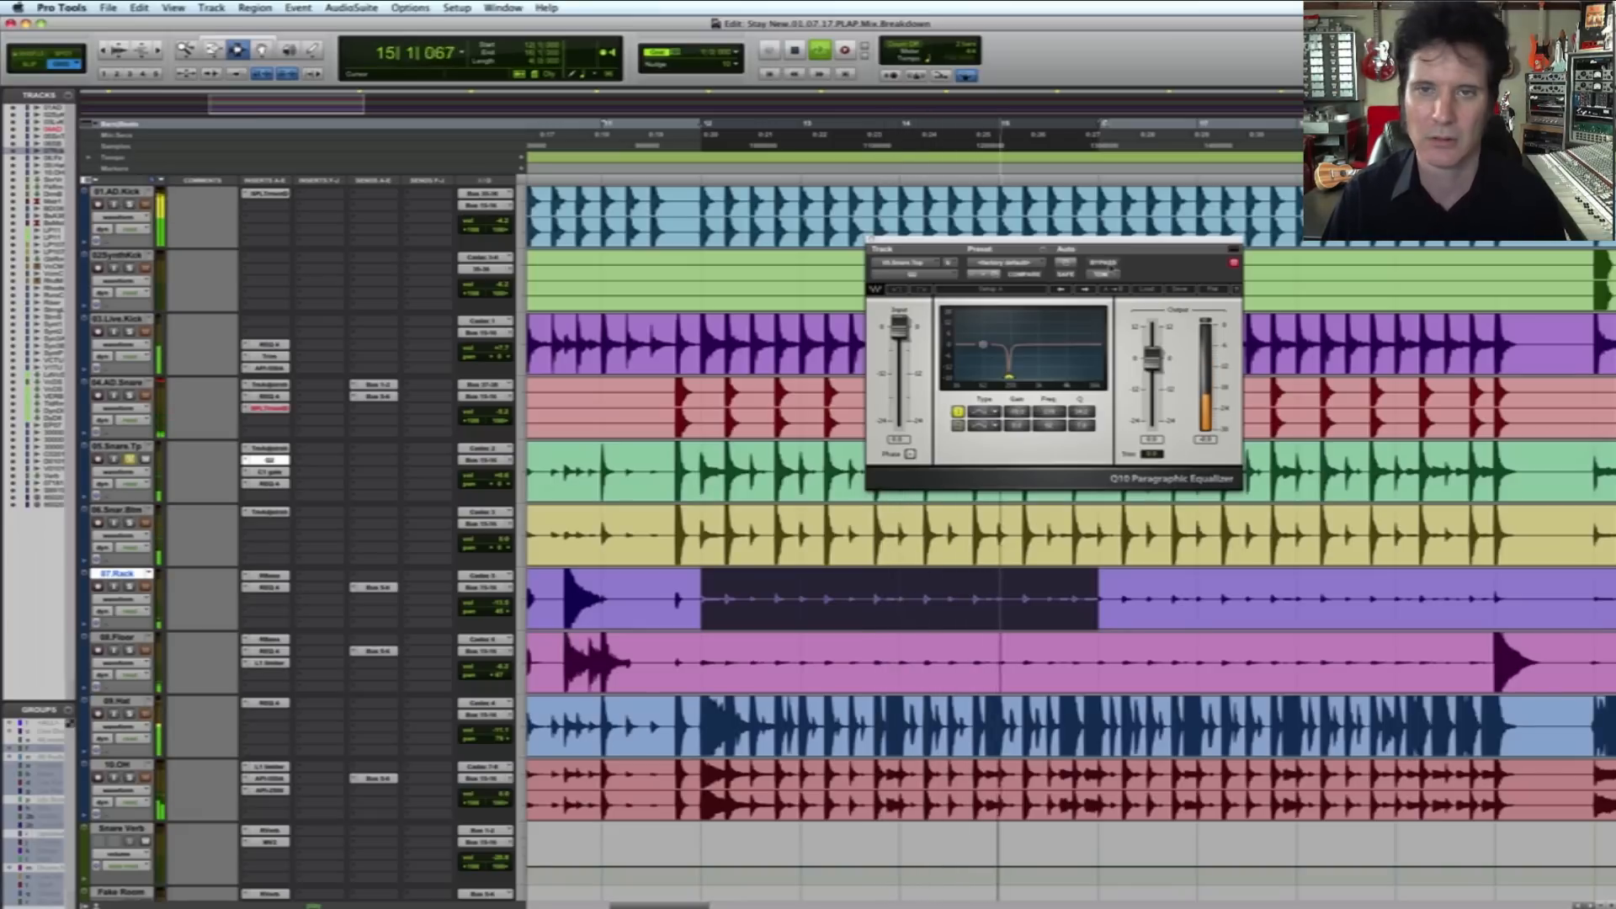
Step: Compare the loop with the snare top track's Q10 equalizer bypassed and active, leaving it active
click(1102, 262)
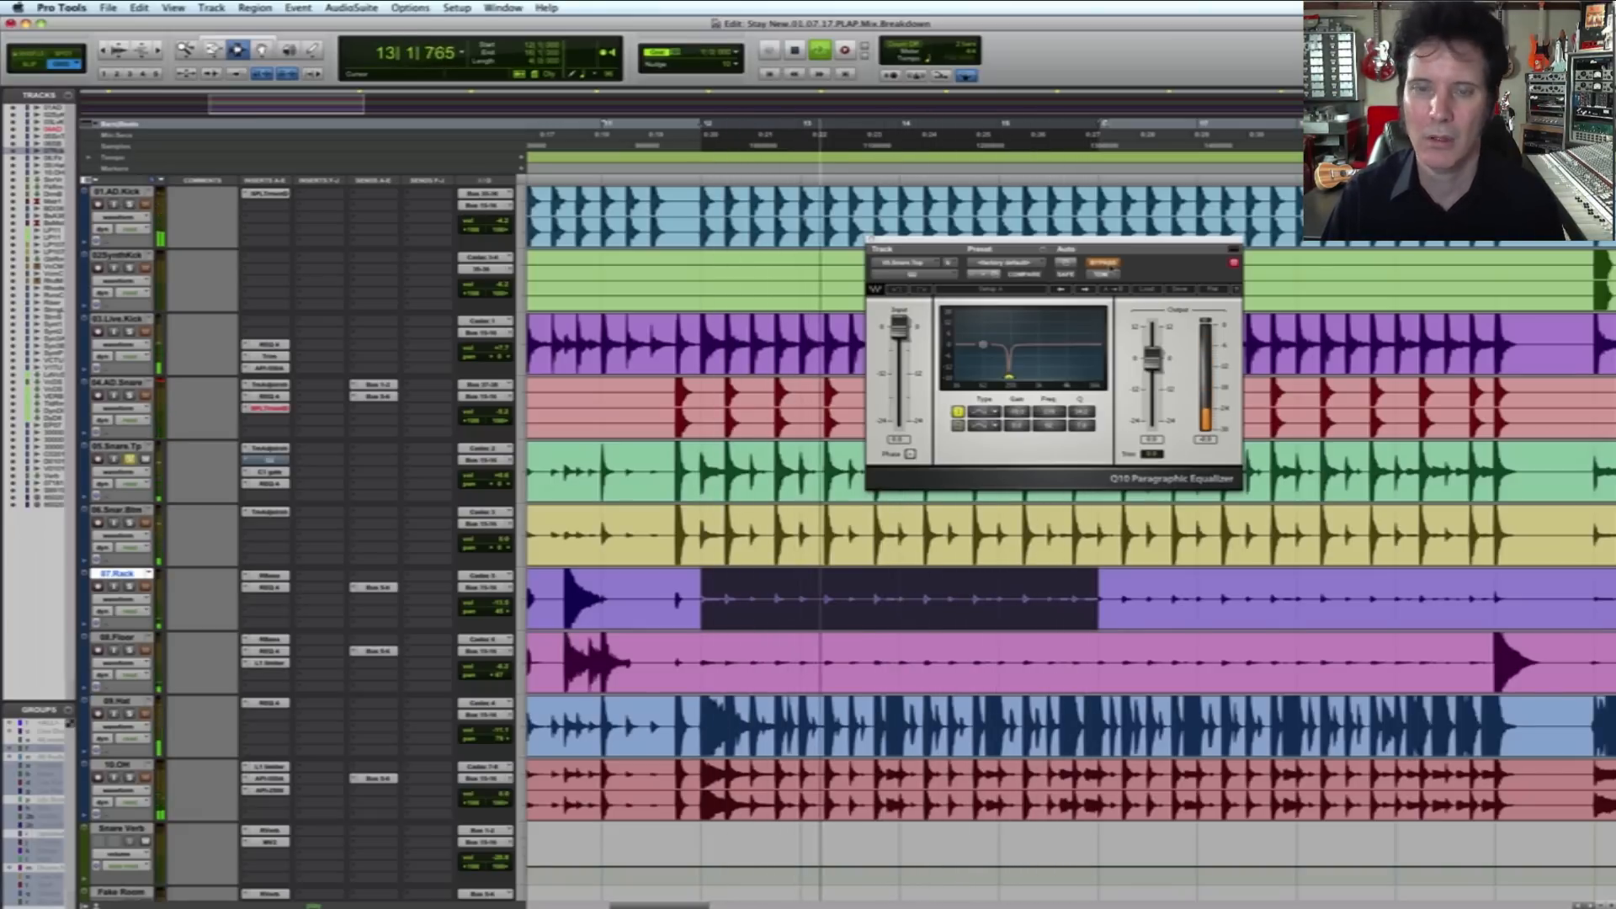
key(space)
key(space)
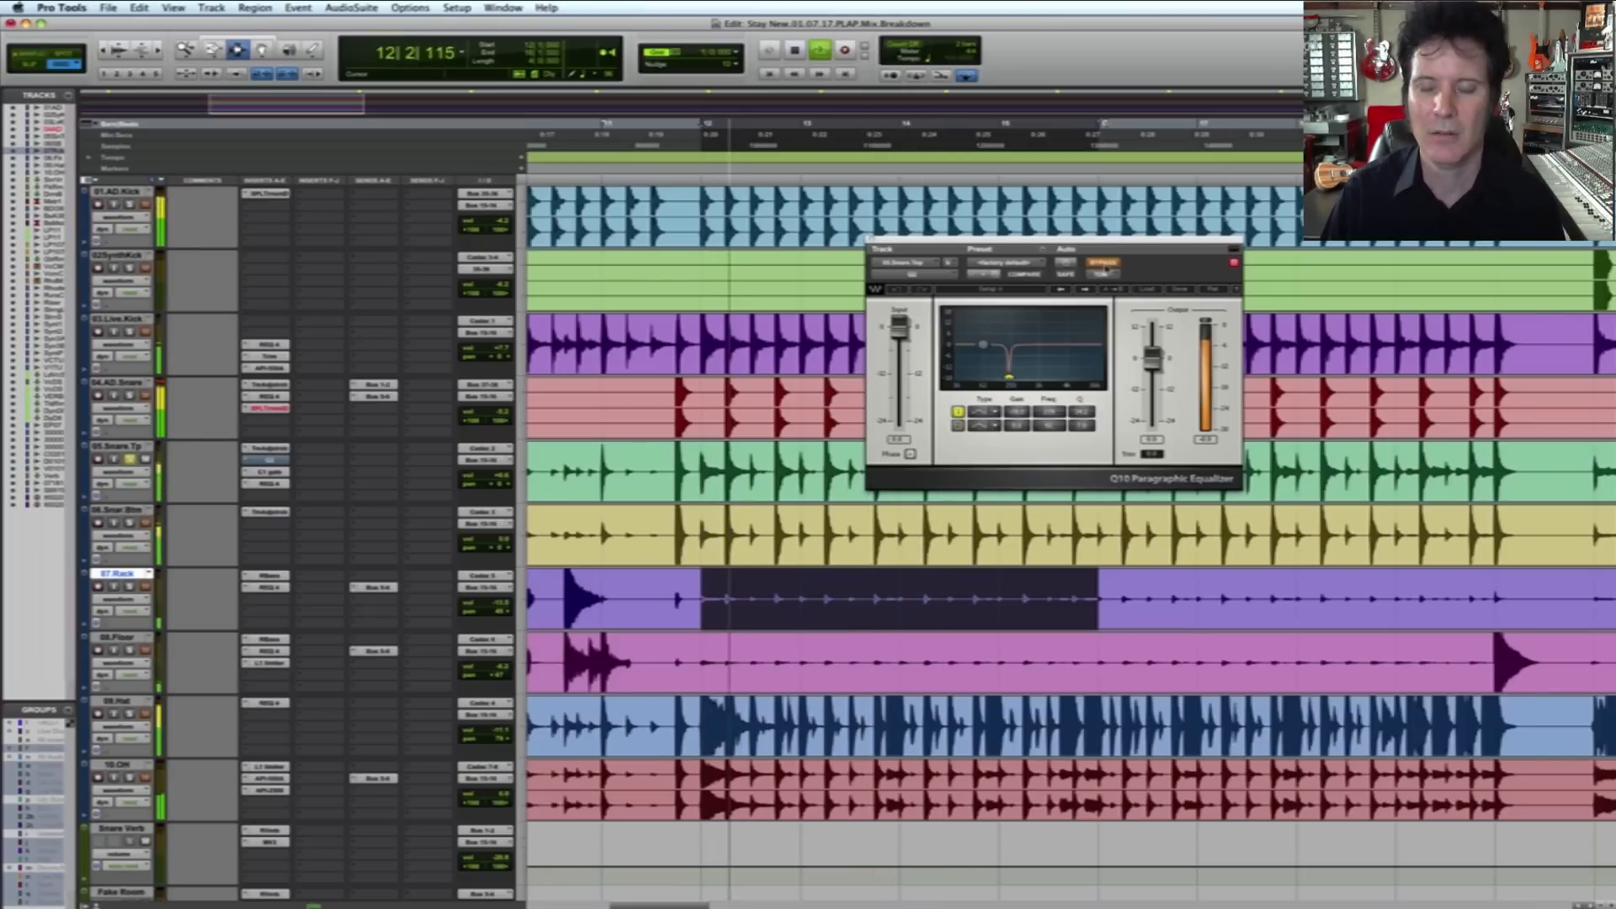
click(1103, 264)
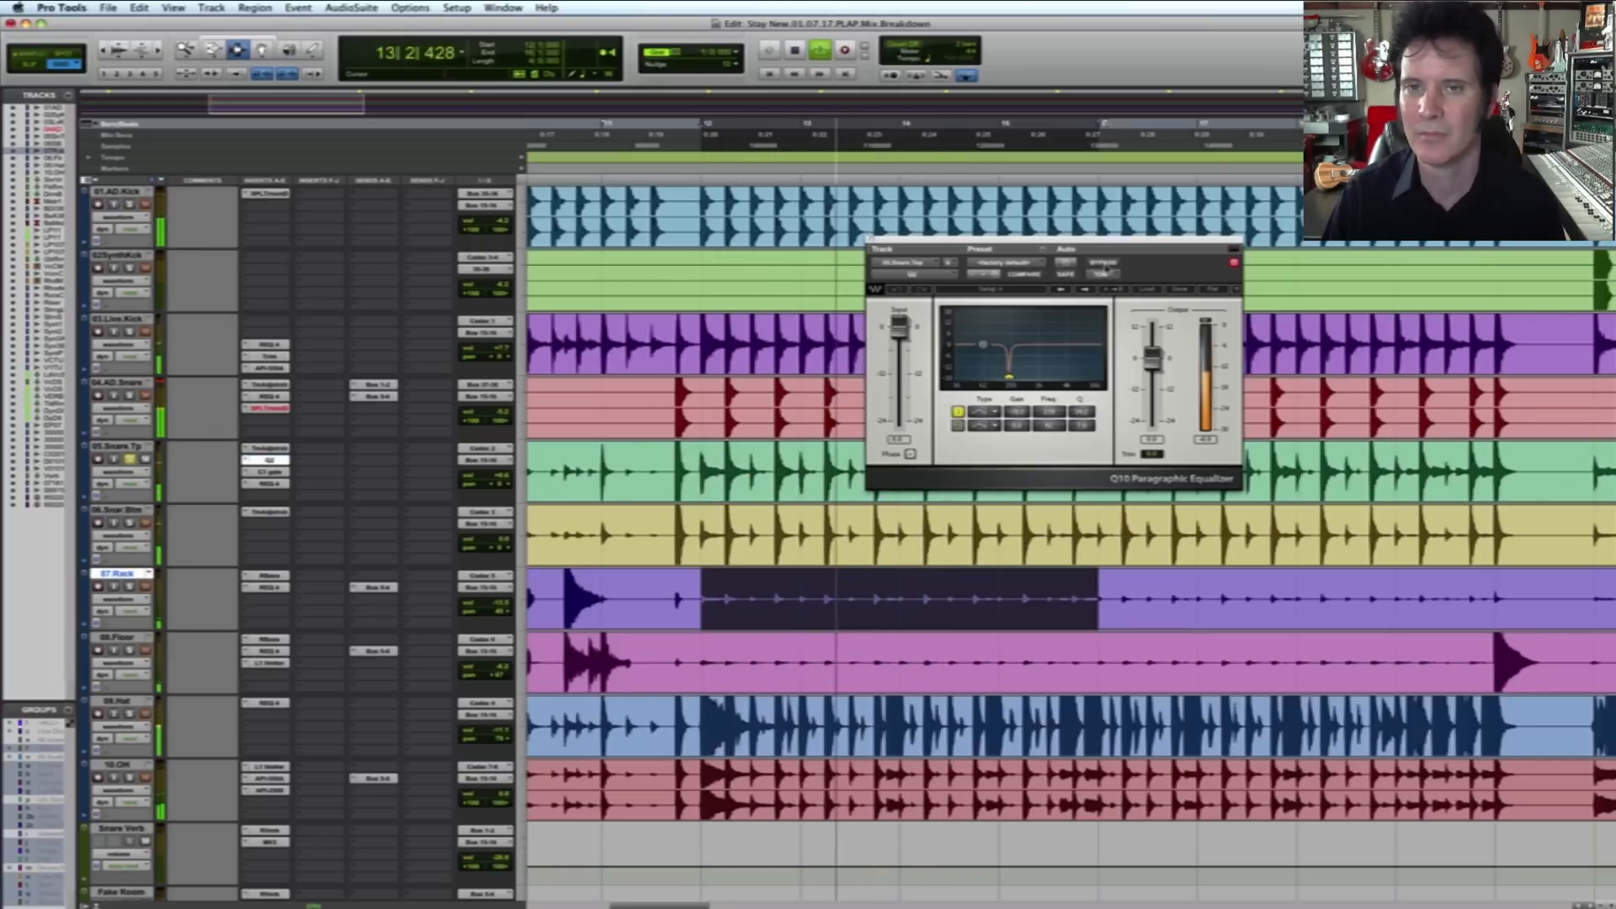
key(space)
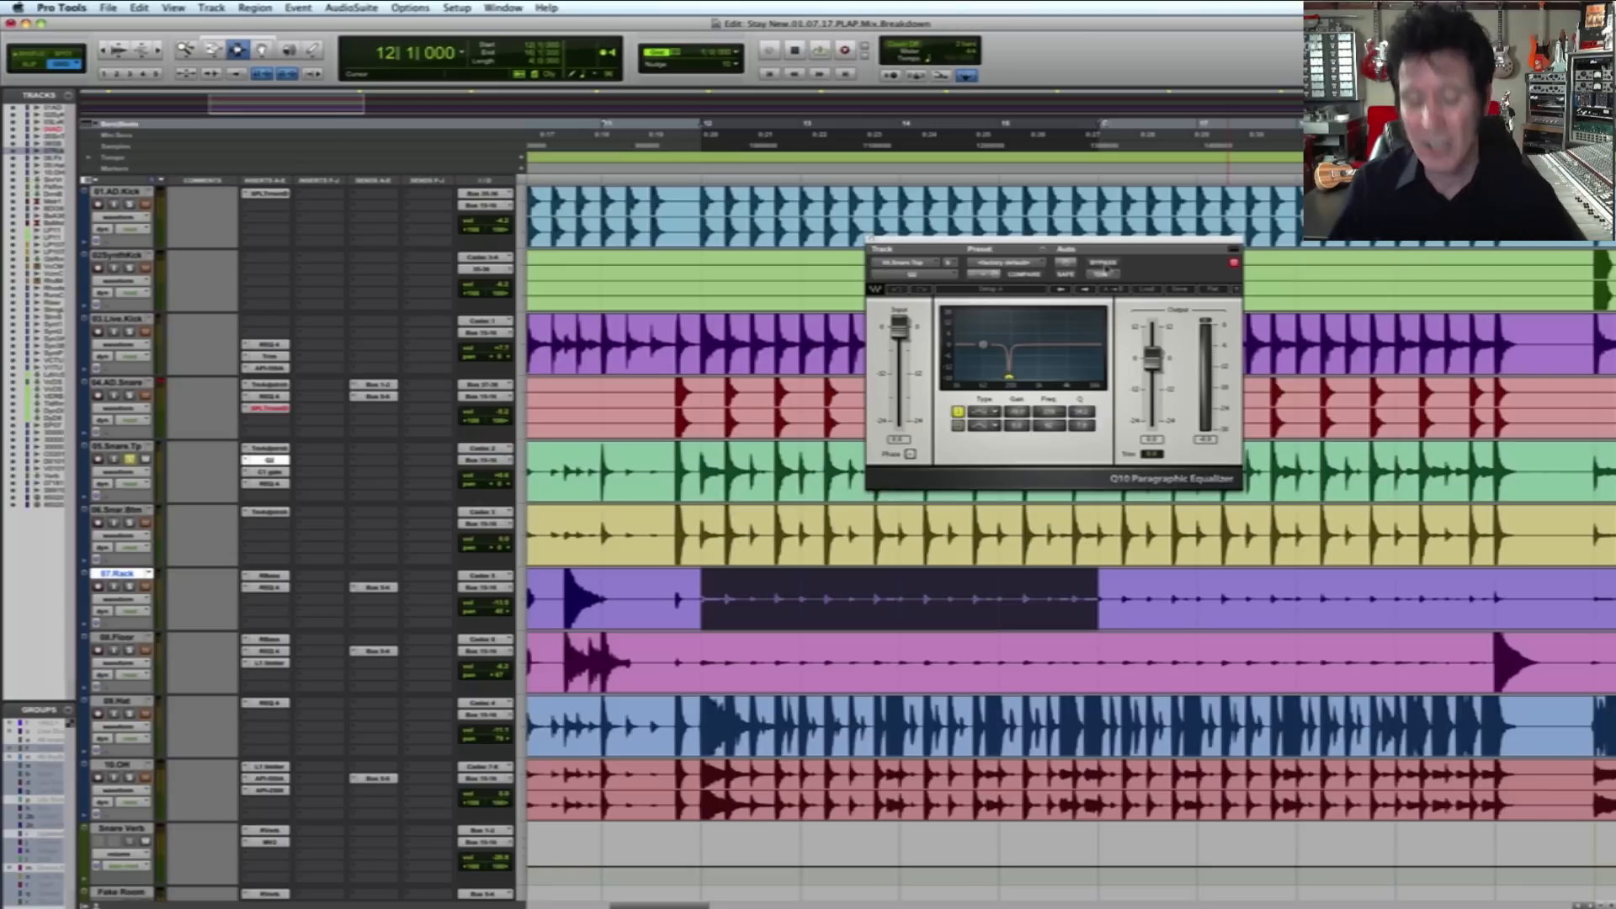
Step: Save the session and bypass the Q10 equalizer on the snare top track while replaying the loop
key(super+s)
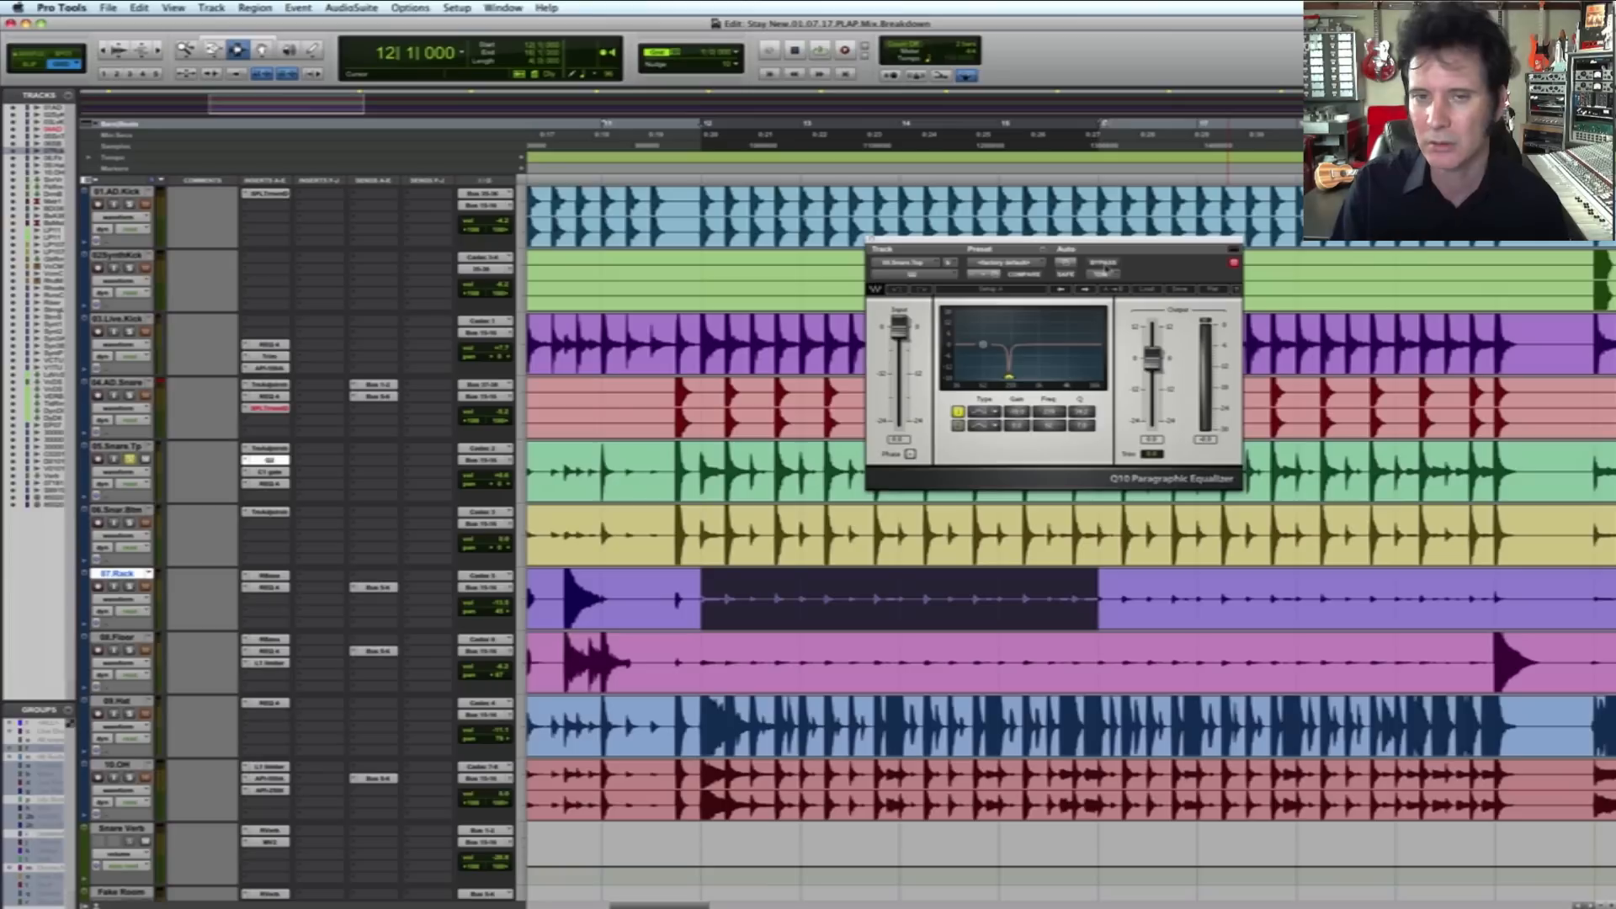
key(space)
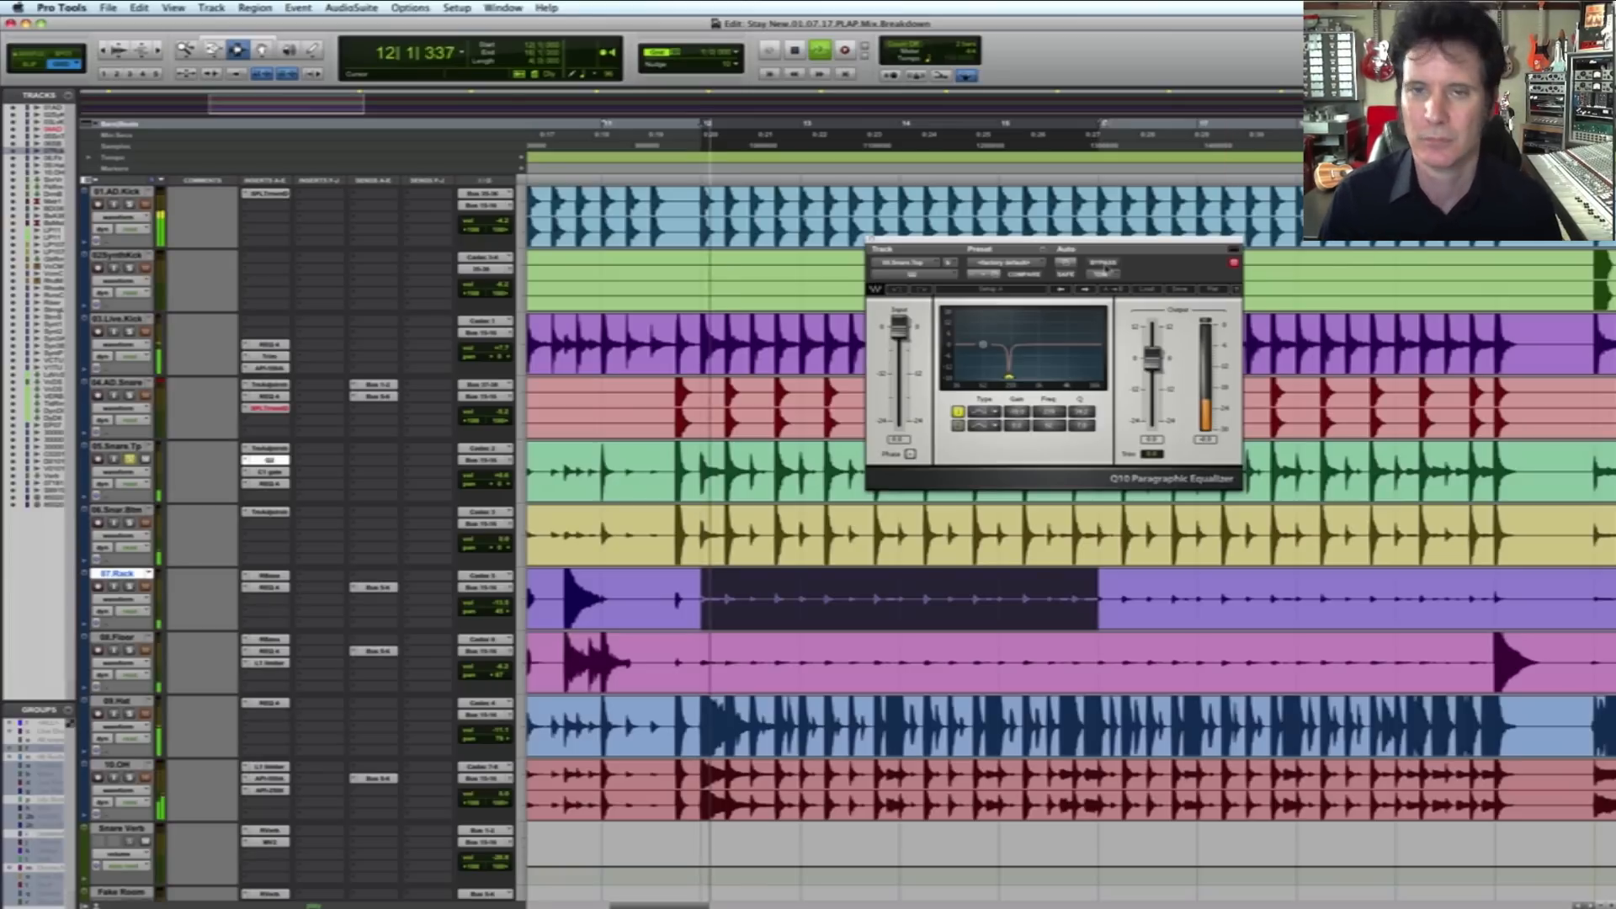
click(1103, 264)
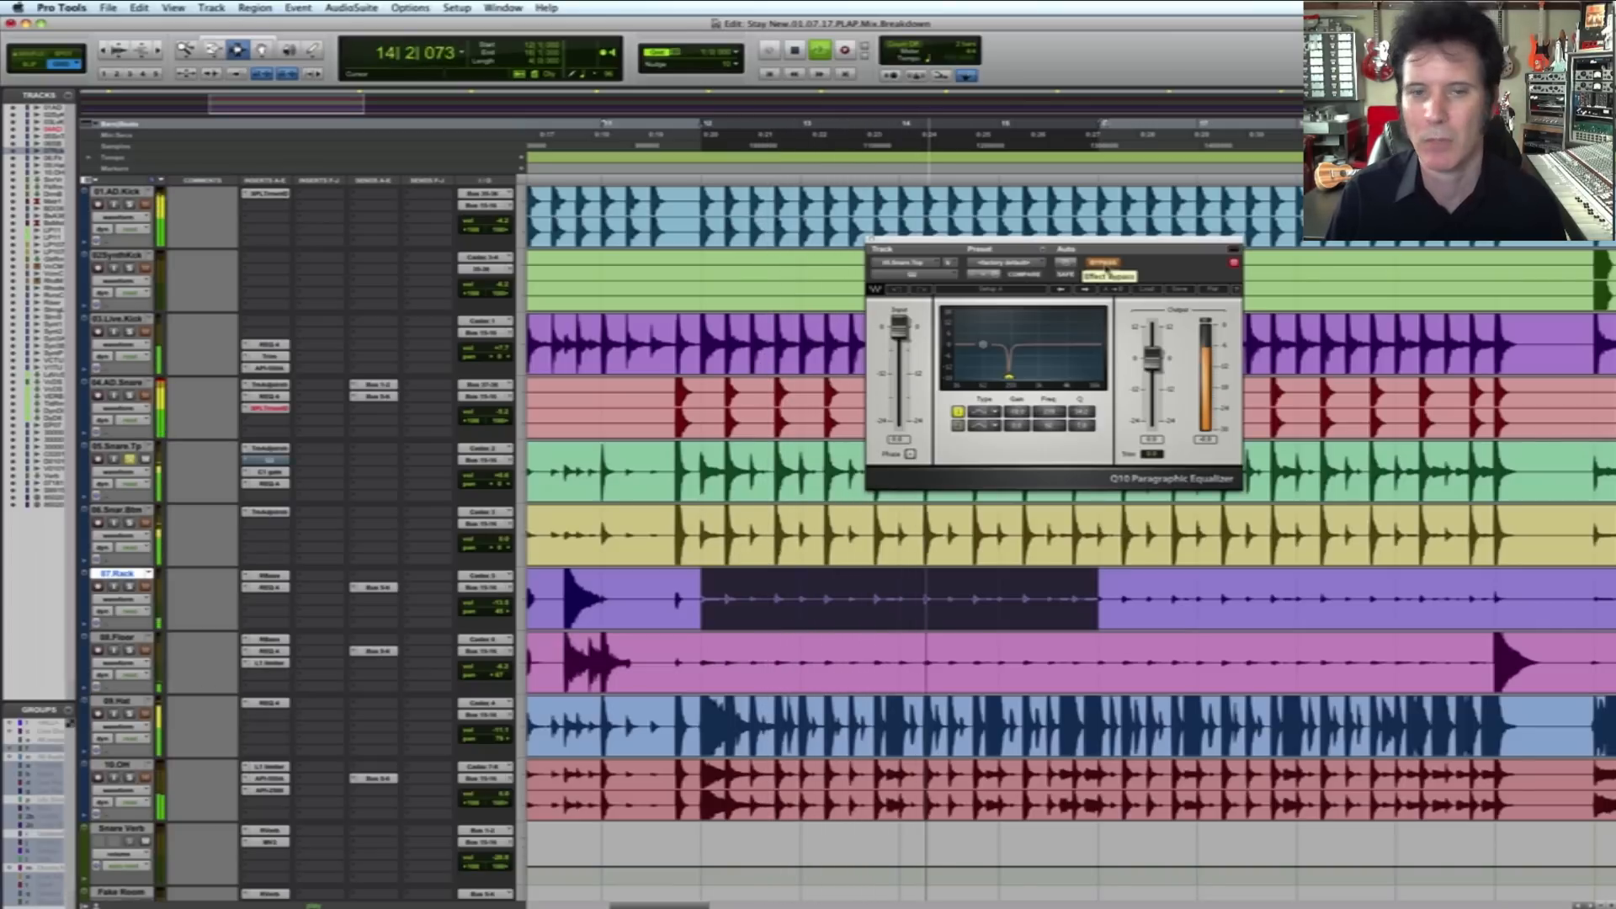
key(space)
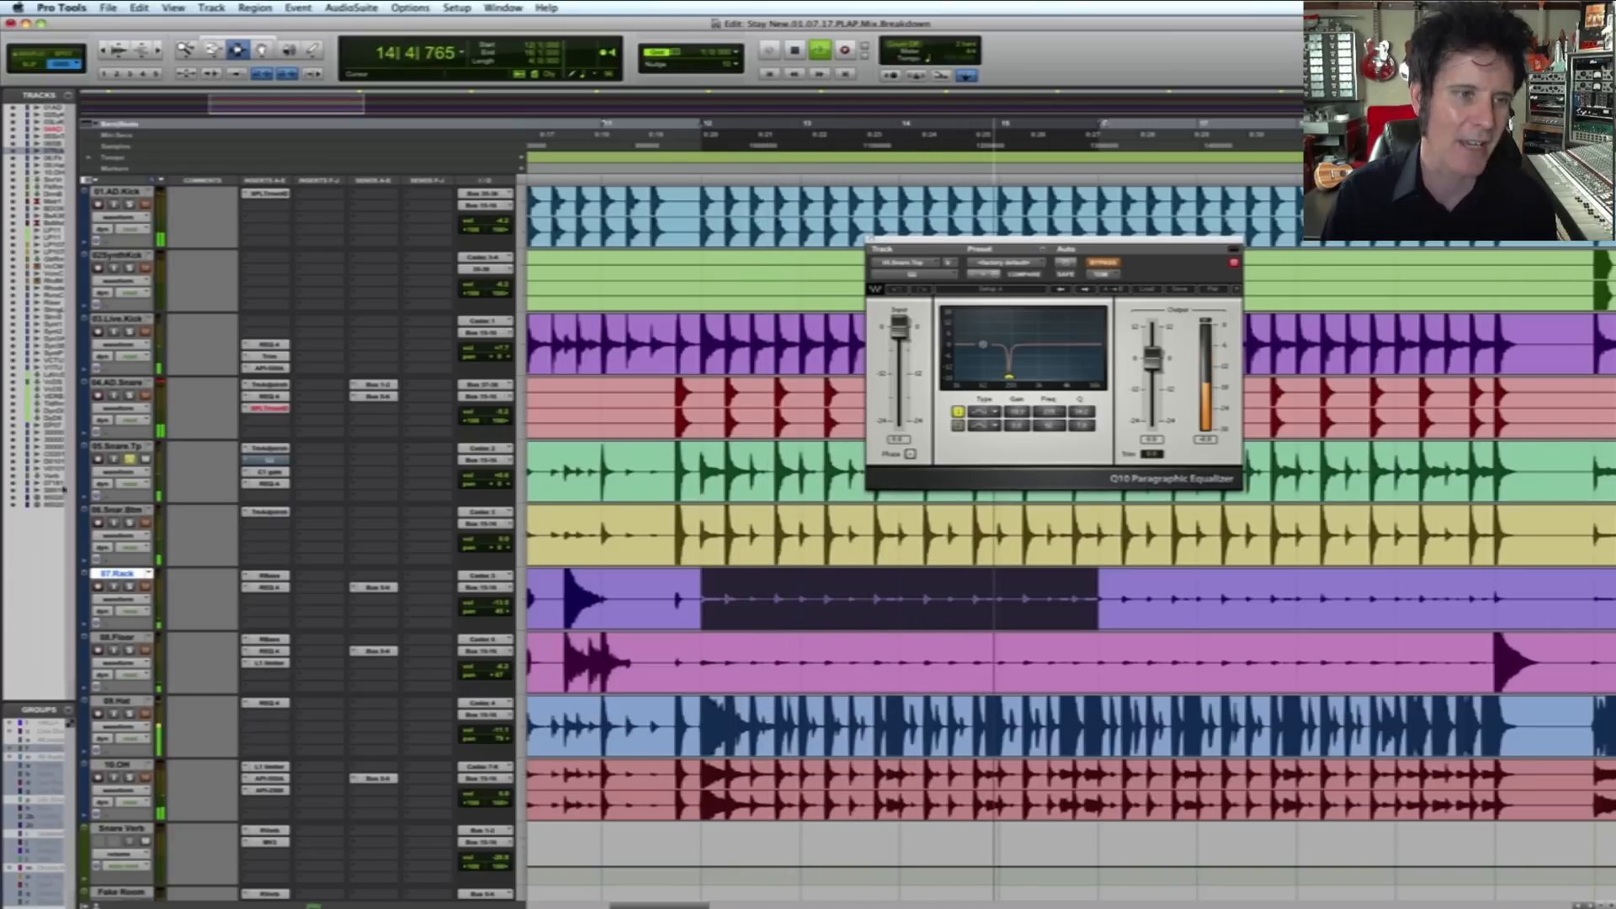
Step: Solo the snare bottom track in place of the snare top track and play the loop
click(129, 522)
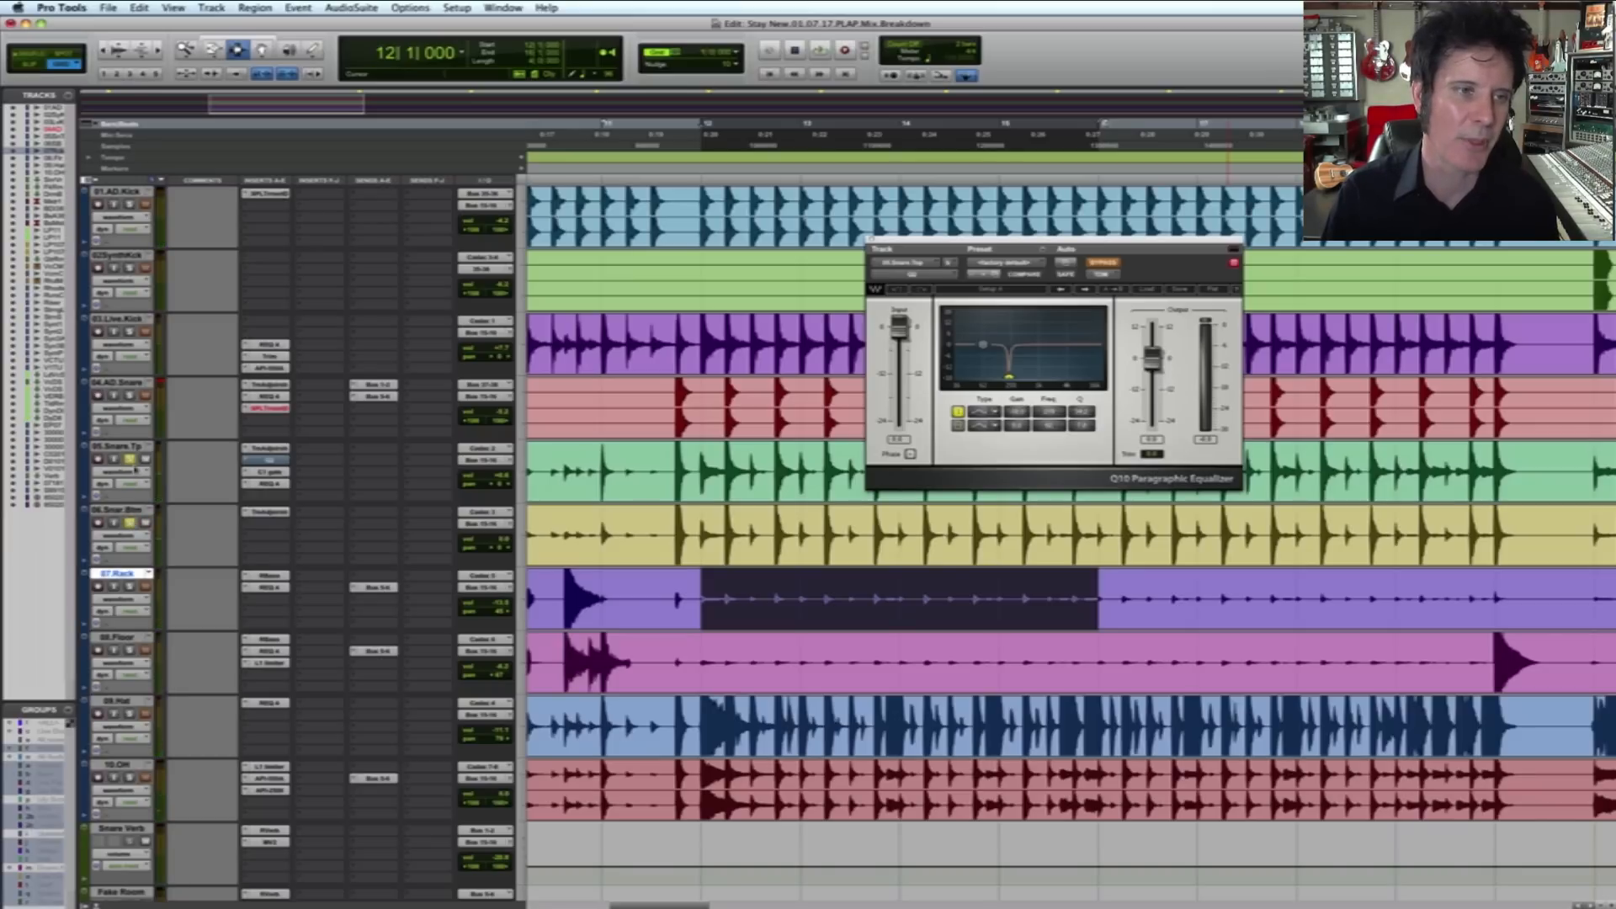
click(128, 459)
key(space)
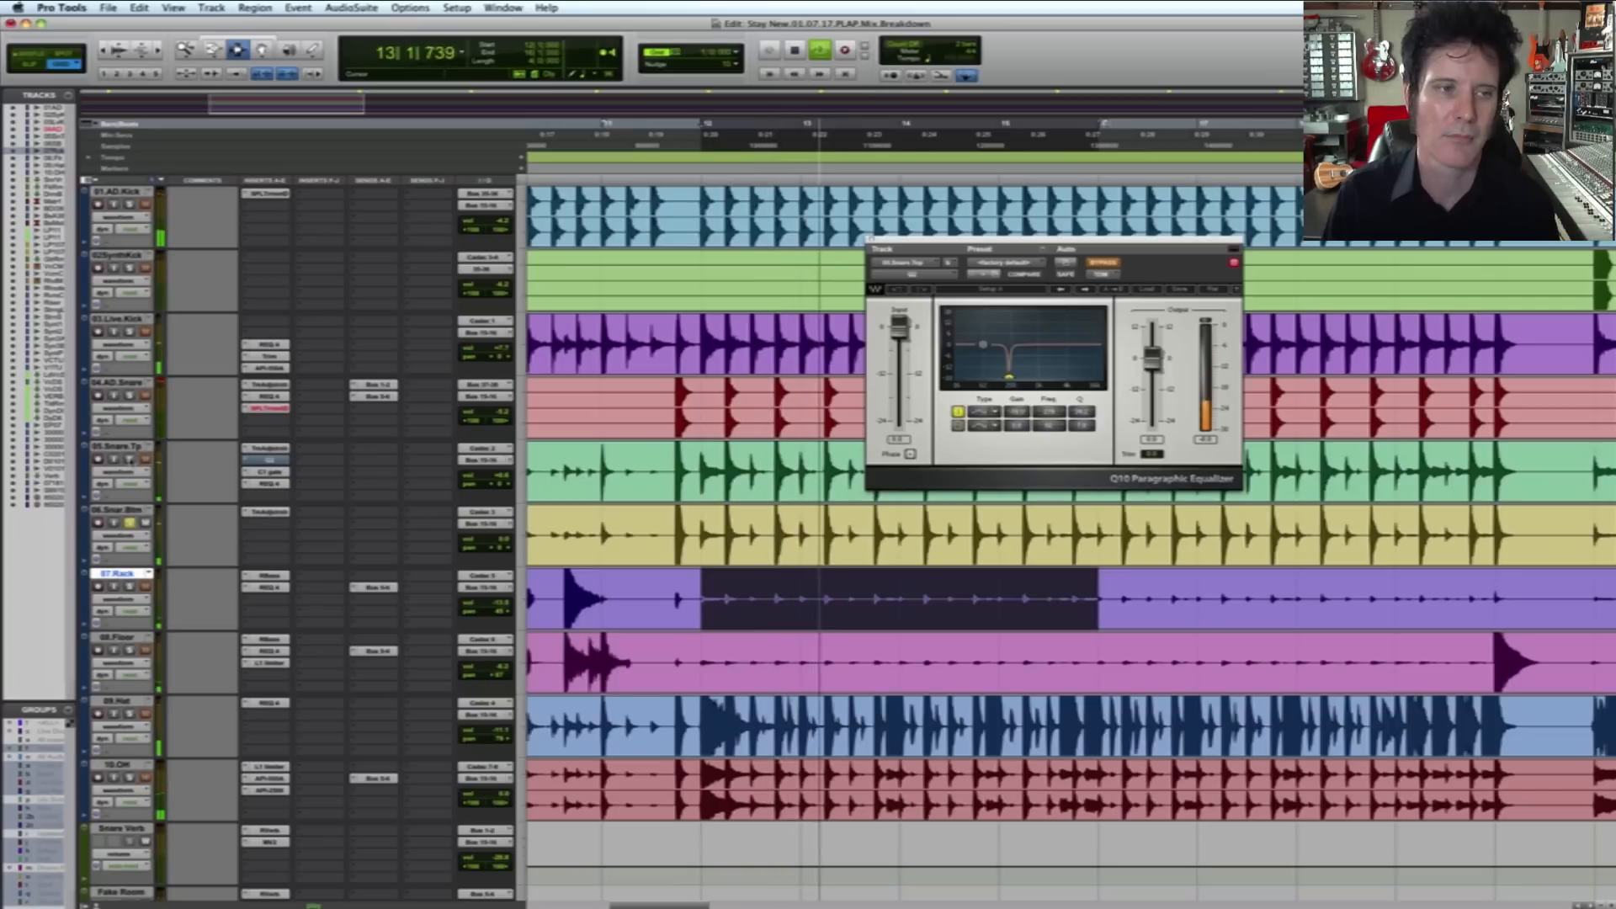
Step: Stop playback, solo the snare top track in place of the snare bottom track, and reactivate its Q10 equalizer with the plug-in window closed
key(space)
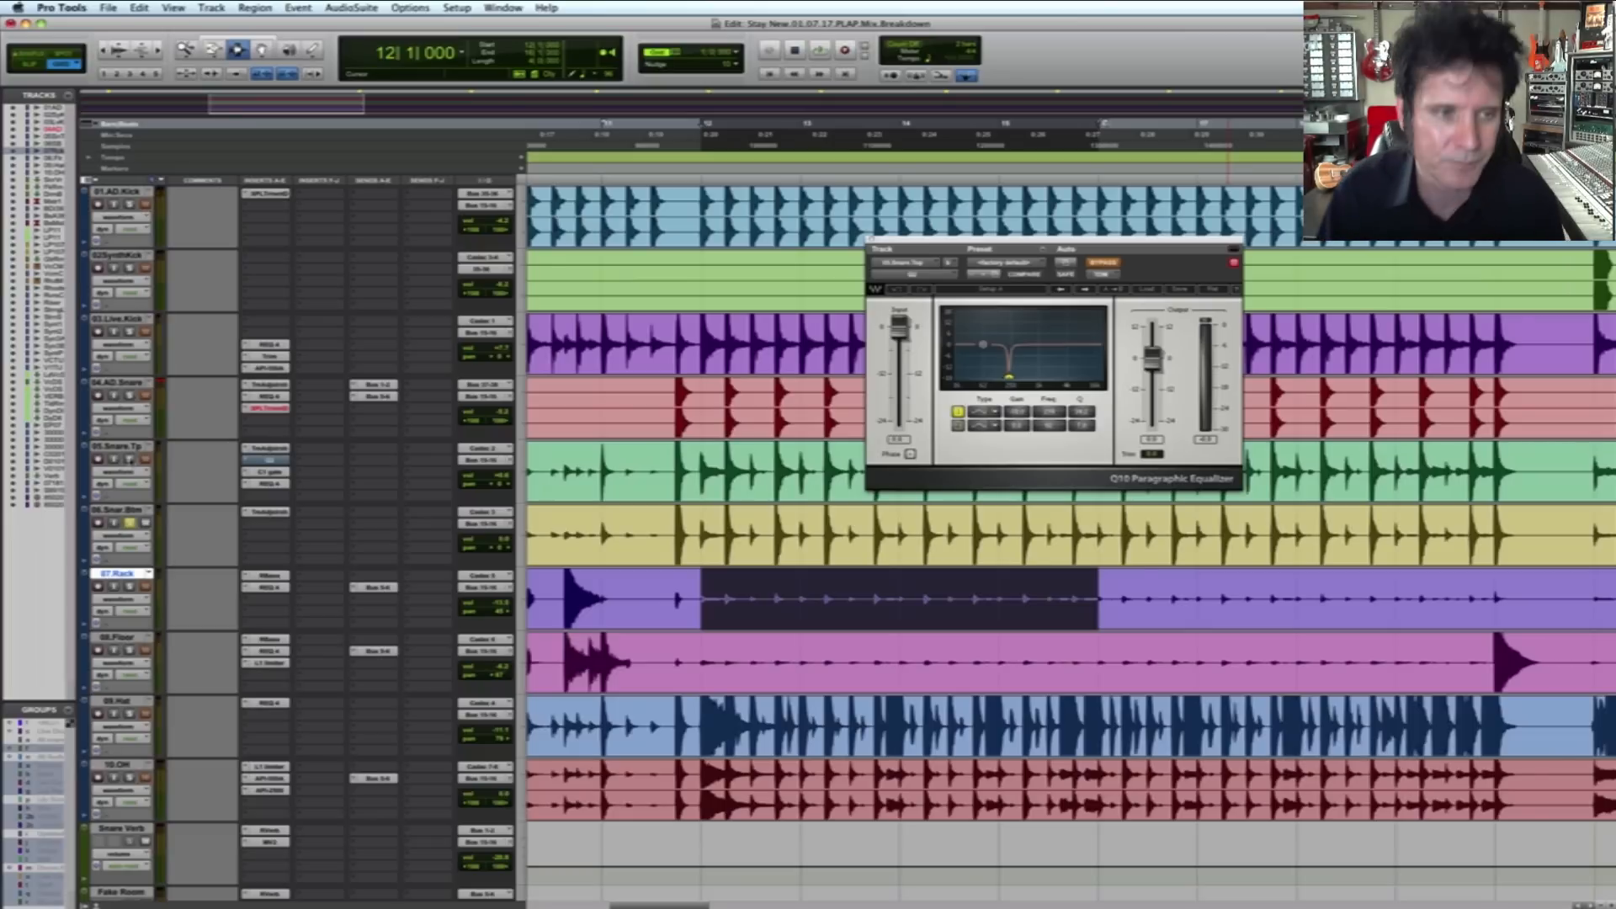
click(130, 461)
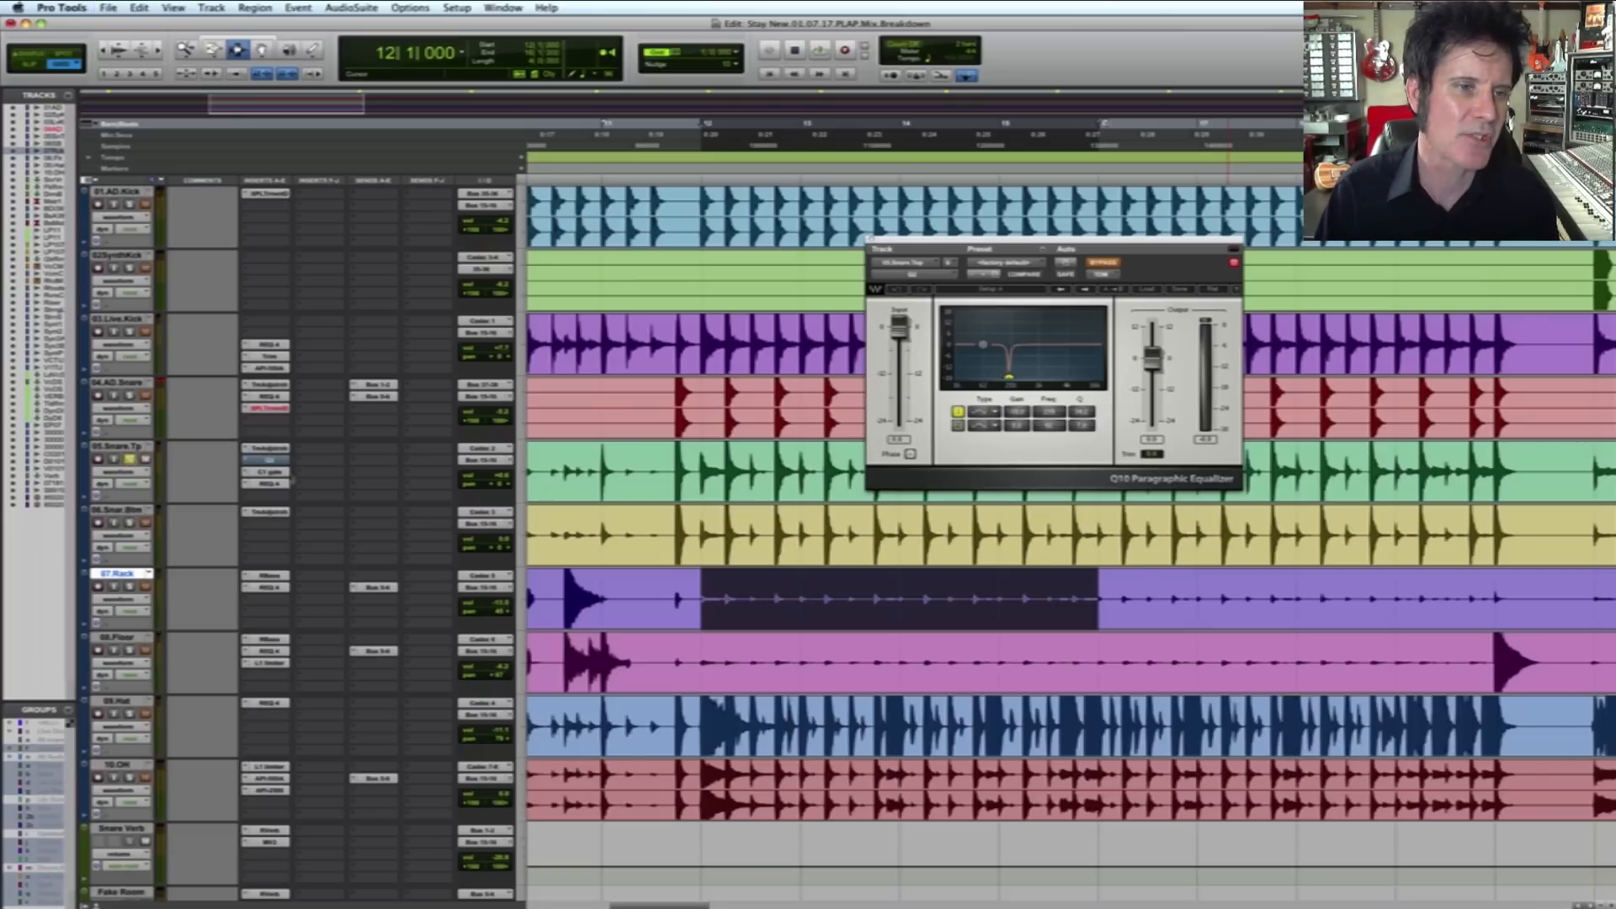
click(271, 461)
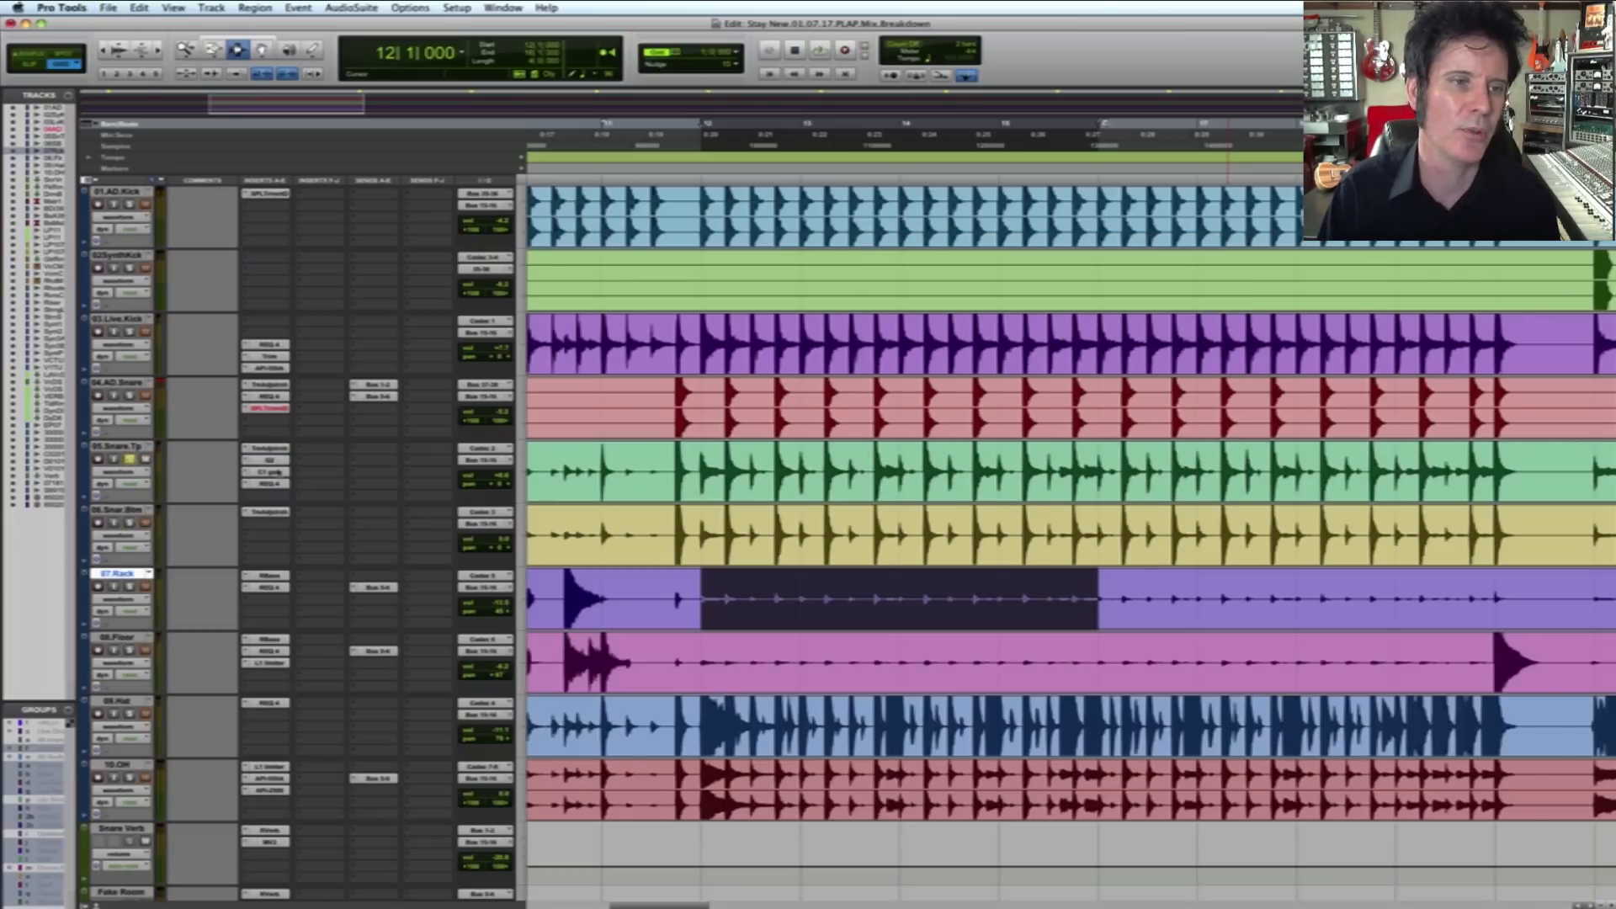
Step: Open the C1 Gate on the snare top track and play the loop with the gate active and bypassed
click(273, 473)
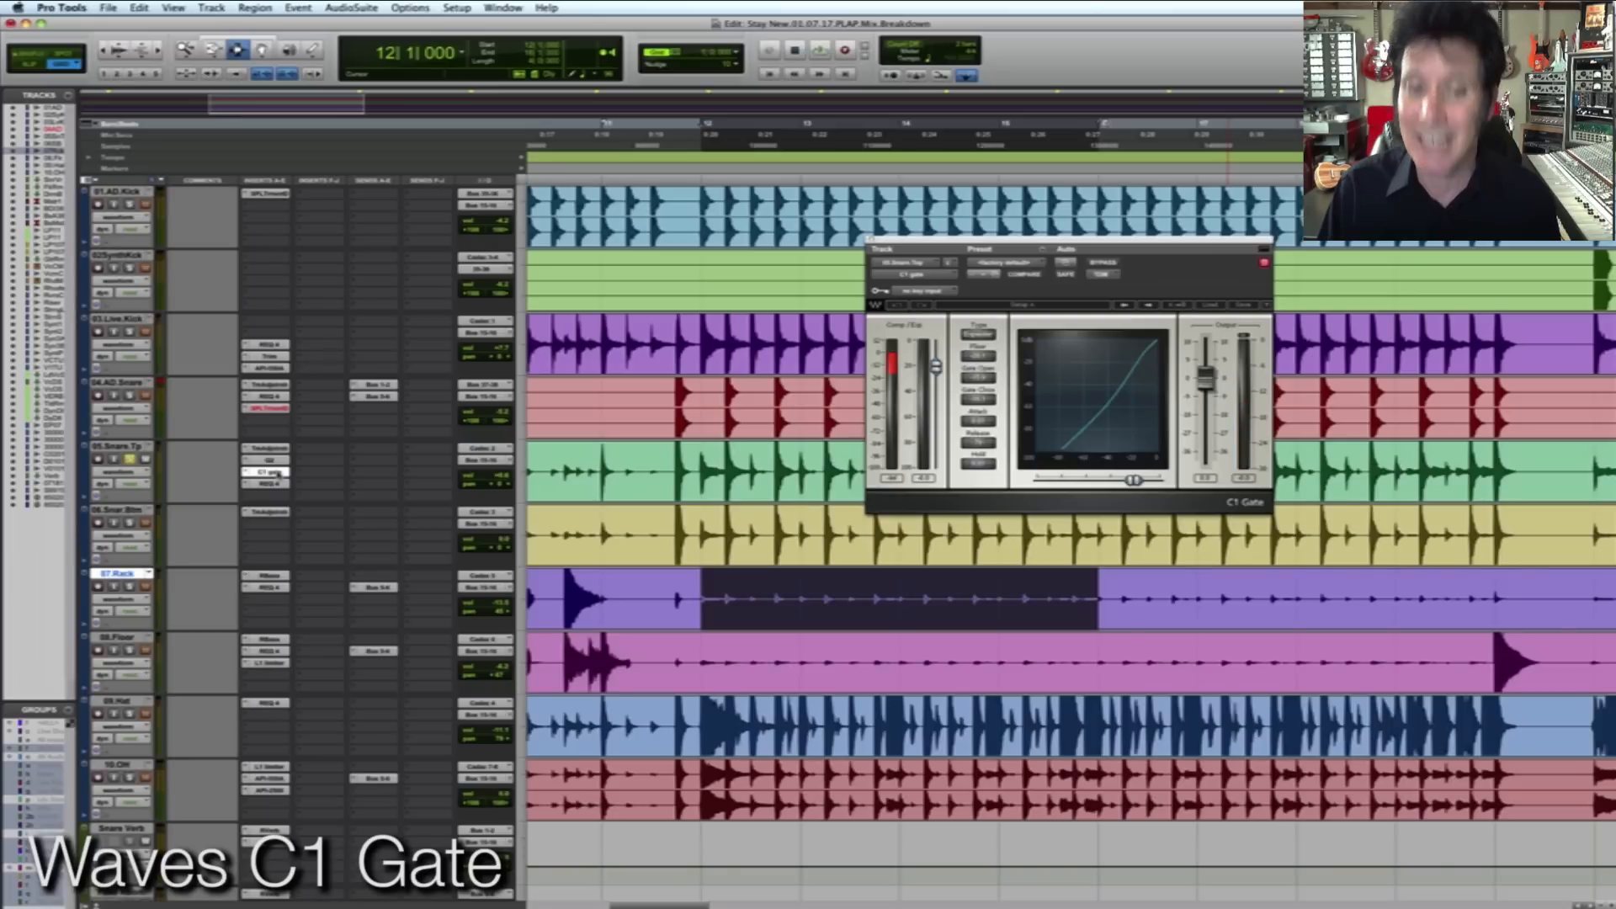
key(space)
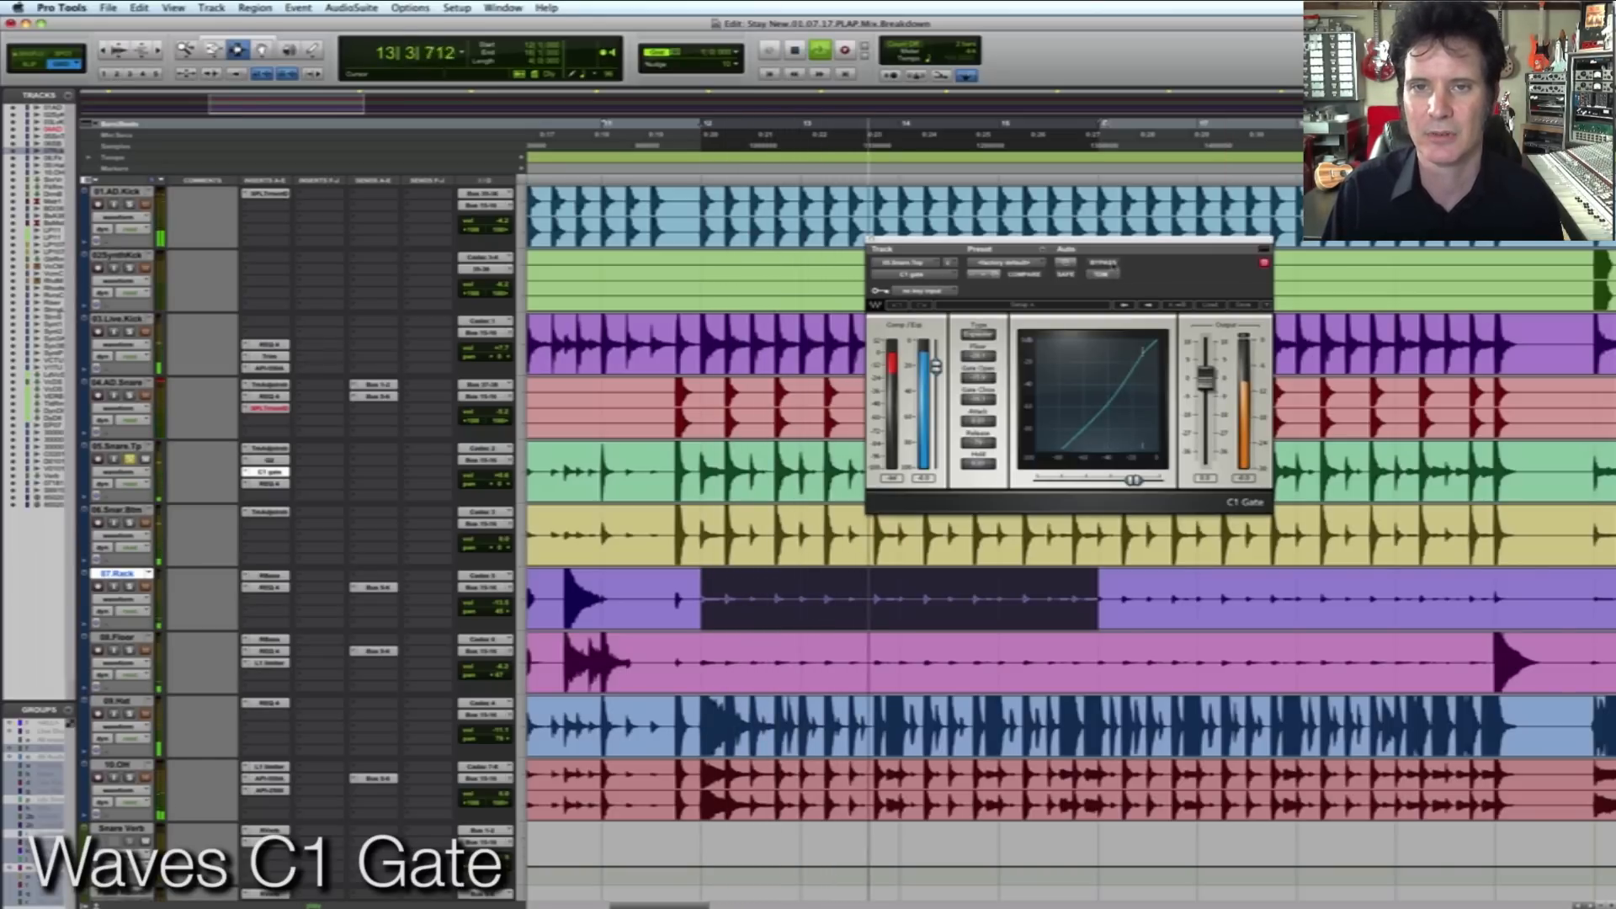
click(1104, 262)
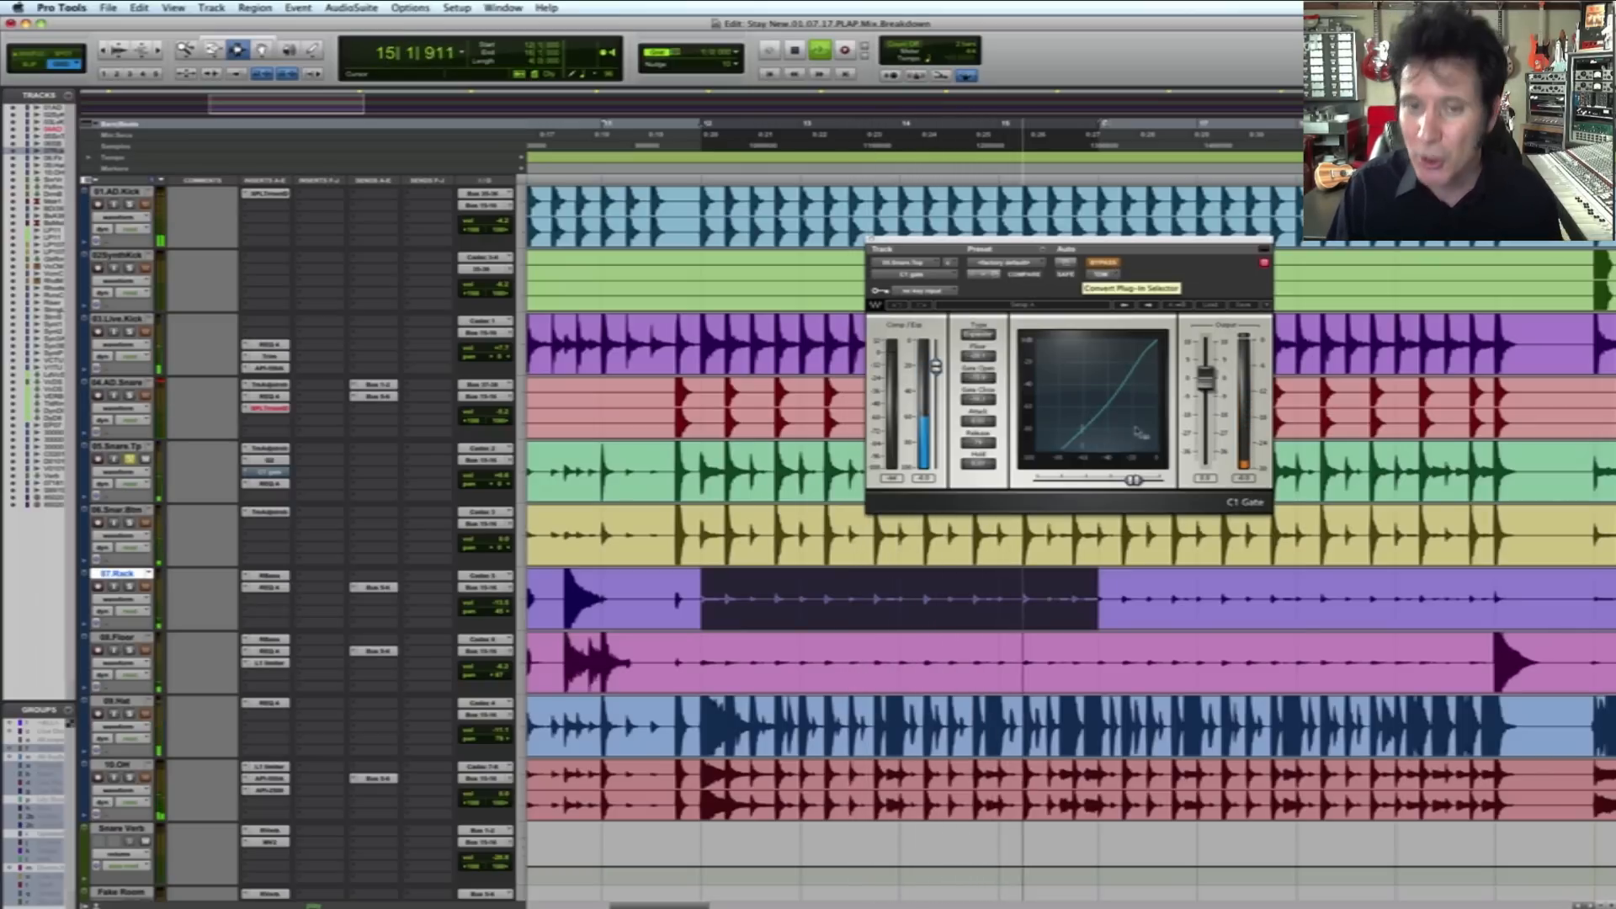
Step: Compare the playing loop with the Drum.Bus track's two insert plug-ins bypassed and active, leaving them active
scroll(1074, 561, down, 5)
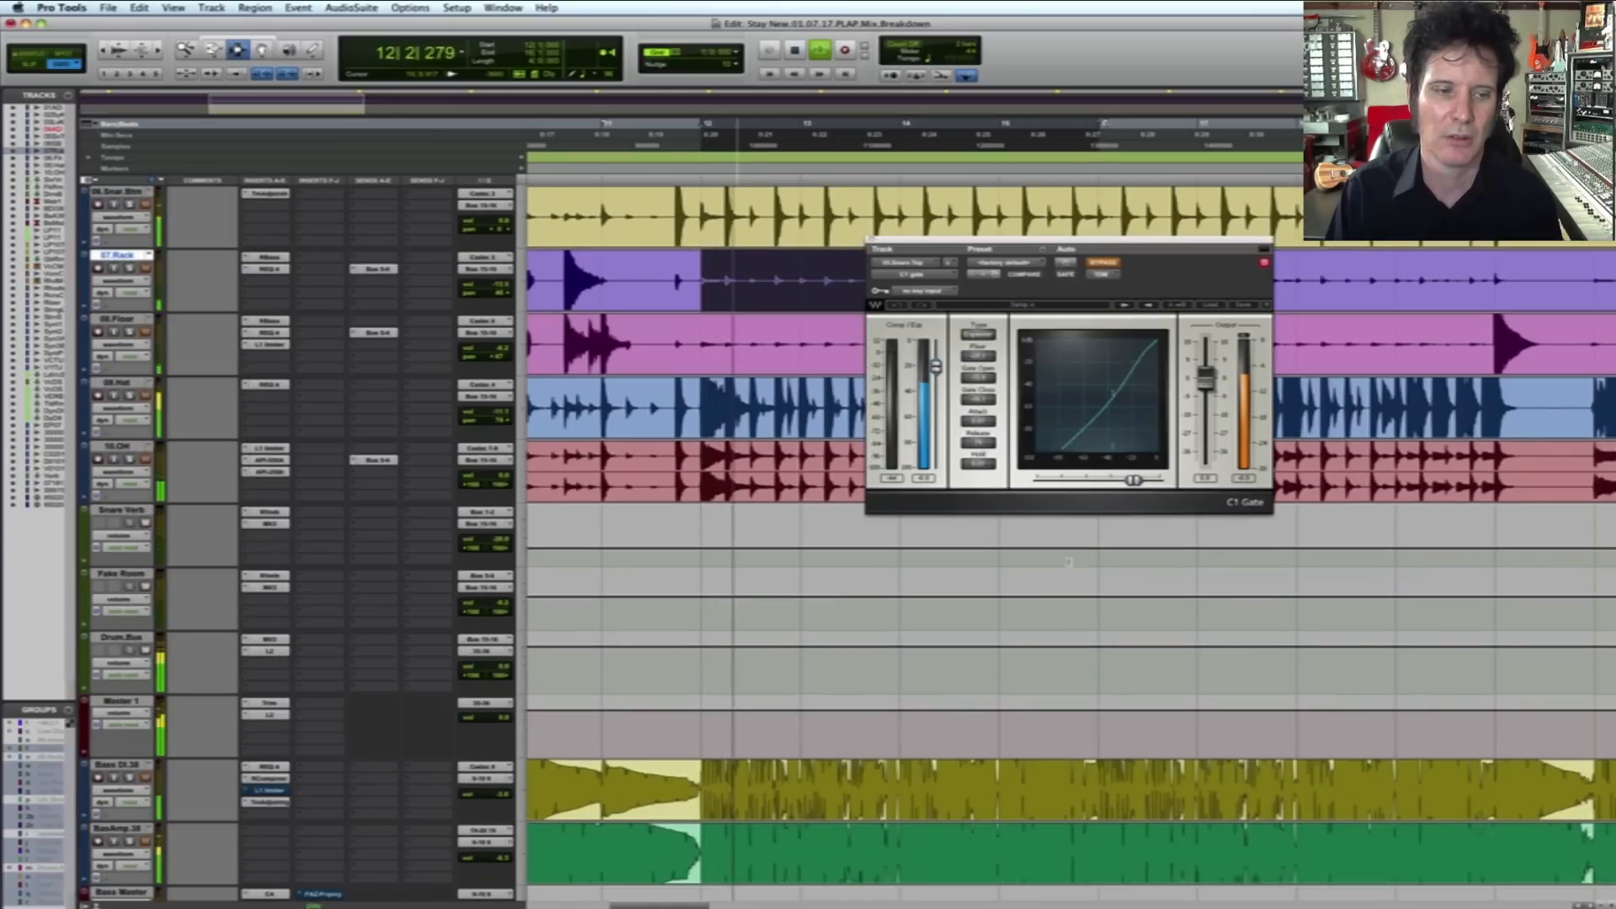
scroll(1069, 562, down, 4)
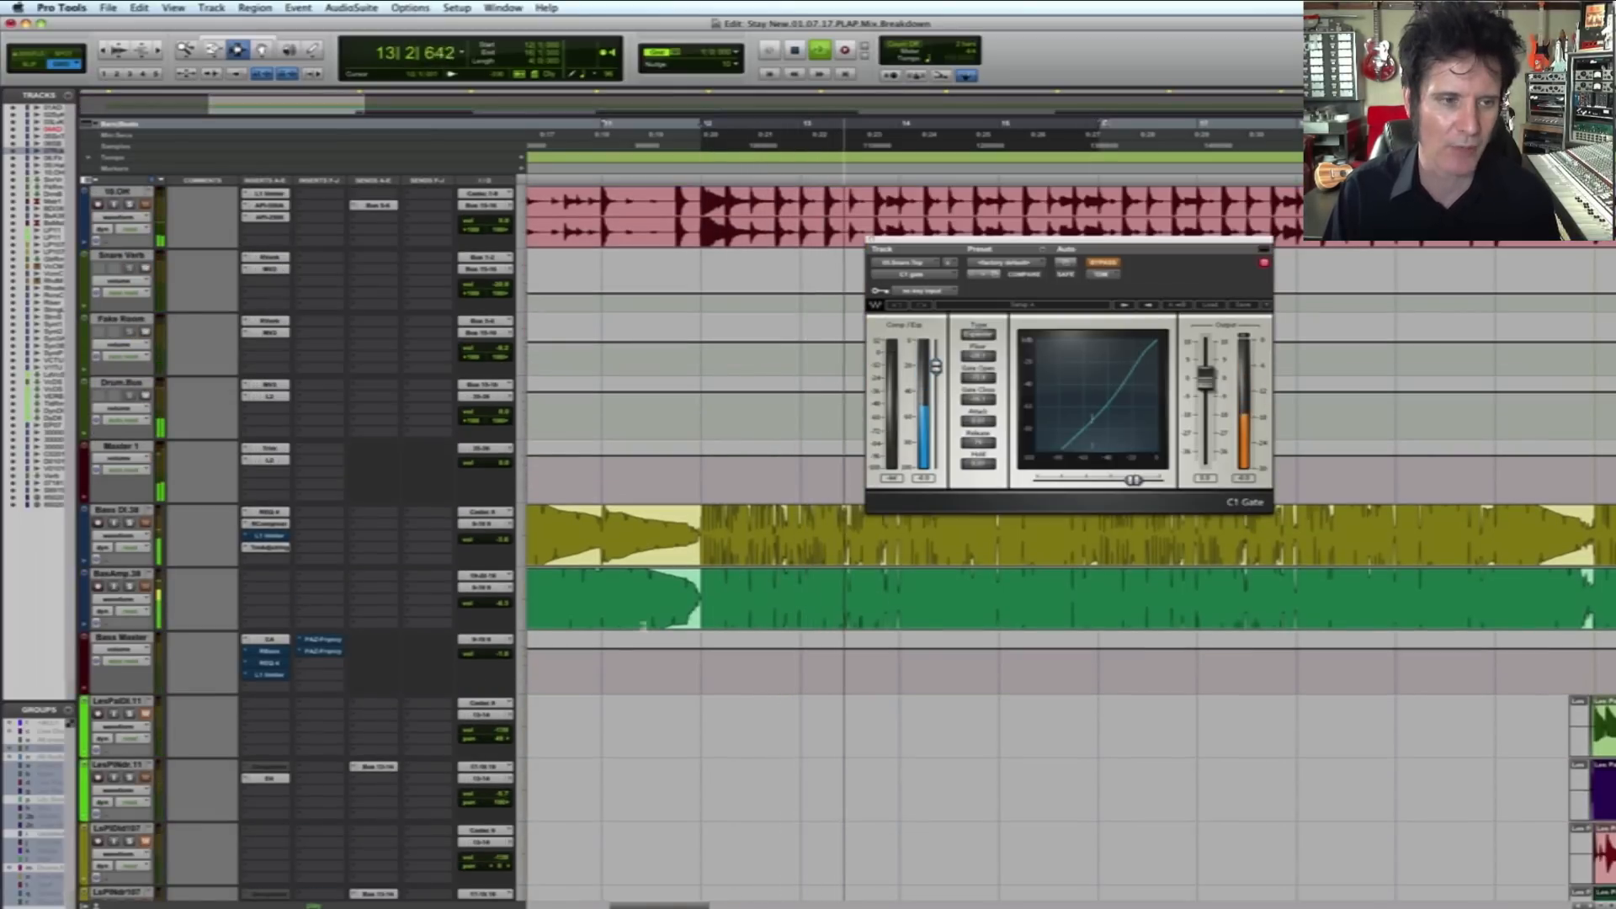
scroll(306, 576, up, 2)
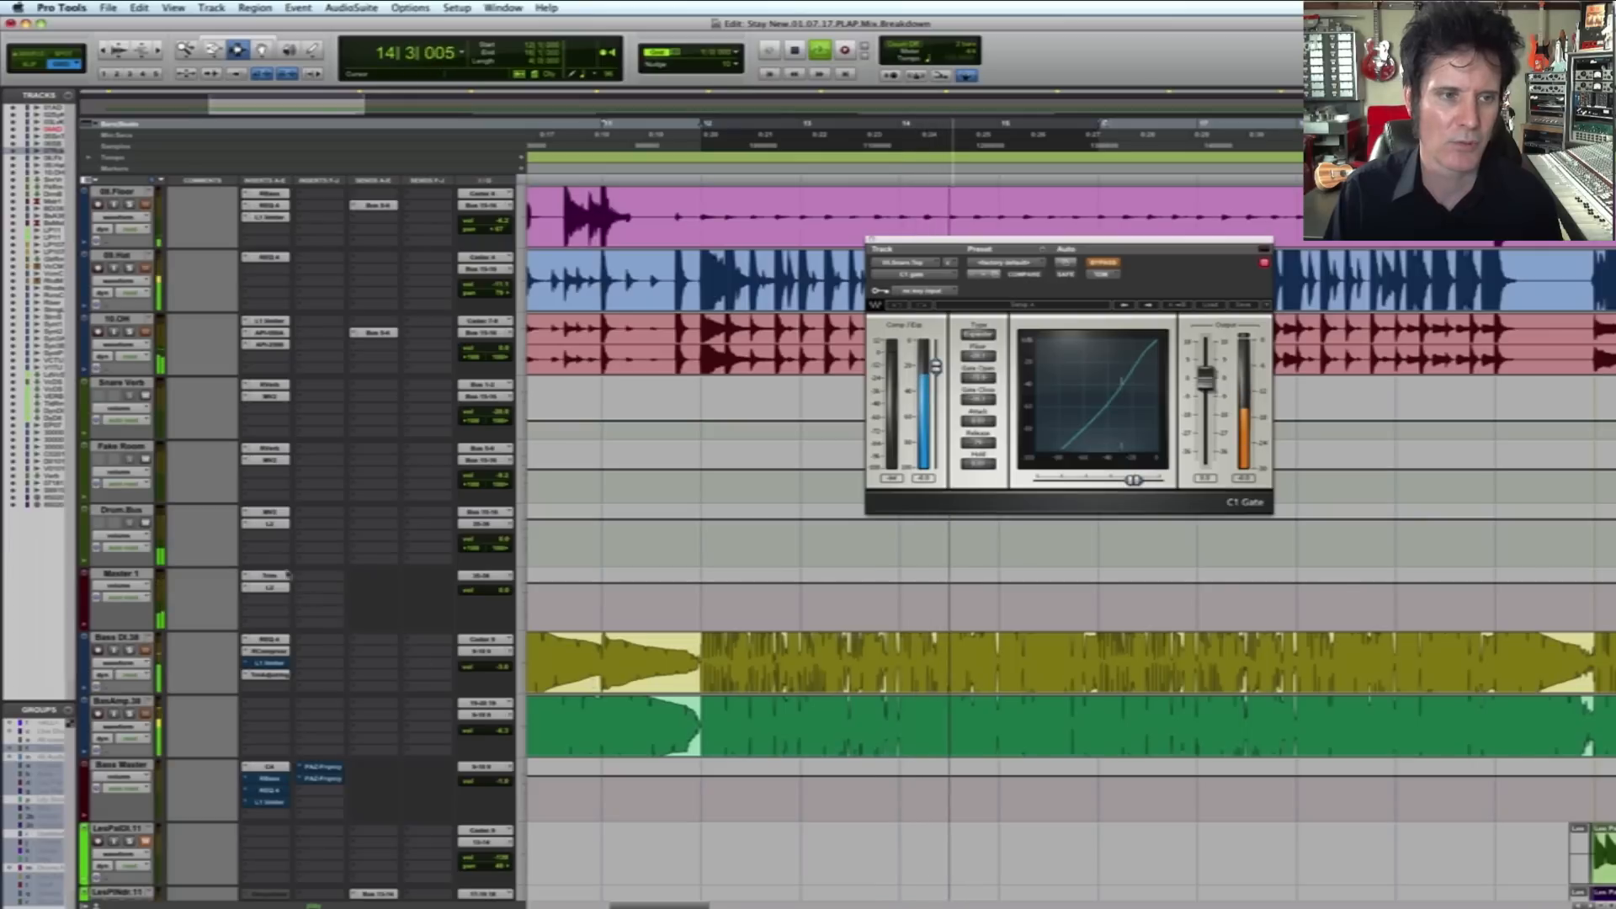
alt+super+click(289, 525)
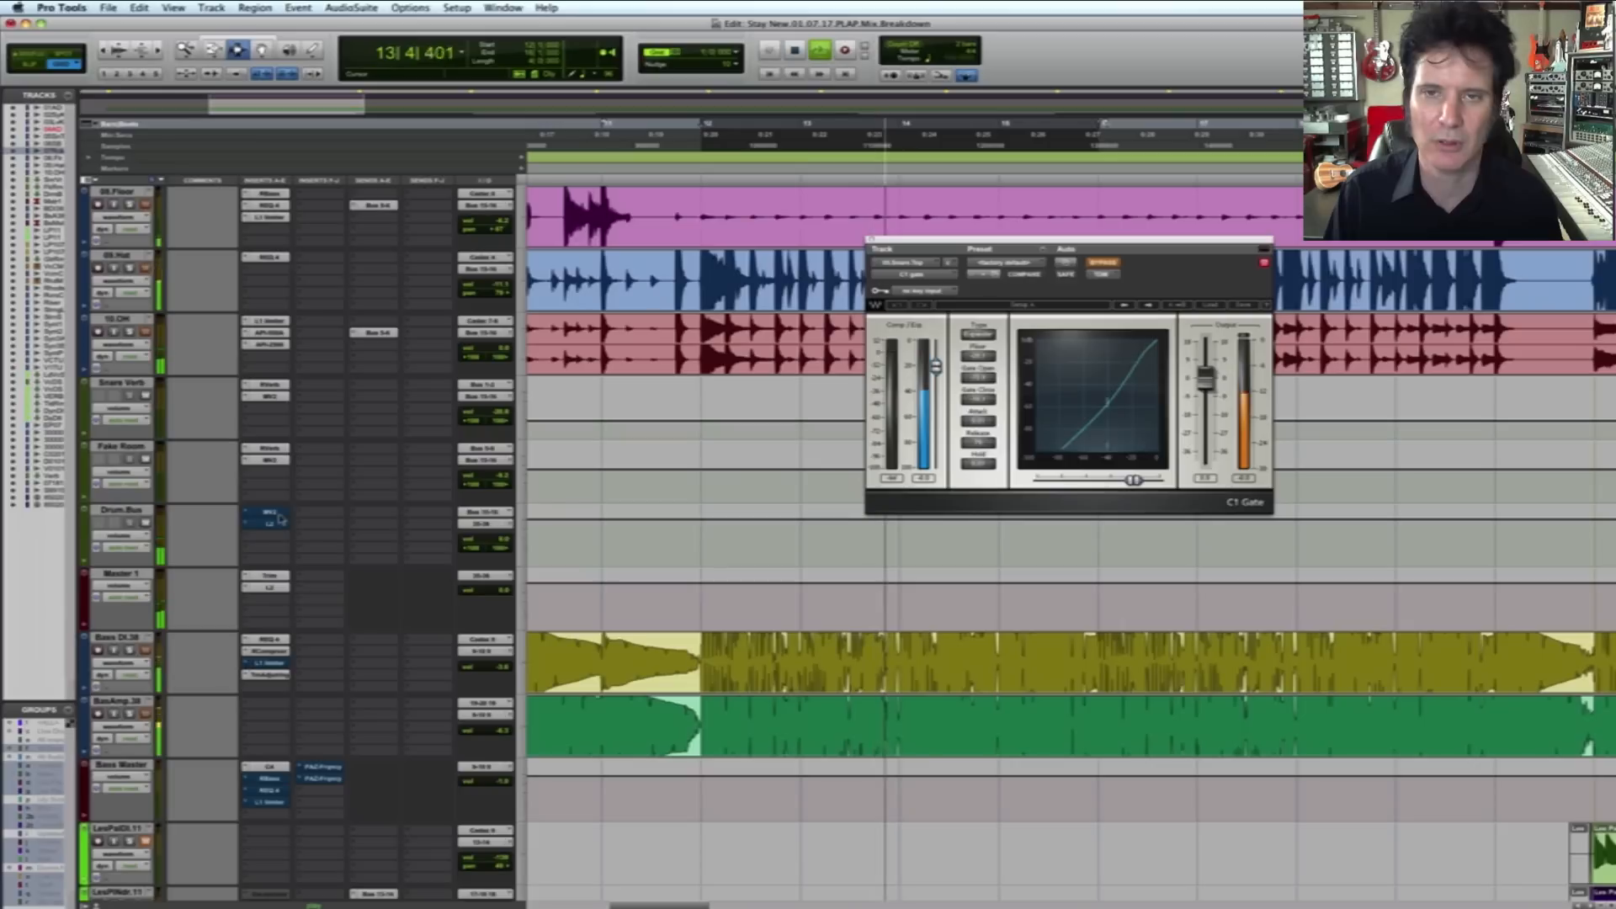
alt+super+click(280, 519)
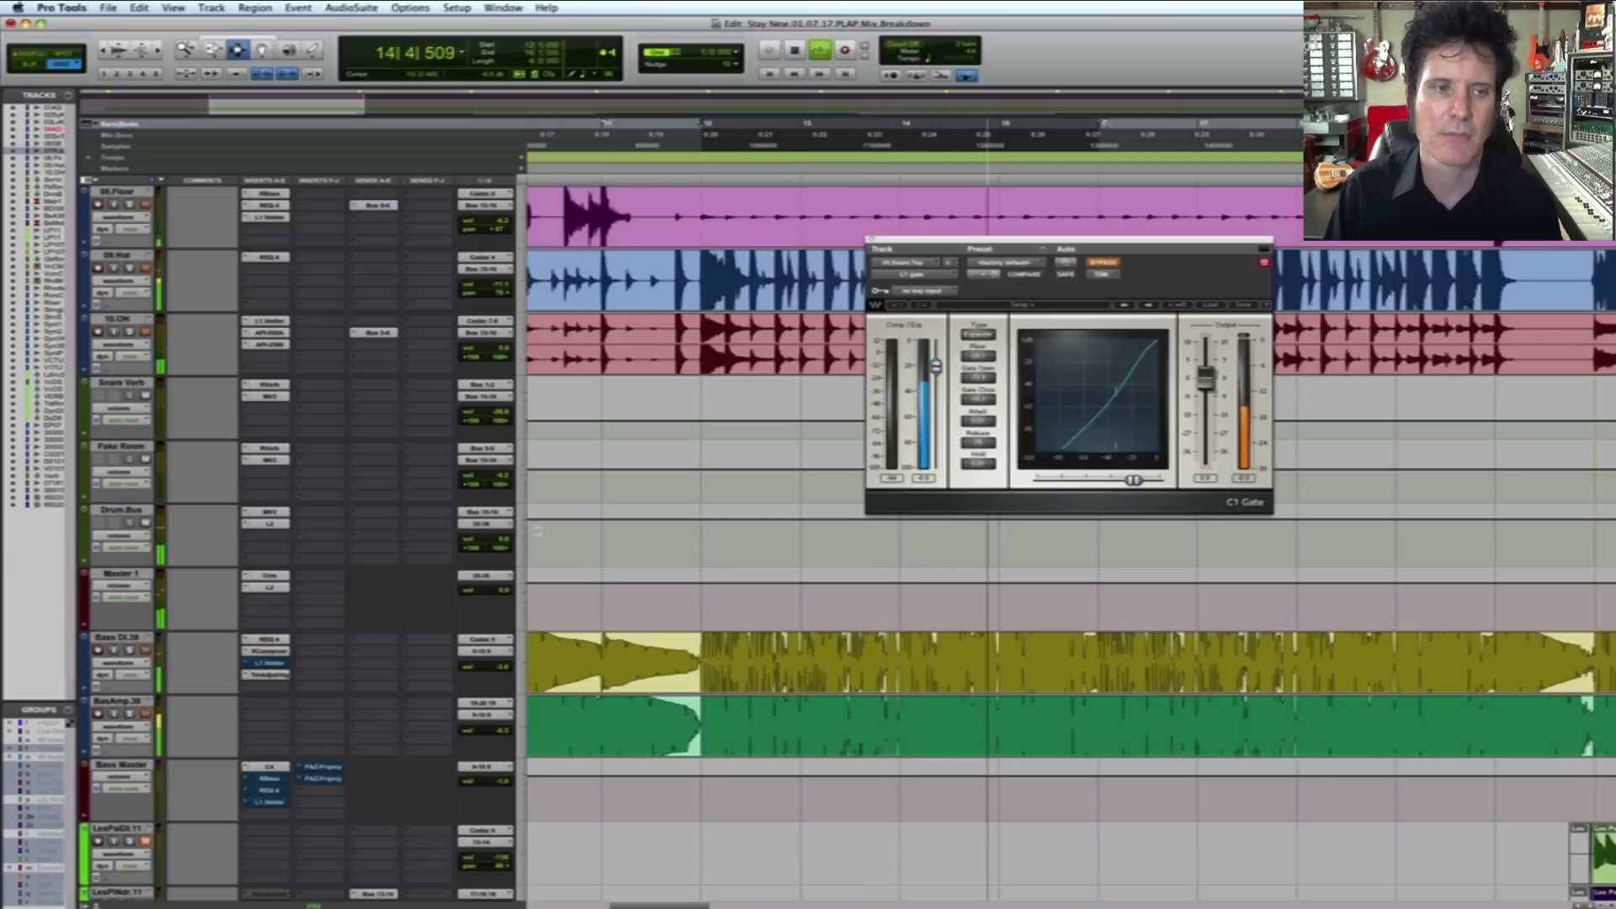
Step: Restart the loop and reactivate the snare top track's C1 Gate to hear it against the bypassed sound
key(space)
scroll(528, 532, up, 6)
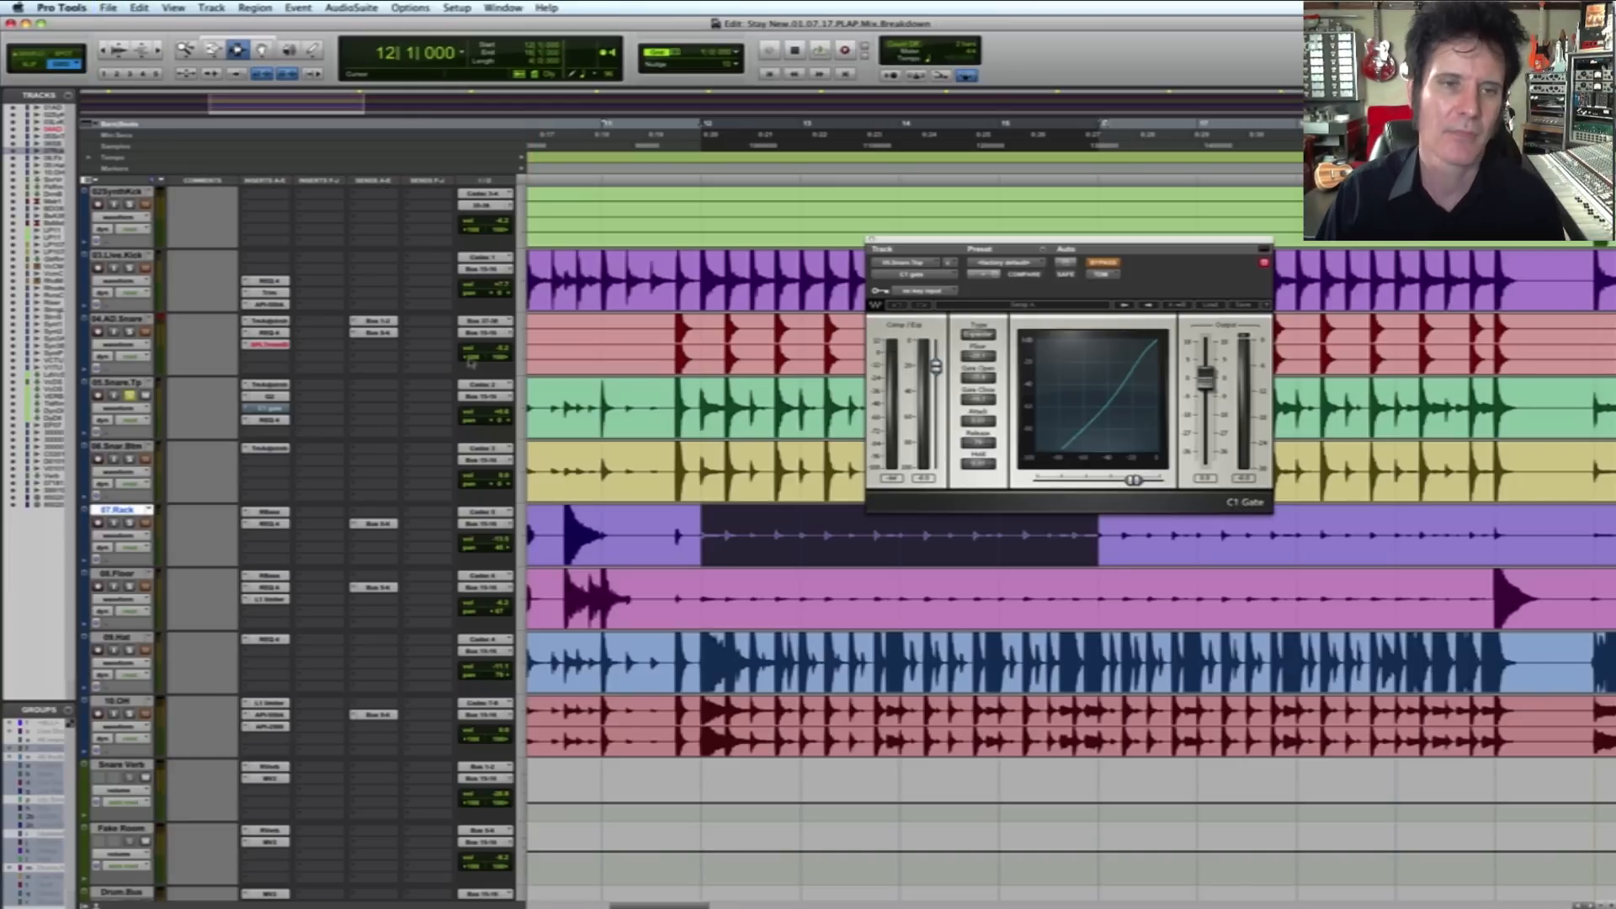
key(space)
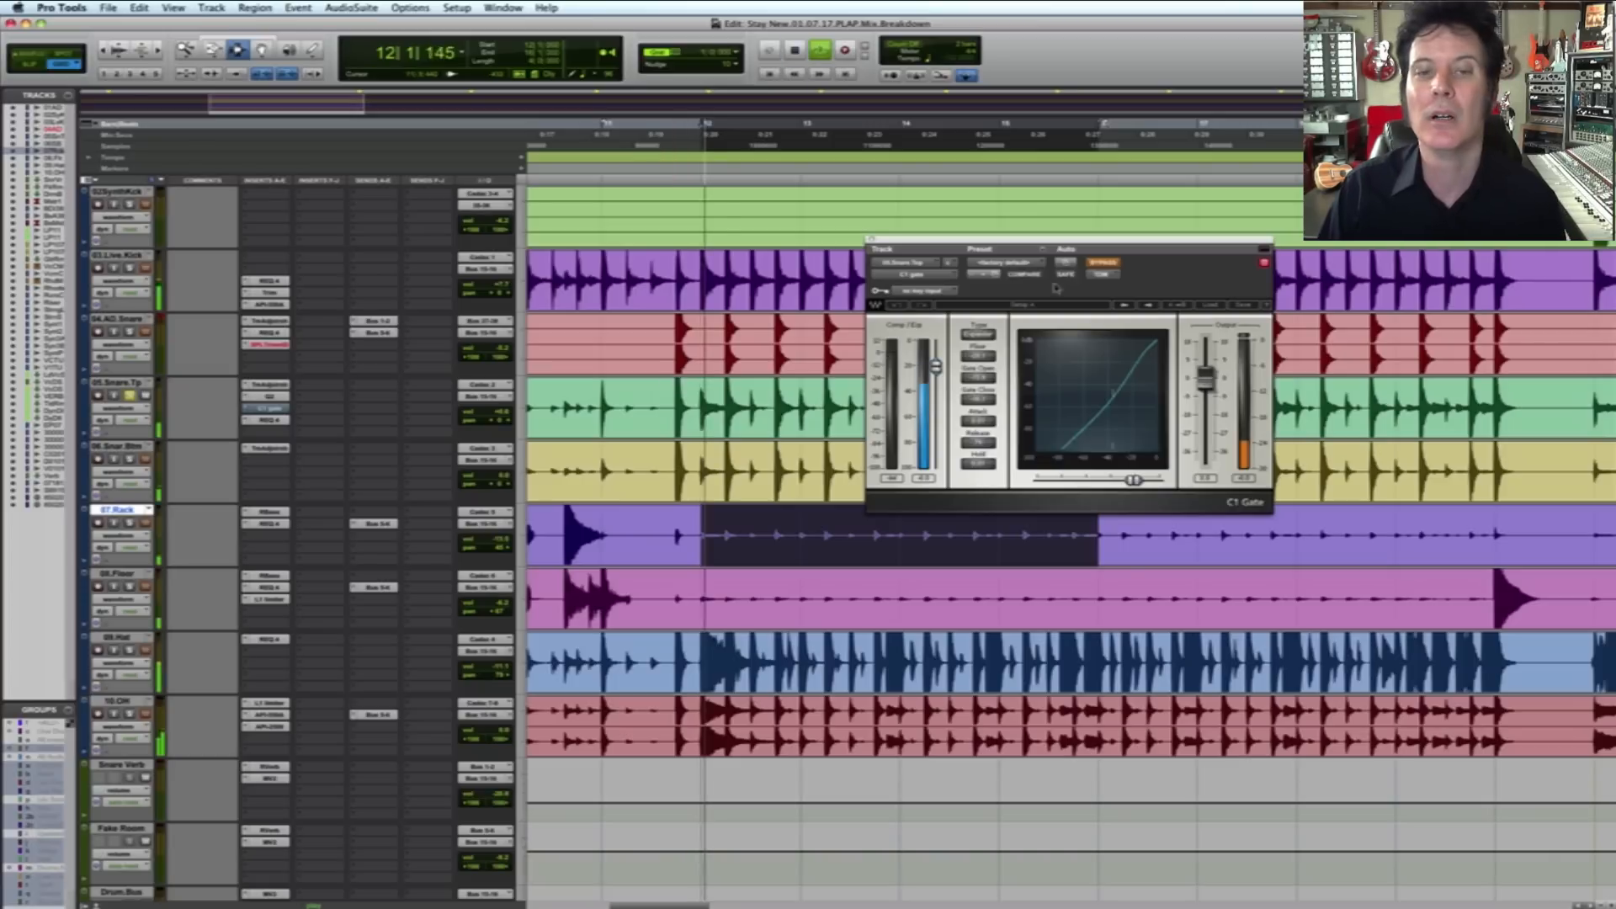
click(1105, 262)
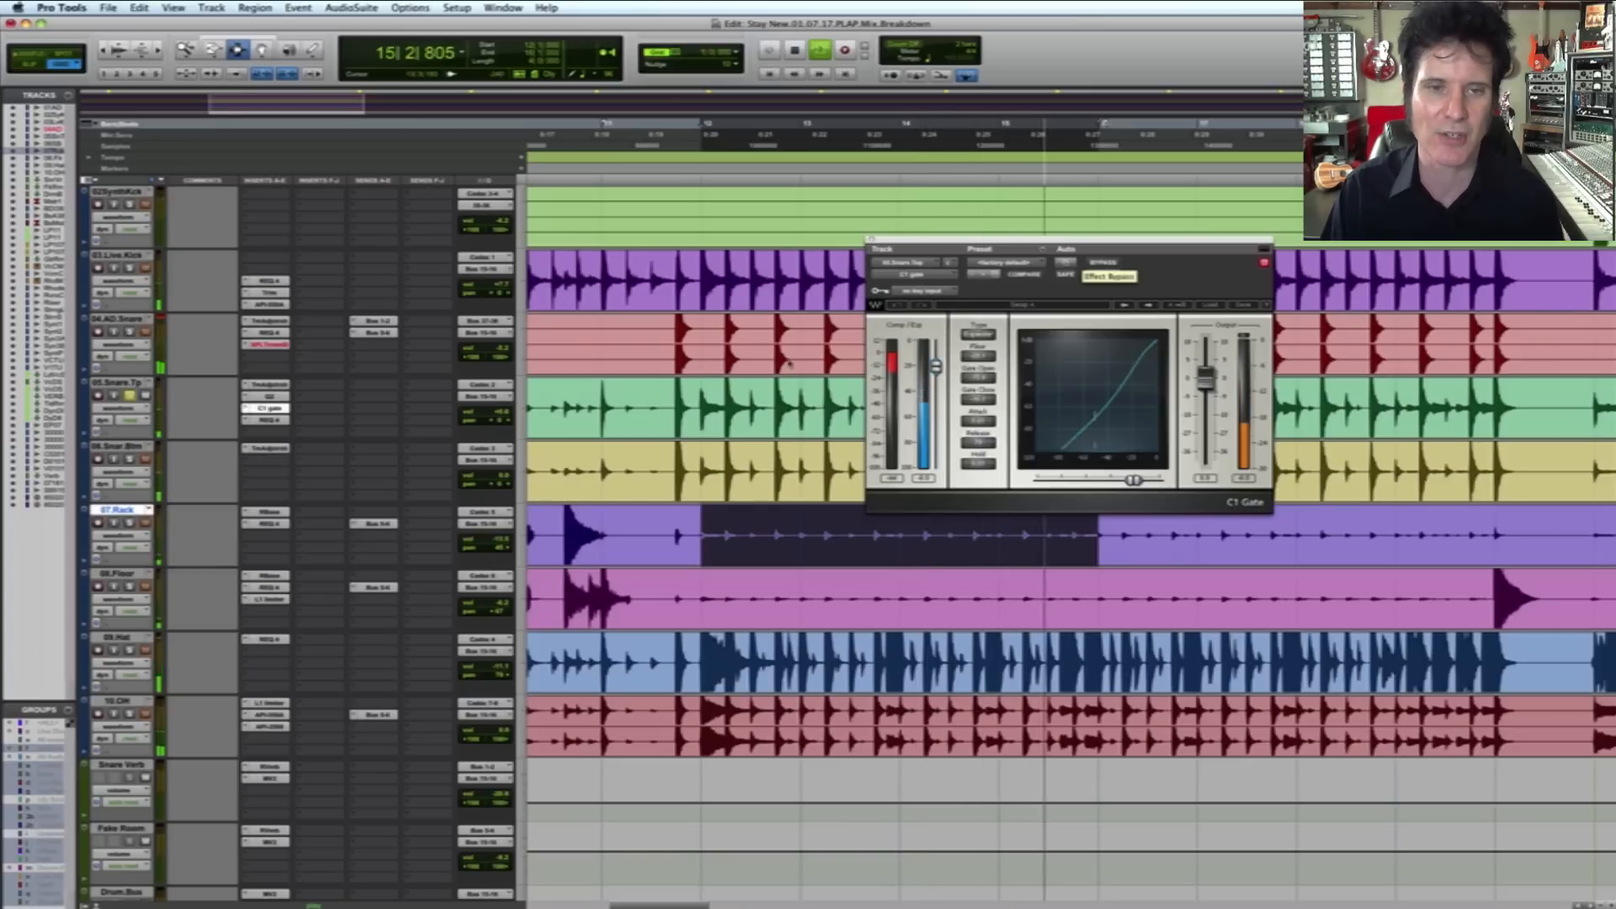
Step: Open the REQ 4 equalizer on the snare top track and compare the loop with band 1 off and on, leaving it on
click(268, 420)
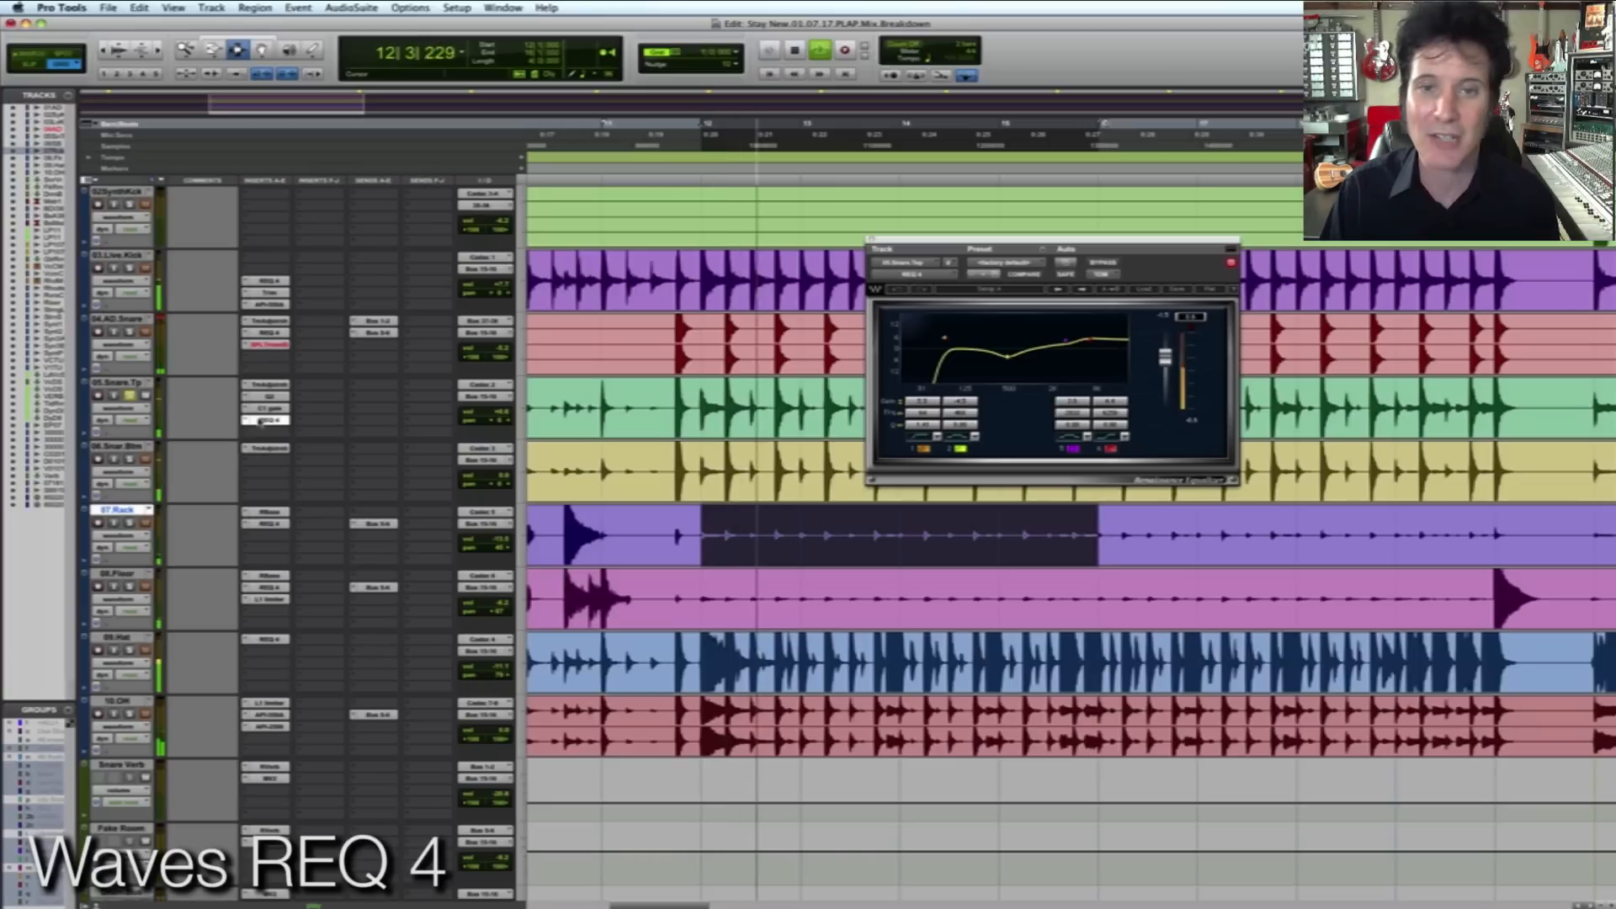
key(space)
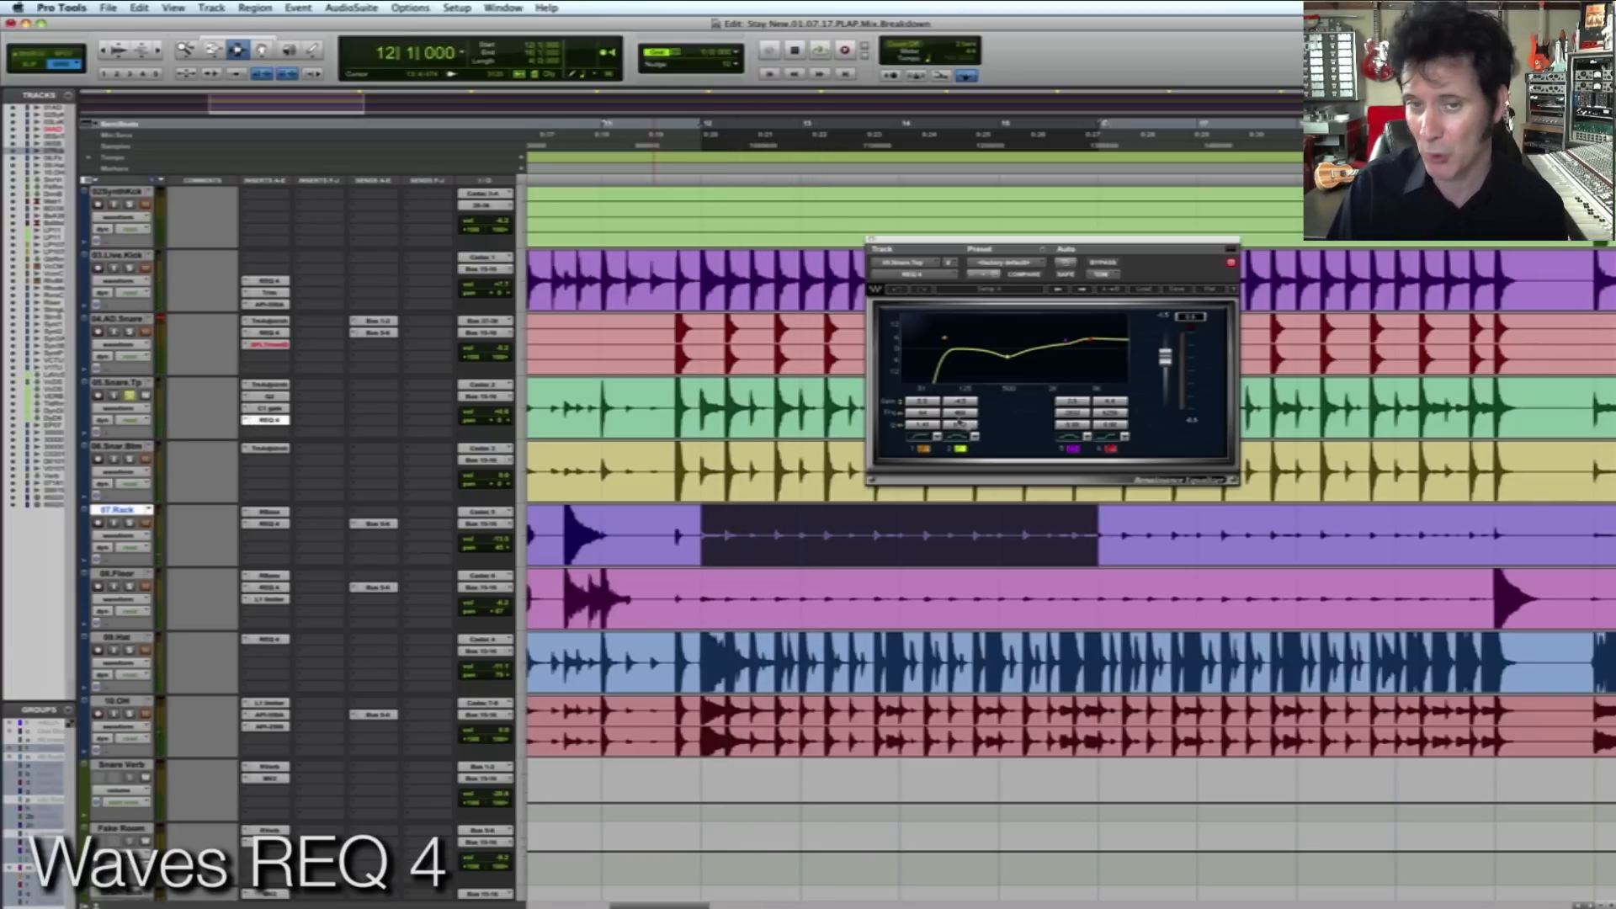
key(space)
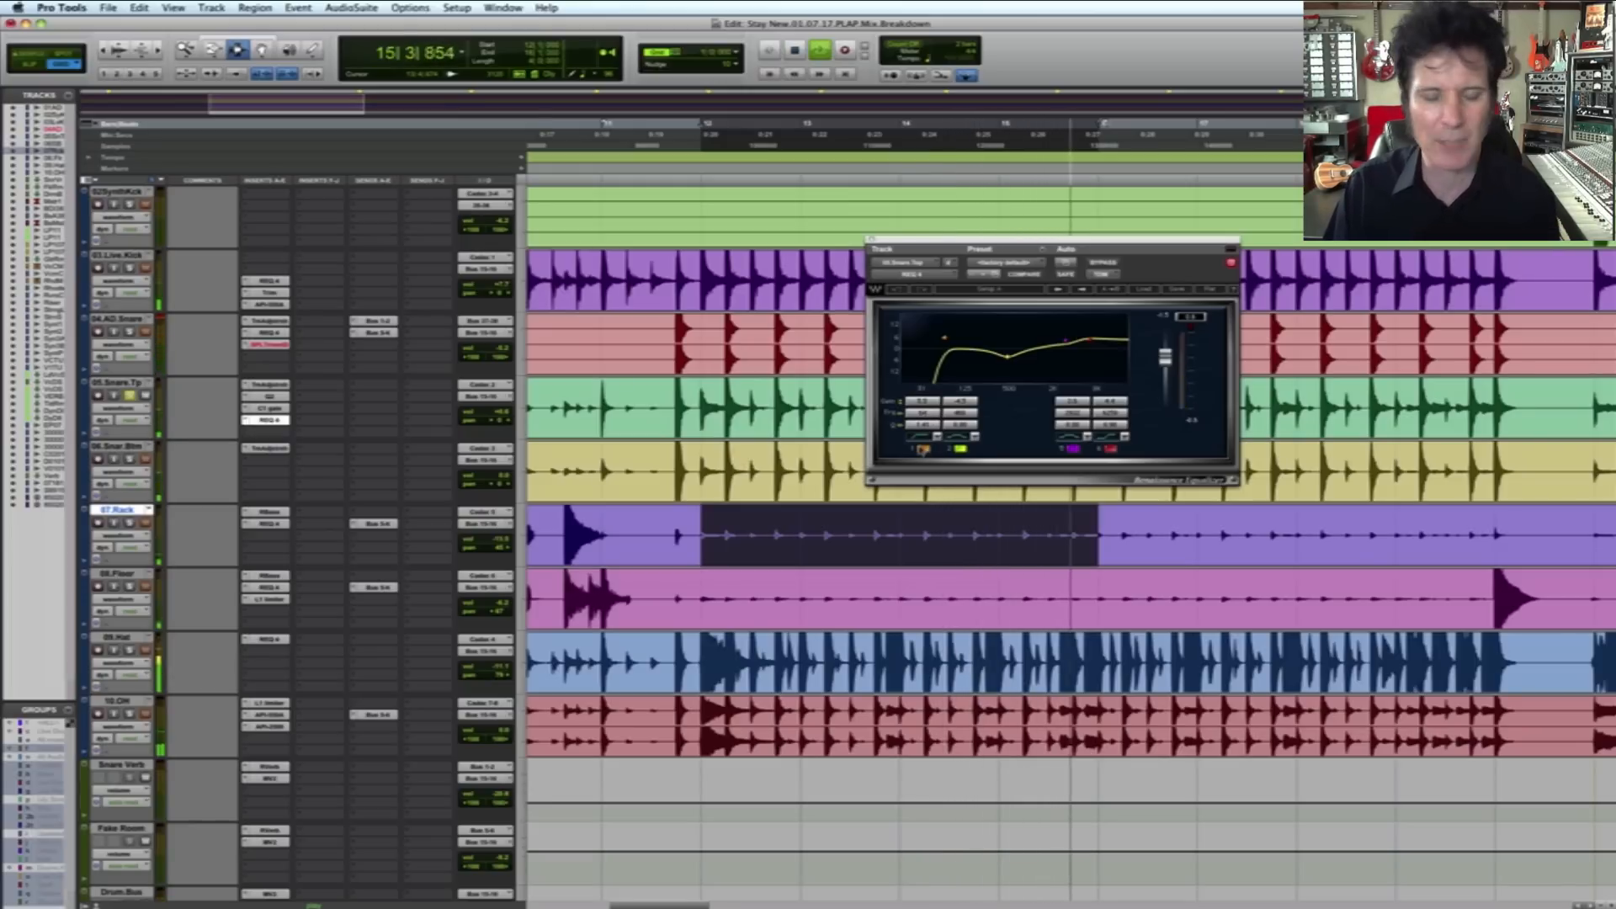
click(923, 449)
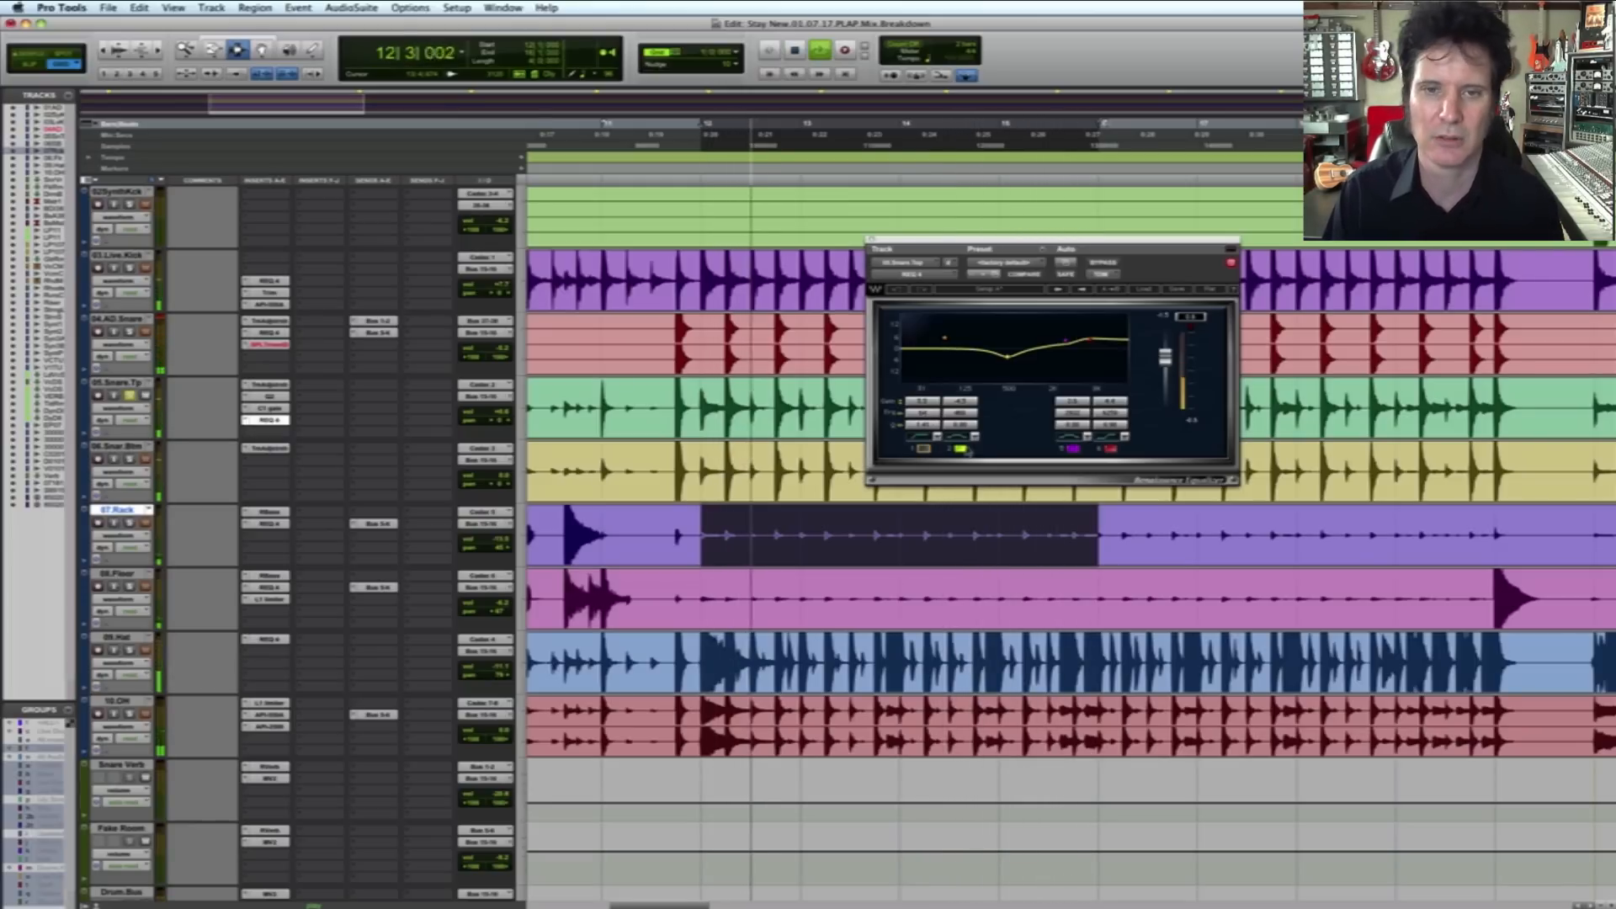
click(923, 448)
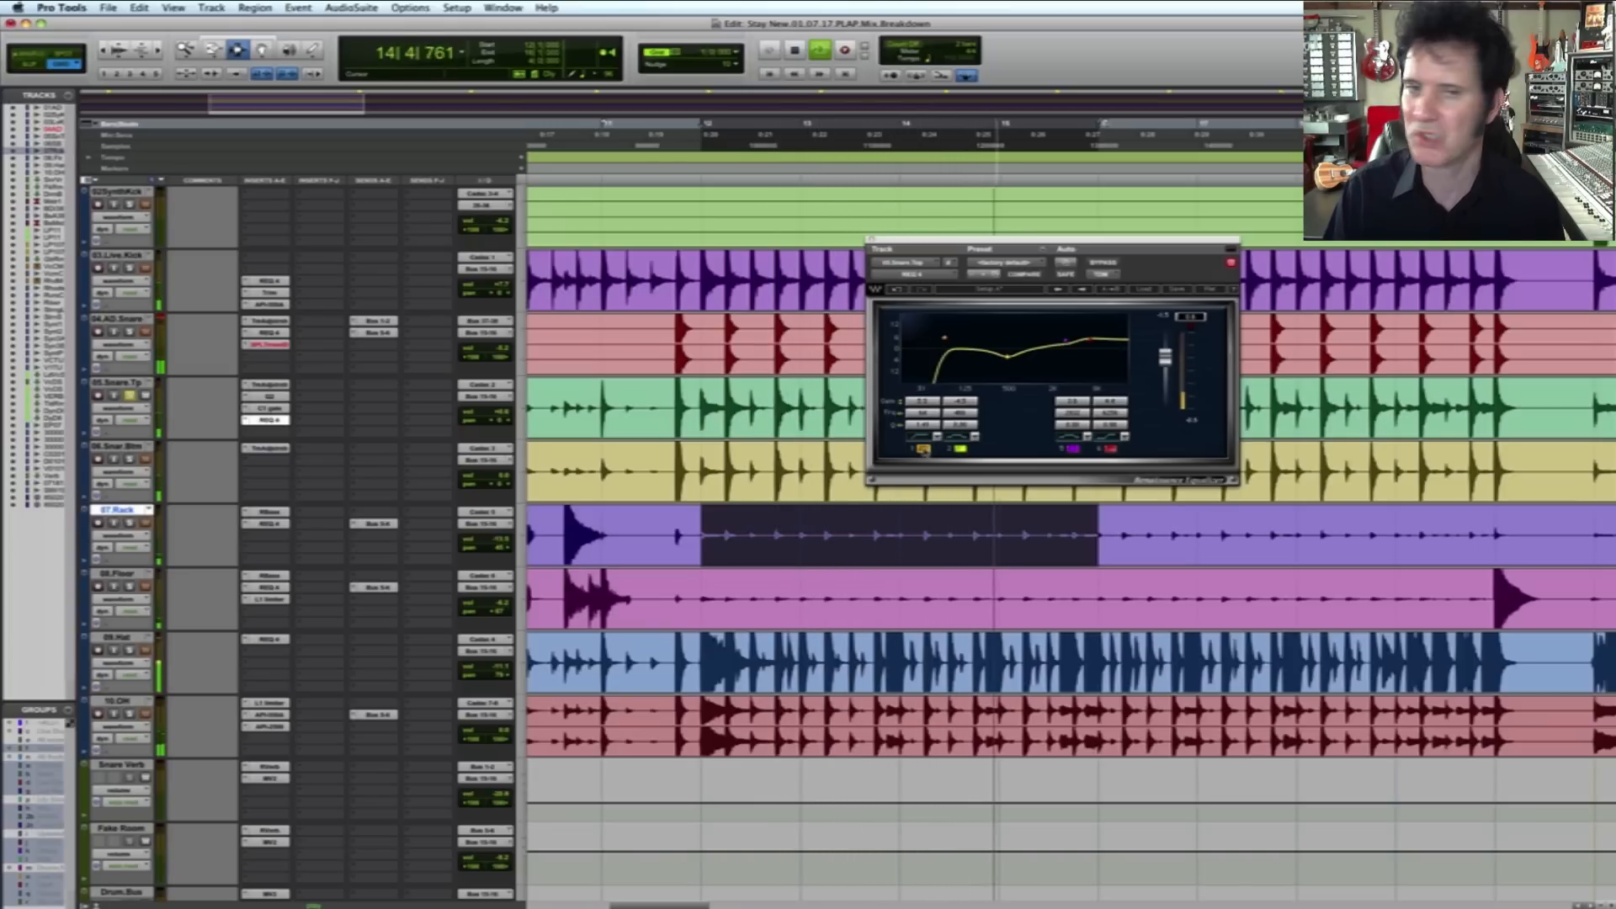
key(space)
Step: Compare the loop with the snare top track's REQ 4 equalizer bypassed and active, leaving it active
click(1104, 262)
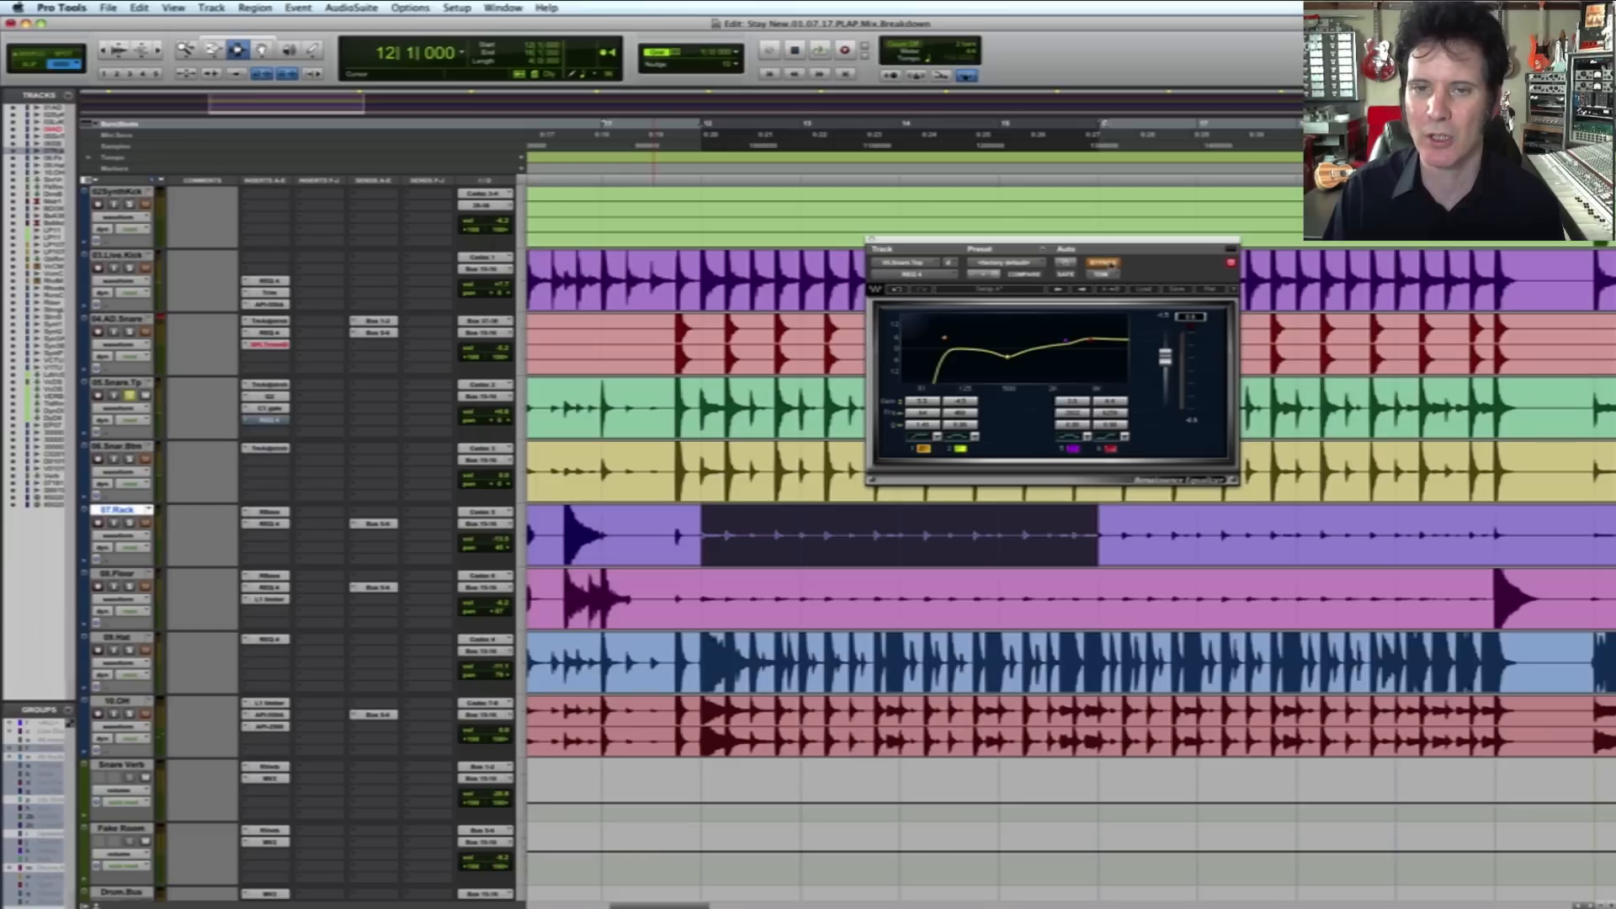
key(space)
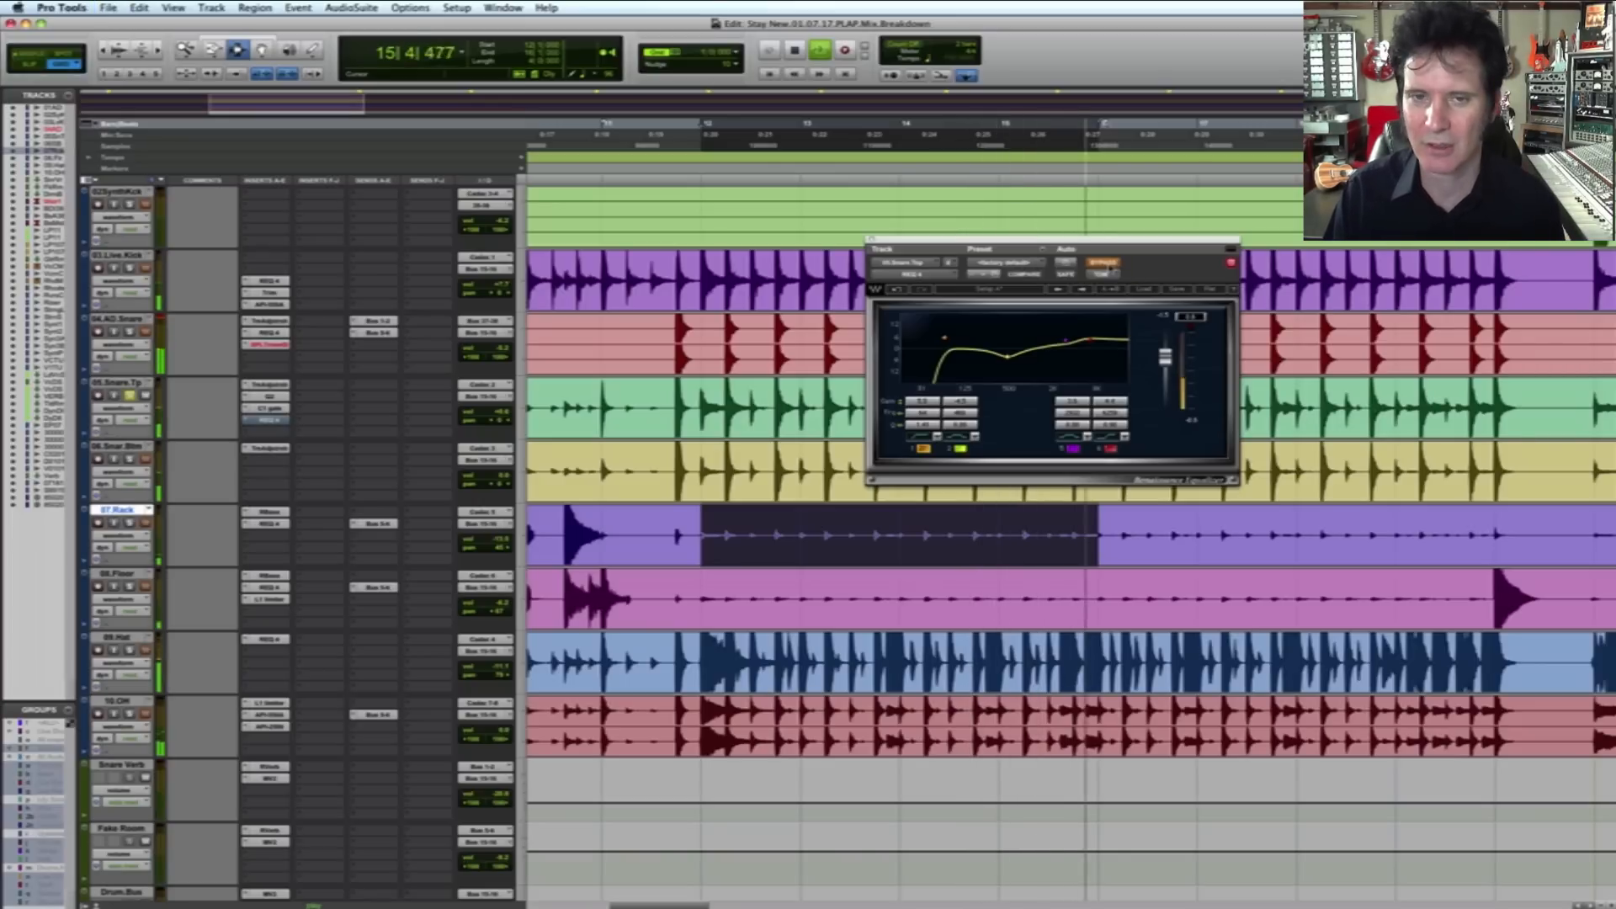
key(space)
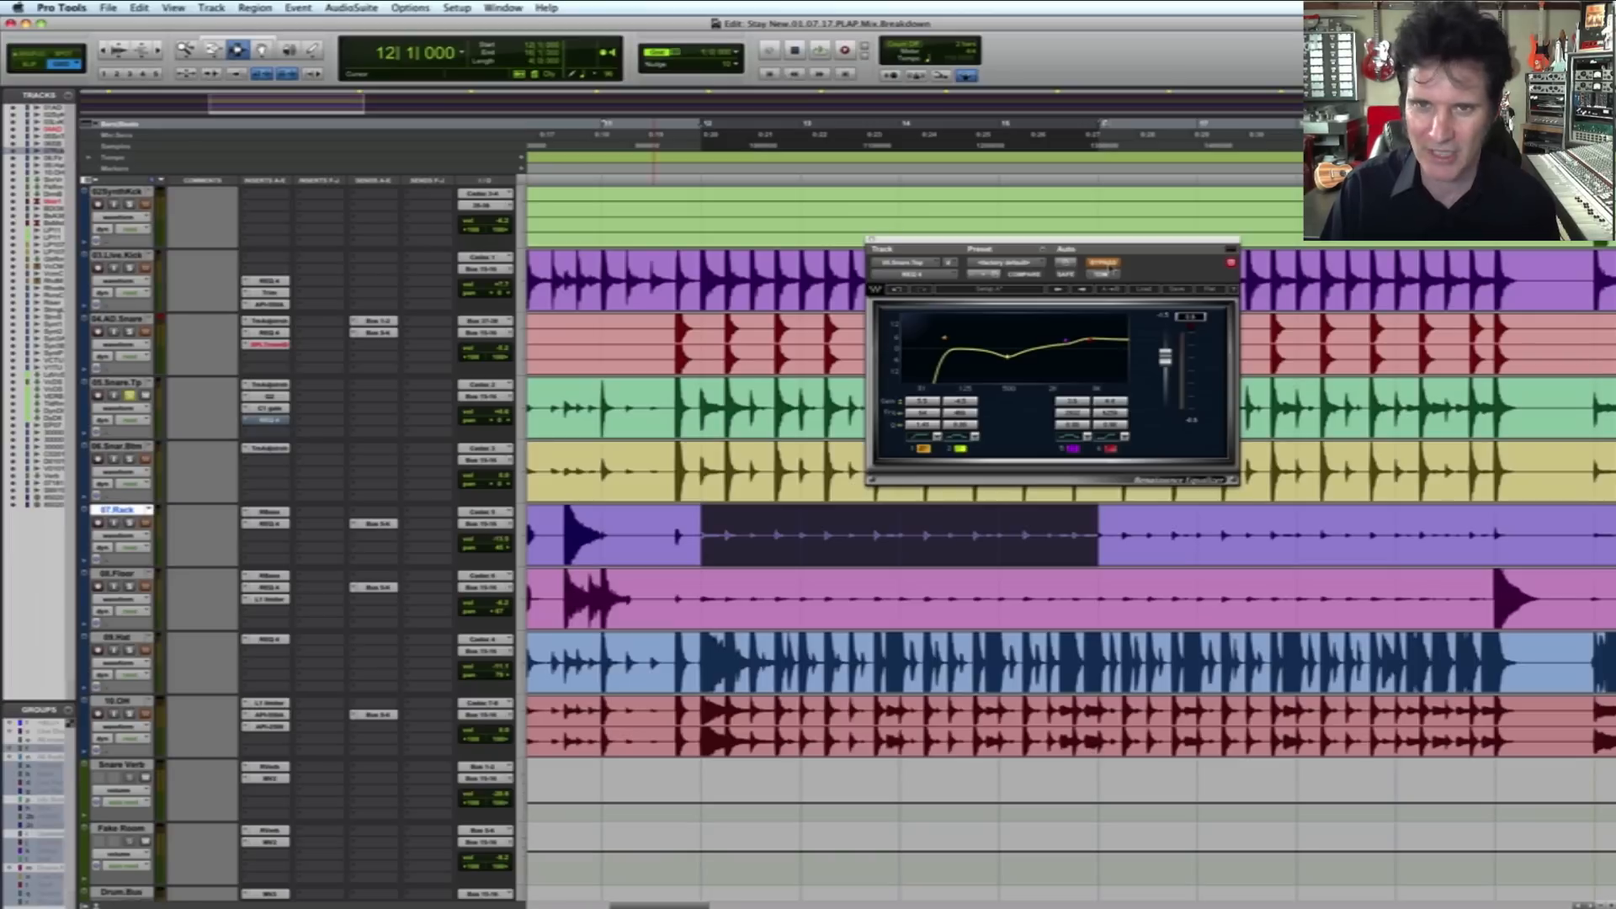
key(space)
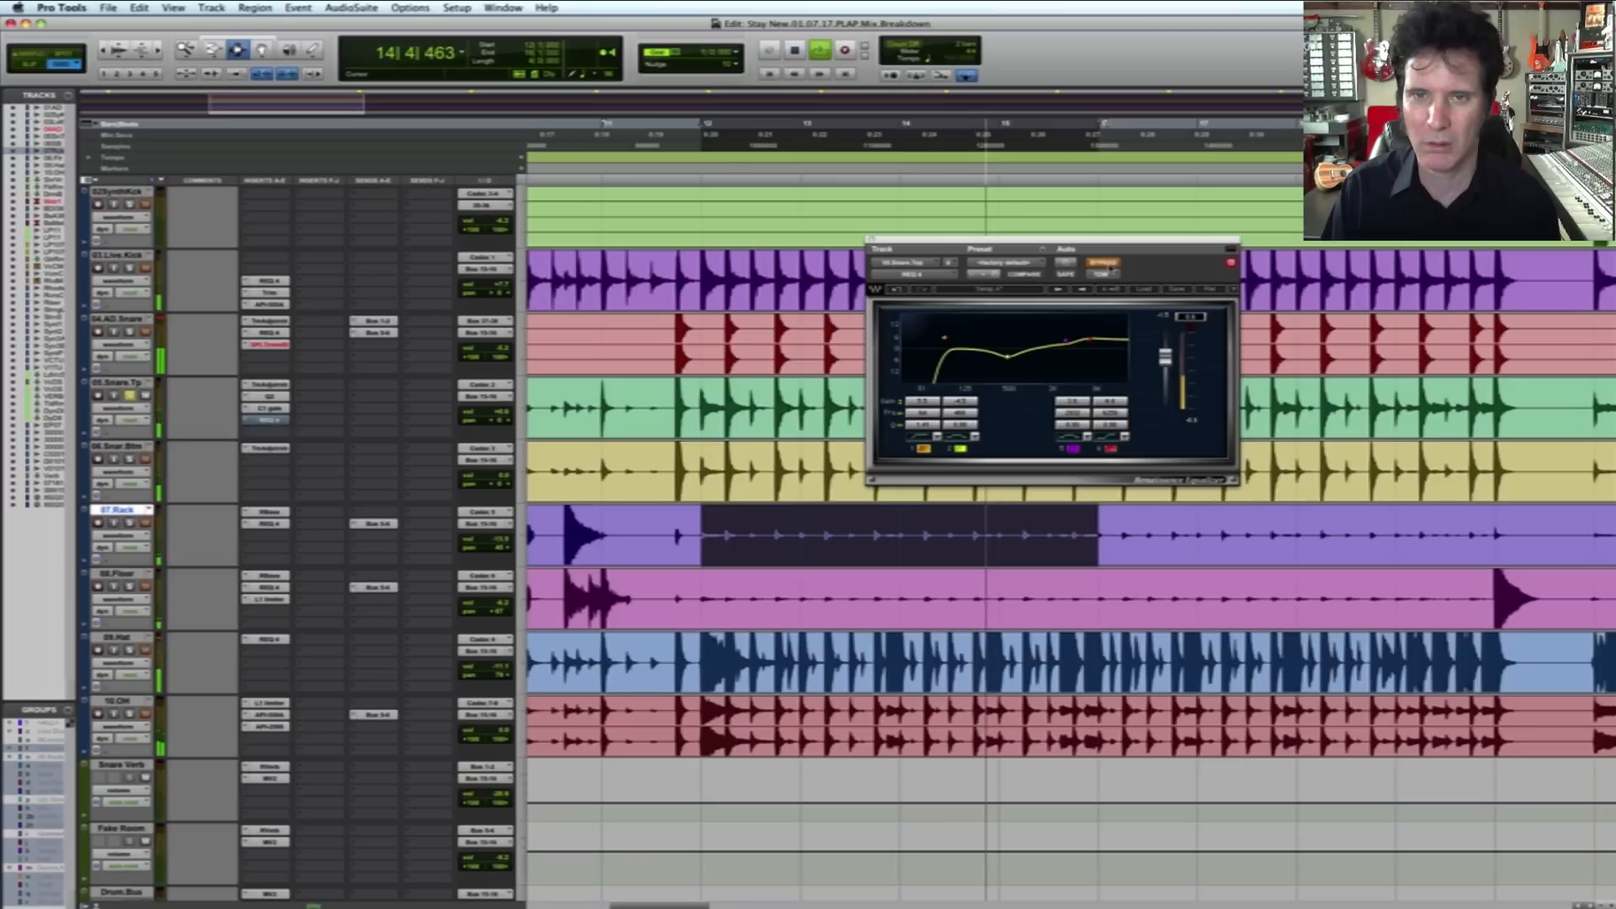
click(1103, 262)
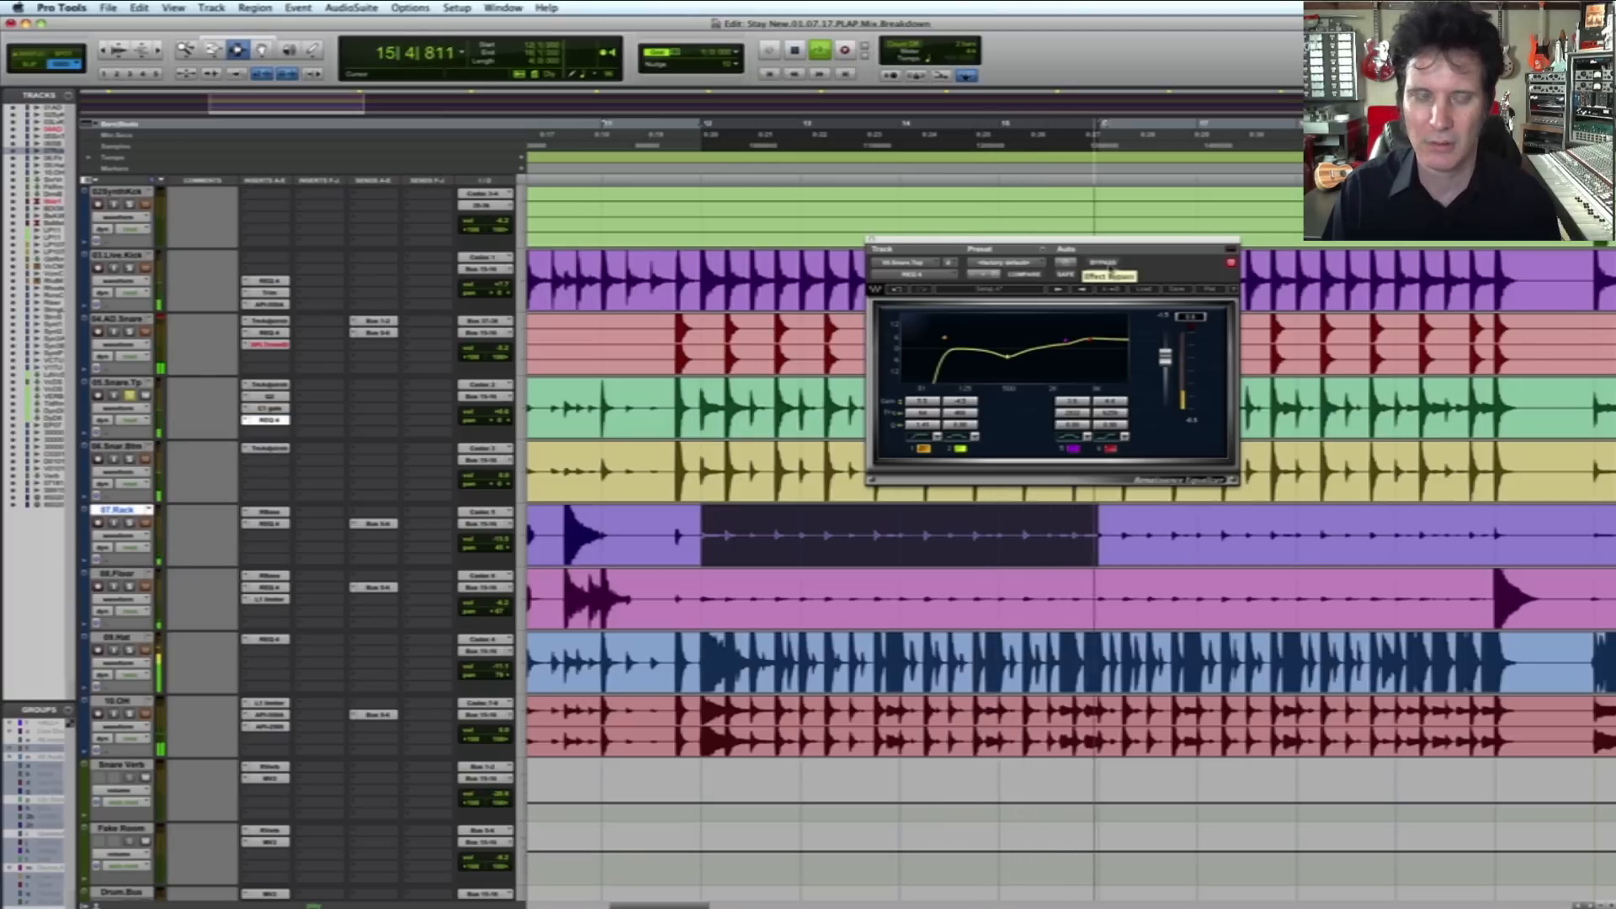
key(space)
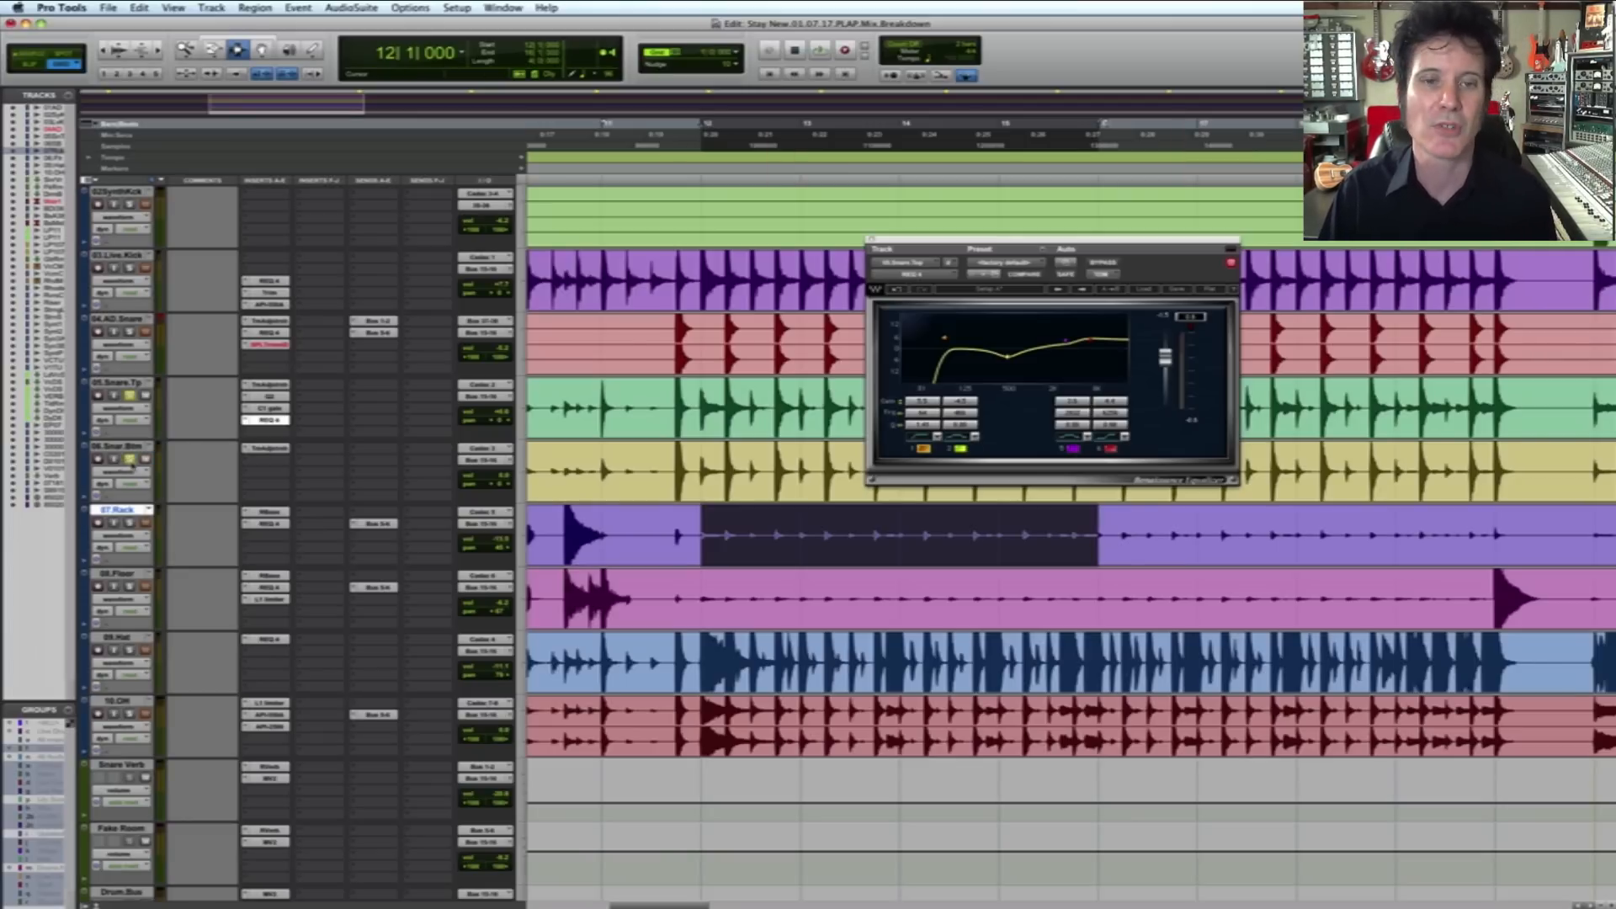
Step: Play the loop with the snare top and snare bottom tracks soloed together, and close the REQ 4 window
key(space)
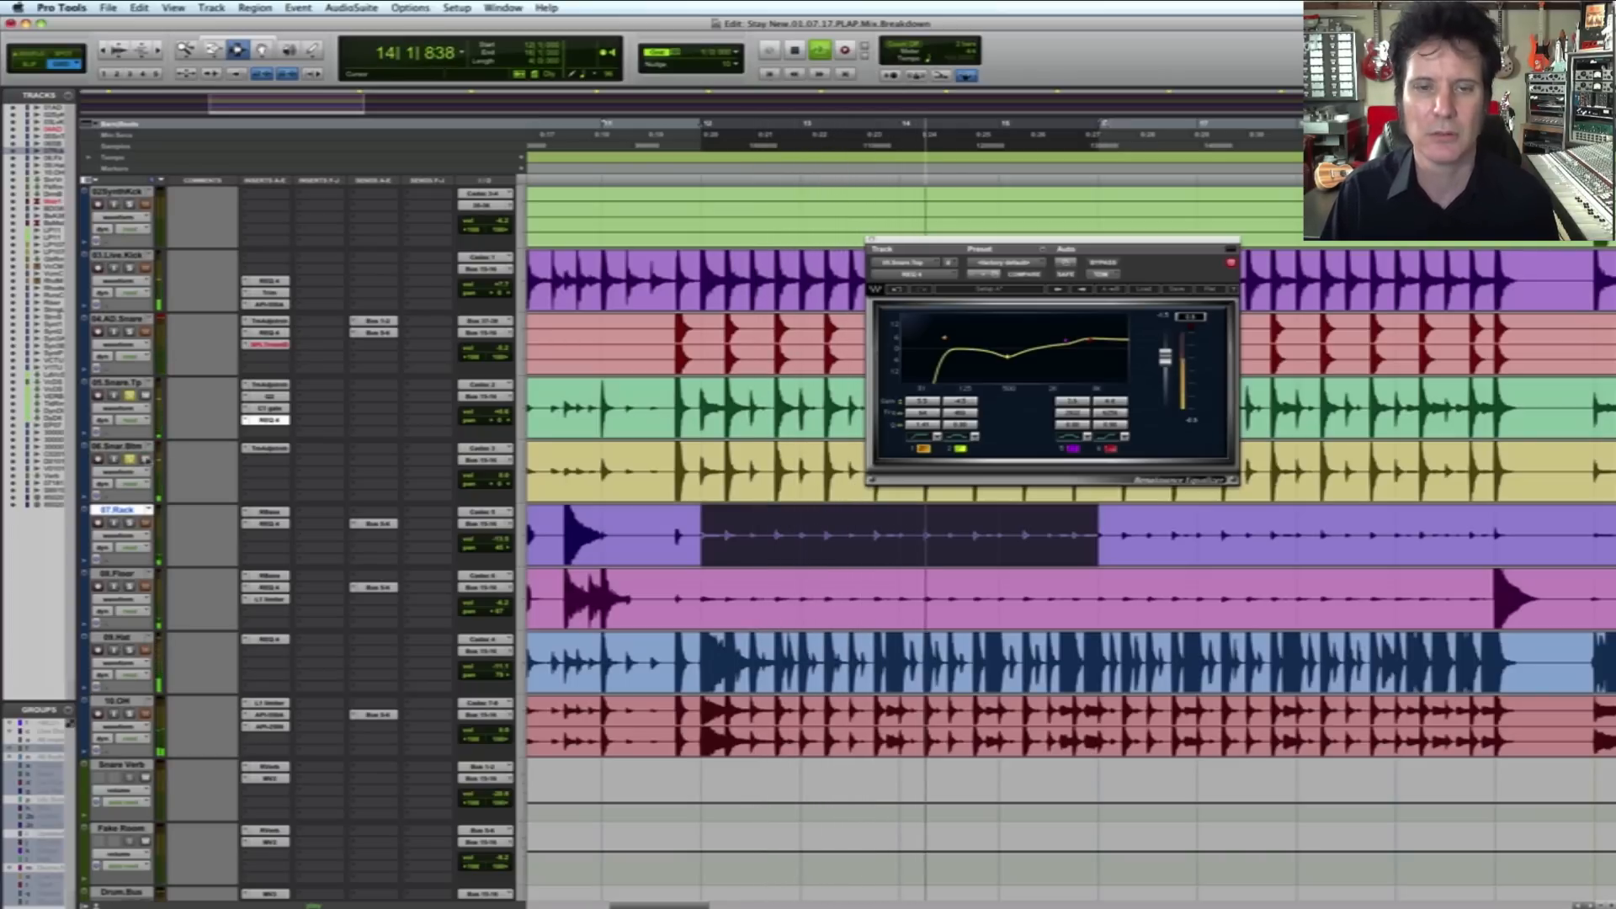
key(space)
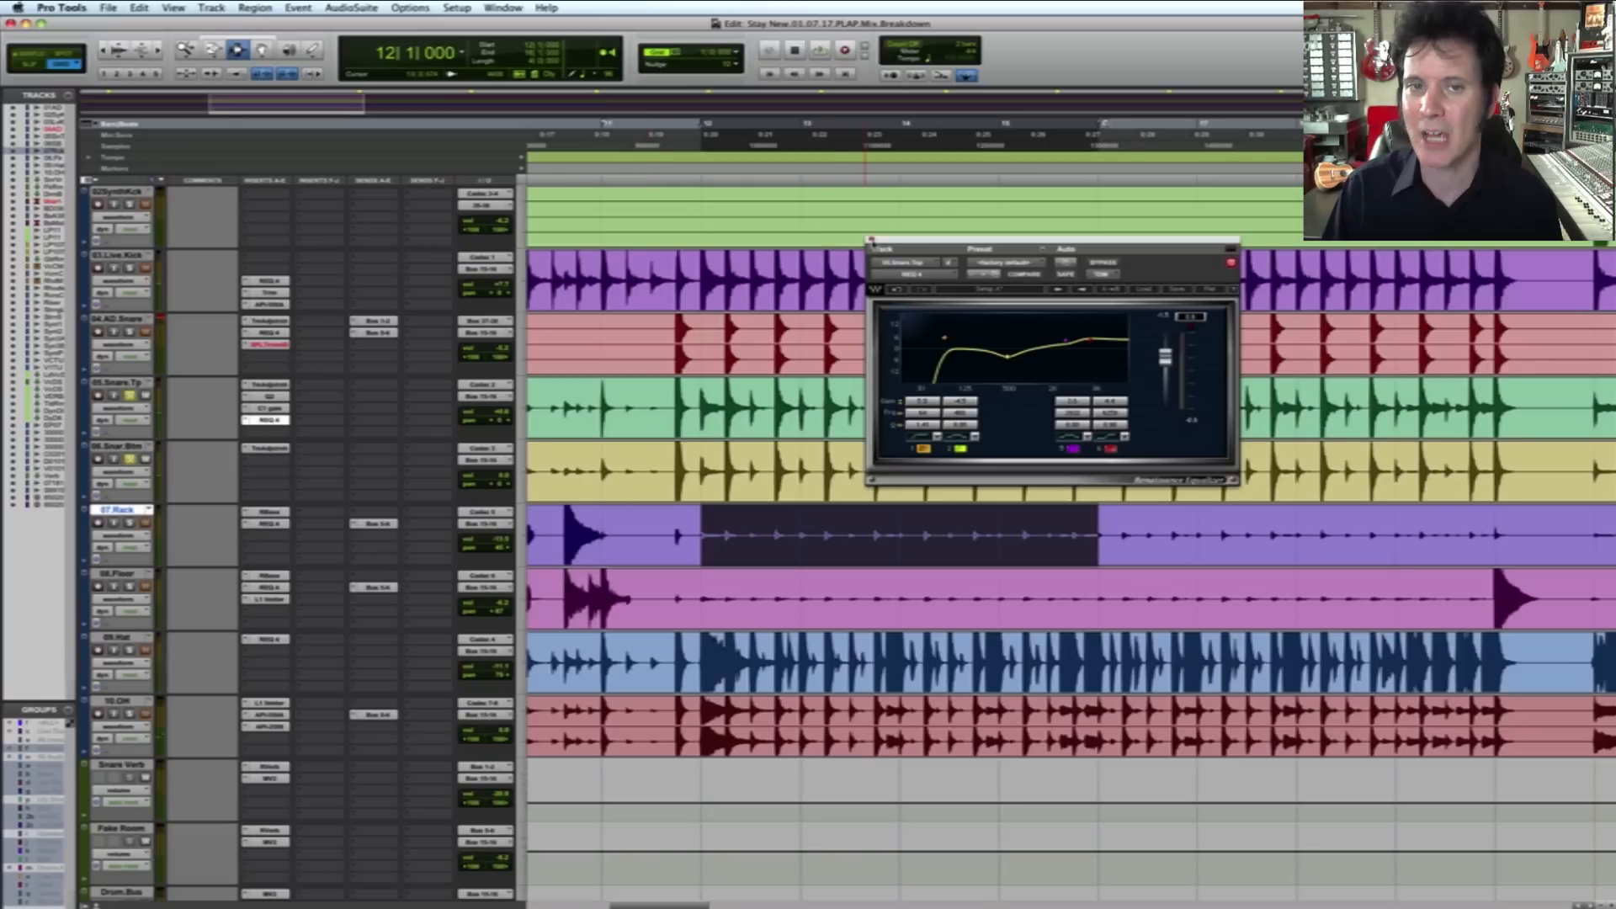
click(871, 239)
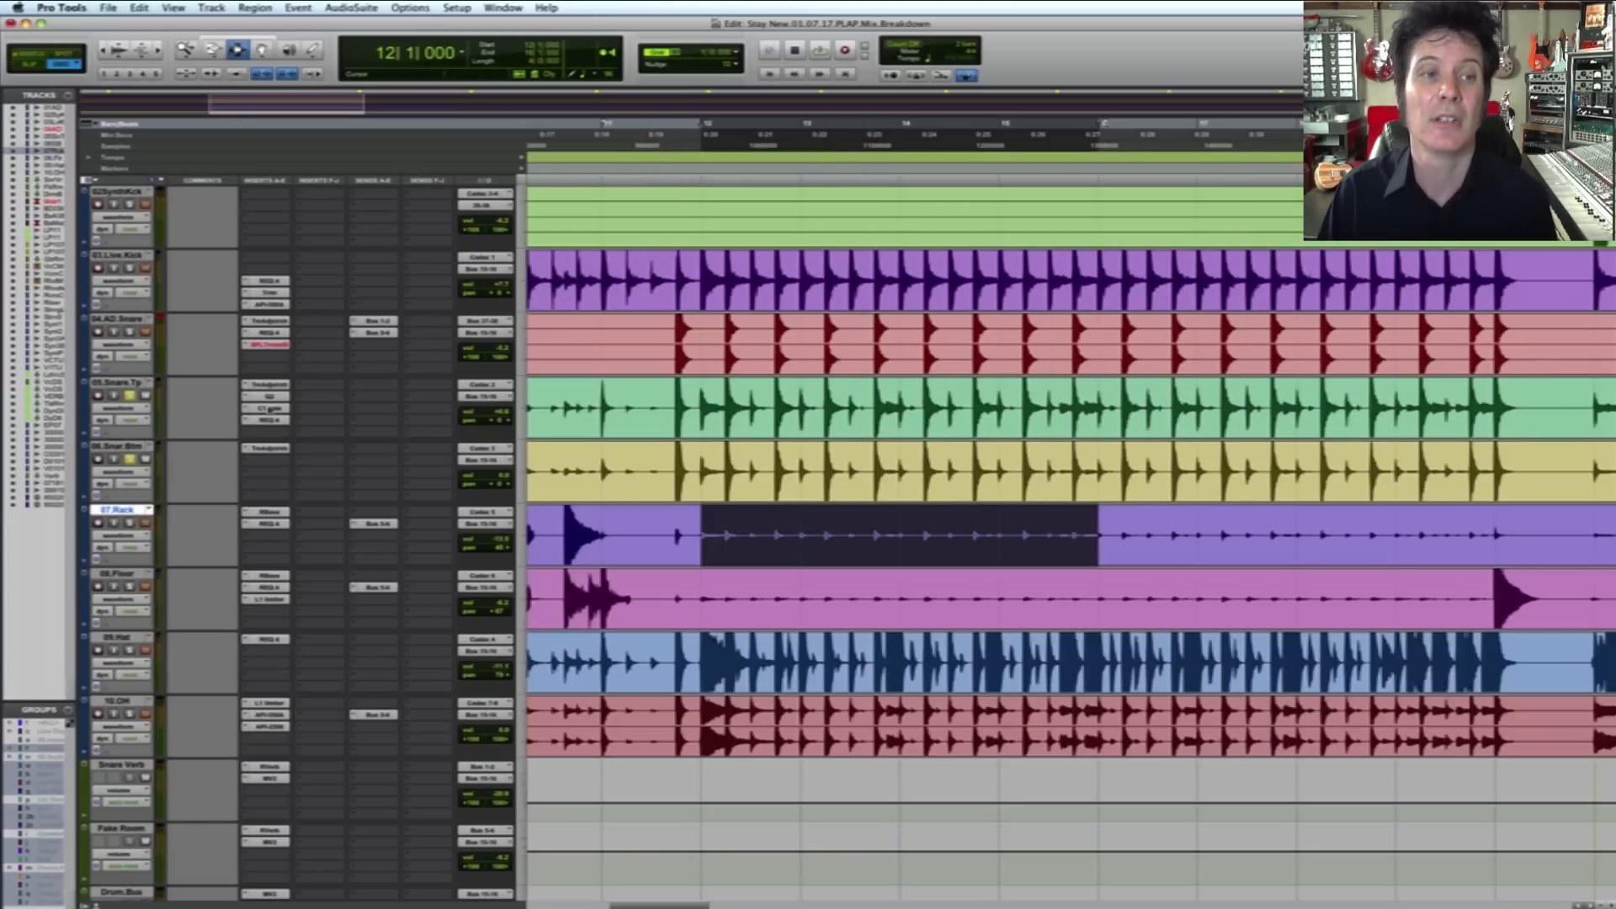
Step: Solo the 04.AD.Snare track in place of the snare top and bottom tracks and play the loop
alt+click(133, 334)
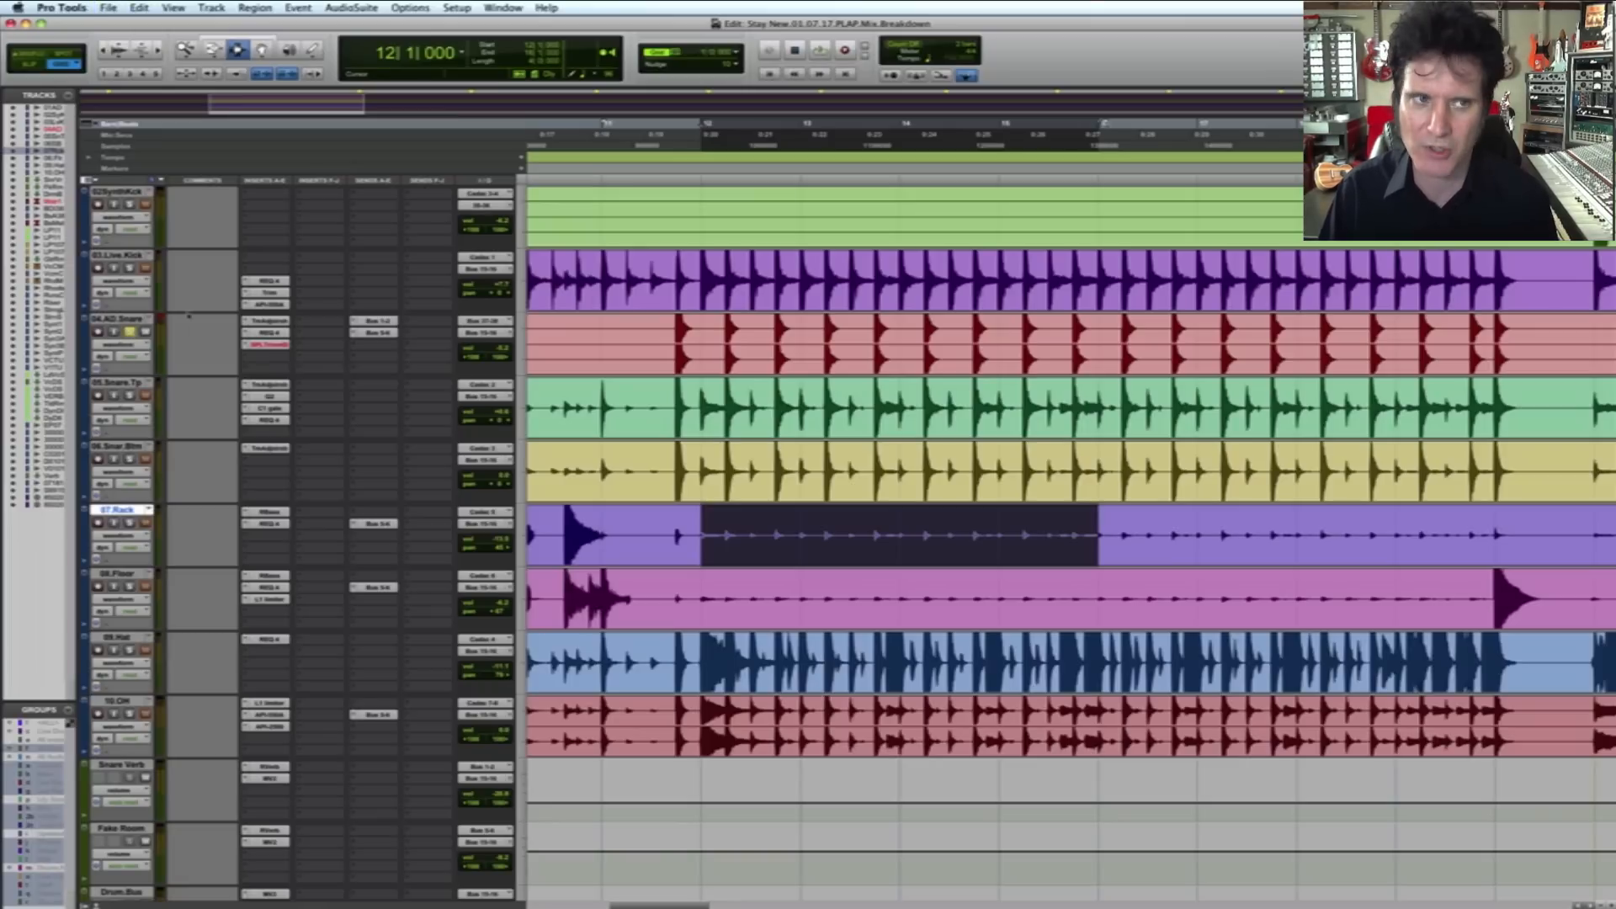
key(space)
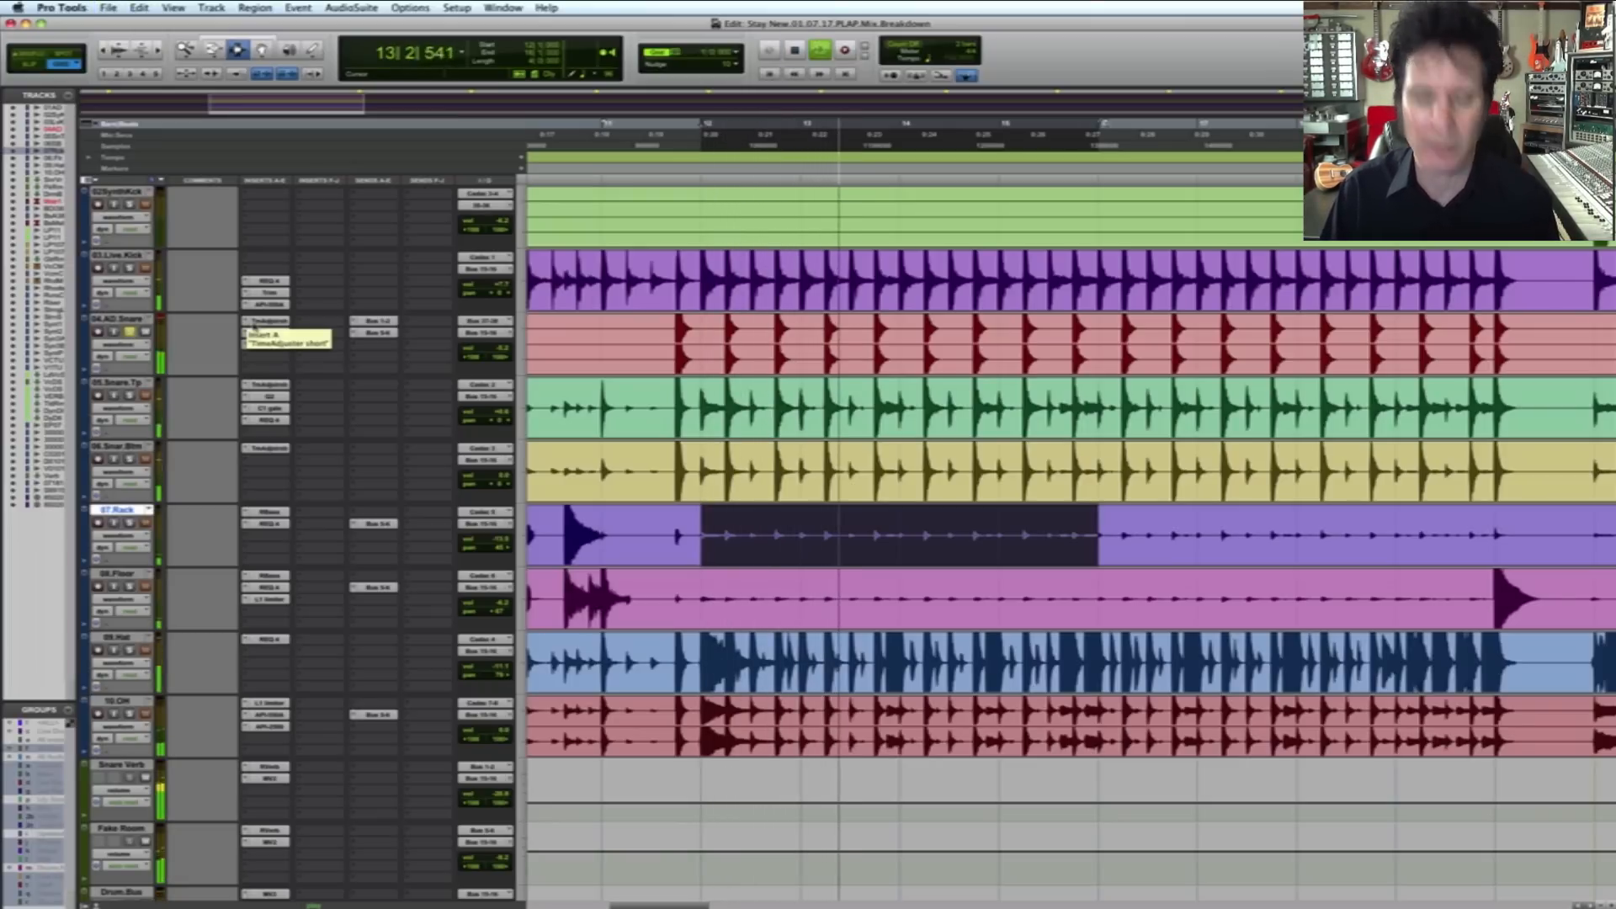
key(r)
key(r)
key(space)
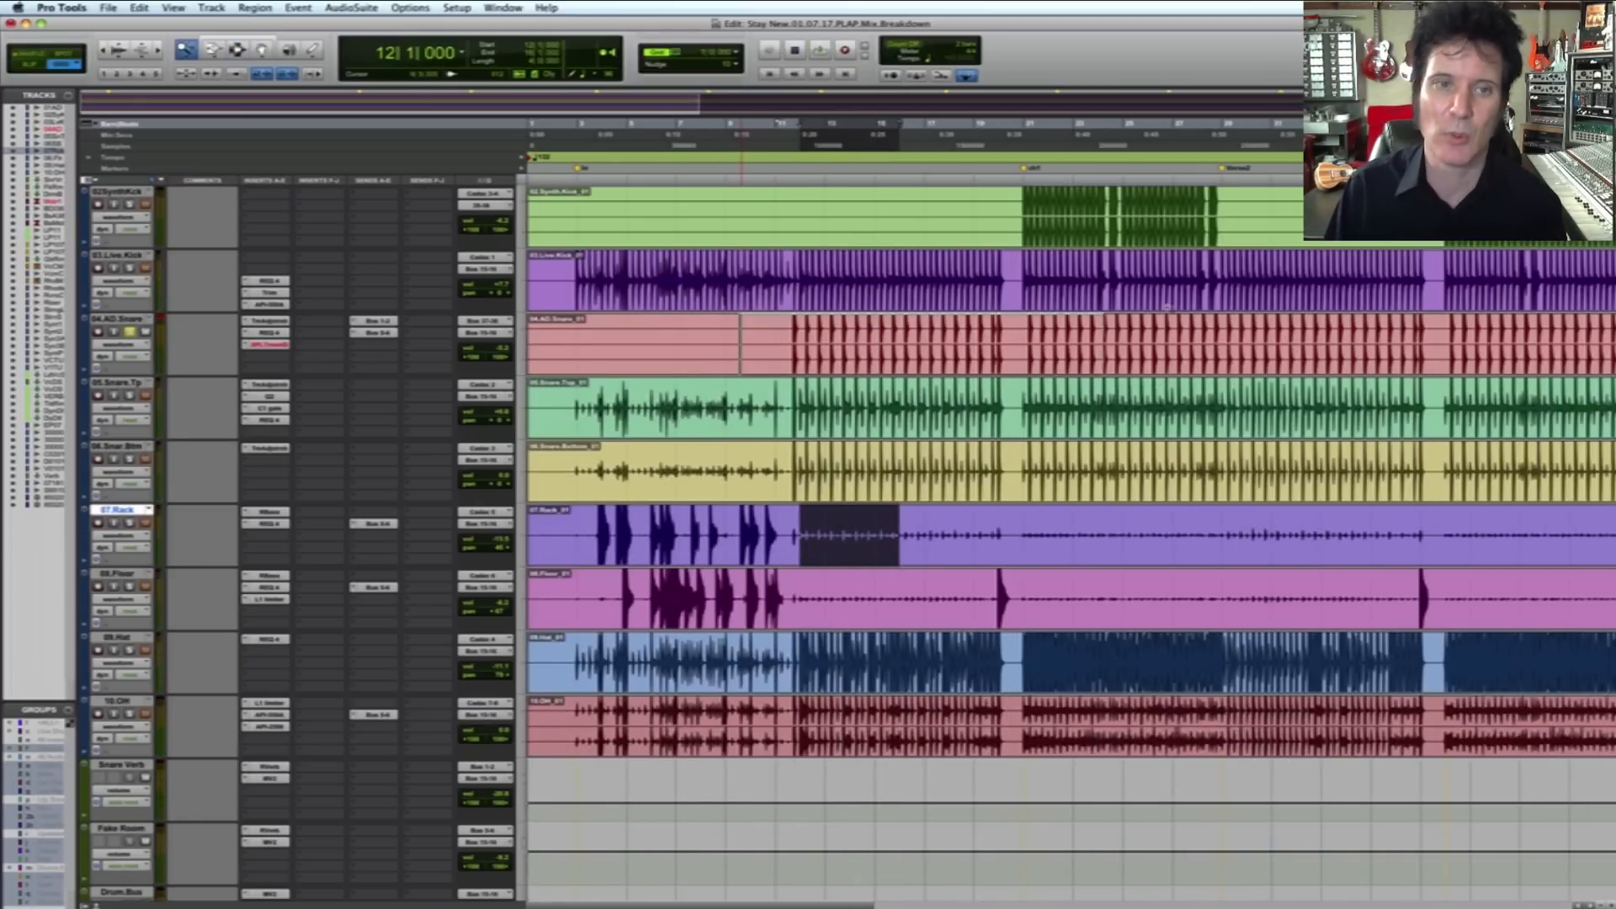
key(t)
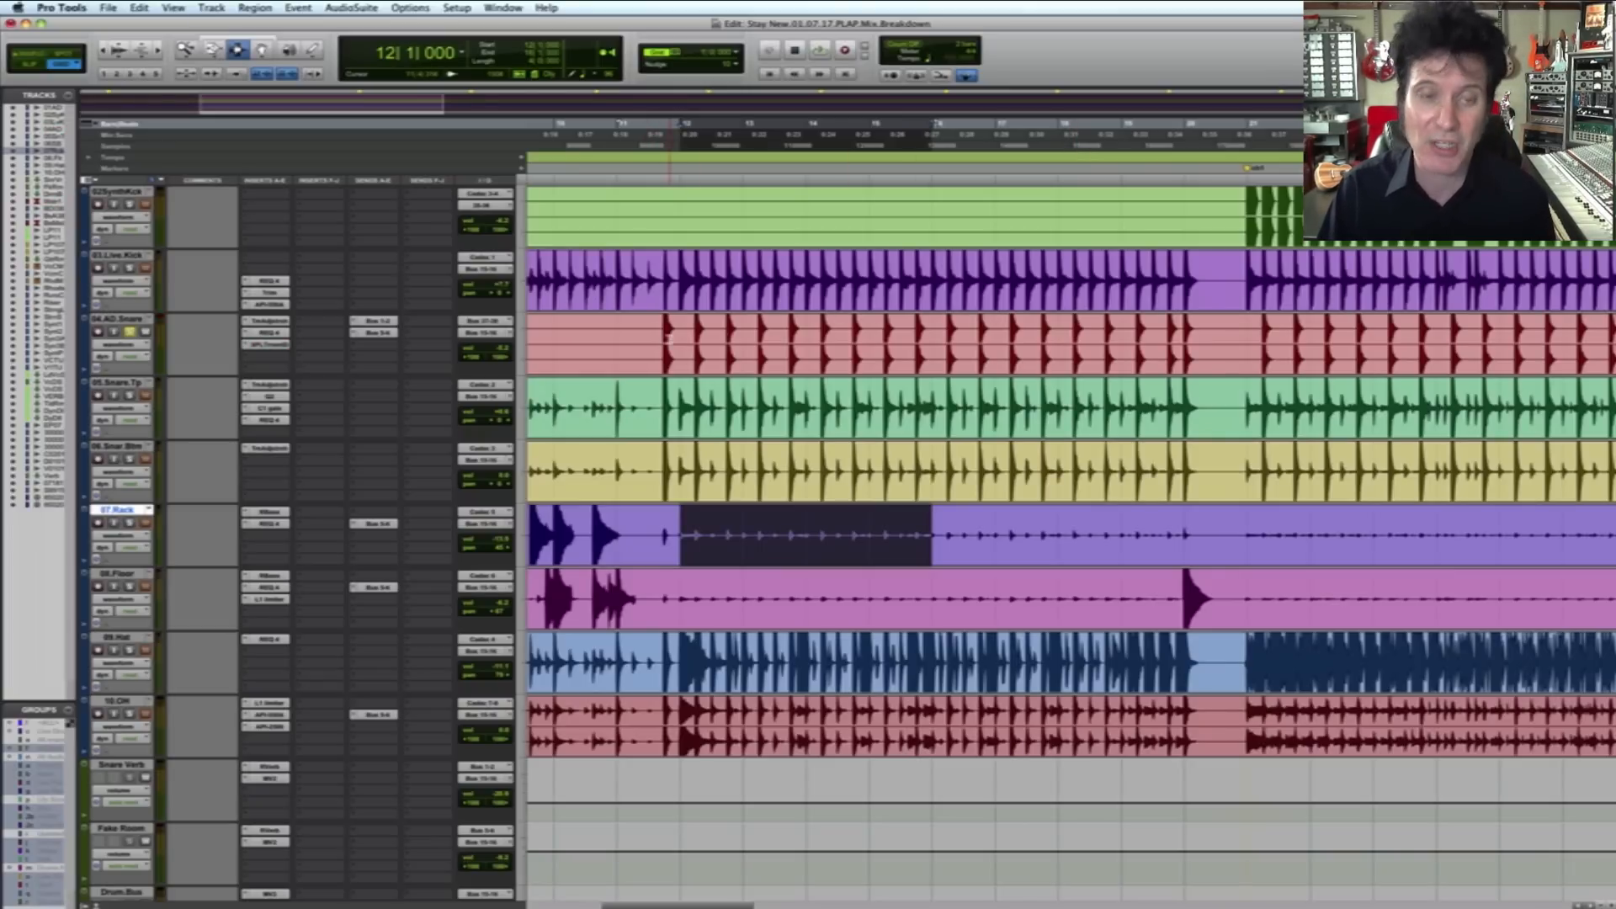
key(space)
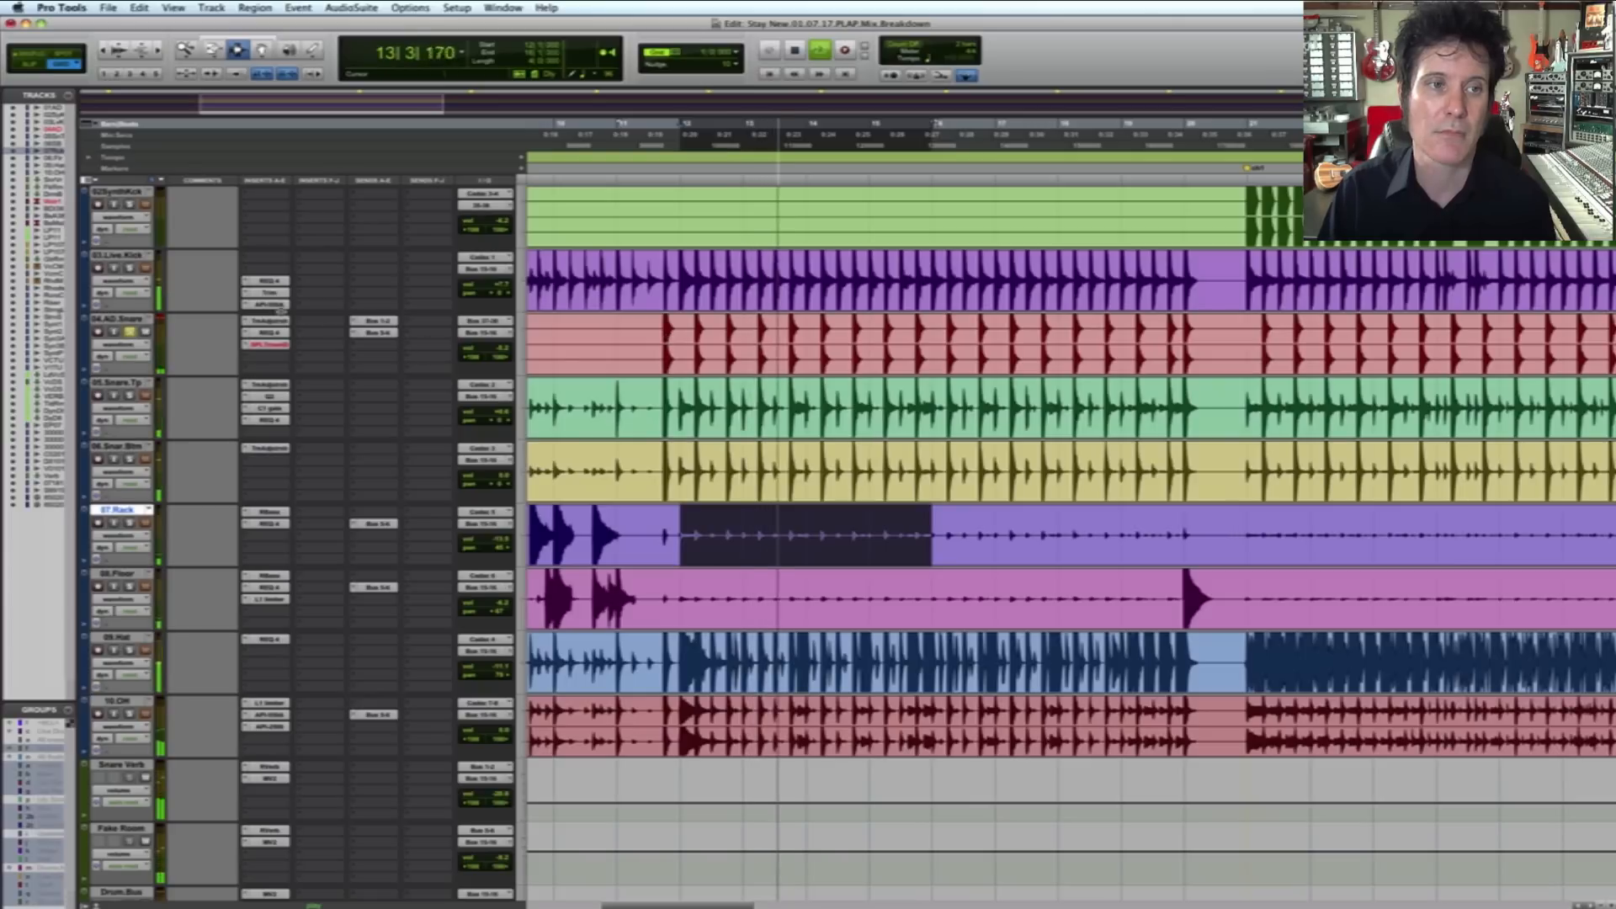
Step: Review the Time Adjuster settings on the 04.AD.Snare track, stop playback and close the plug-in window
click(283, 322)
key(space)
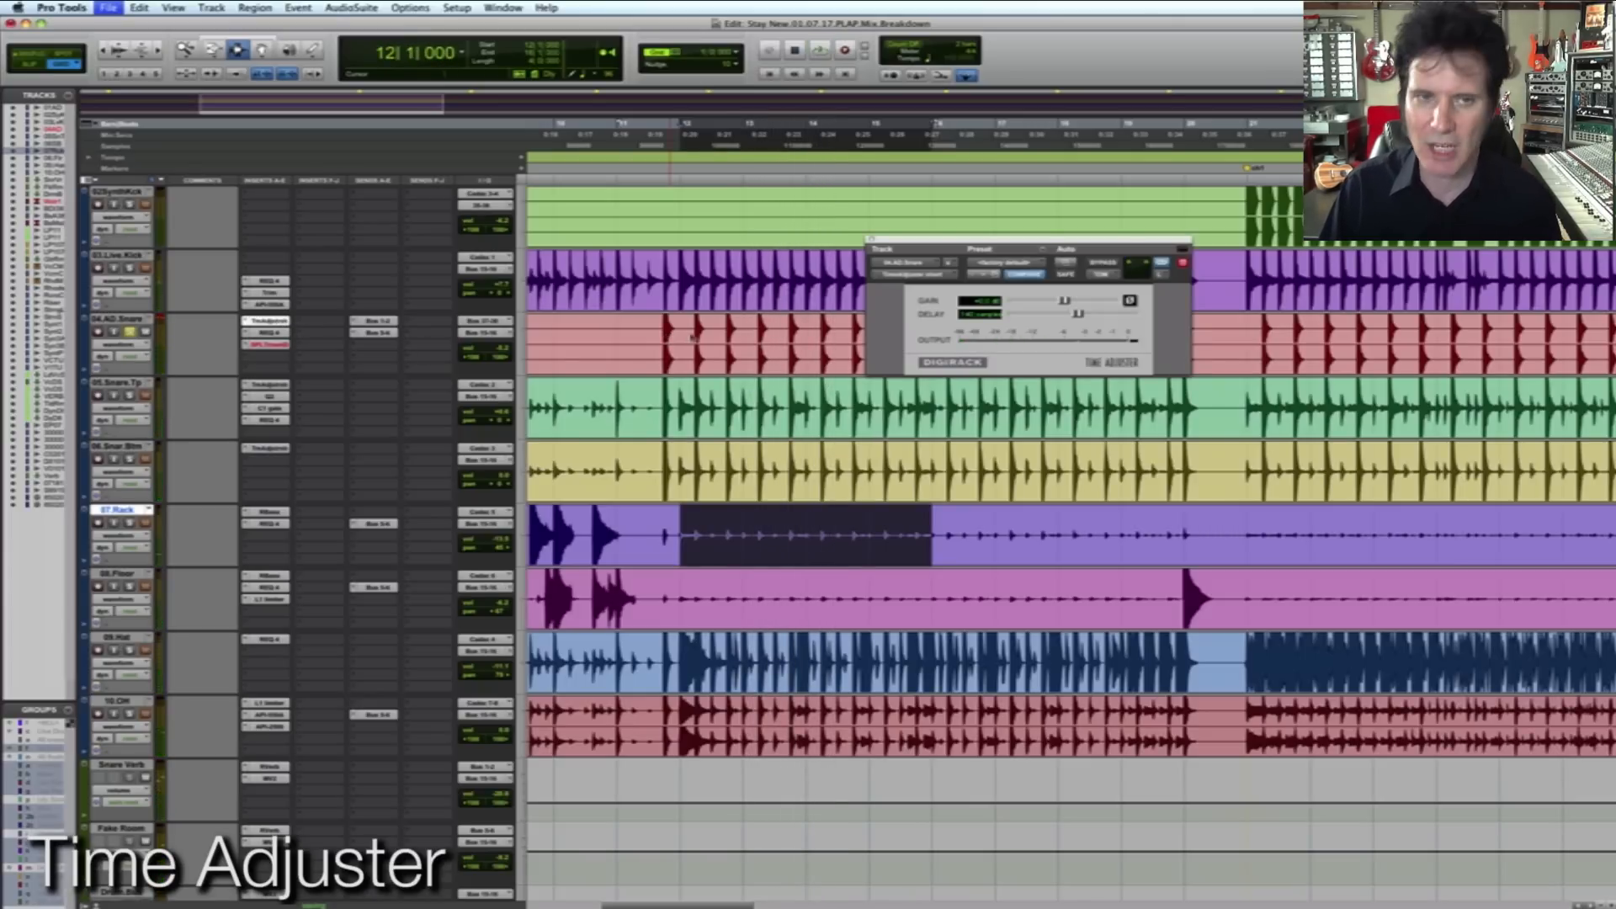
click(872, 240)
Step: Examine a single snare hit up close to compare the AD snare's timing with the live snare and overhead waveforms
key(F5)
drag(735, 362, 782, 362)
key(F5)
drag(1054, 370, 1151, 358)
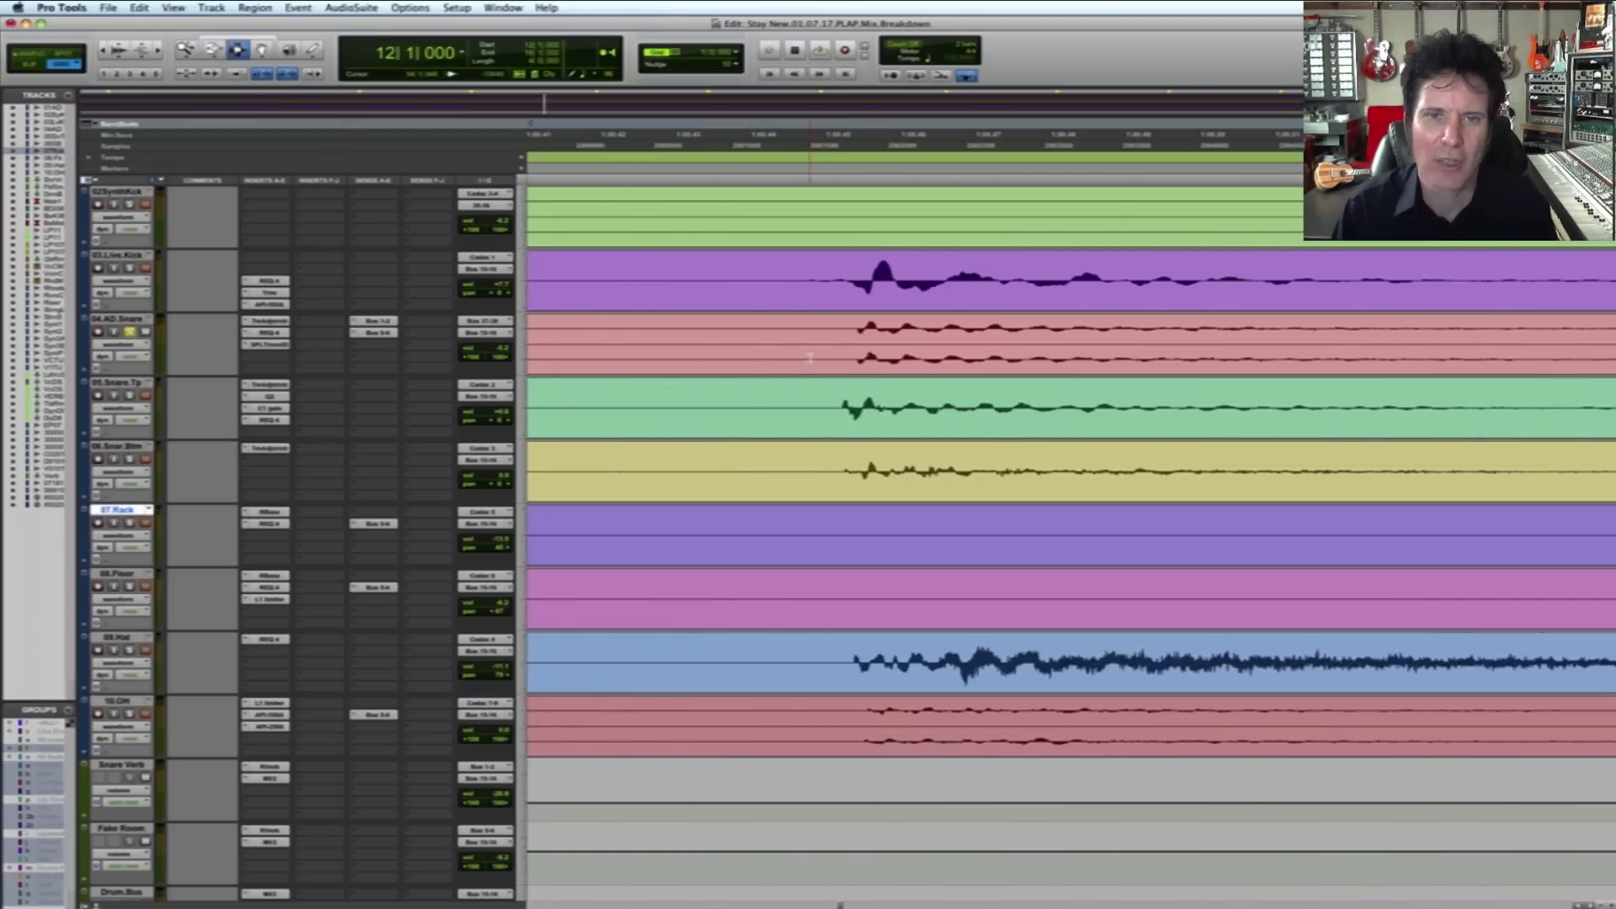
Step: Highlight the snare hit on the 04.AD.Snare and snare top tracks to compare the timing of their attacks
click(810, 353)
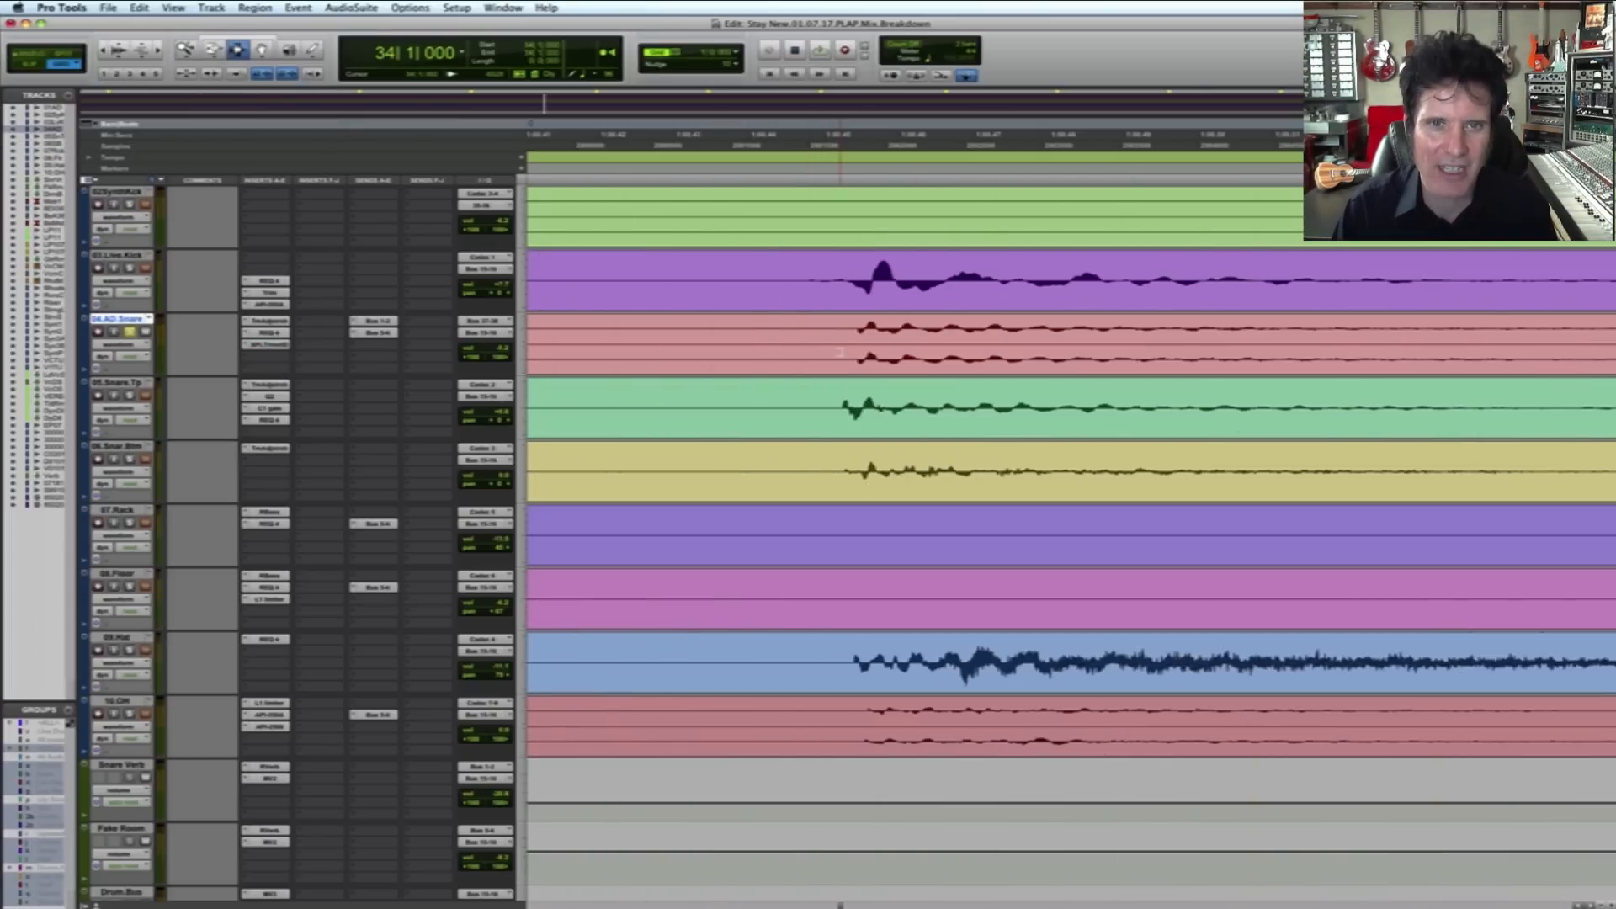
drag(837, 353, 962, 409)
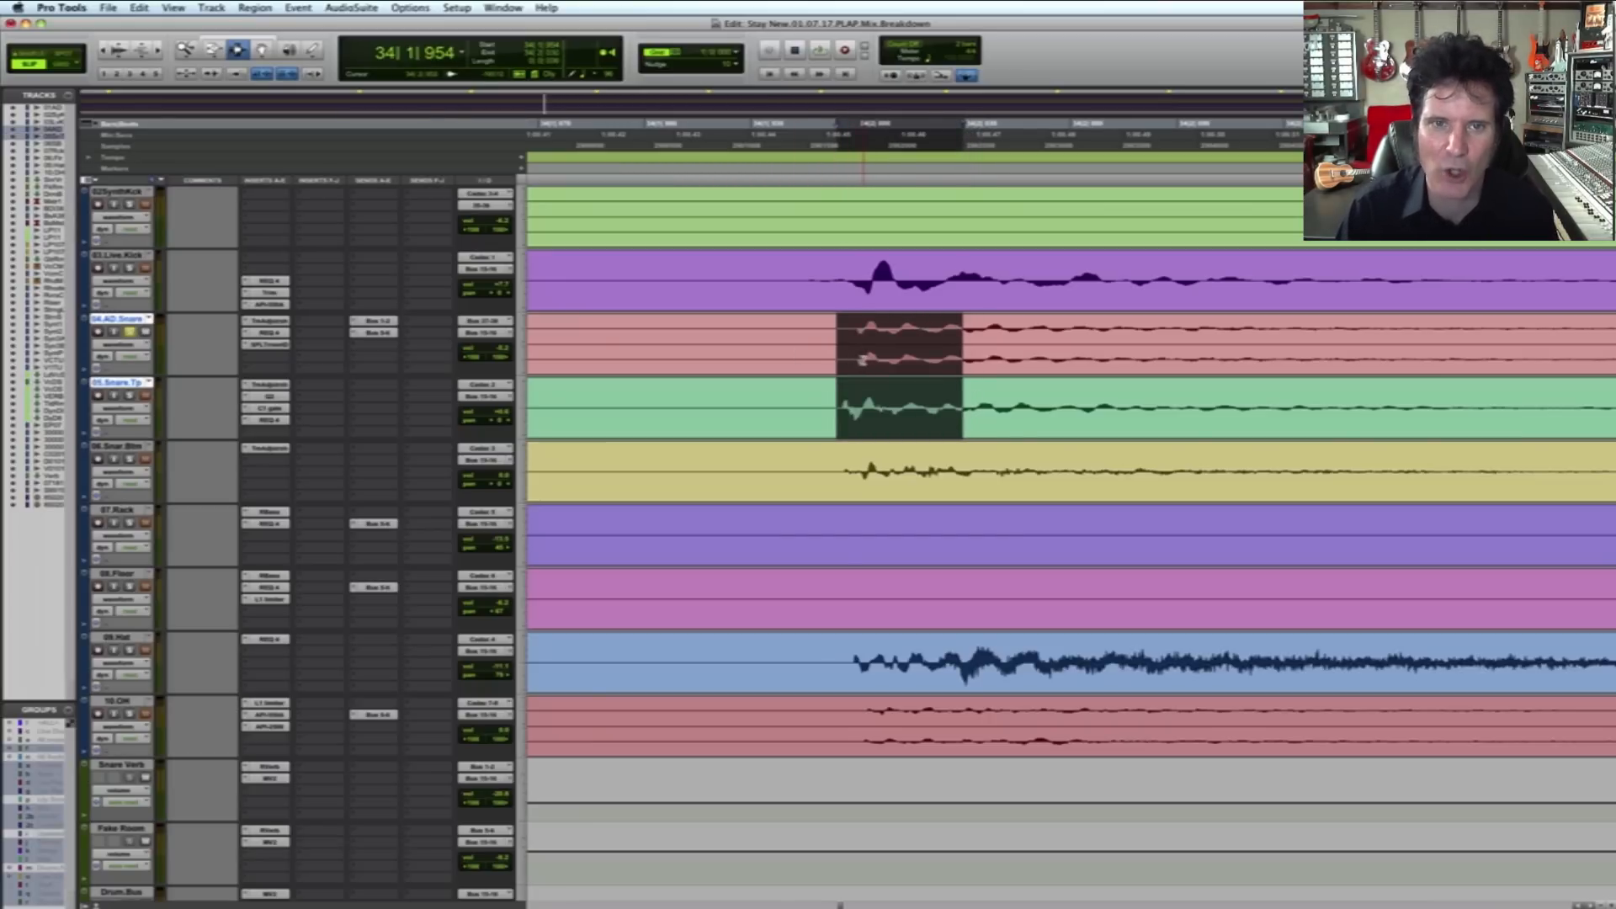
click(862, 365)
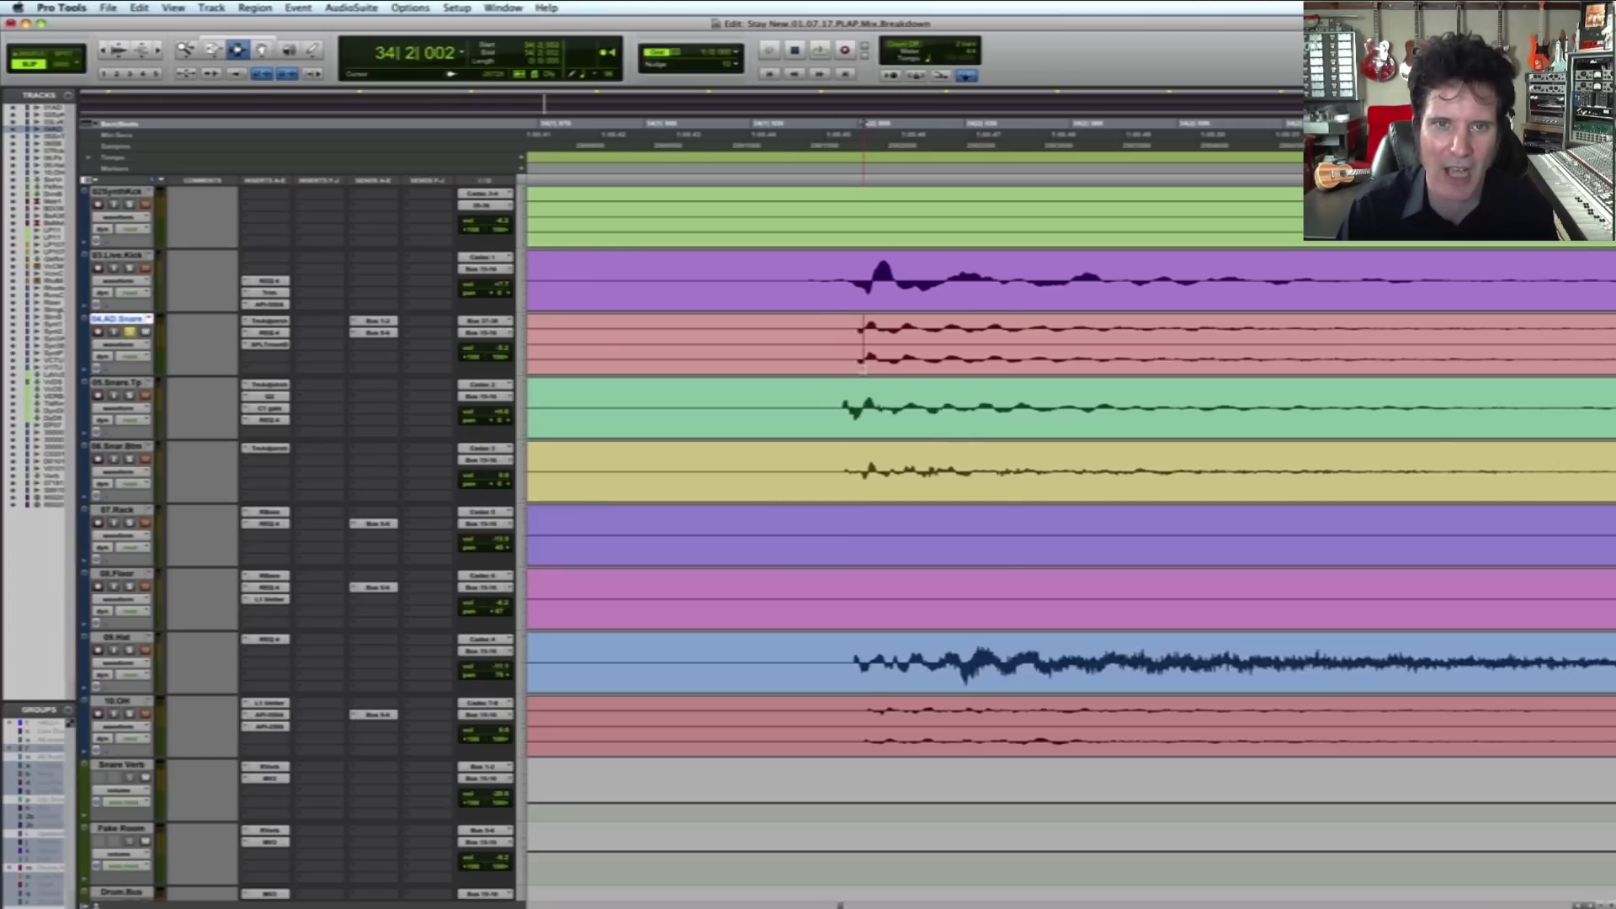
drag(863, 365, 885, 425)
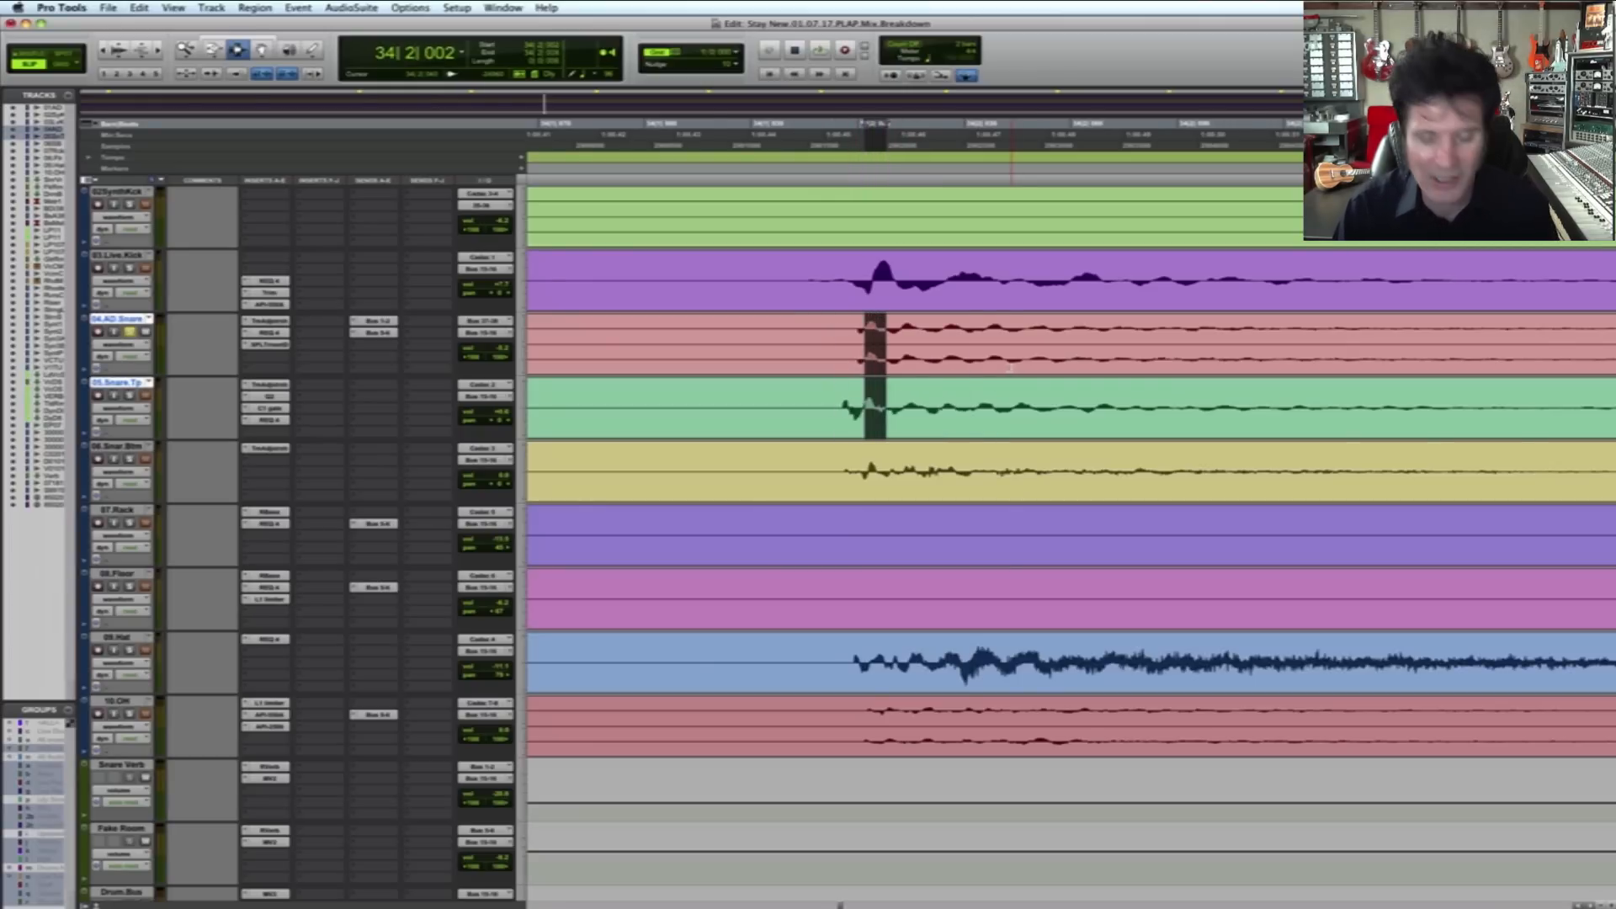
Step: Play the soloed 04.AD.Snare and snare top tracks together from 33|3|904, stop playback and save the session
key(r)
key(r)
key(r)
key(r)
click(625, 341)
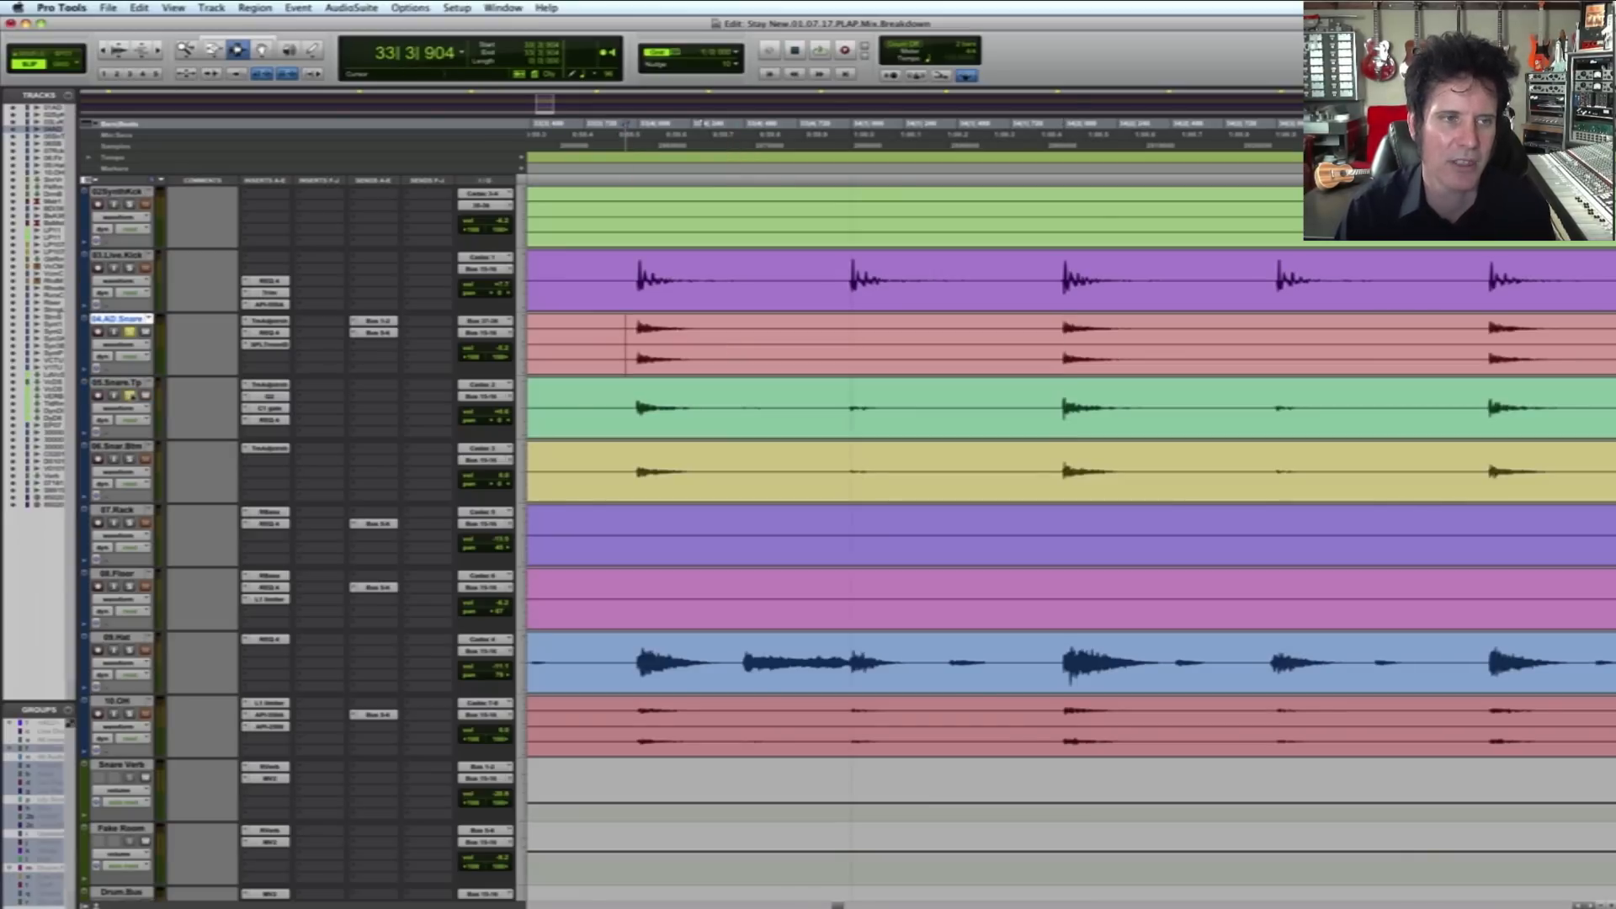
key(space)
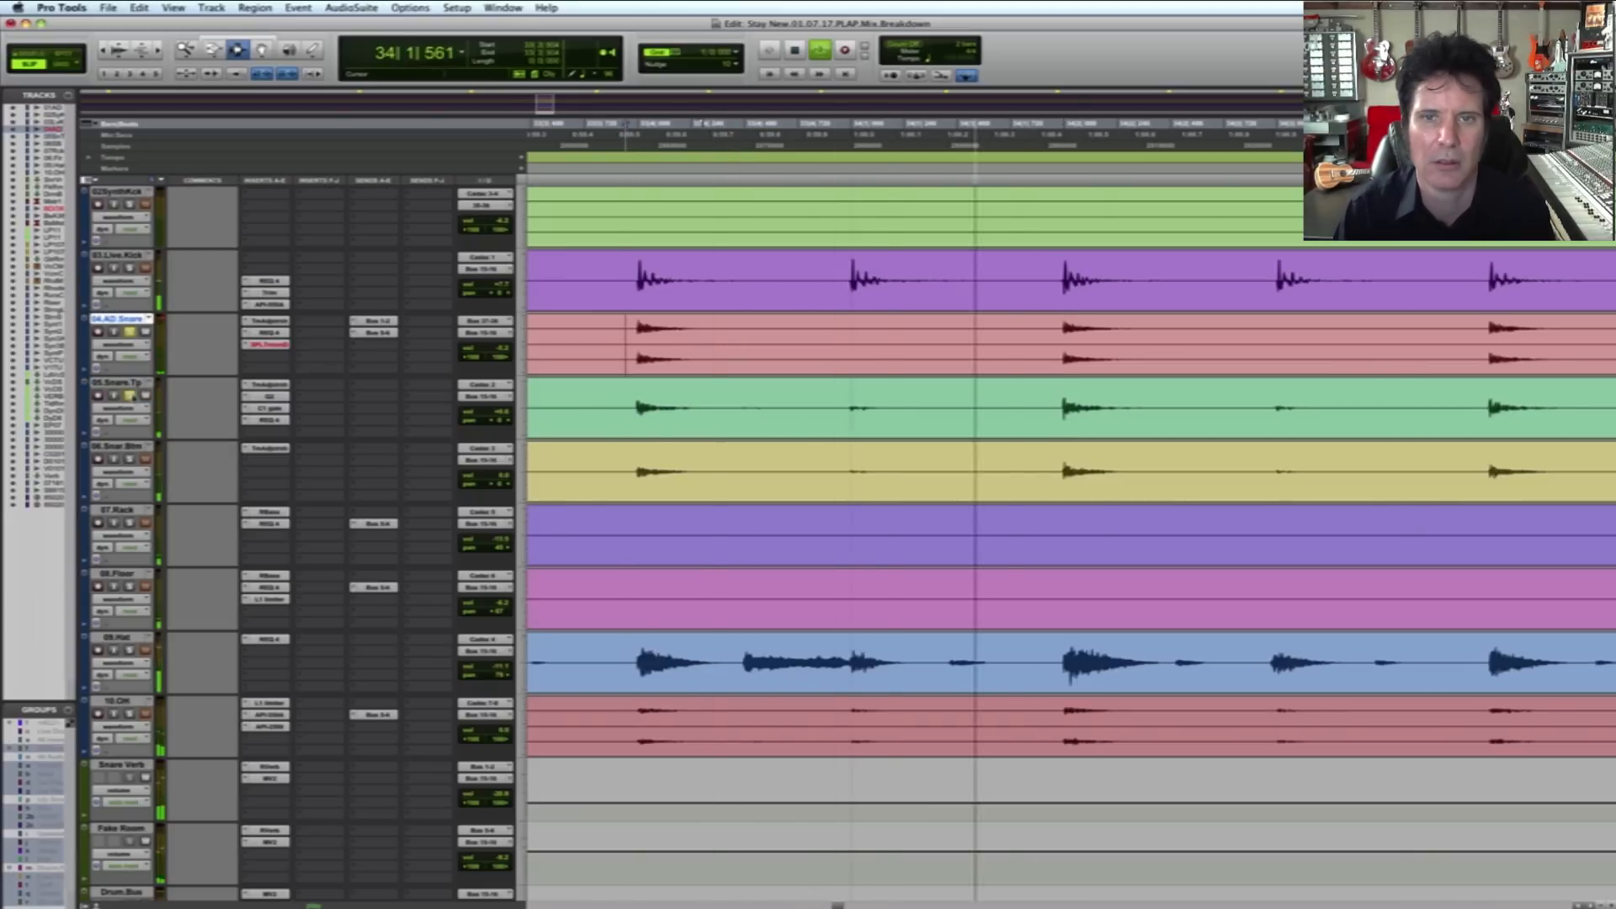
key(r)
key(r)
key(r)
key(r)
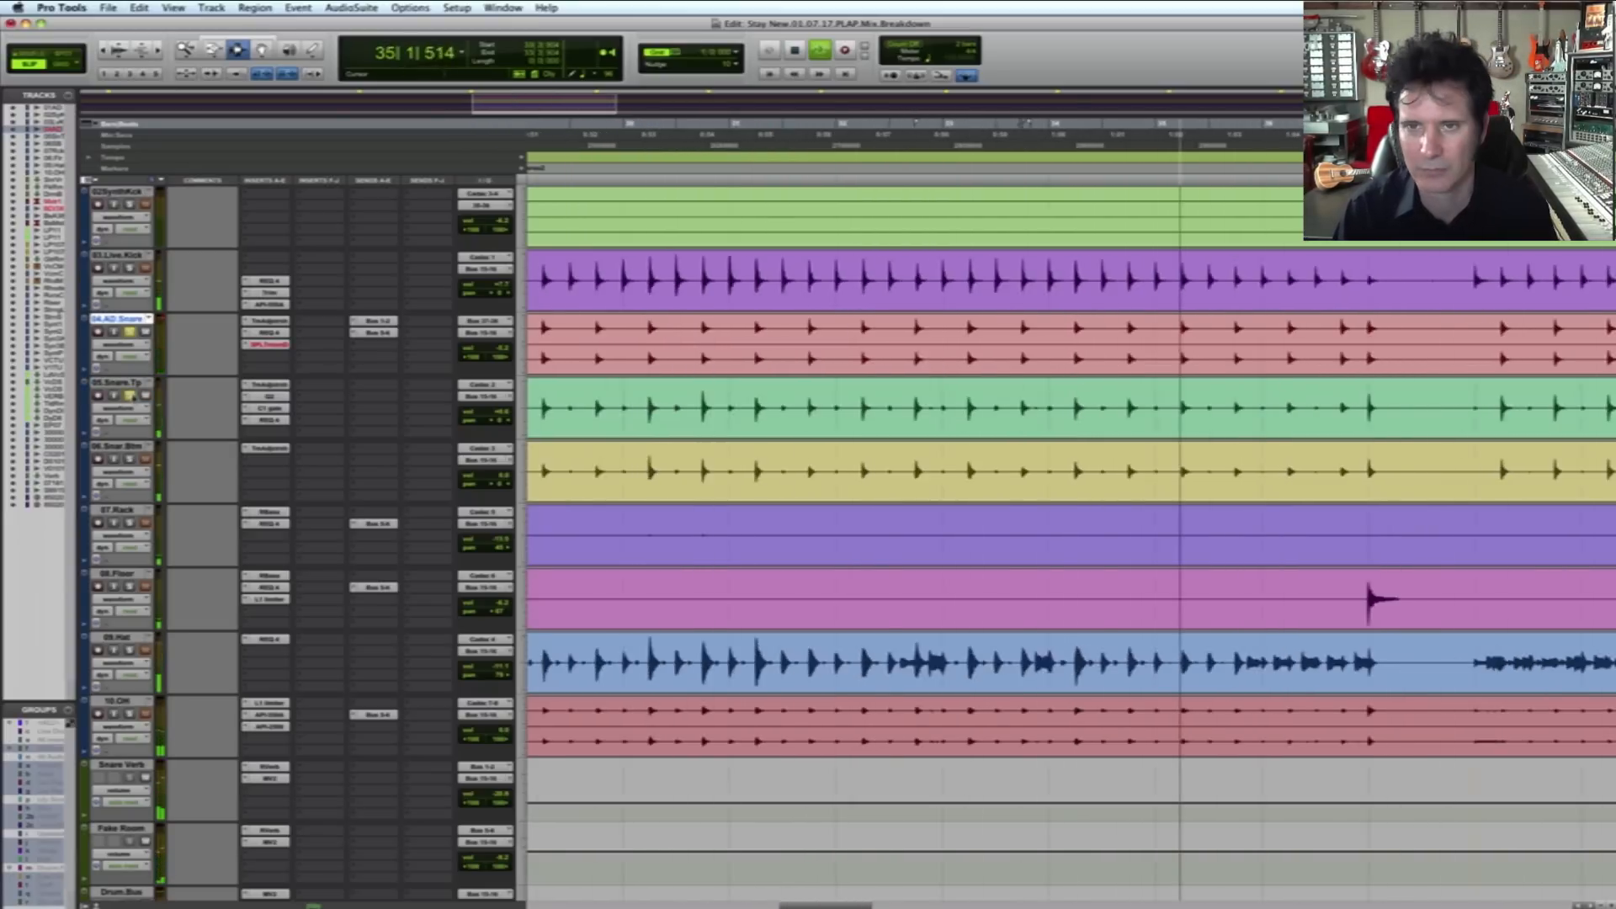
key(space)
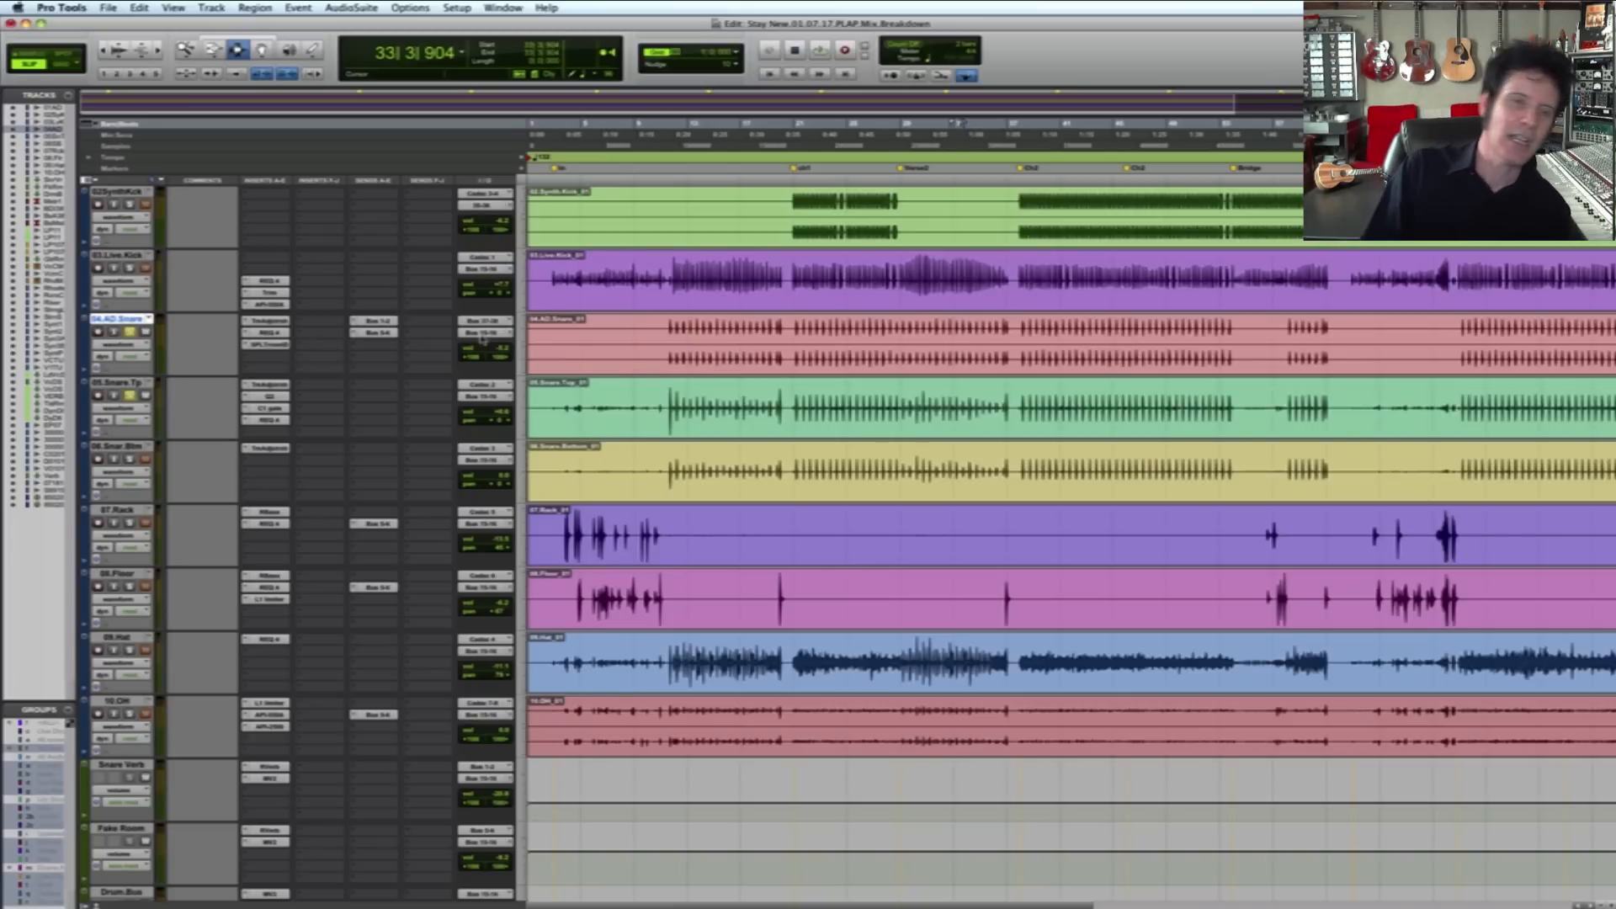
key(super+s)
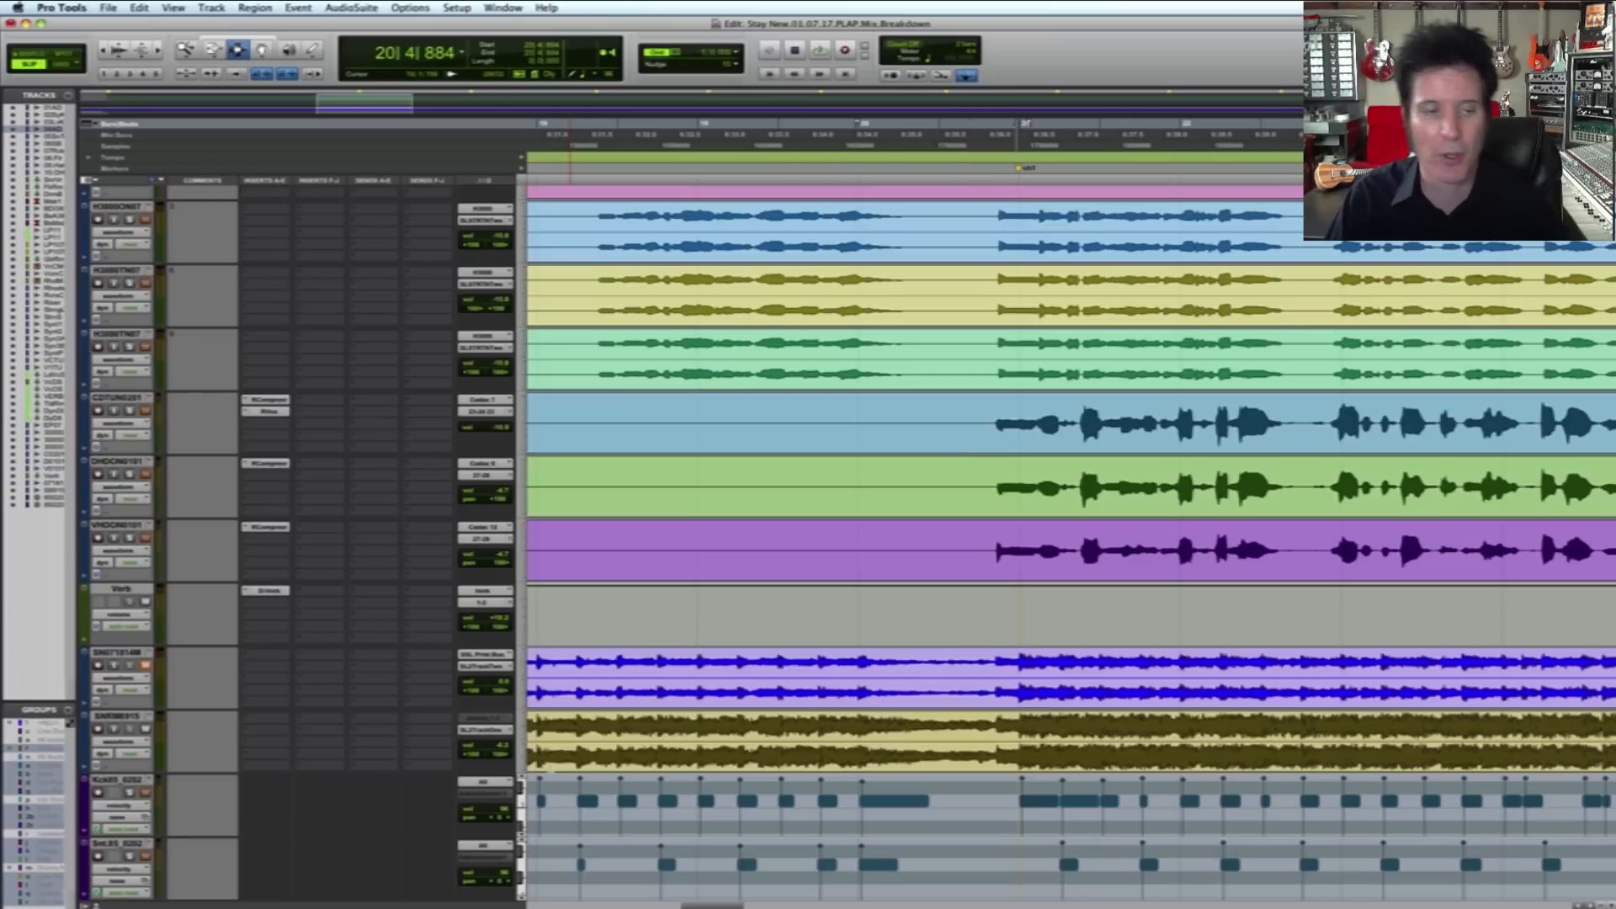
Step: Select the kick and snare MIDI tracks at the end of the session and return to the drum tracks
click(119, 780)
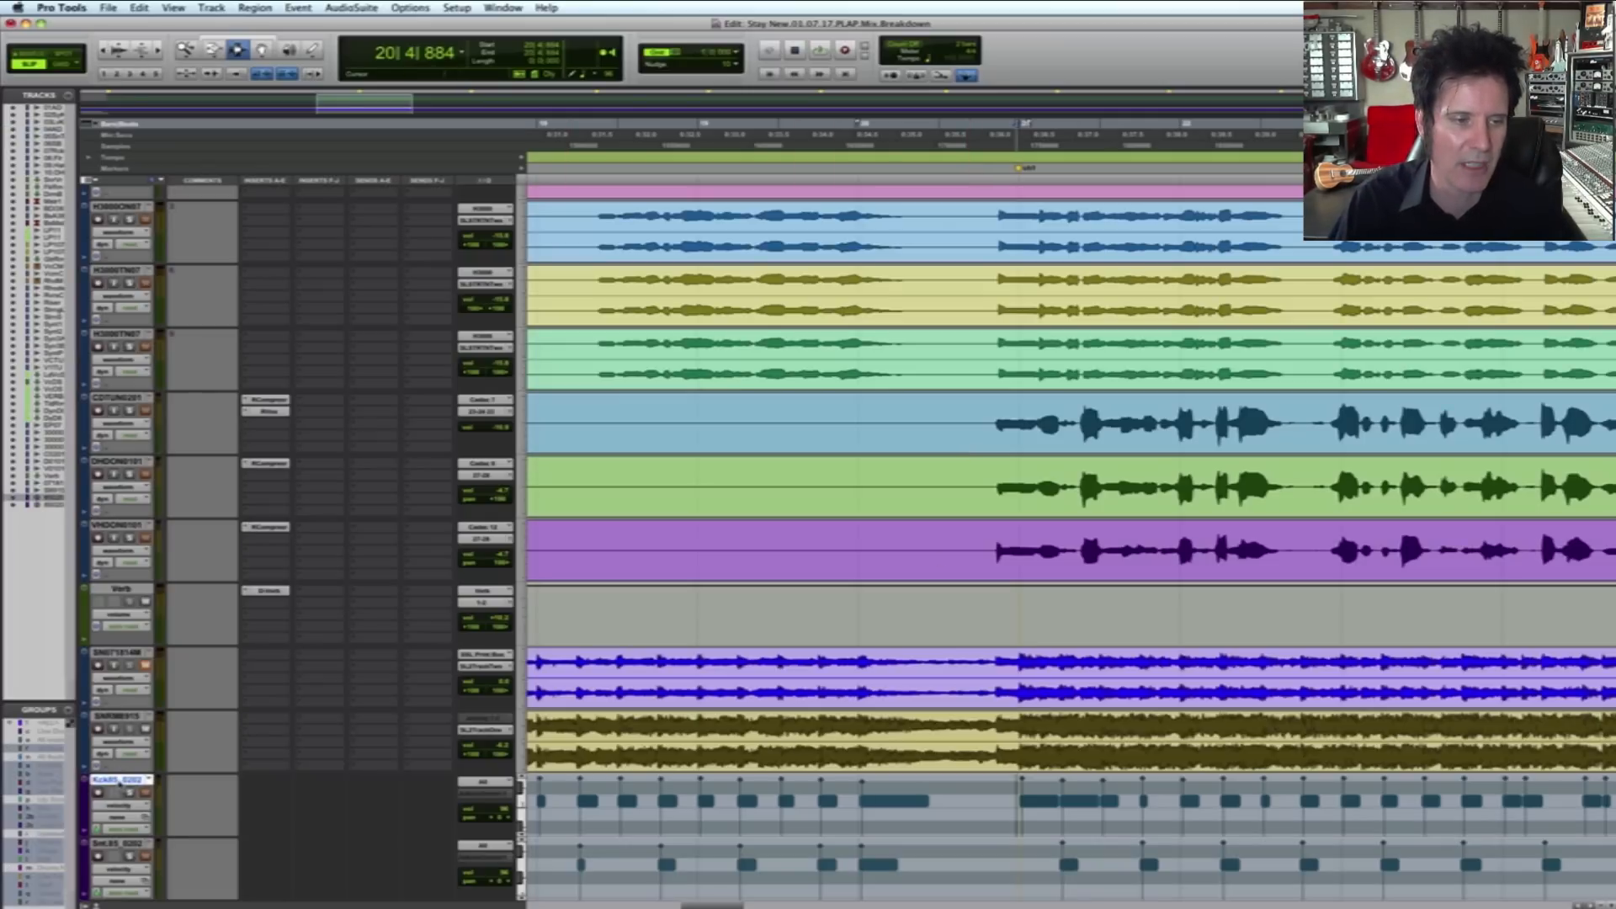
shift+click(127, 843)
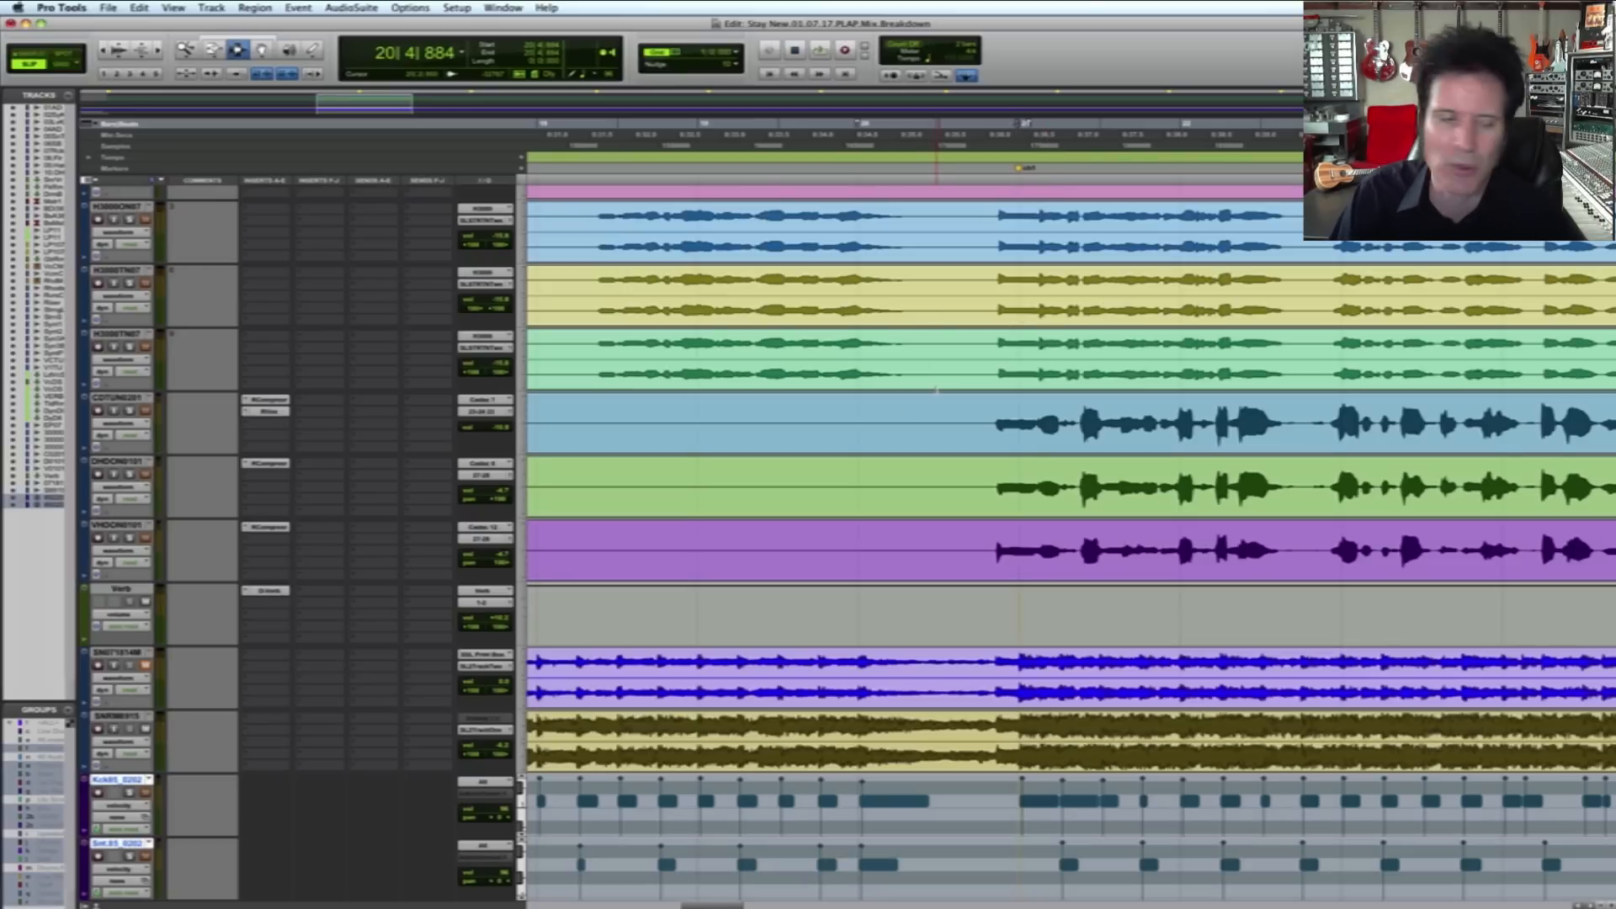
scroll(936, 390, down, 15)
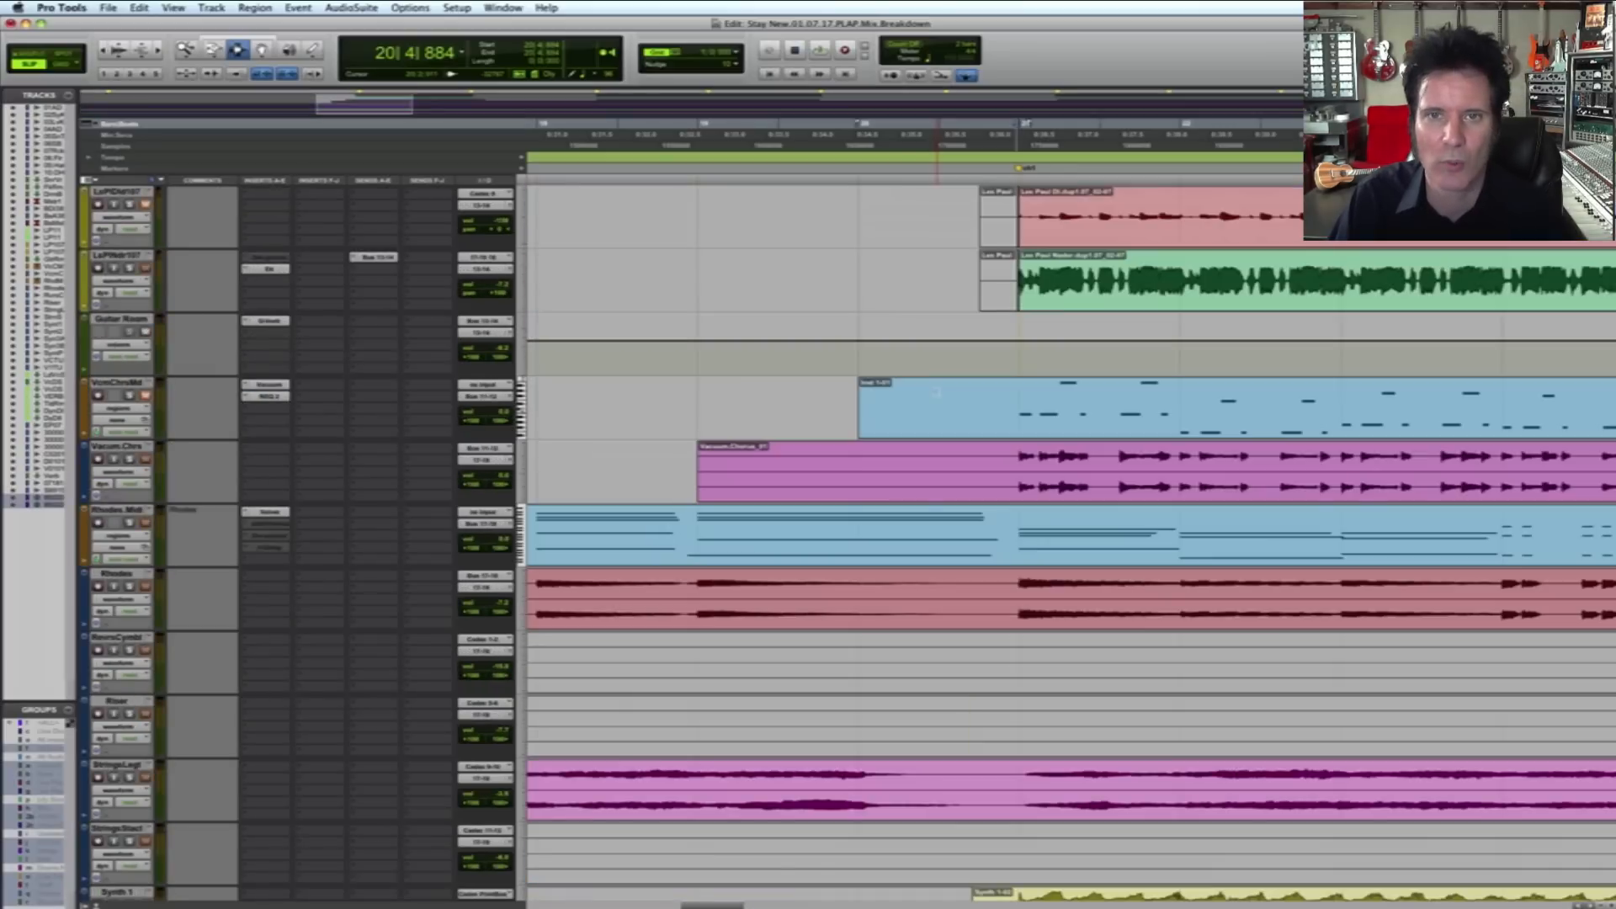
scroll(936, 392, up, 15)
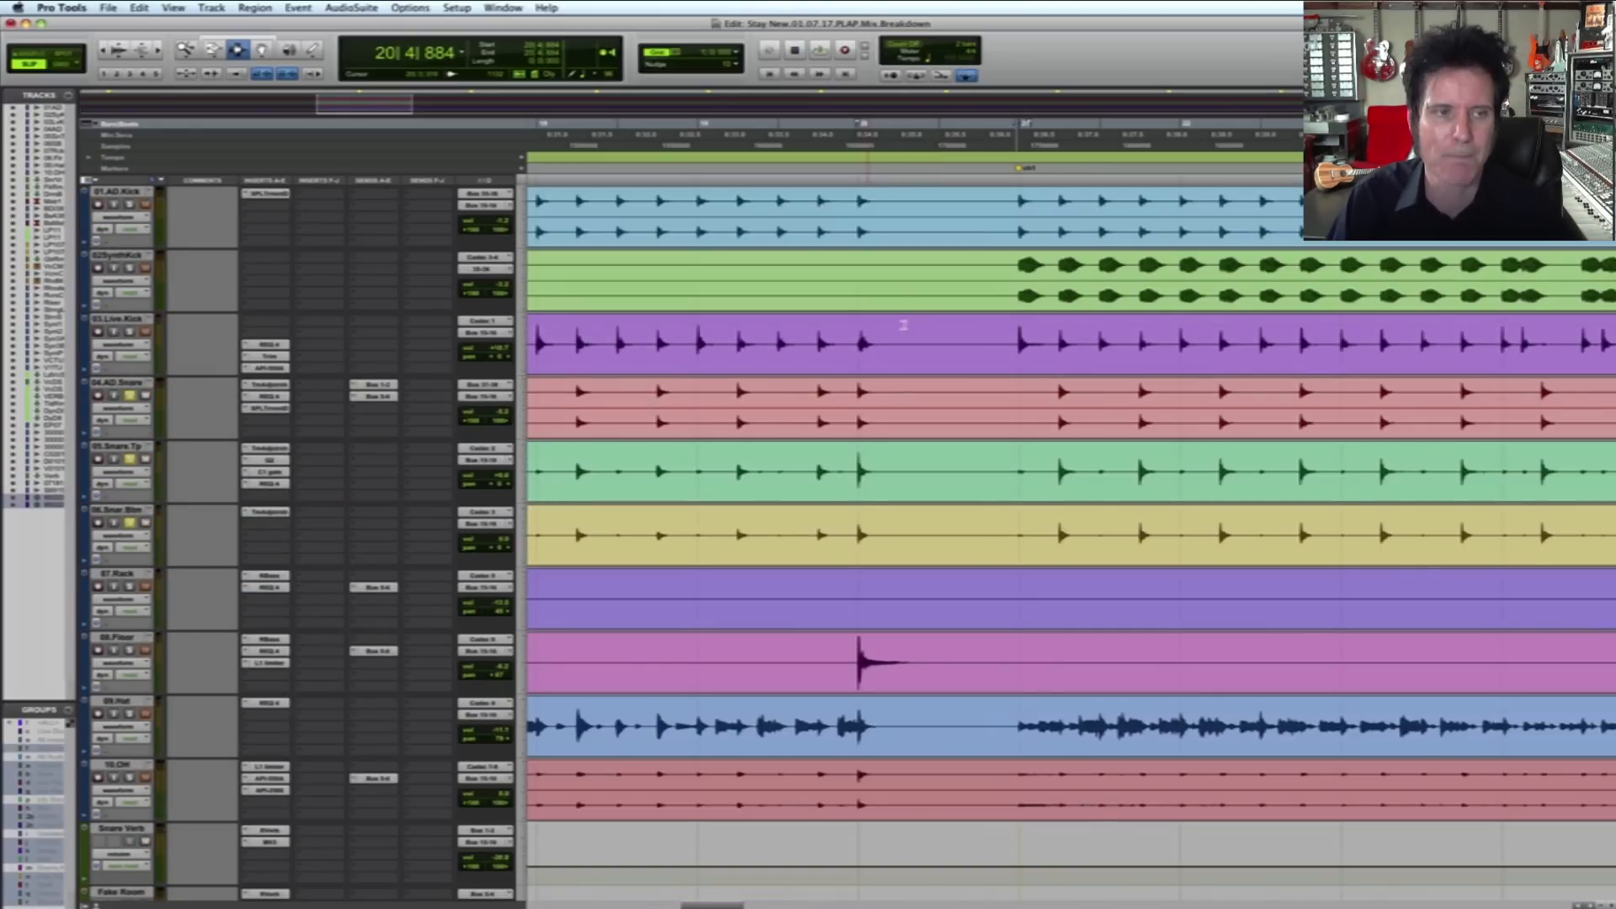
Step: Play the soloed AD snare, snare top and snare bottom tracks from 20|4|540, stop playback and save the session
click(833, 434)
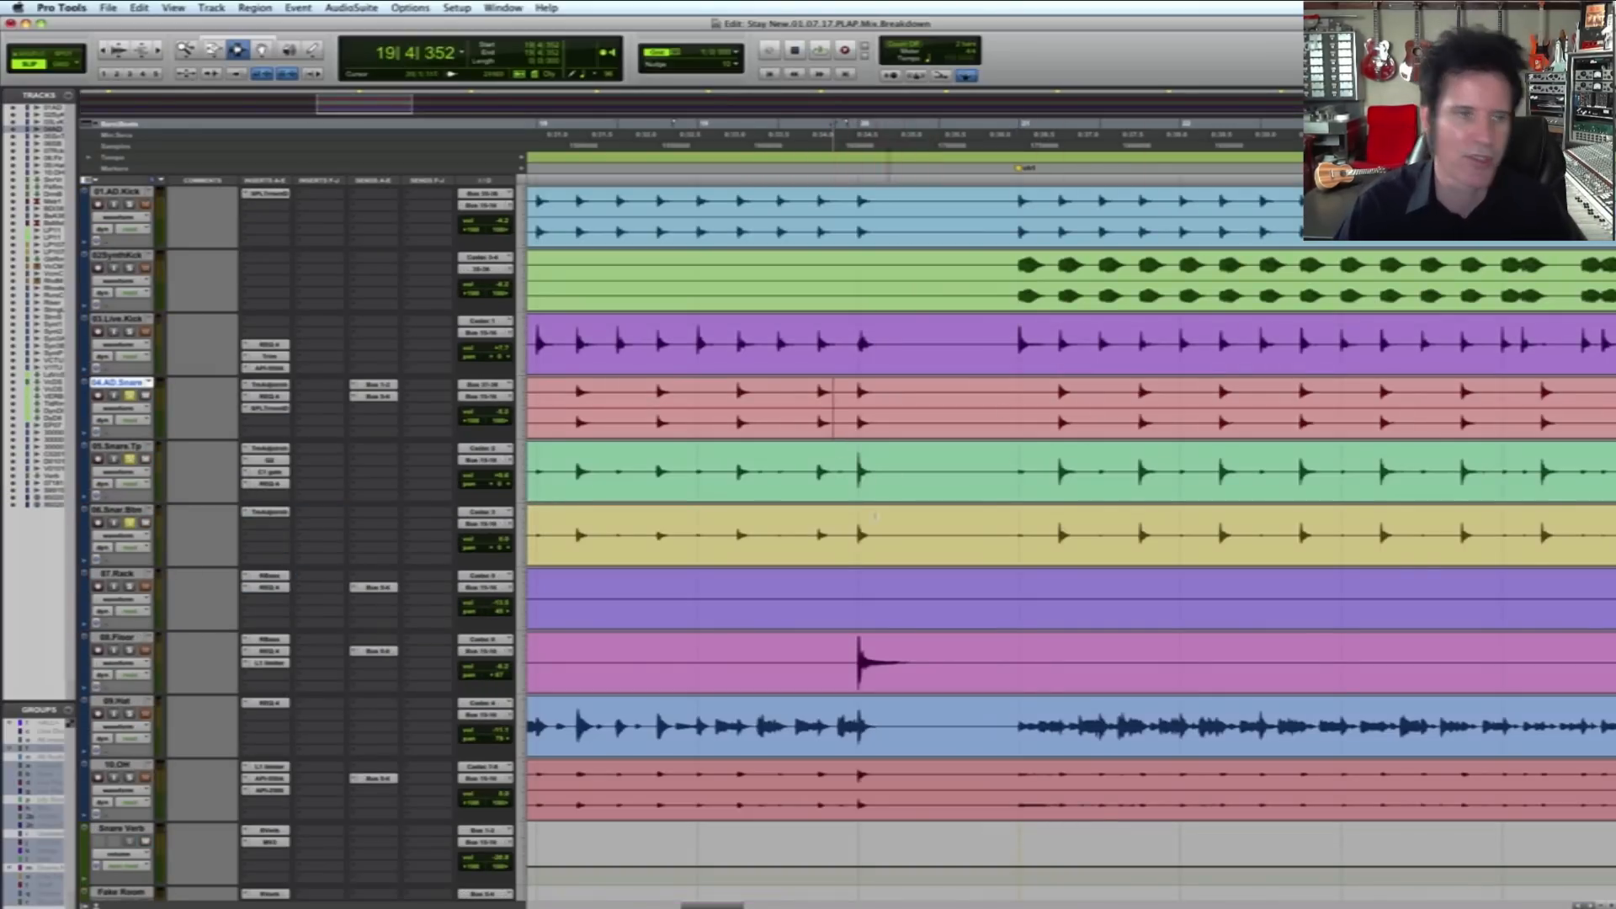
click(1002, 391)
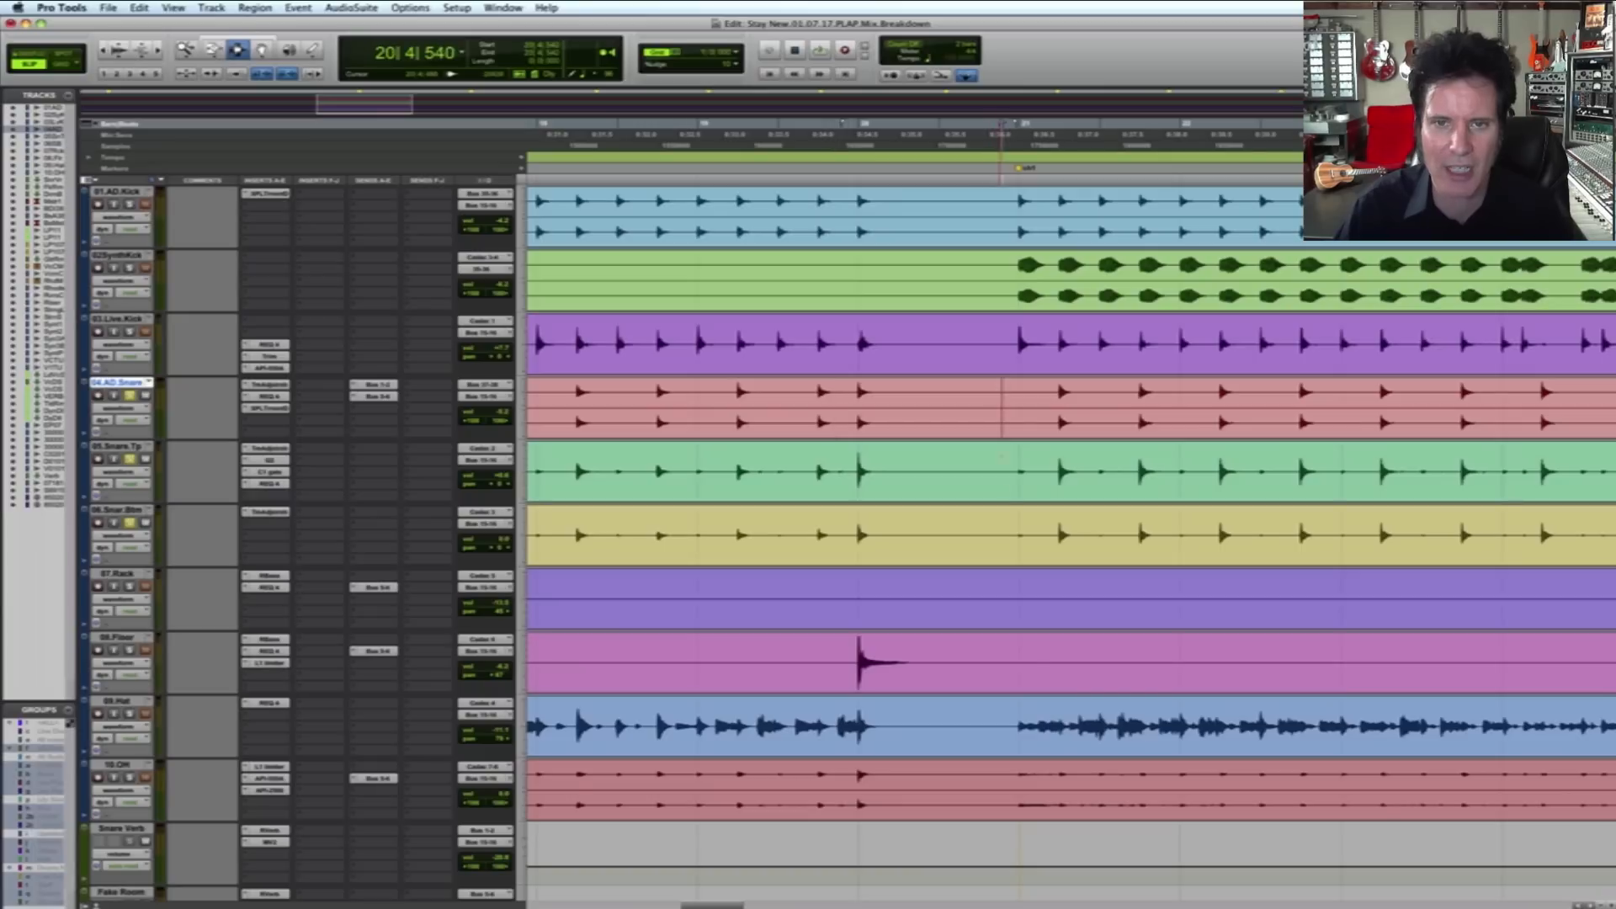
shift+click(1001, 471)
shift+click(1001, 534)
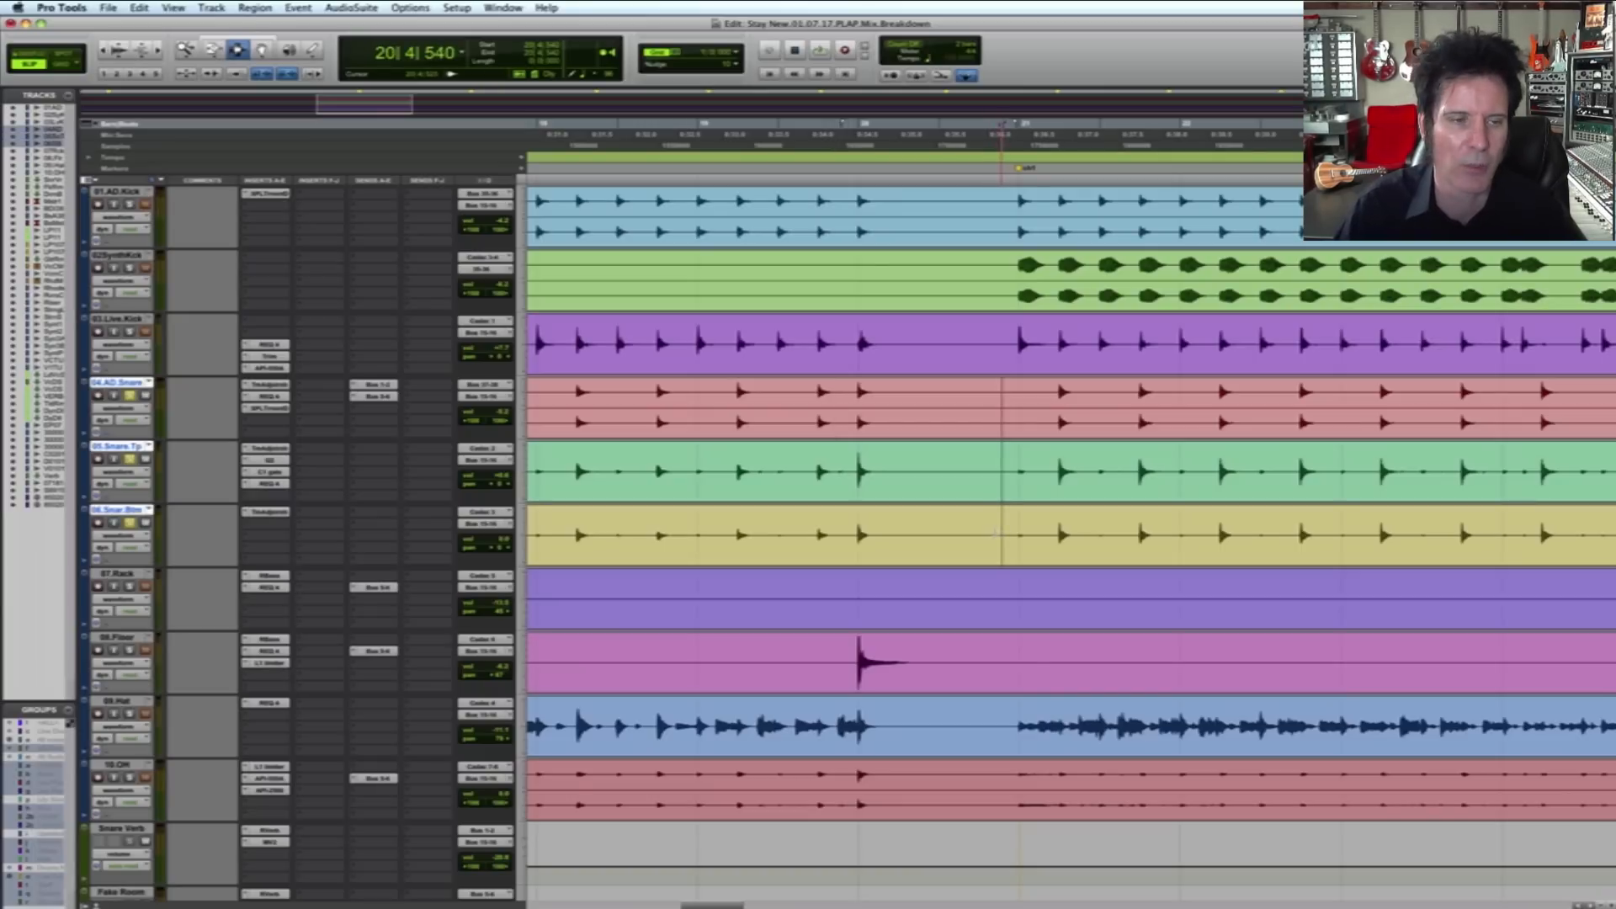
key(space)
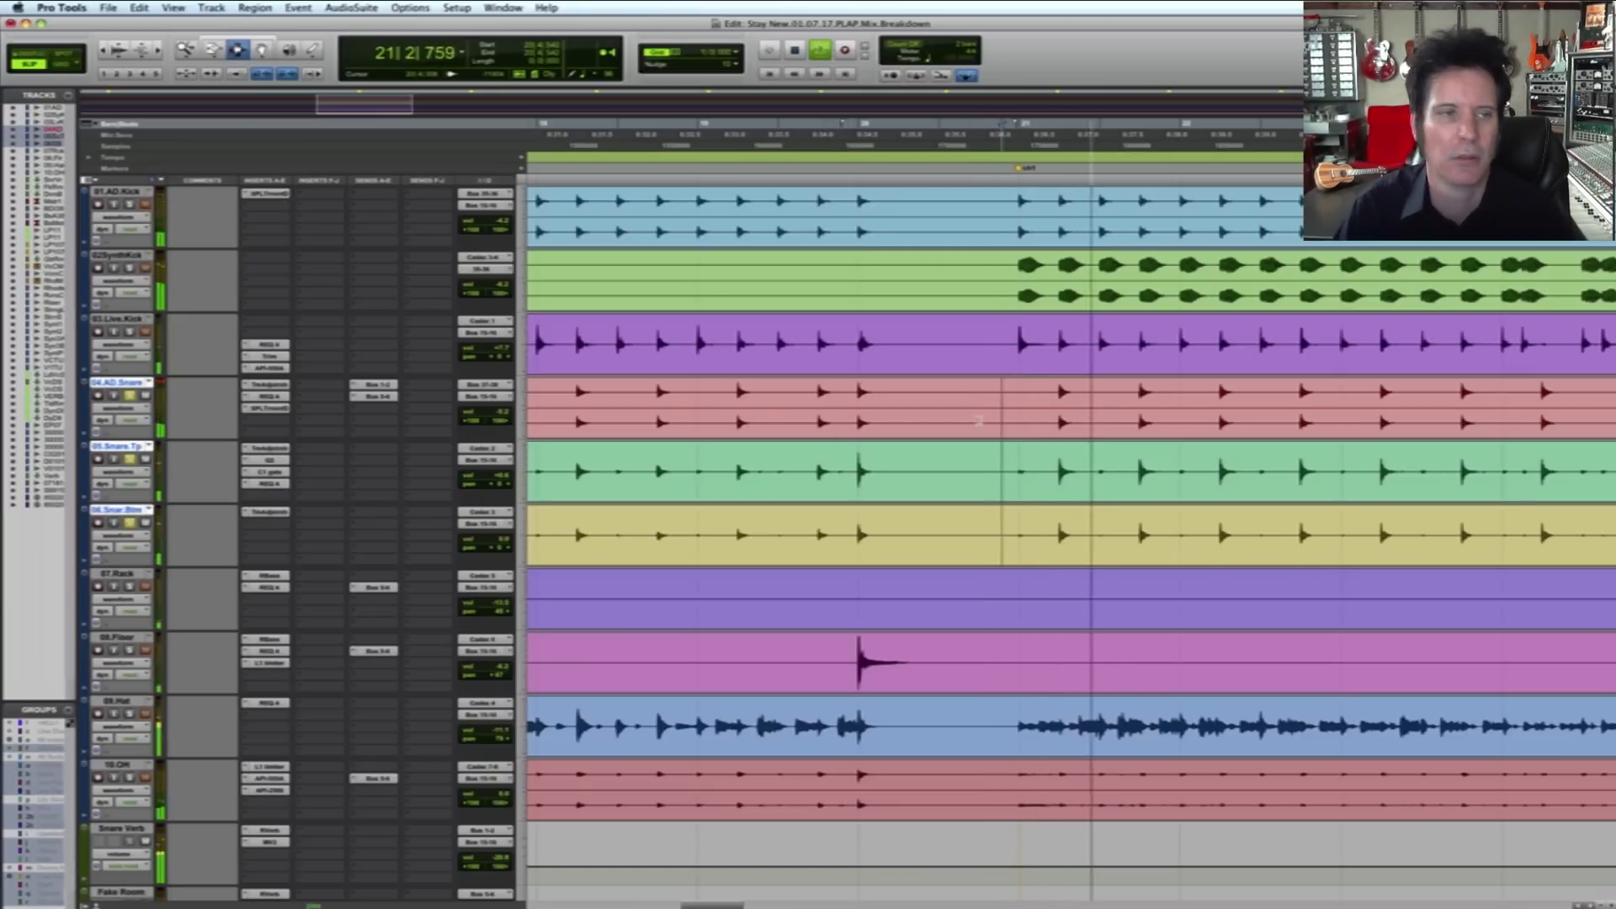
key(super+bracketleft)
key(super+bracketleft)
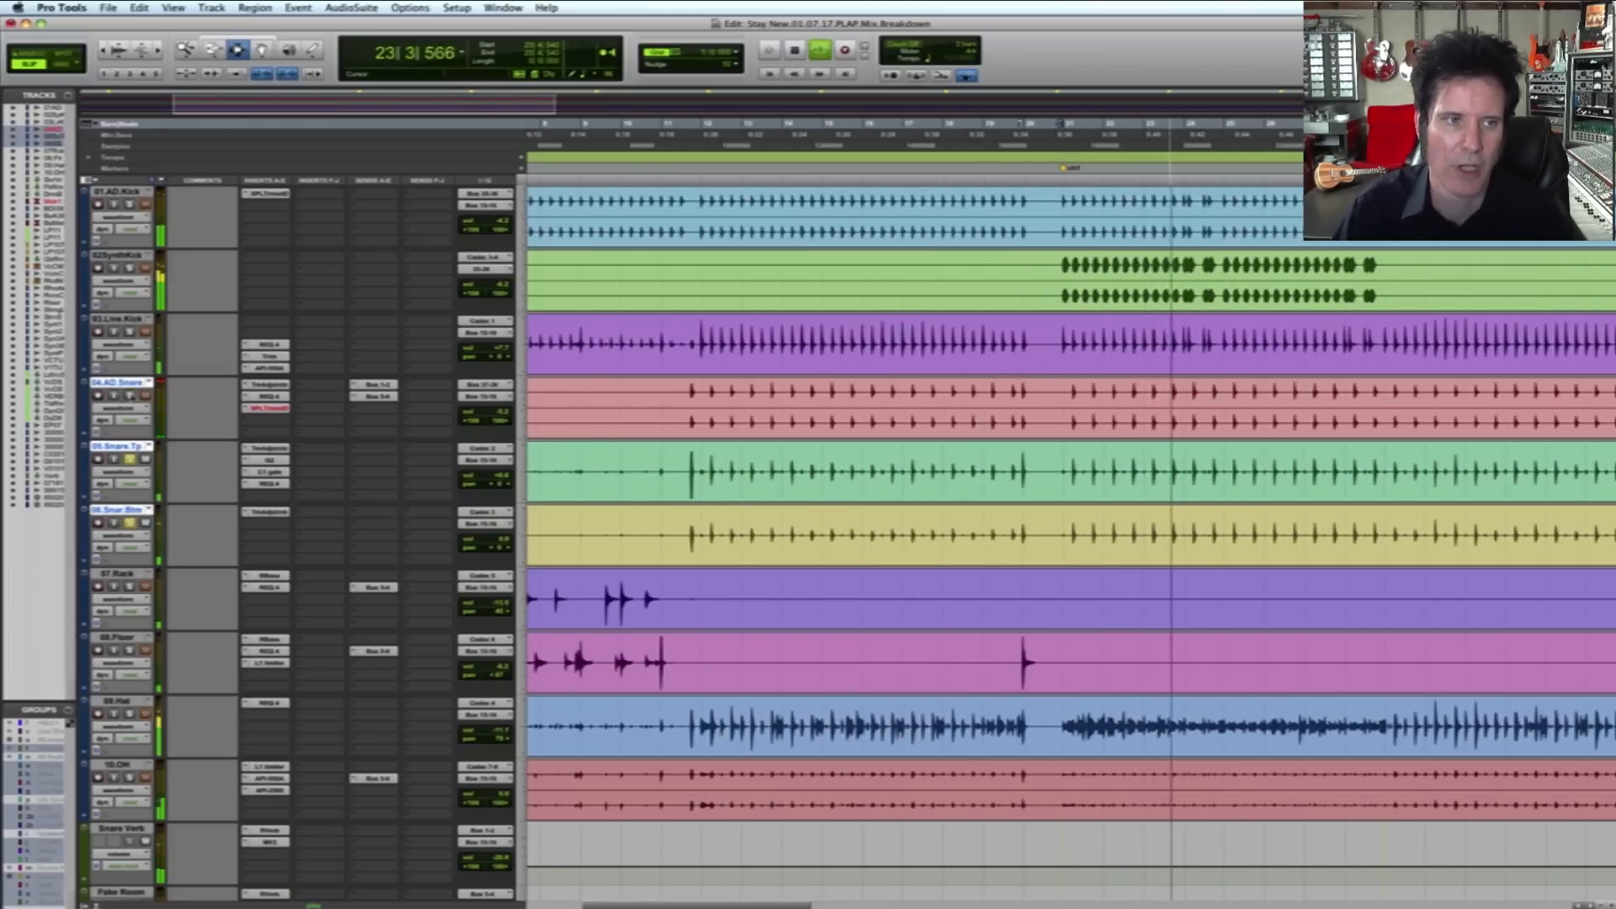
key(space)
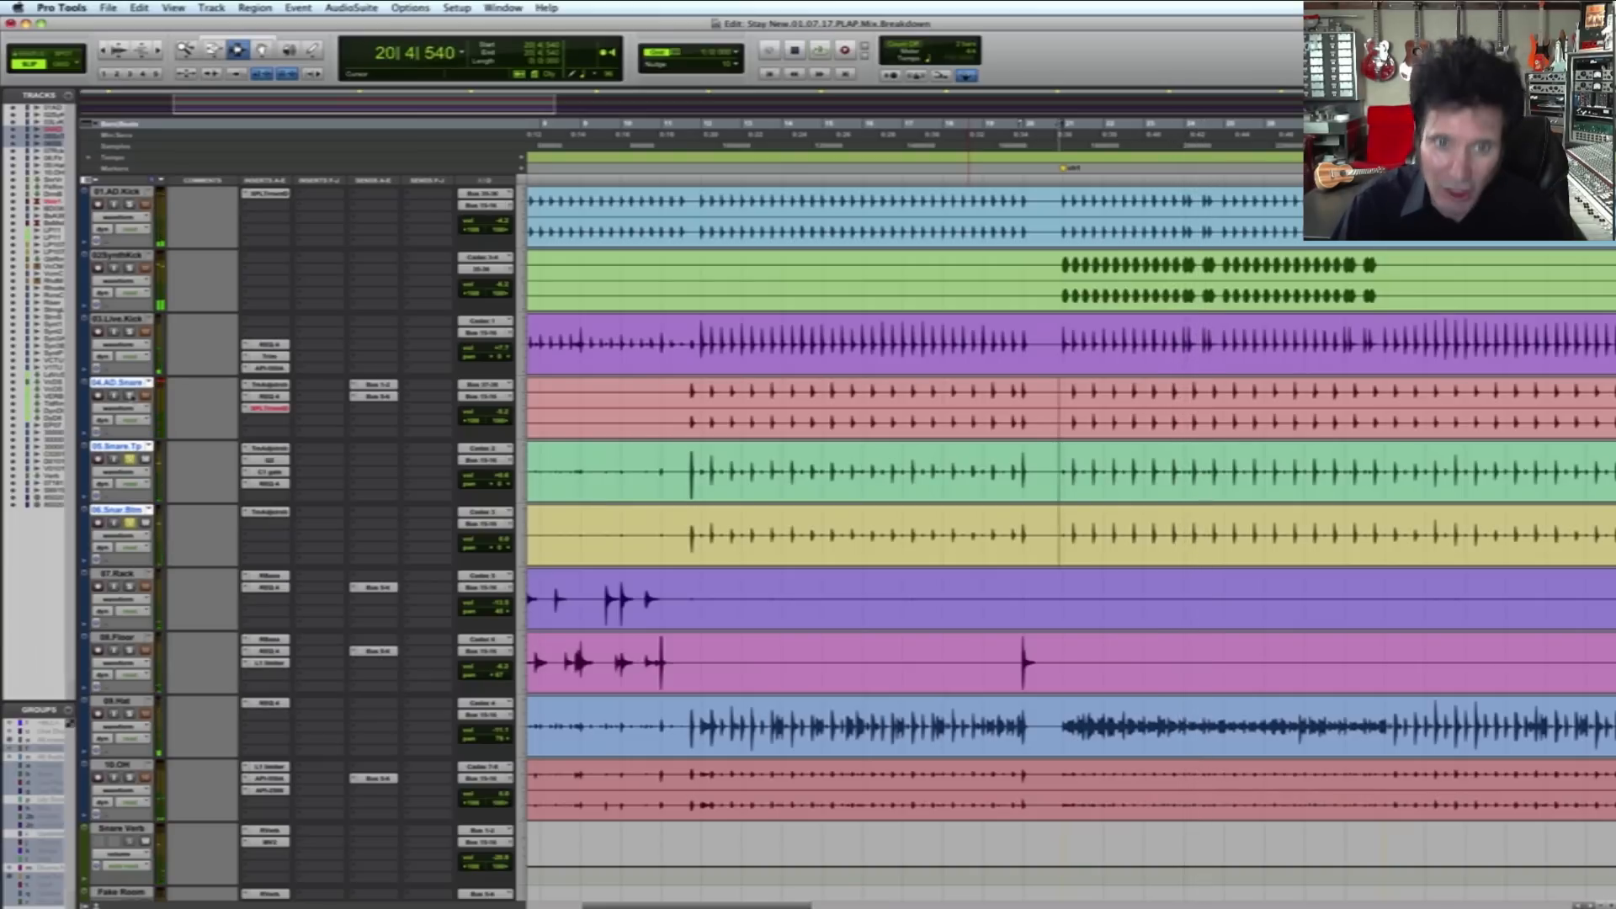
key(super+s)
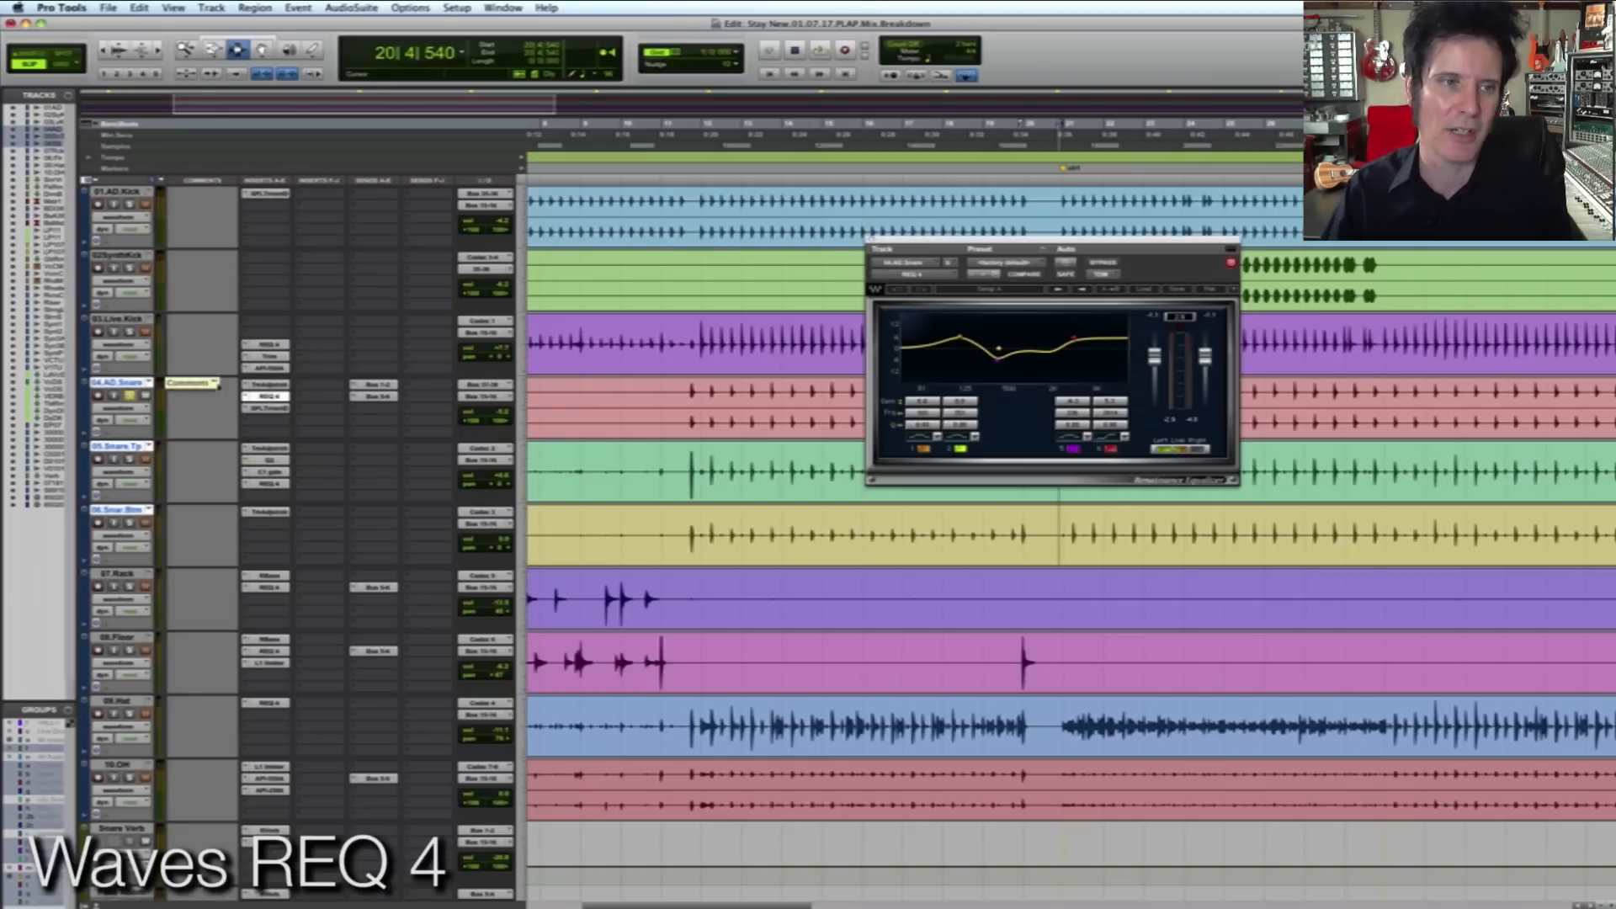
Step: Compare the soloed 04.AD.Snare with its REQ 4 bypassed and re-enabled during playback, stop and save the session
super+click(273, 396)
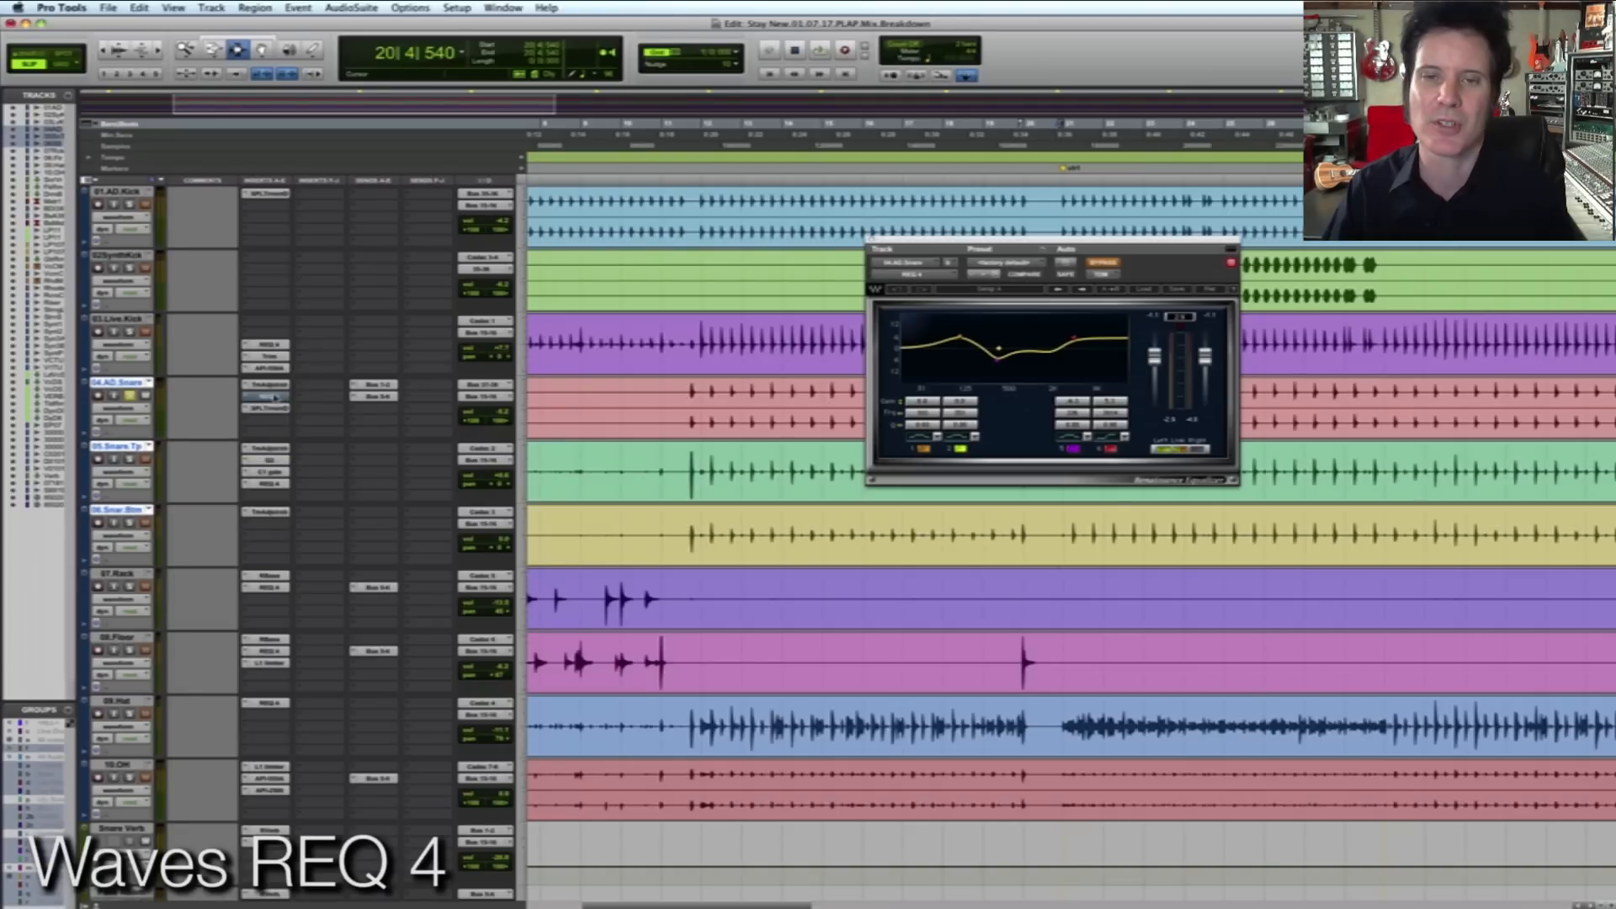
key(space)
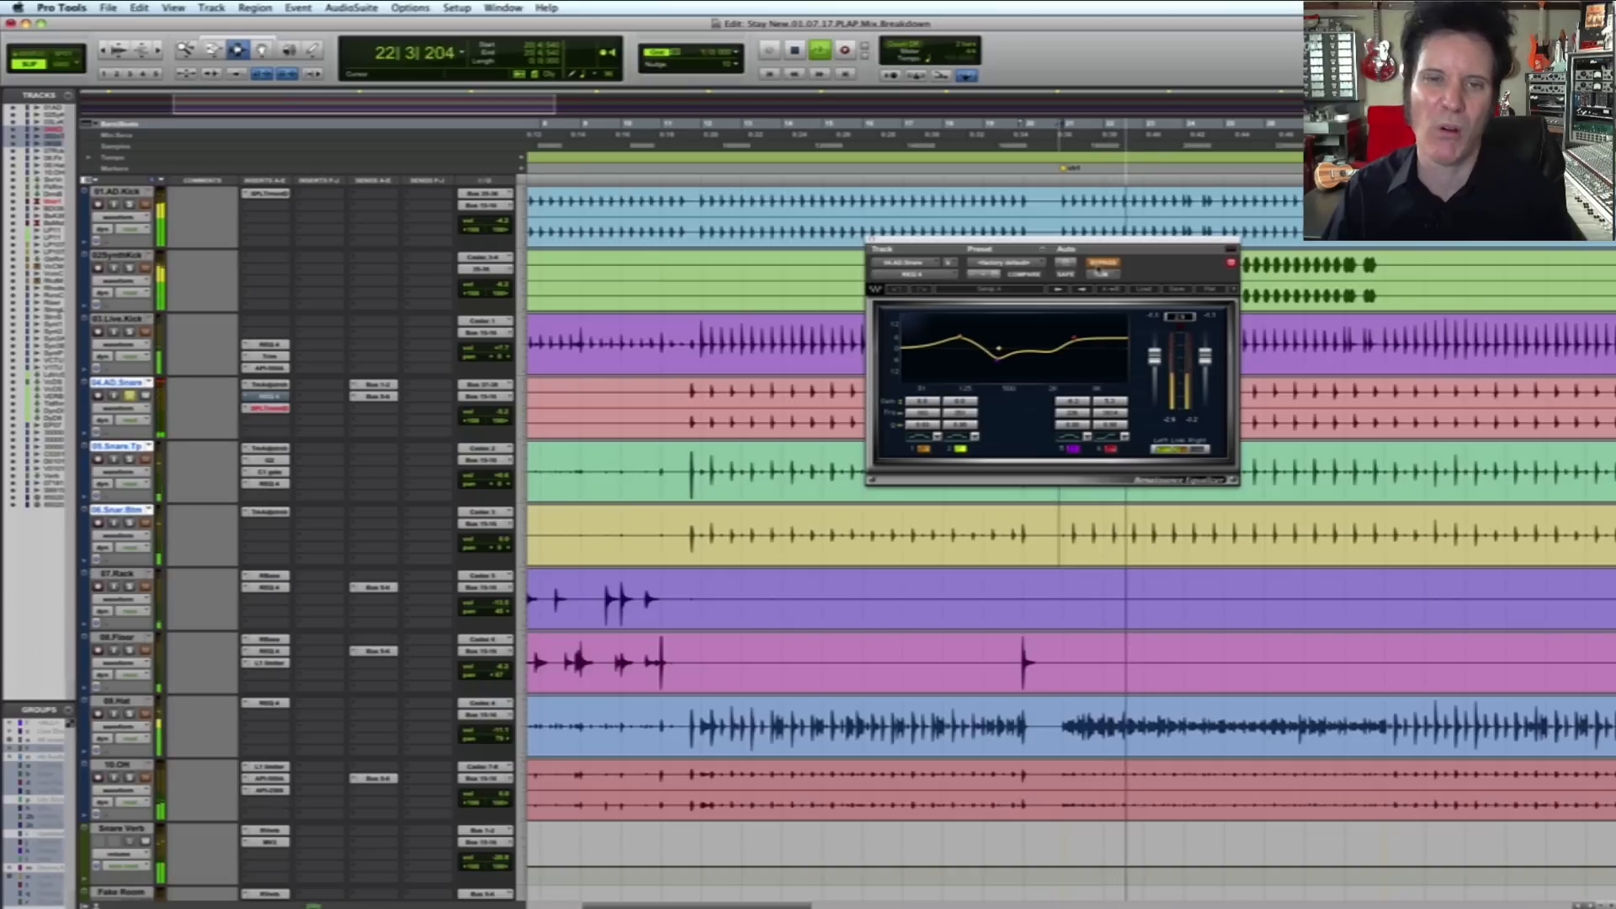
click(1100, 264)
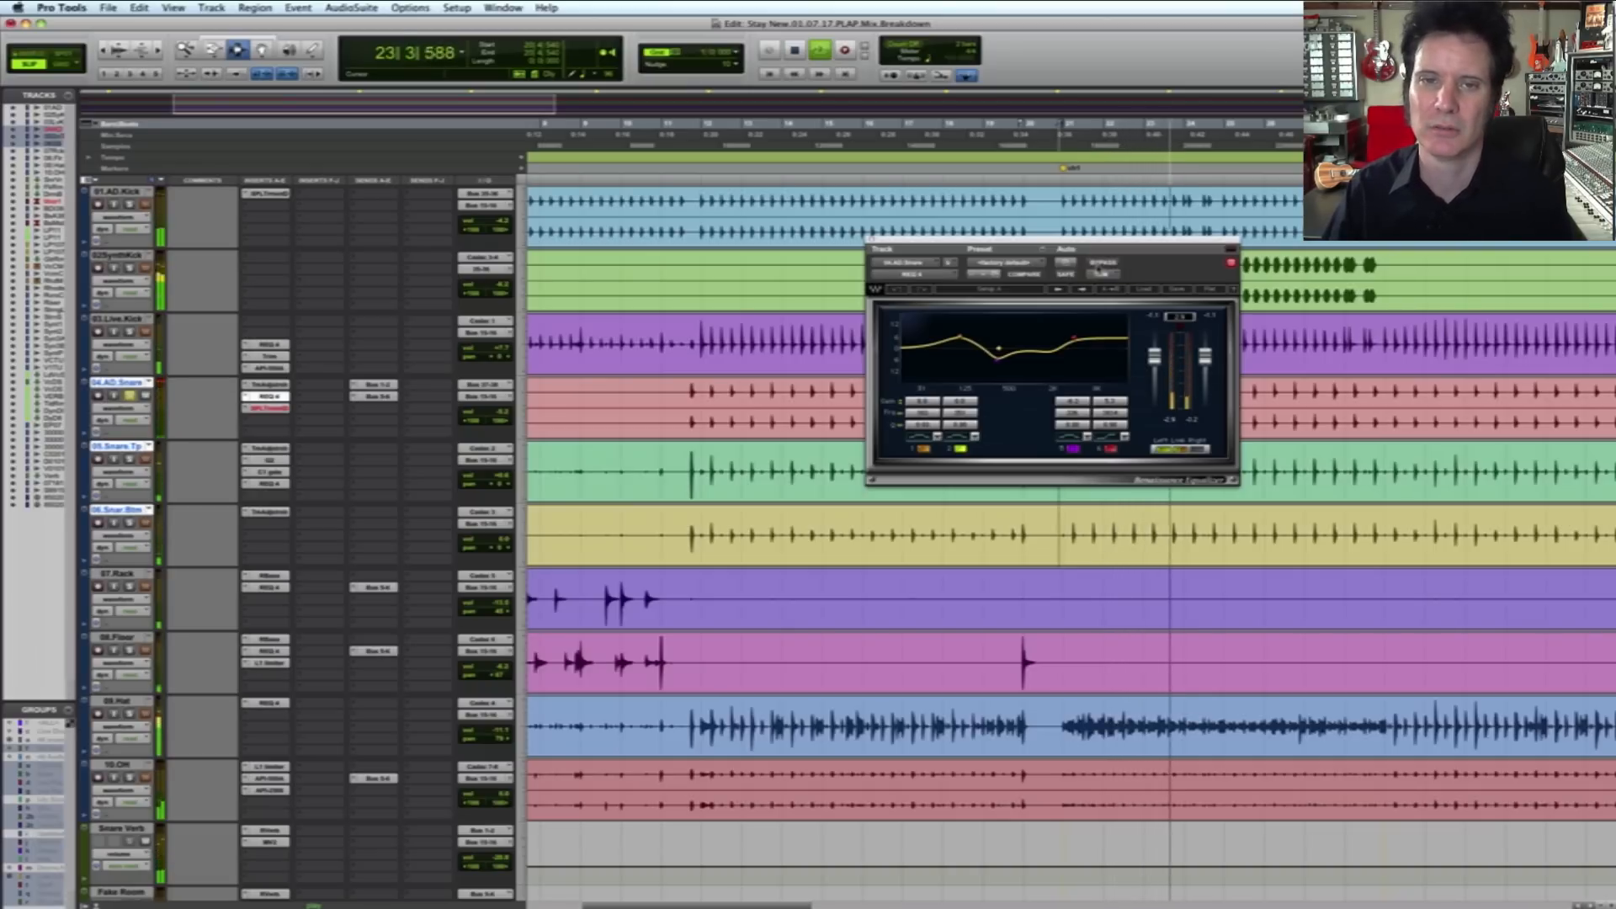
key(space)
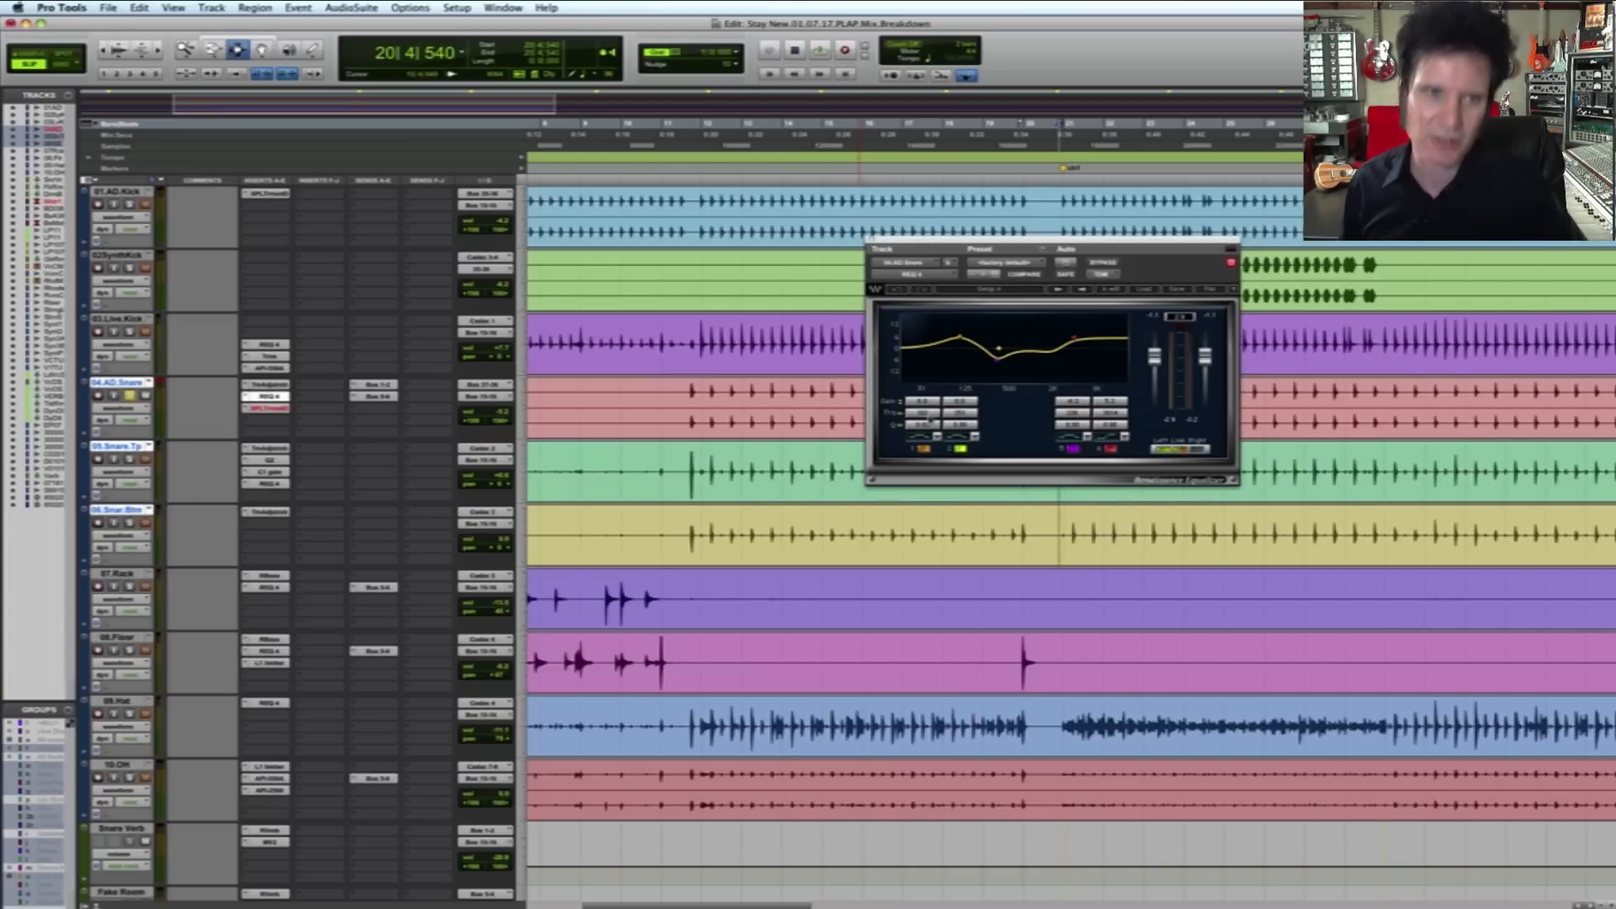
key(super+s)
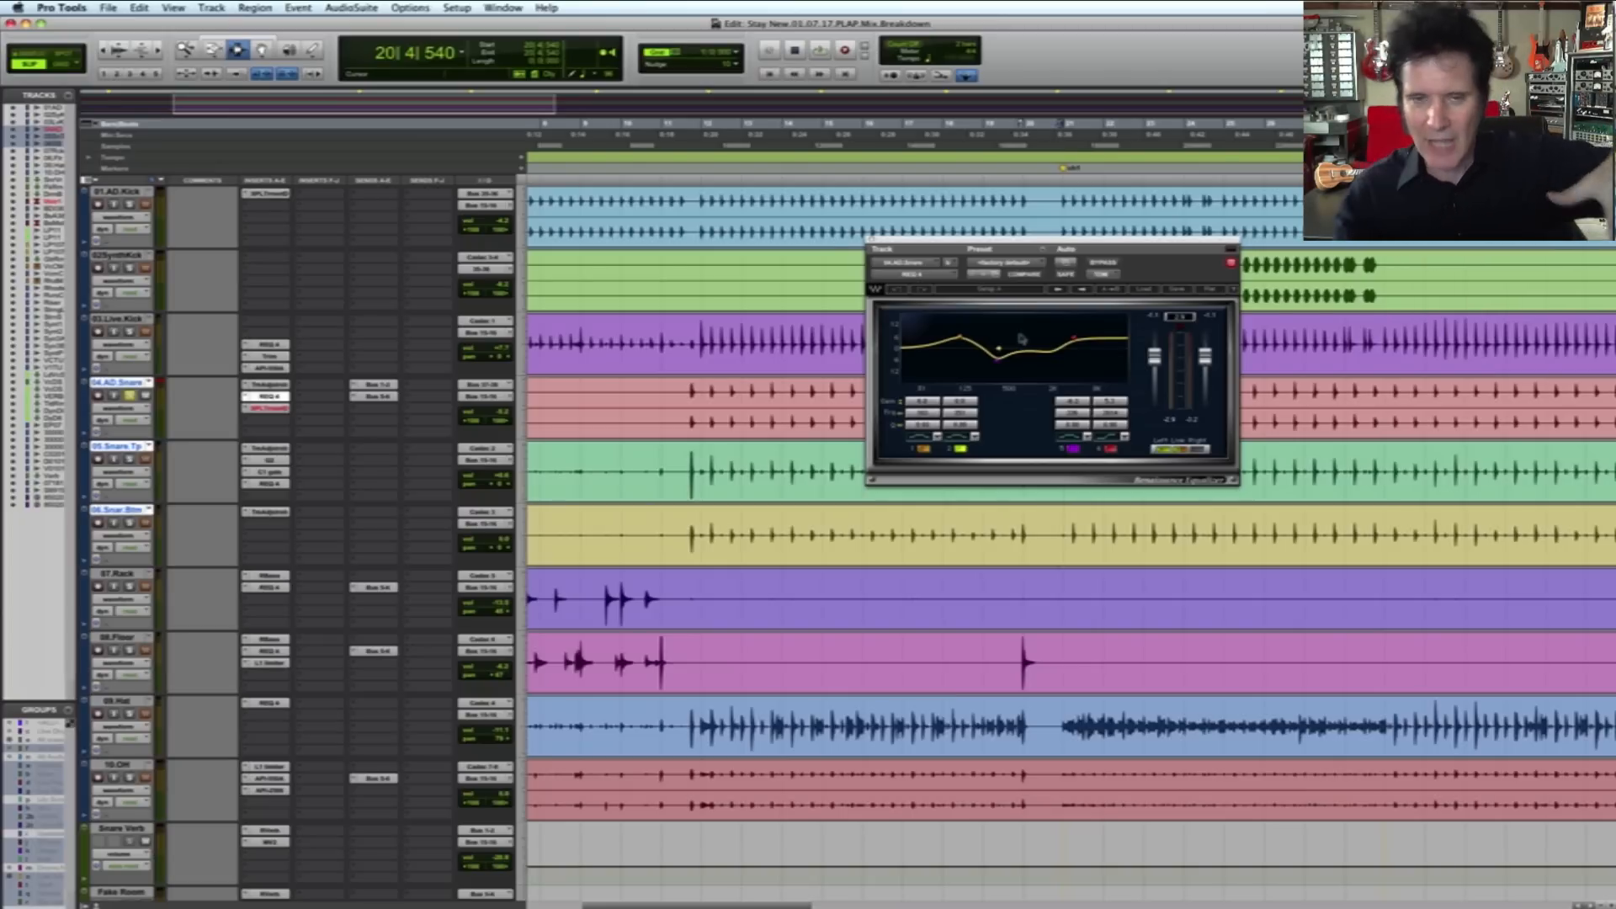
Step: Audition the AD snare with REQ 4 band 3 switched off and back on, and stop playback
click(1071, 447)
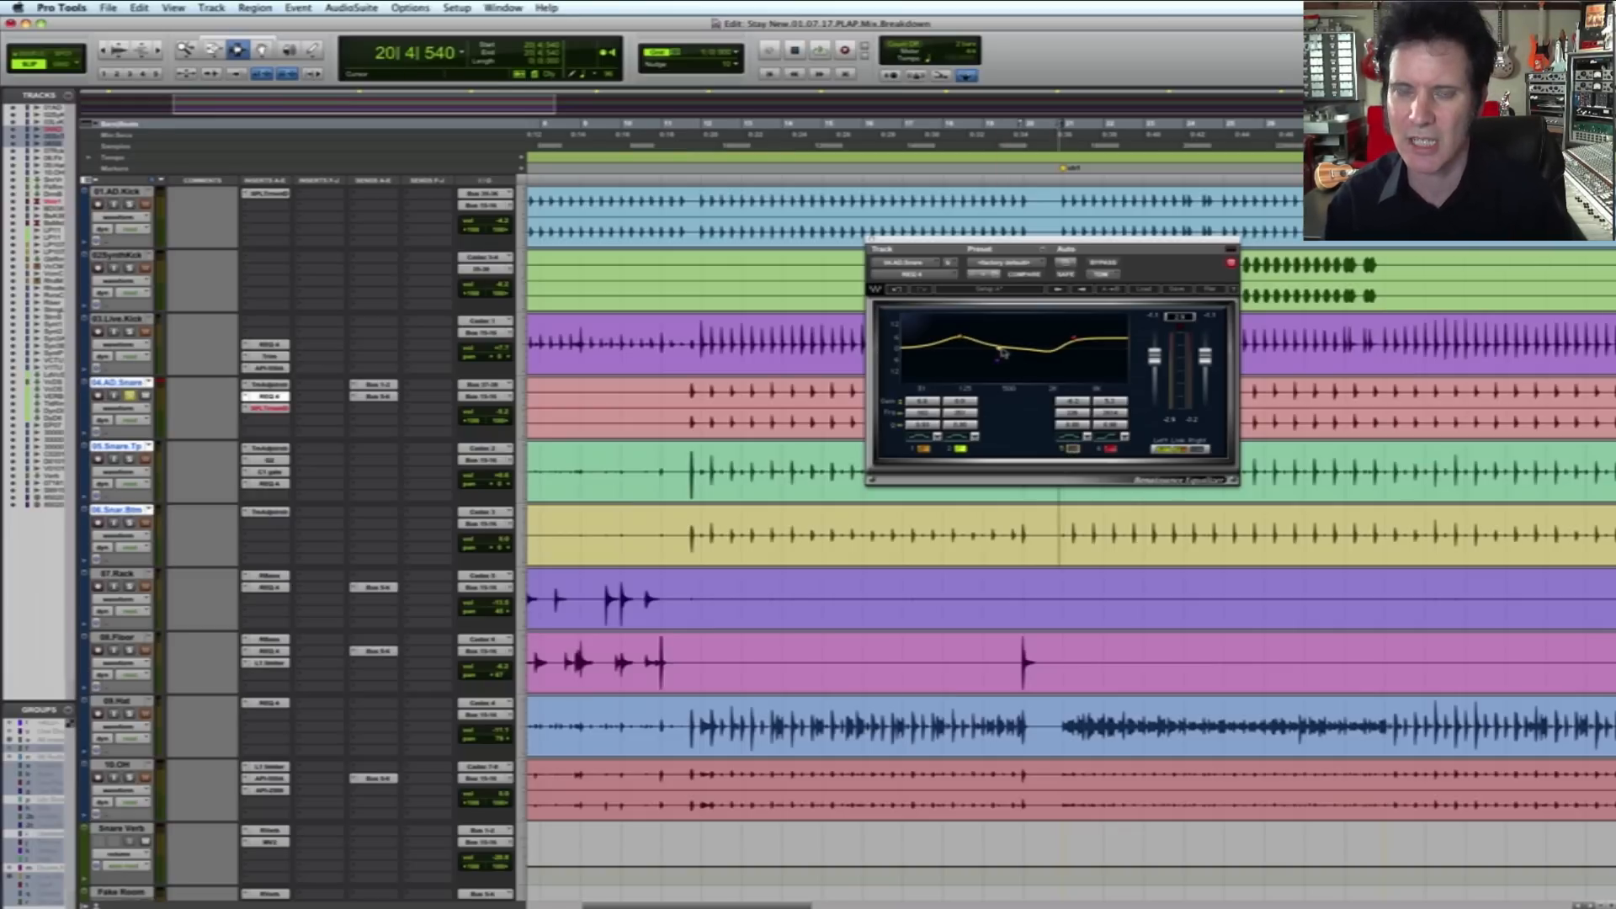
key(space)
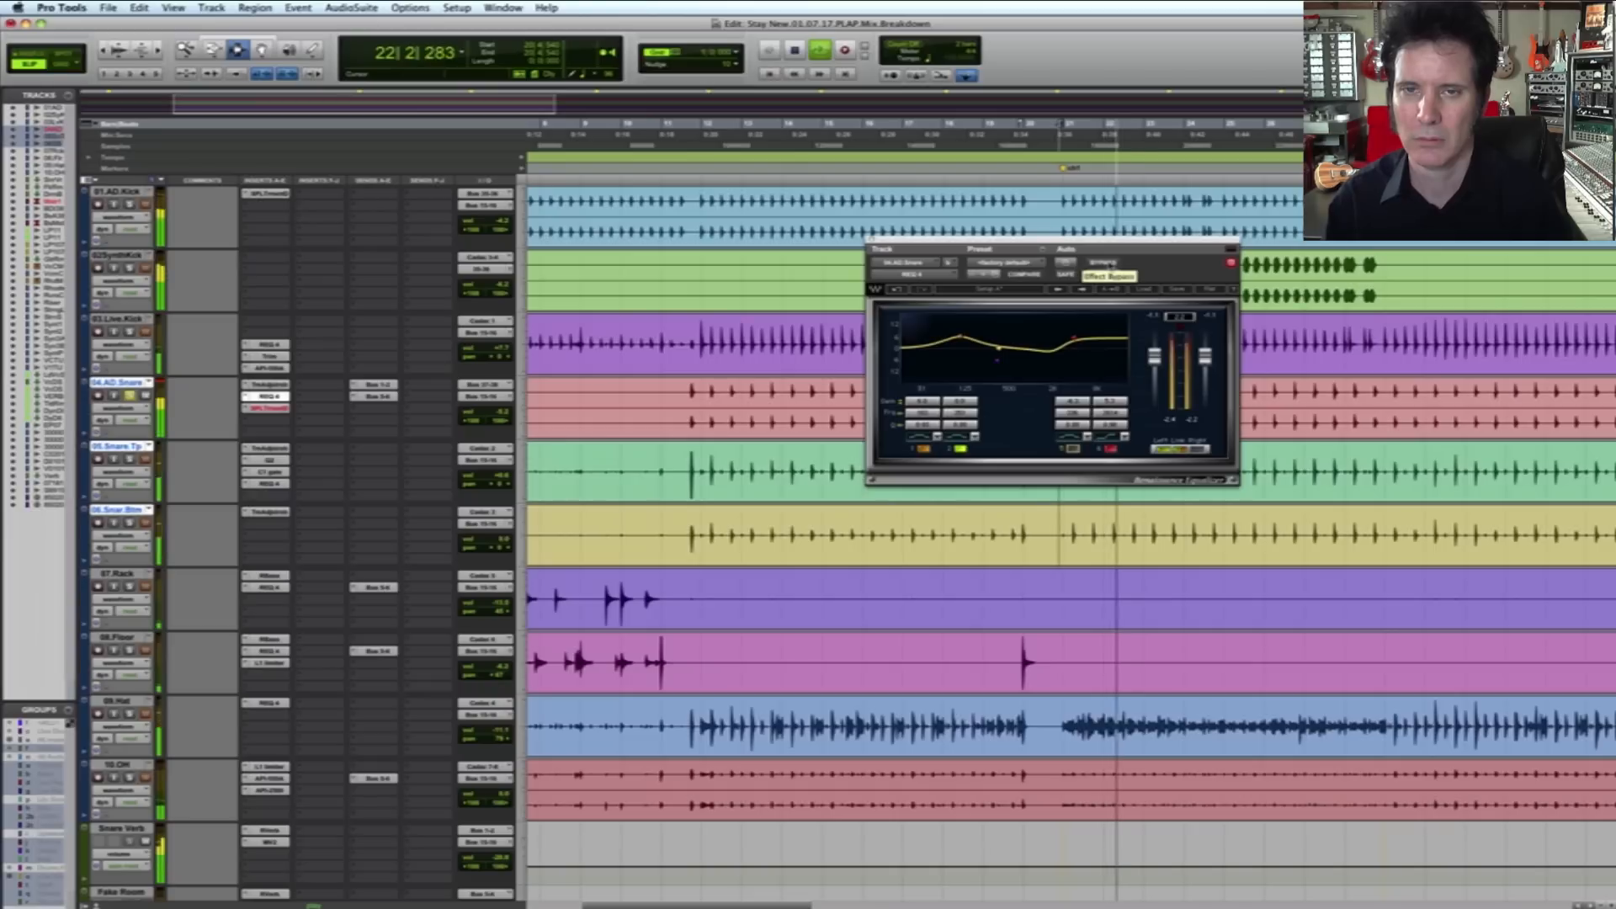
click(1073, 448)
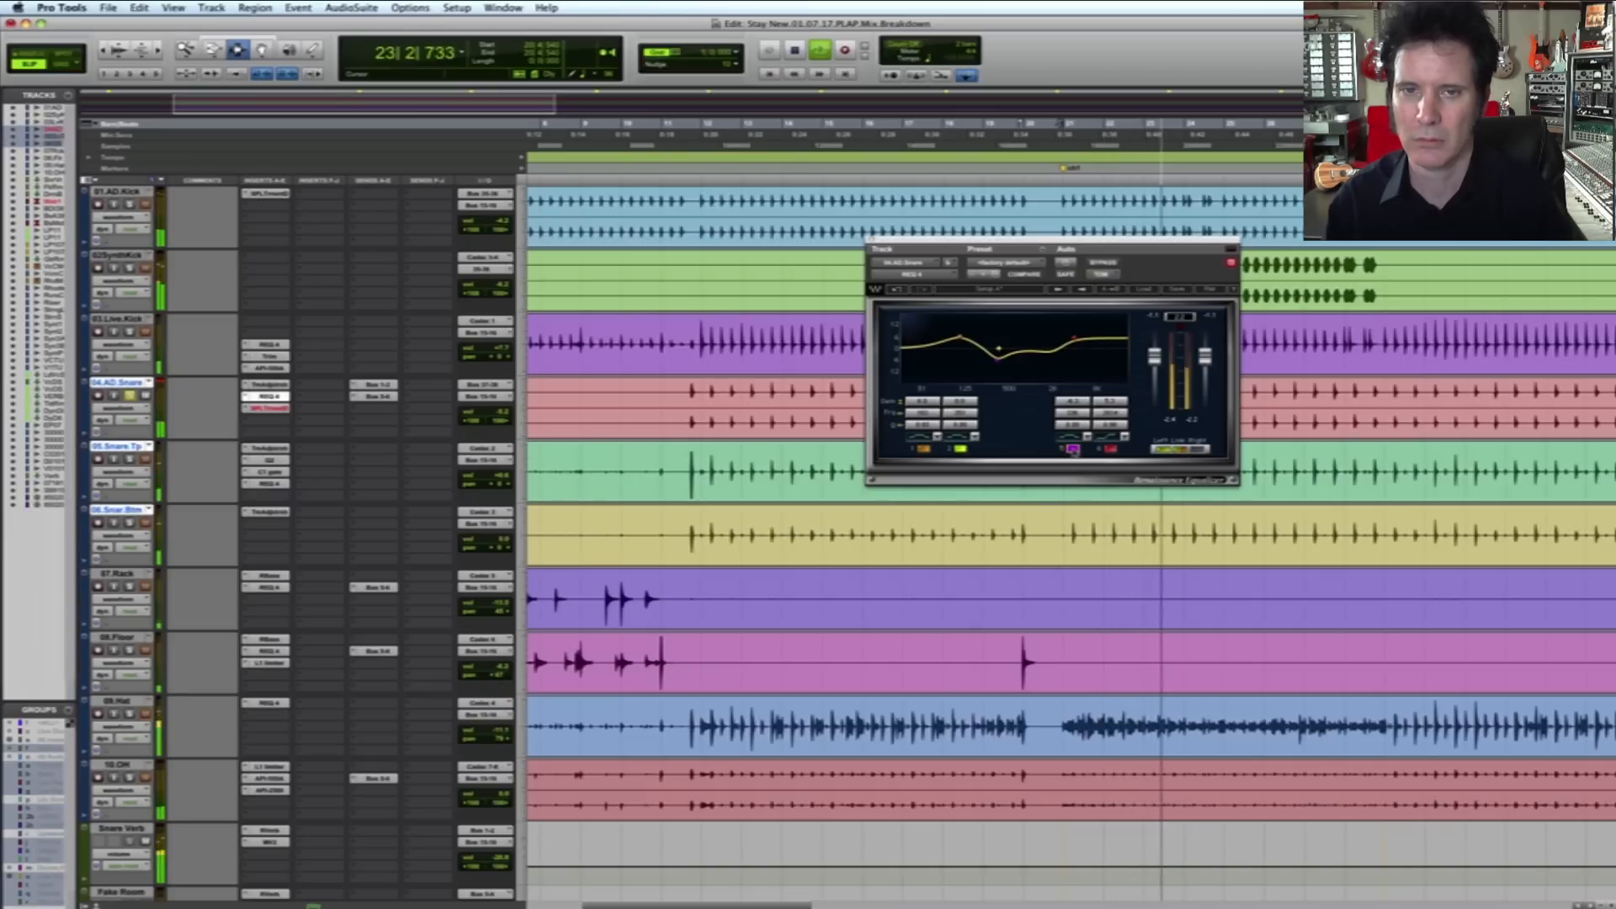
key(space)
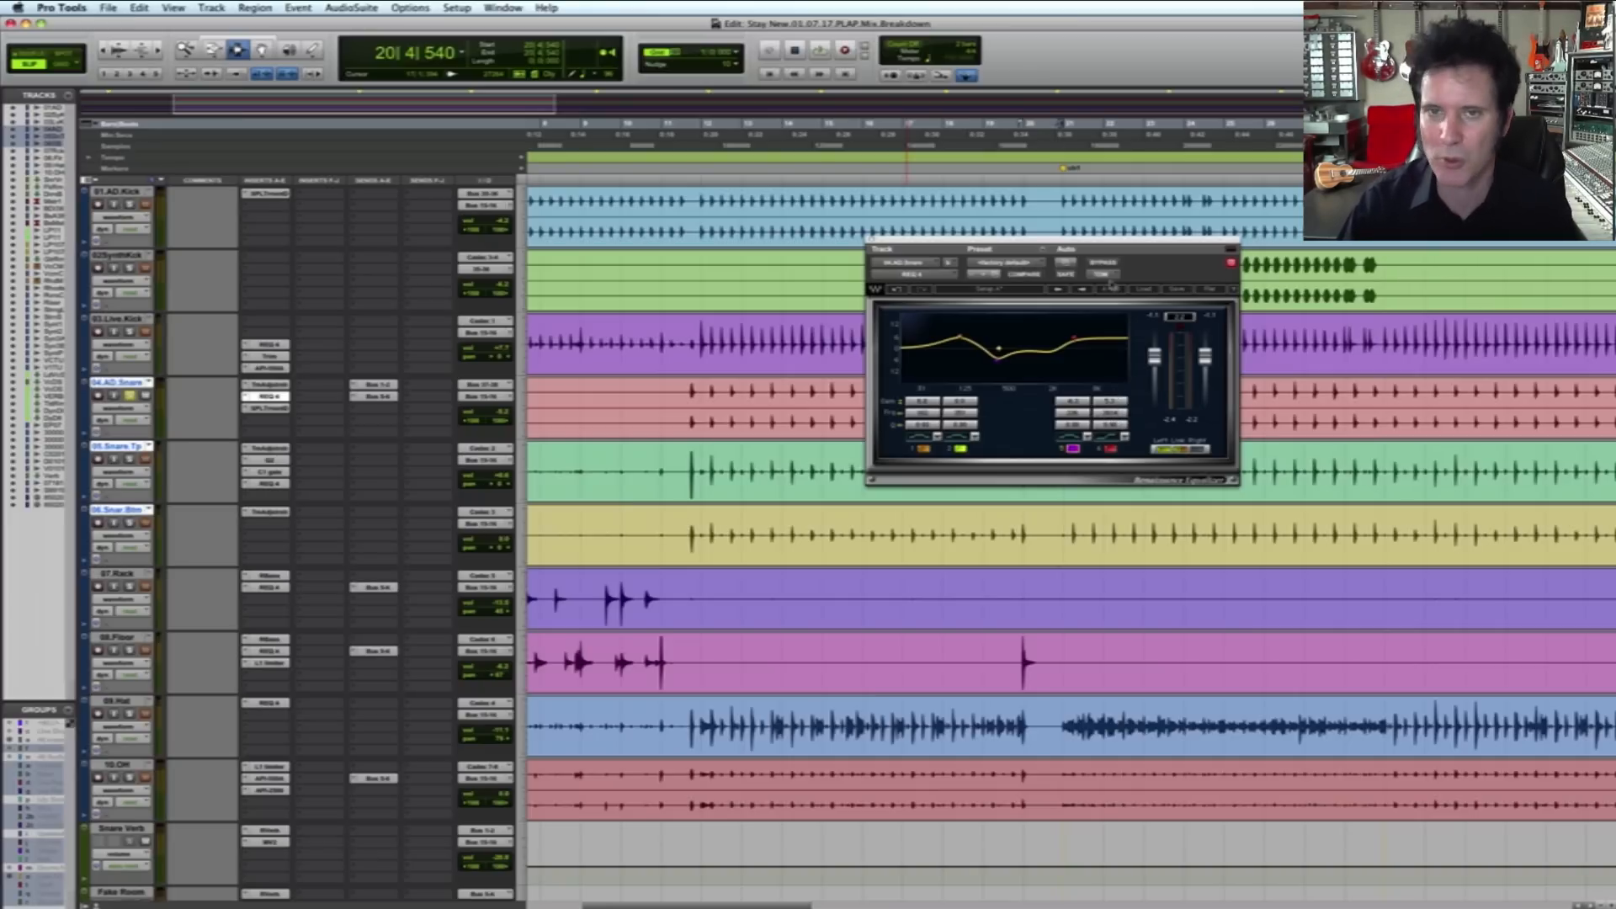
Step: Audition the AD snare with REQ 4 band 4 switched off and back on, and stop playback
key(space)
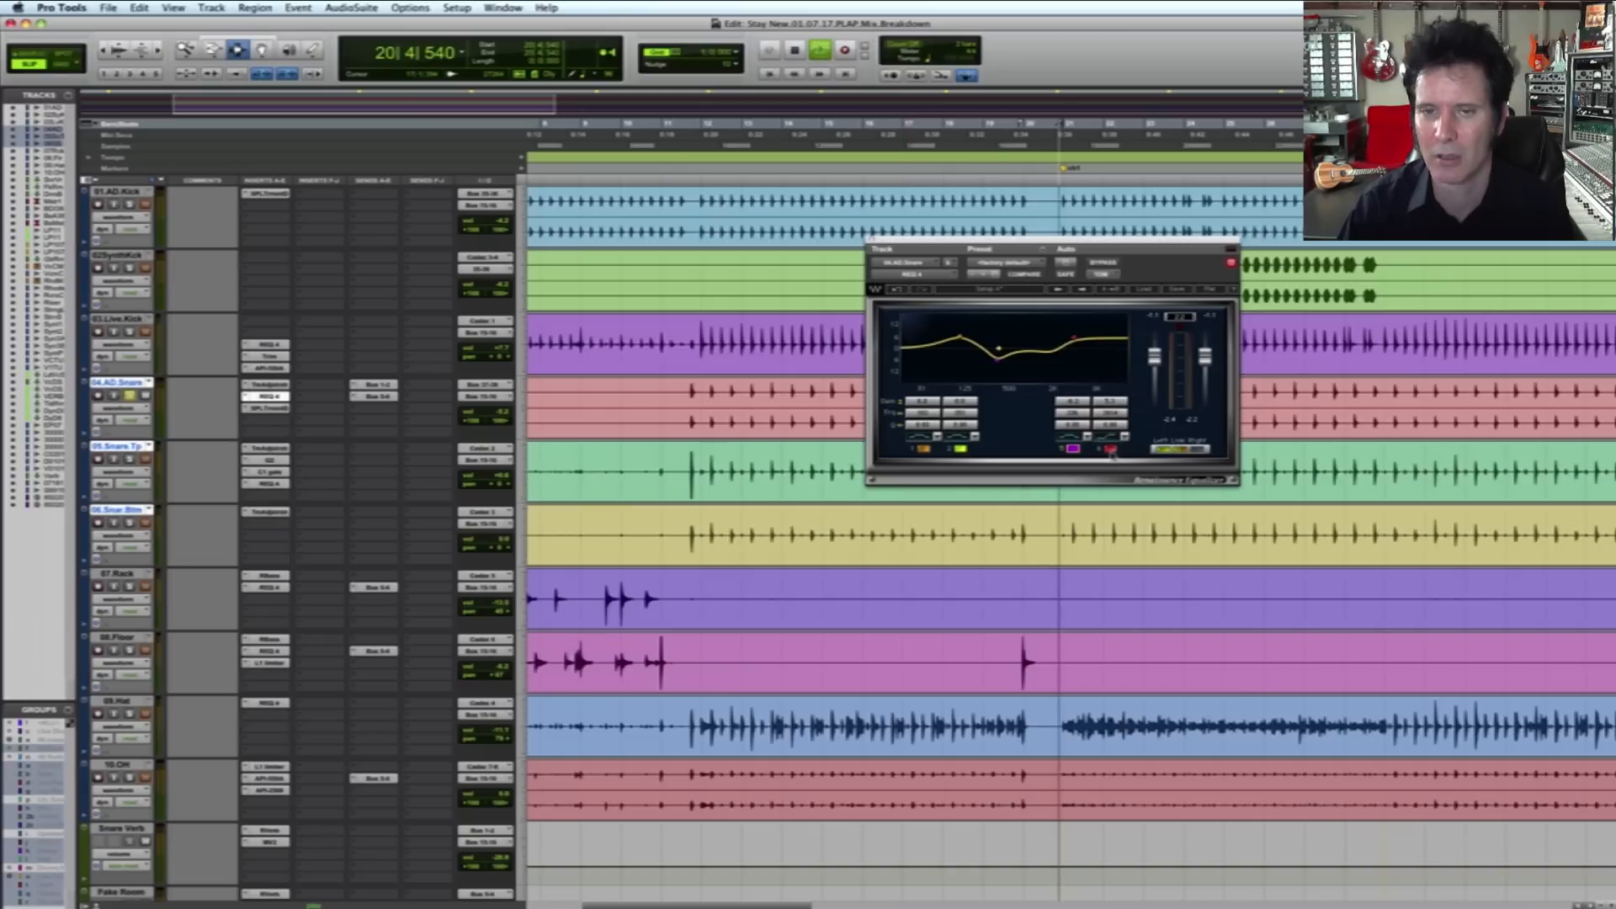
click(1110, 451)
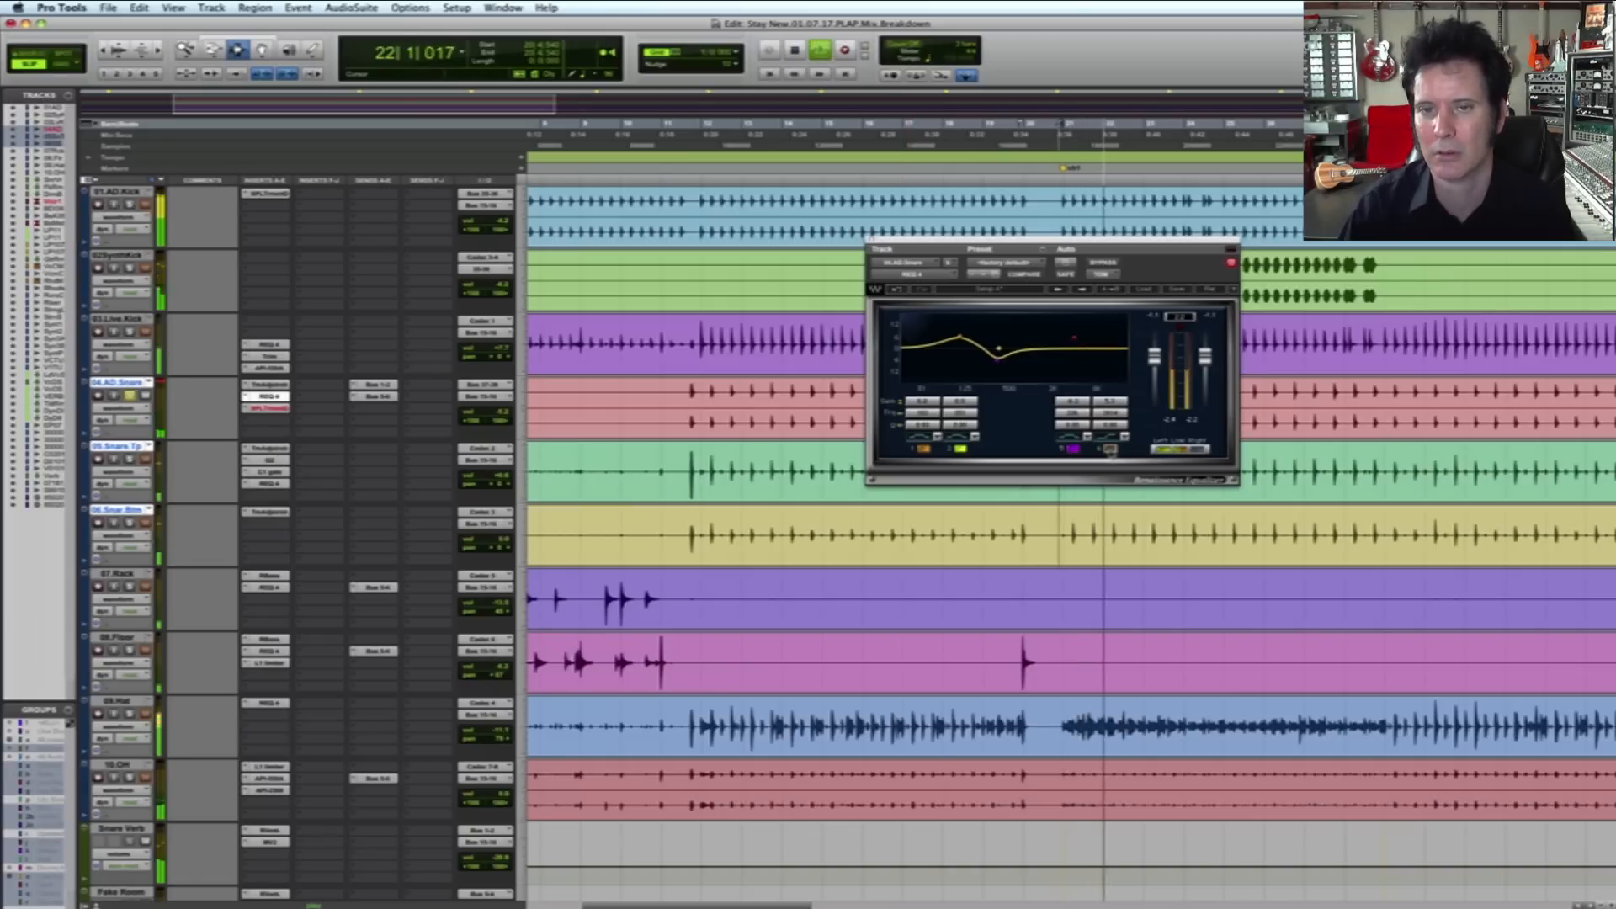
click(1110, 451)
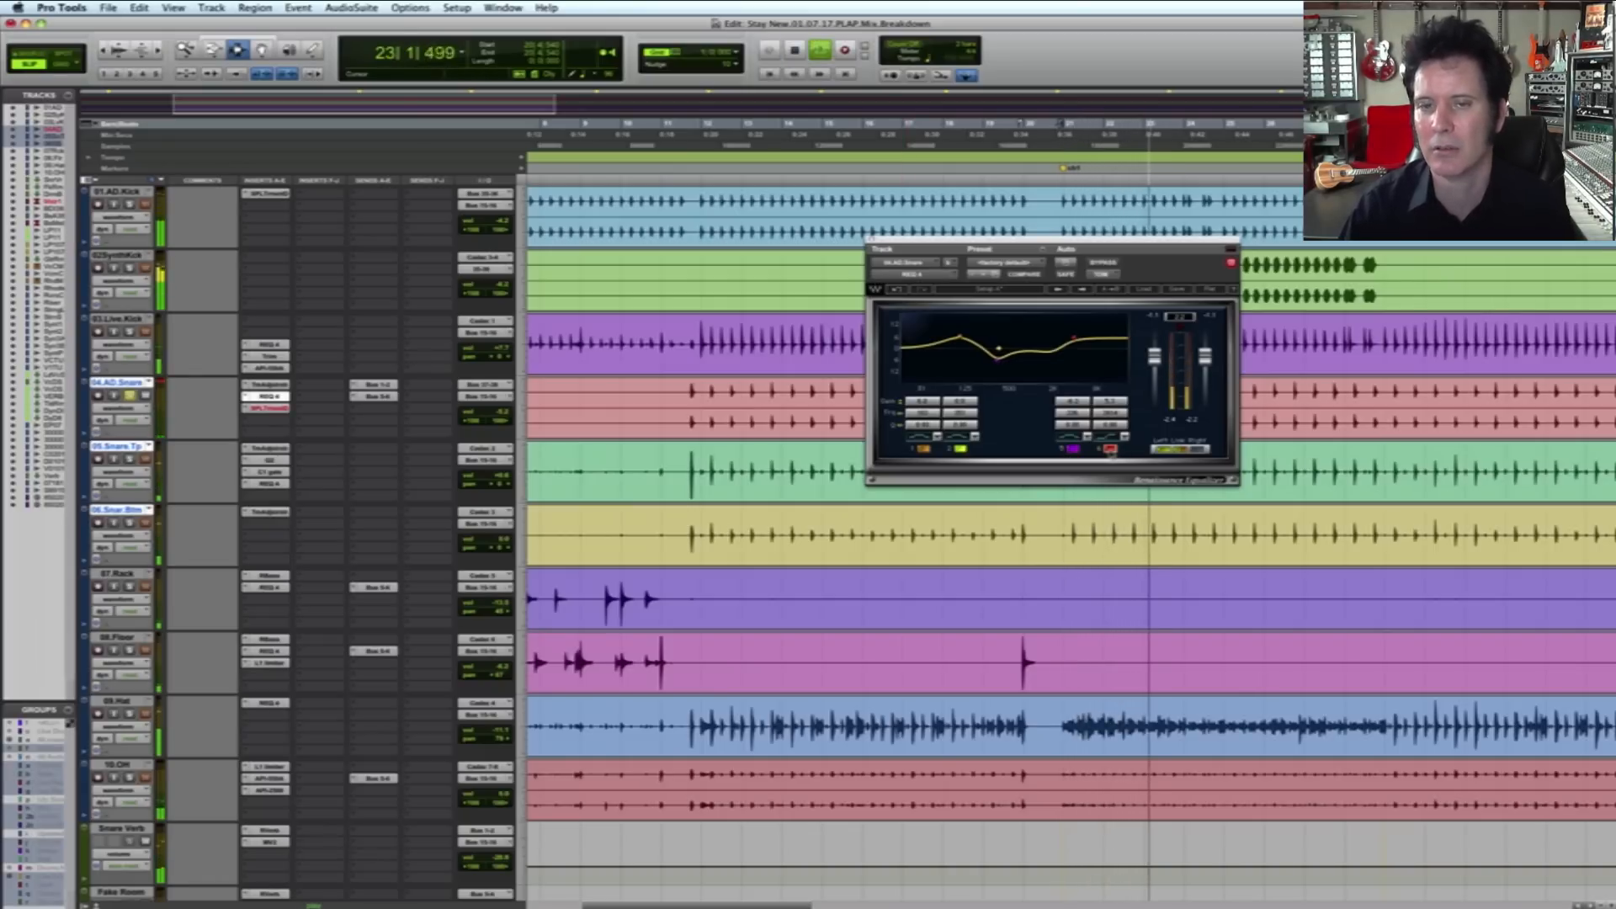
key(space)
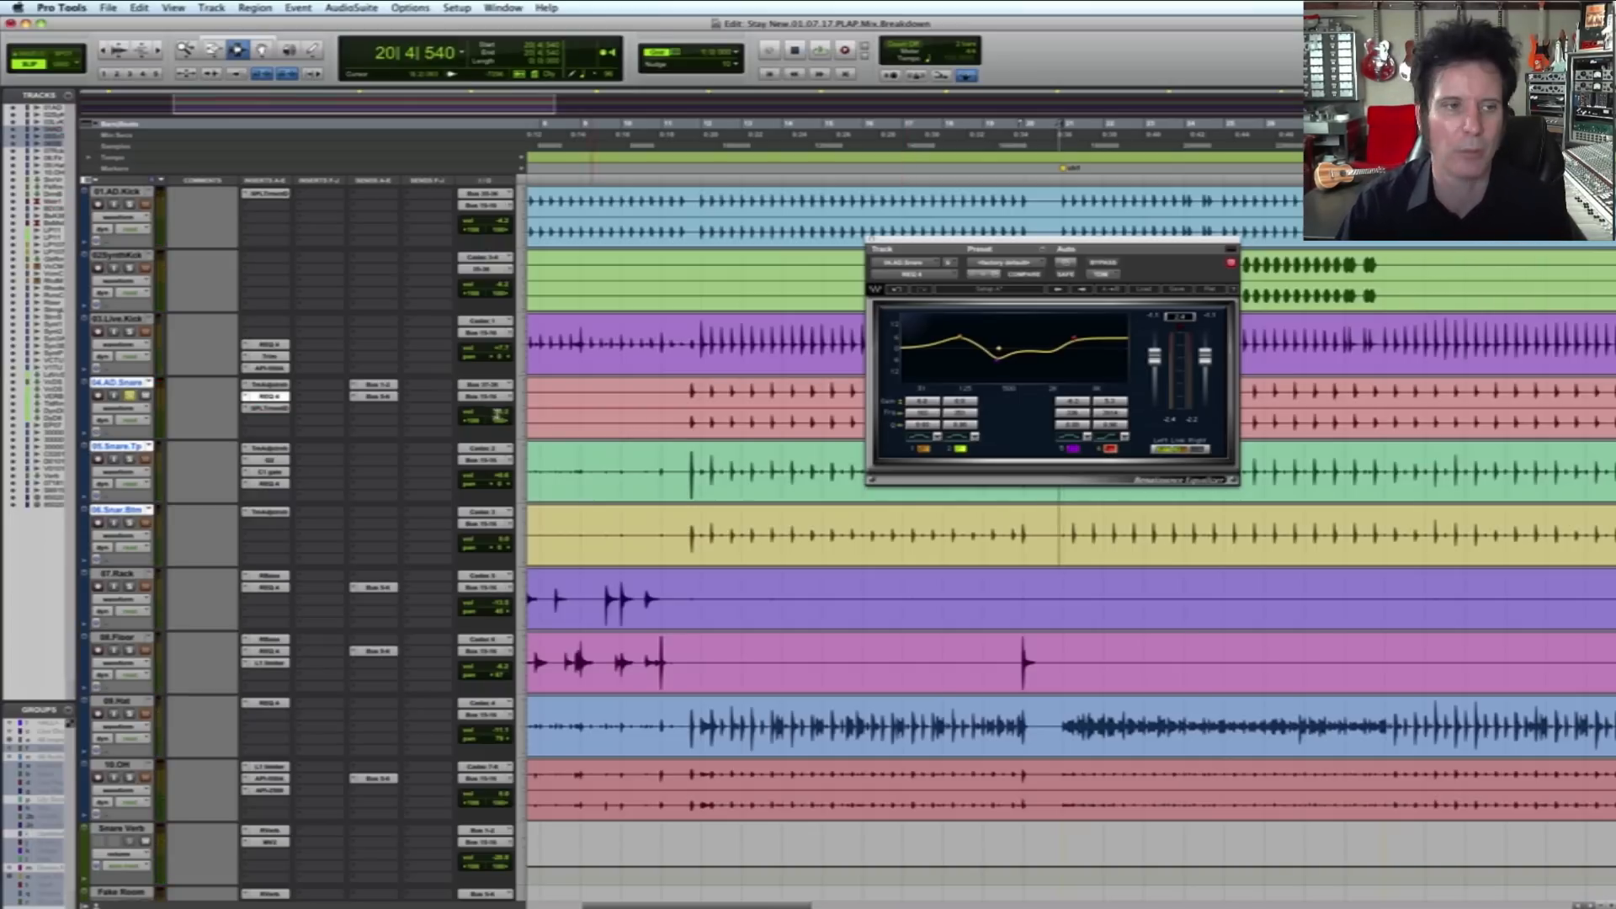
Step: Solo the snare top and snare bottom tracks alongside 04.AD.Snare, play them together and stop playback
click(129, 459)
click(128, 523)
key(space)
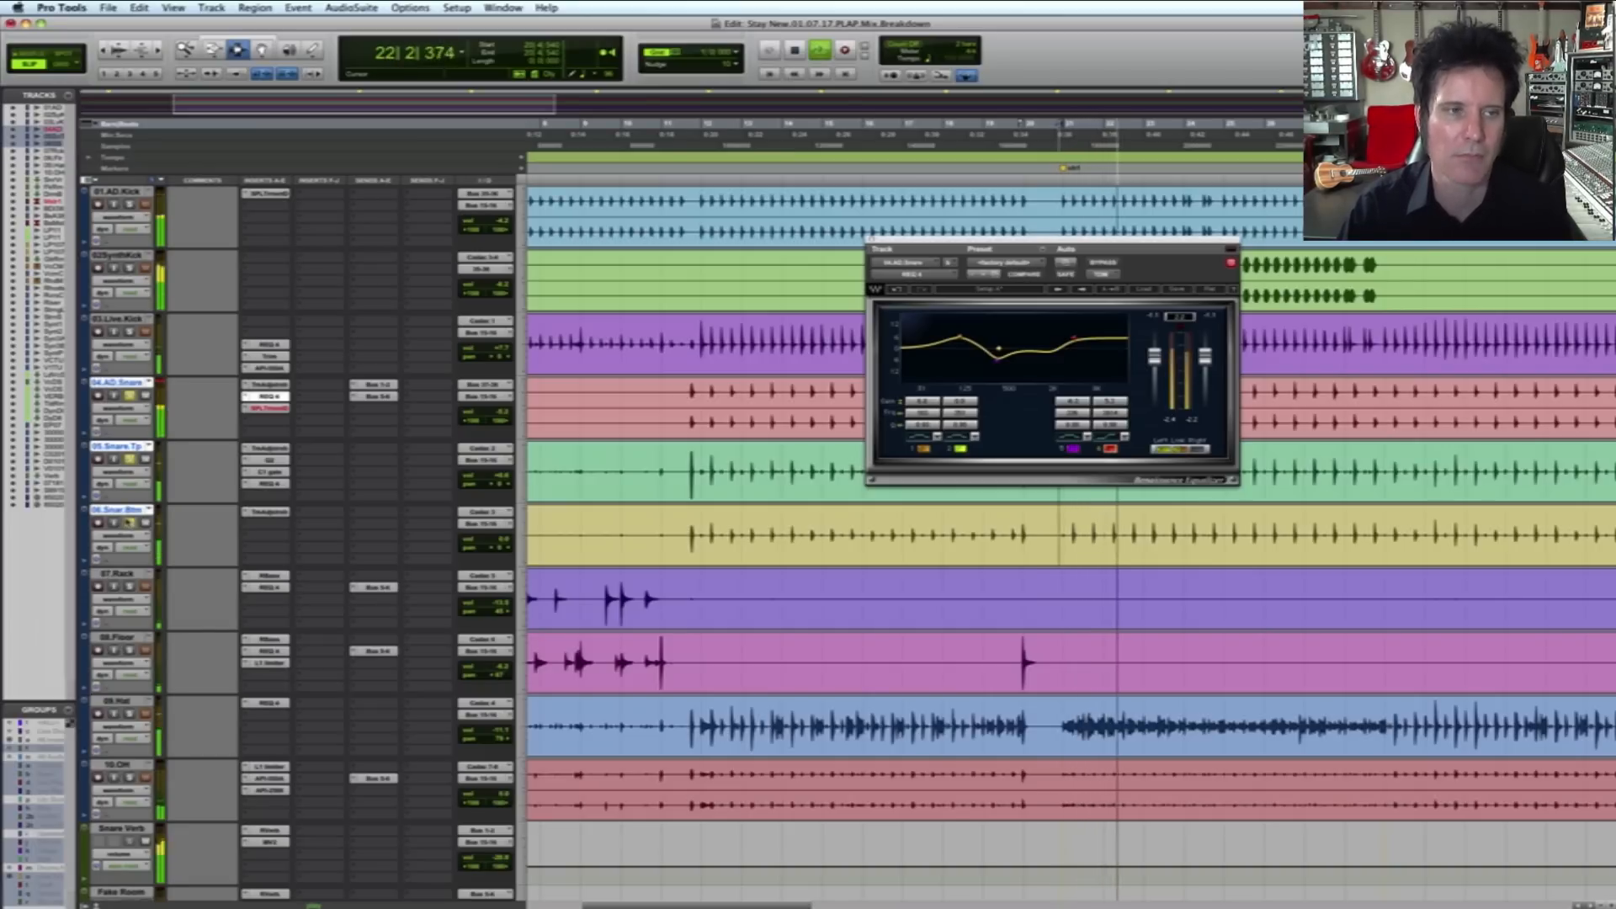
key(space)
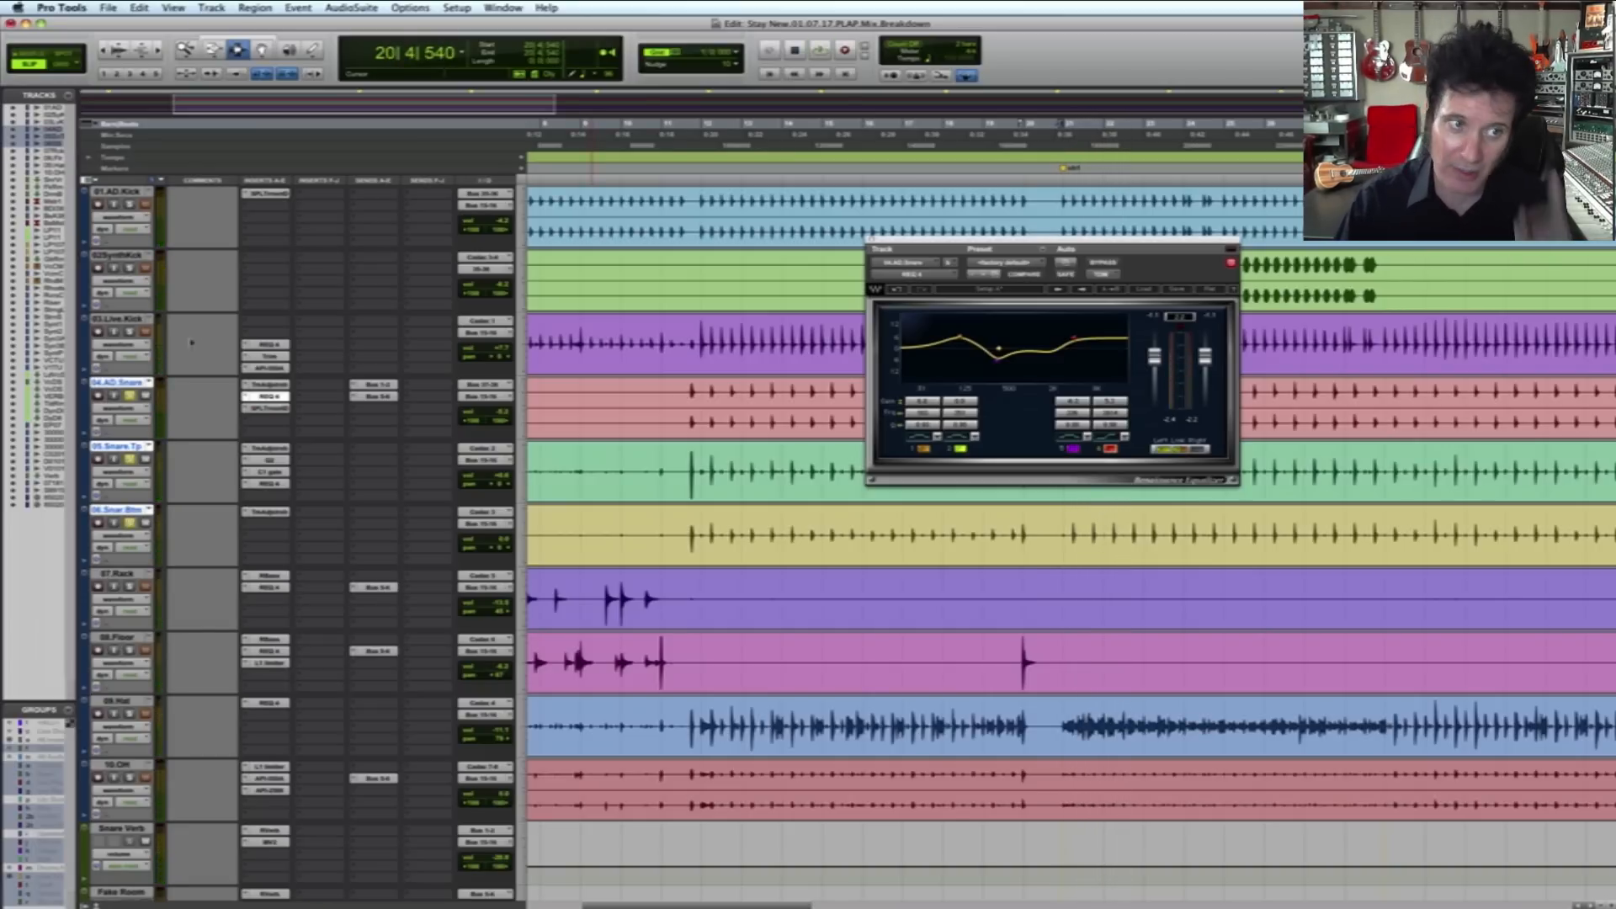
Step: Leave only 04.AD.Snare soloed among the snare tracks, save the session and start playback
click(130, 394)
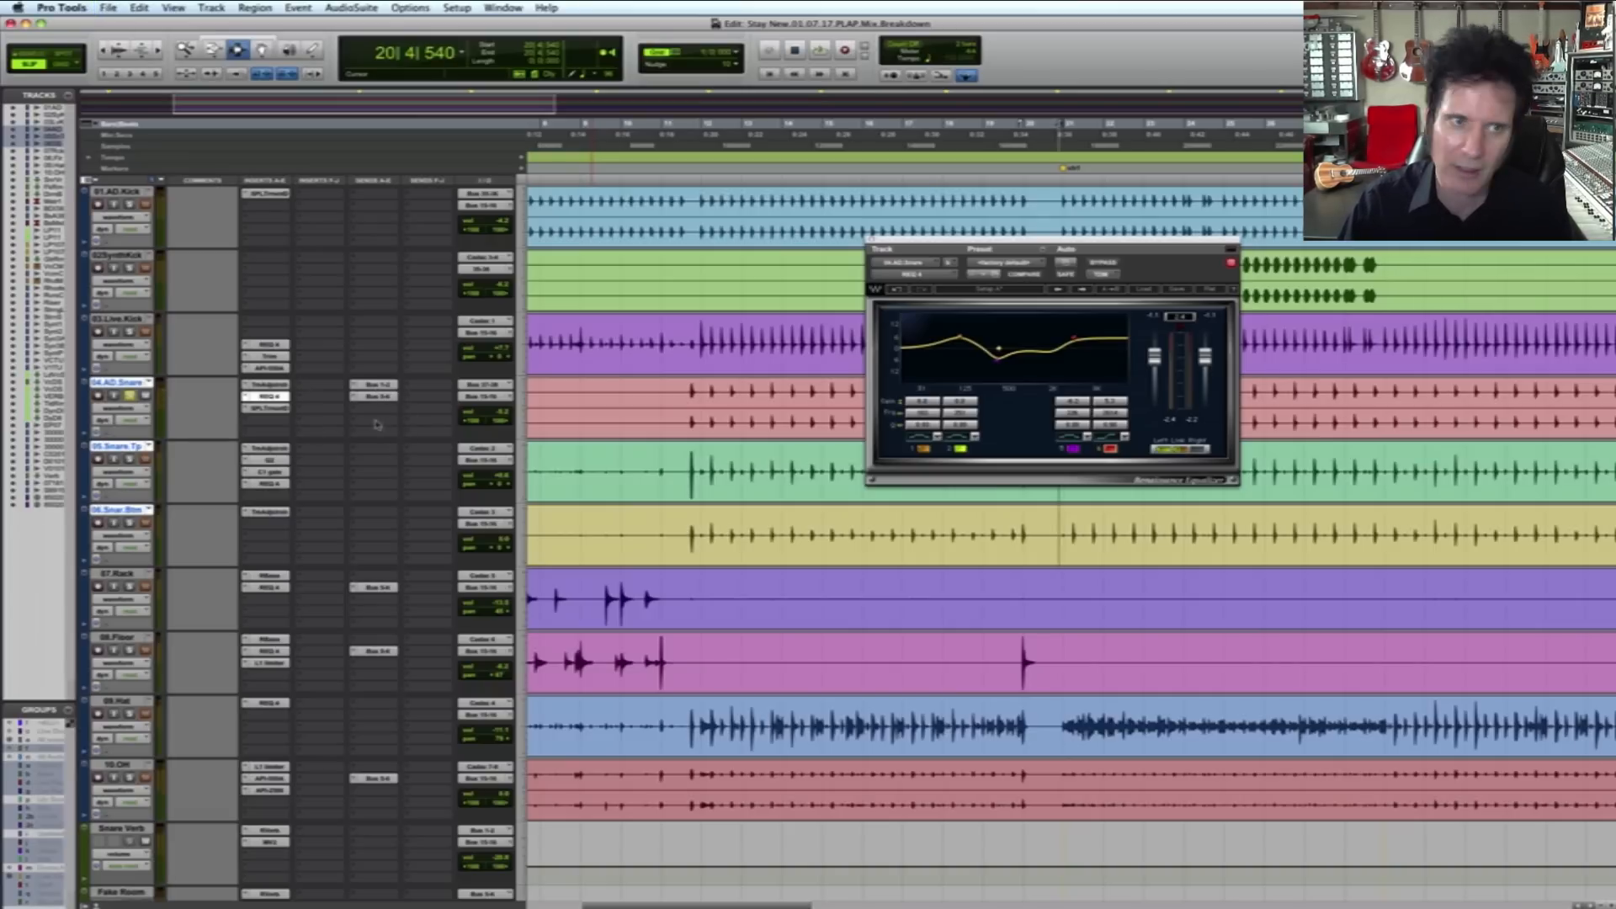
scroll(376, 423, down, 1)
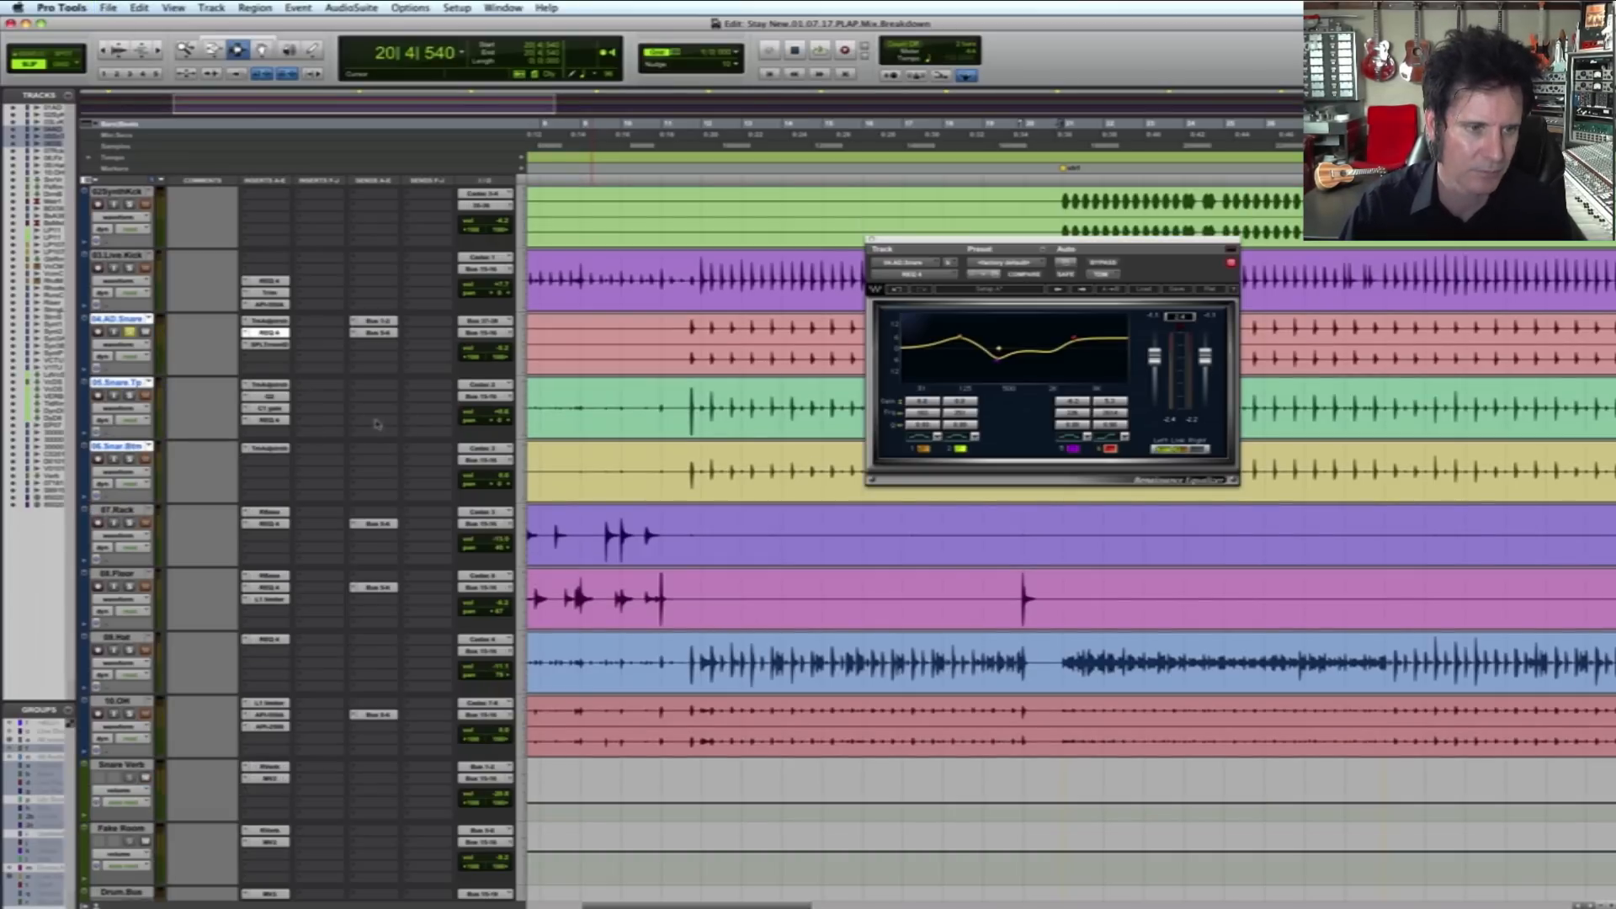
scroll(376, 424, down, 1)
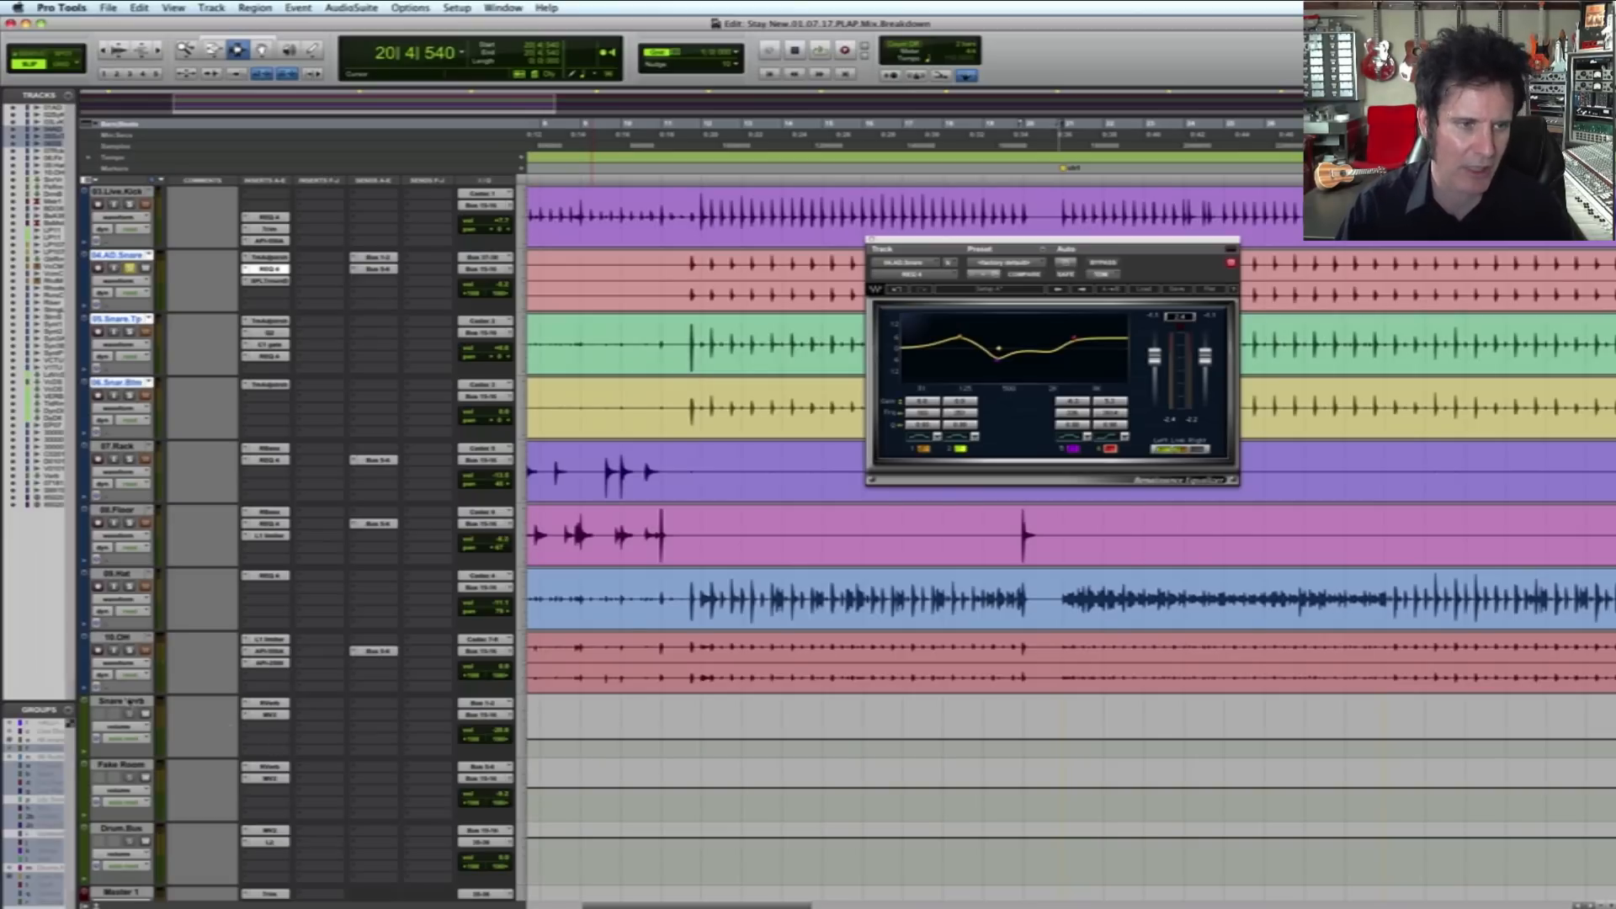
key(super+s)
key(space)
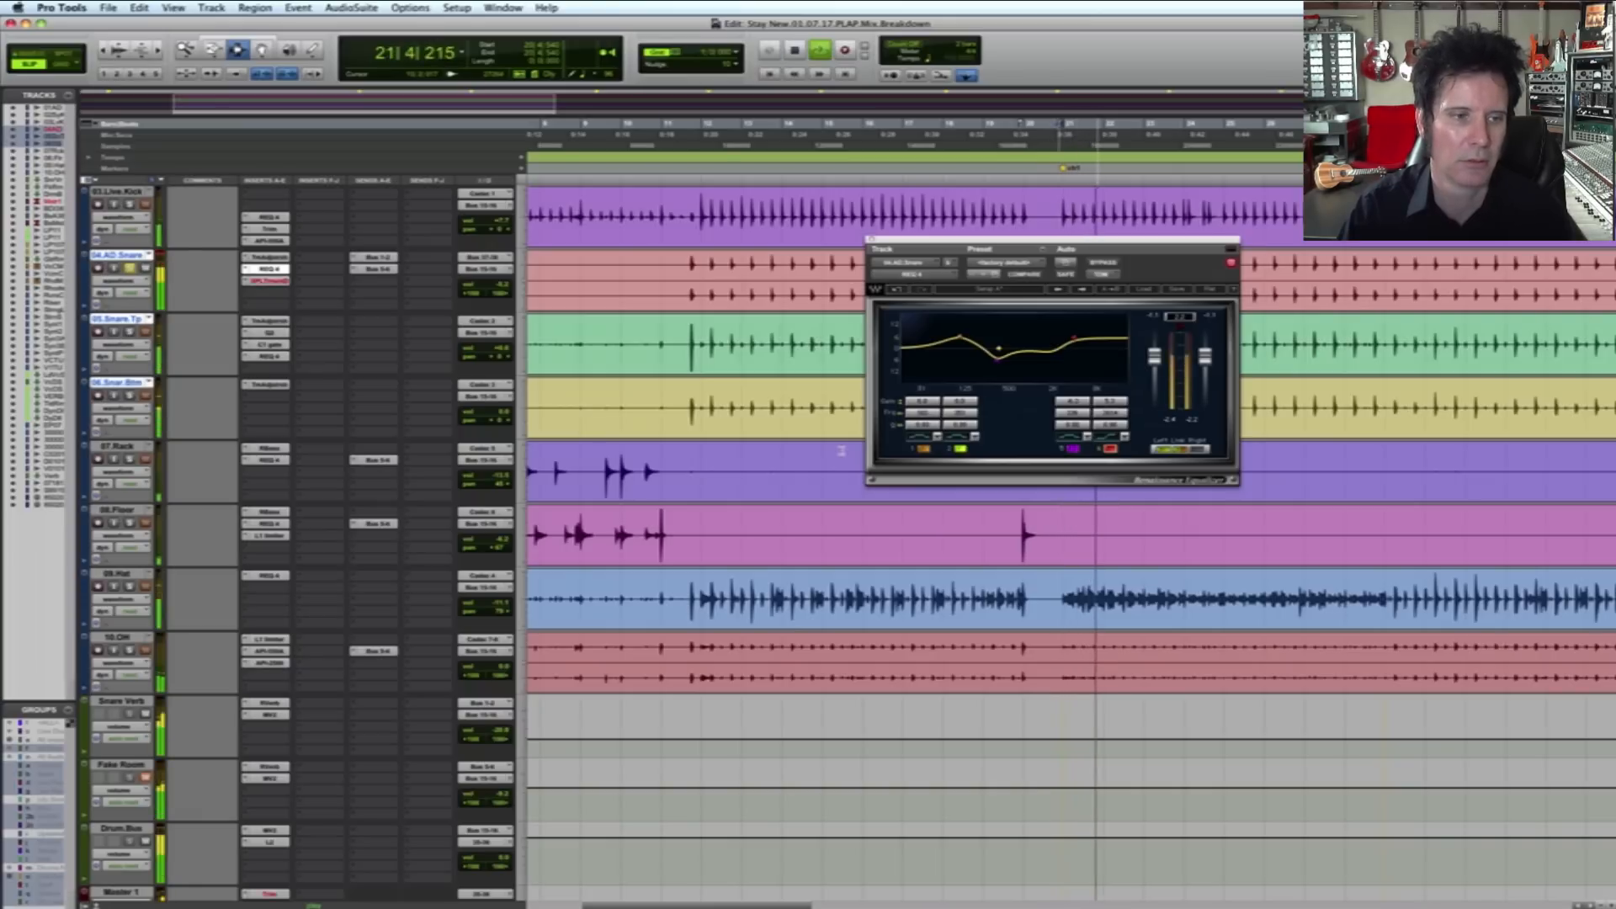
Step: Open the RVerb on the Snare Verb track while the snare plays, stop playback and save the session
click(282, 706)
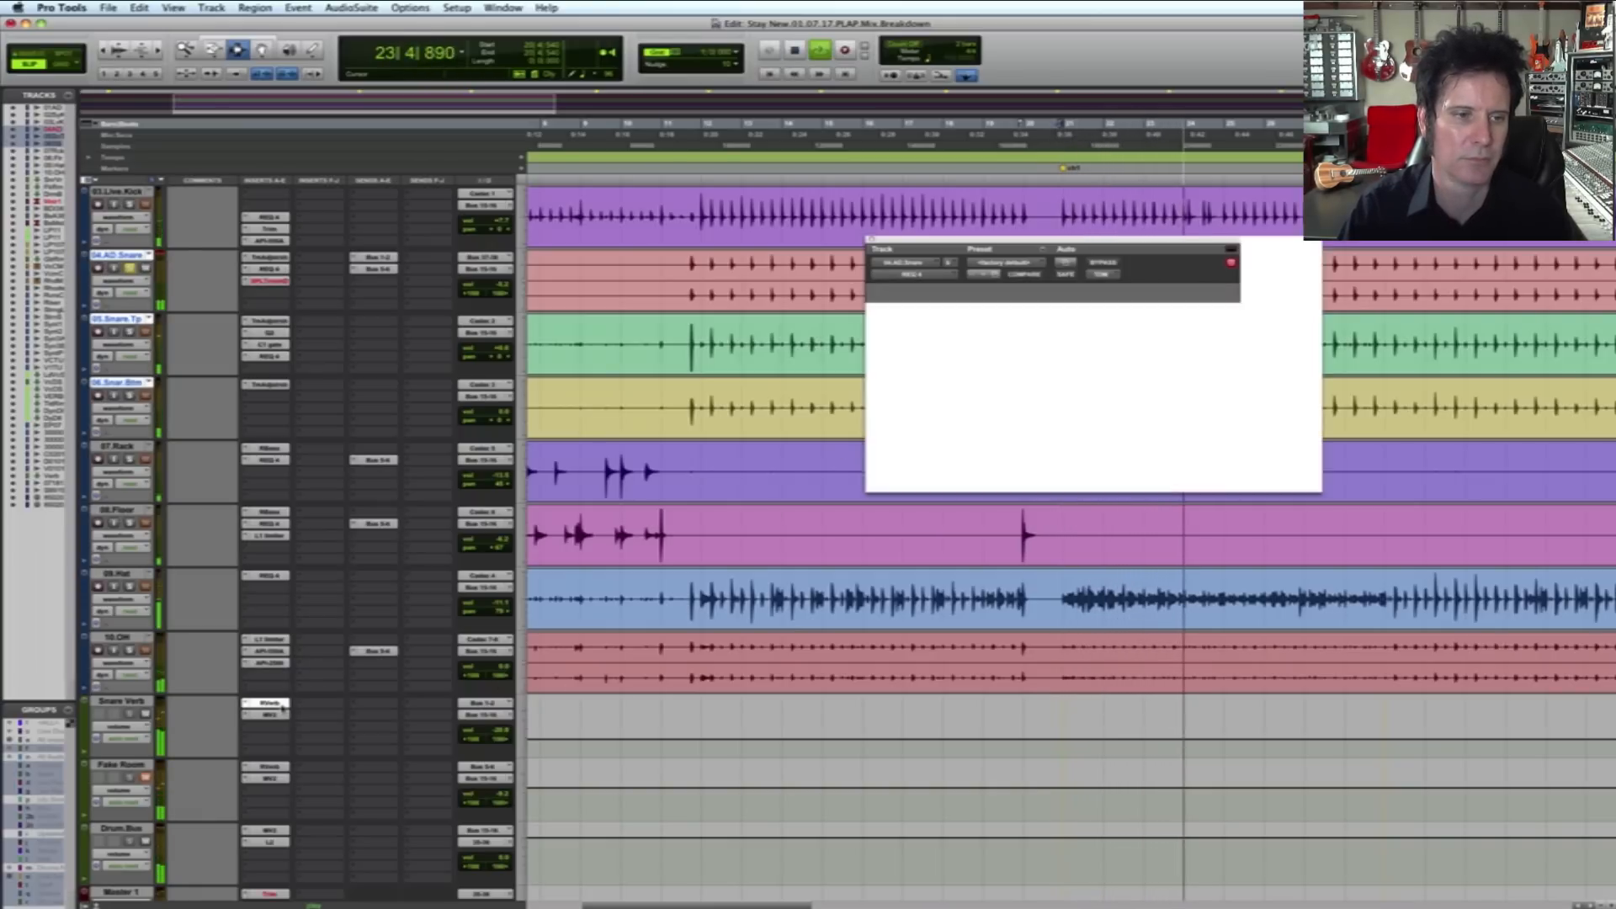
key(space)
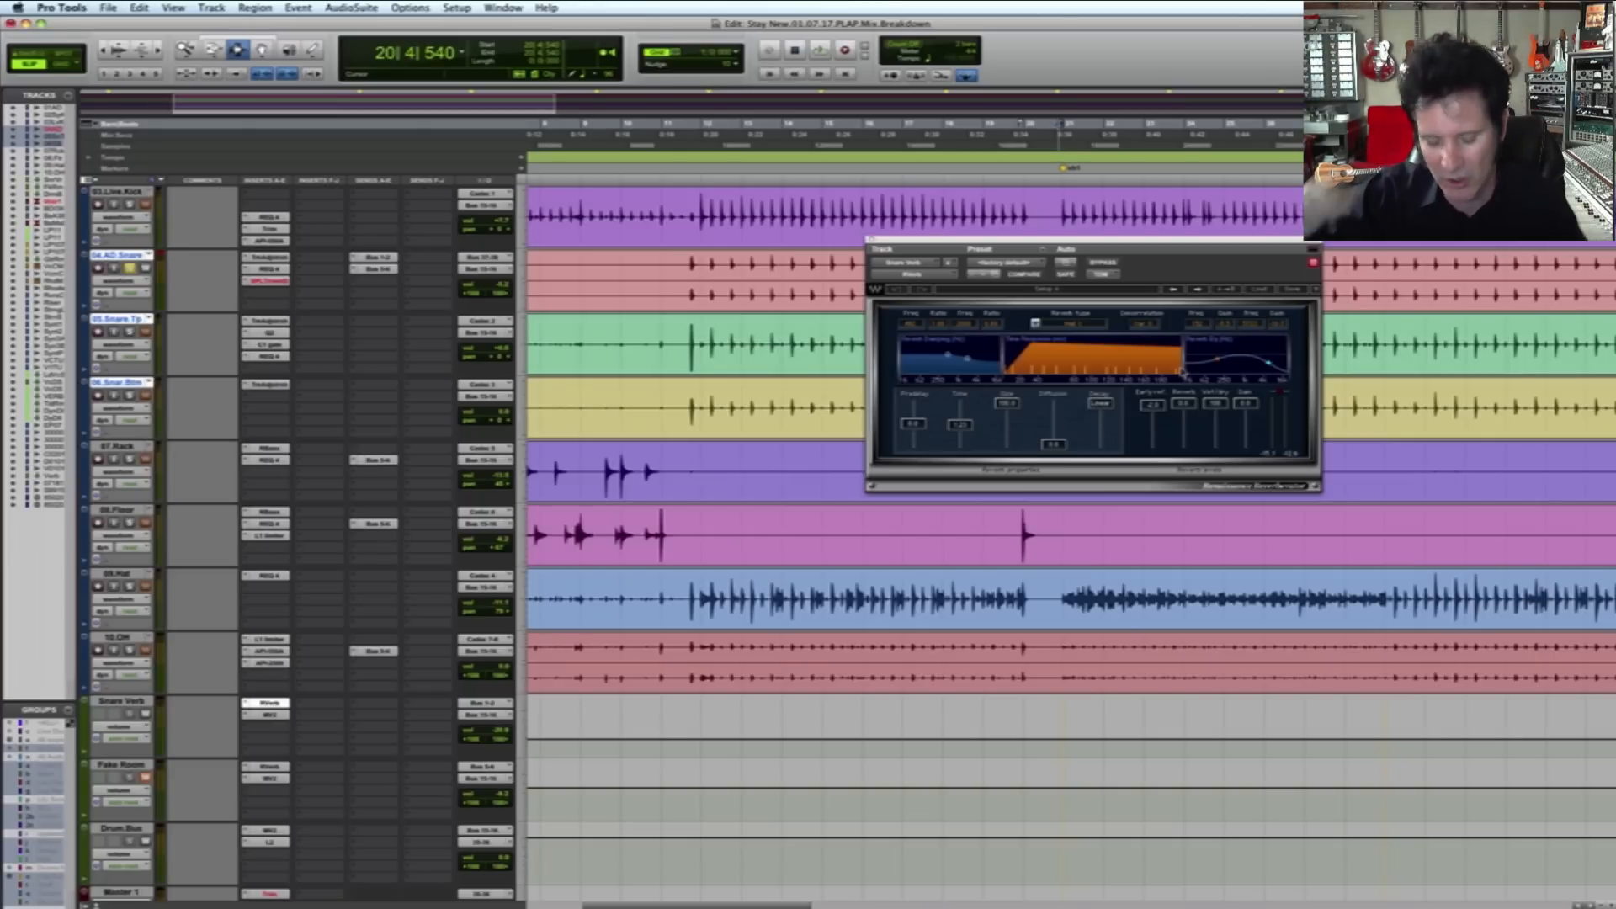
key(super+s)
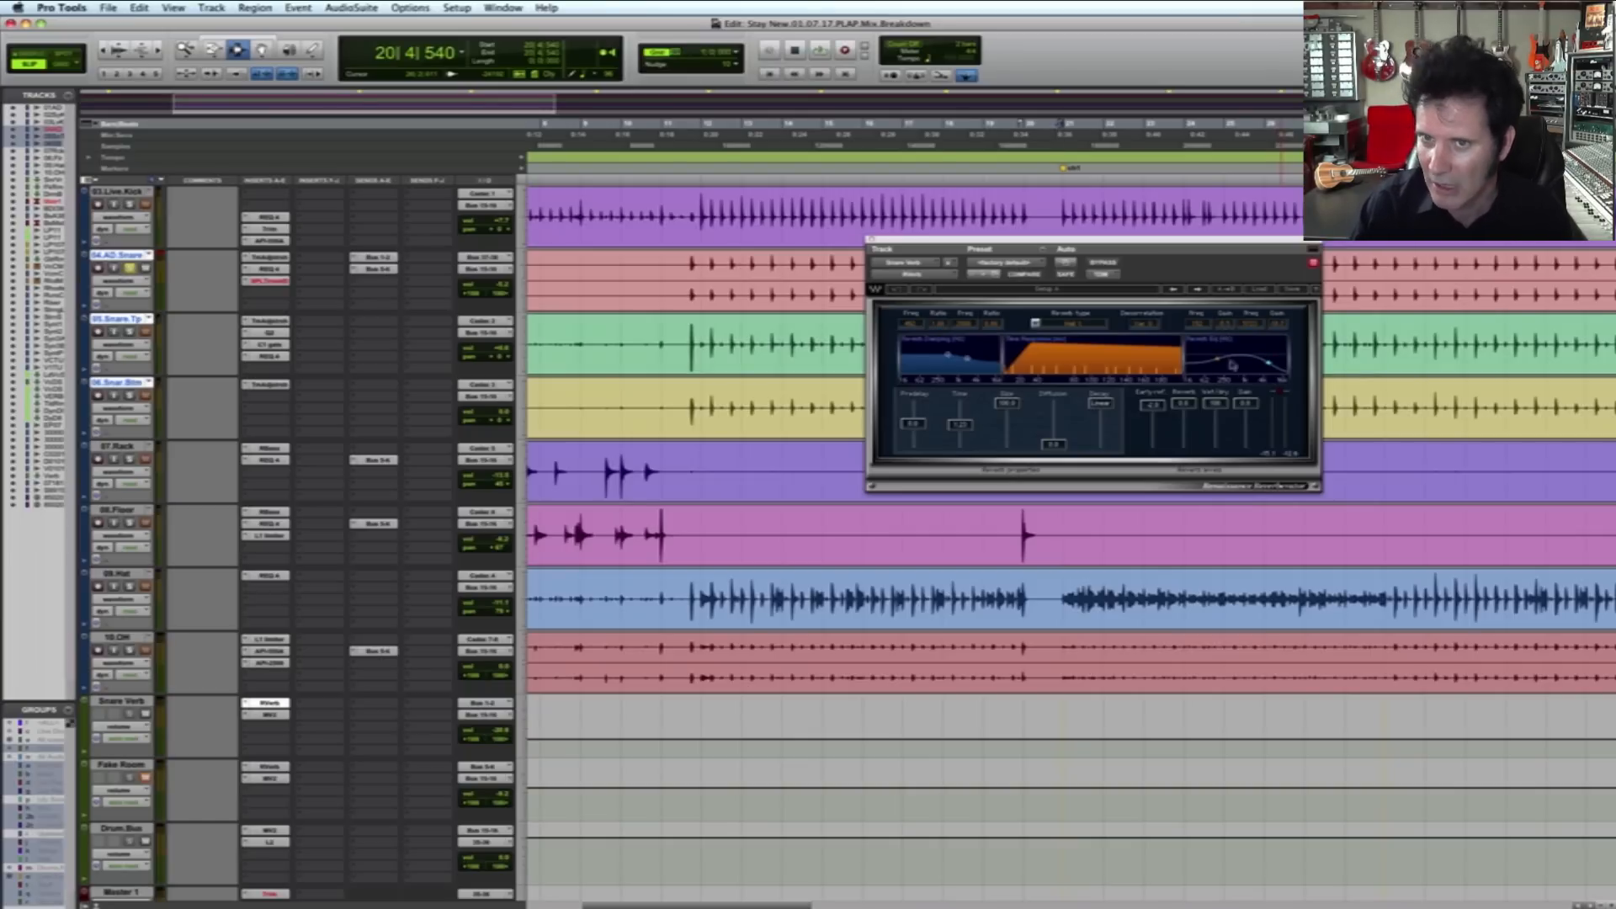
Step: Open MV2 on the Snare Verb track, compare it bypassed and re-enabled during playback, and stop
click(270, 715)
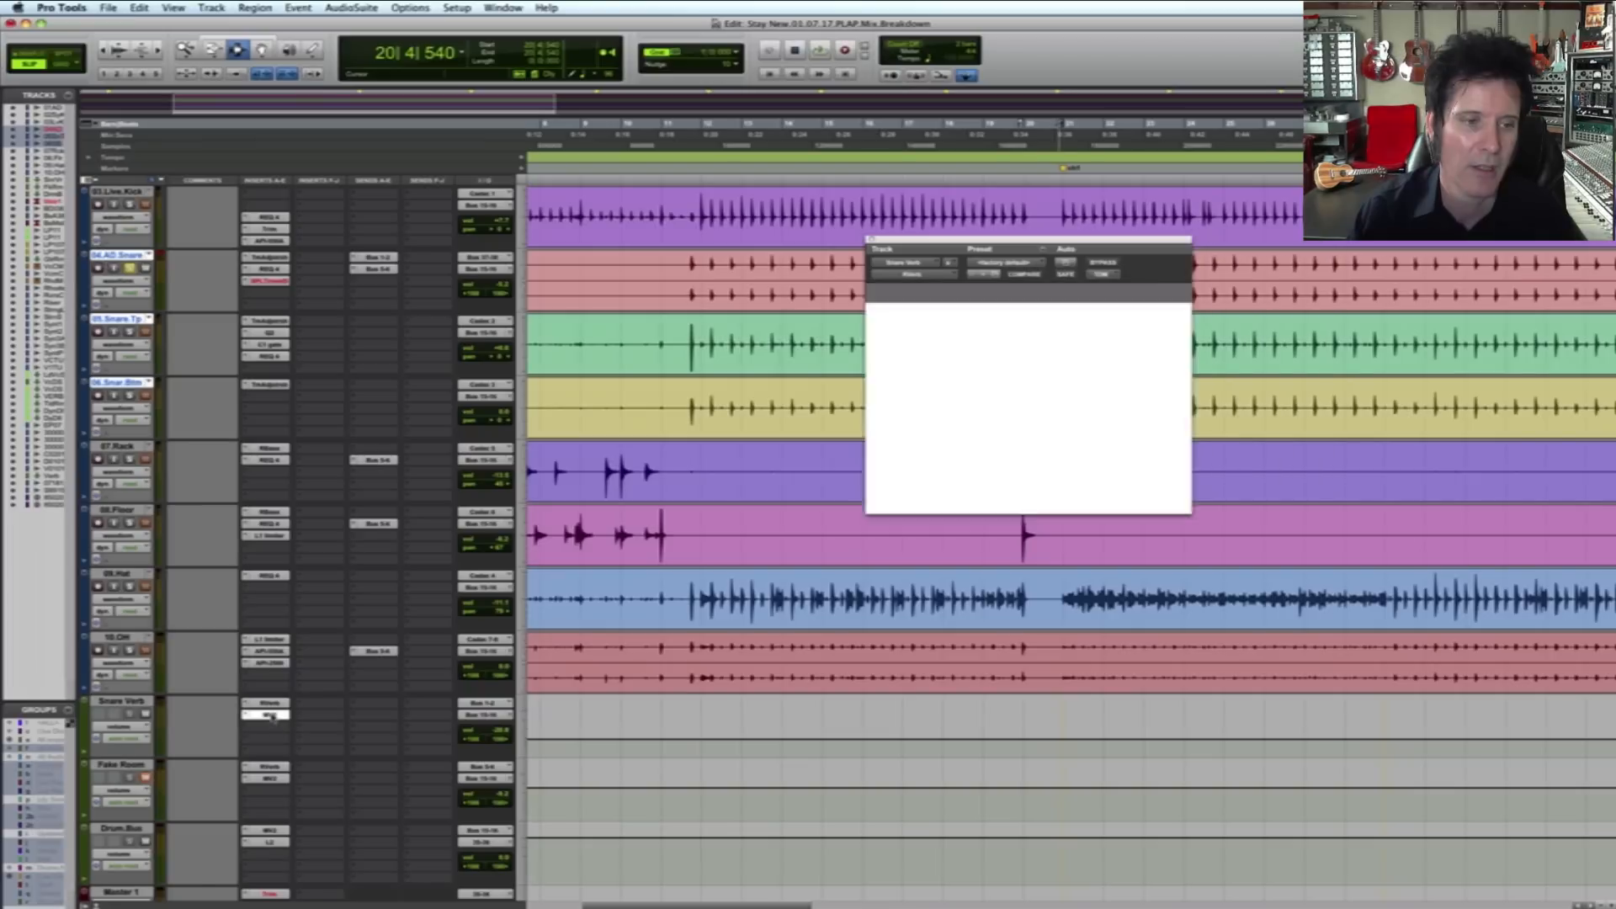
key(space)
click(1106, 263)
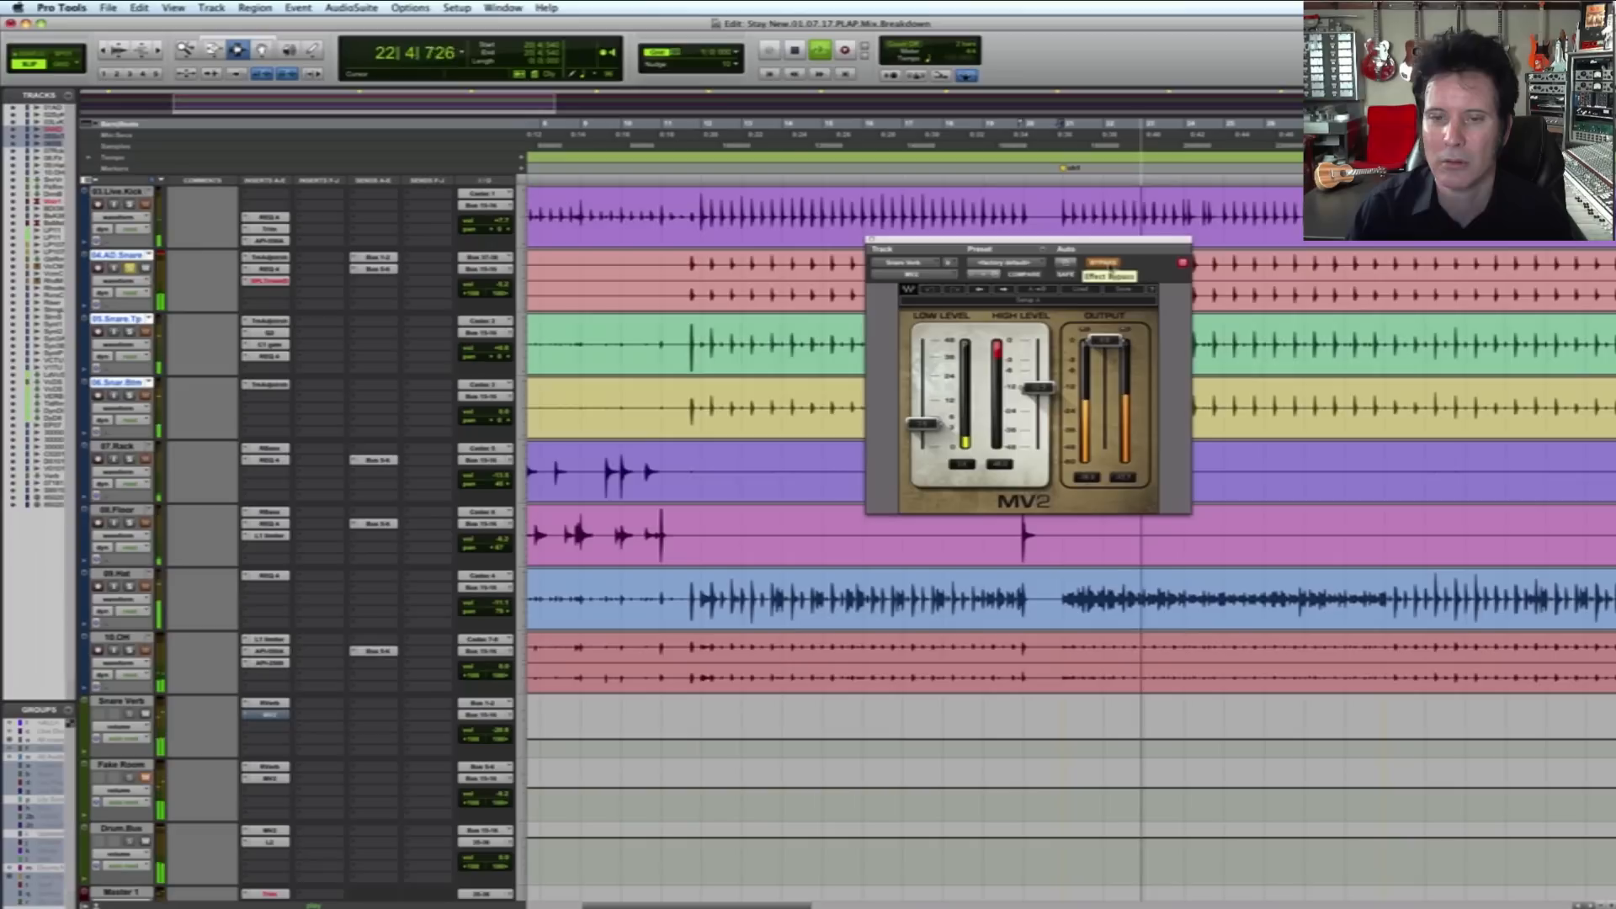
click(1106, 263)
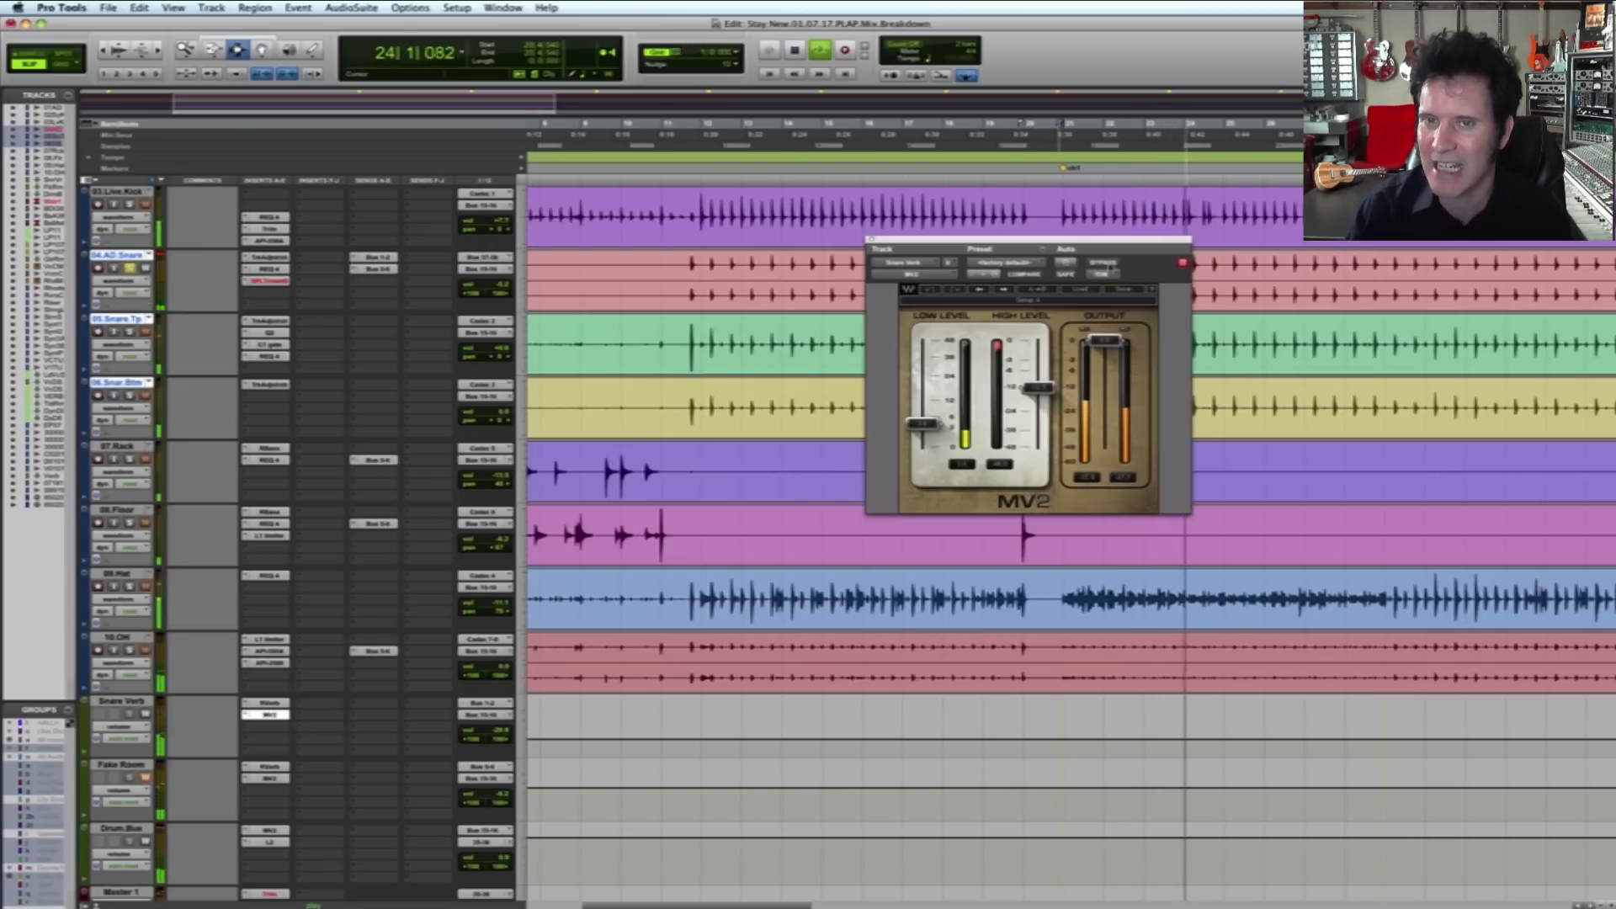
key(space)
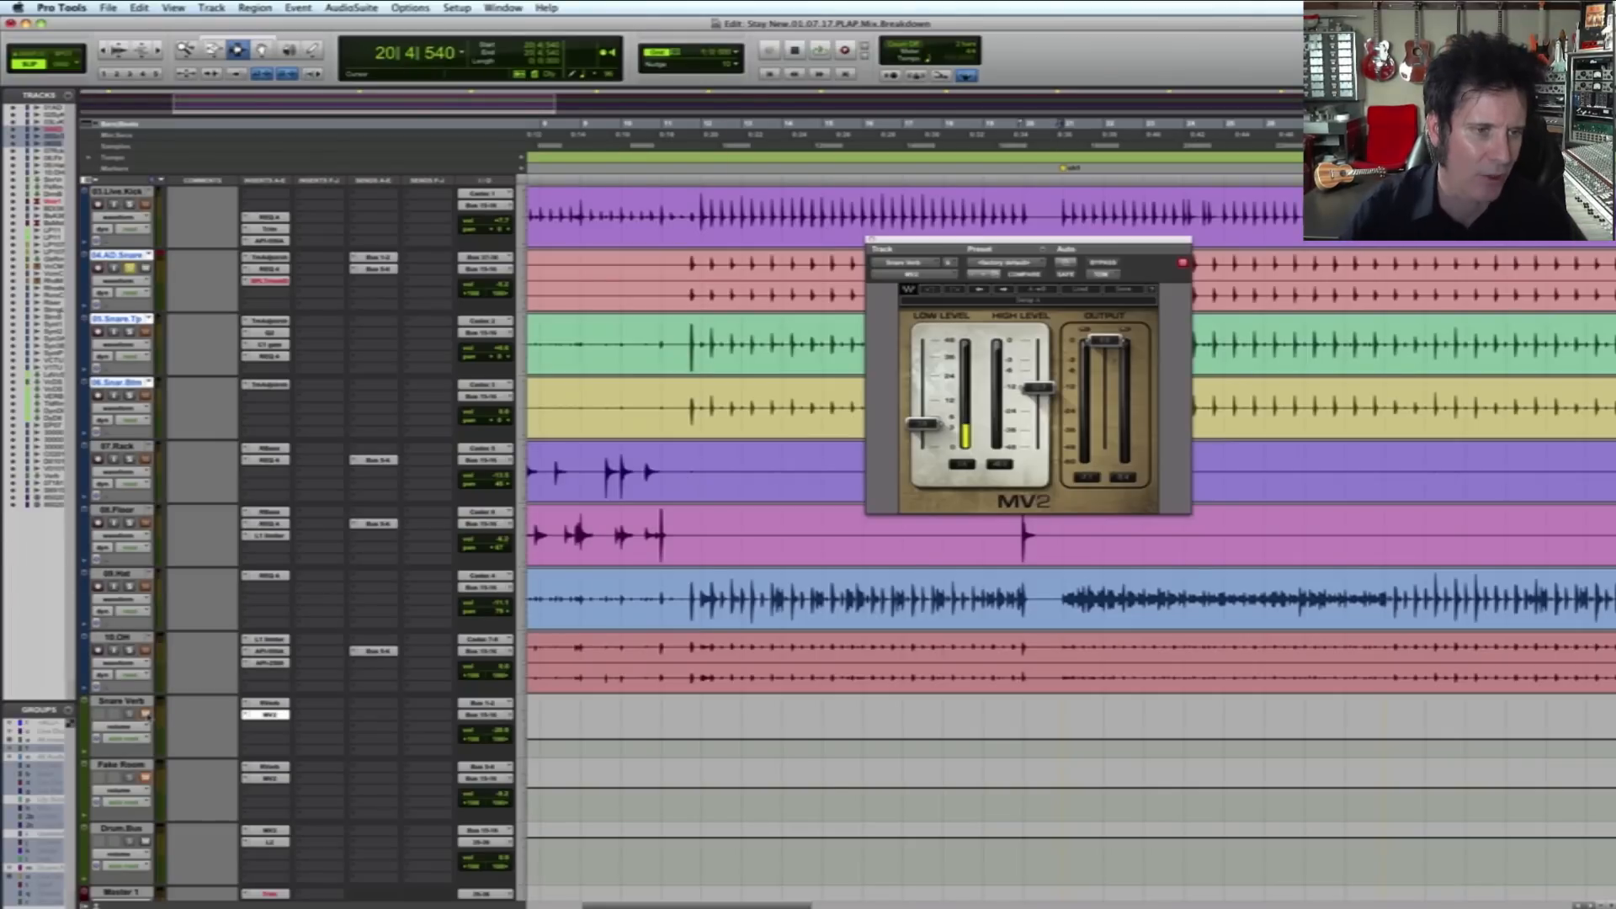
Step: Audition the AD snare with Snare Verb muted and Fake Room unmuted, and restart playback from a selection on 10.OH beginning at 21|1|000
key(space)
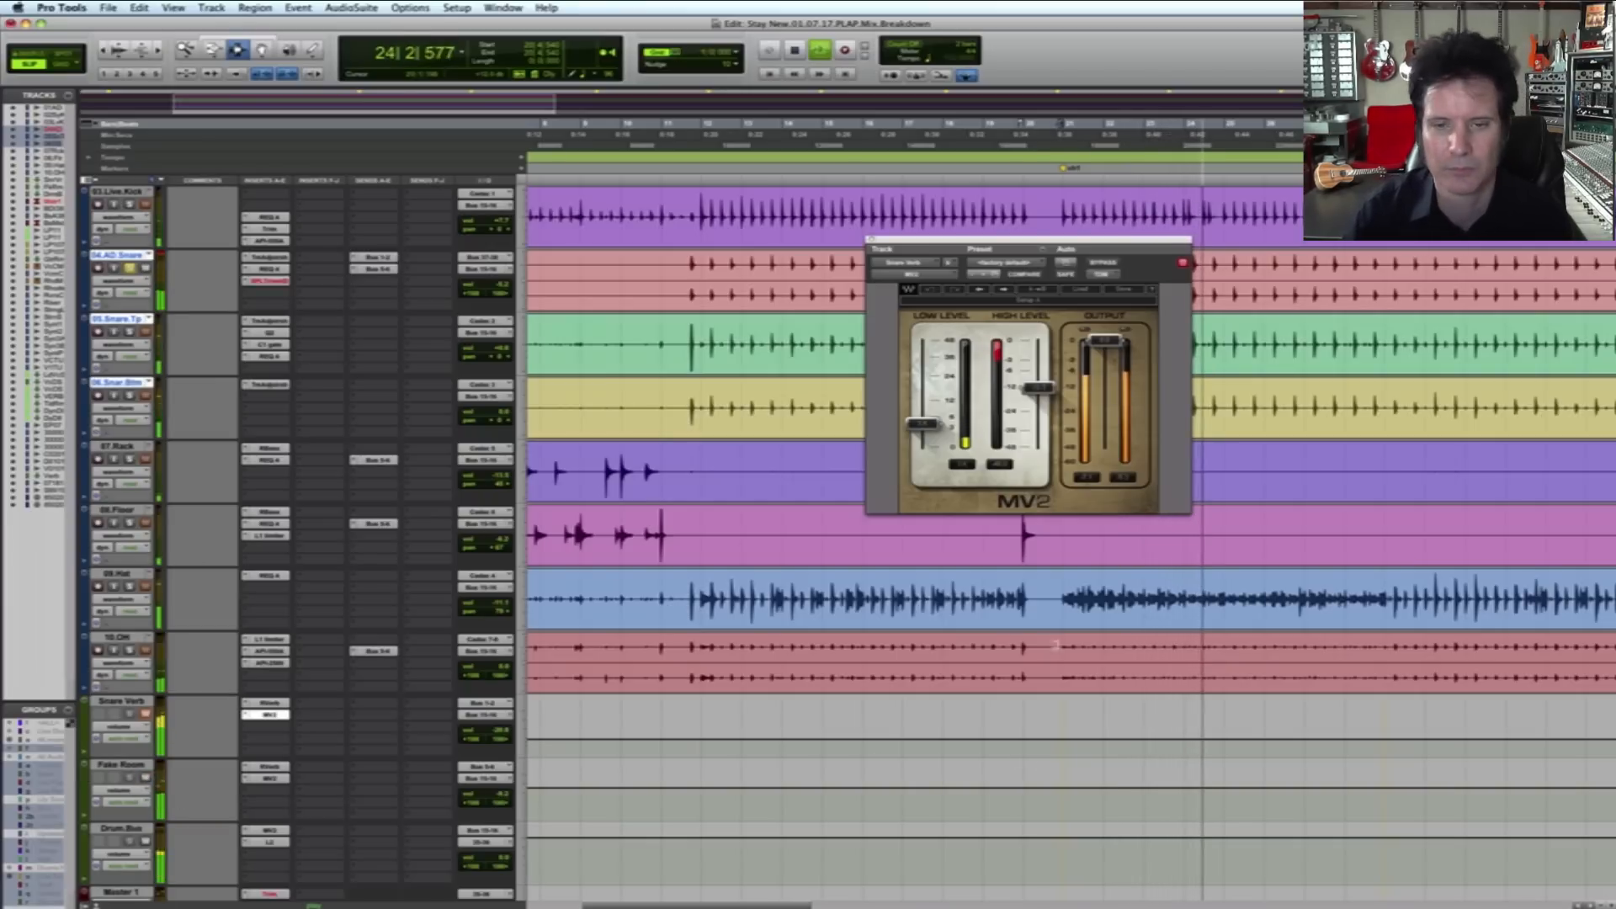
key(space)
drag(1381, 665, 1059, 674)
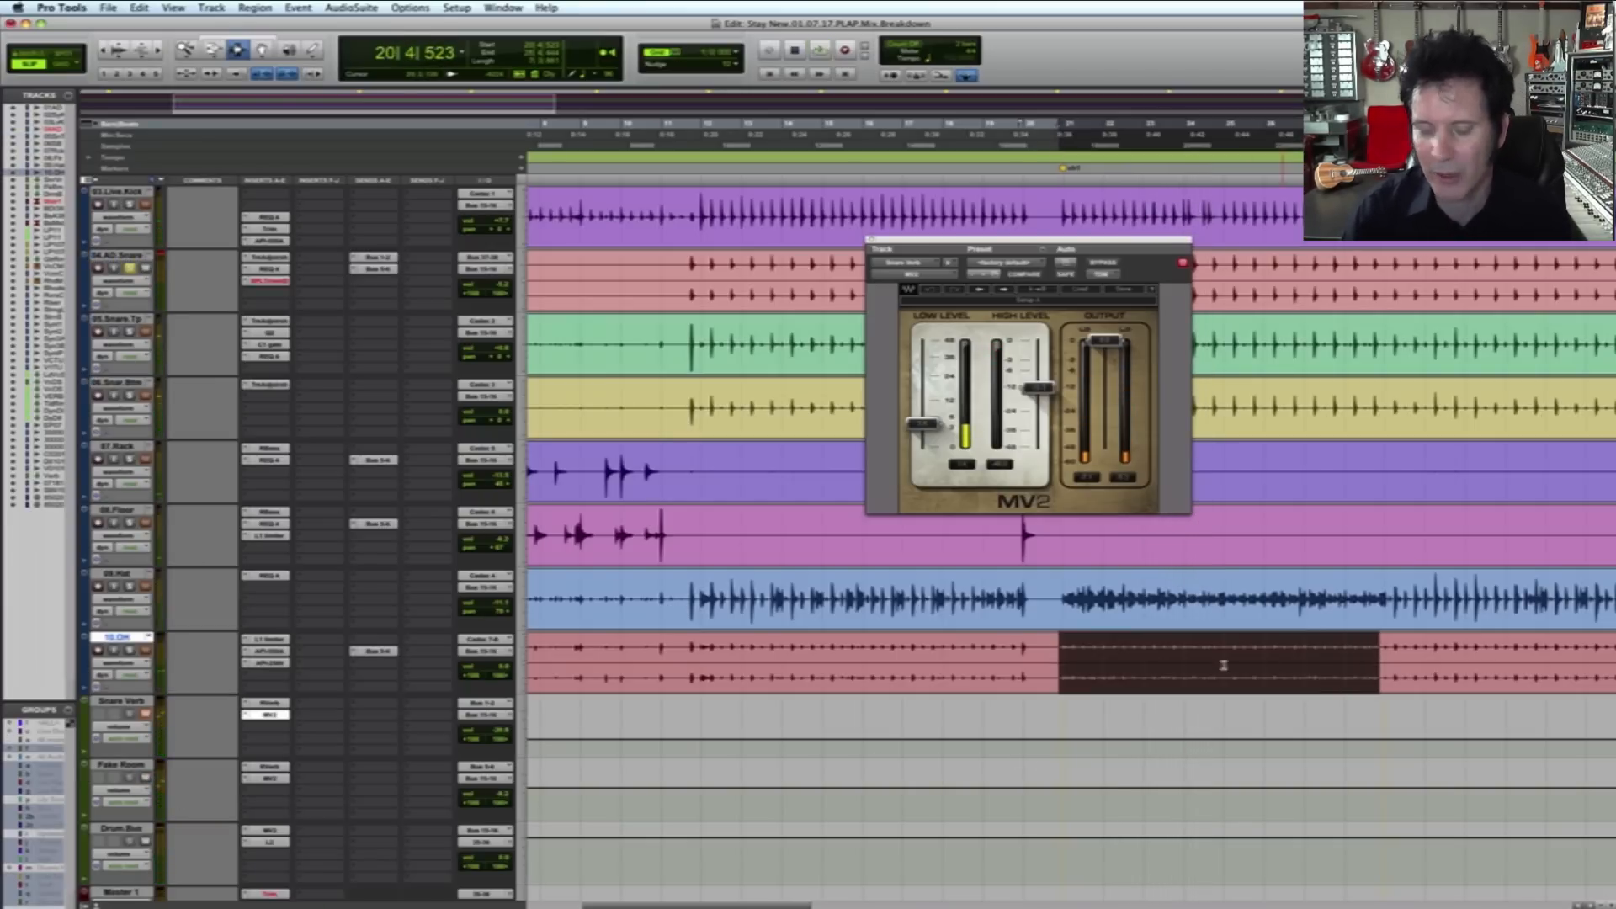
drag(1074, 678, 1394, 673)
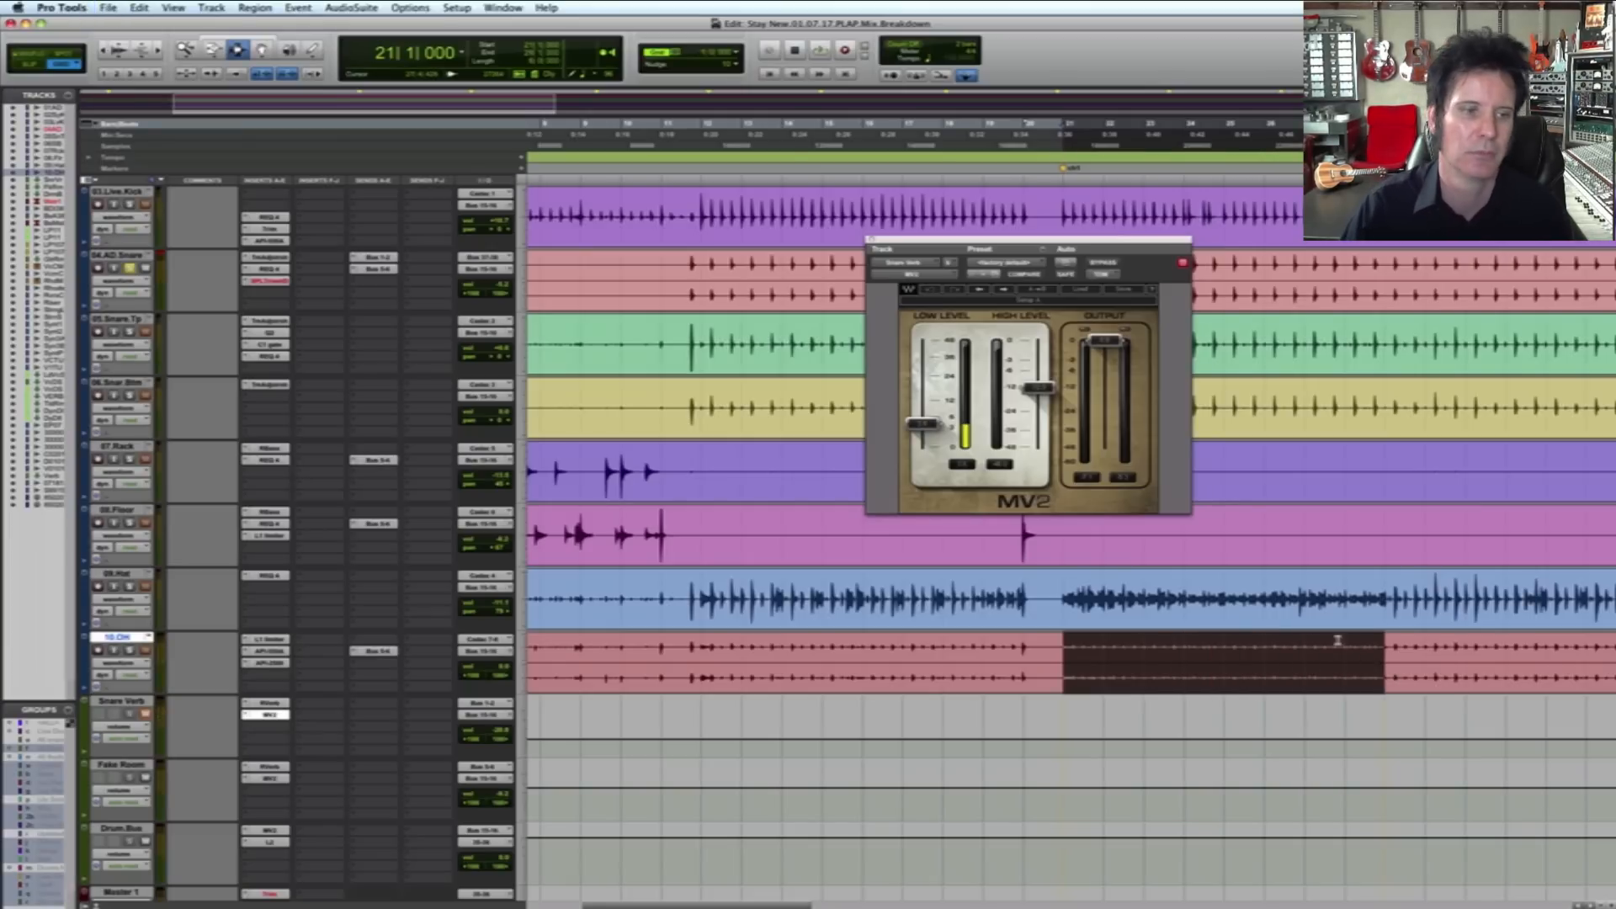
key(space)
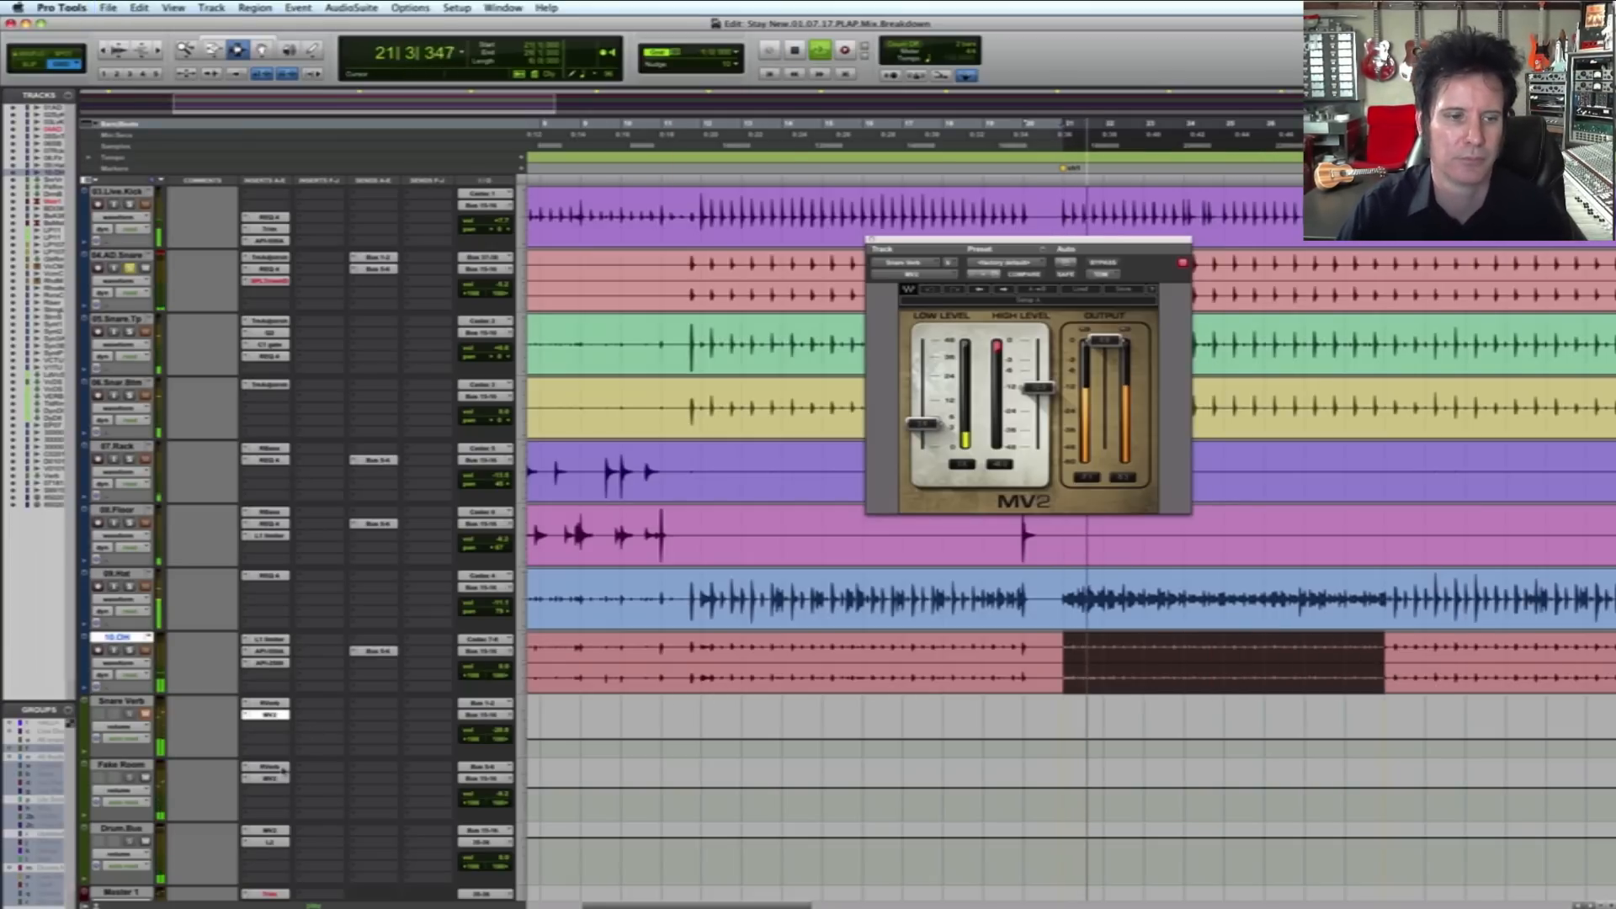
Step: Open the RVerb on the Fake Room track, audition the AD snare through it and stop playback
click(283, 768)
key(space)
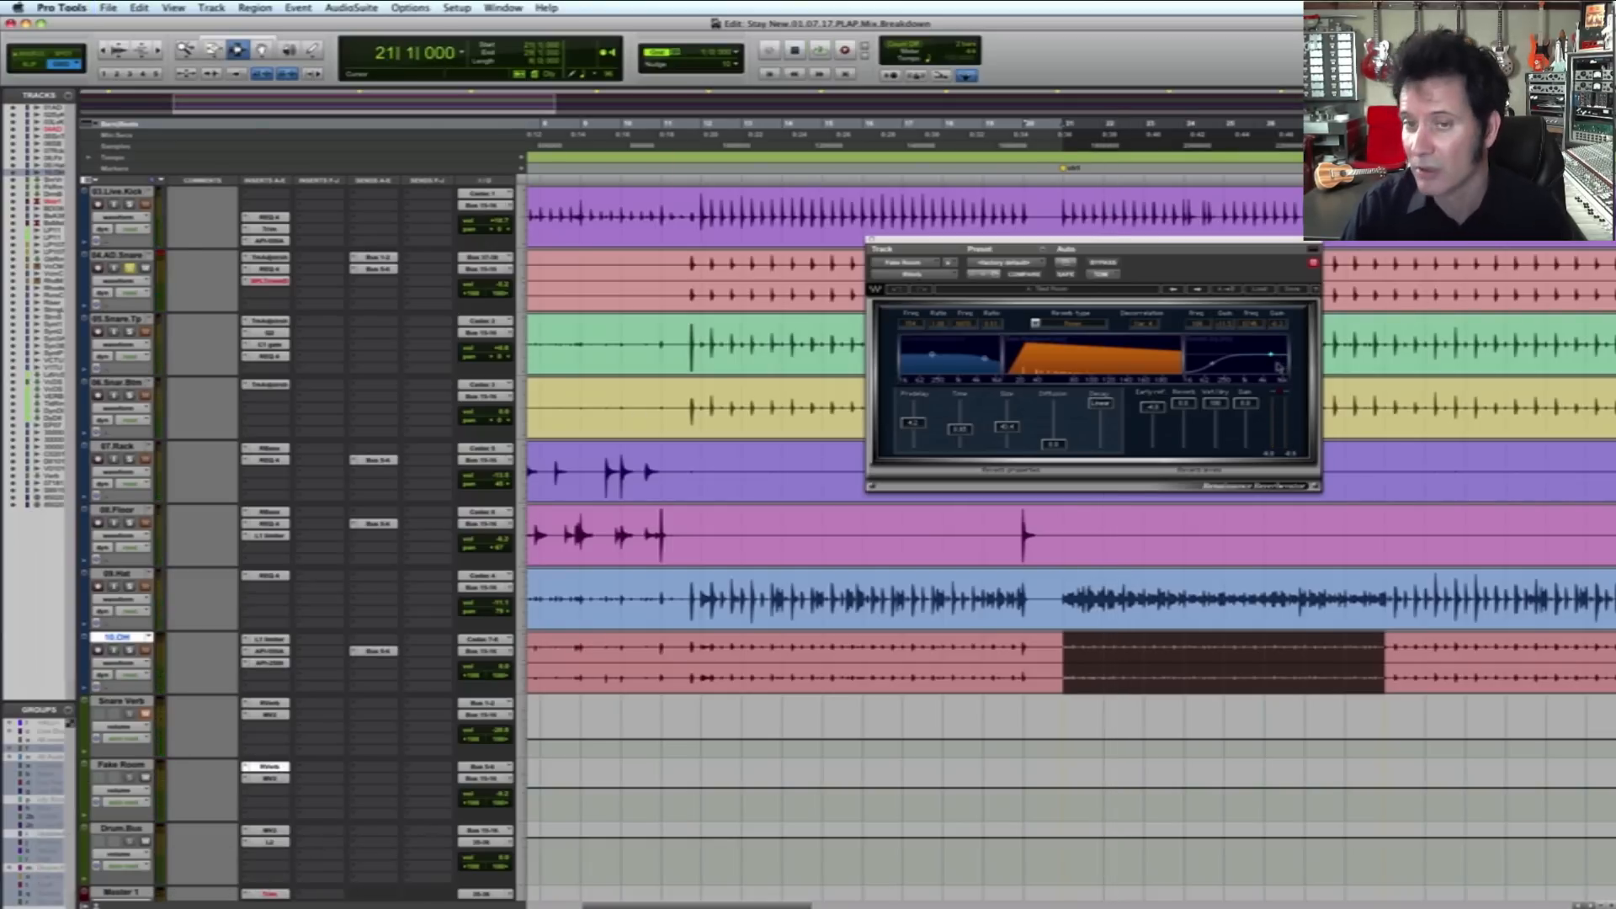
key(space)
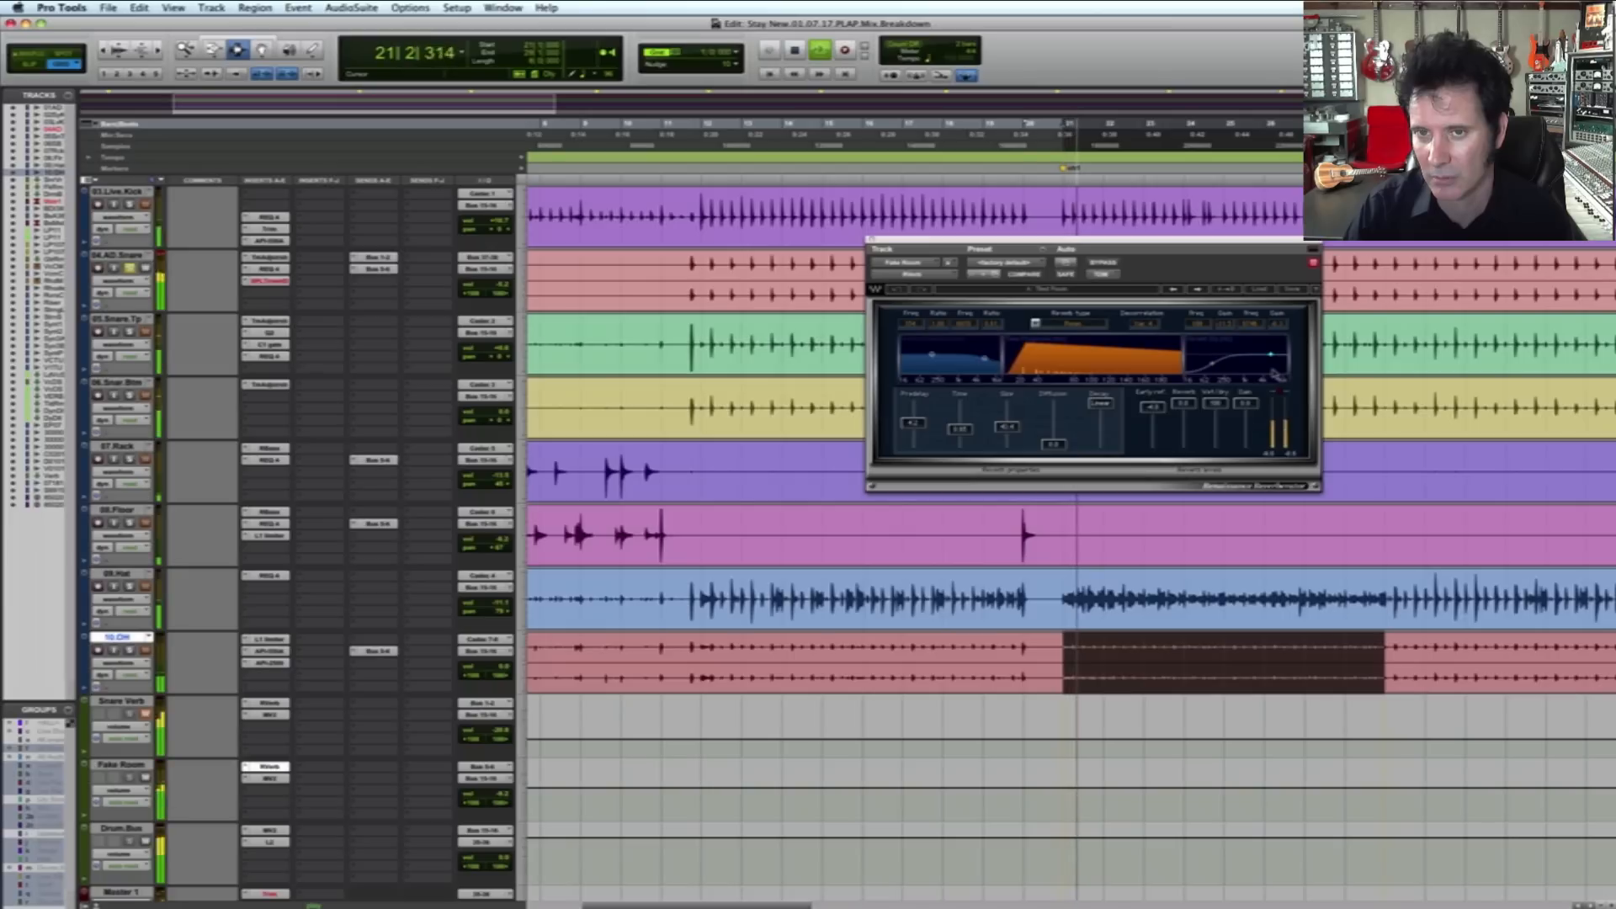
key(space)
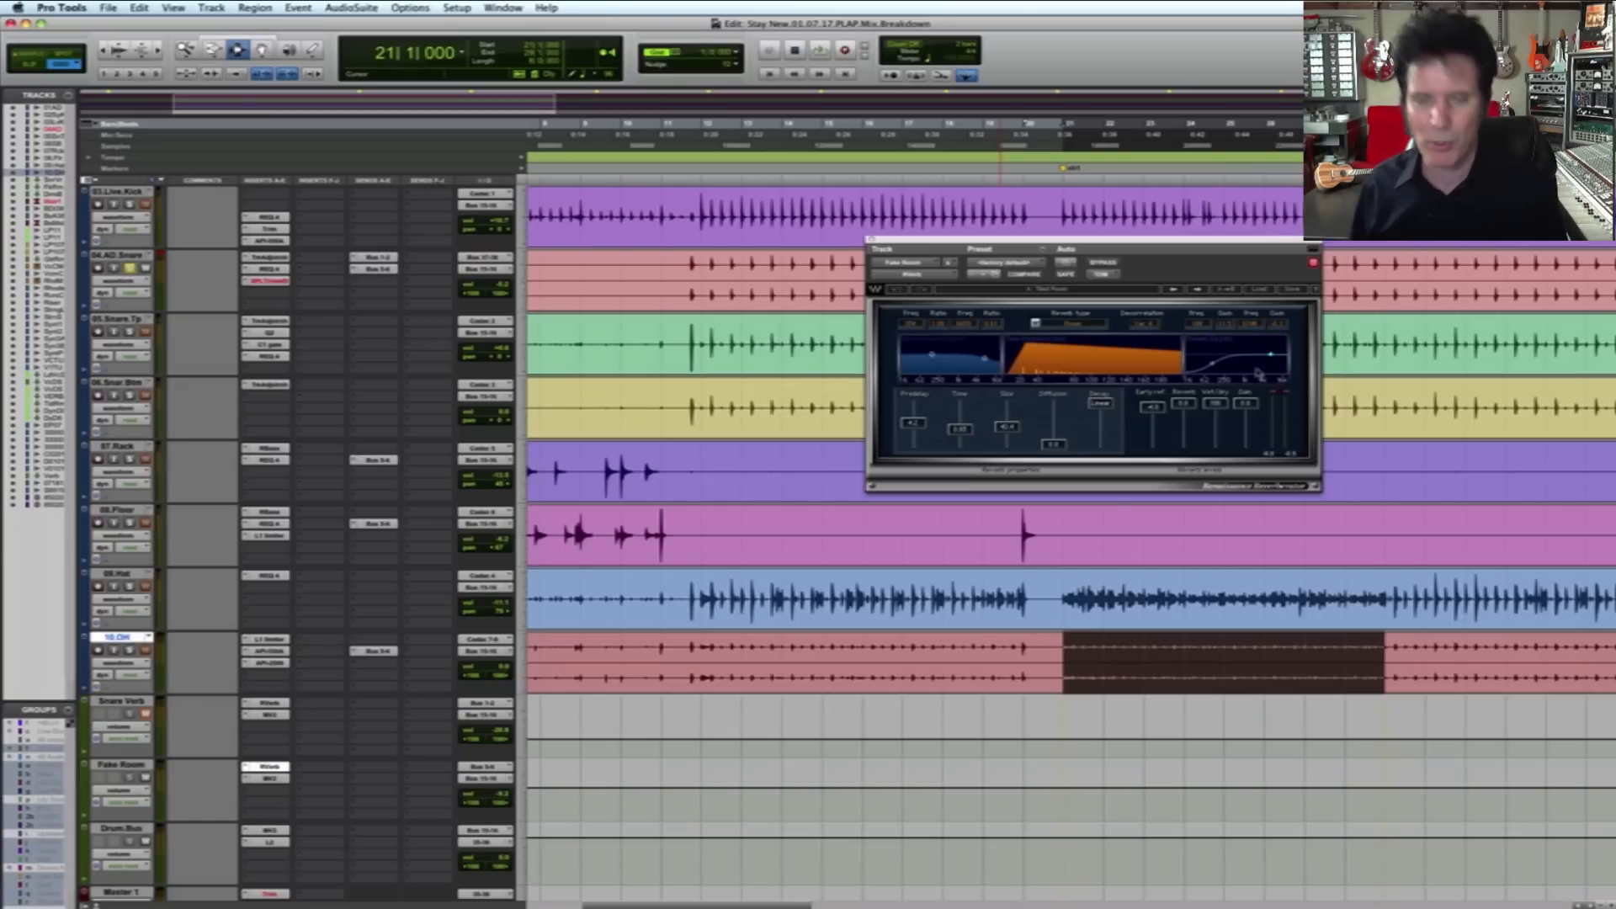
Step: Compare the AD snare with the Fake Room RVerb bypassed and re-enabled during playback, and stop
key(space)
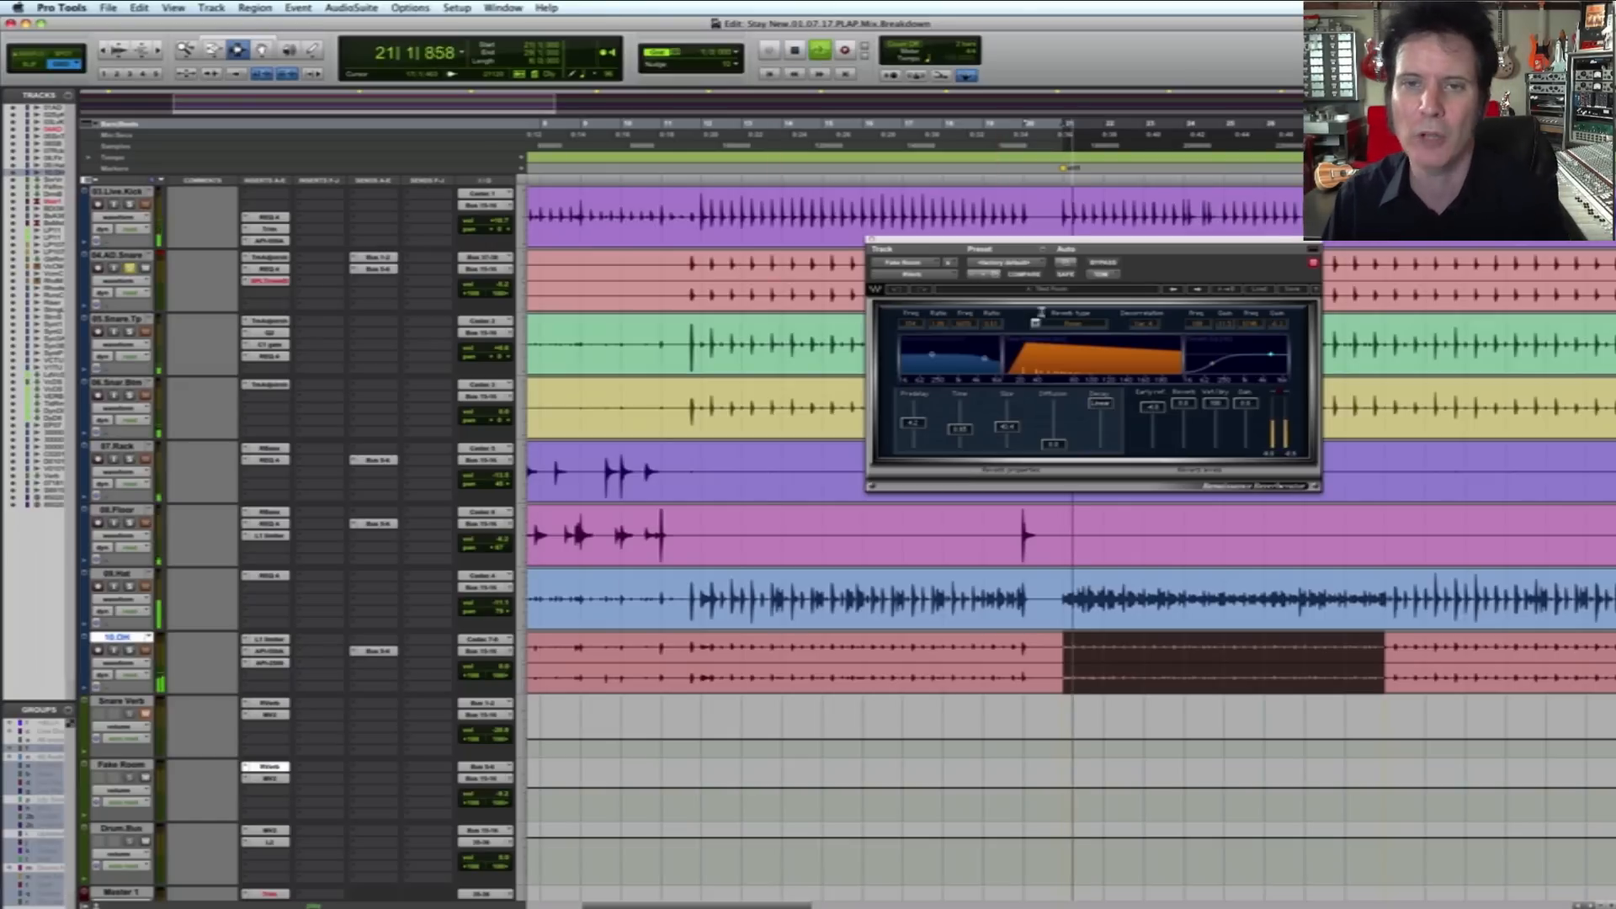
click(1102, 262)
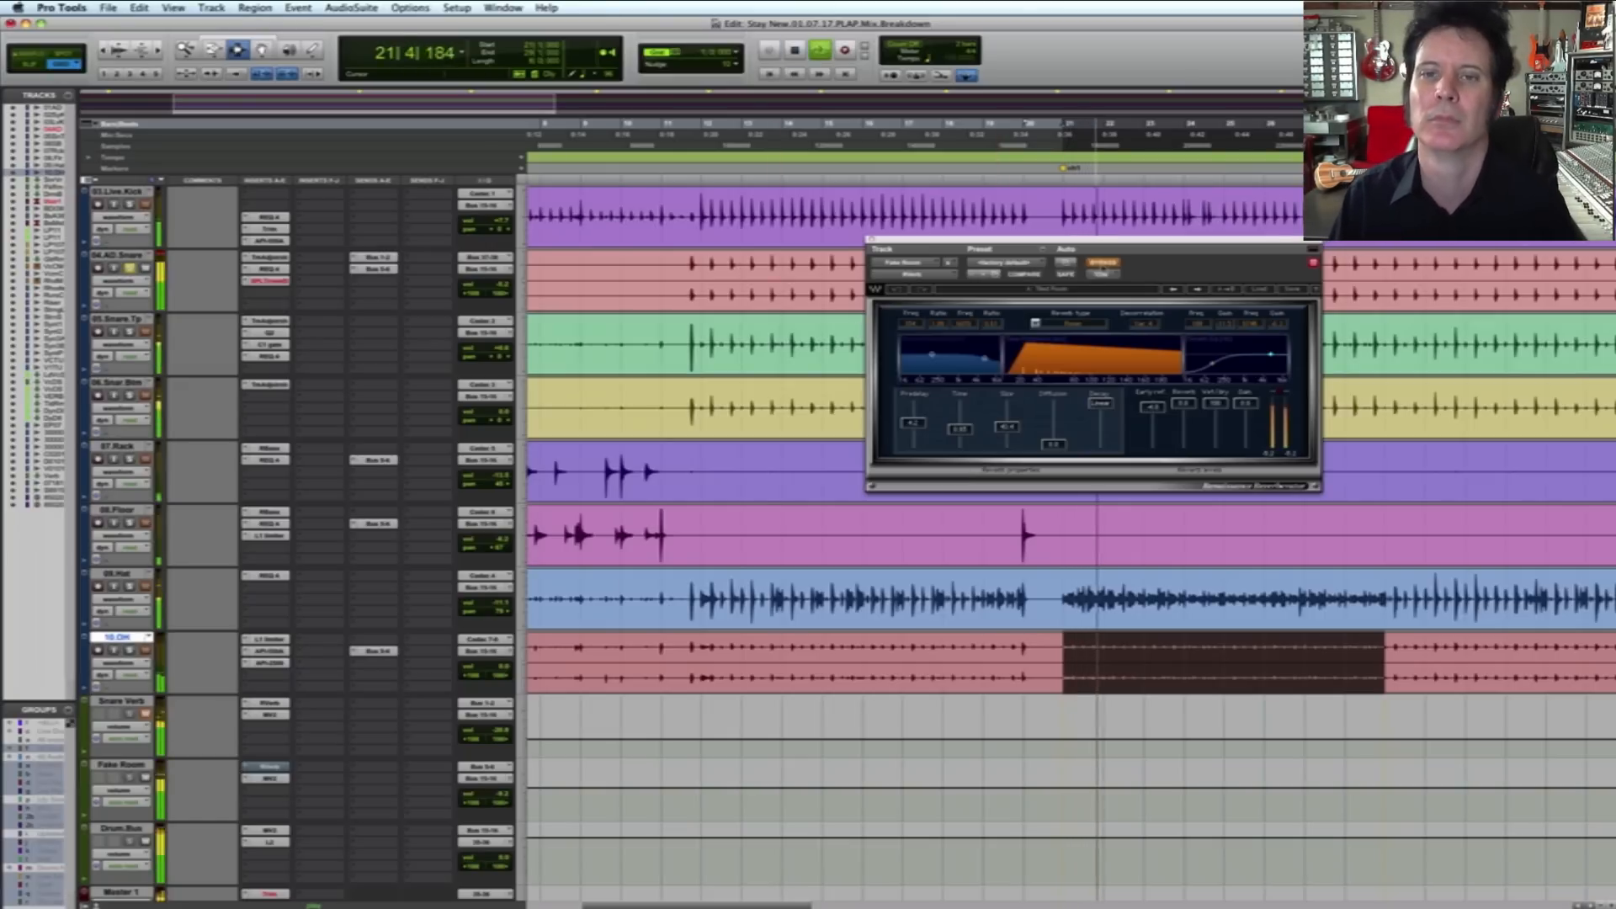
click(1102, 263)
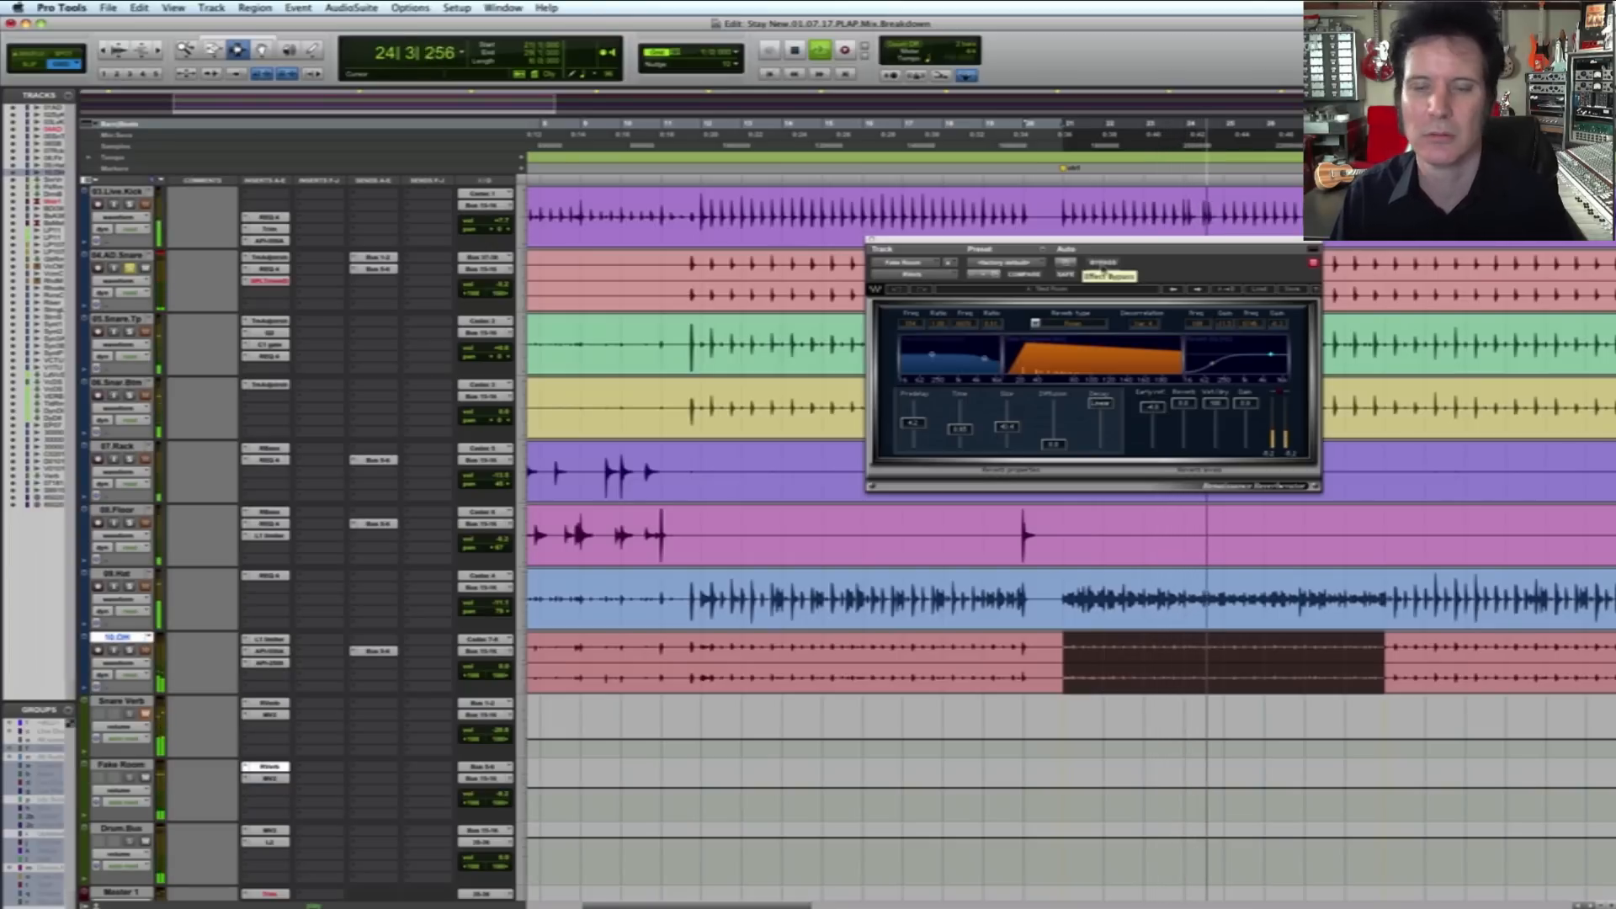
key(space)
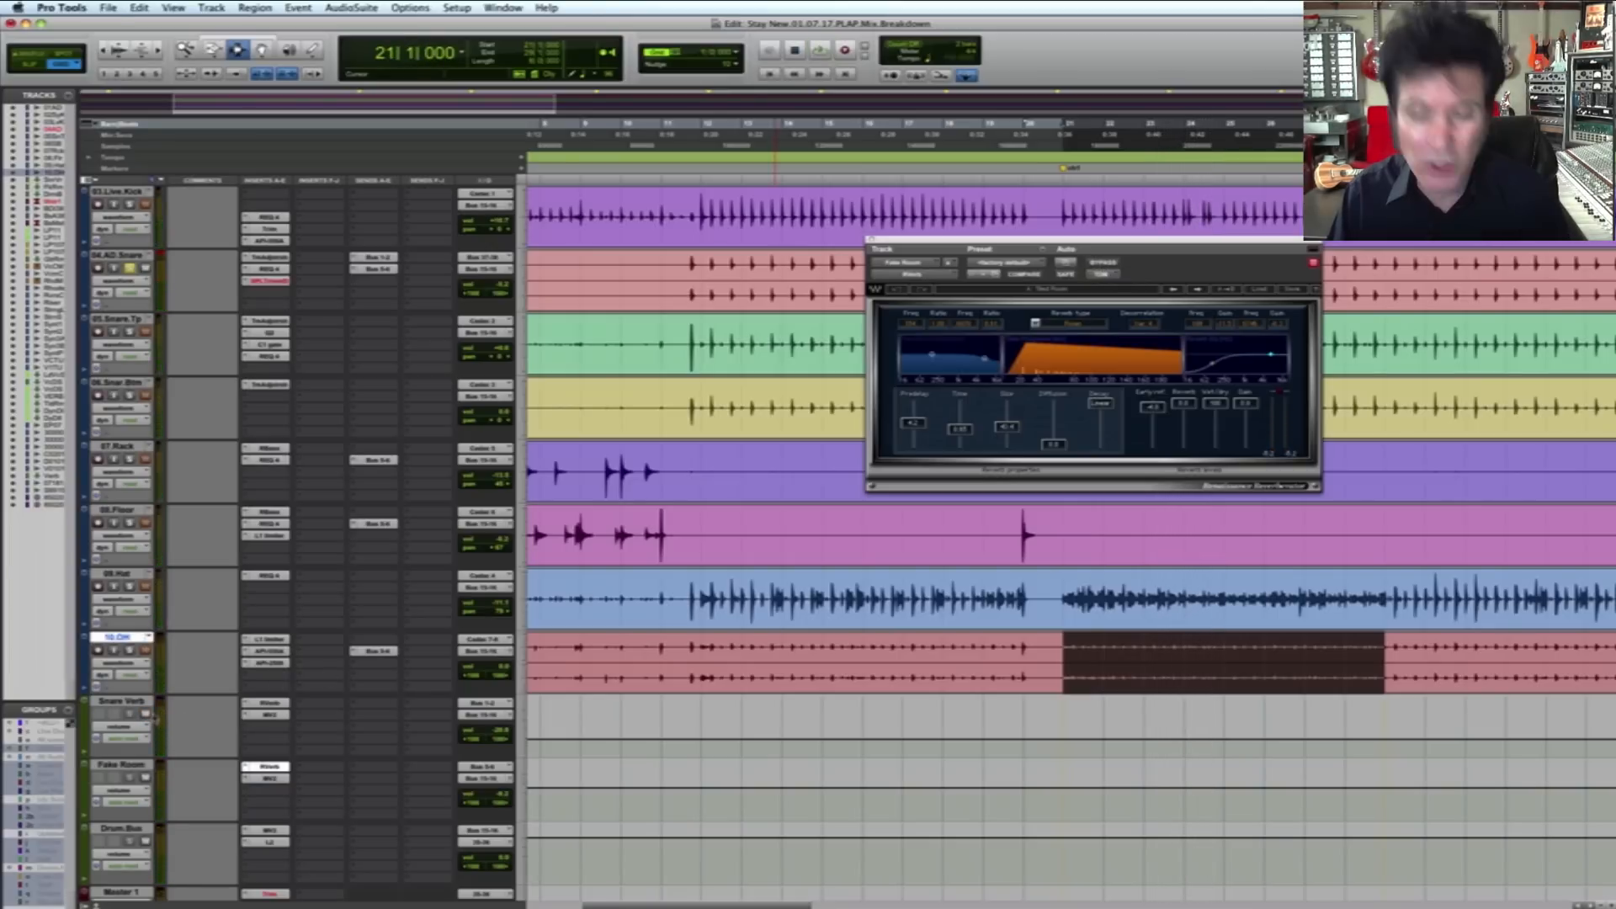
Step: Audition the AD snare with Snare Verb and Fake Room both unmuted, stop playback and close the RVerb window
key(space)
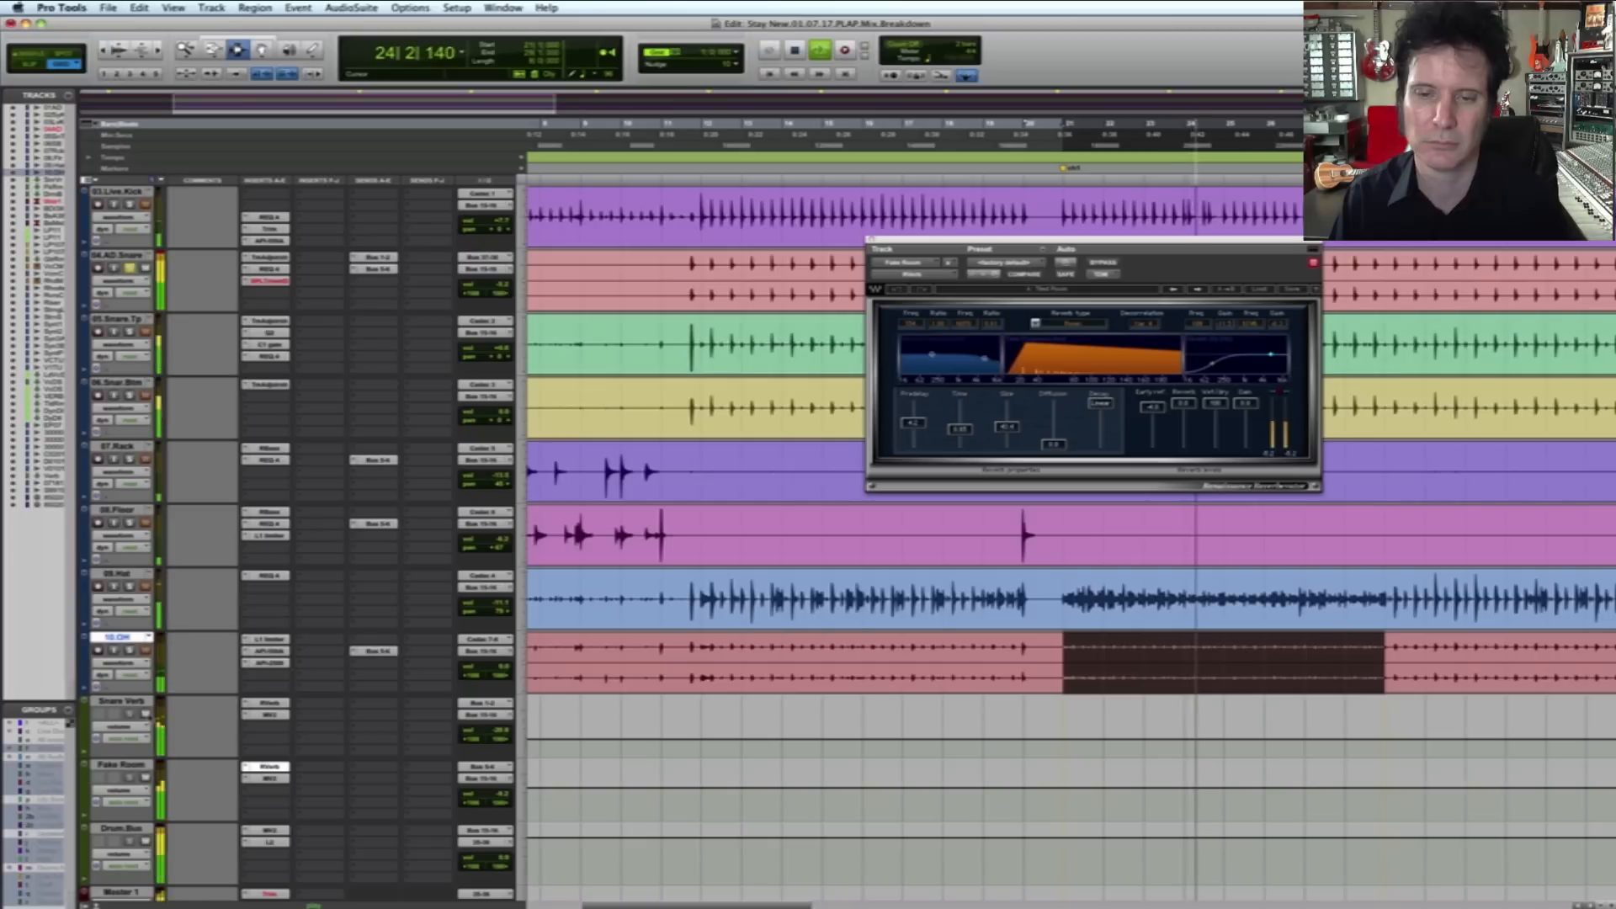
key(space)
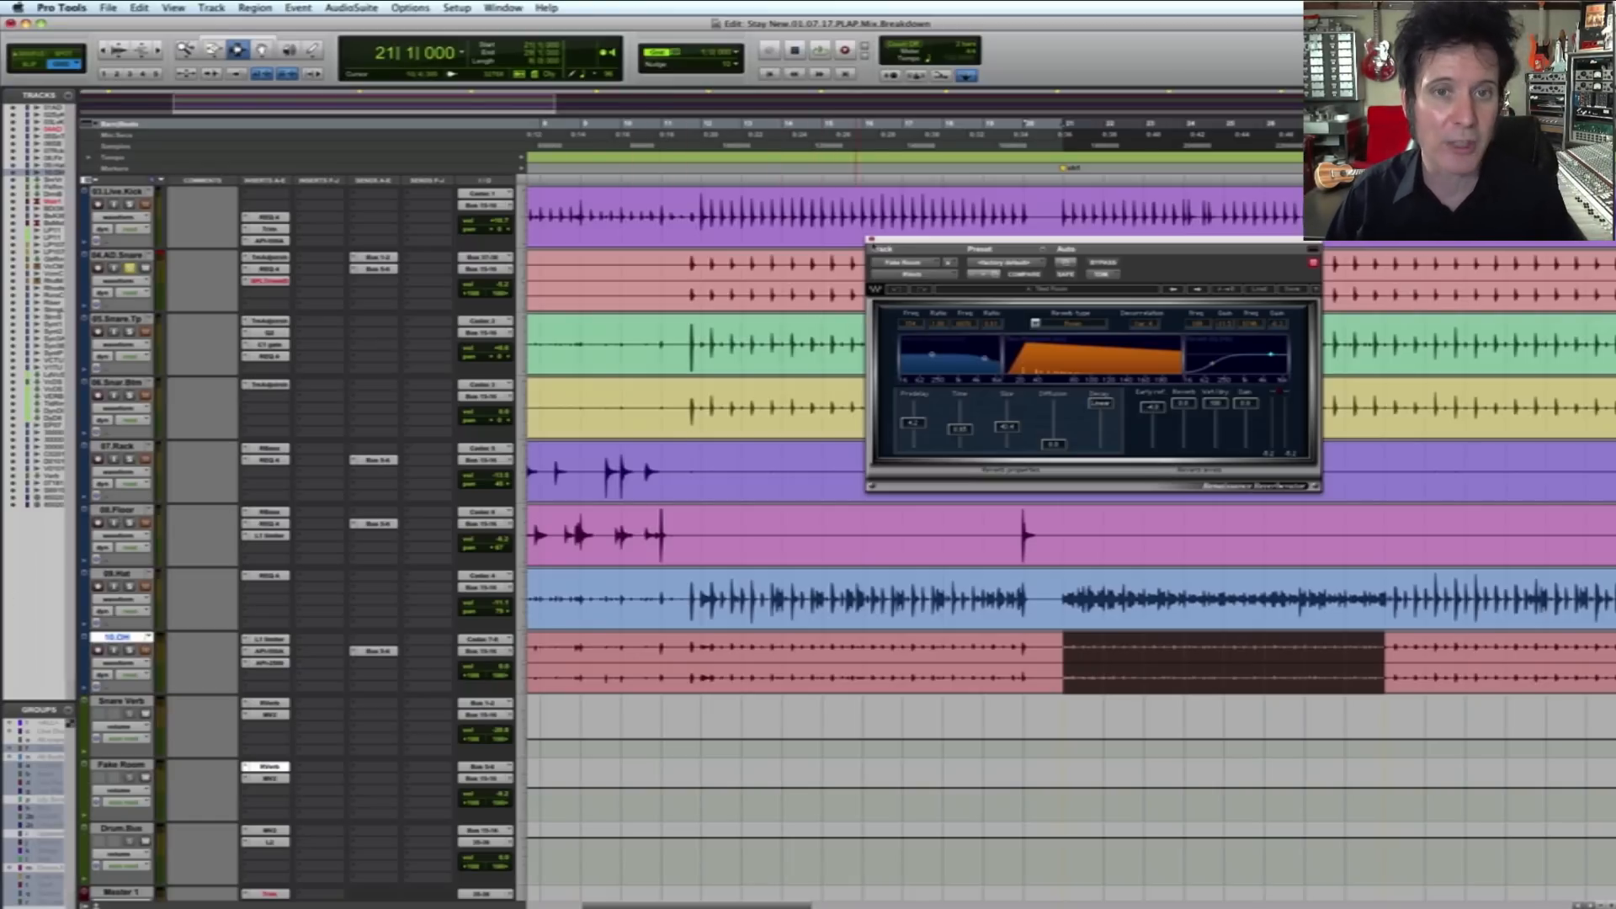
click(871, 240)
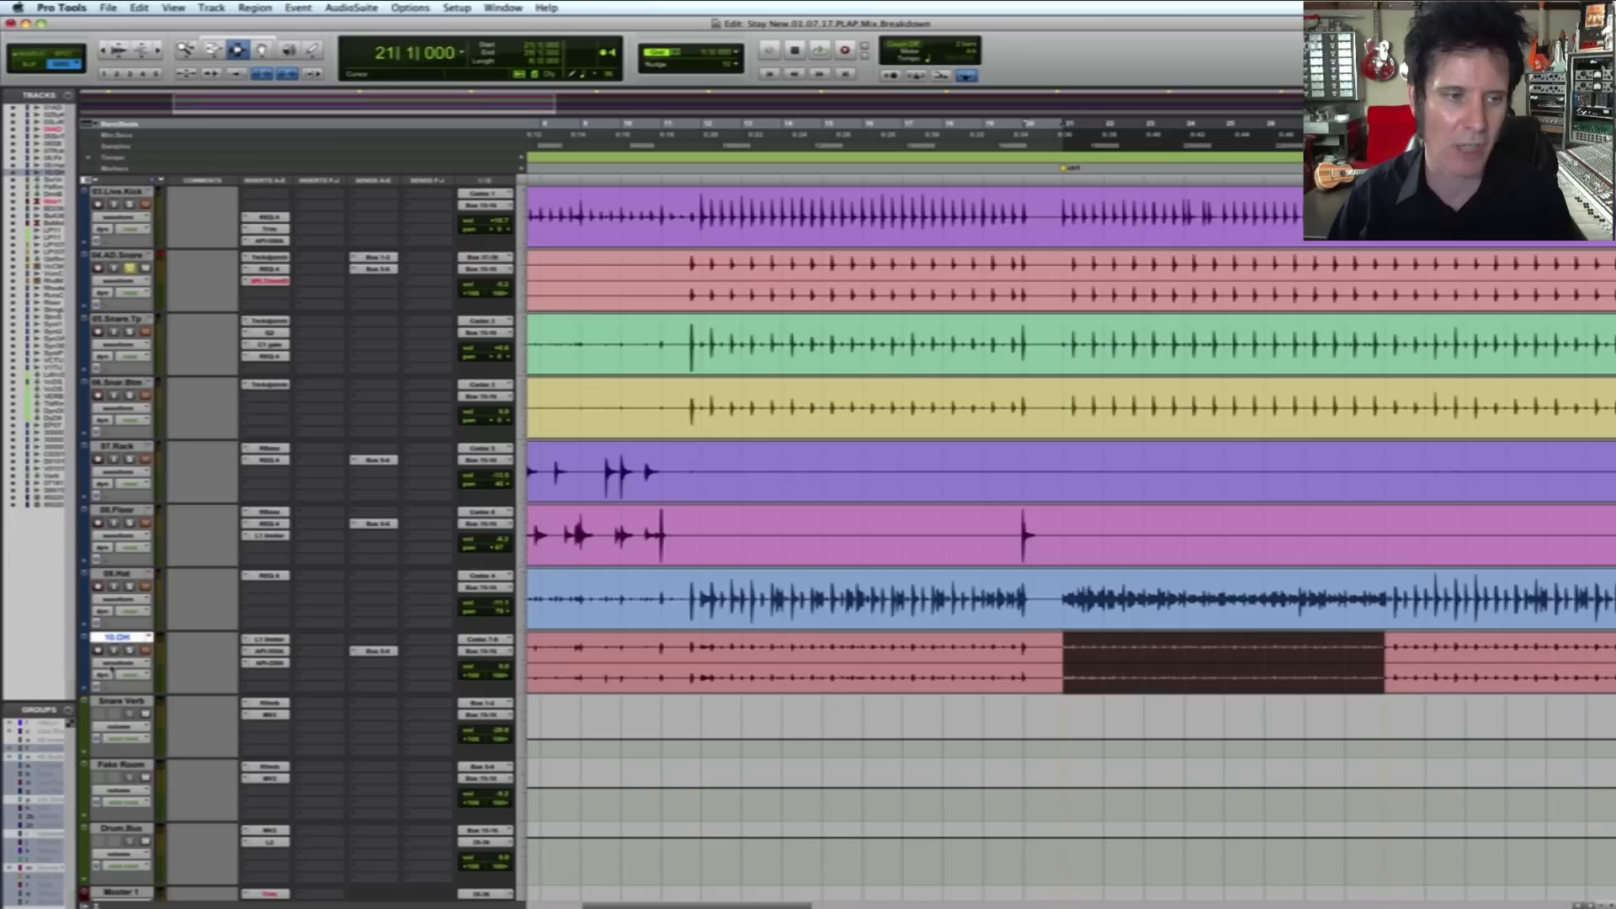
Step: Solo the 10.OH overheads in place of 04.AD.Snare, play the selected section with Snare Verb muted and stop
click(129, 651)
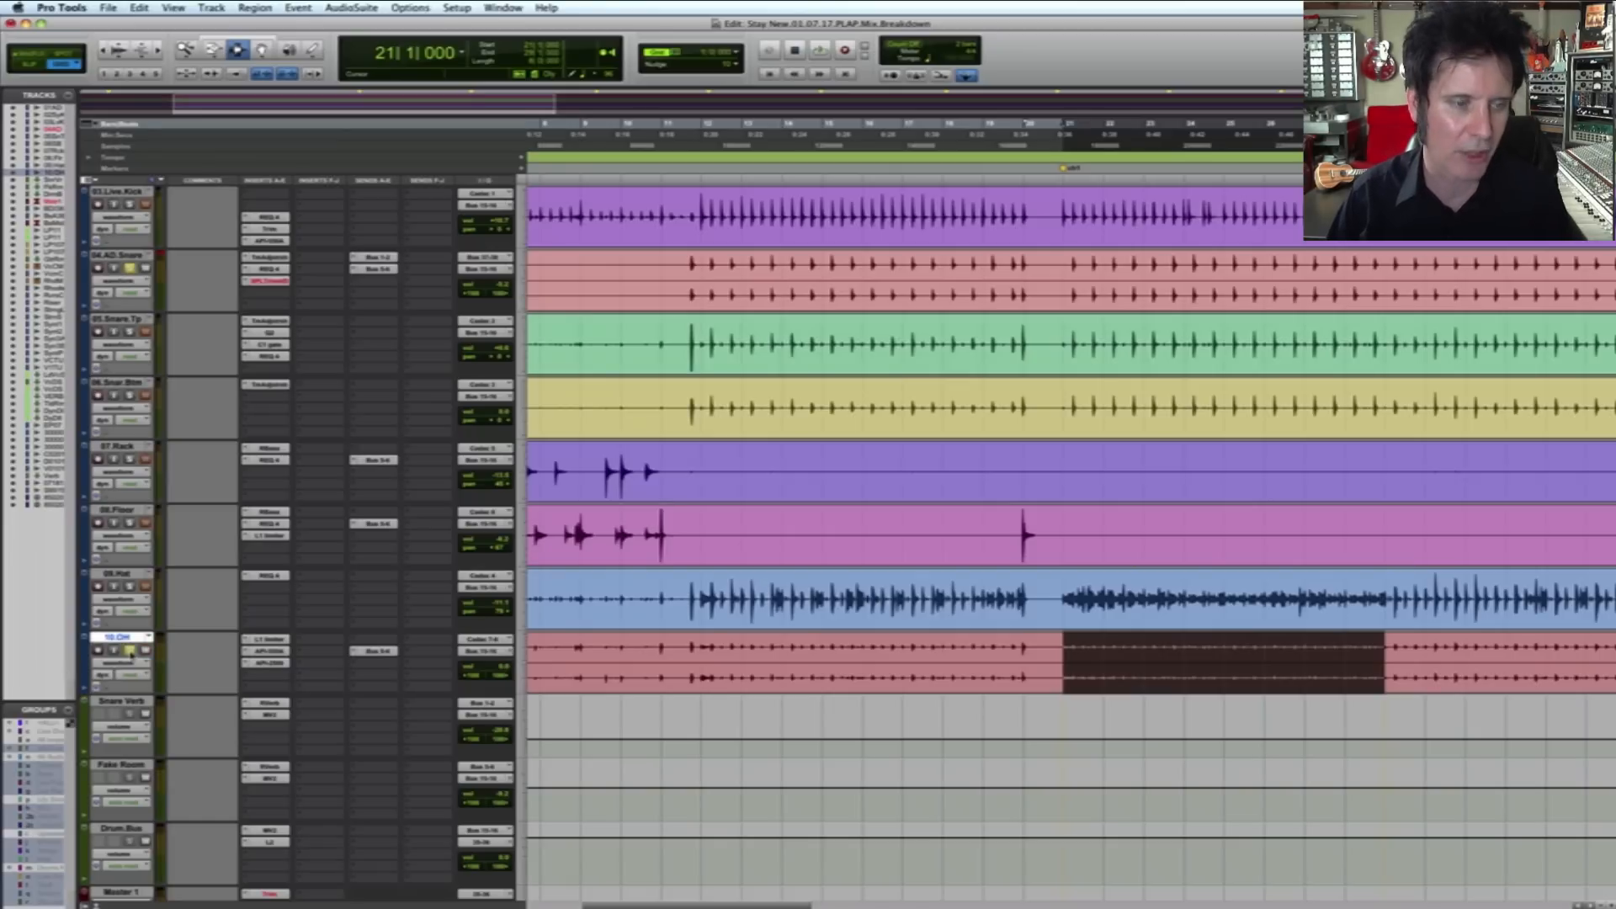
key(space)
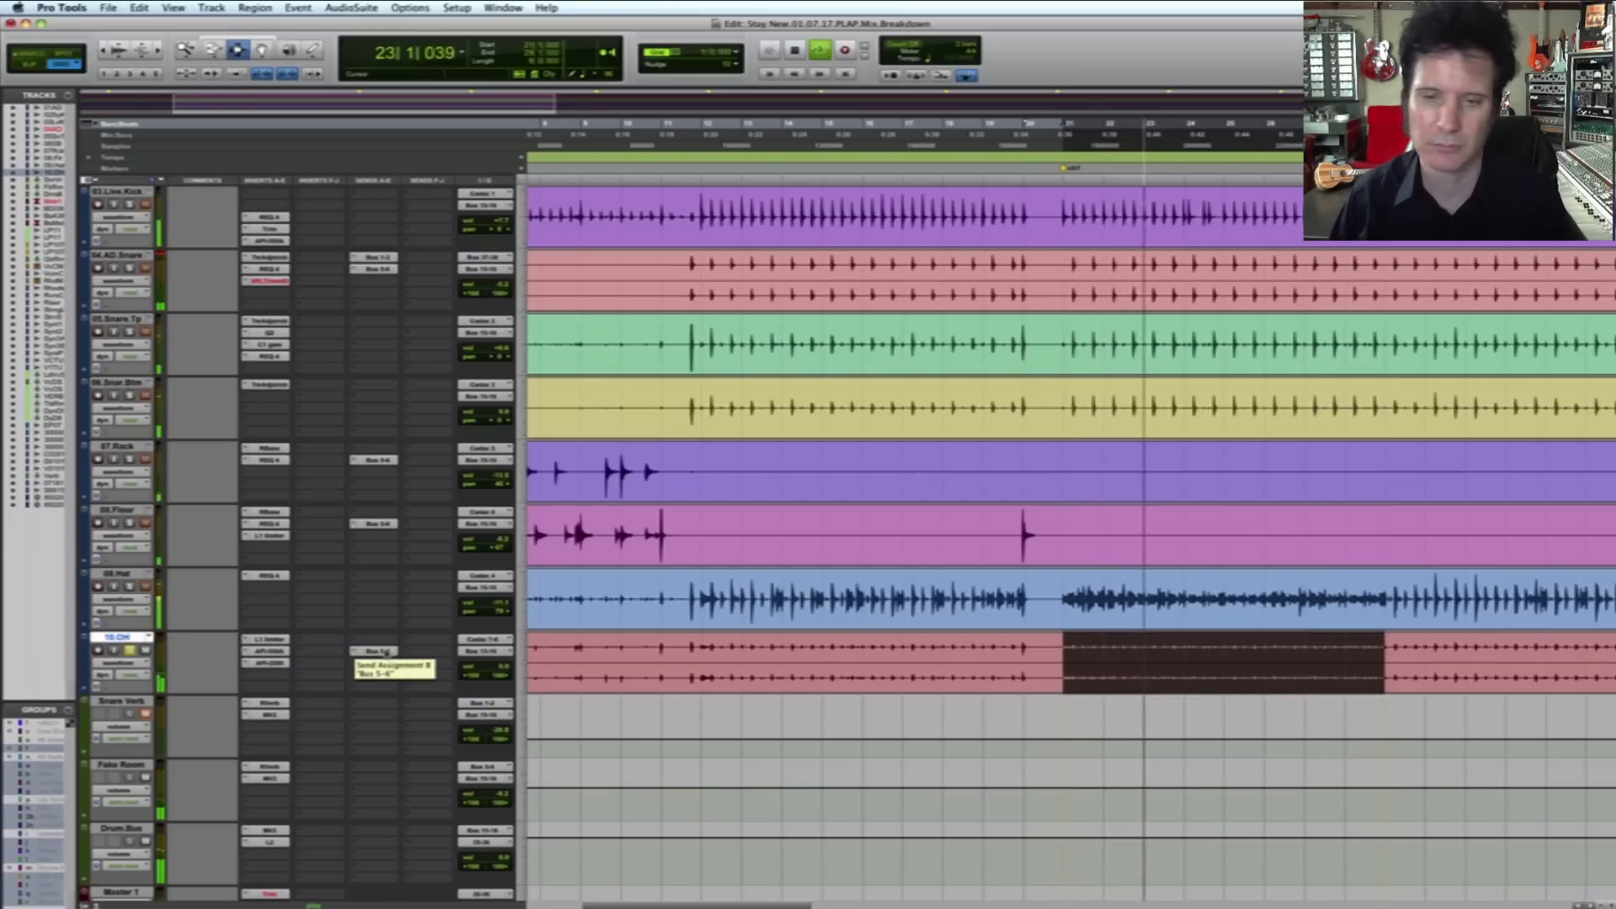
key(space)
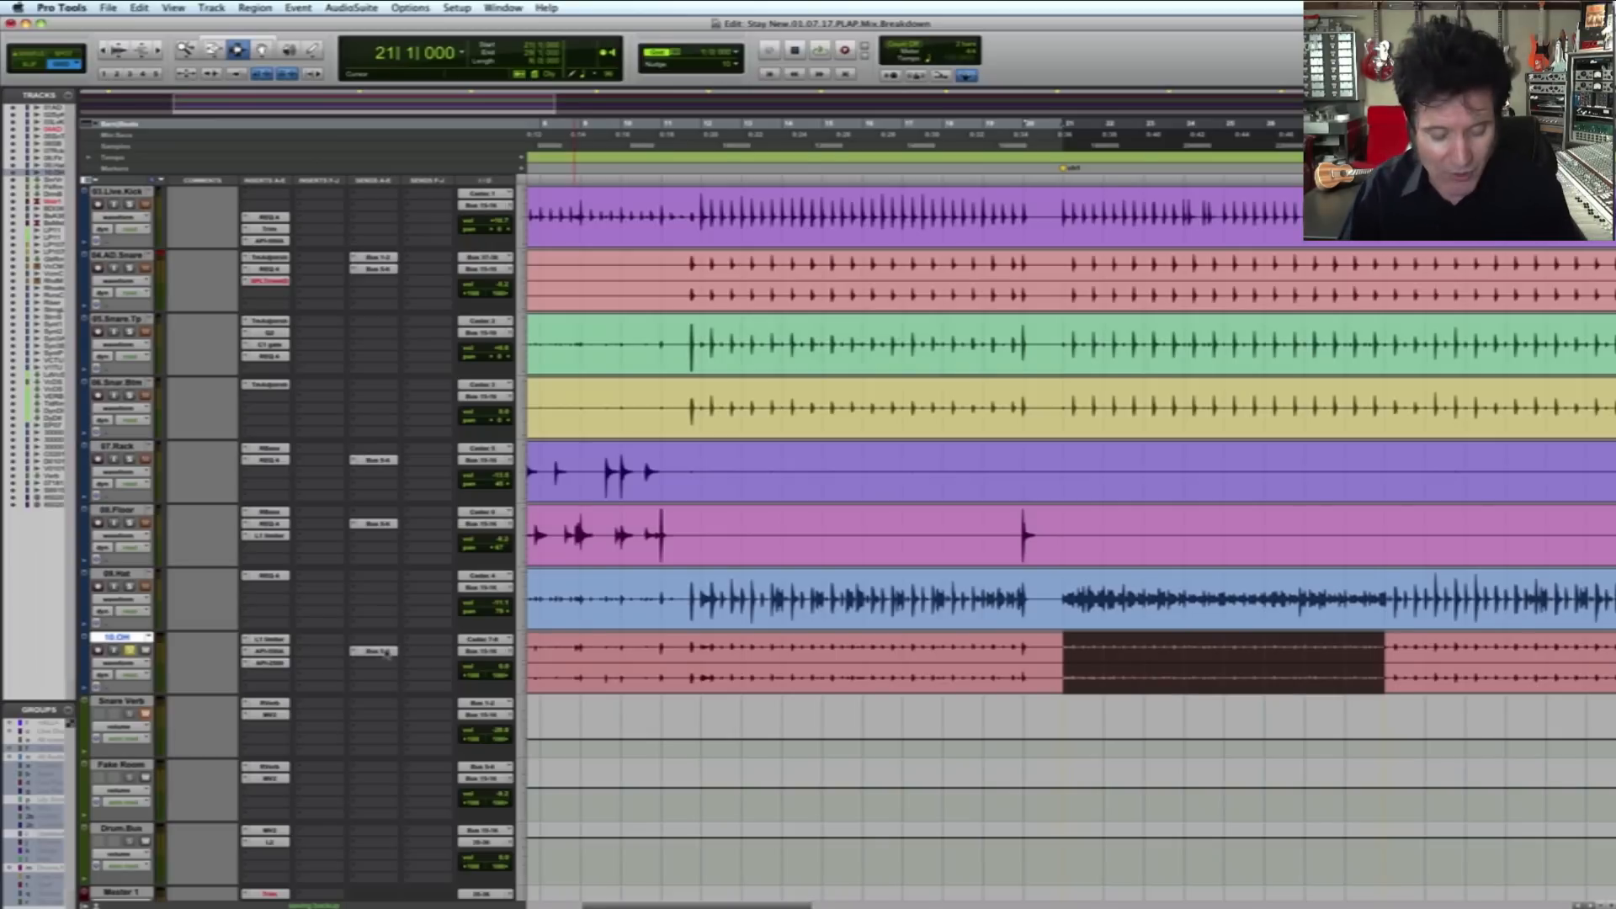
Step: Select the intro section of 10.OH starting at bar 4, play the soloed overheads there and stop
key(super+bracketleft)
drag(587, 648, 689, 665)
key(space)
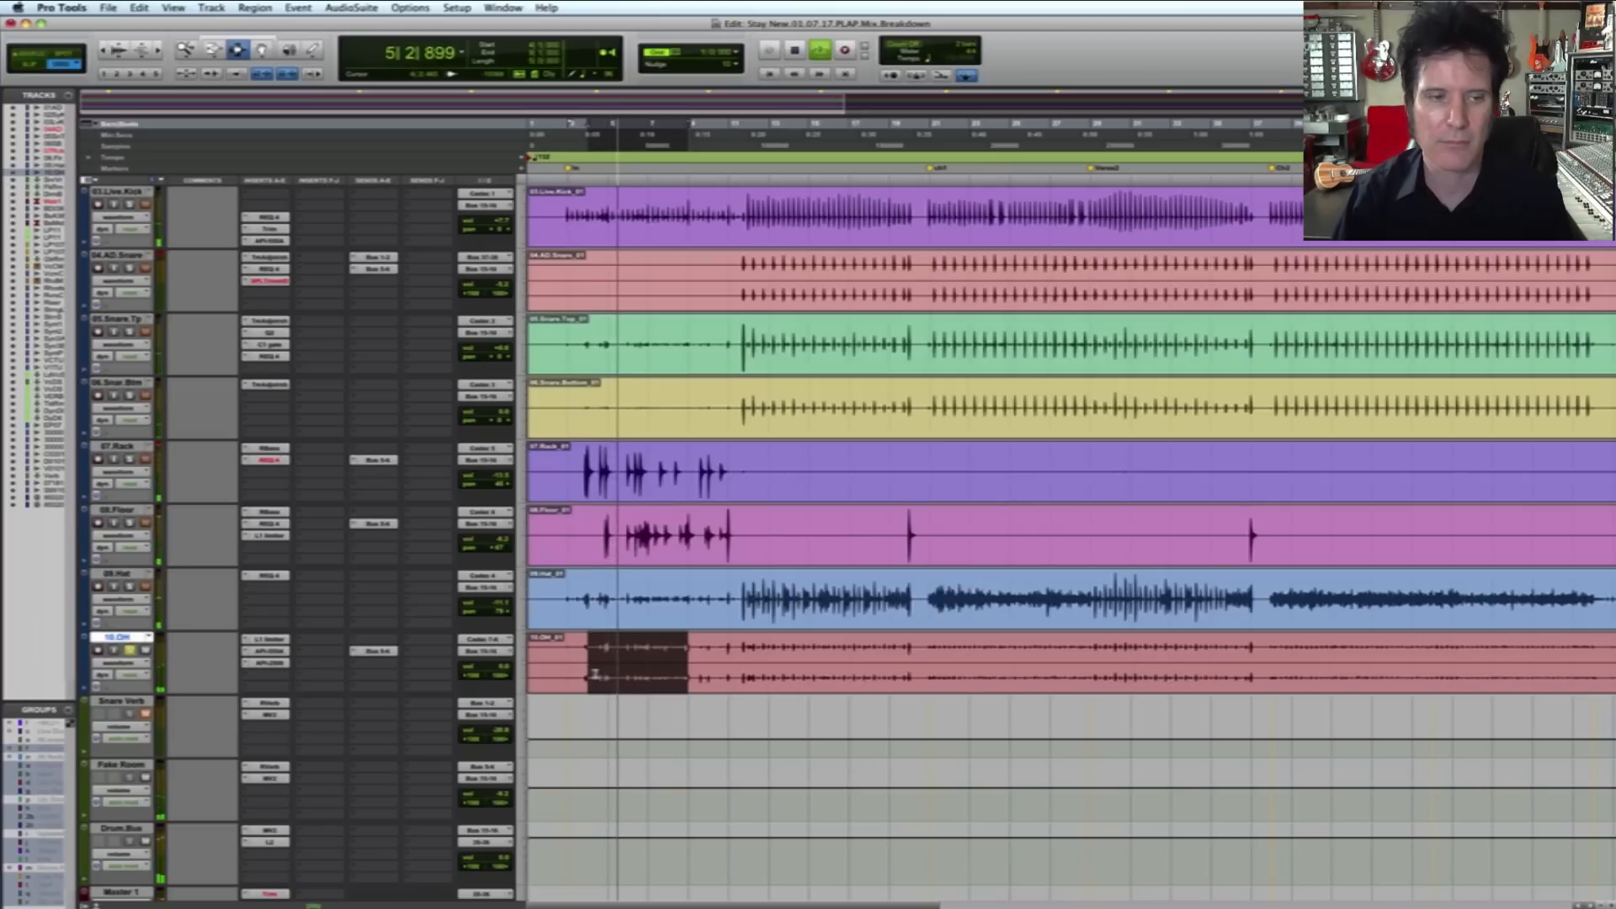
key(space)
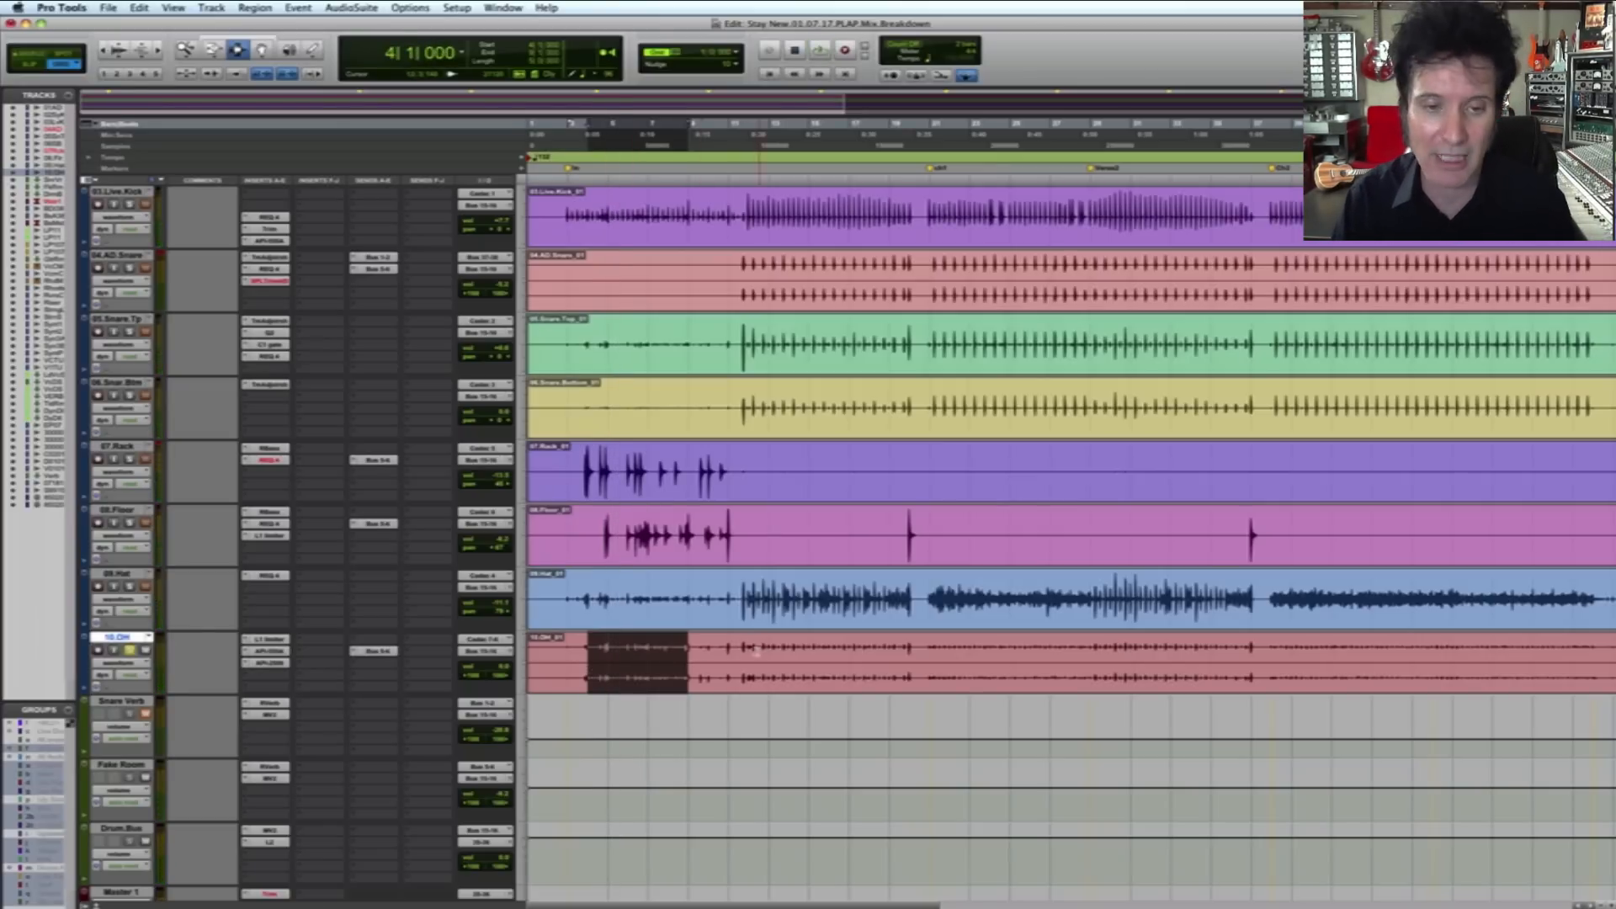
Step: Select the 10.OH section from bar 21 up to the next marker, play the overheads and stop
drag(748, 653, 1091, 665)
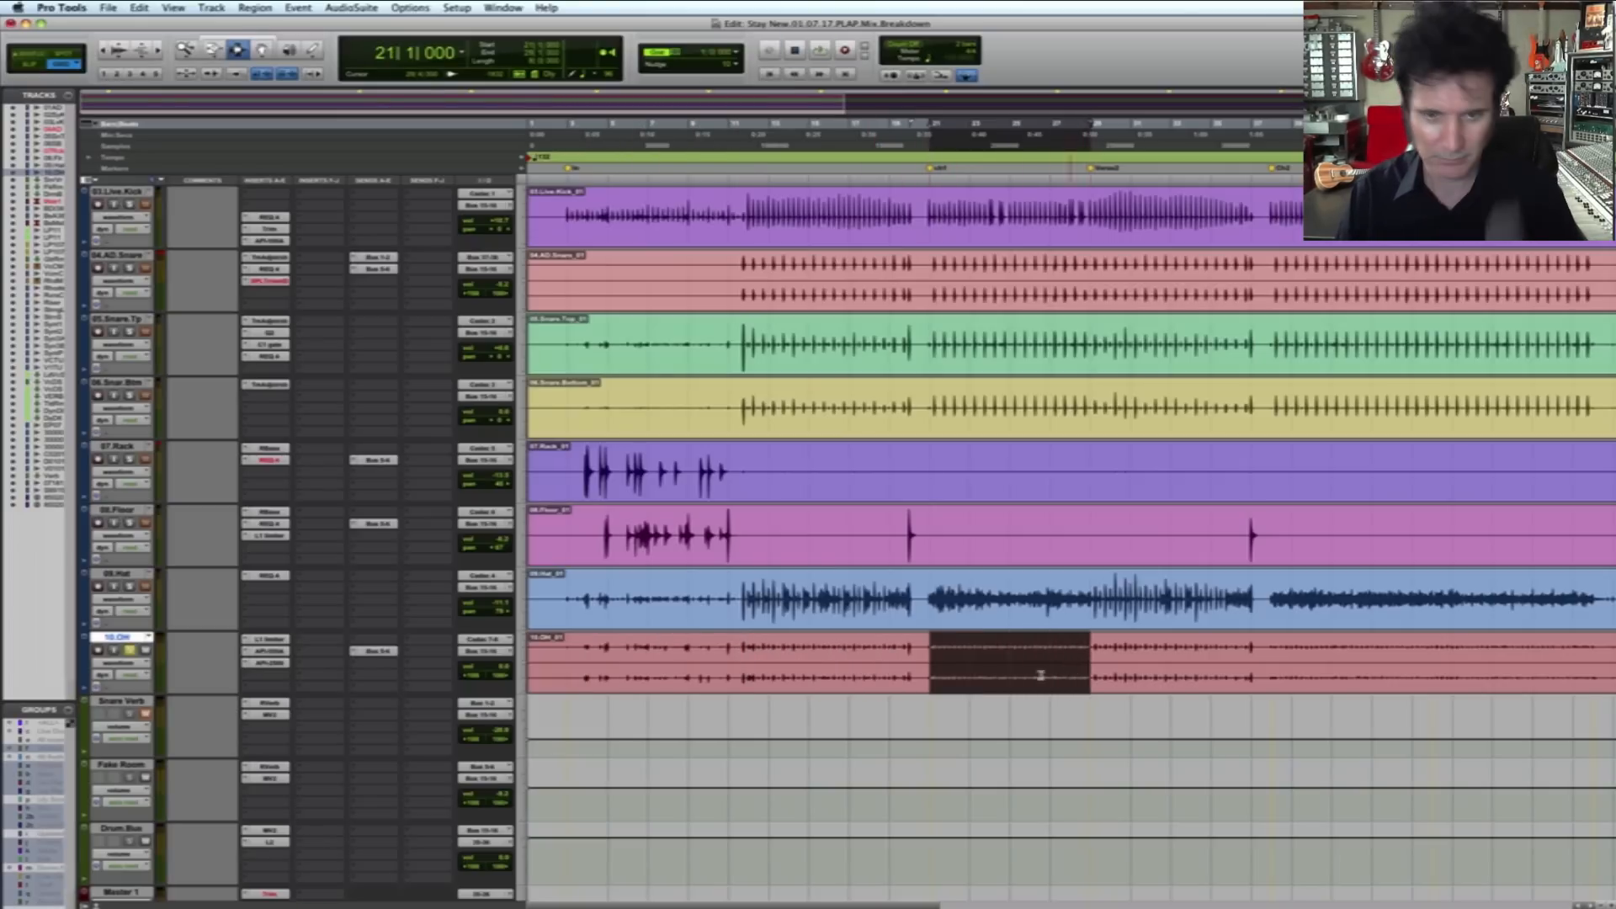
key(space)
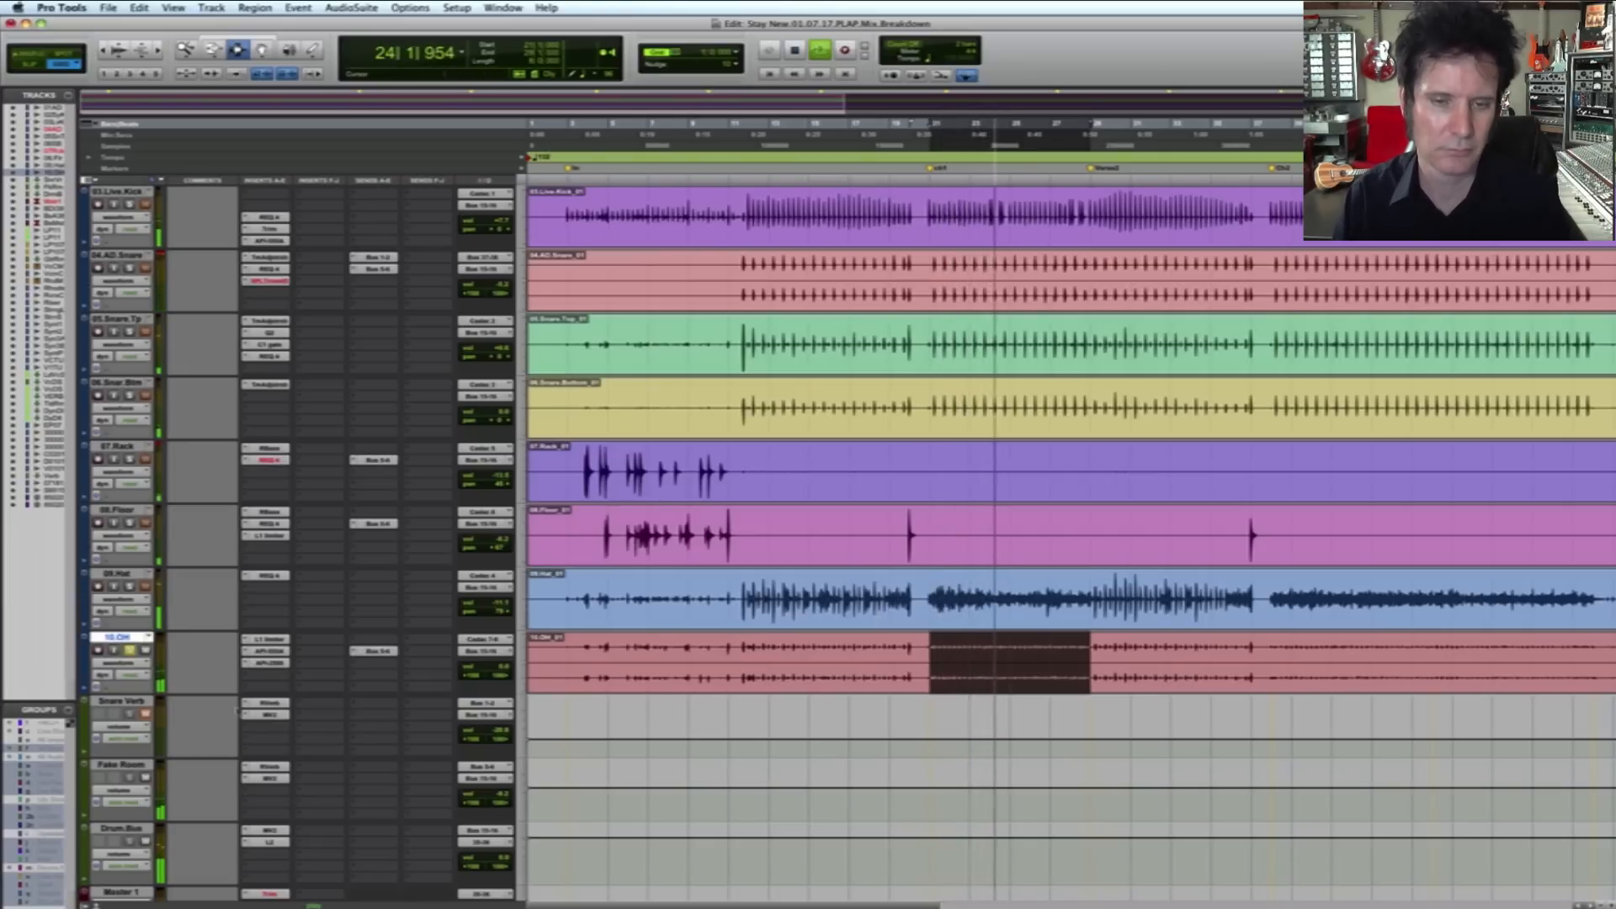
key(space)
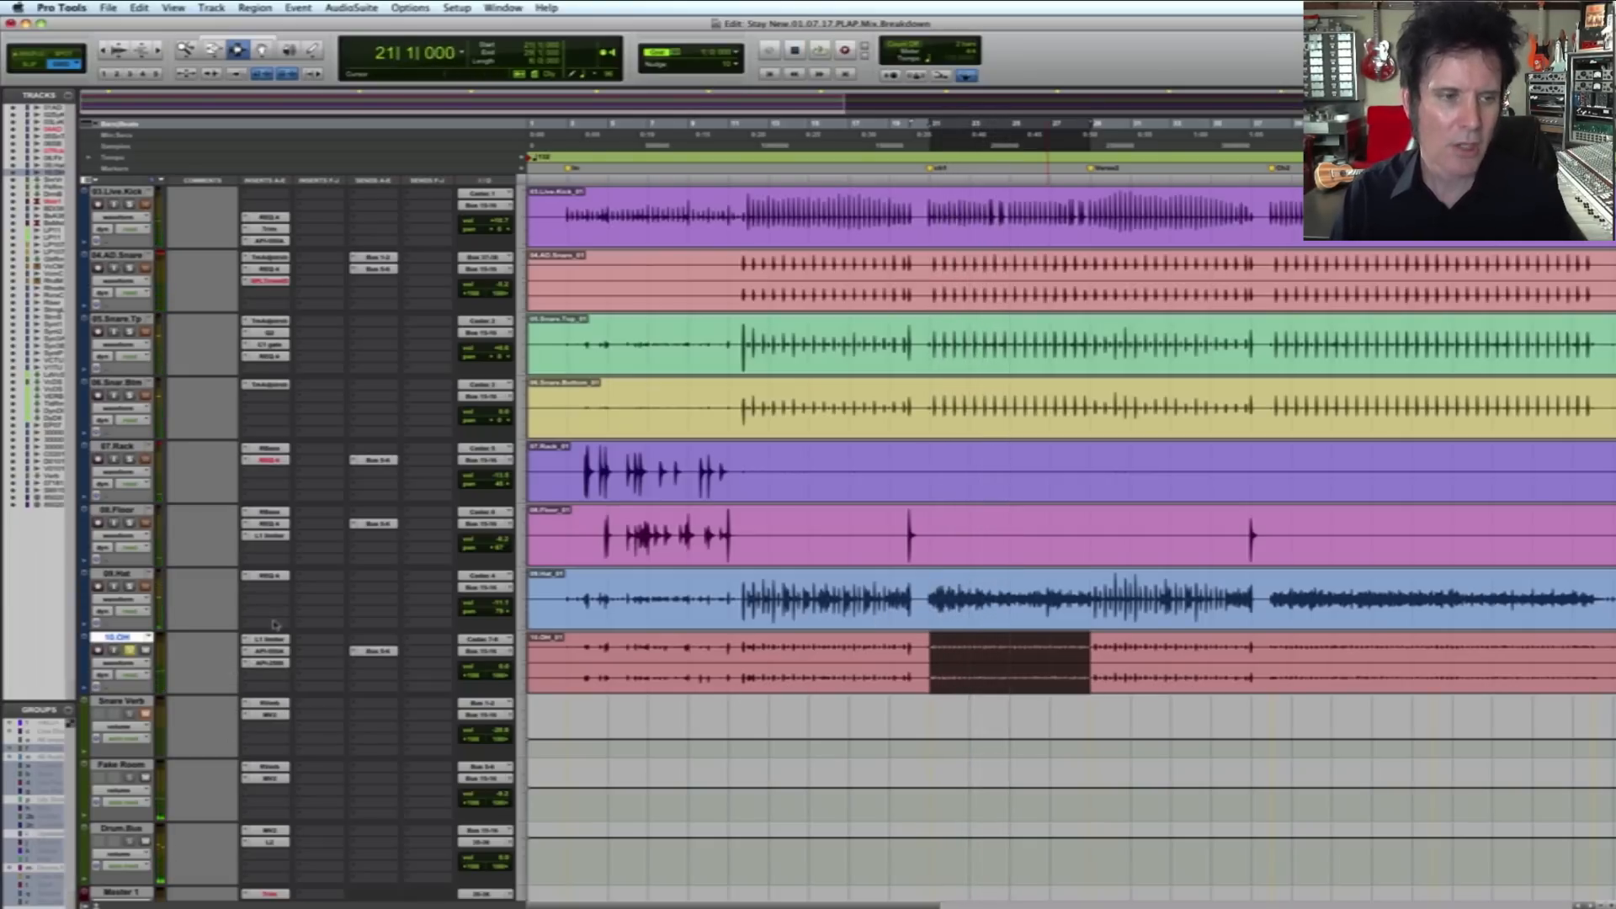
Step: Save the session and open the L1 Limiter on the 10.OH track
key(super+s)
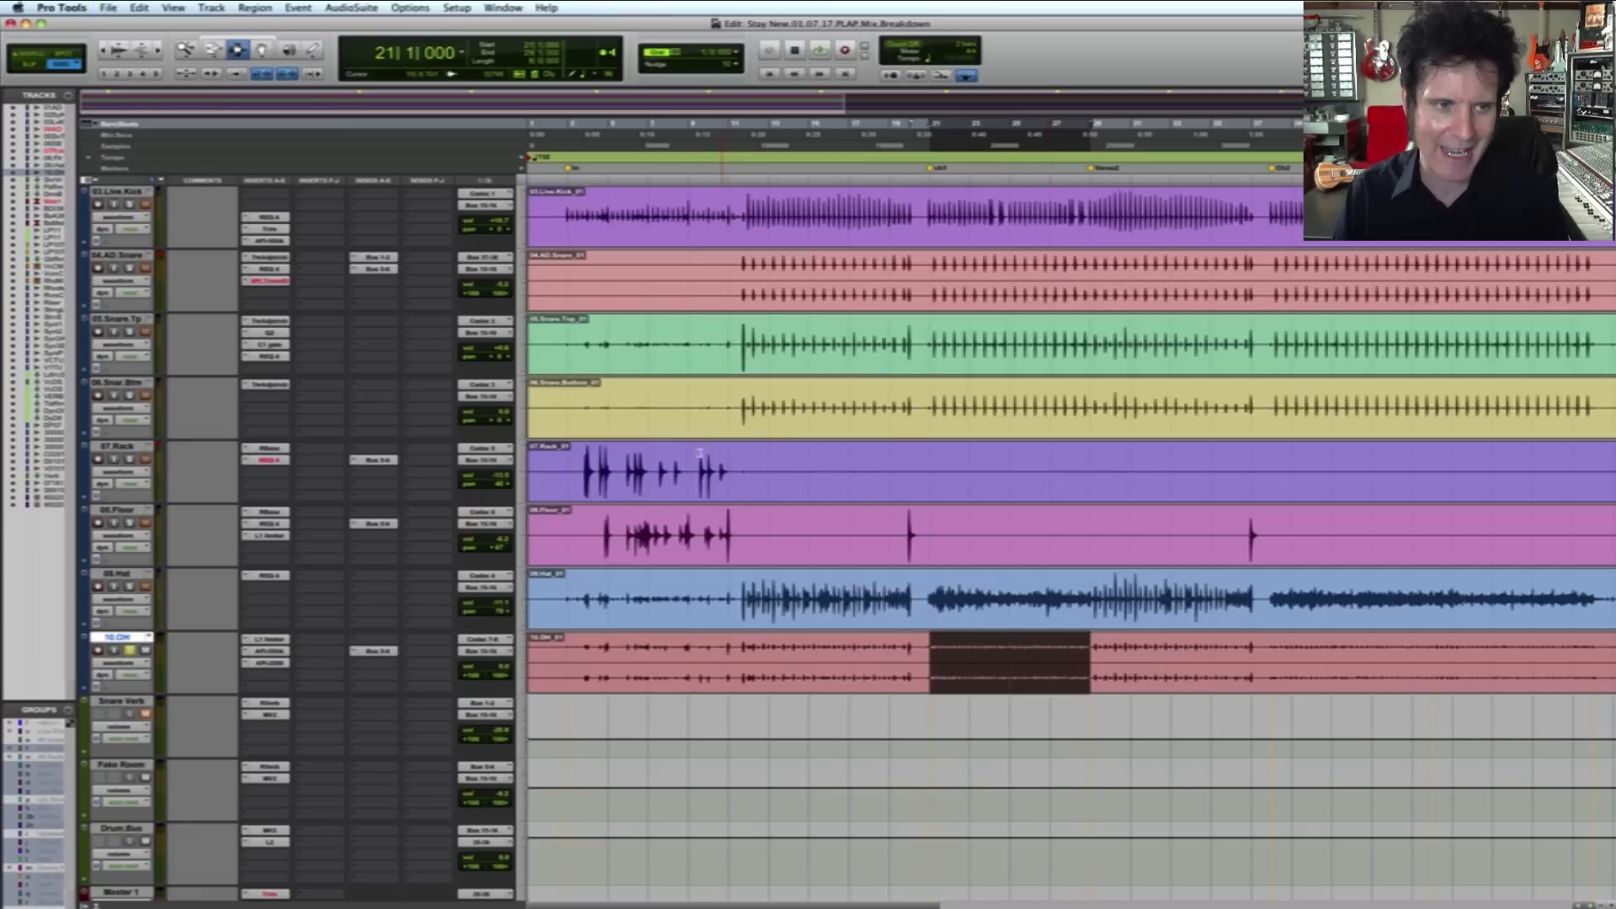
click(269, 640)
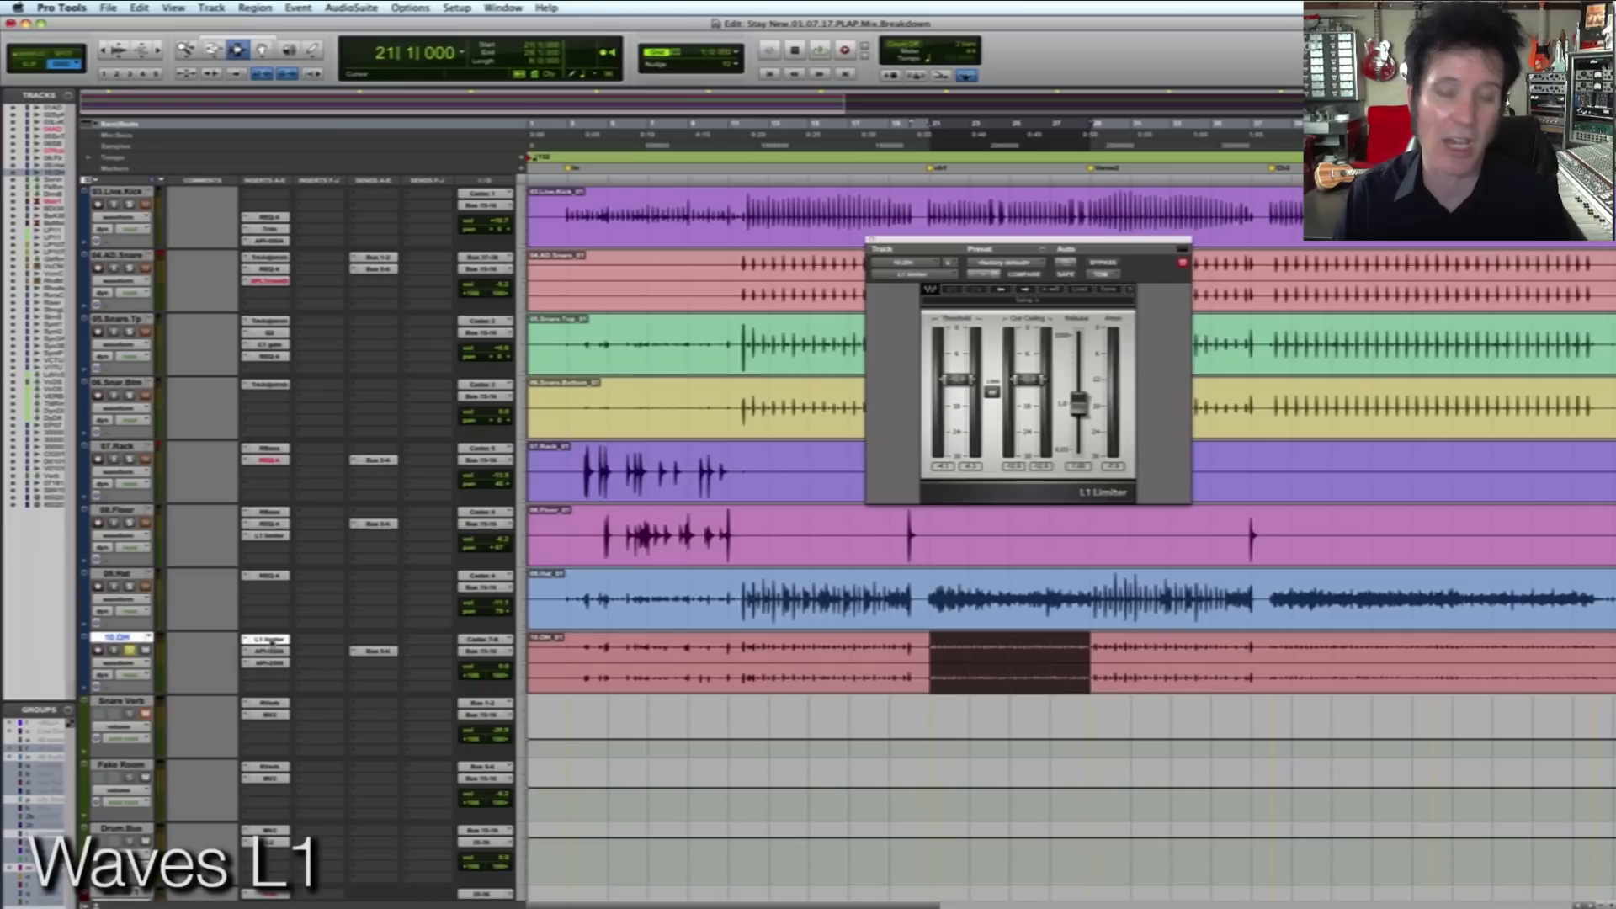
Step: Play the soloed overheads through the L1 Limiter, select bars 66 to 71 of 10.OH, audition that section and stop
key(space)
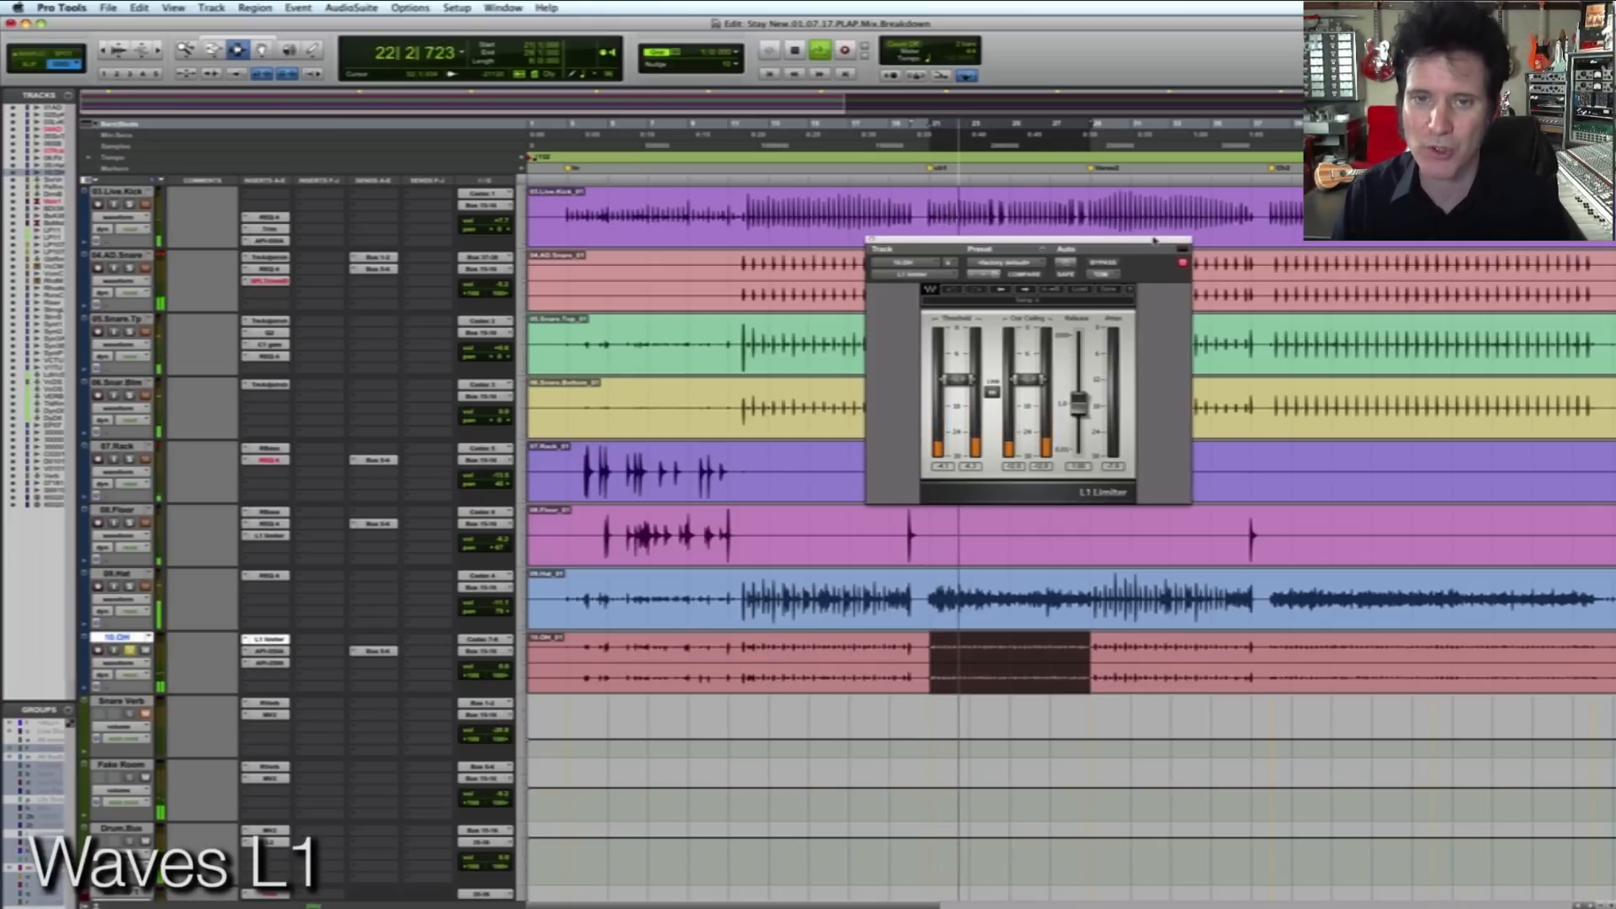
key(space)
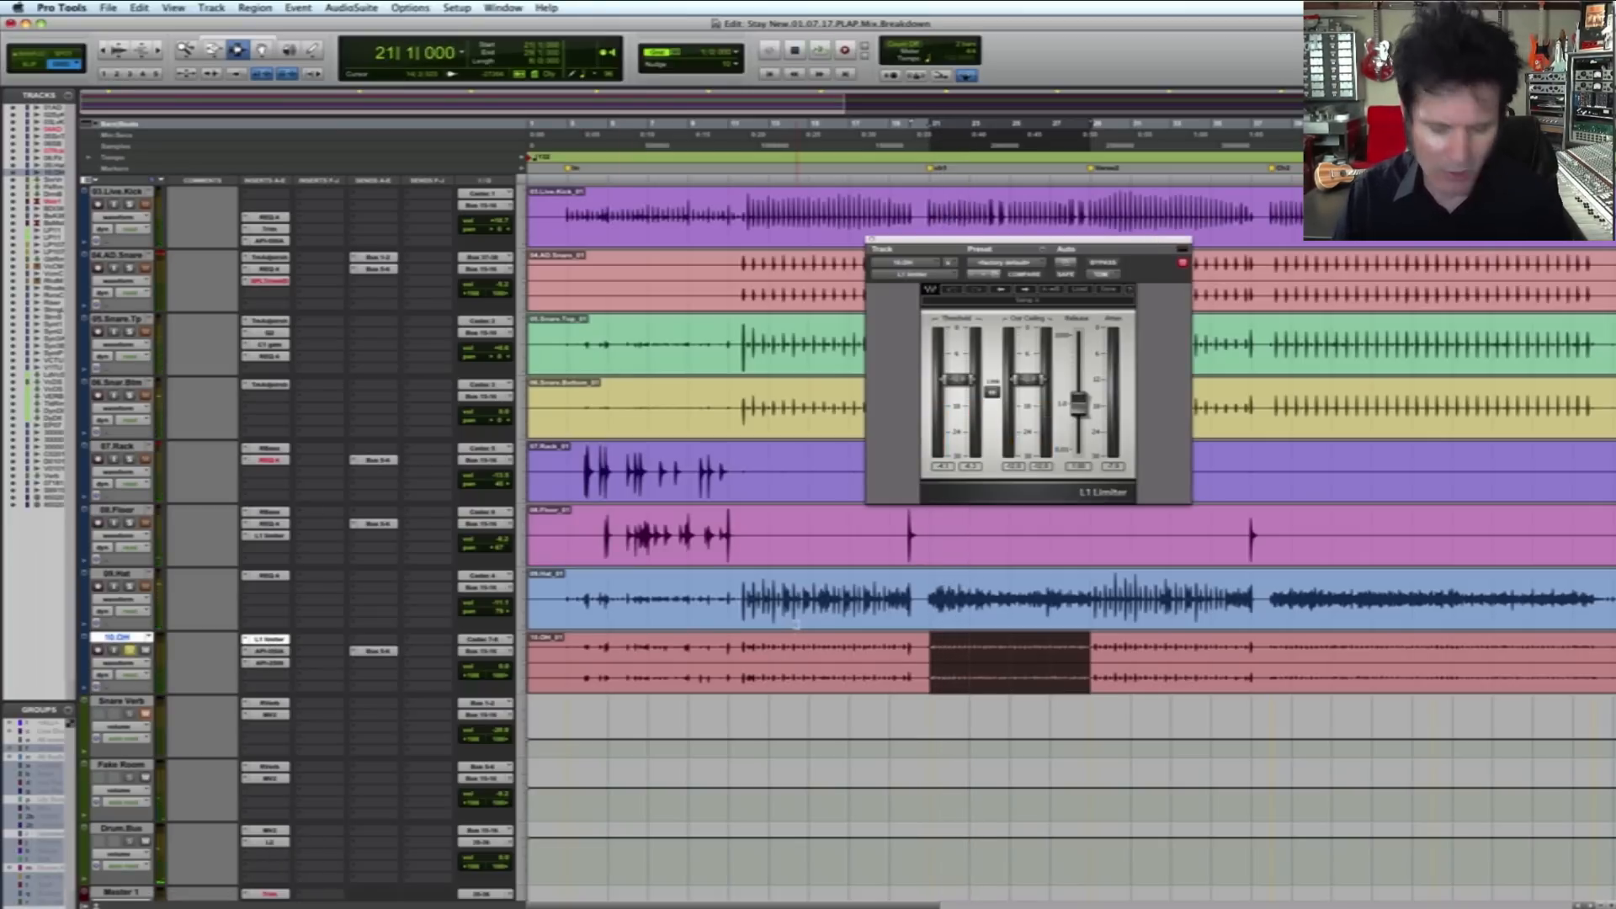
key(r)
click(1180, 657)
drag(1180, 657, 1230, 665)
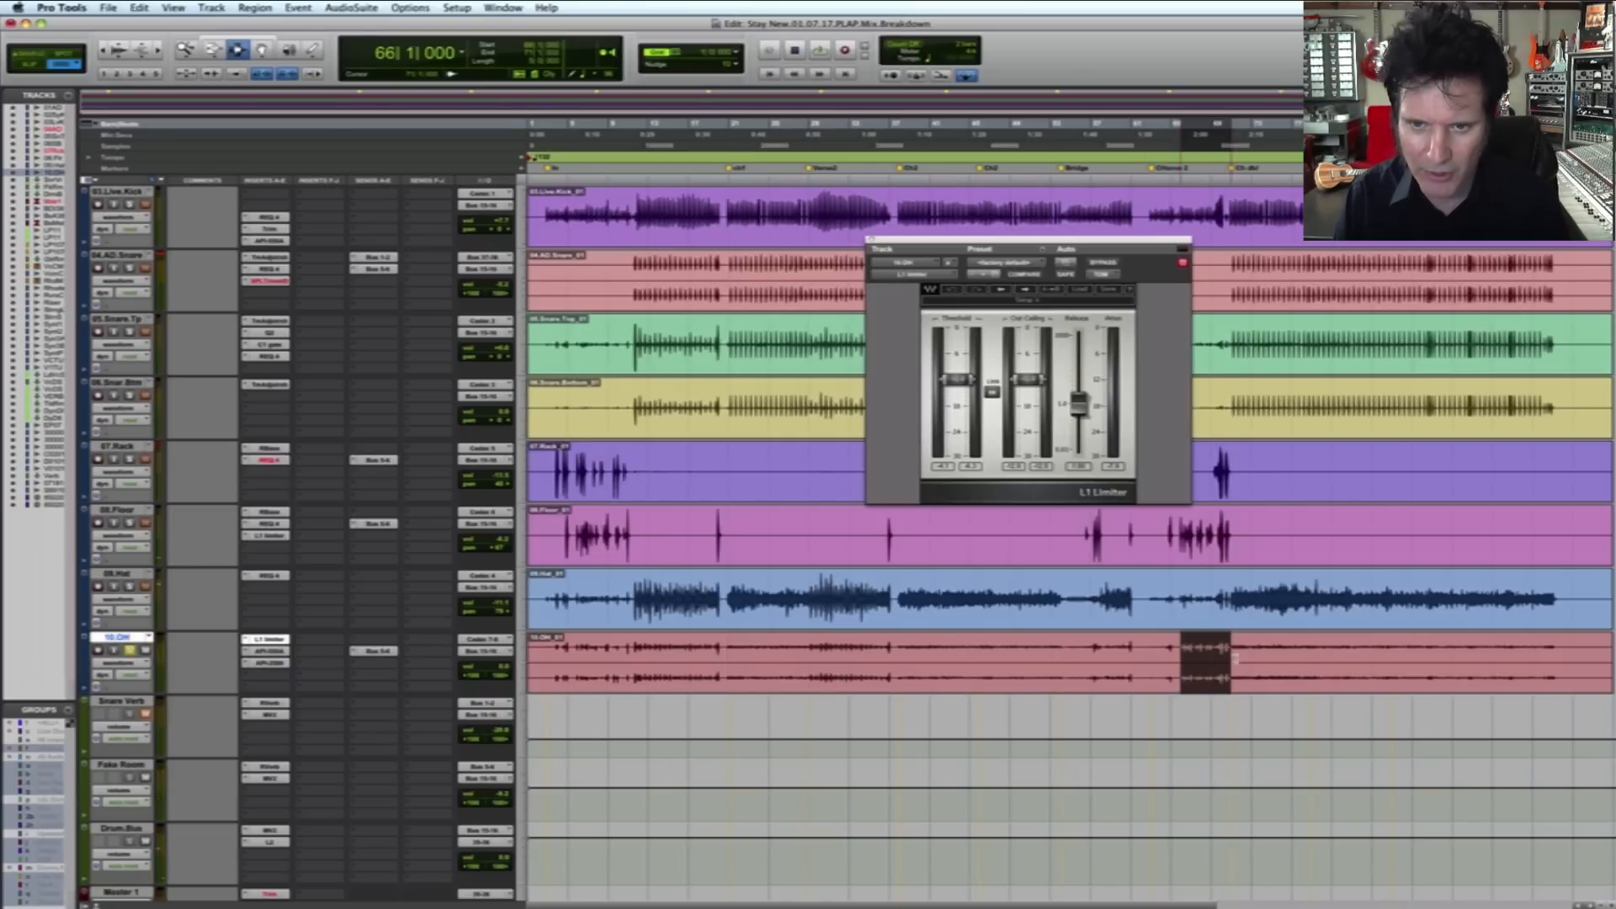
key(space)
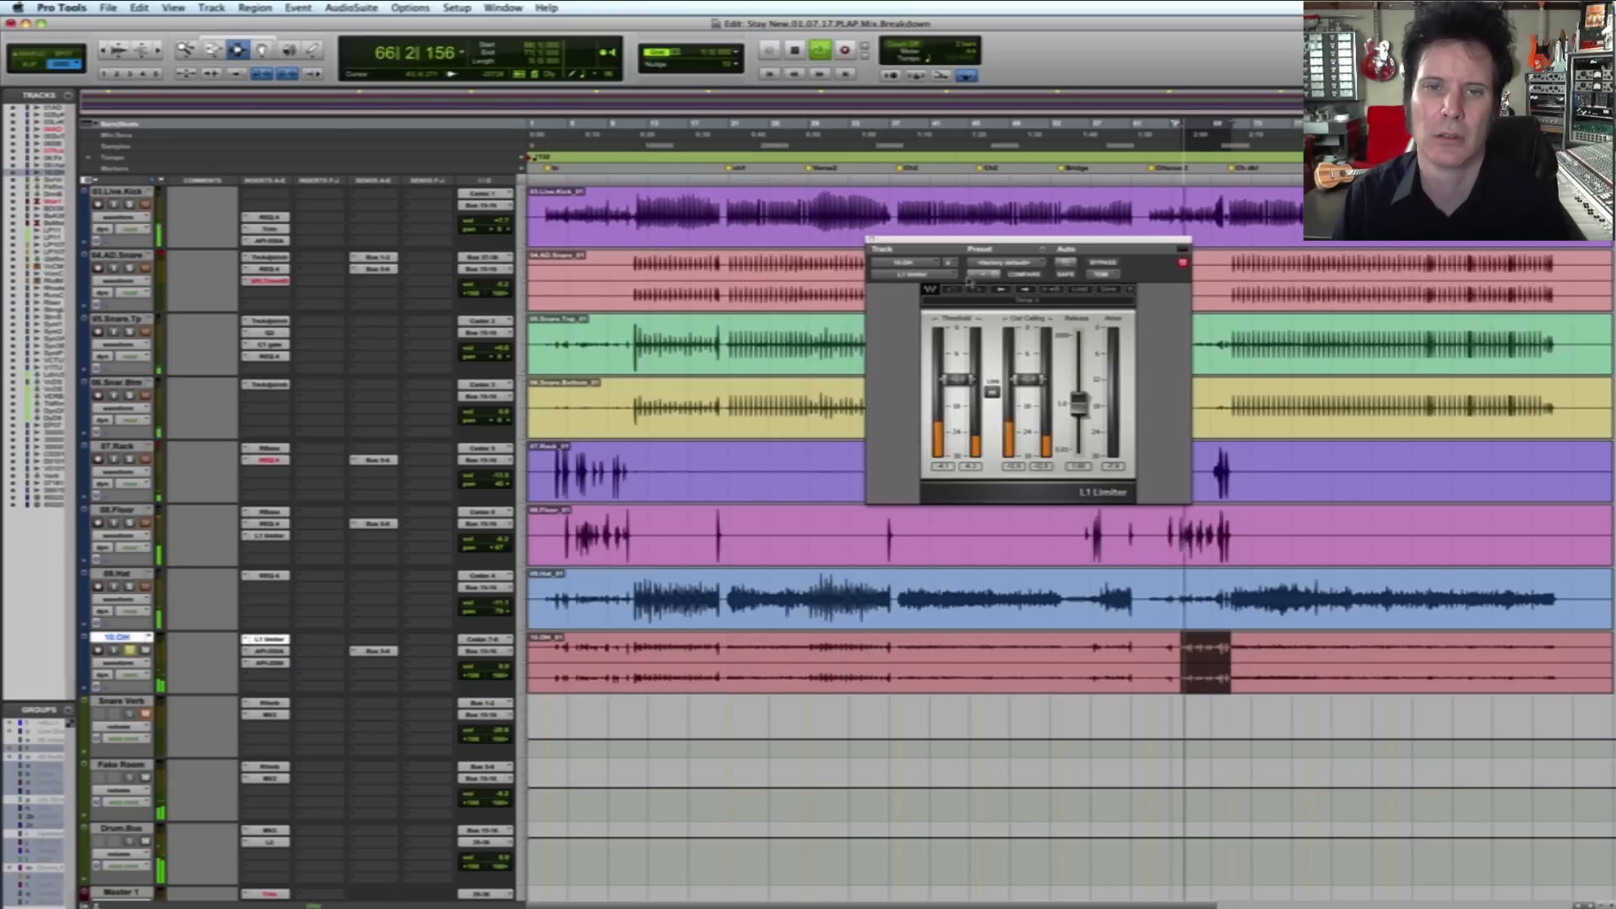
key(space)
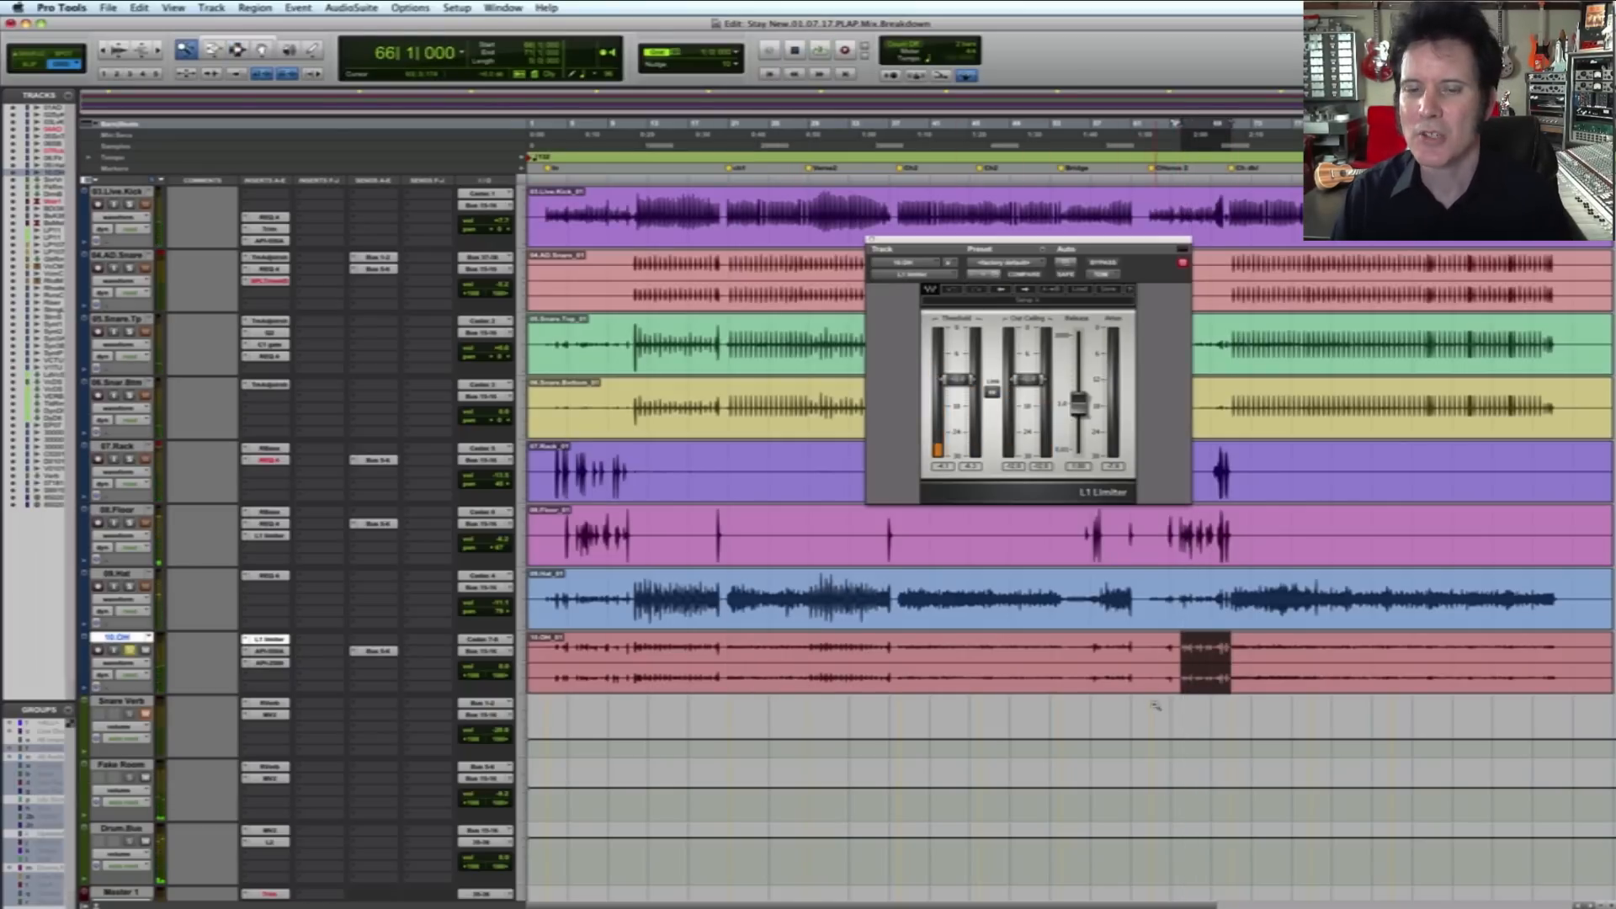
Step: Play the selected 10.OH section, bypass and re-enable the L1 Limiter to compare the sound, and stop
key(t)
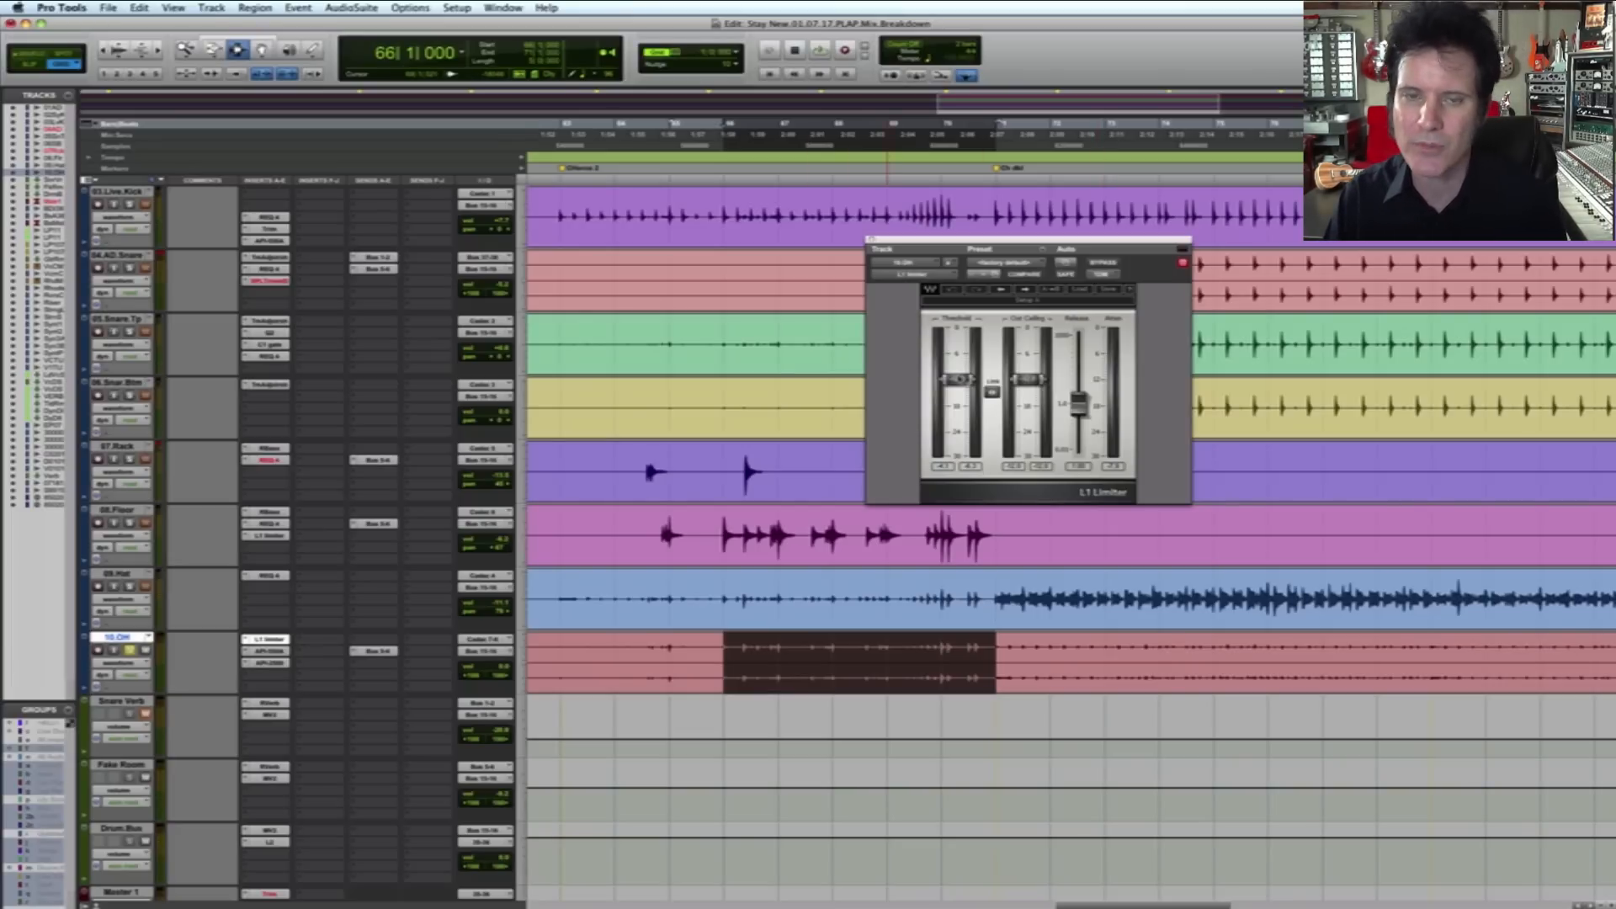
key(space)
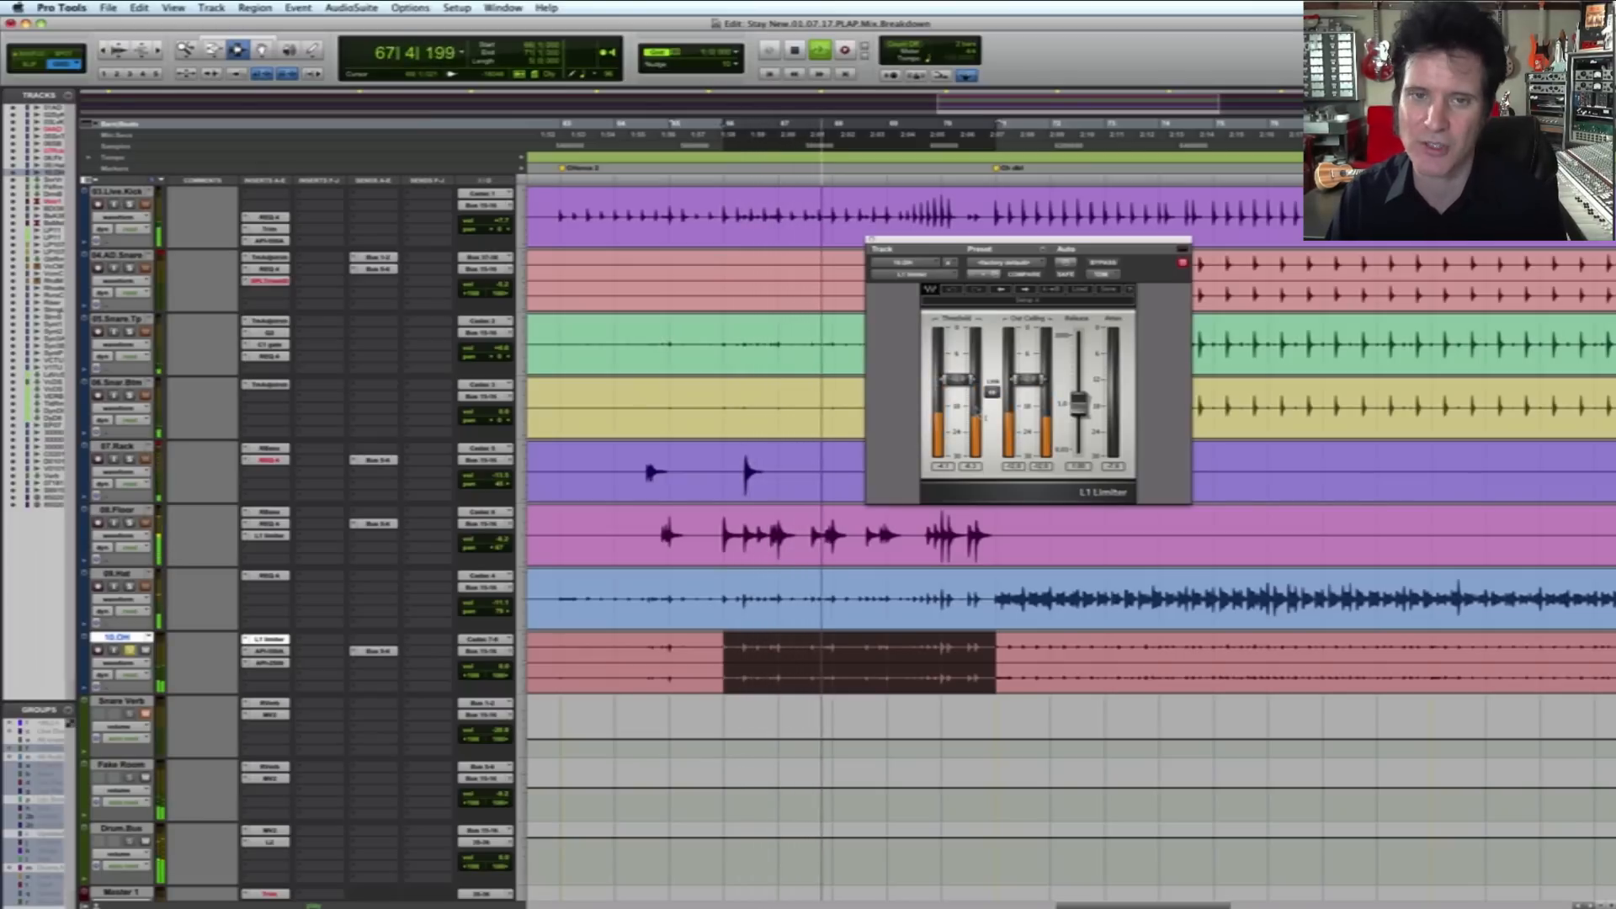
click(1103, 262)
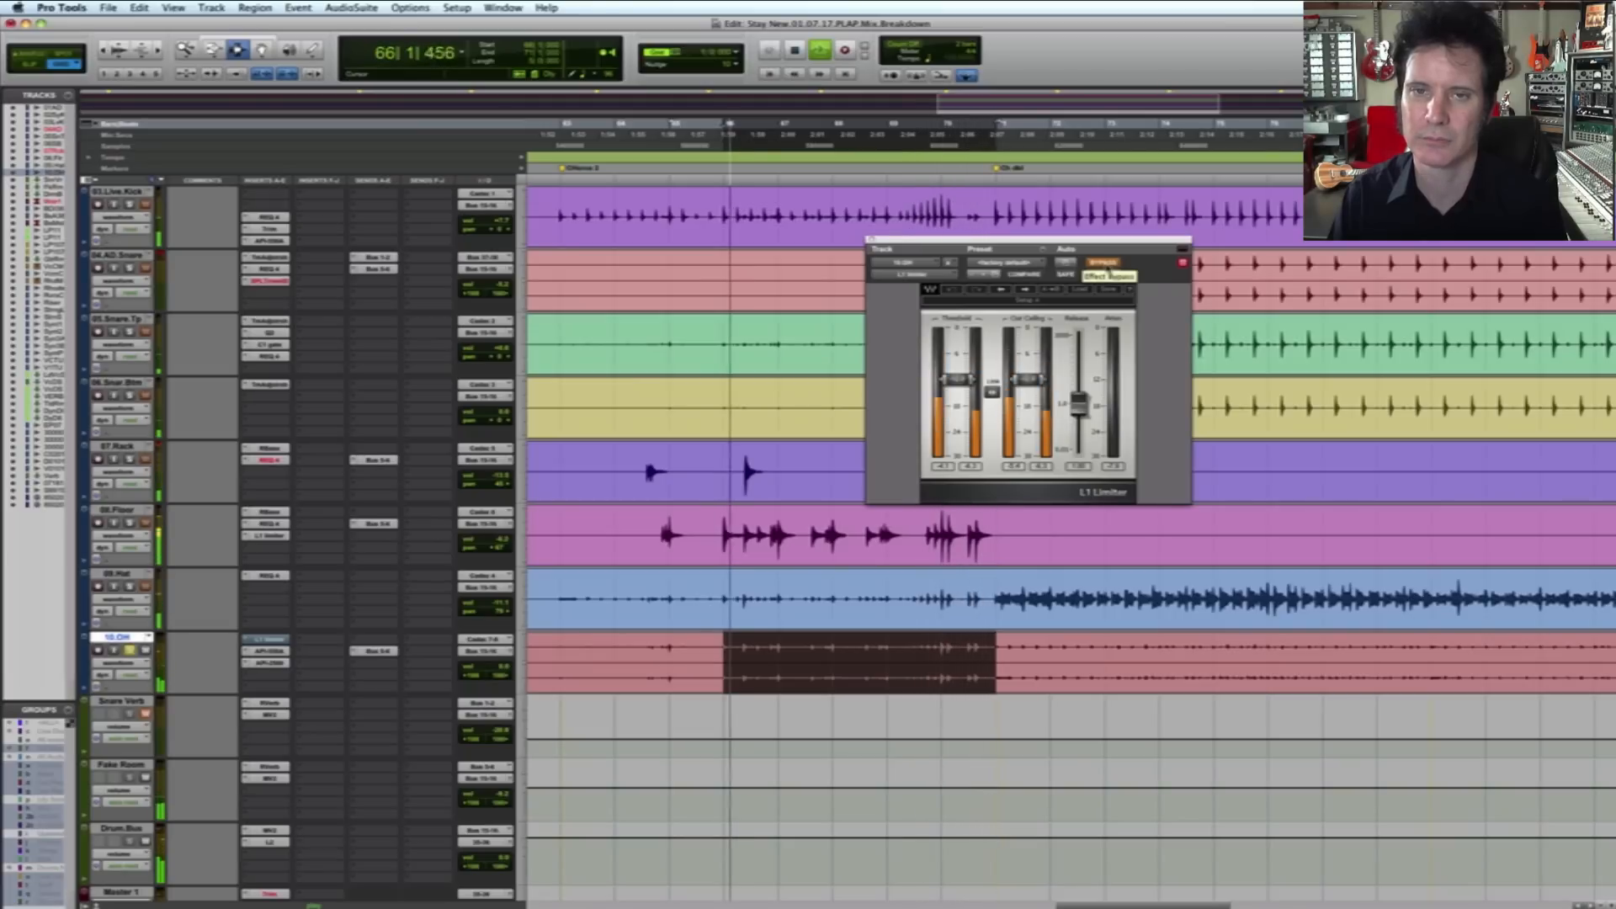
click(1103, 262)
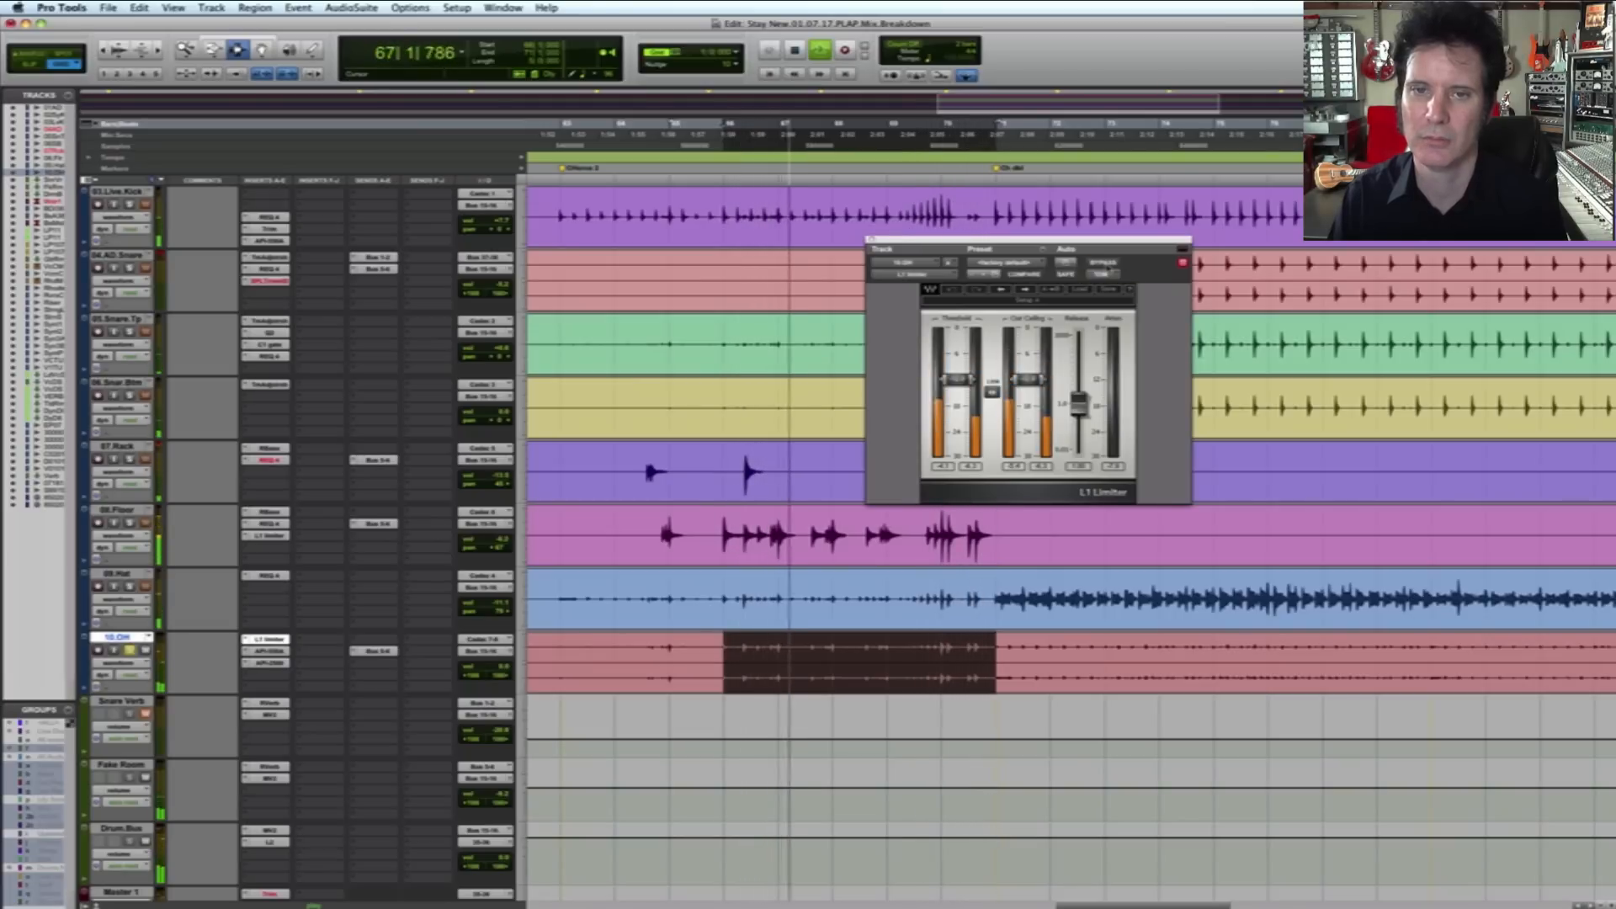
key(space)
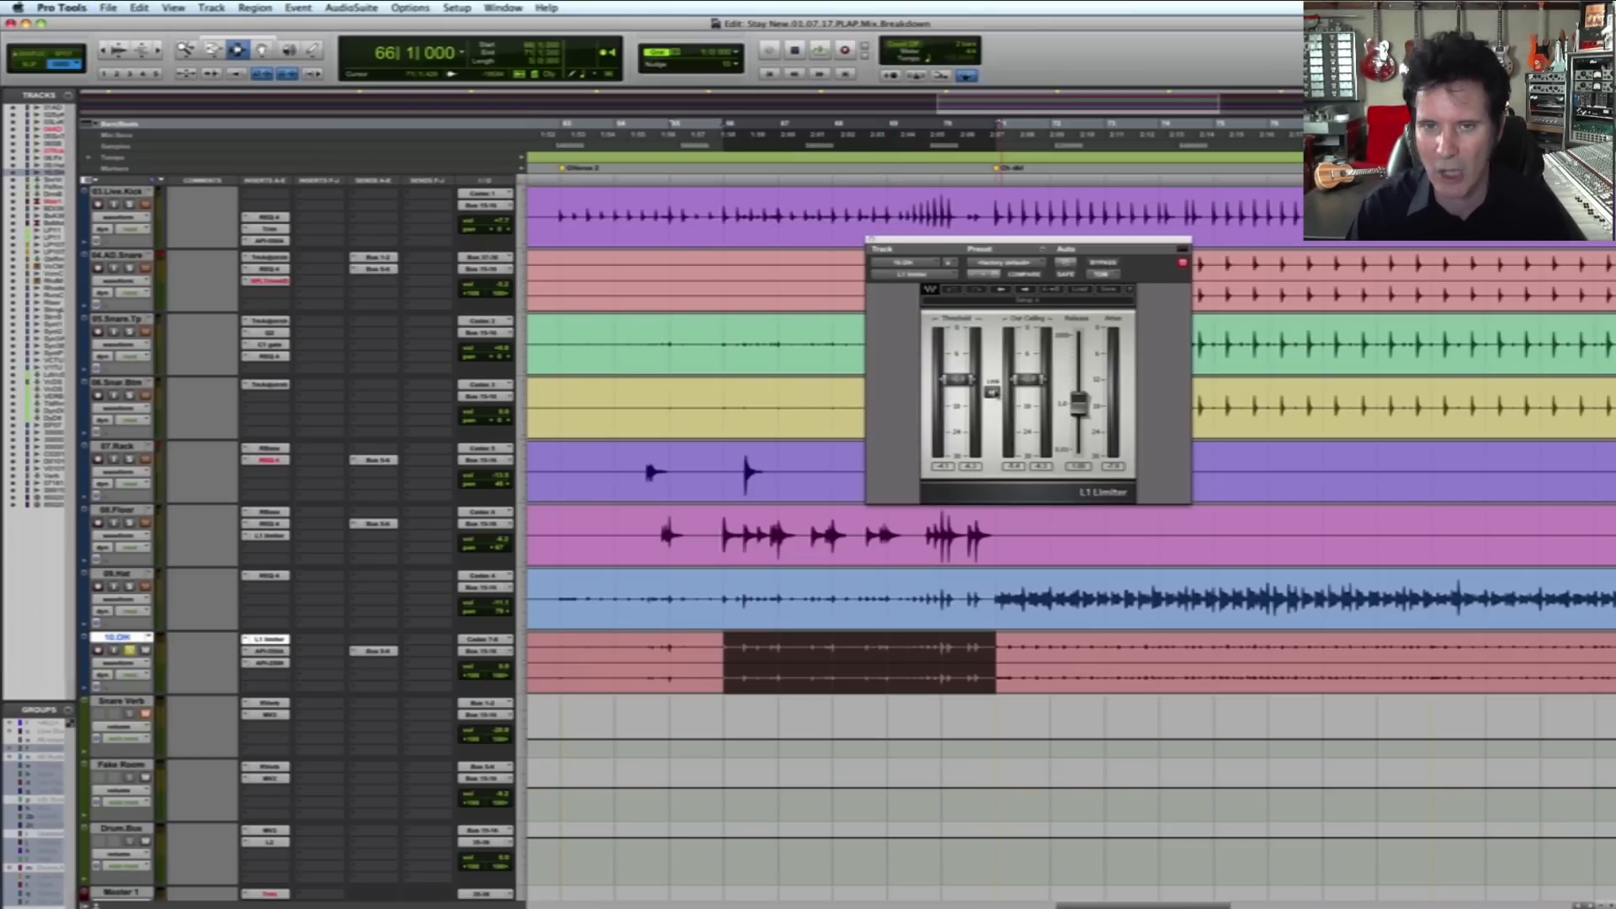
mouse_move(995, 395)
mouse_down()
mouse_move(995, 368)
mouse_move(994, 396)
mouse_up()
click(1104, 263)
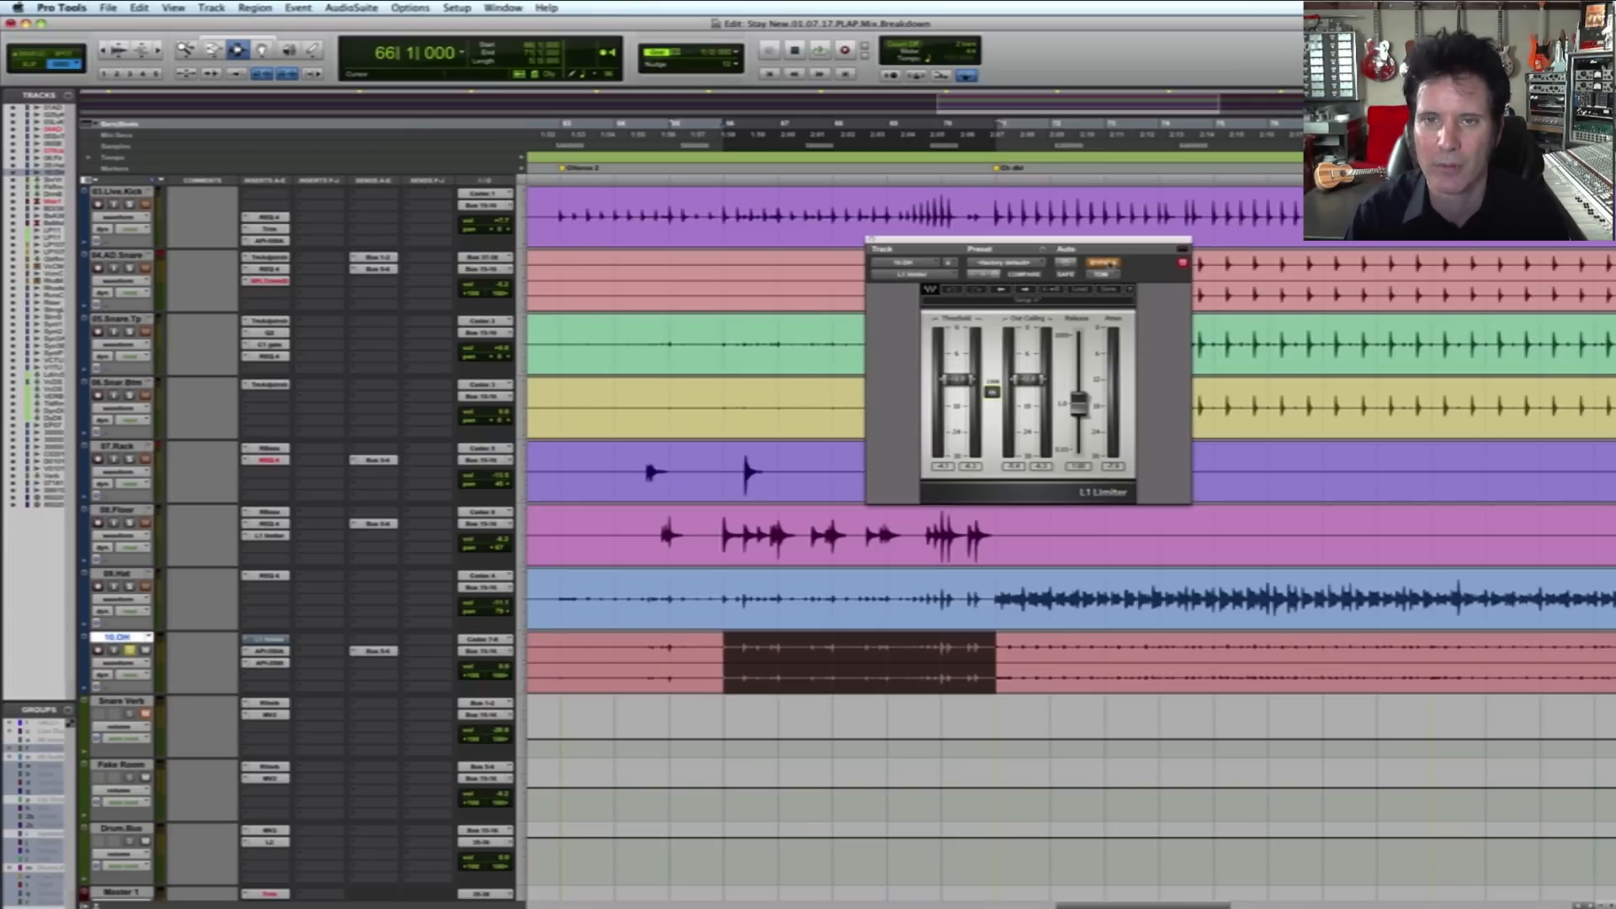
key(space)
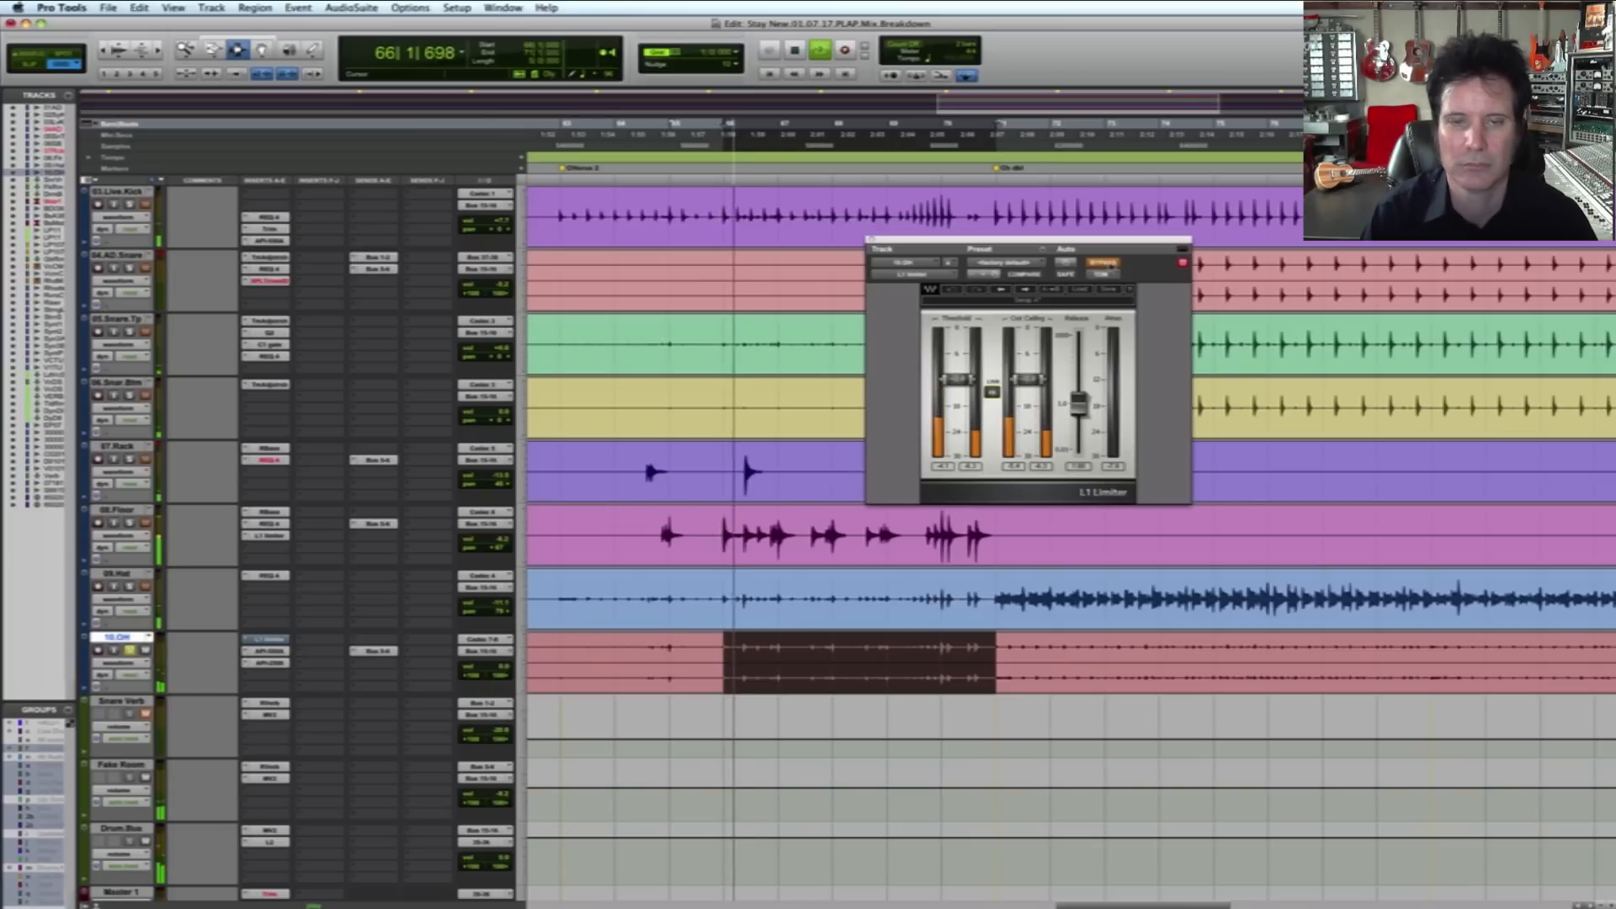
click(1104, 263)
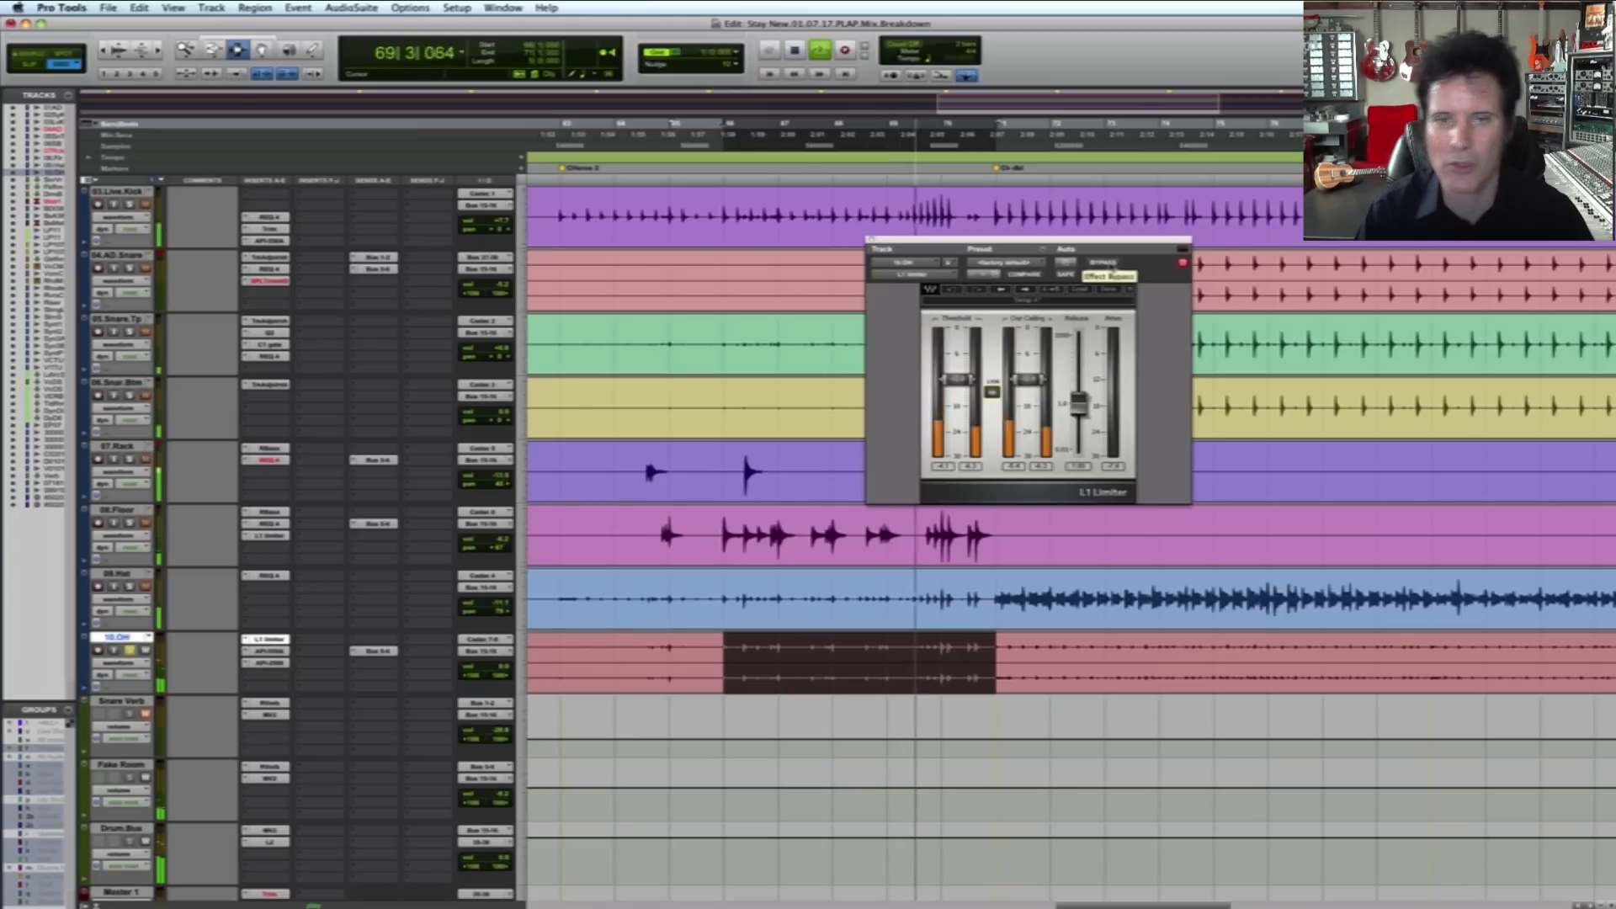
key(space)
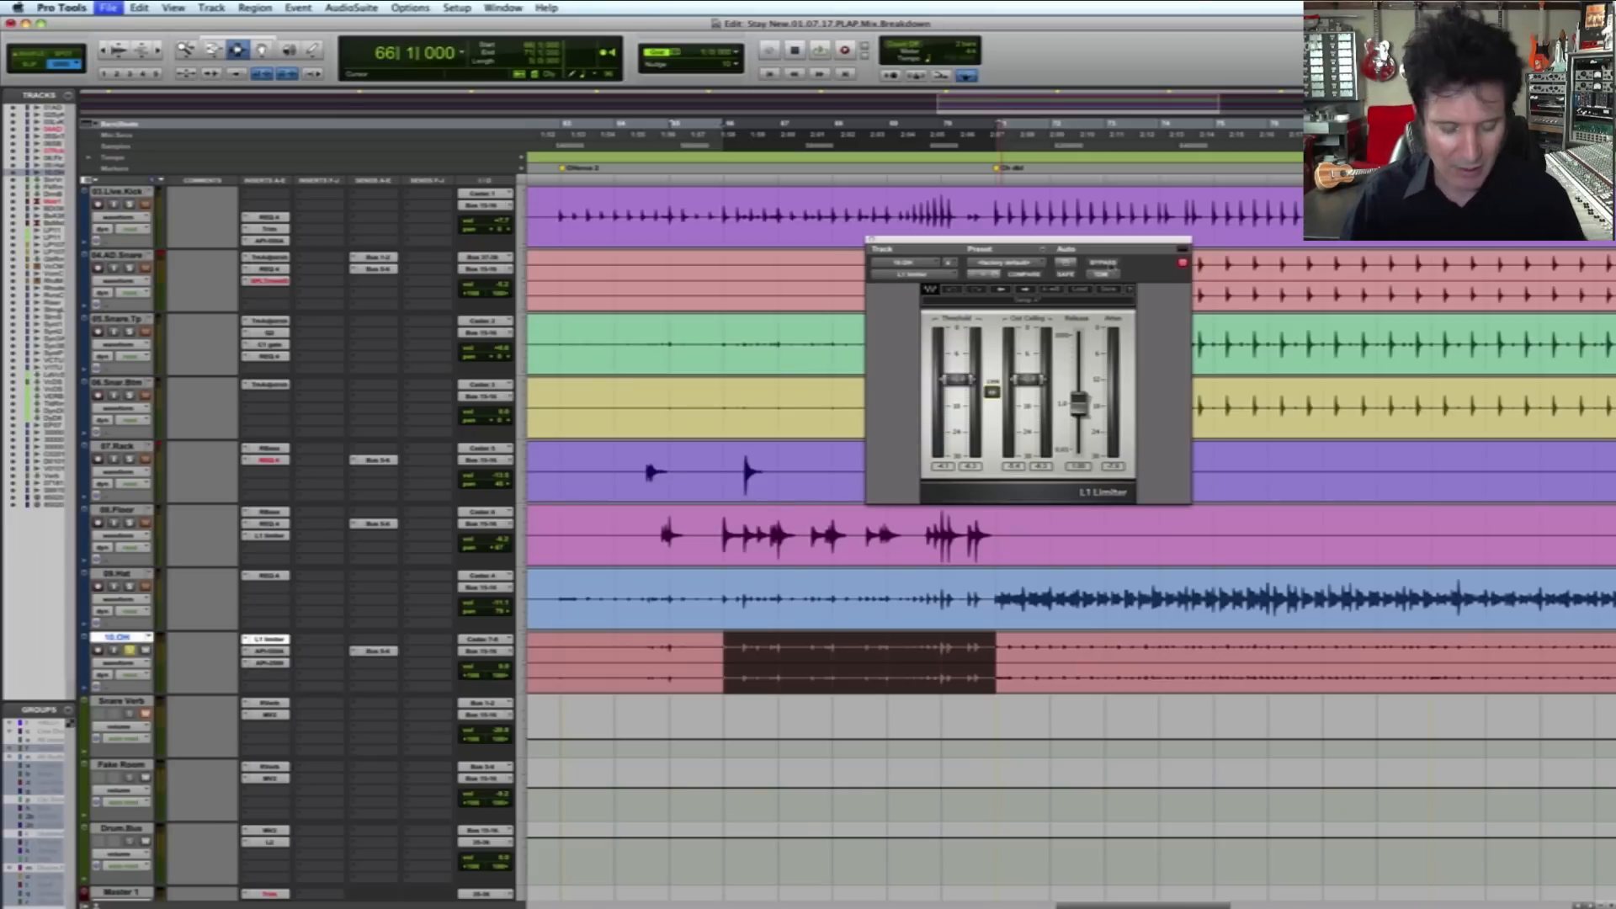
Step: Inspect the API-550A equalizer on 10.OH, switch to the API-2500 compressor and reposition its plug-in window
key(r)
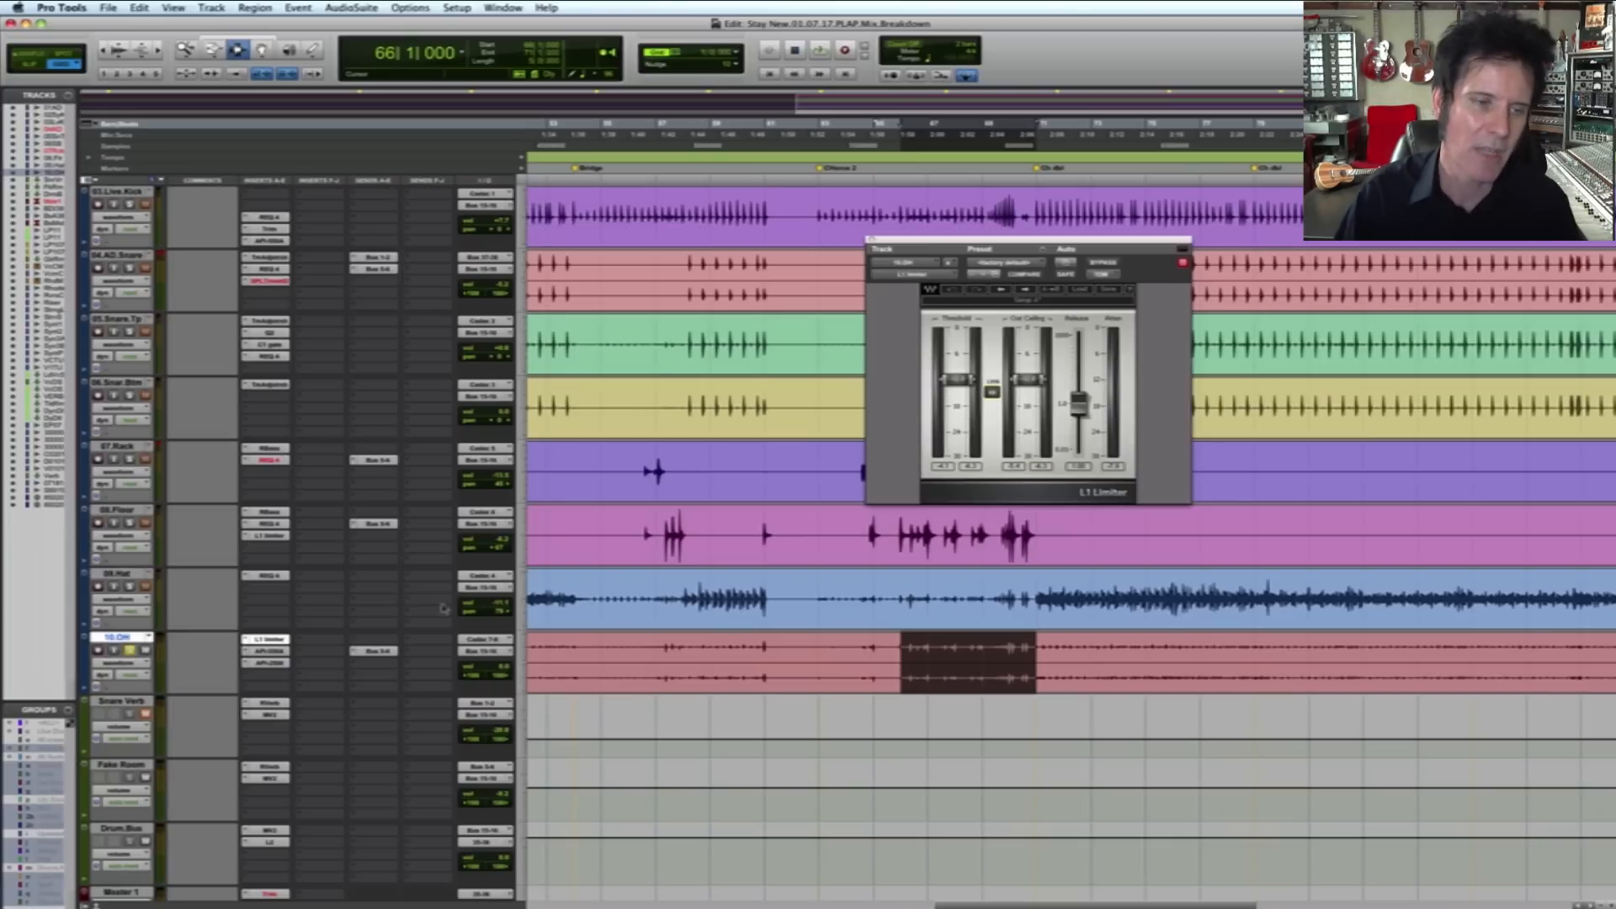
click(268, 651)
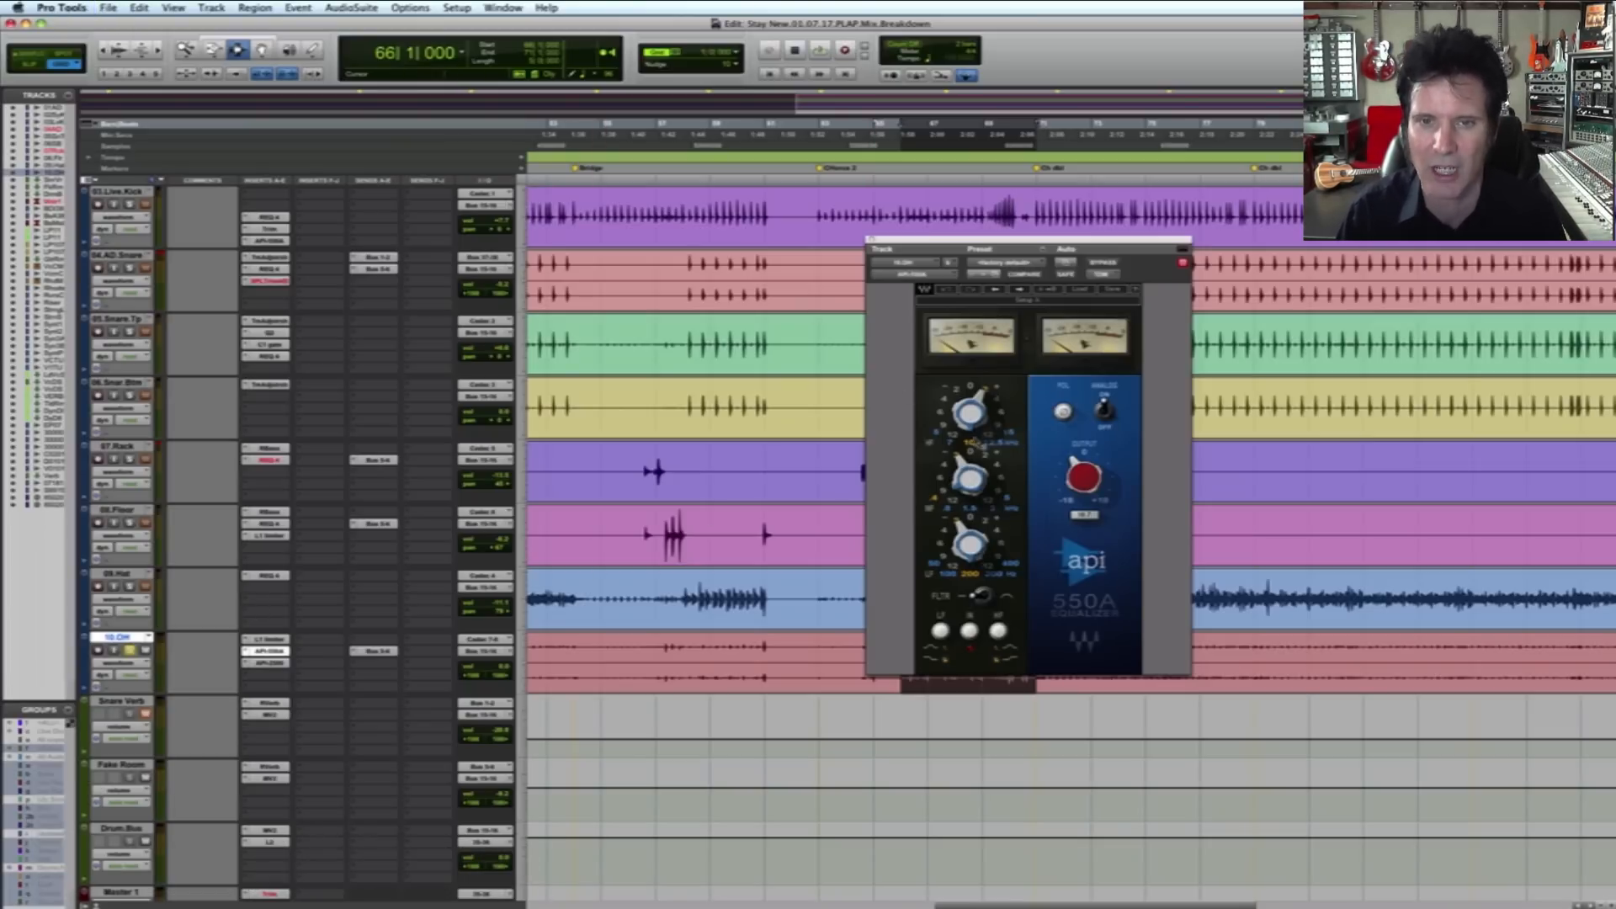
mouse_move(986, 398)
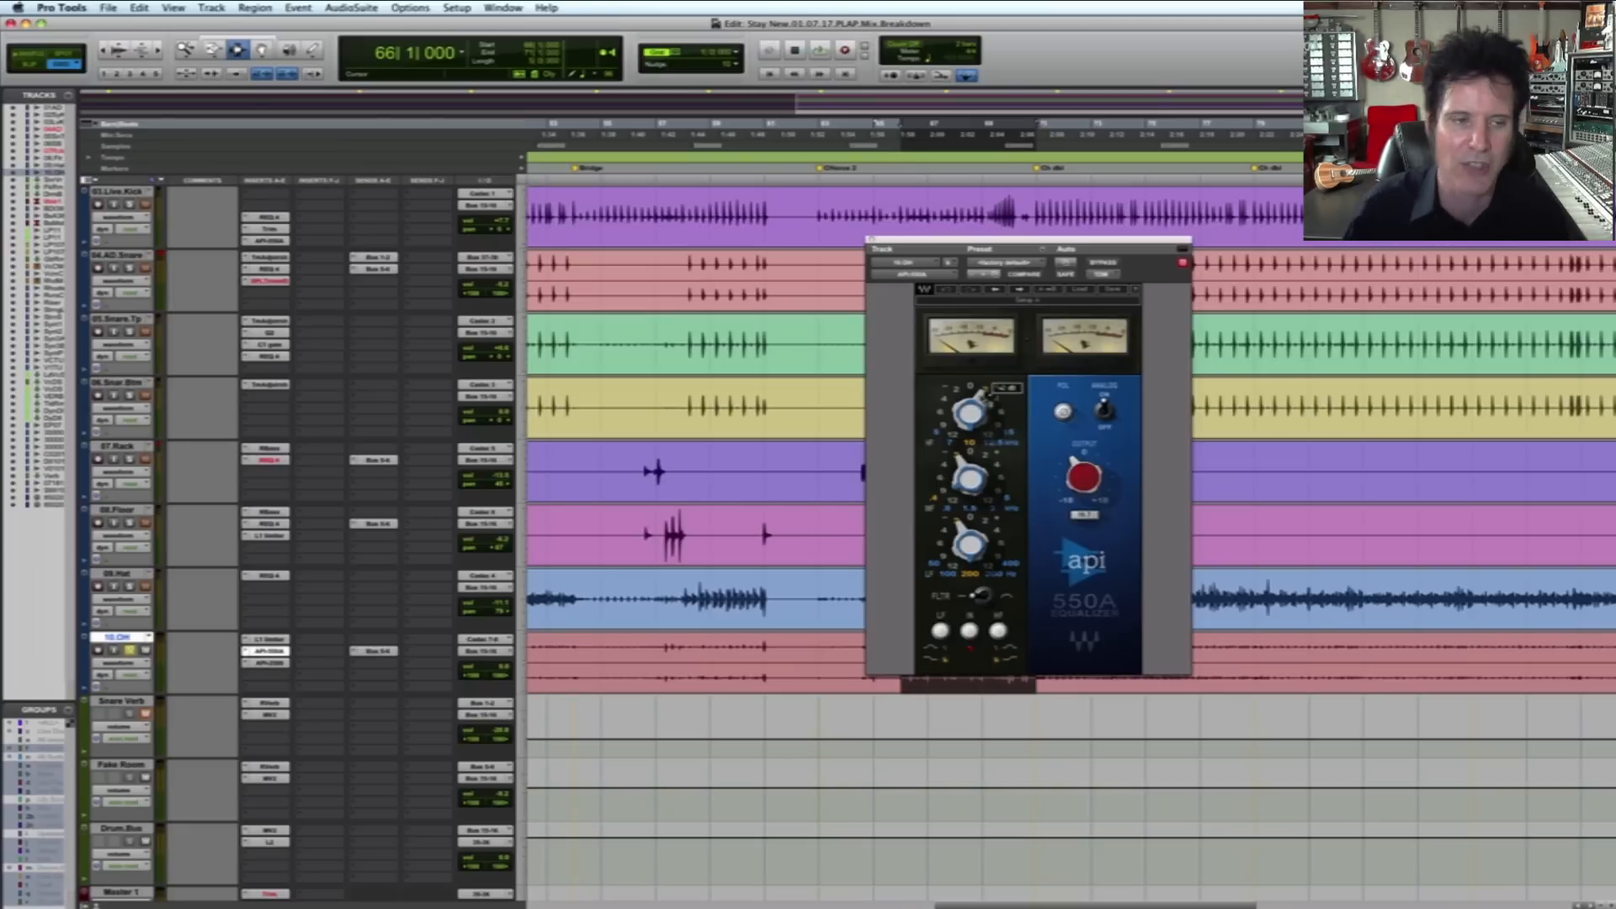
click(282, 664)
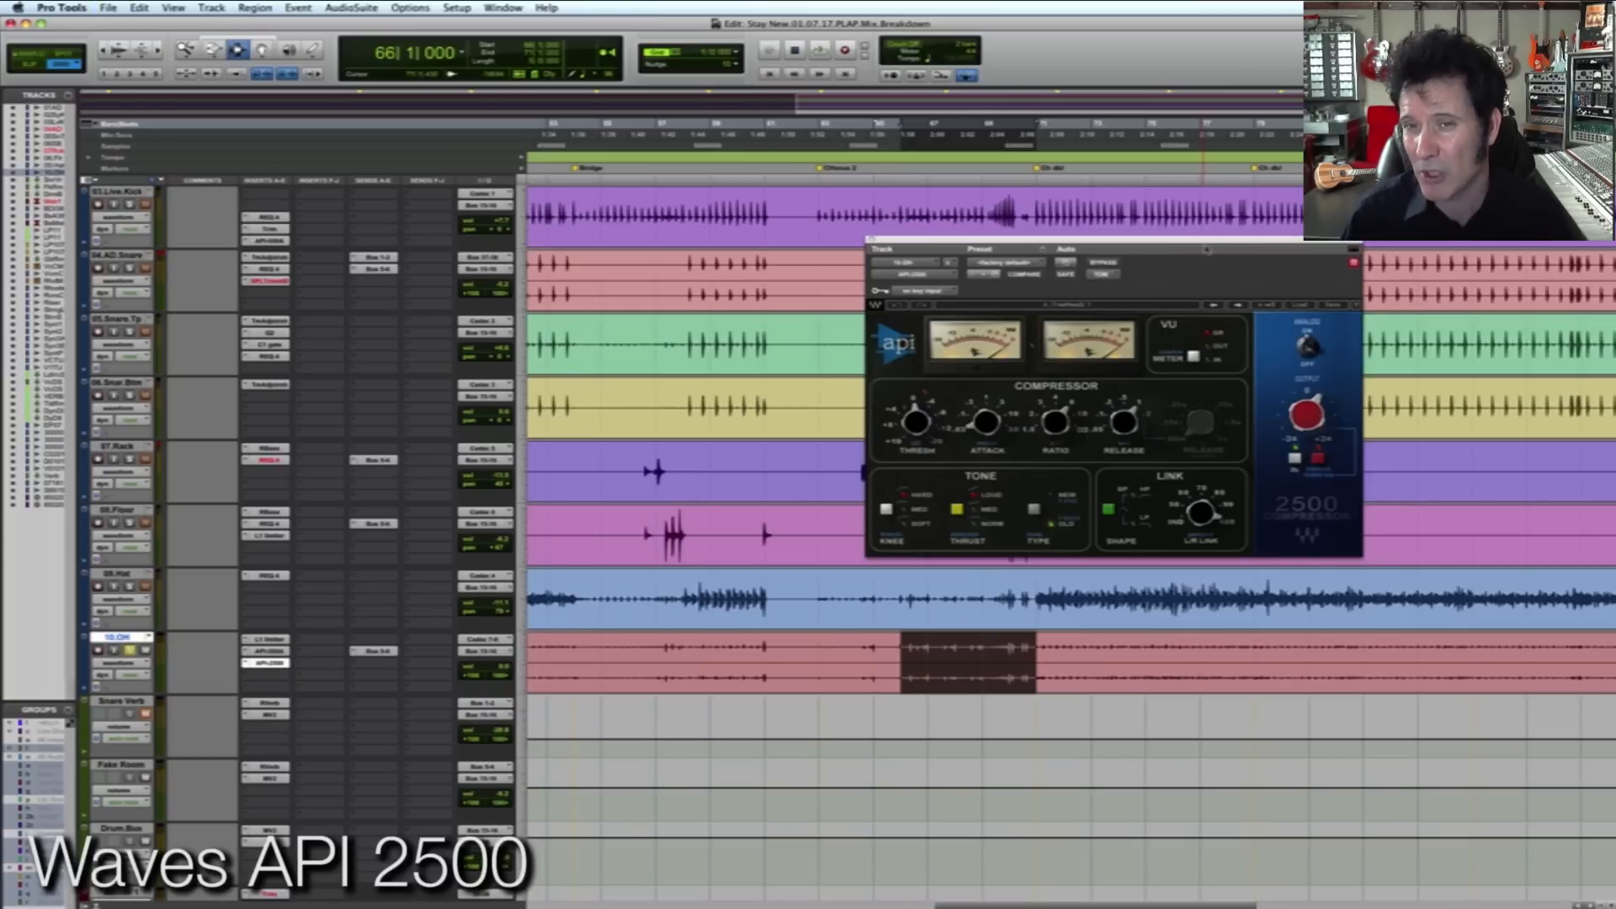
drag(1203, 242, 1198, 223)
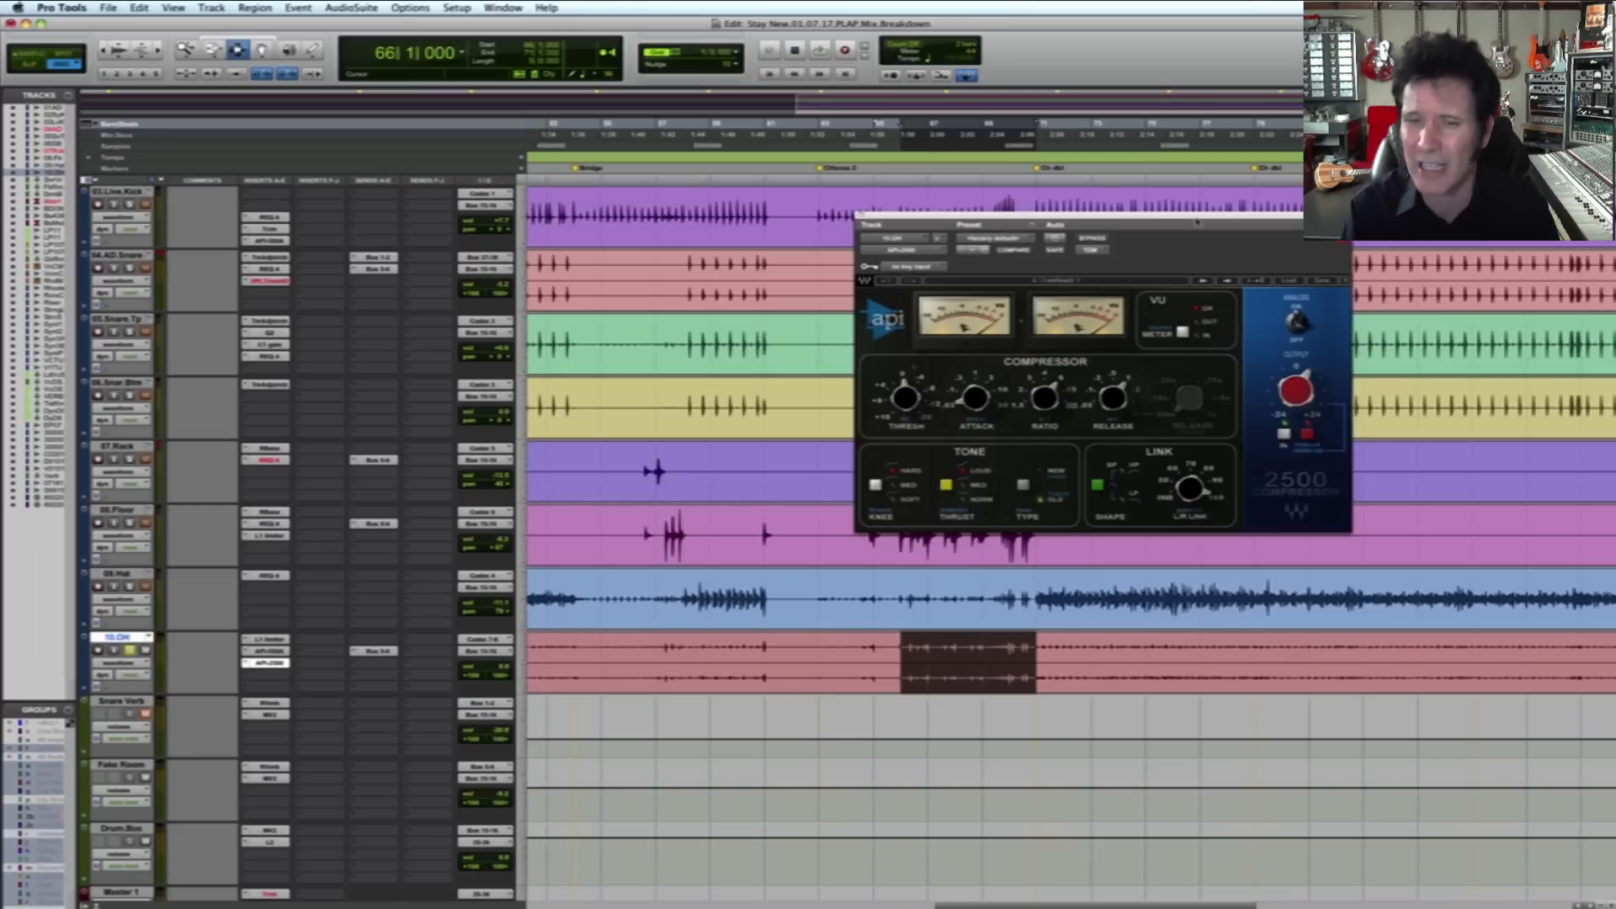
Step: Save the session and play the selected overheads while bypassing and re-enabling the API-2500
key(super+s)
key(space)
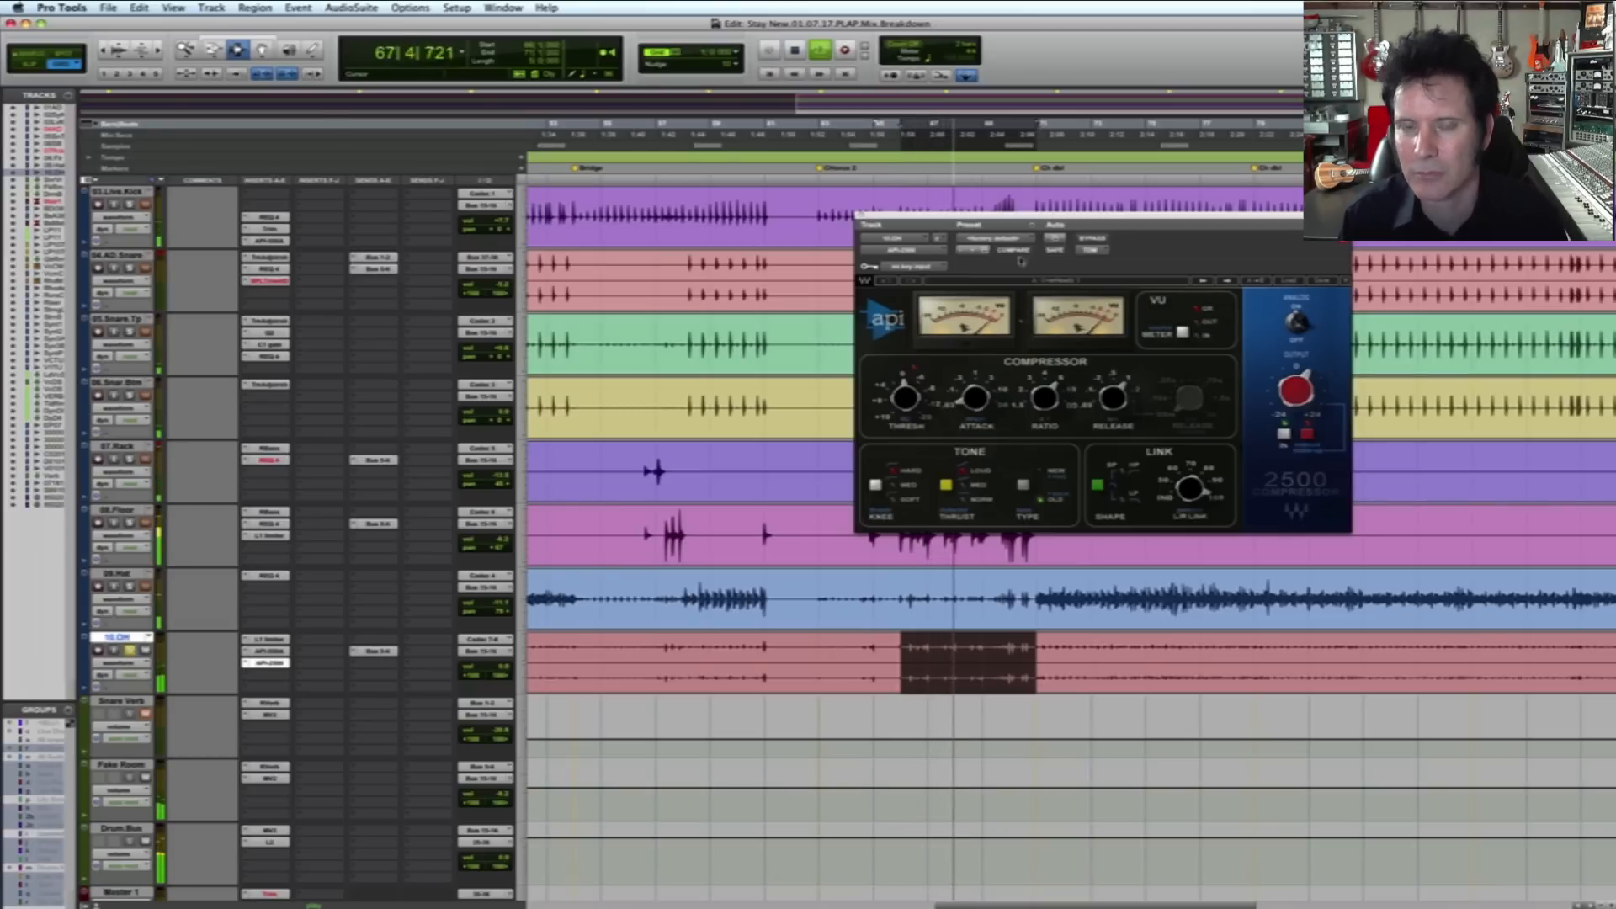
click(1092, 238)
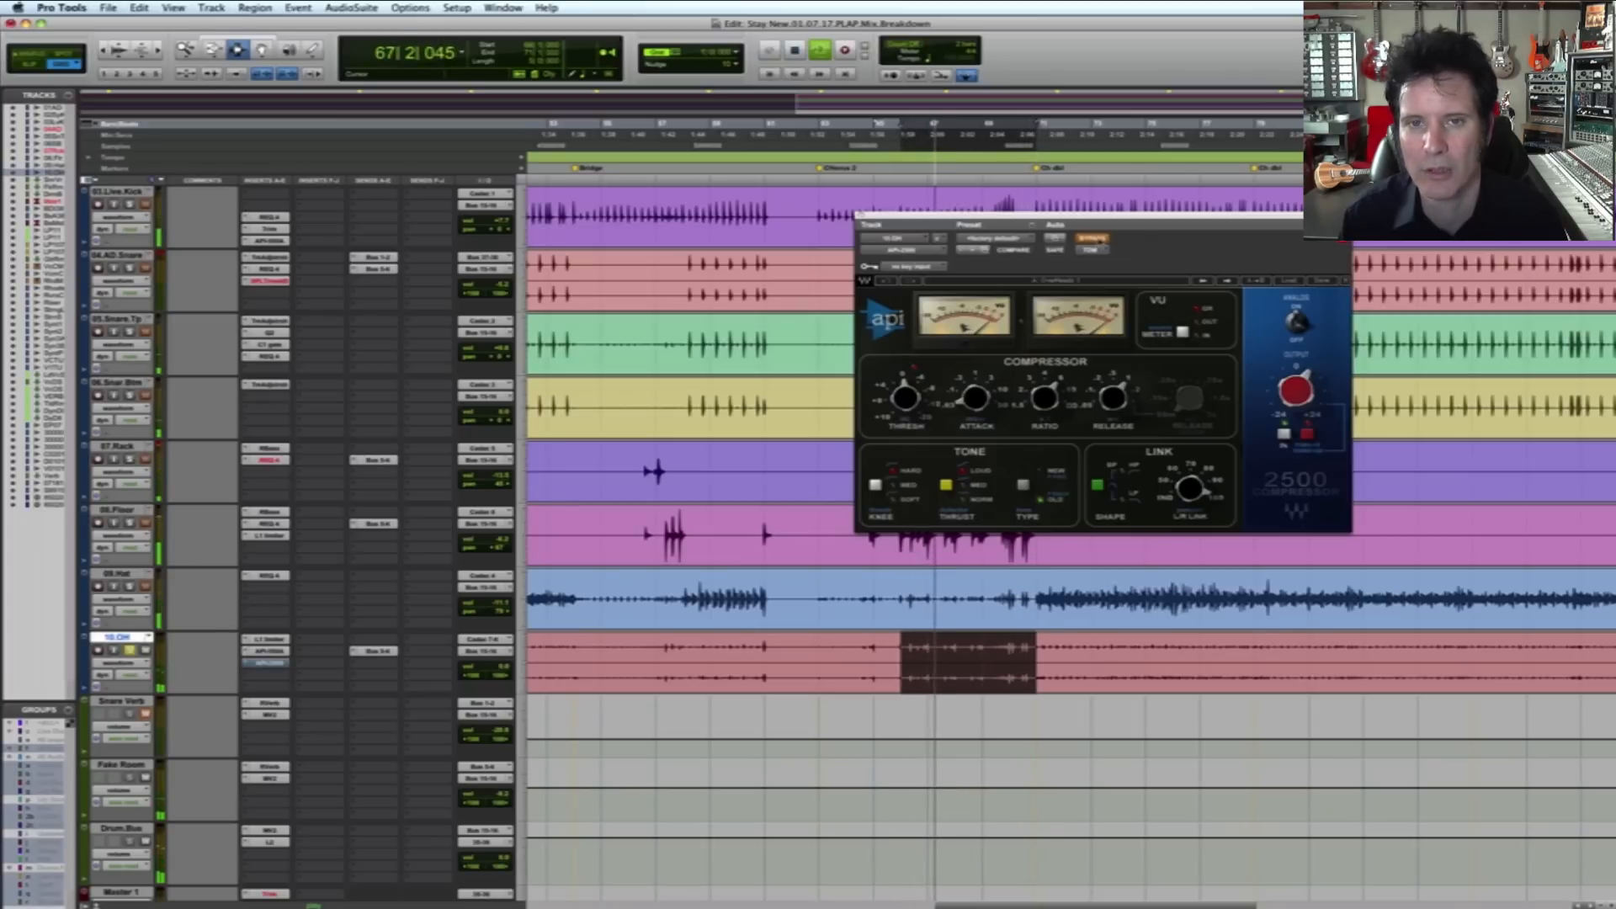
click(1092, 239)
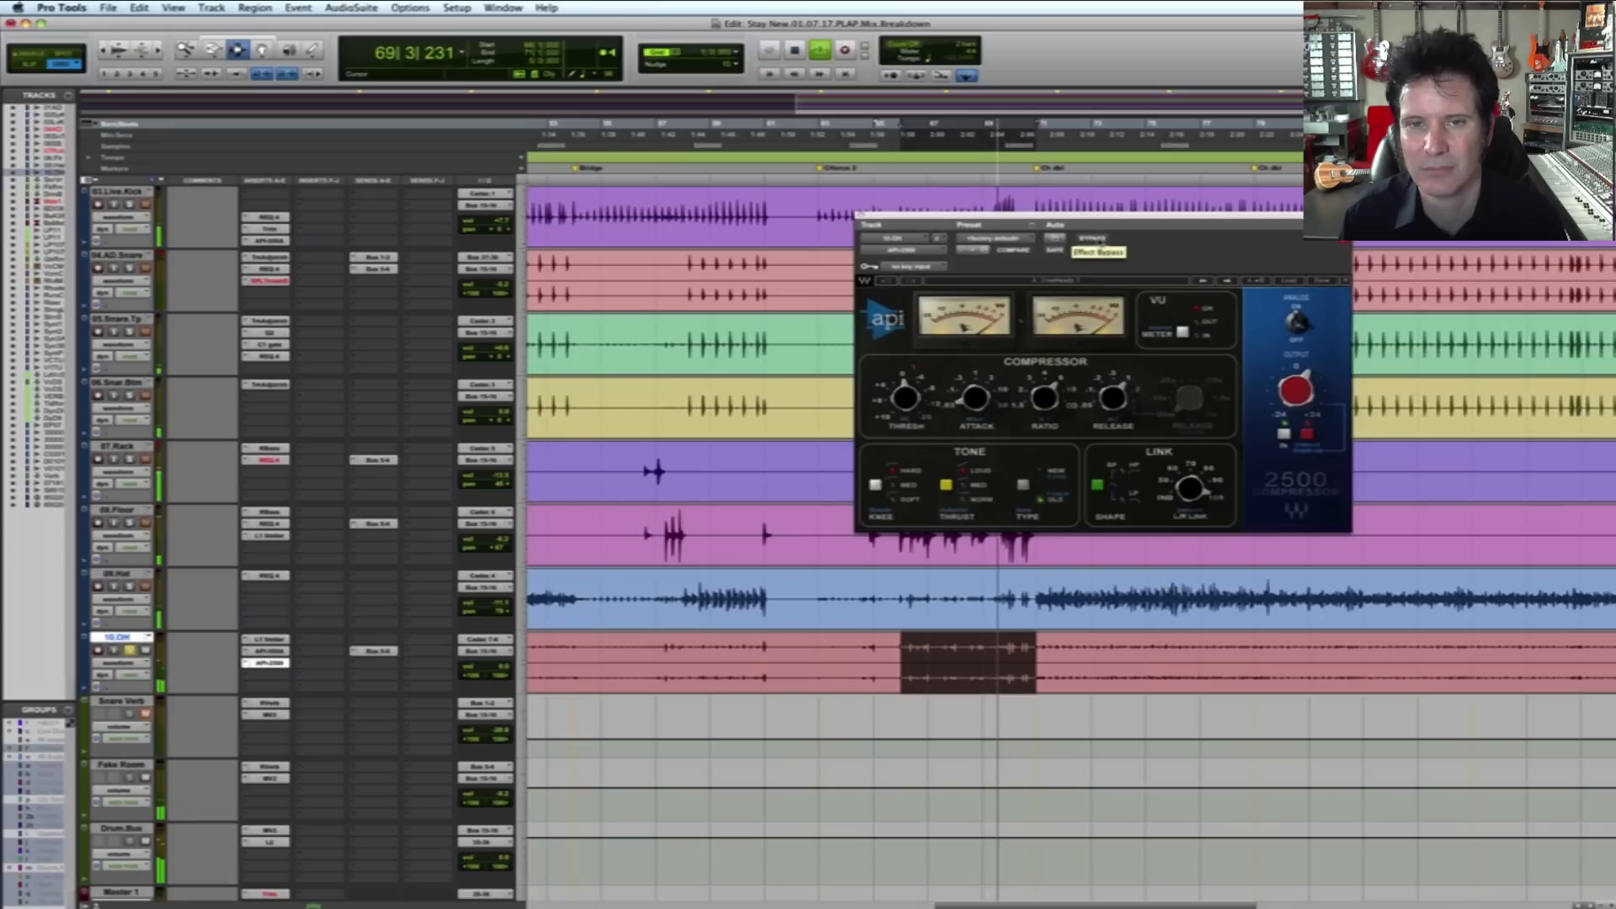
Step: Select bars 69 to 71 of 10.OH, play them with the API-2500 active, bypassed and active again, and stop
drag(983, 652, 1035, 652)
key(space)
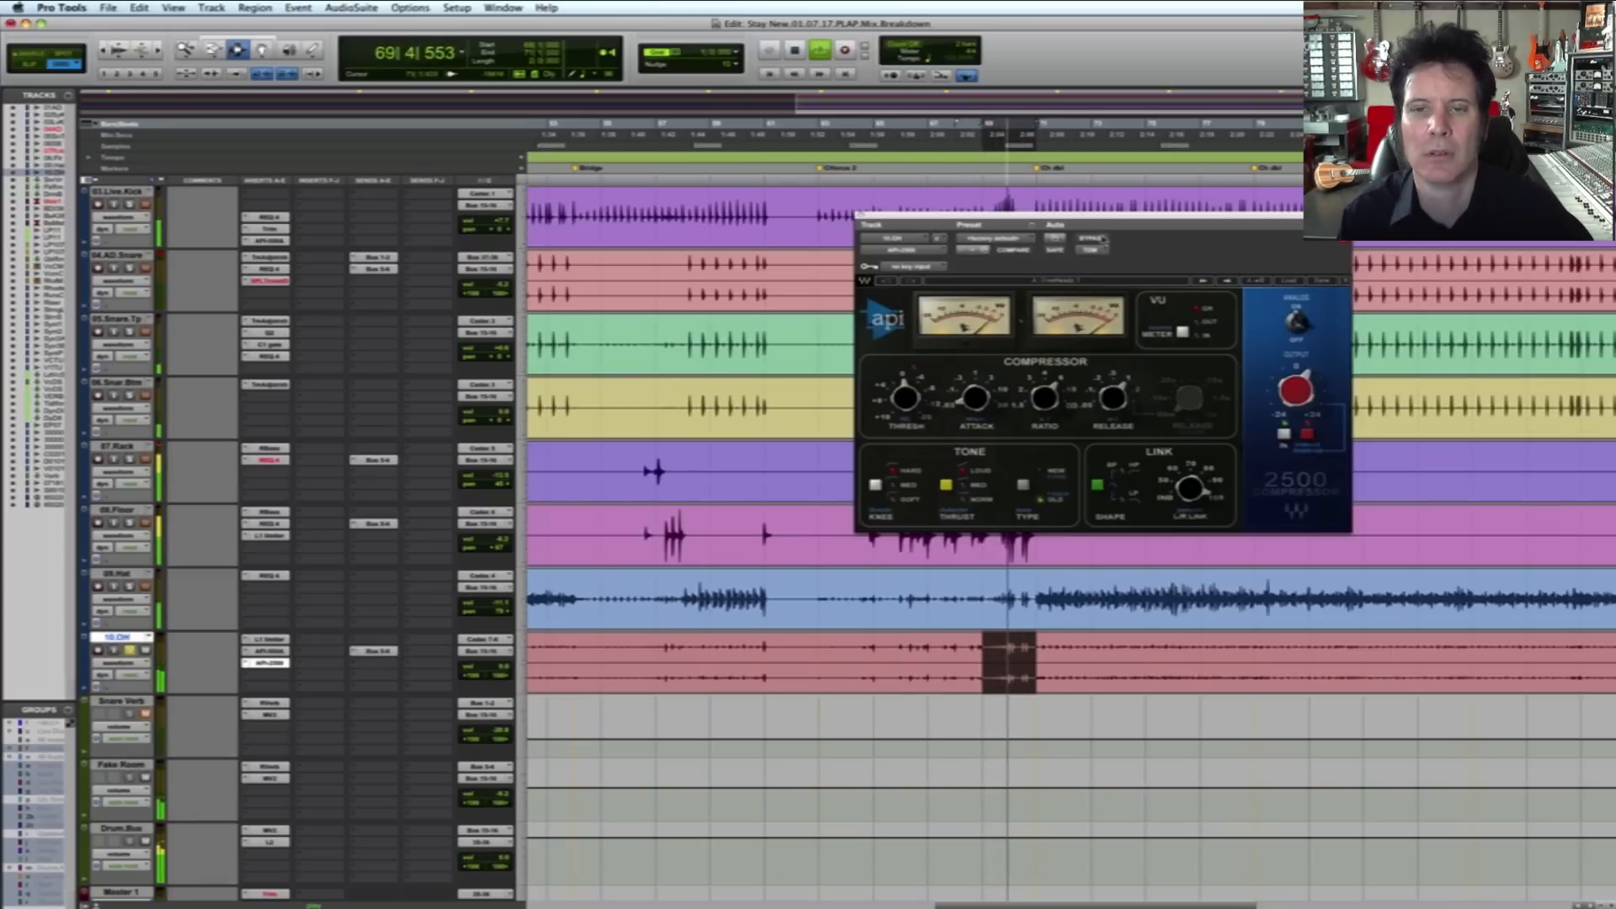
click(1101, 239)
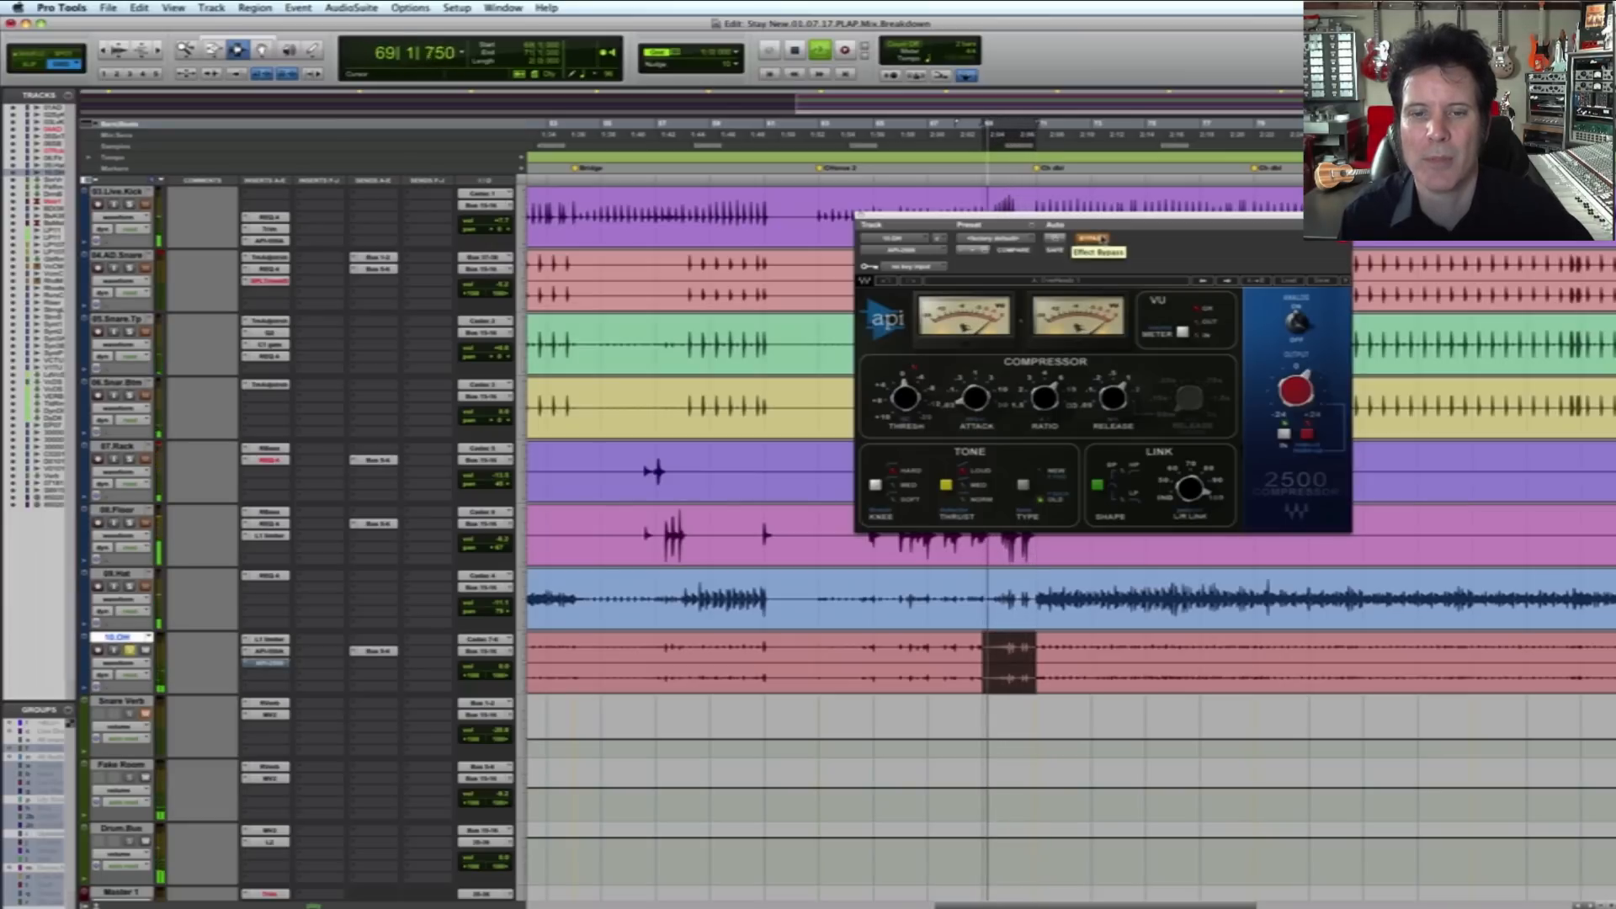
click(1102, 239)
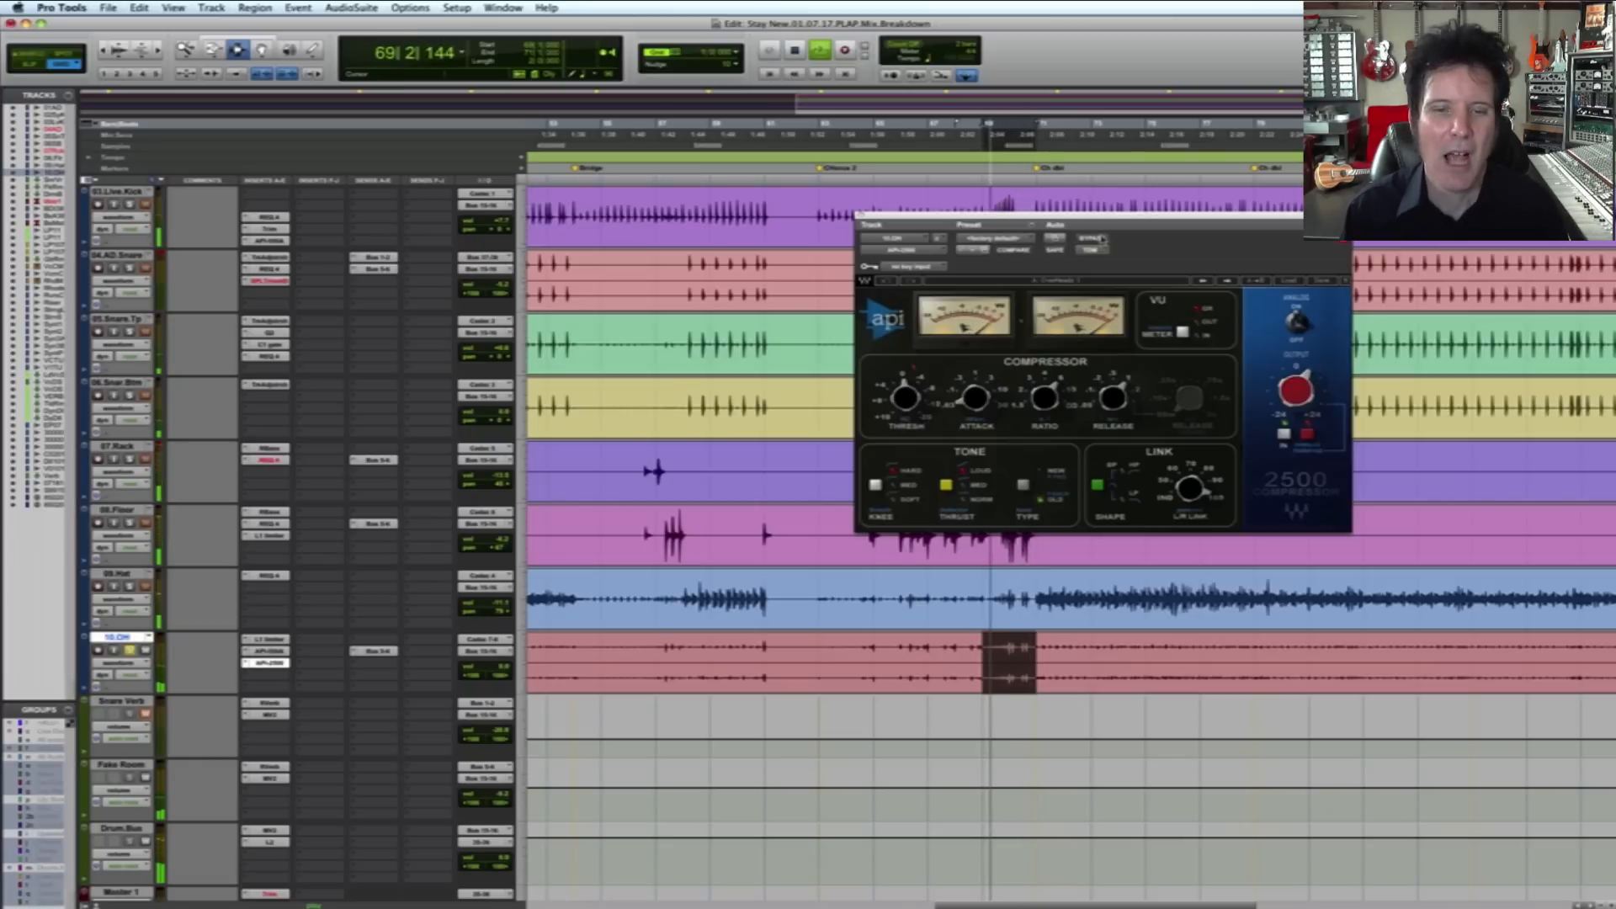
key(space)
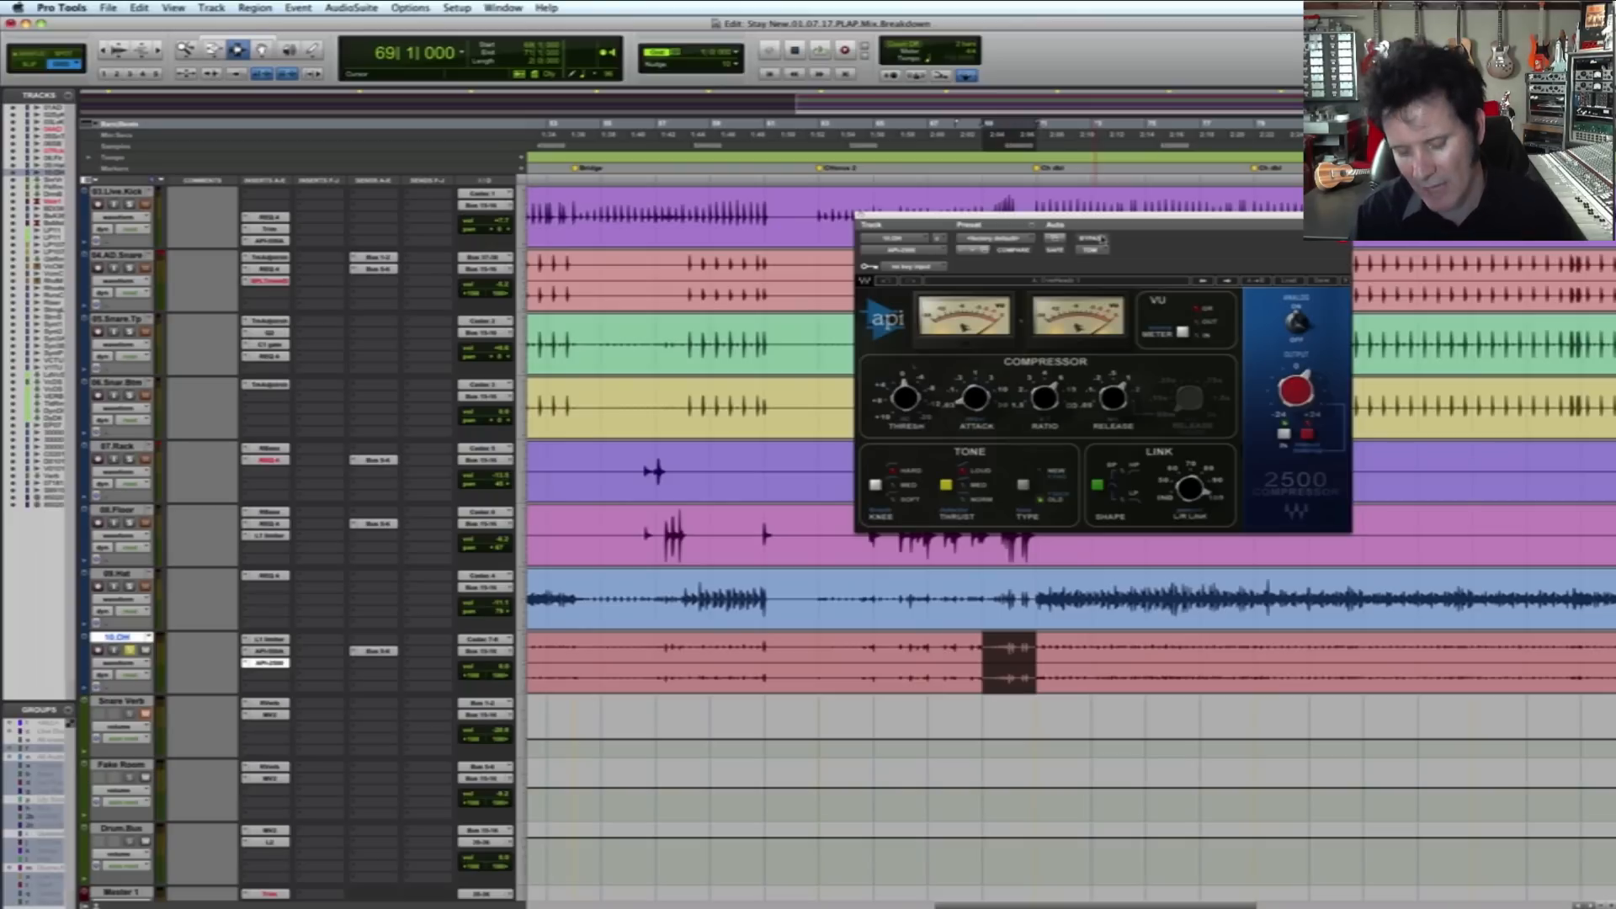
Step: Replay the overheads, shorten the selection to start at bar 70, compare that bar with the API-2500 bypassed and active twice, and stop
key(space)
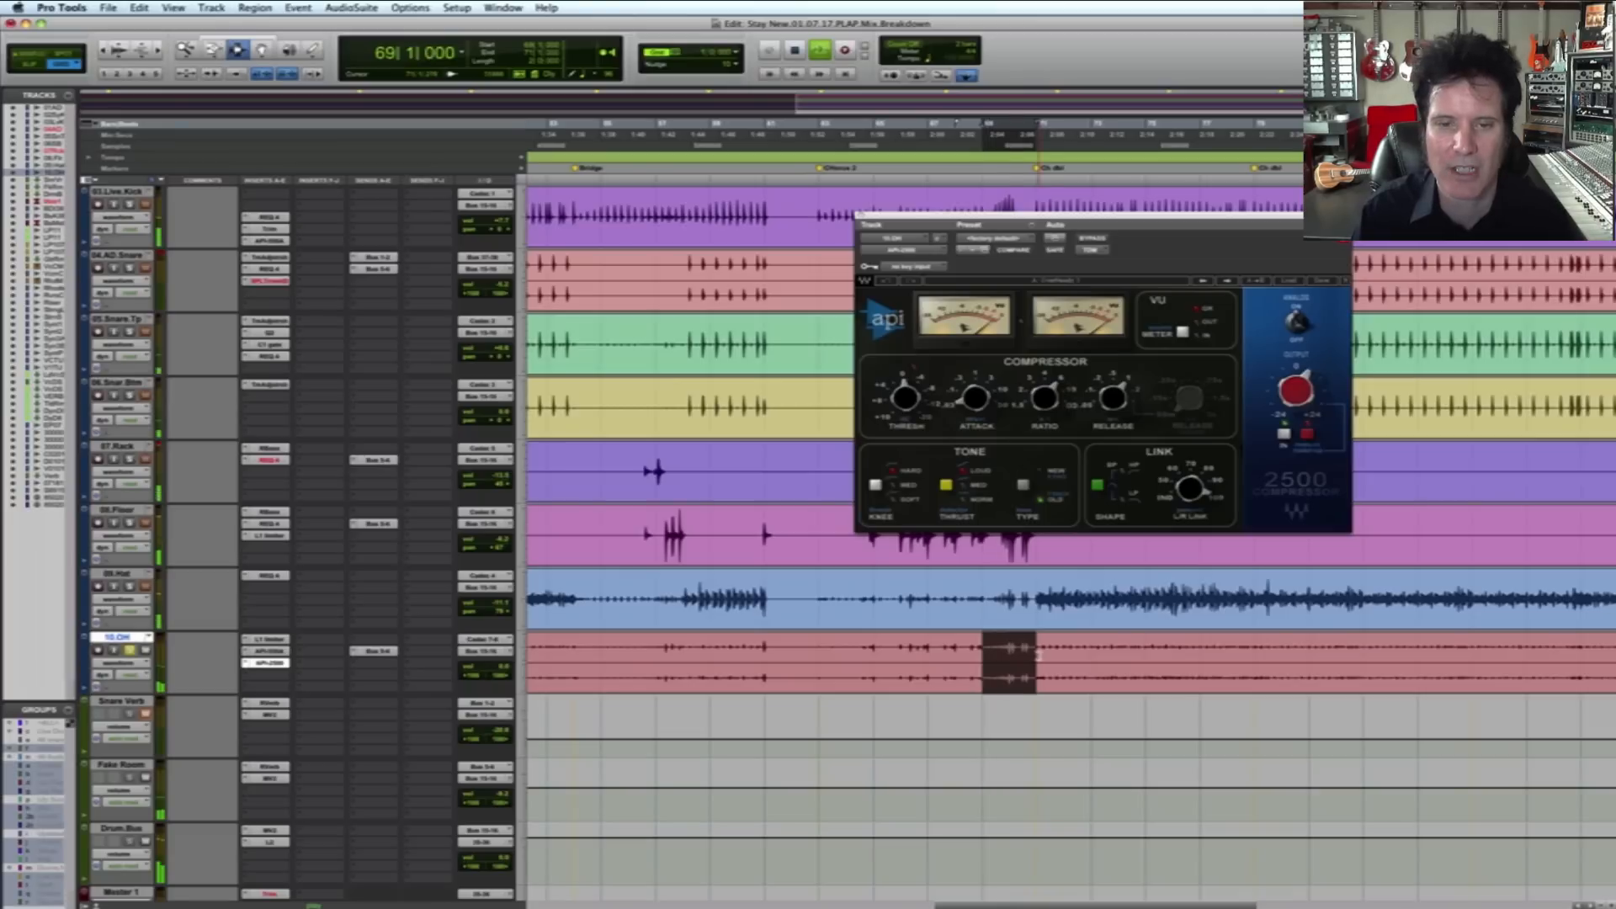
key(Down)
key(space)
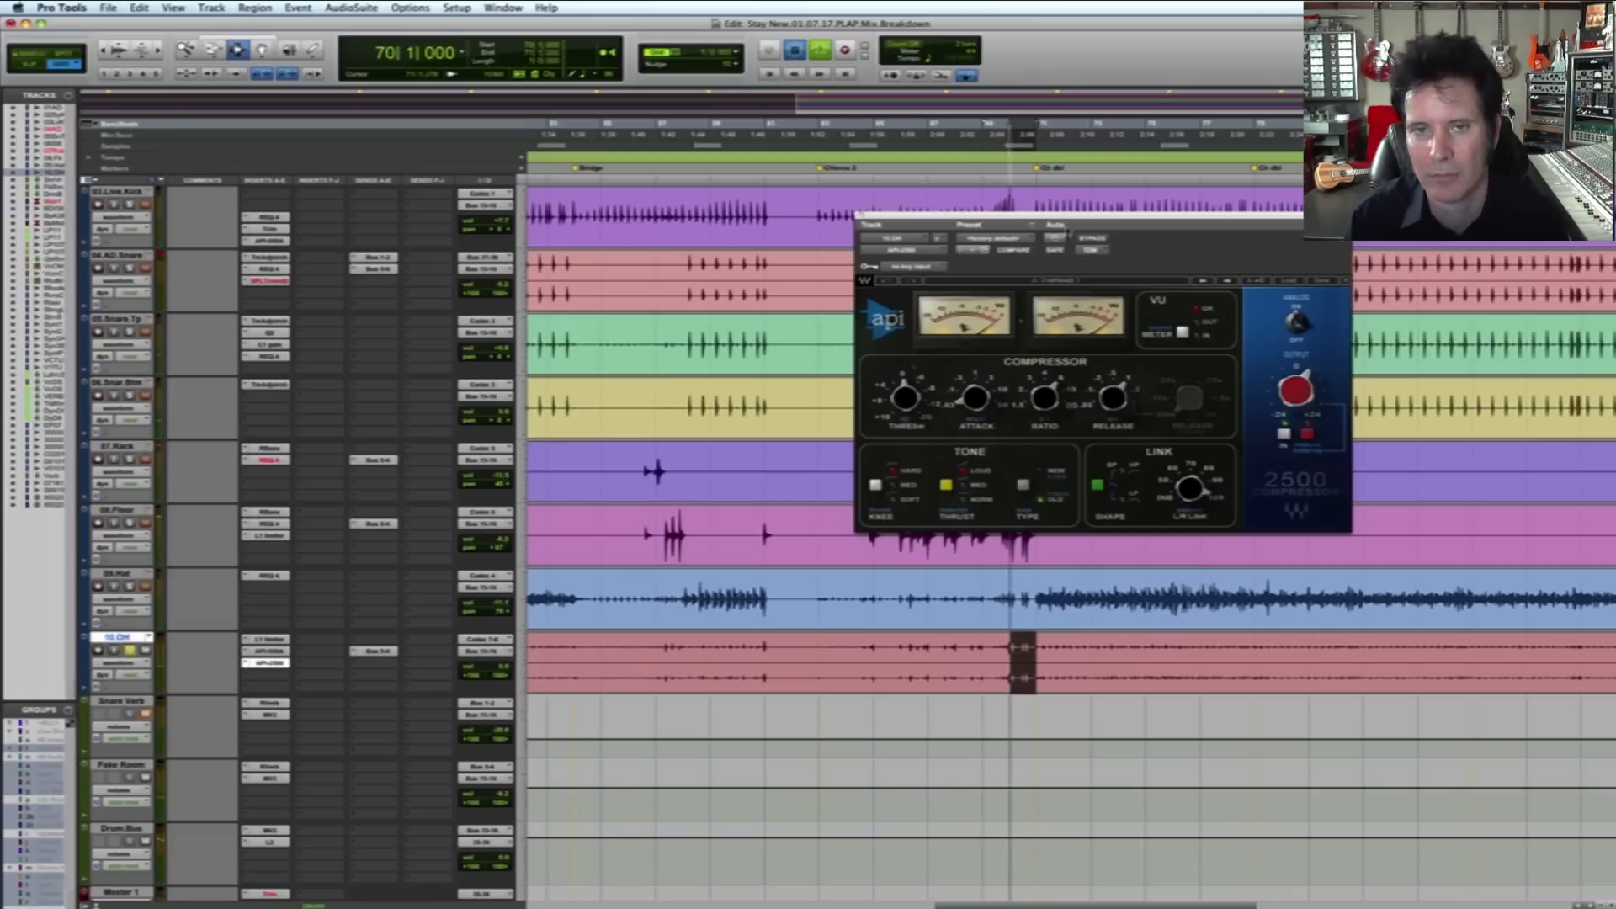
click(1093, 239)
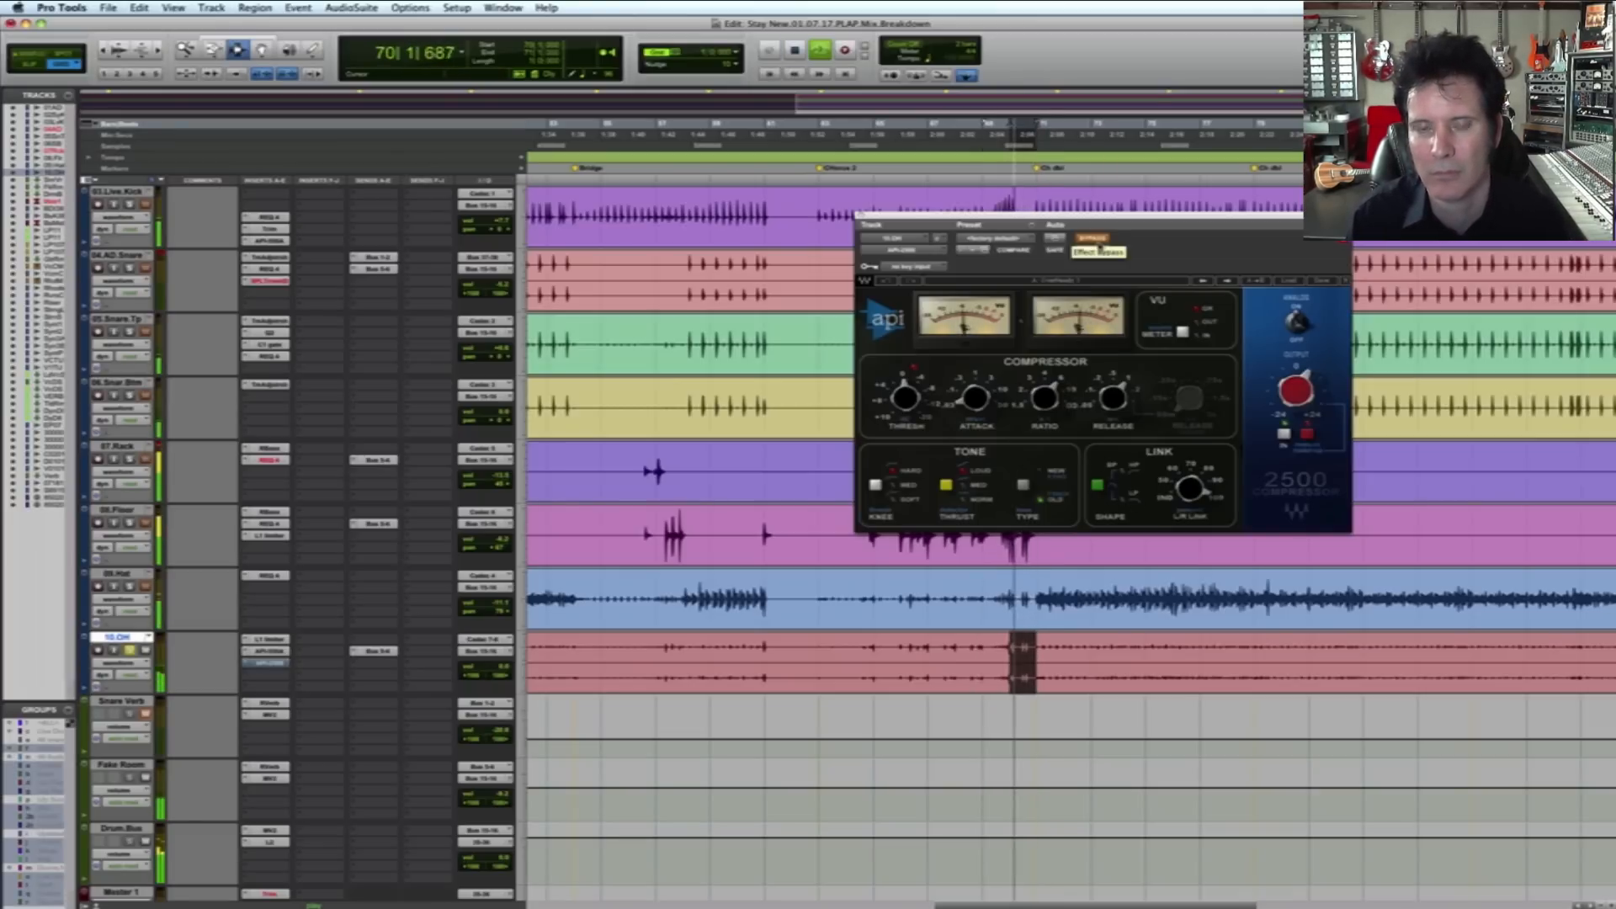
click(1094, 241)
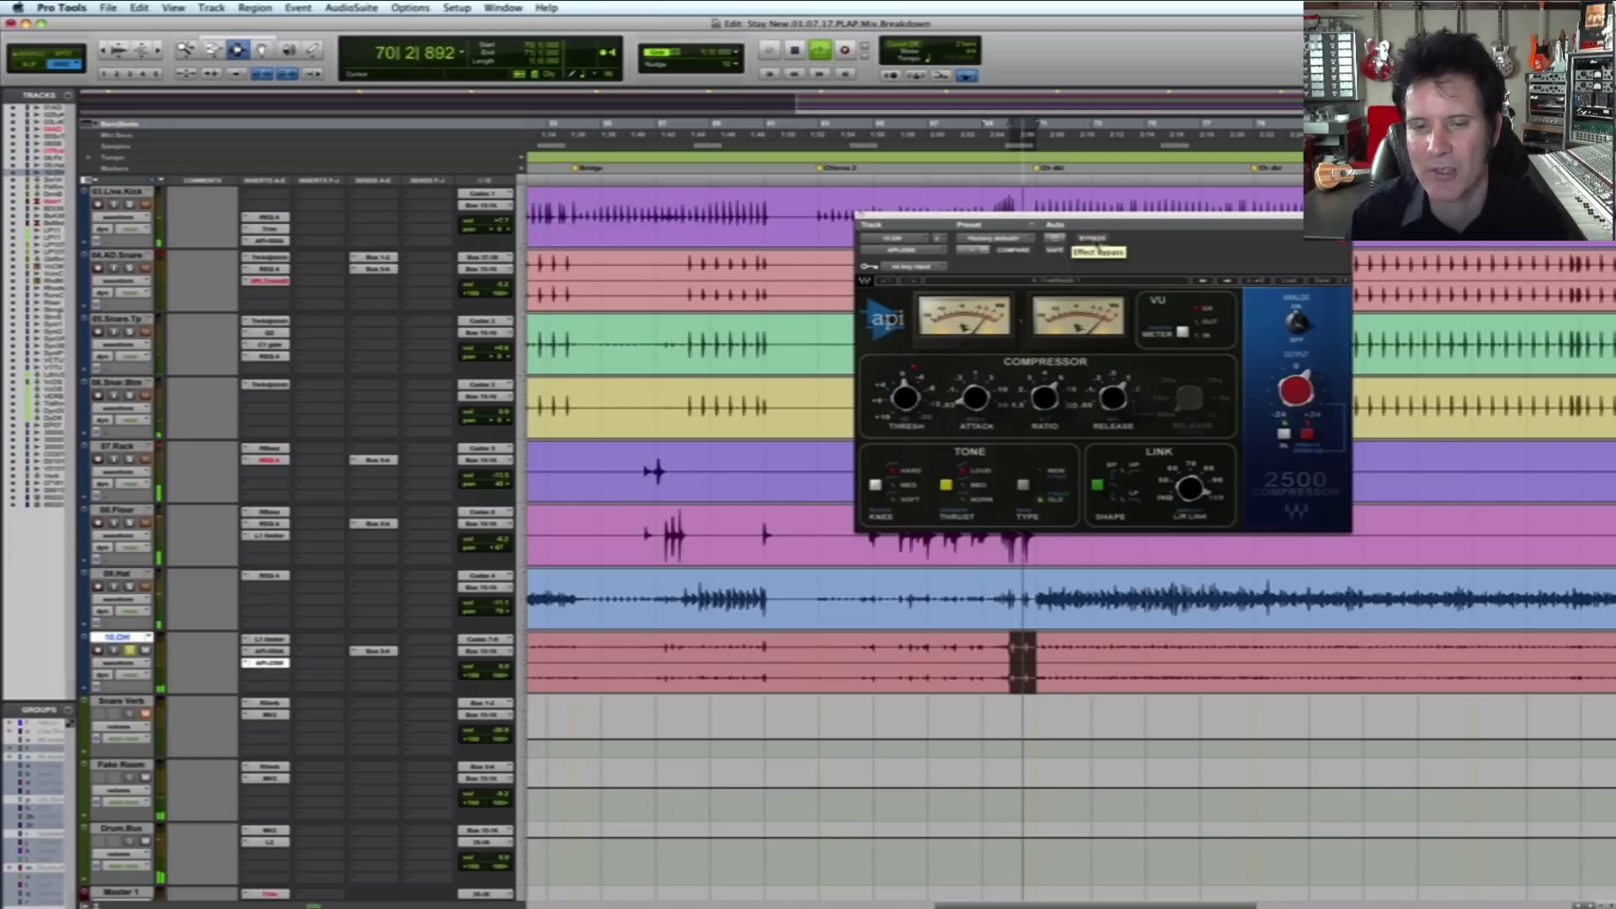
click(1094, 241)
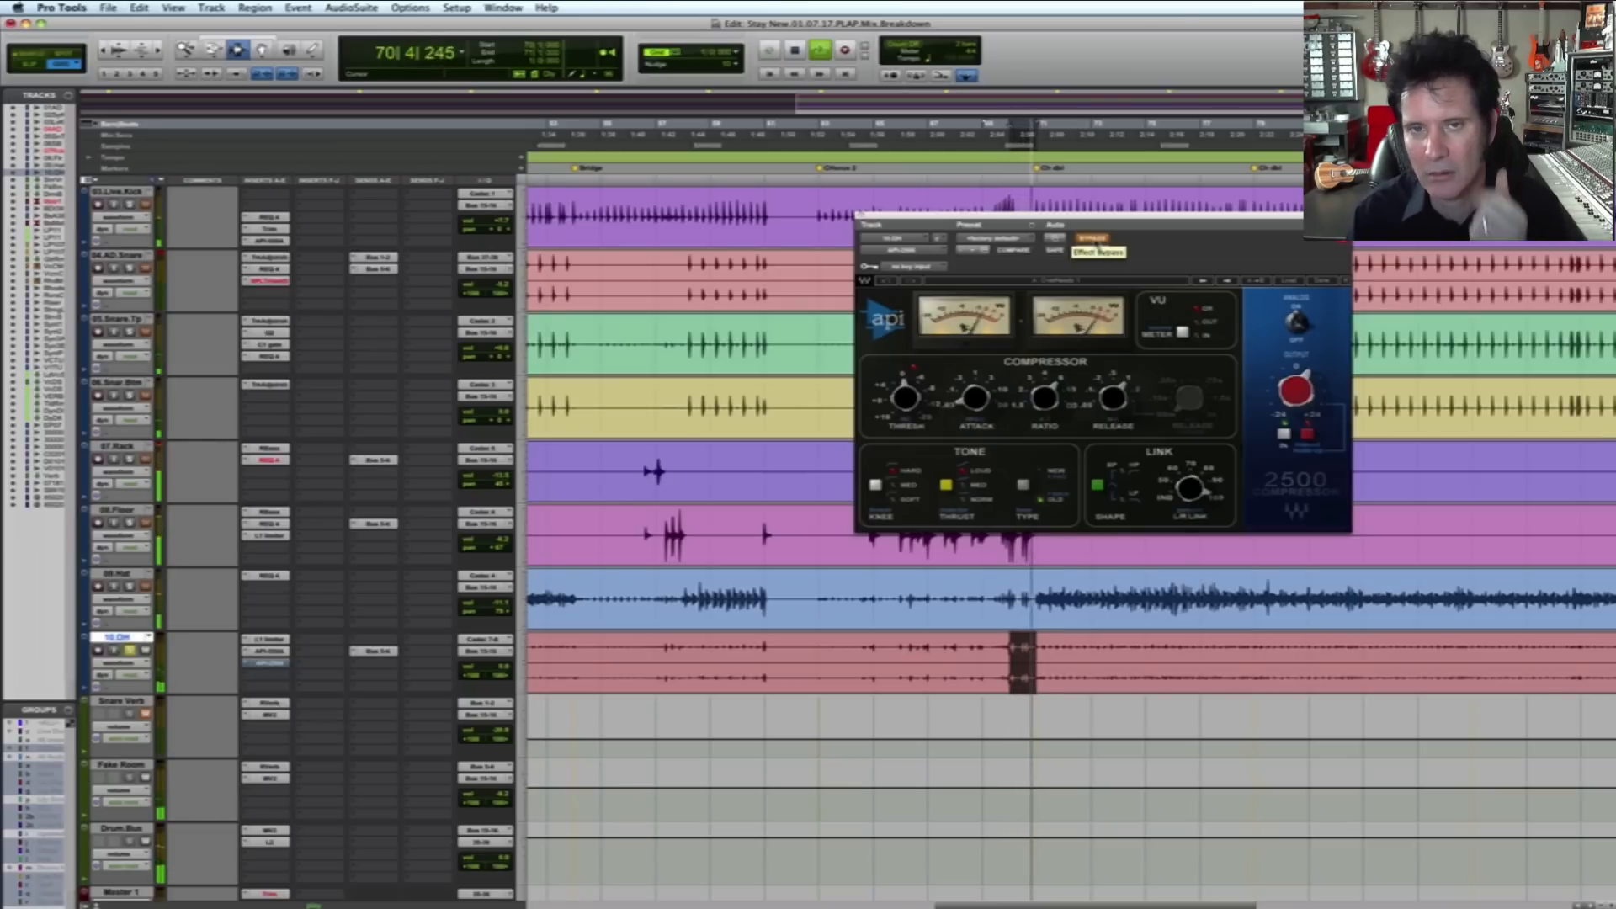
click(1094, 240)
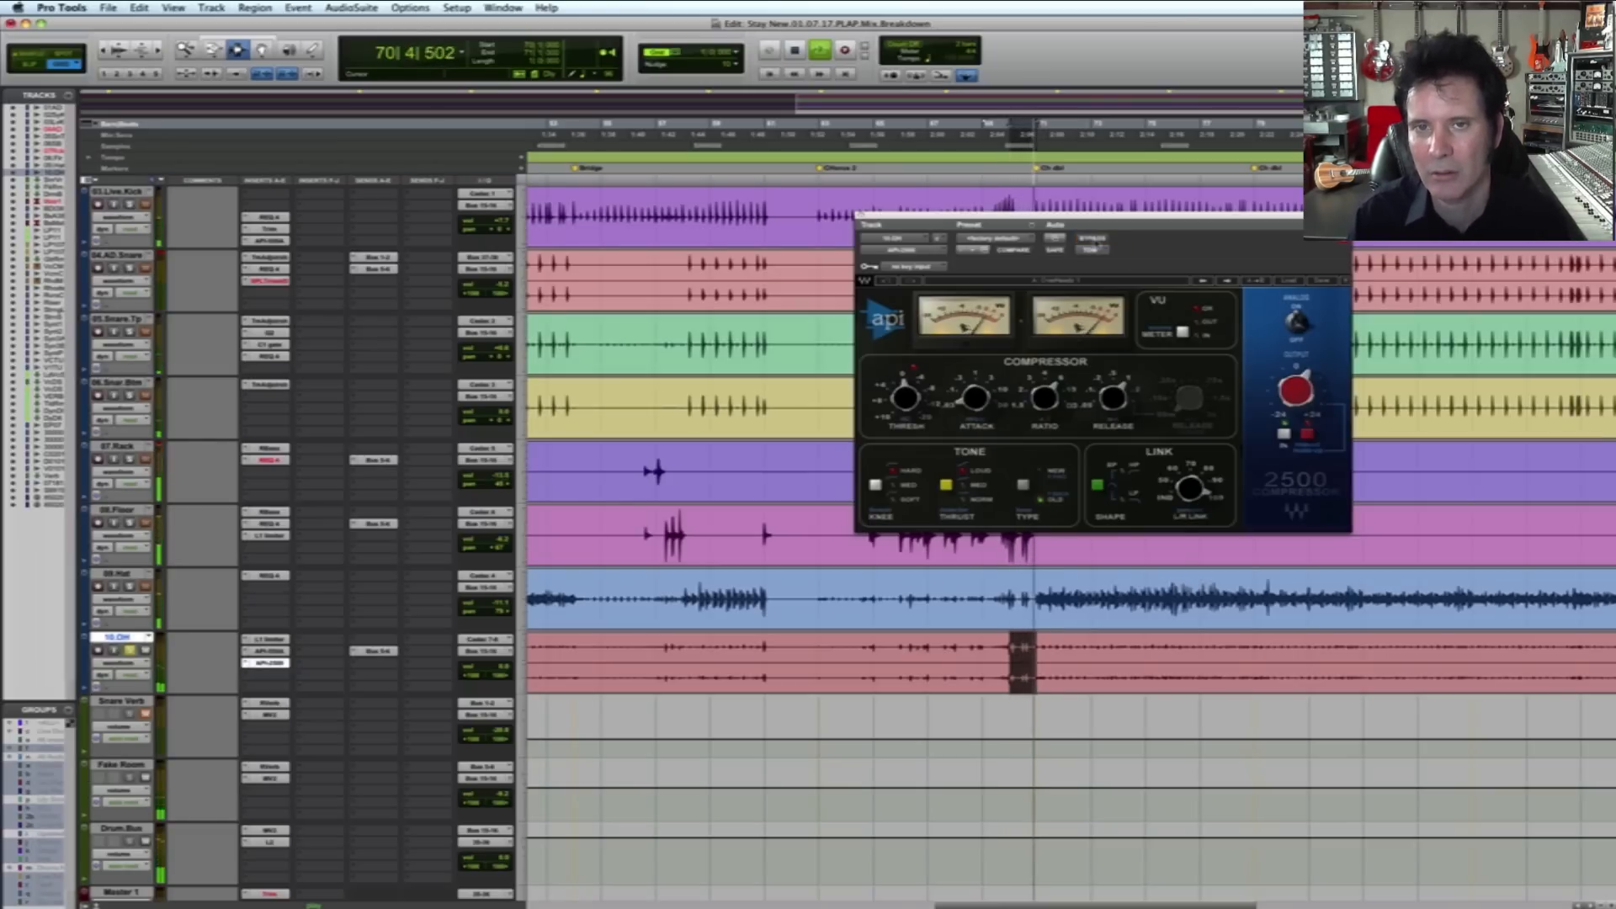
key(space)
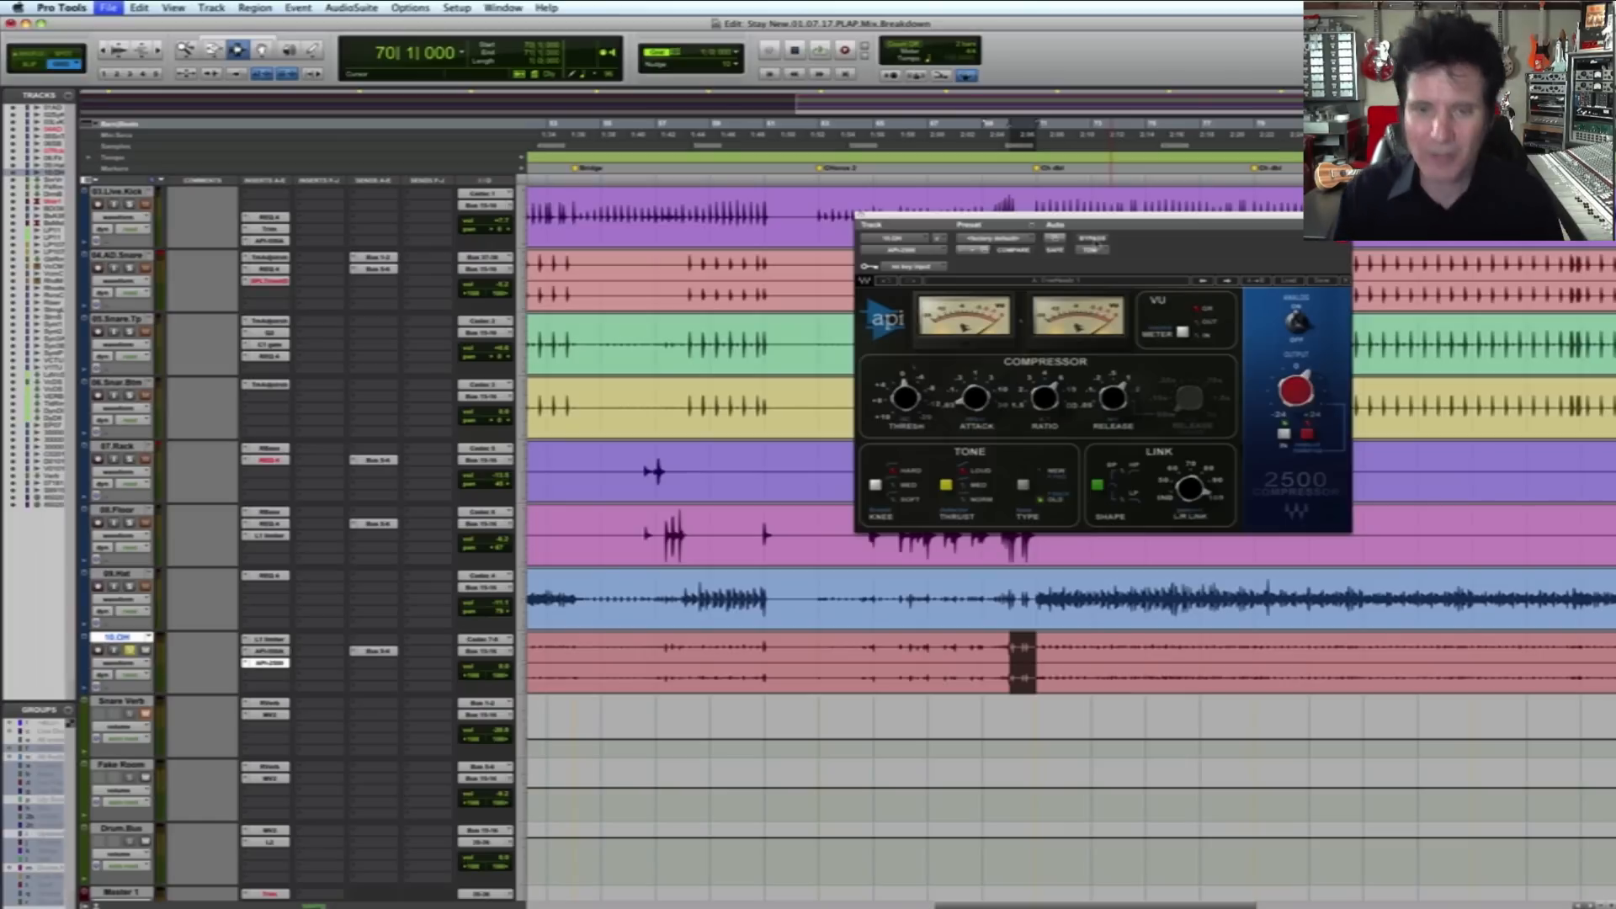
Step: Play bar 70 of 10.OH, bypass and re-enable the API-2500, stop and close its plug-in window
key(space)
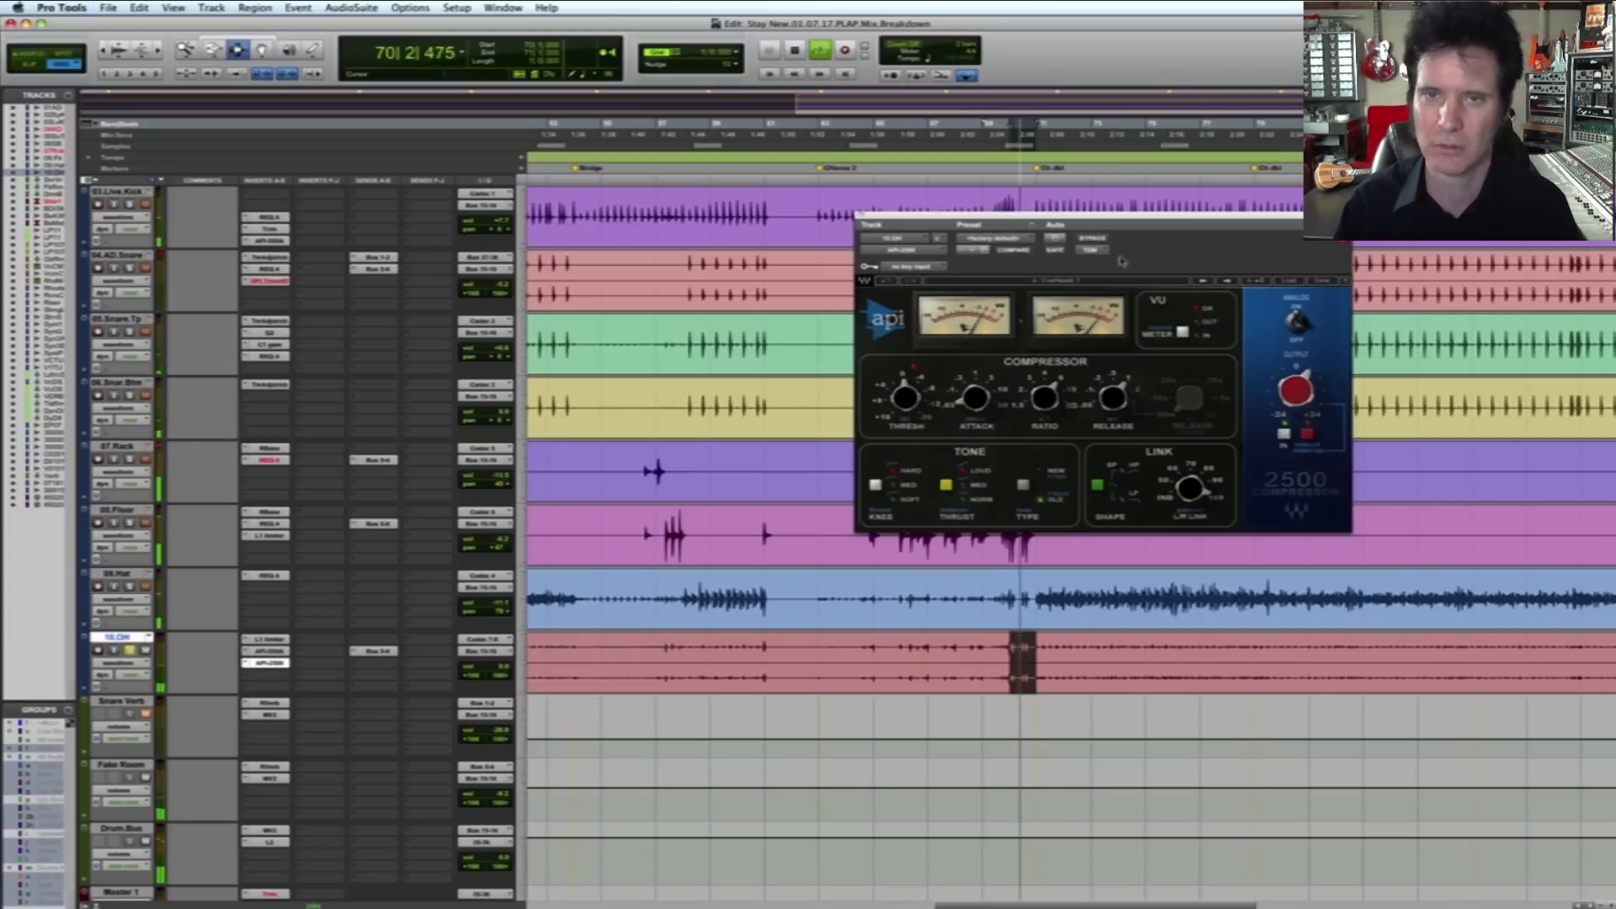
click(1092, 239)
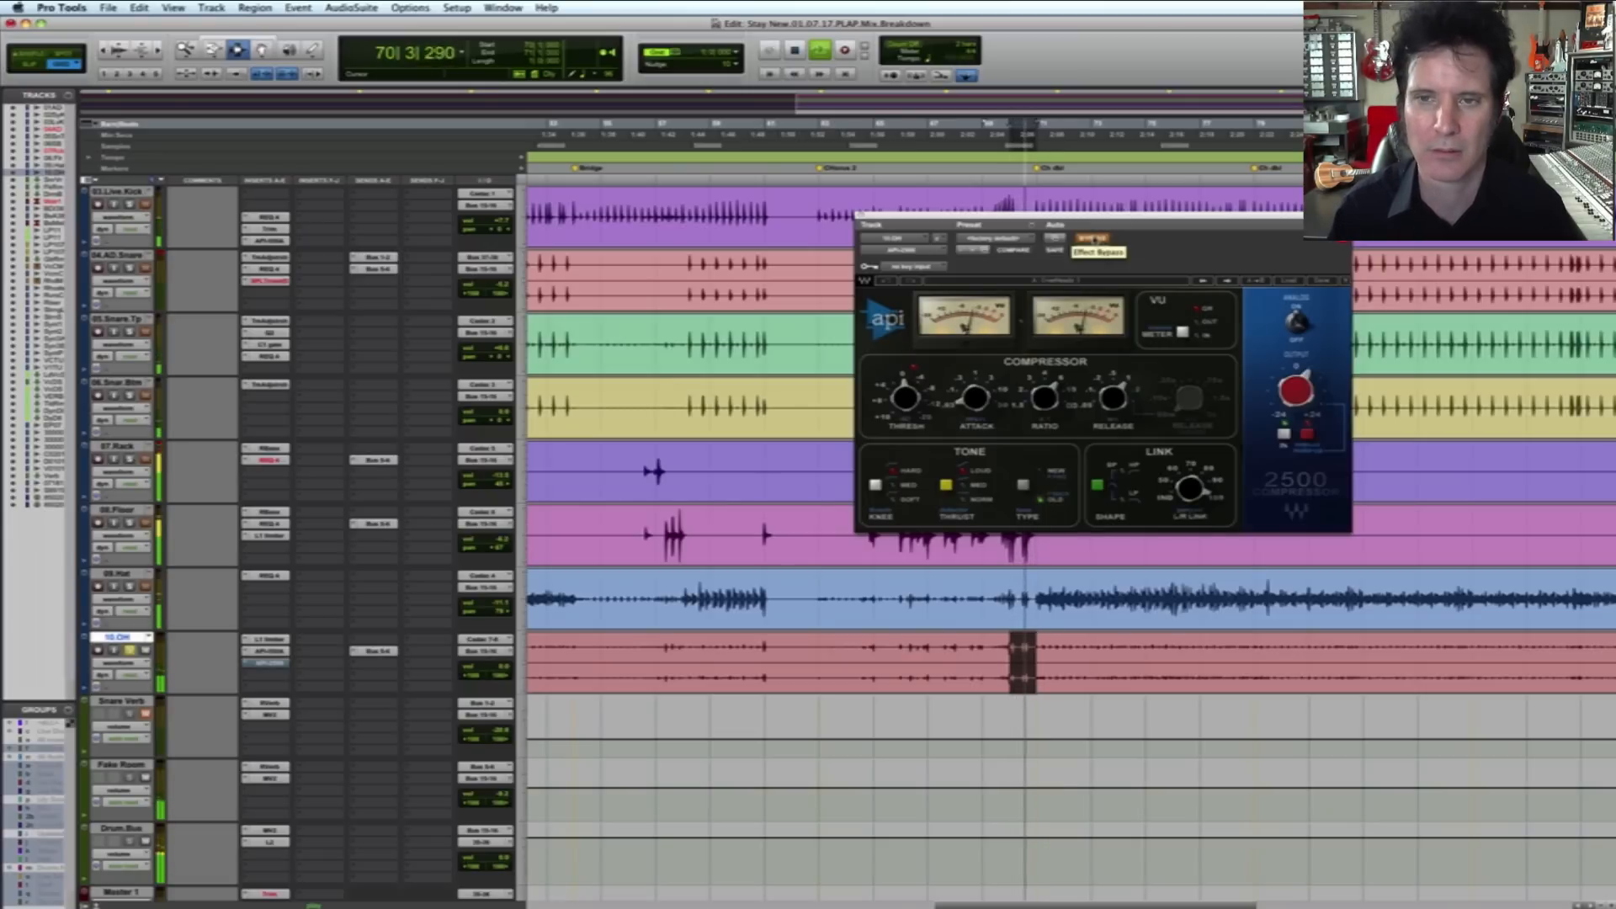
click(1092, 239)
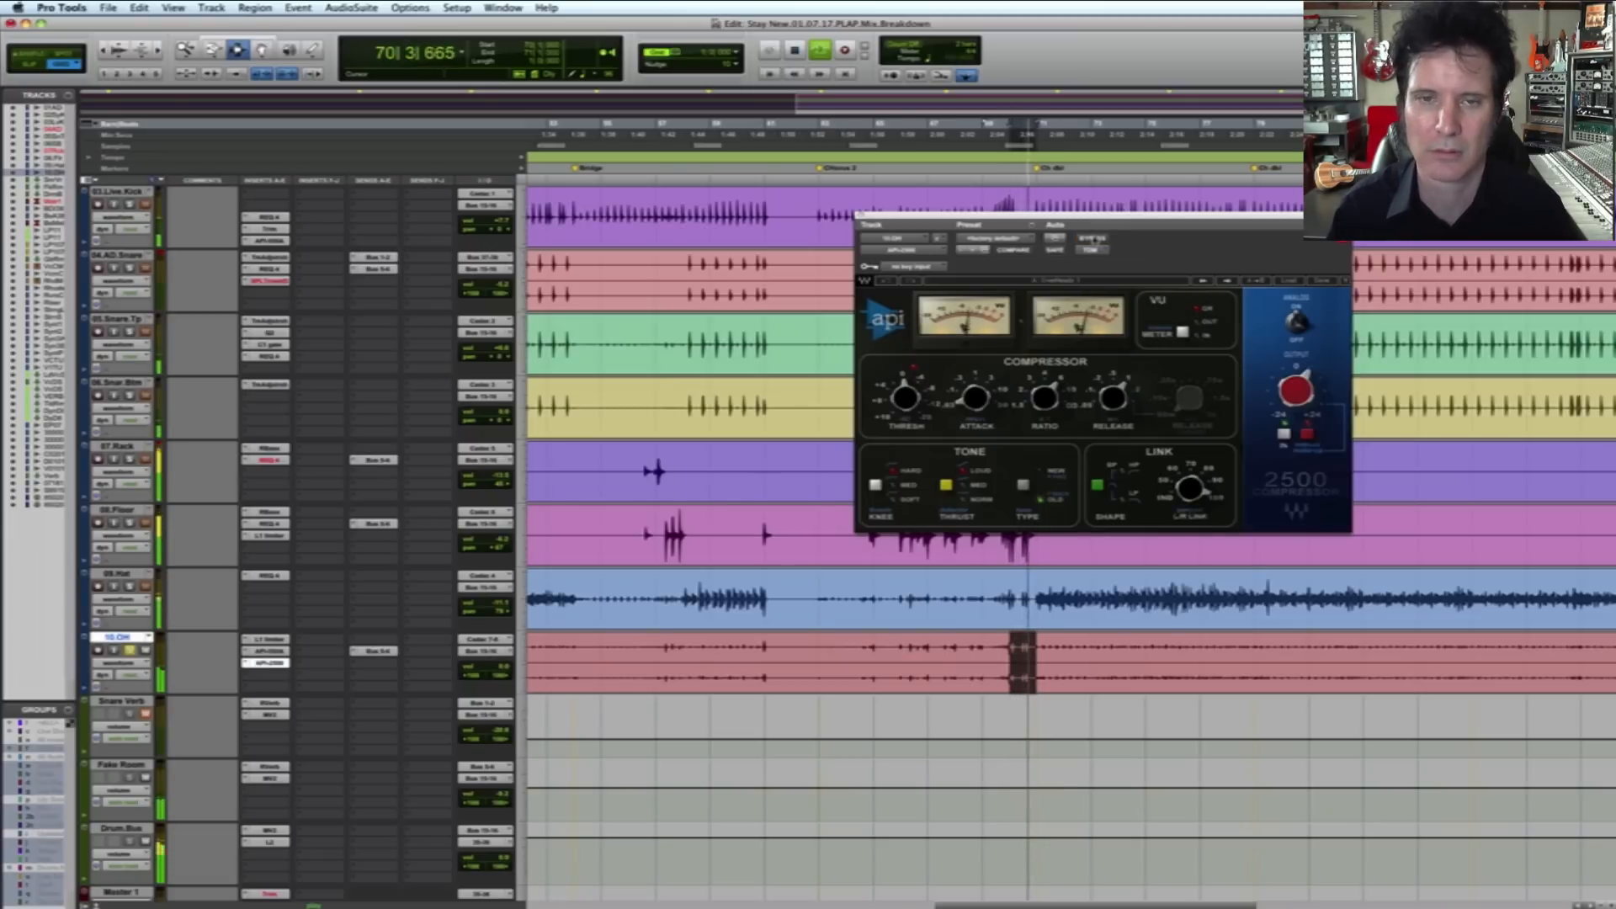
key(space)
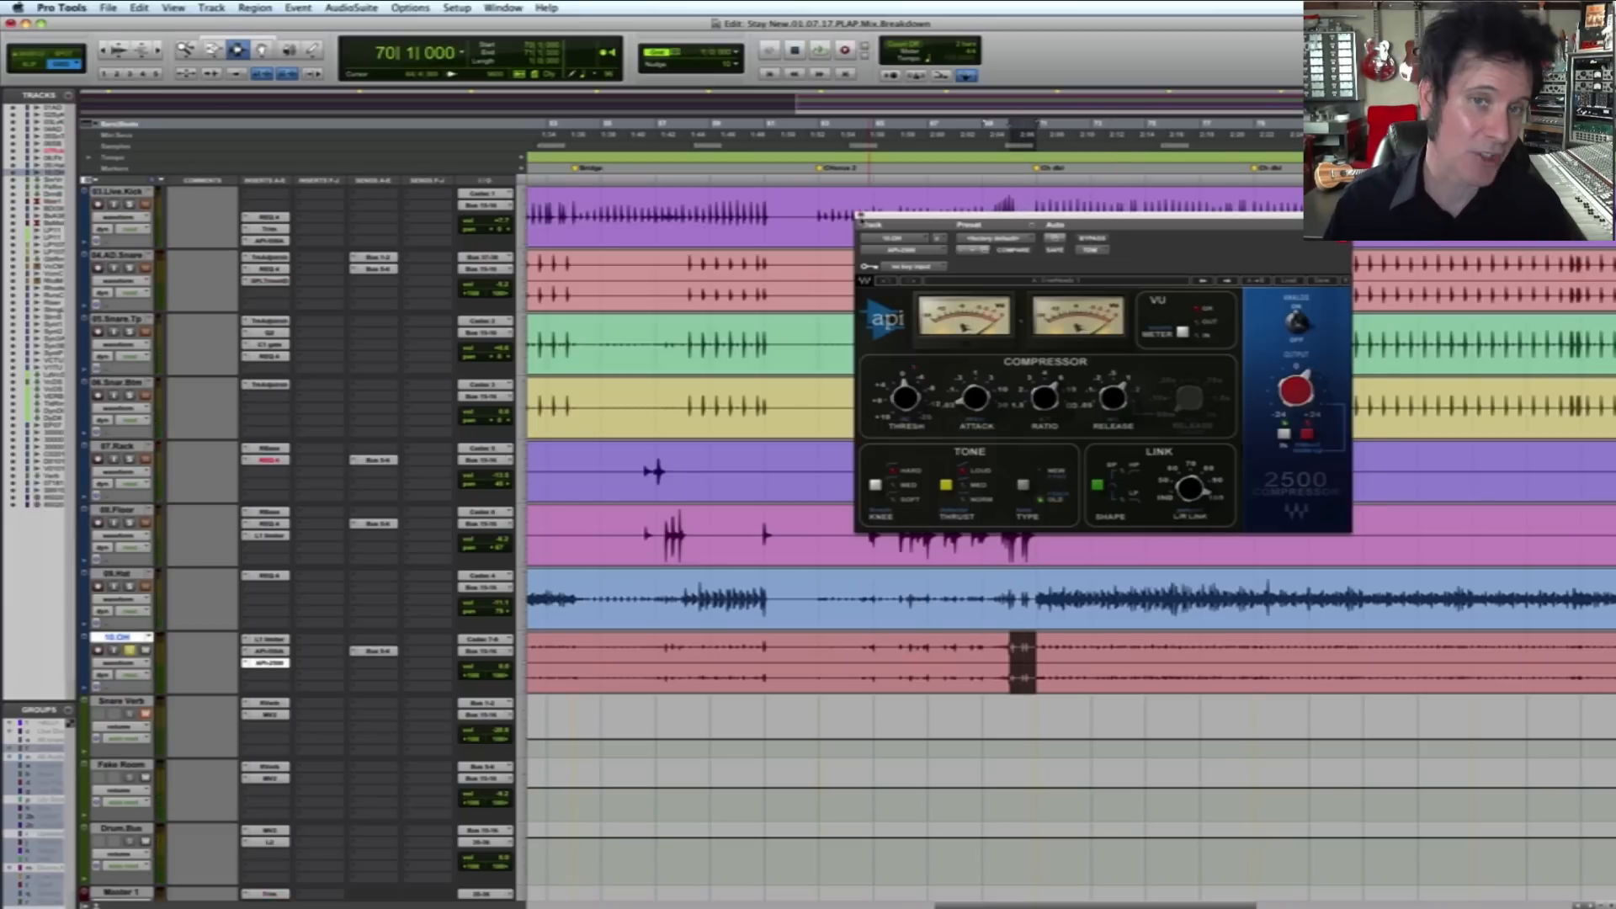
click(860, 216)
Step: Select bars 38 to 46 on 01.AD.Kick and play that section with the soloed kick, snare and overhead tracks
key(r)
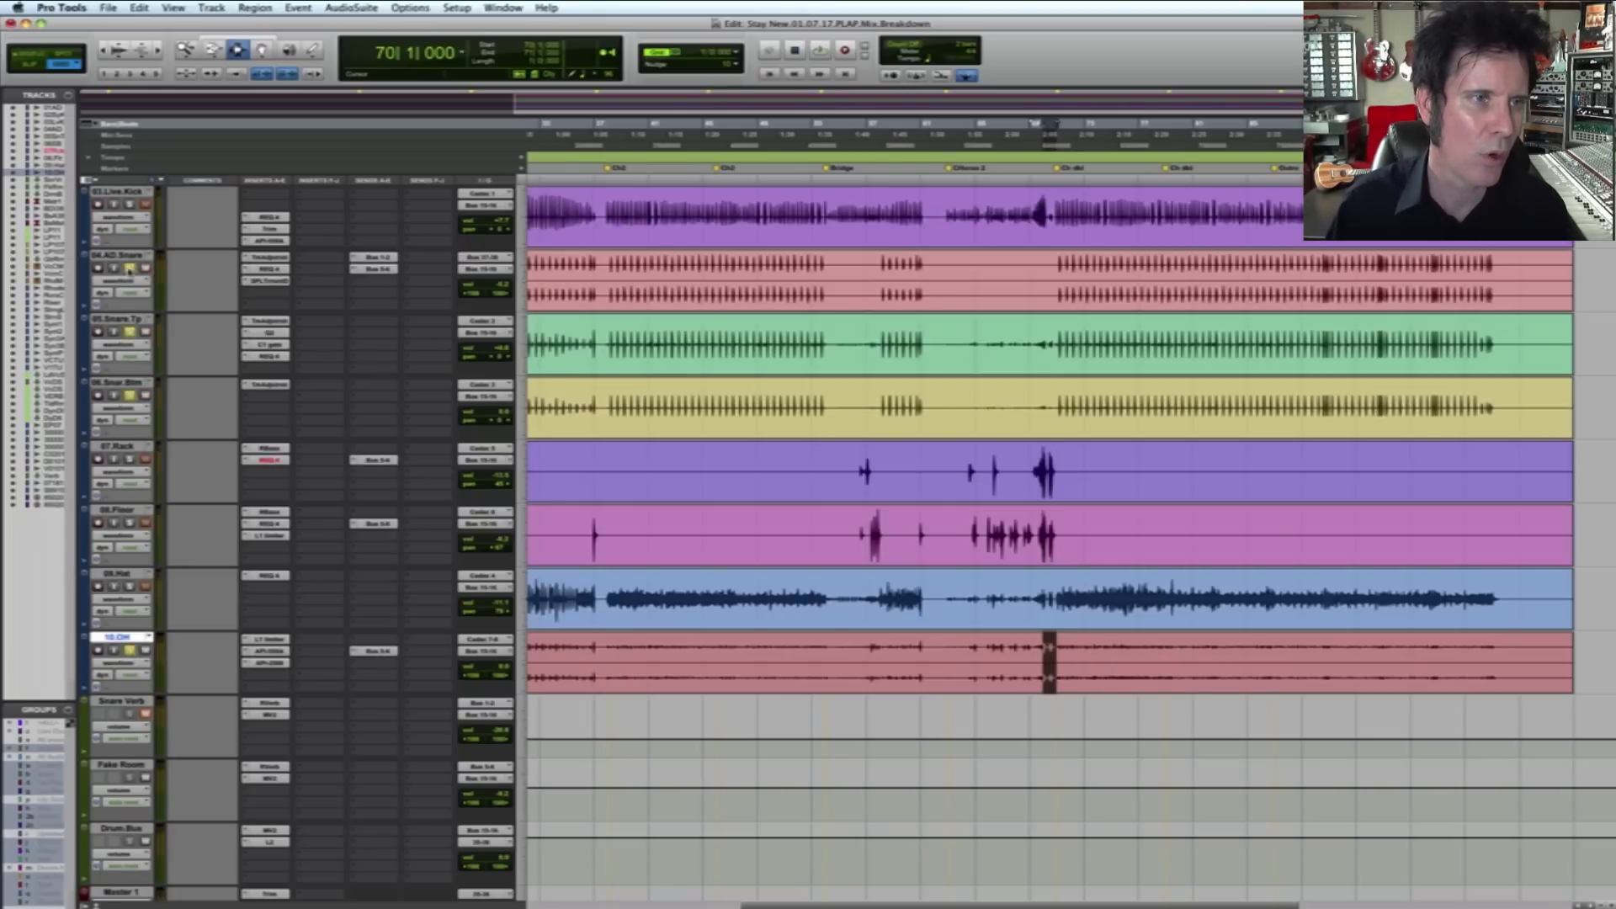
scroll(235, 324, up, 3)
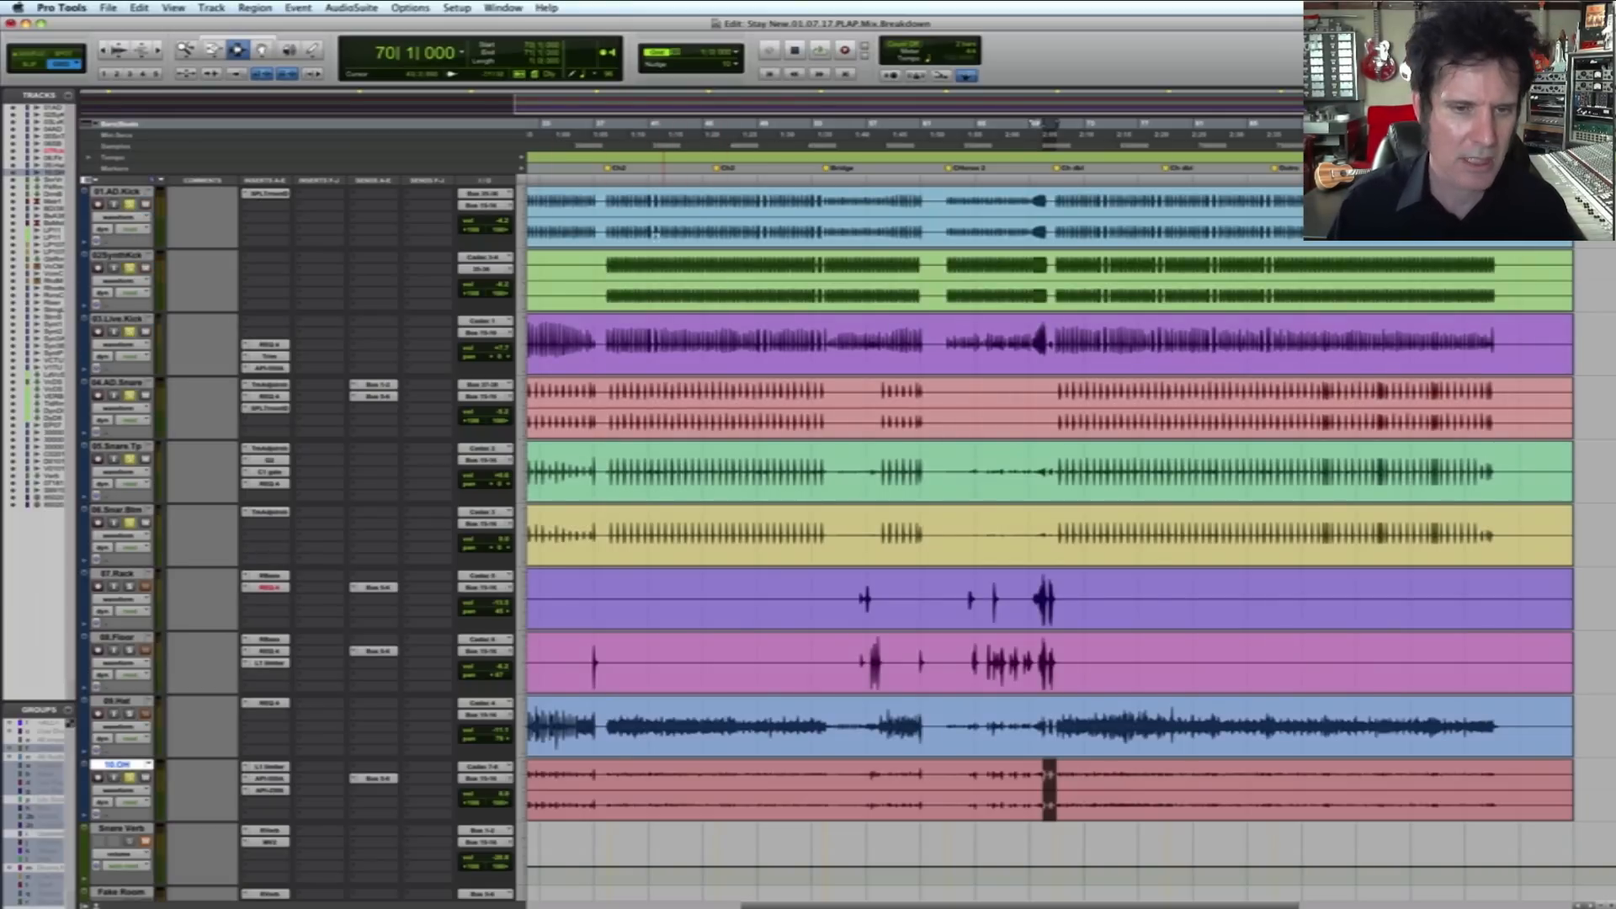
drag(610, 201, 716, 209)
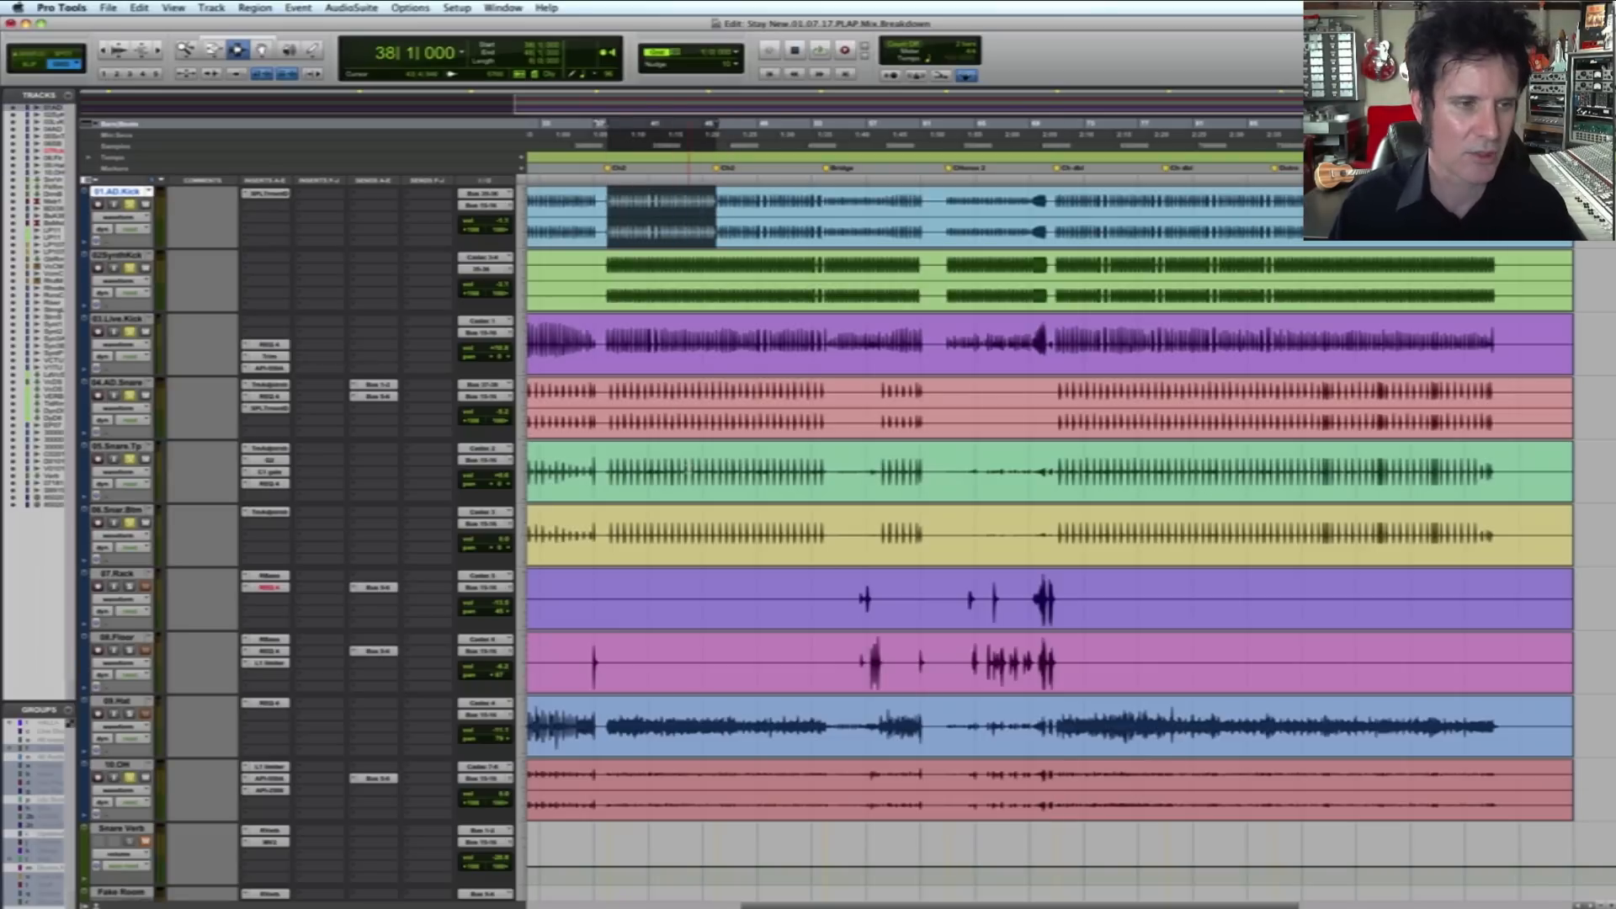
key(space)
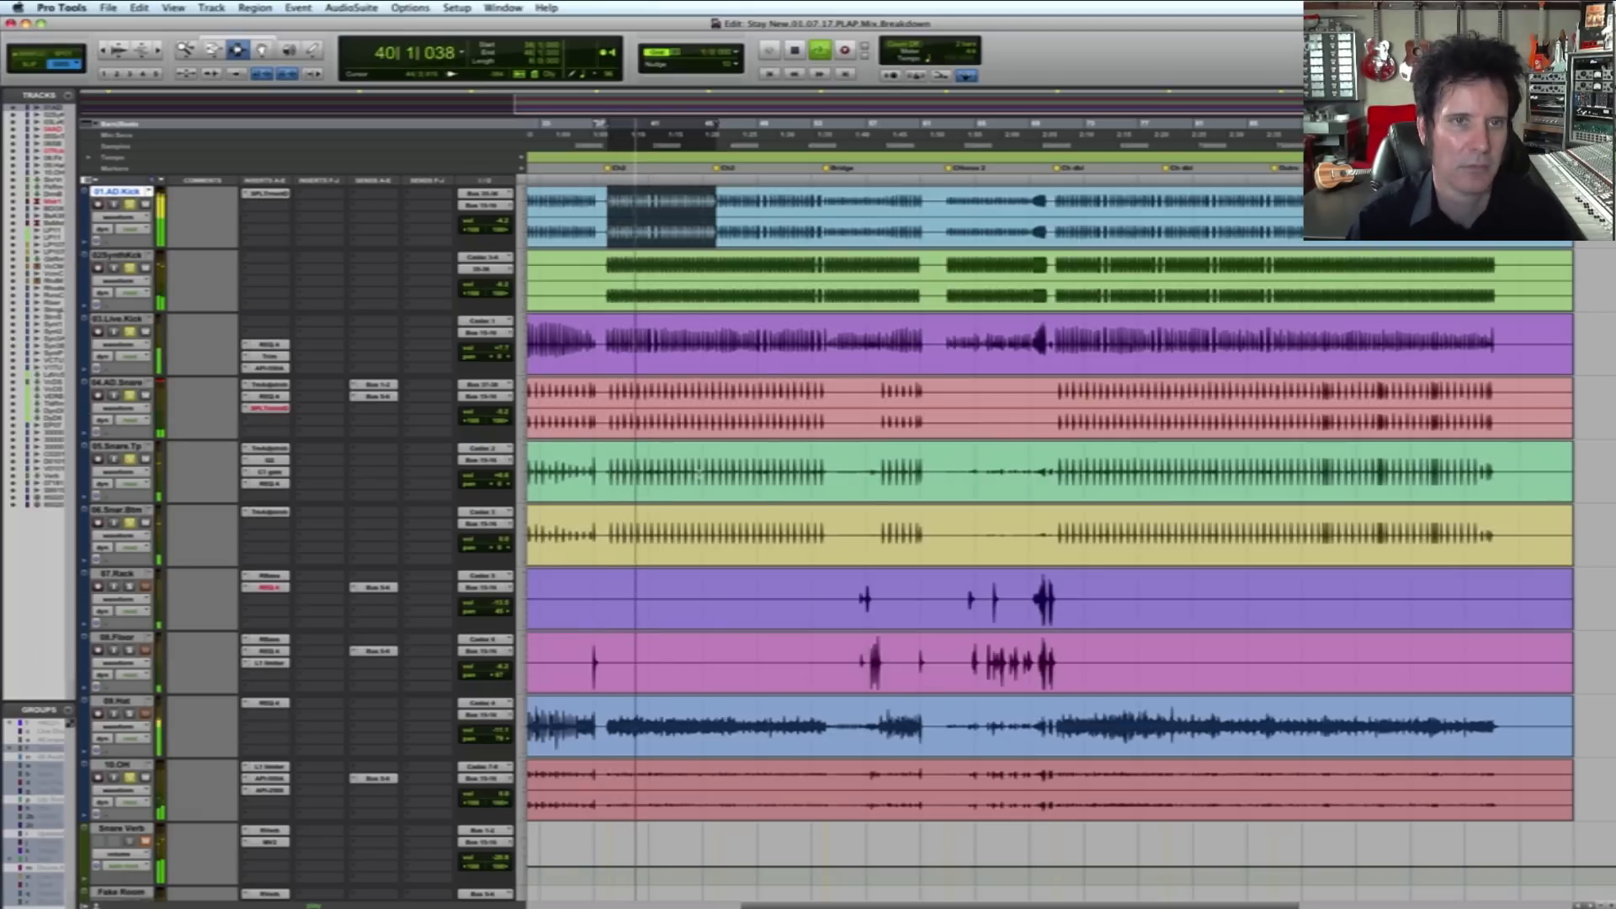
scroll(699, 476, down, 3)
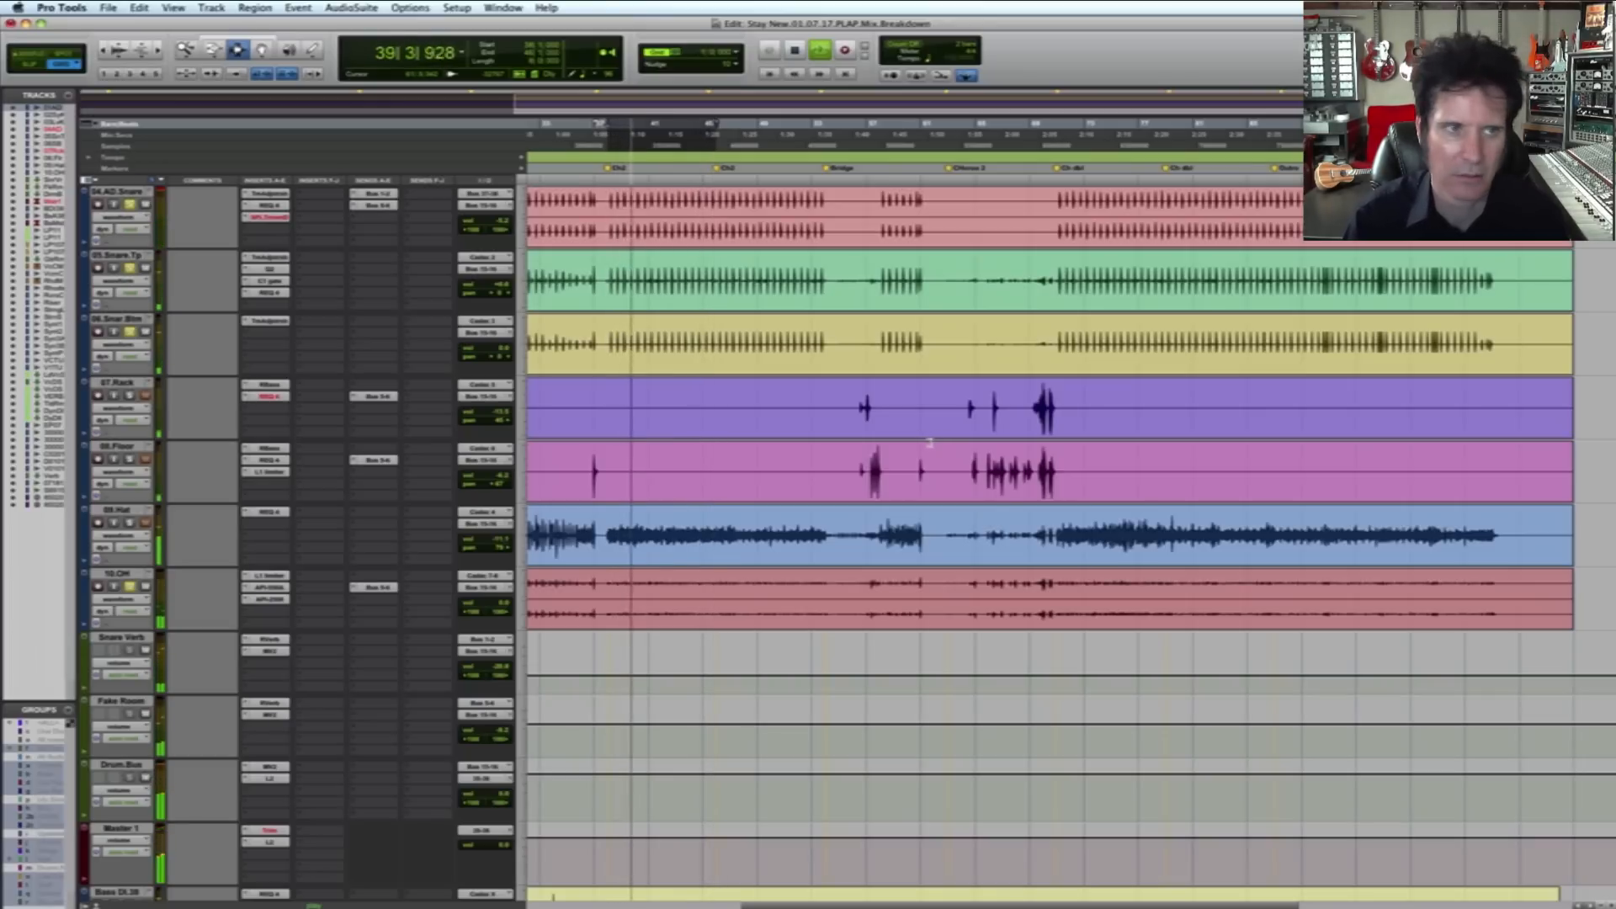
scroll(929, 443, up, 2)
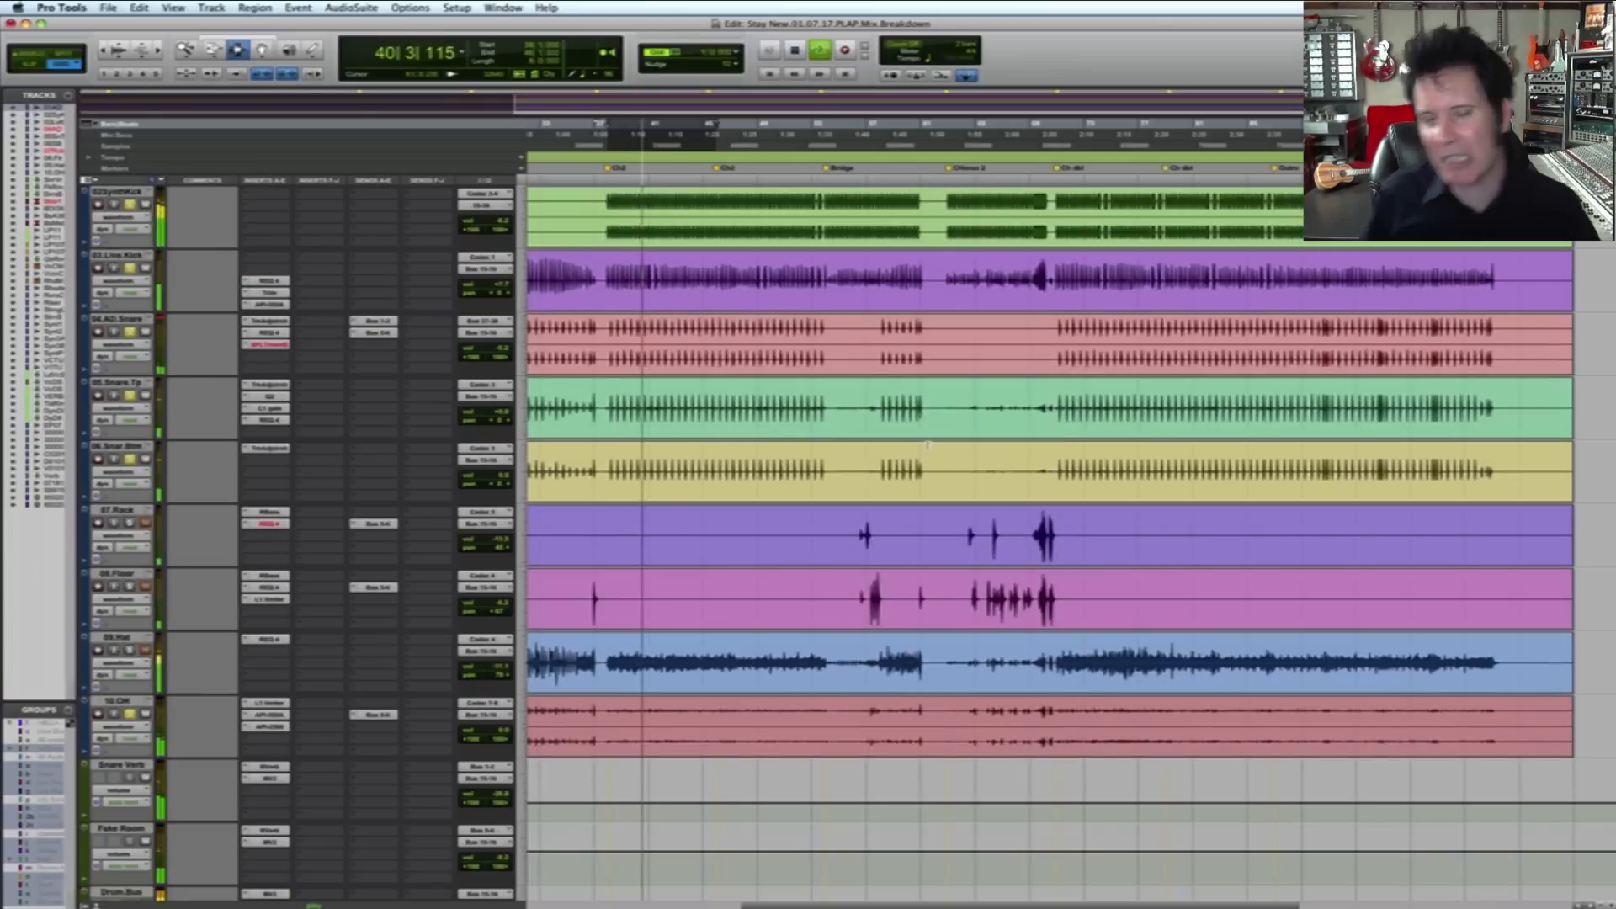
key(space)
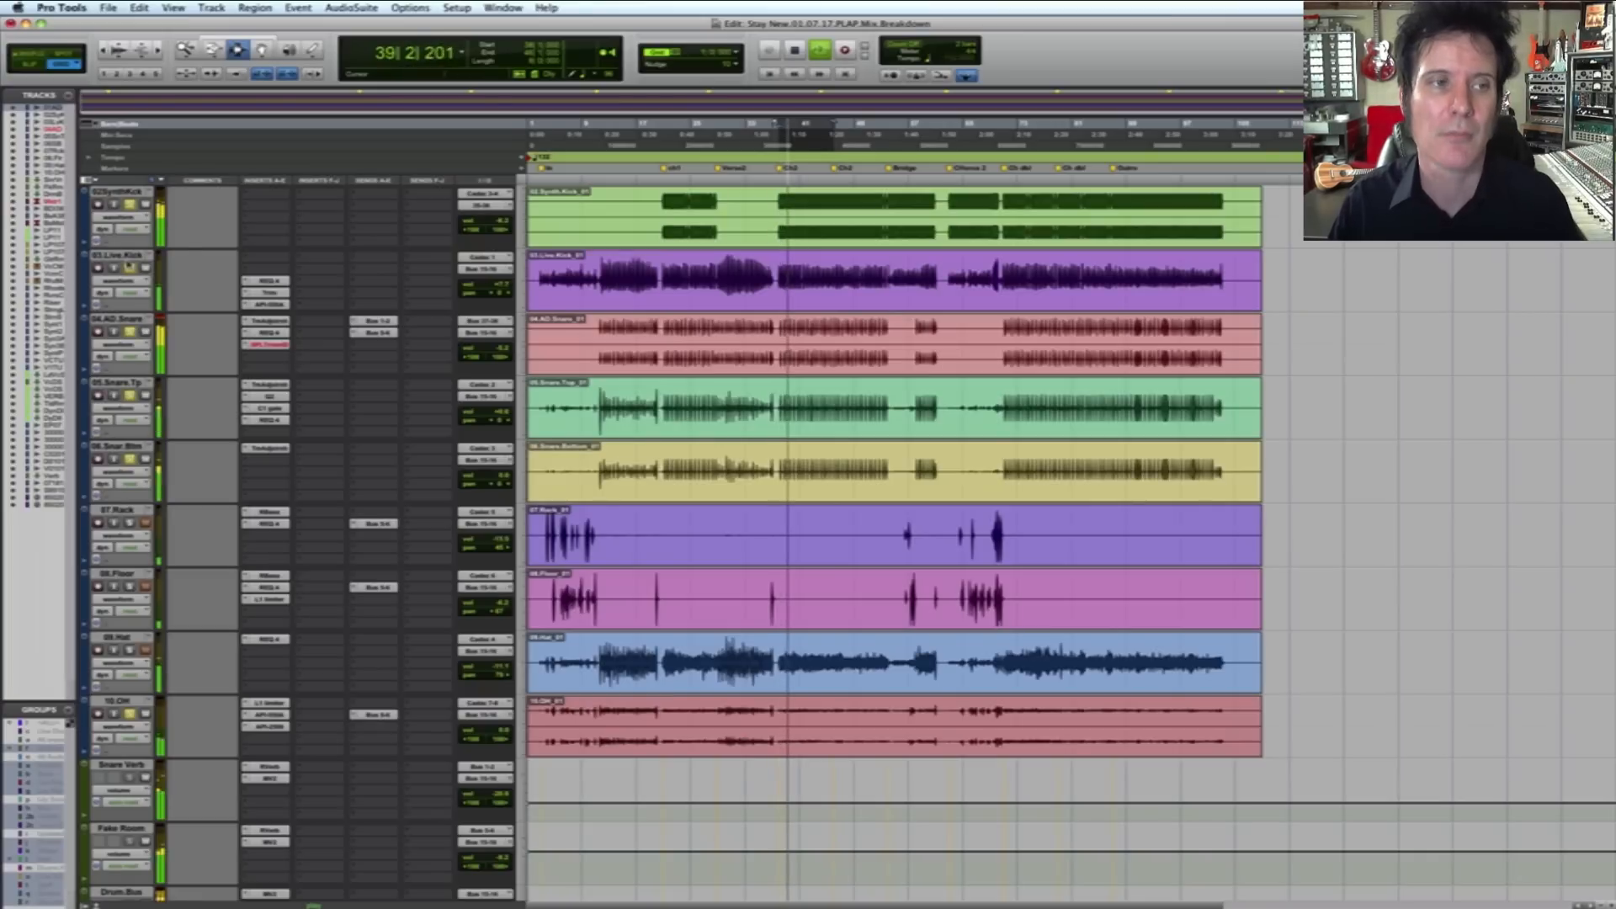
Step: Clear all solos during playback, solo the whole group of drum tracks to hear them together, and stop
alt+click(129, 267)
key(F5)
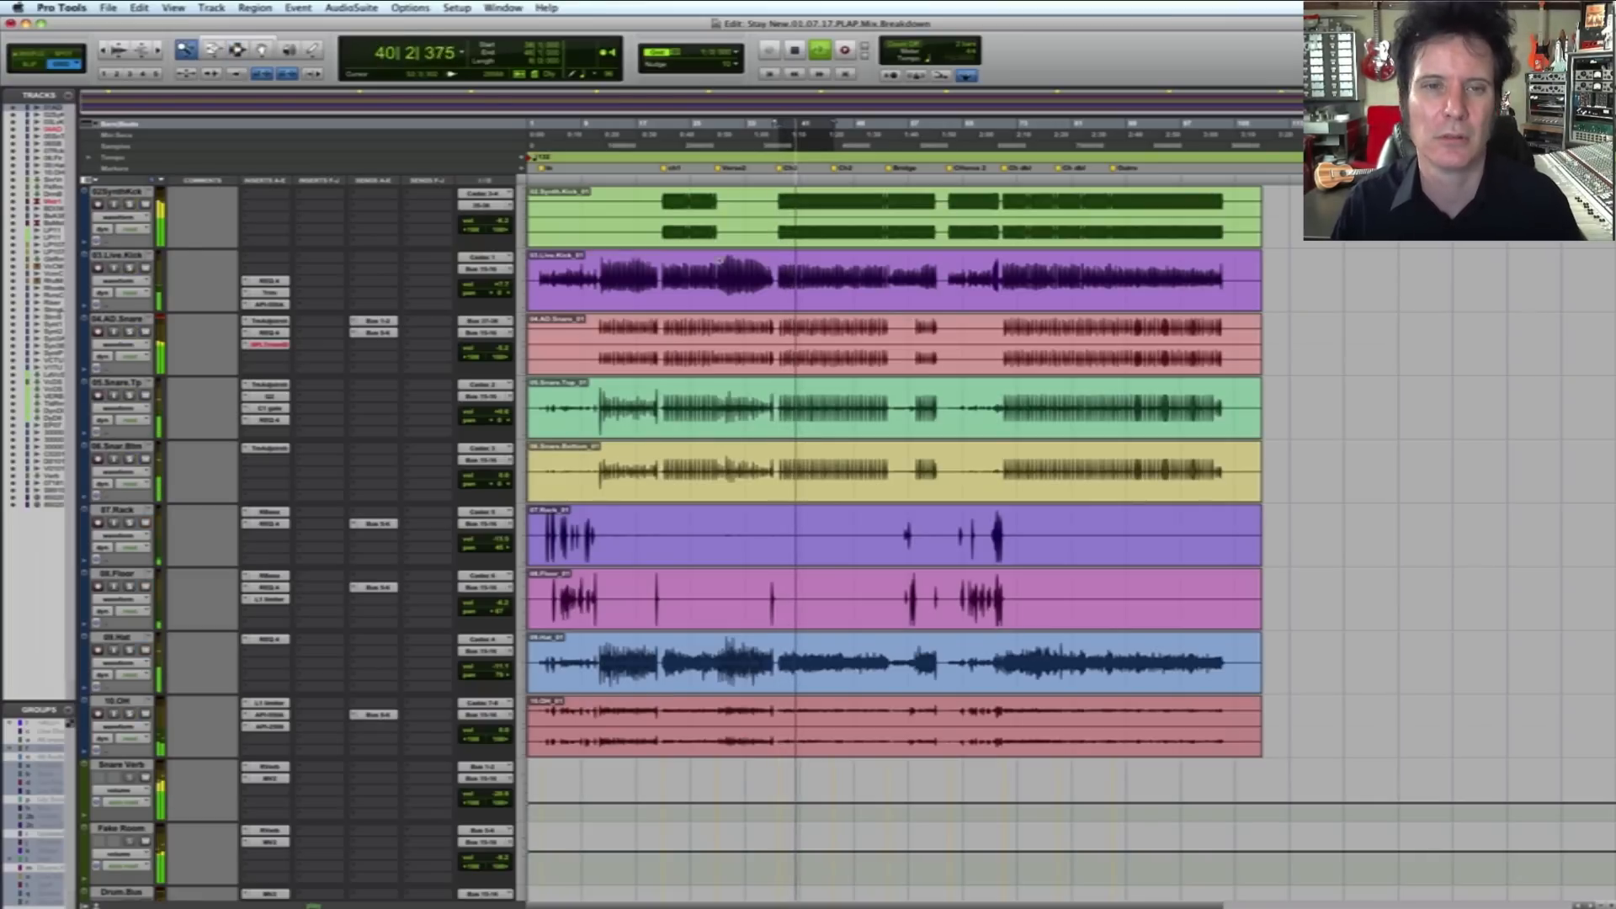
drag(723, 298, 927, 269)
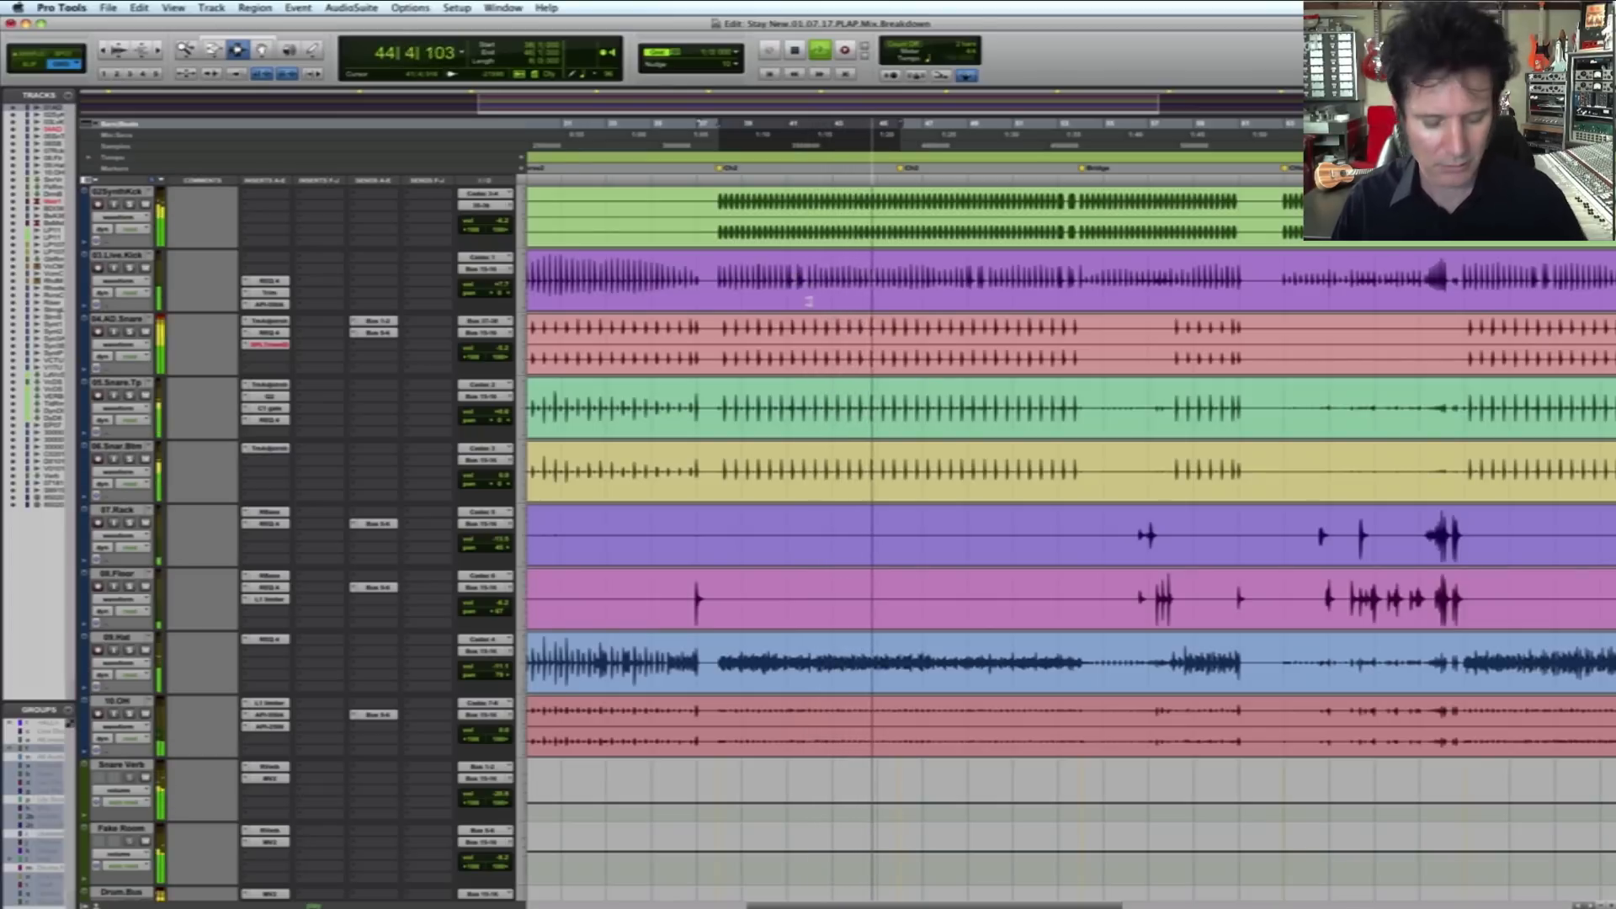
click(131, 333)
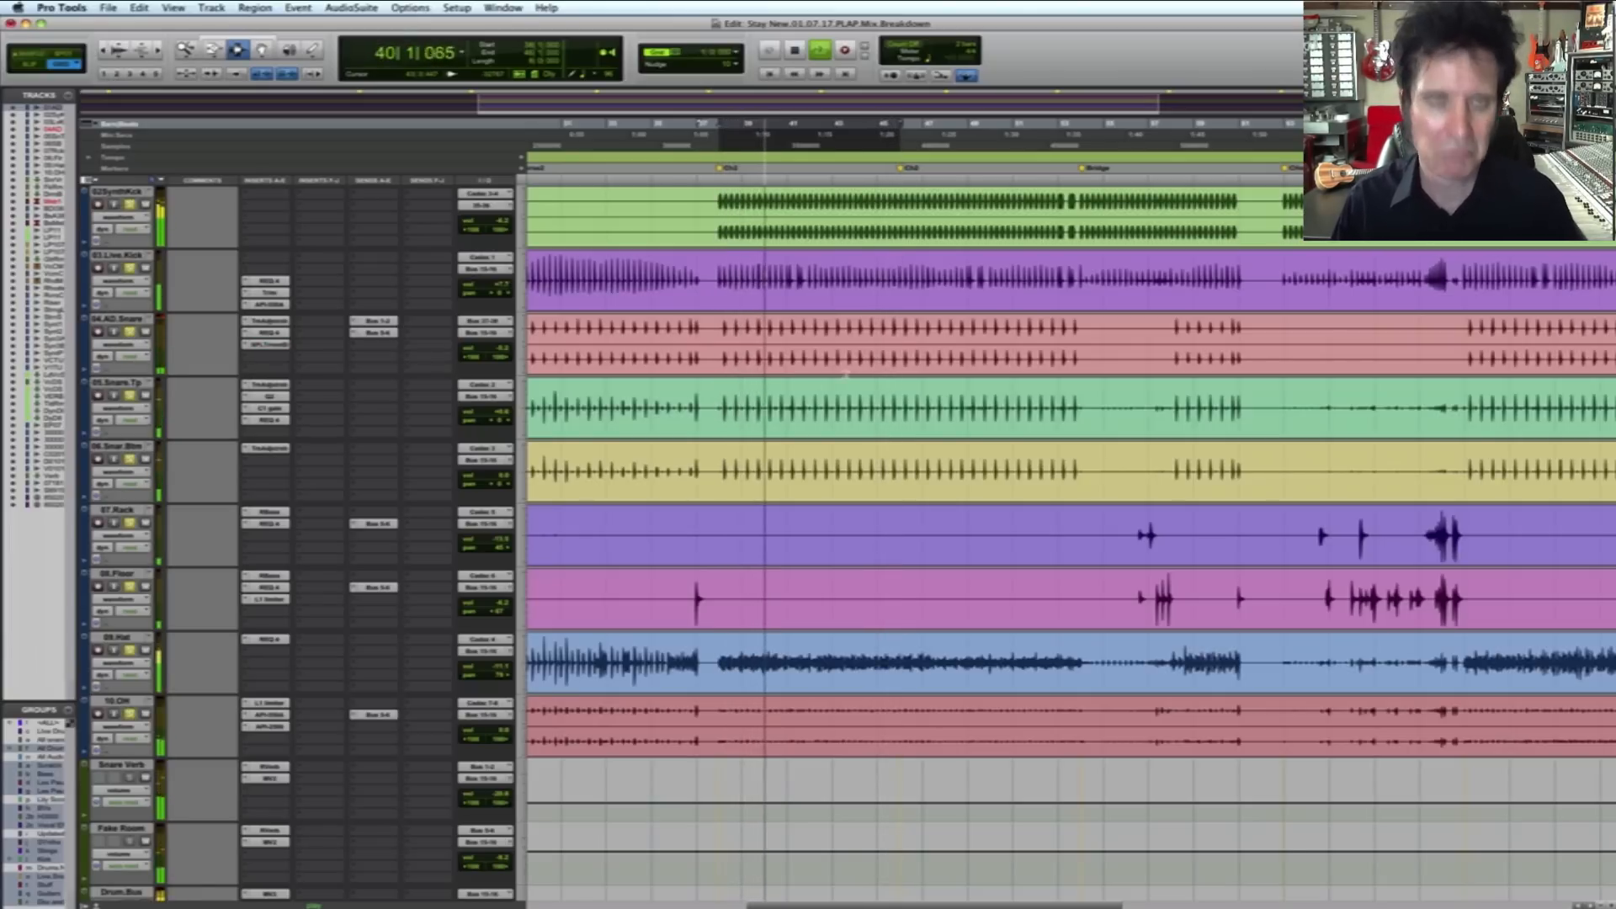
key(super+bracketleft)
key(space)
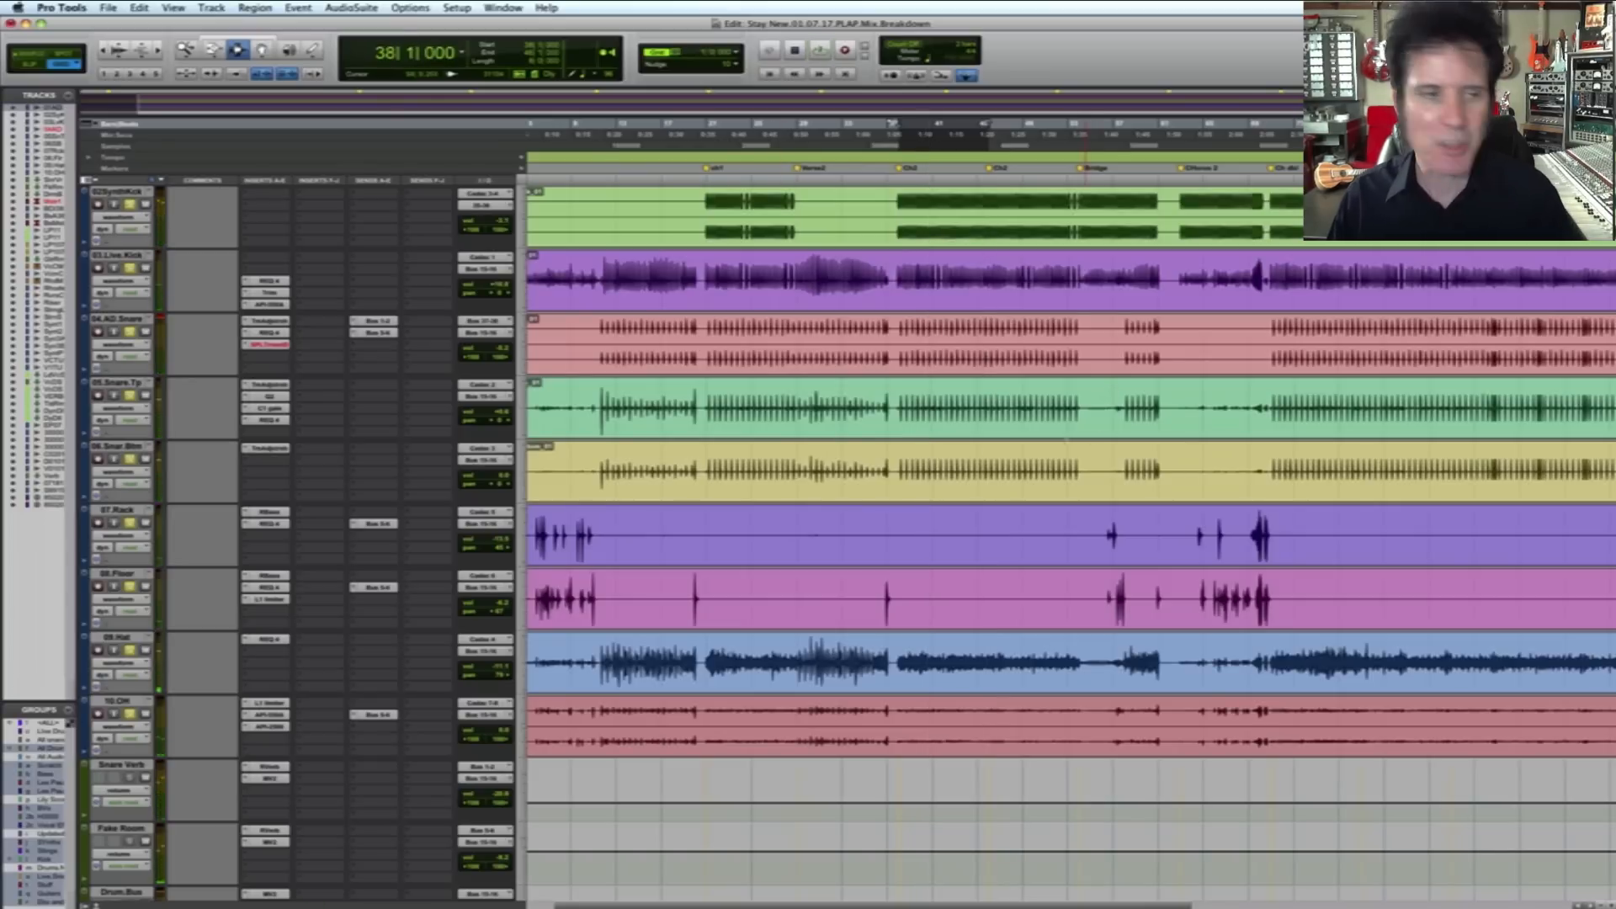
Step: Solo only the 07.Rack and 08.Floor tom tracks and place the edit cursor at bar 65
click(131, 523)
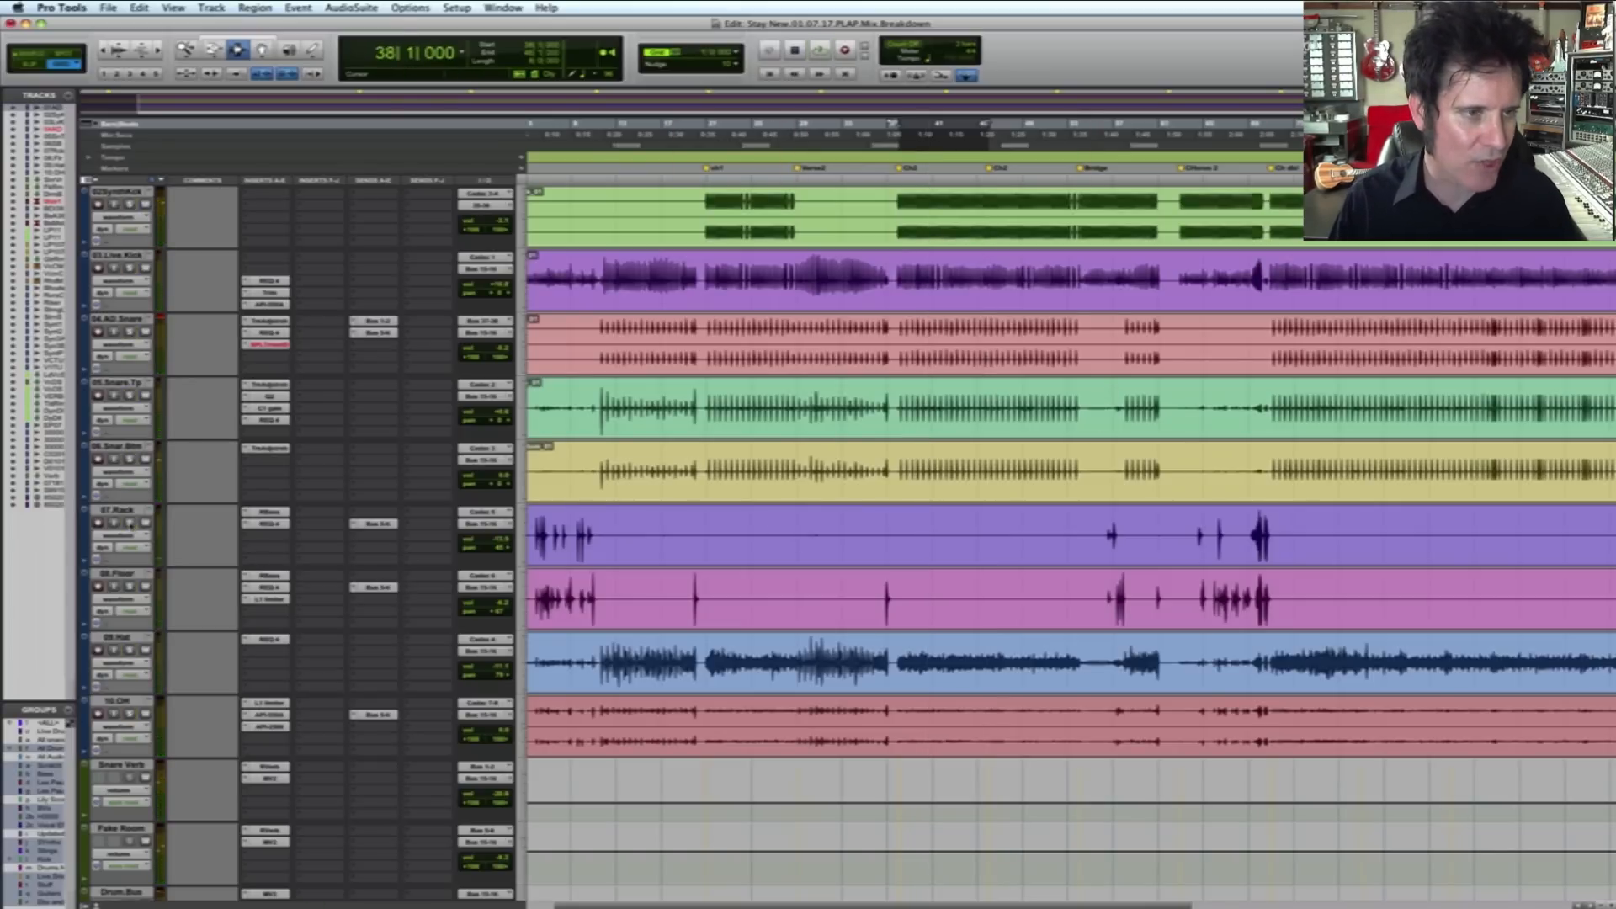
key(F5)
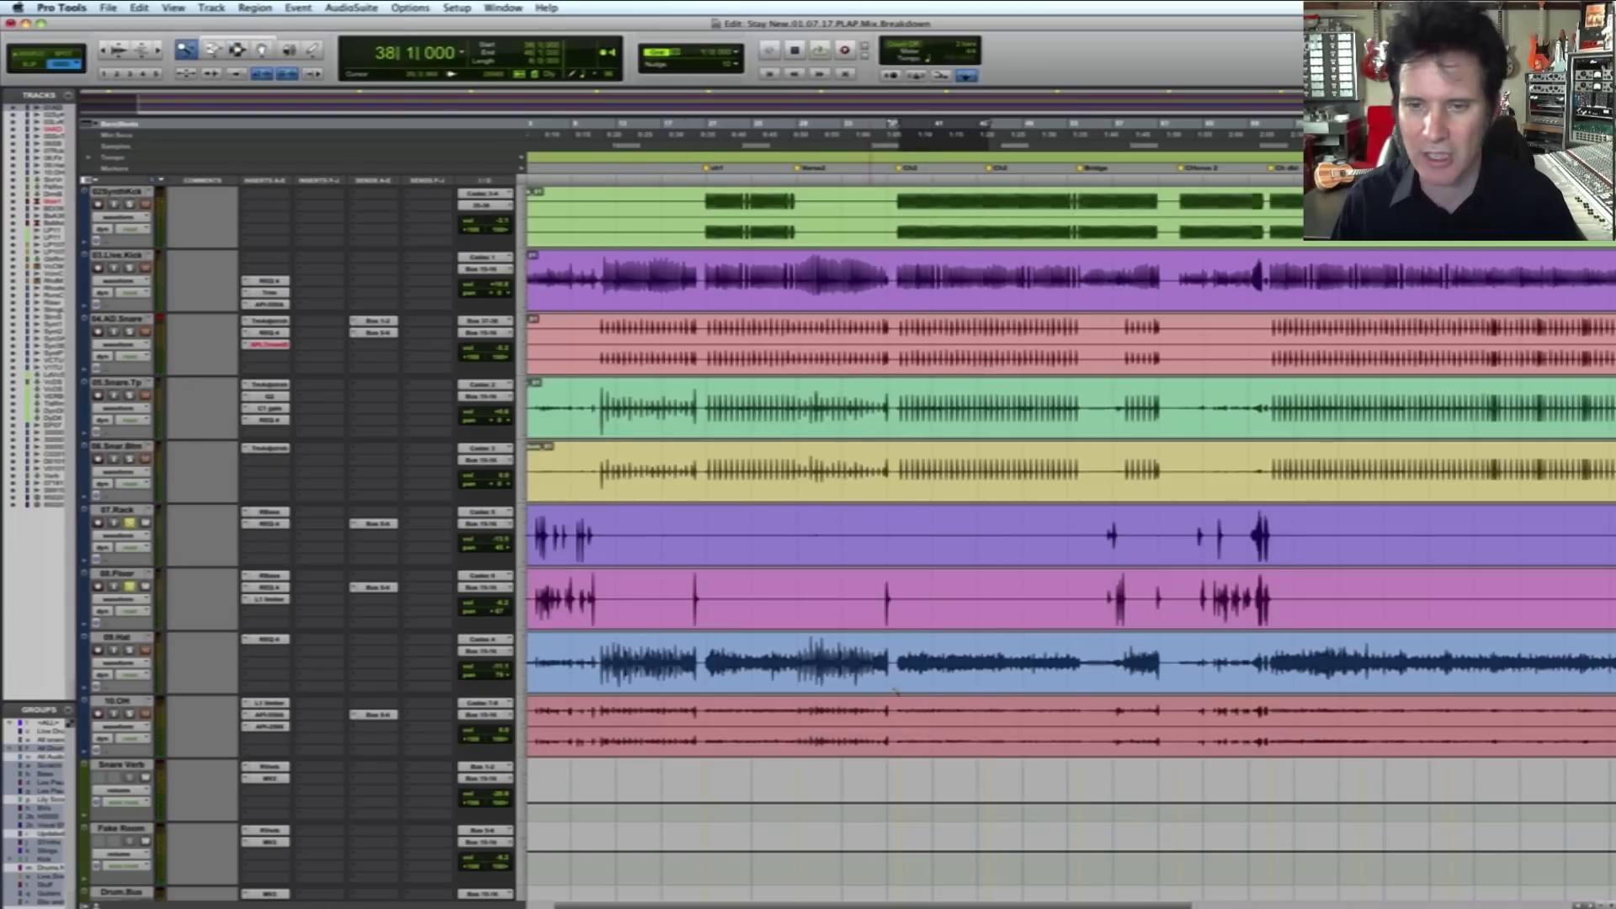
drag(1132, 637, 1427, 572)
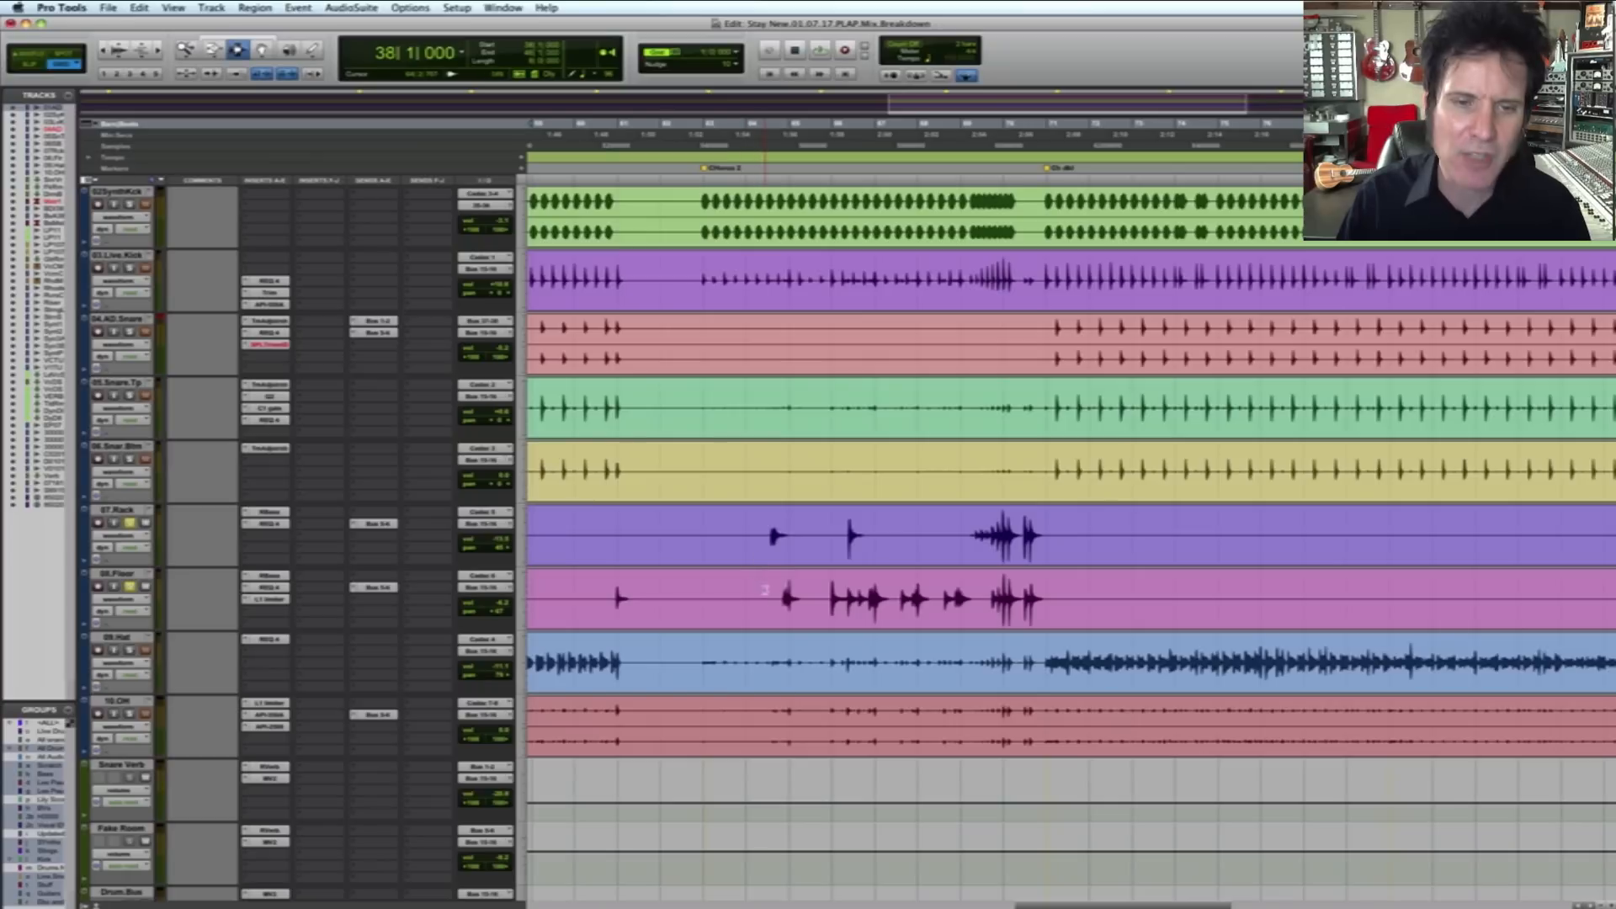
click(788, 597)
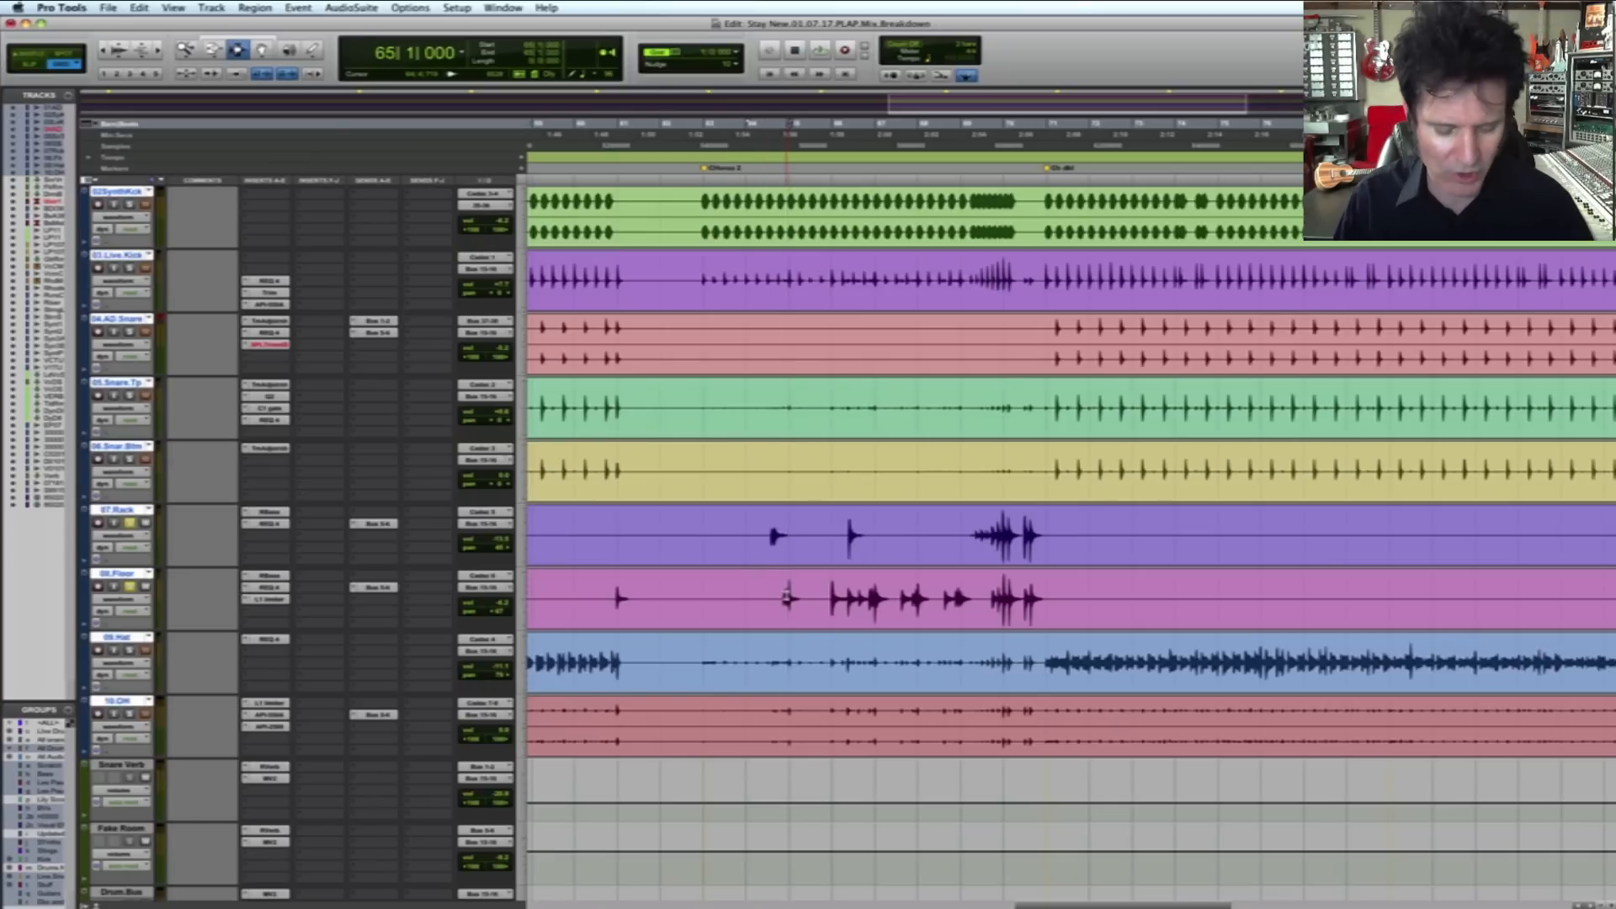
Step: Select bars 66 to 71 on 07.Rack and 08.Floor, with taller waveforms and a closer view of the tom hits
drag(831, 607, 1036, 537)
key(alt+super+bracketright)
key(alt+super+bracketright)
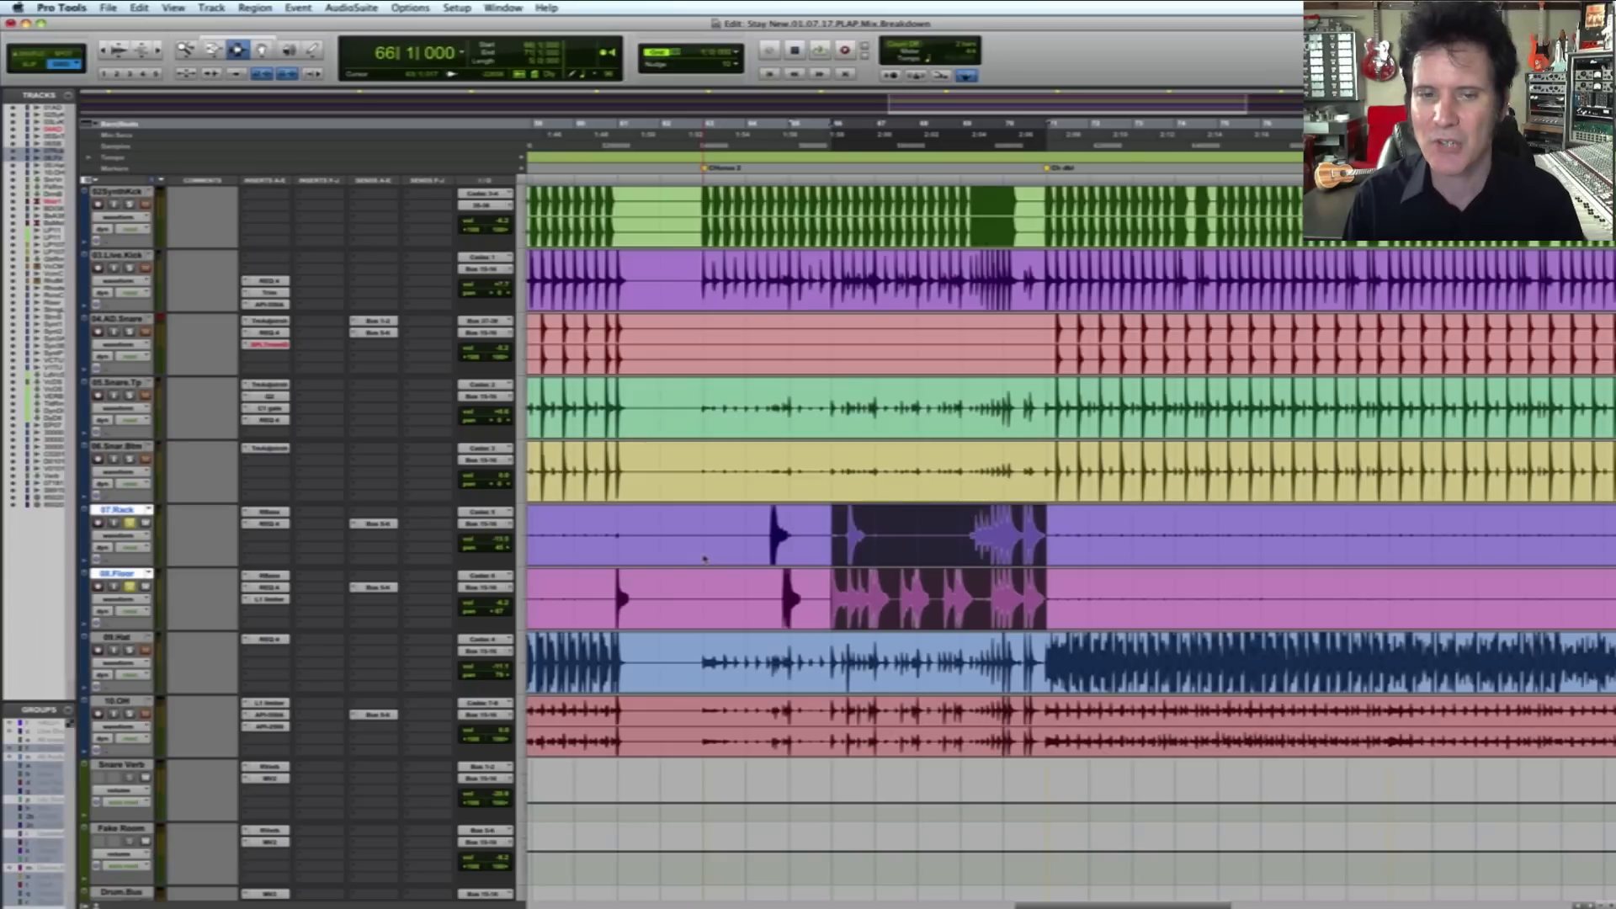
key(F5)
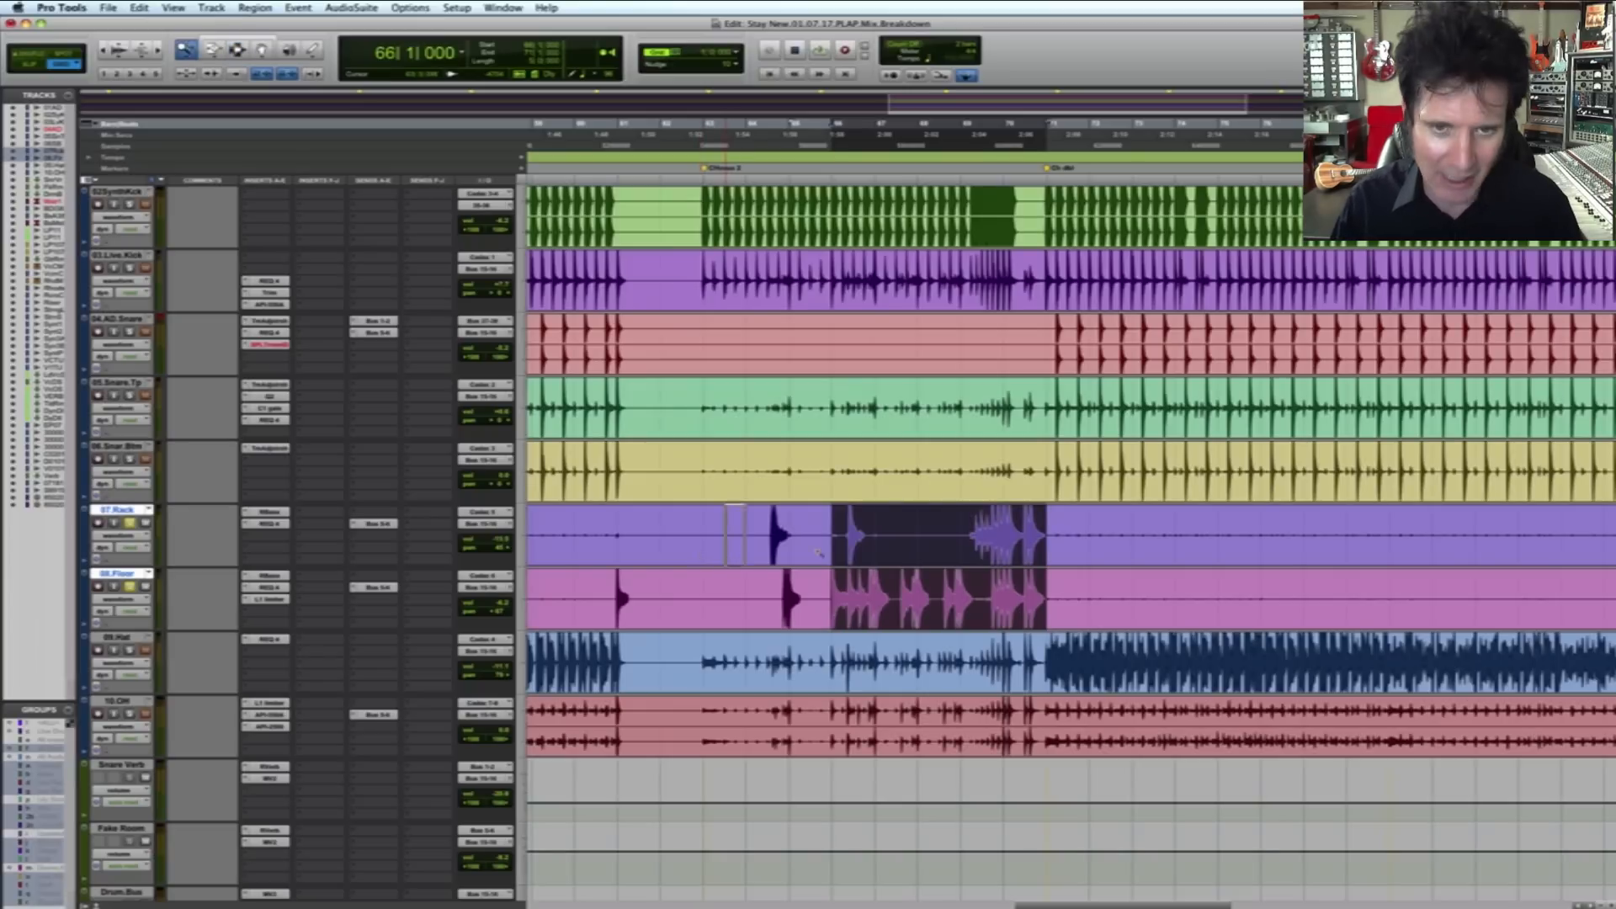
drag(745, 538, 1043, 515)
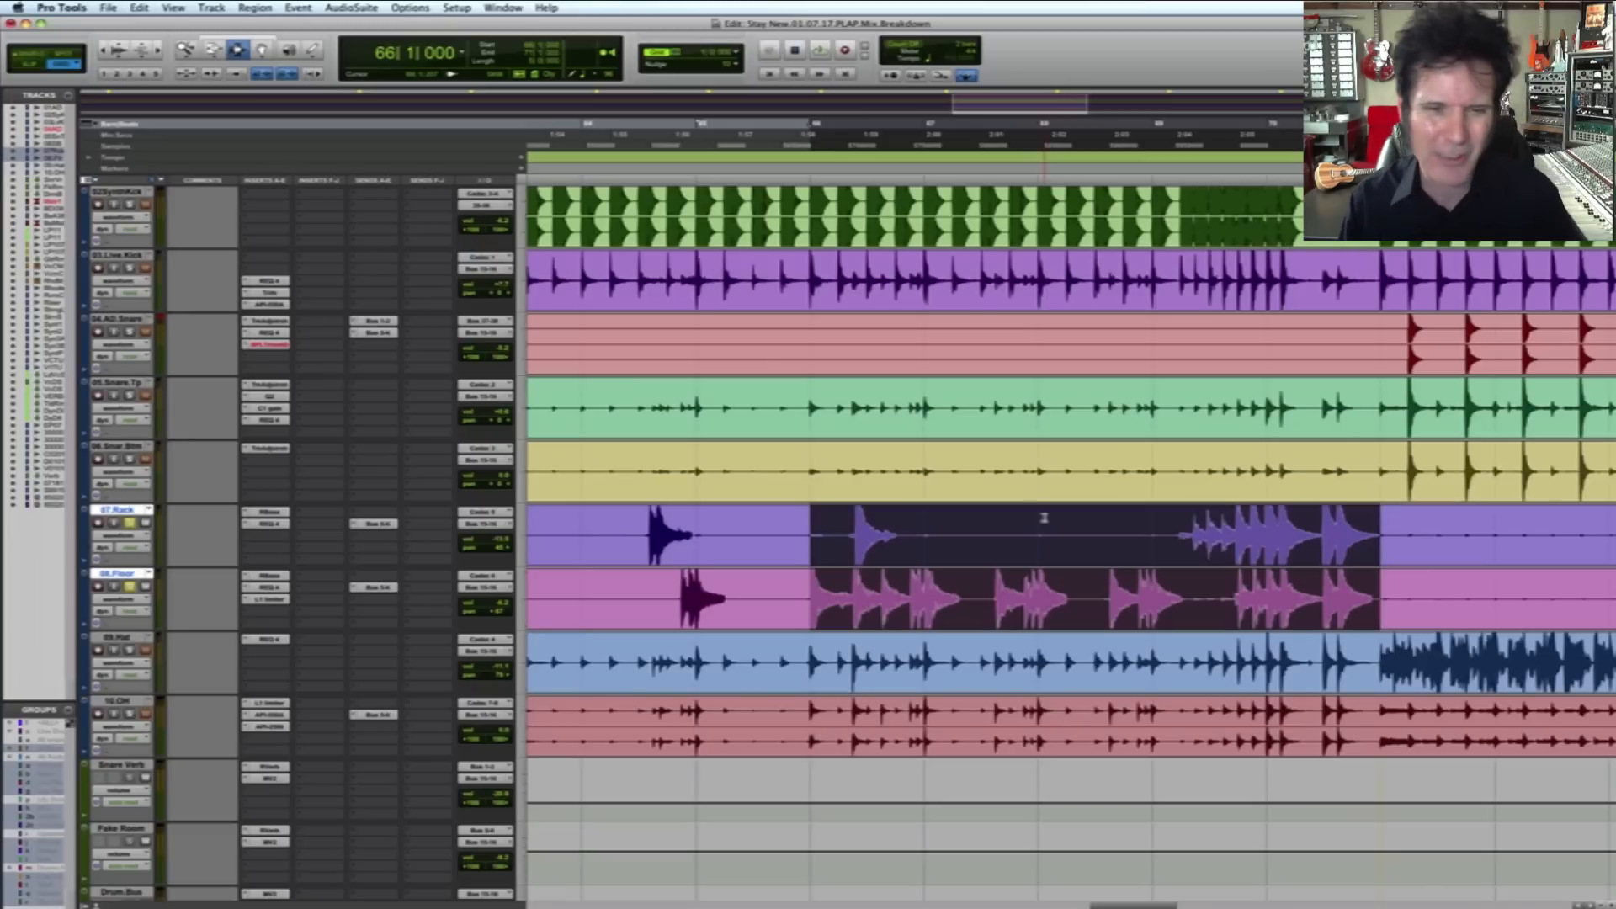
Step: Play the selected rack and floor tom passage twice, stopping after each pass
key(space)
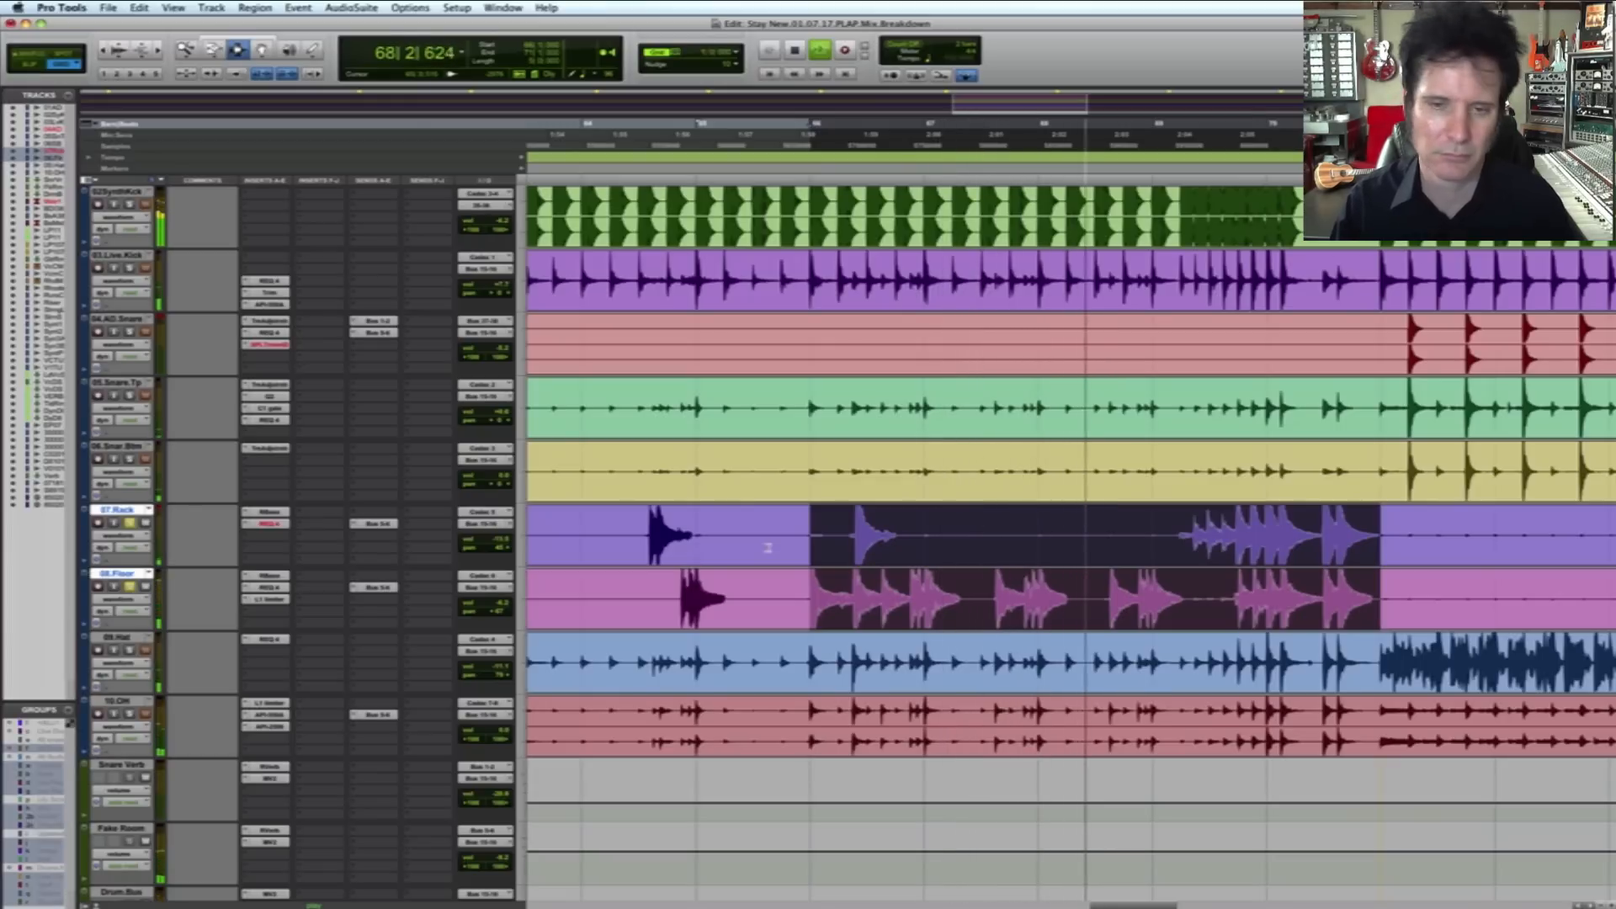
key(space)
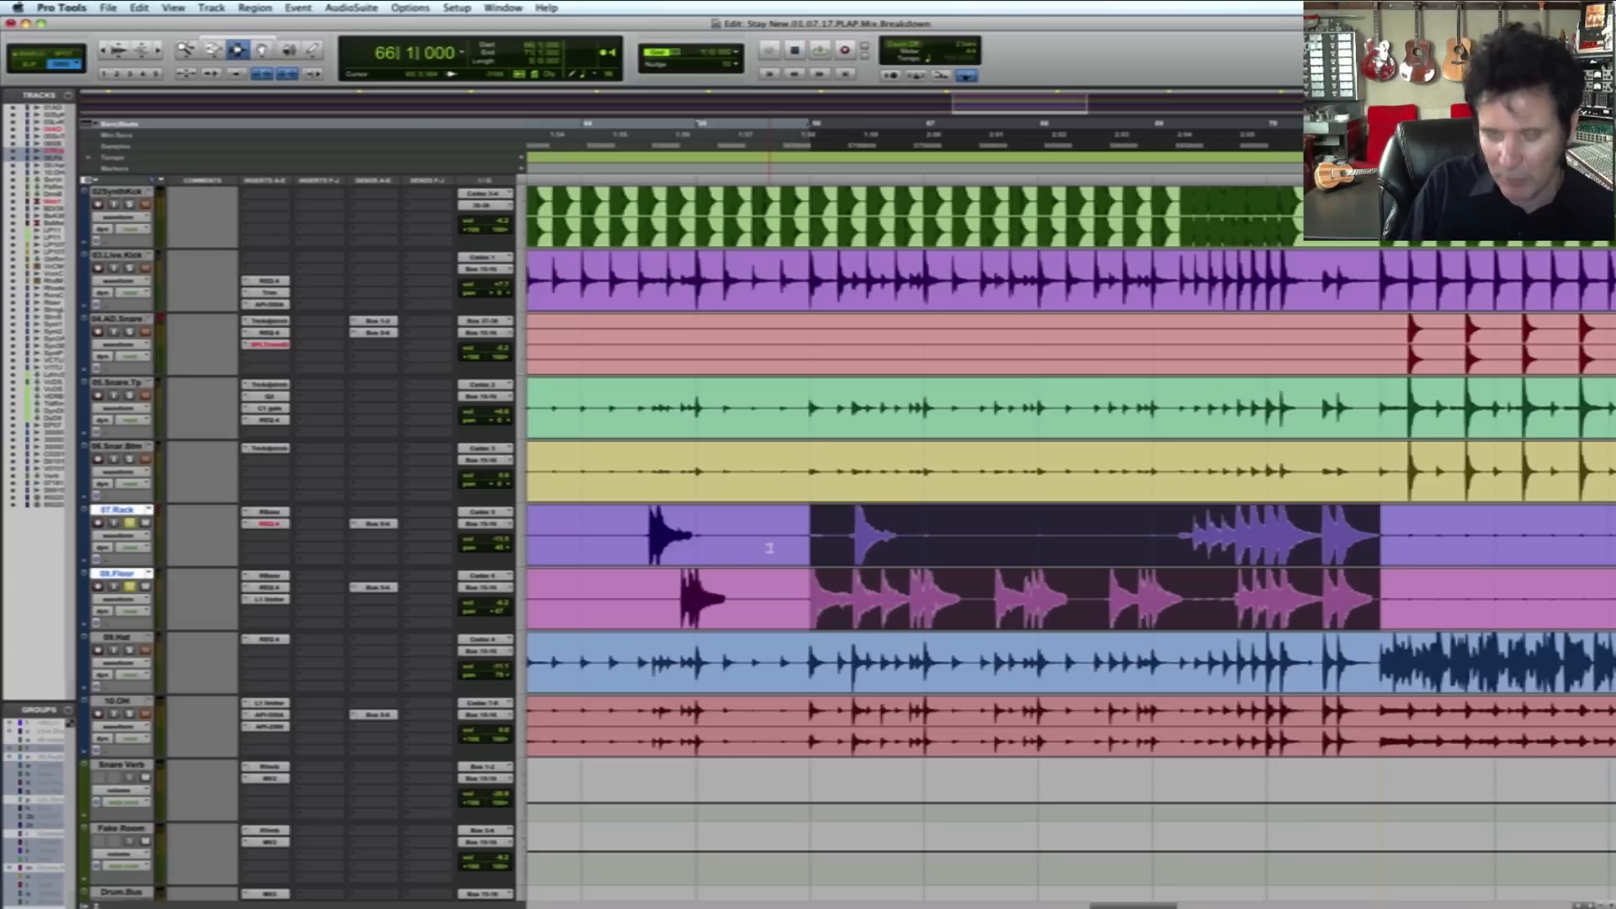
key(space)
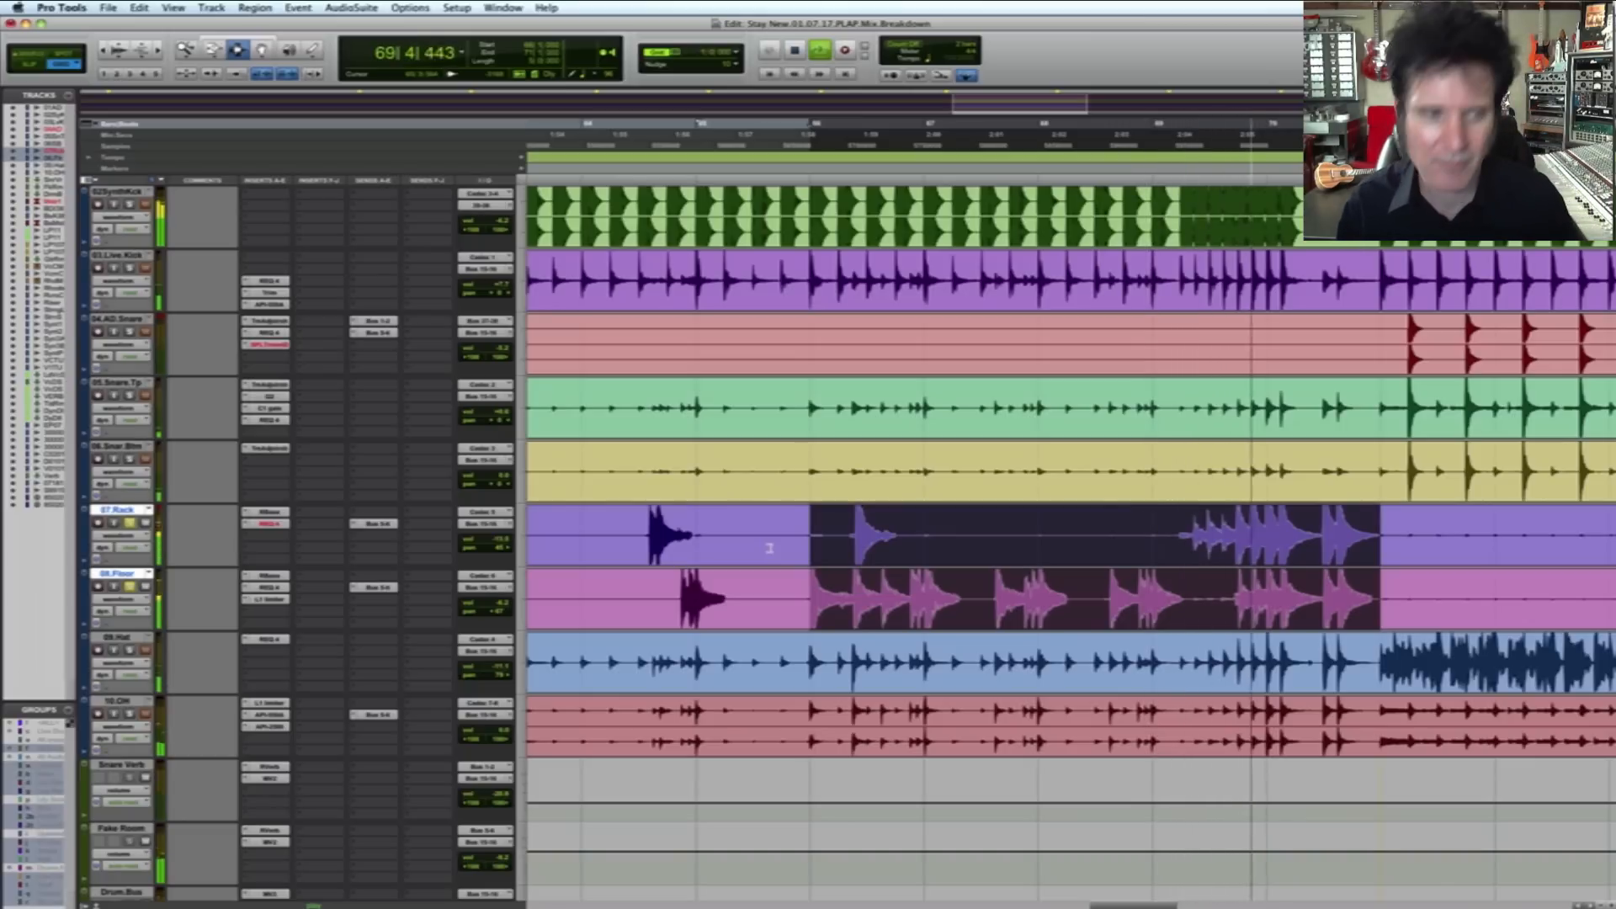
key(space)
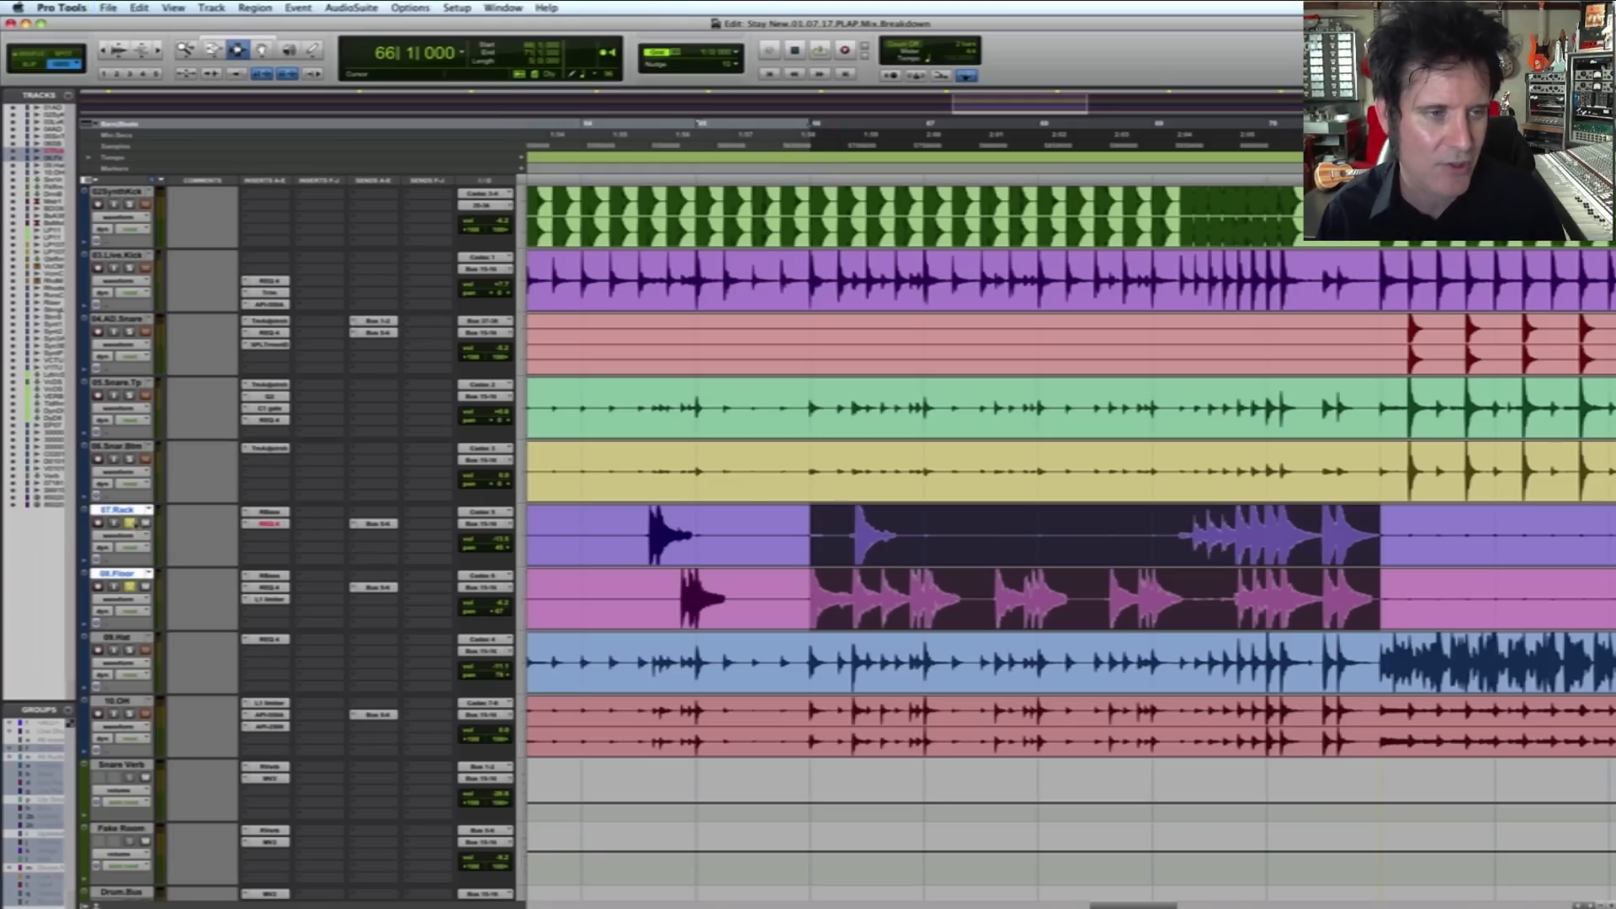
Step: Select bars 69 to 71 of 07.Rack, play them and open the track's RBass plug-in
drag(1167, 525, 1333, 531)
key(space)
click(268, 512)
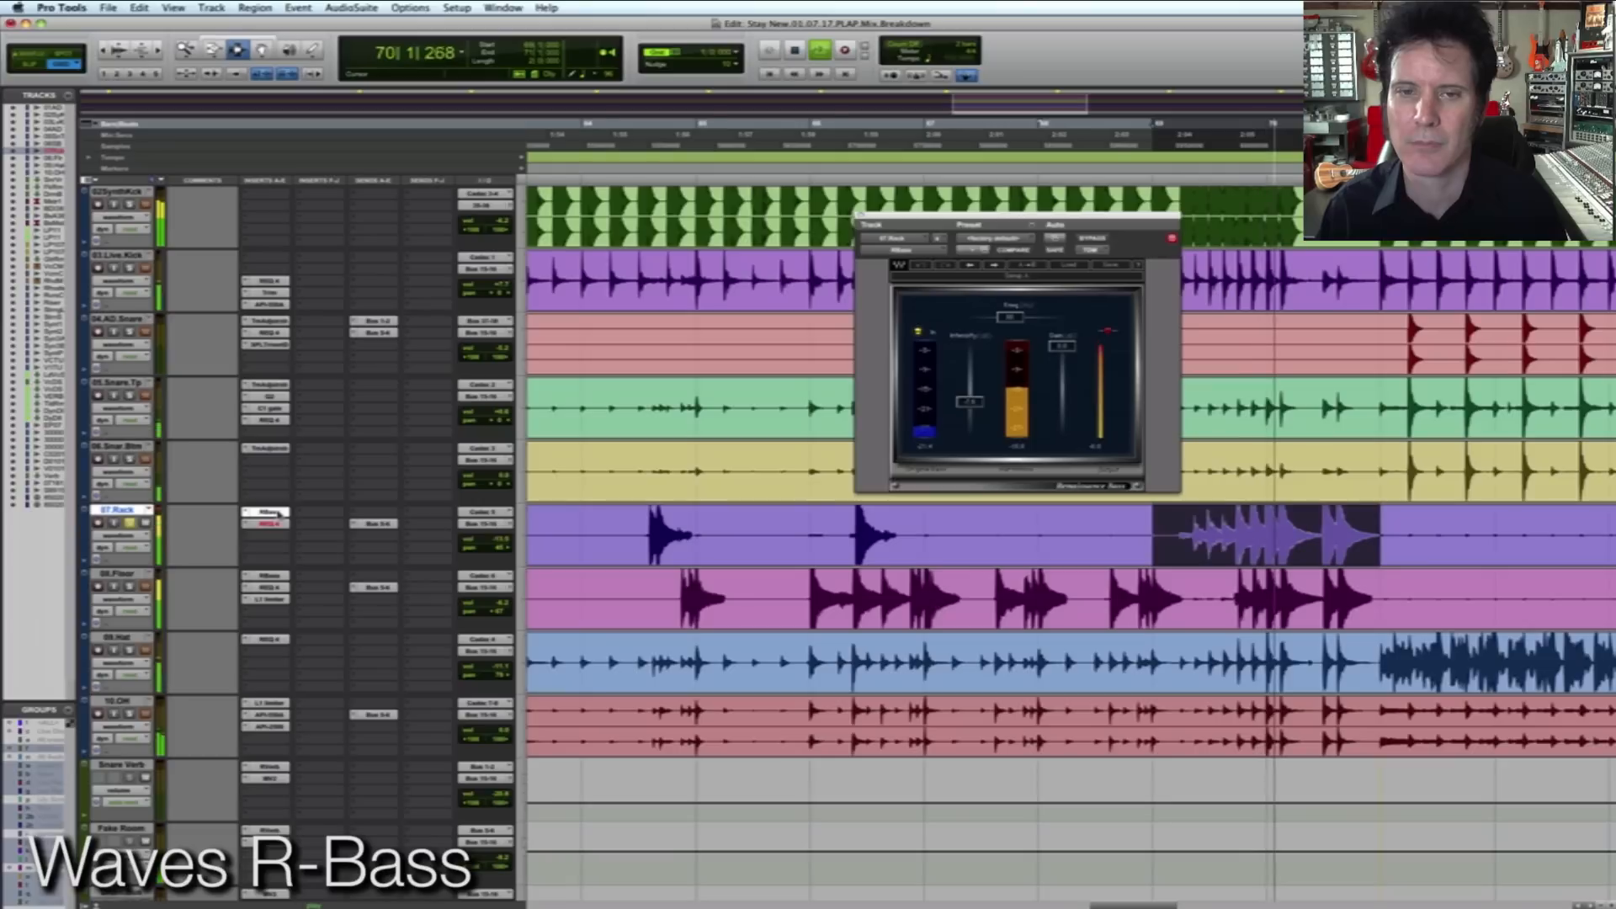
Step: Compare the rack tom with RBass bypassed and active twice during playback, leaving RBass active
click(1092, 239)
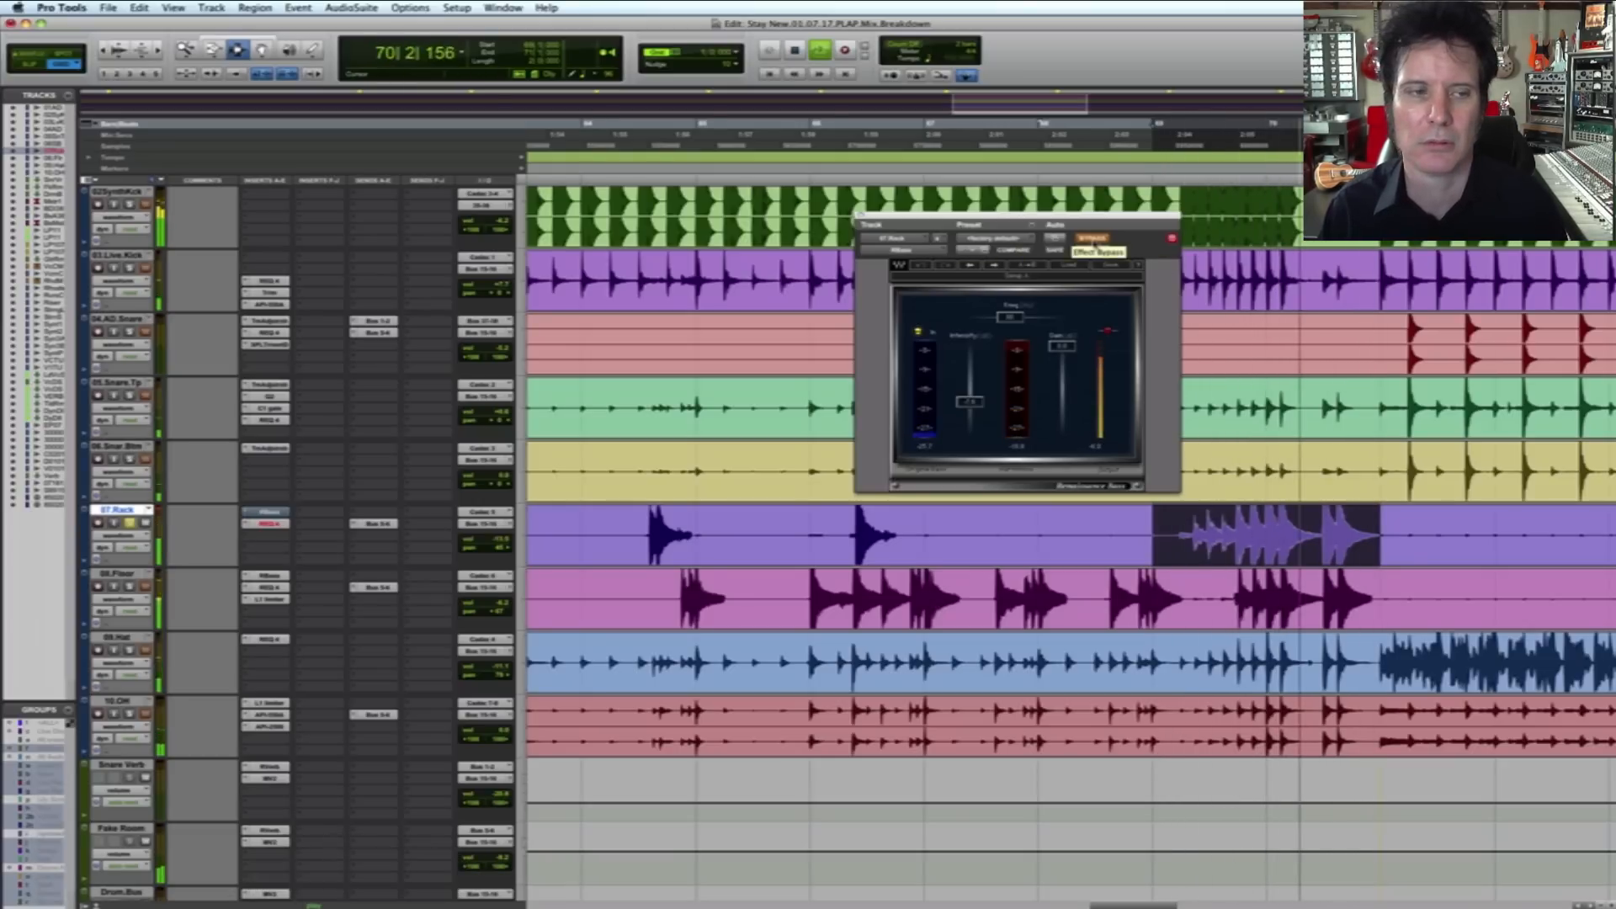
click(1092, 240)
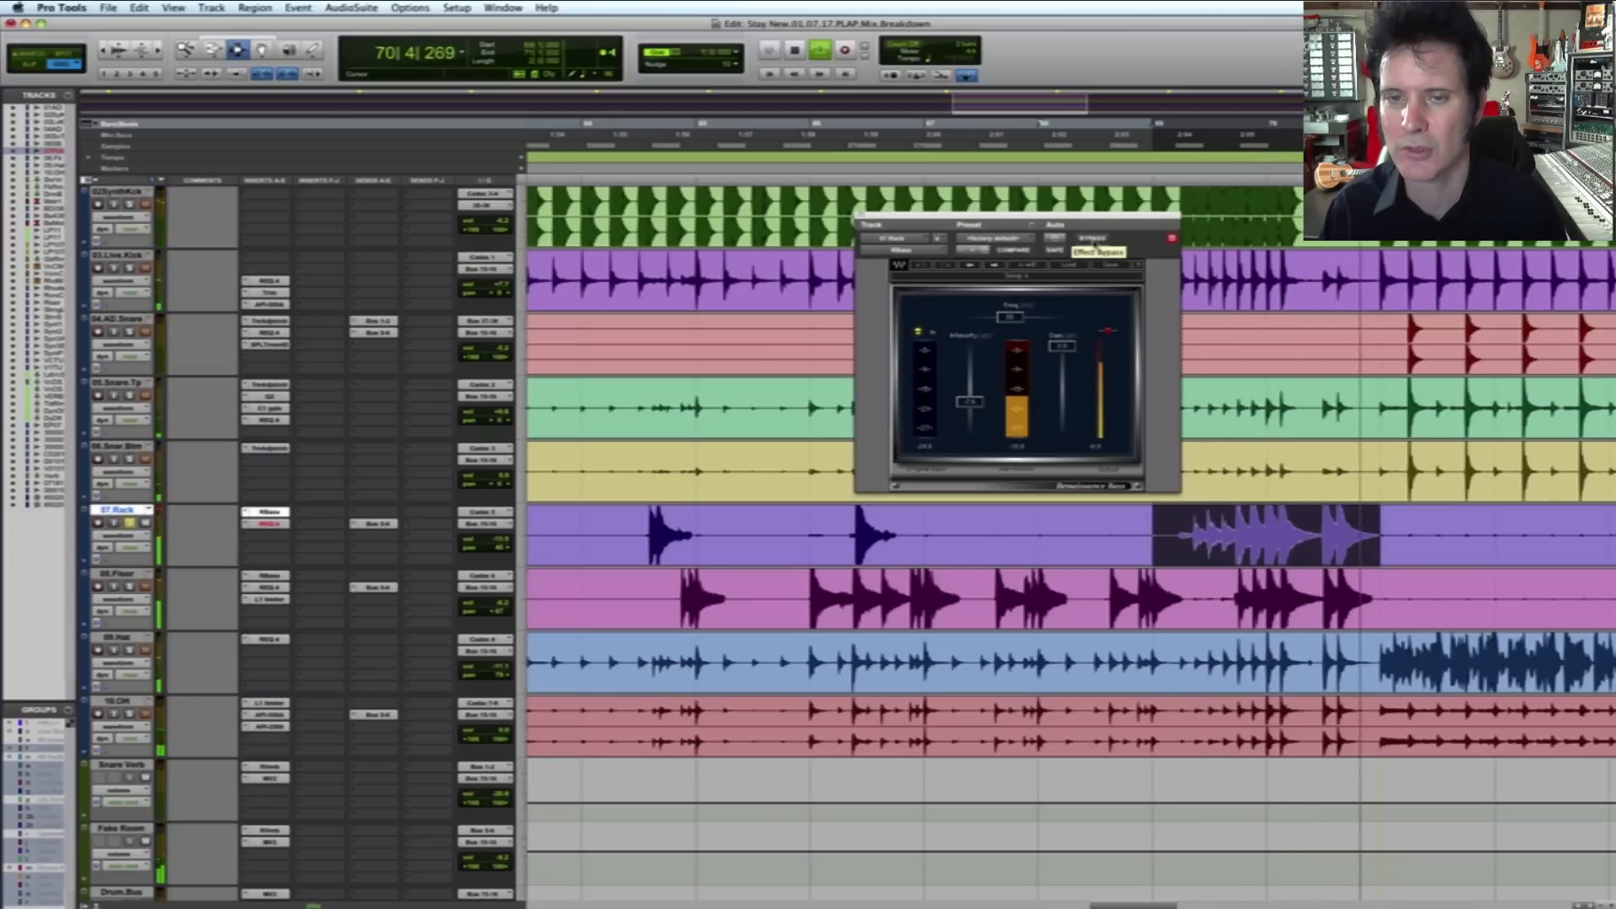
click(1094, 243)
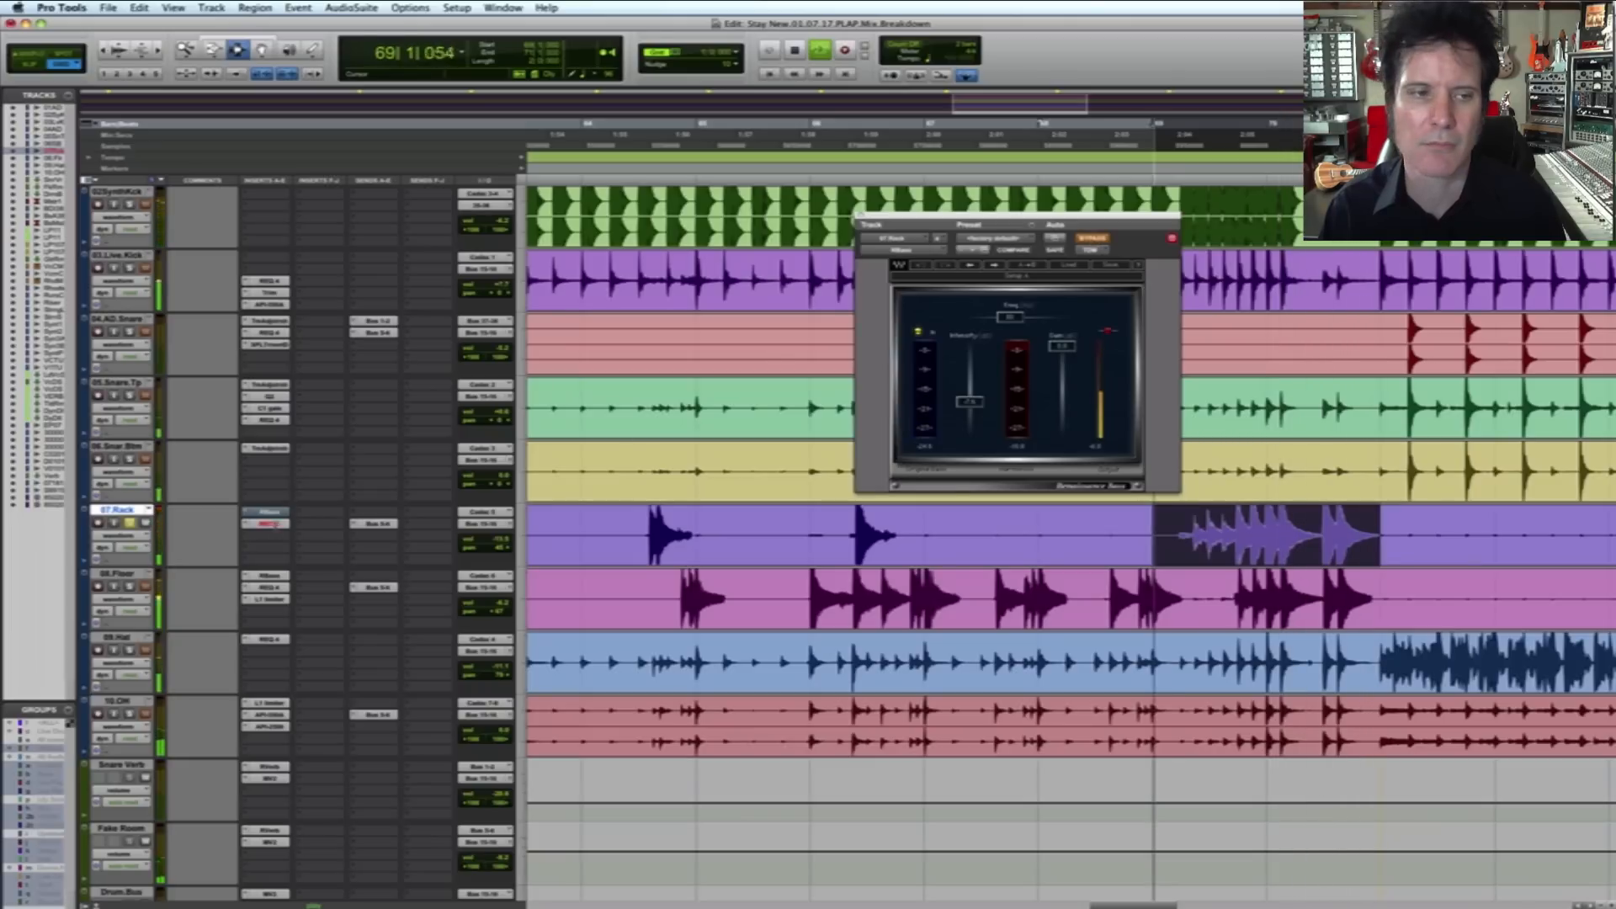
super+click(271, 513)
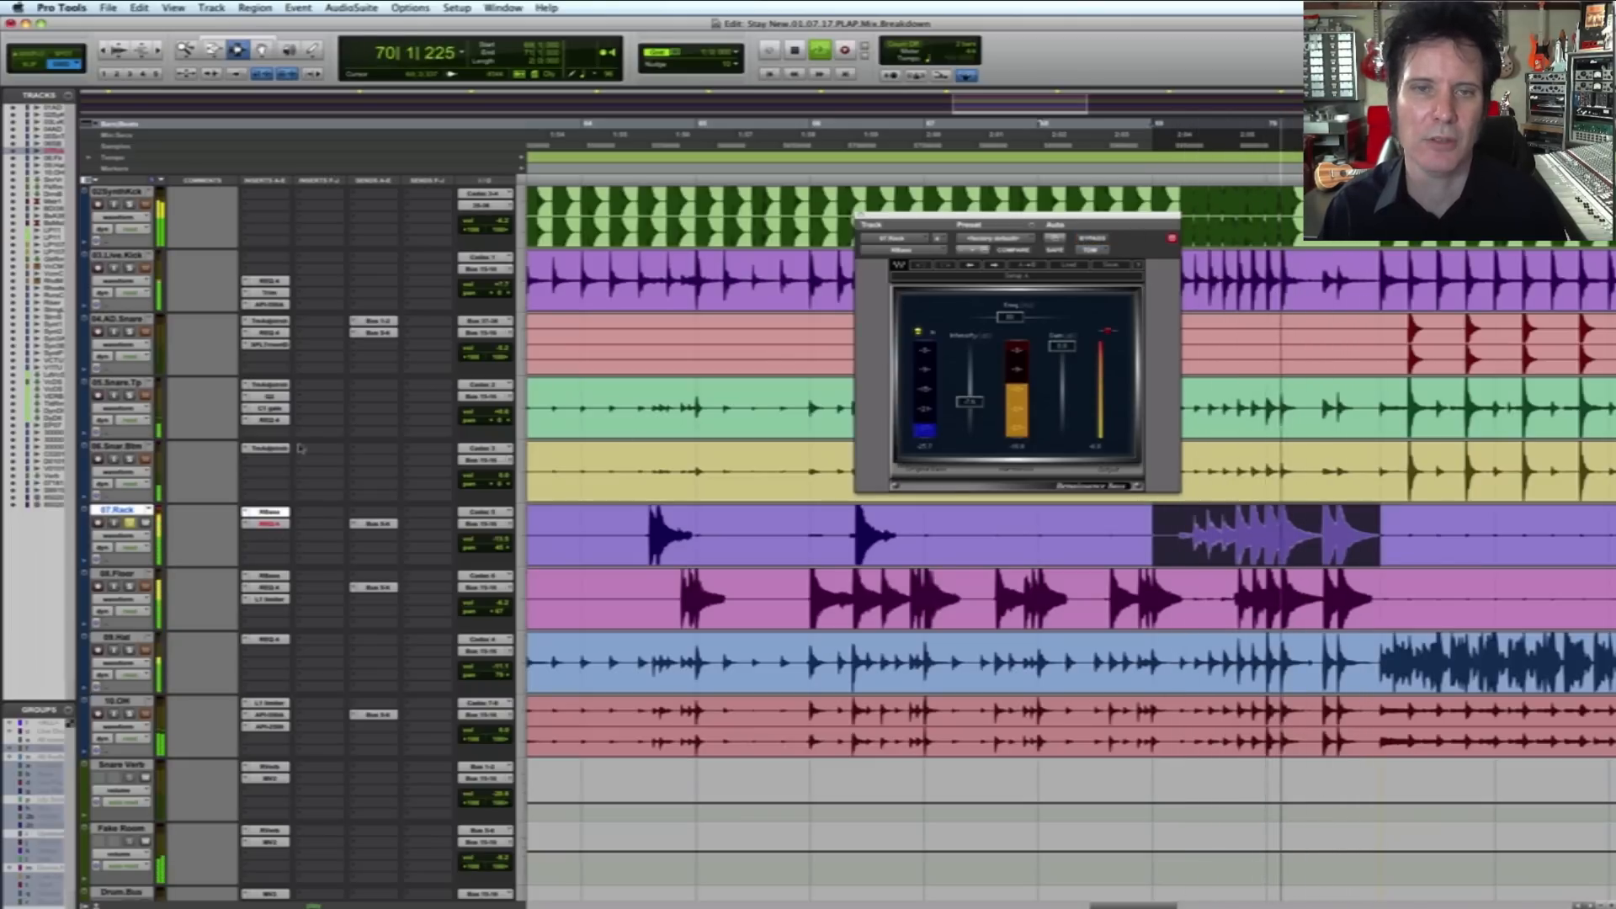
Step: Open the REQ 4 equalizer on 07.Rack, try low-mid cuts with its second band, and reset that band's gain
click(267, 523)
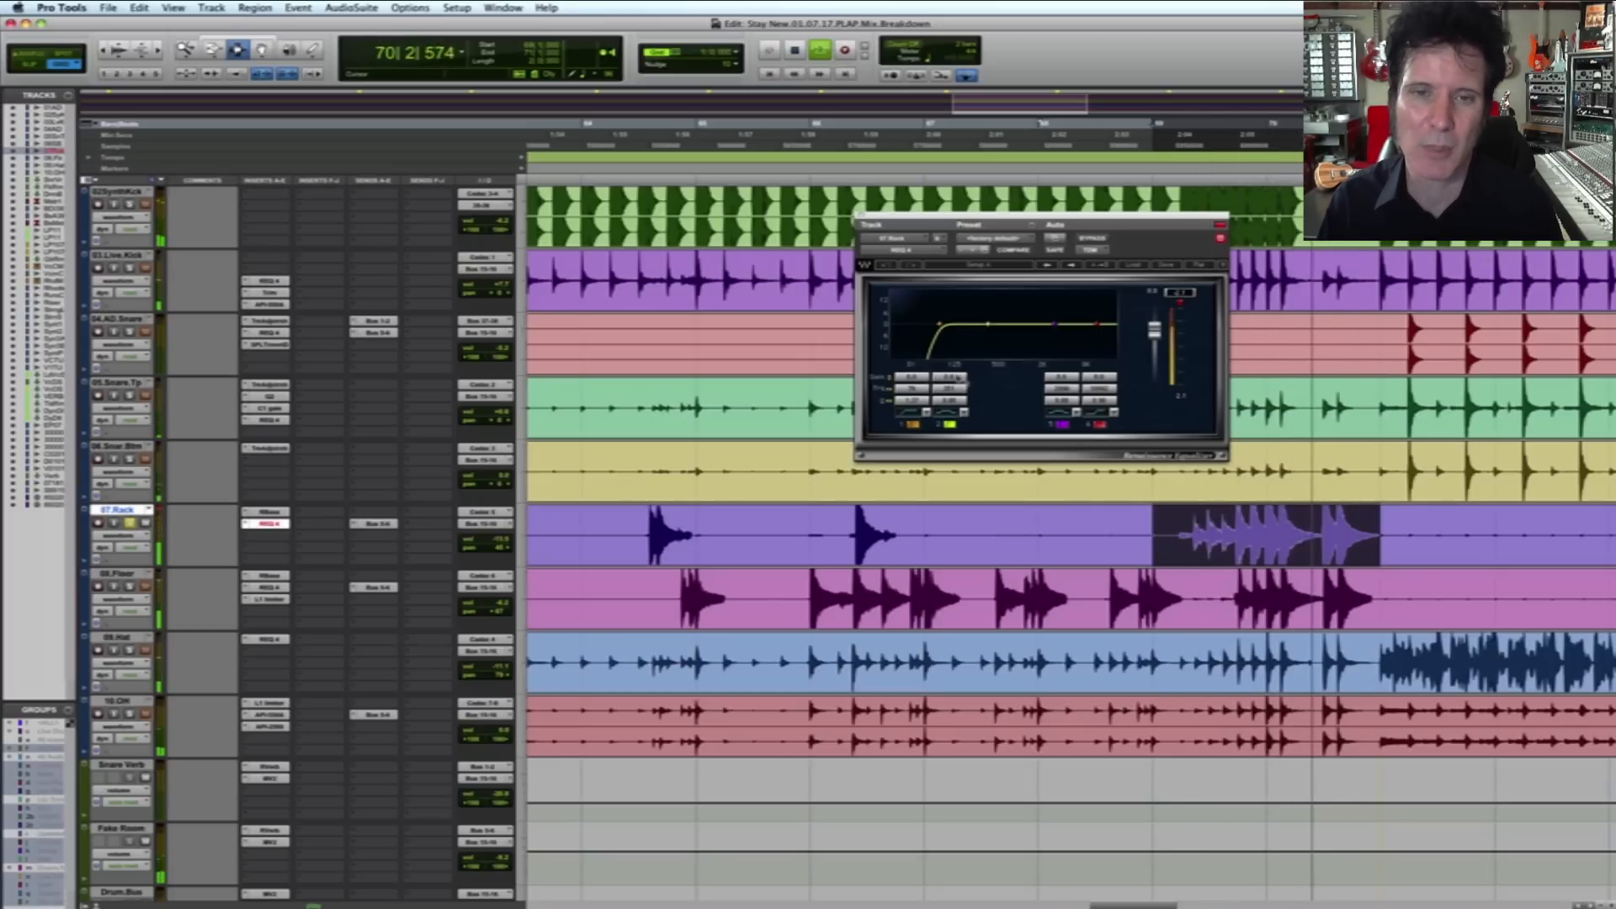
drag(951, 377, 951, 394)
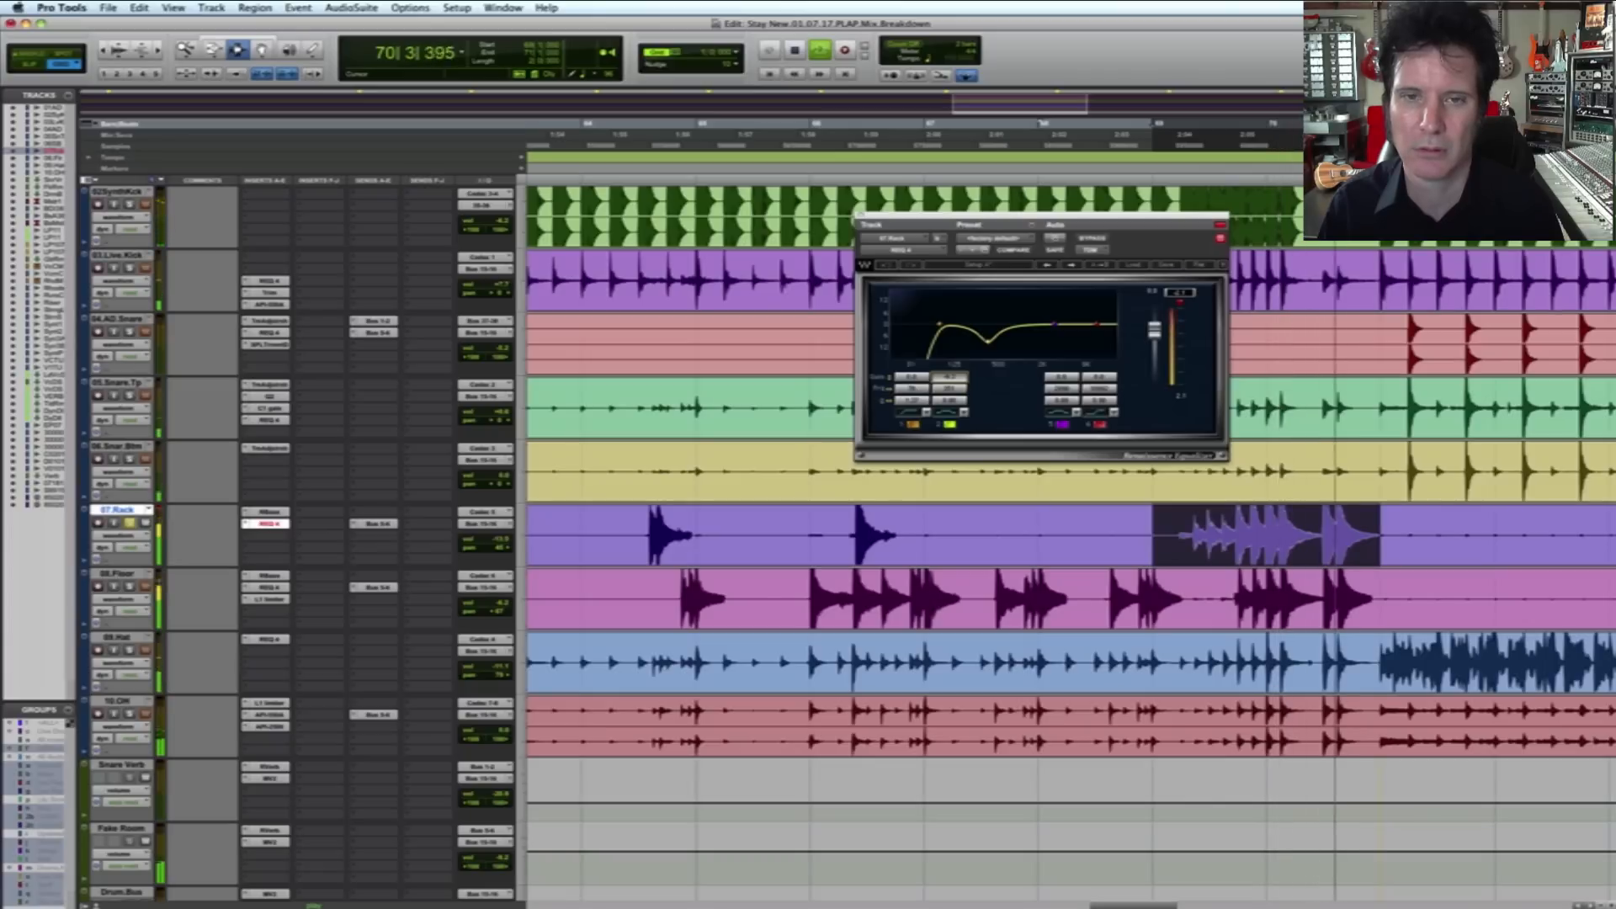
mouse_move(951, 378)
mouse_down()
mouse_move(951, 362)
mouse_move(954, 401)
mouse_up()
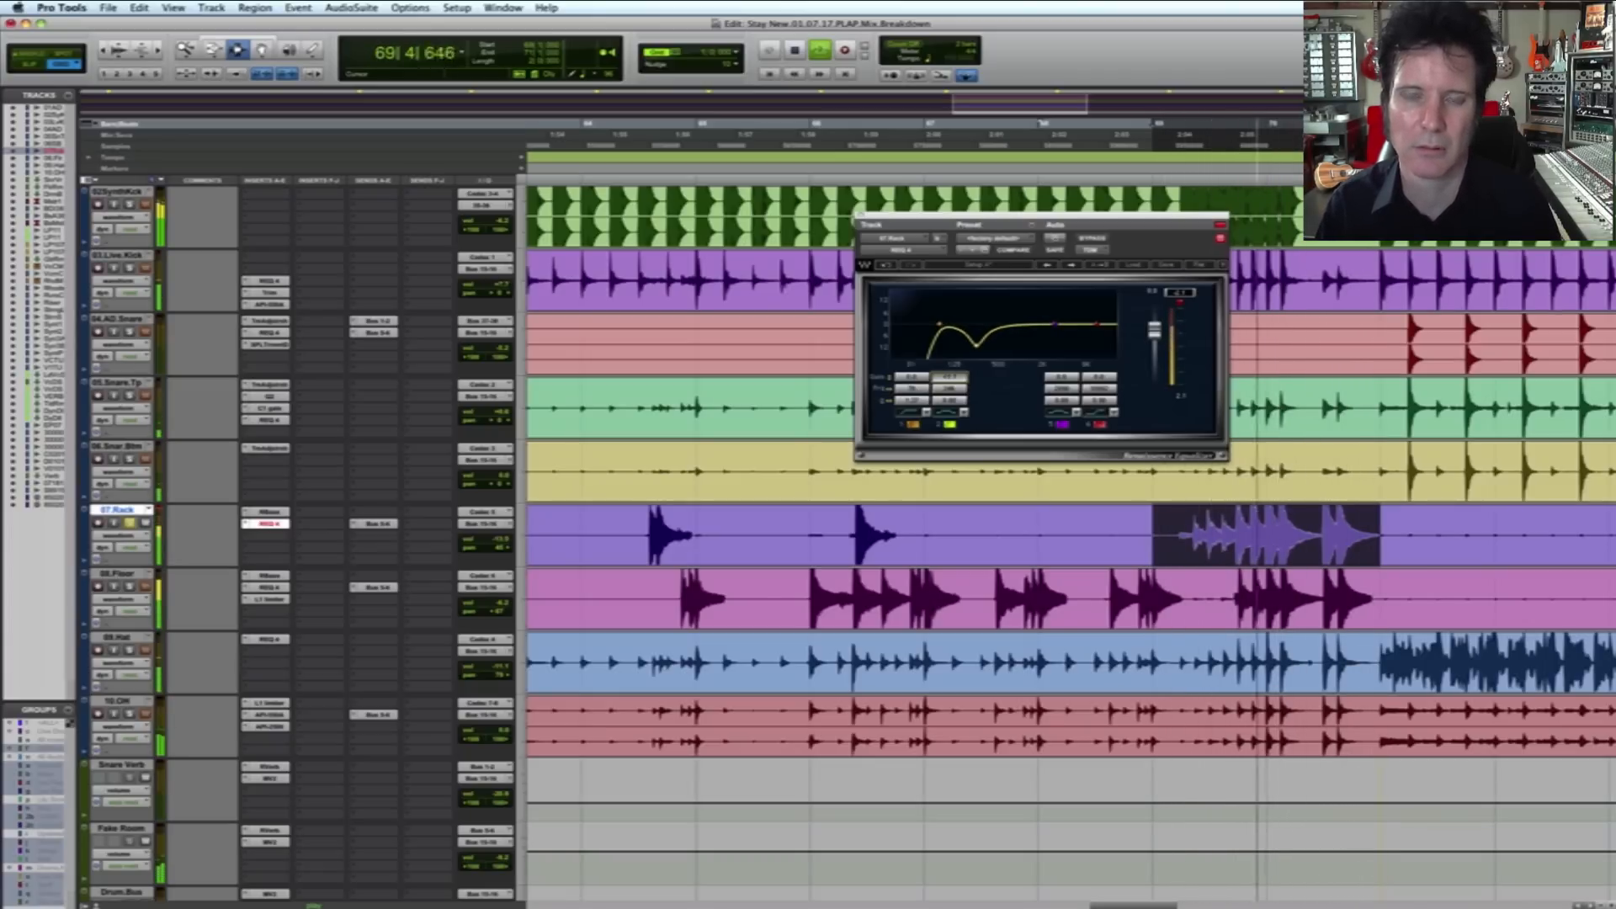
alt+click(956, 379)
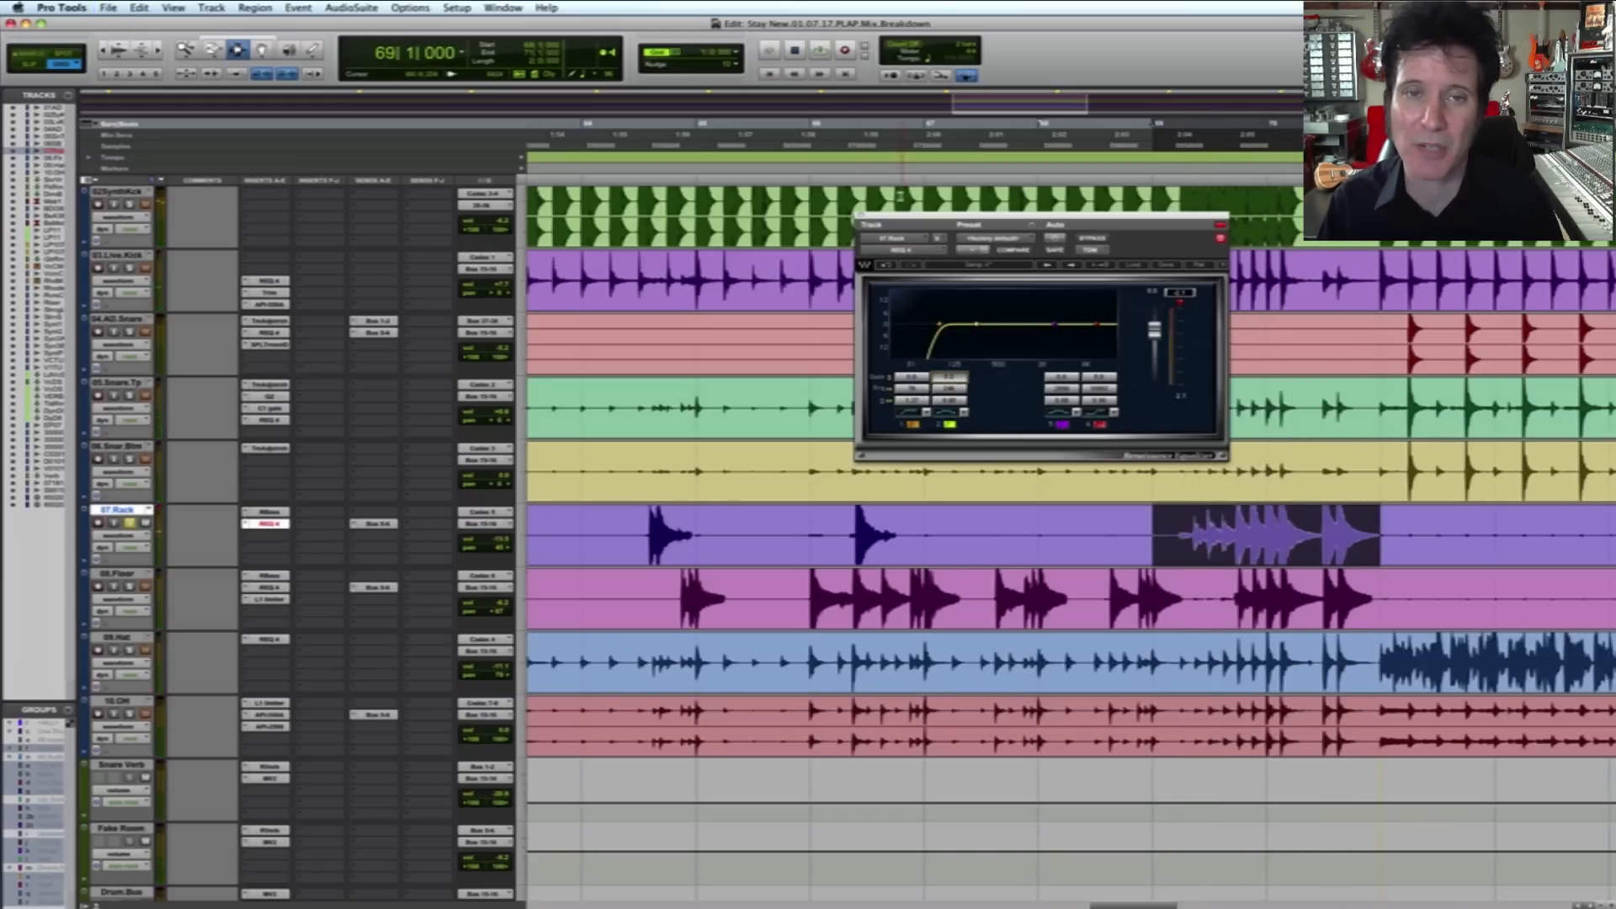
Step: Close the rack tom's equalizer and review the RBass, REQ 4 and L1 Limiter plug-ins on 08.Floor during playback
click(859, 216)
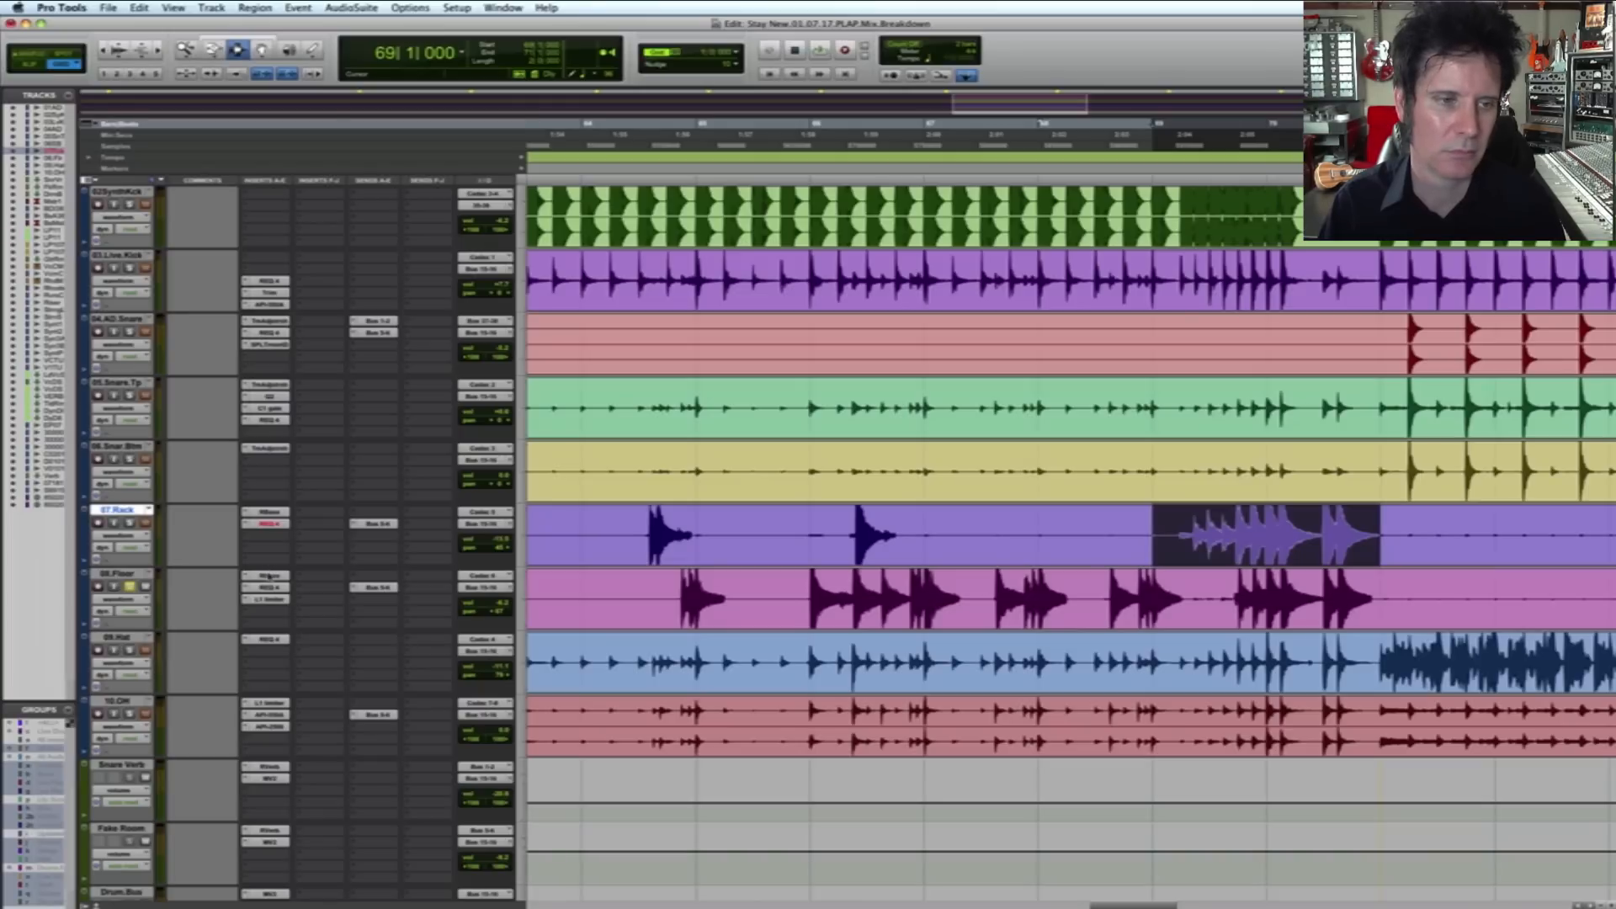
click(268, 575)
key(space)
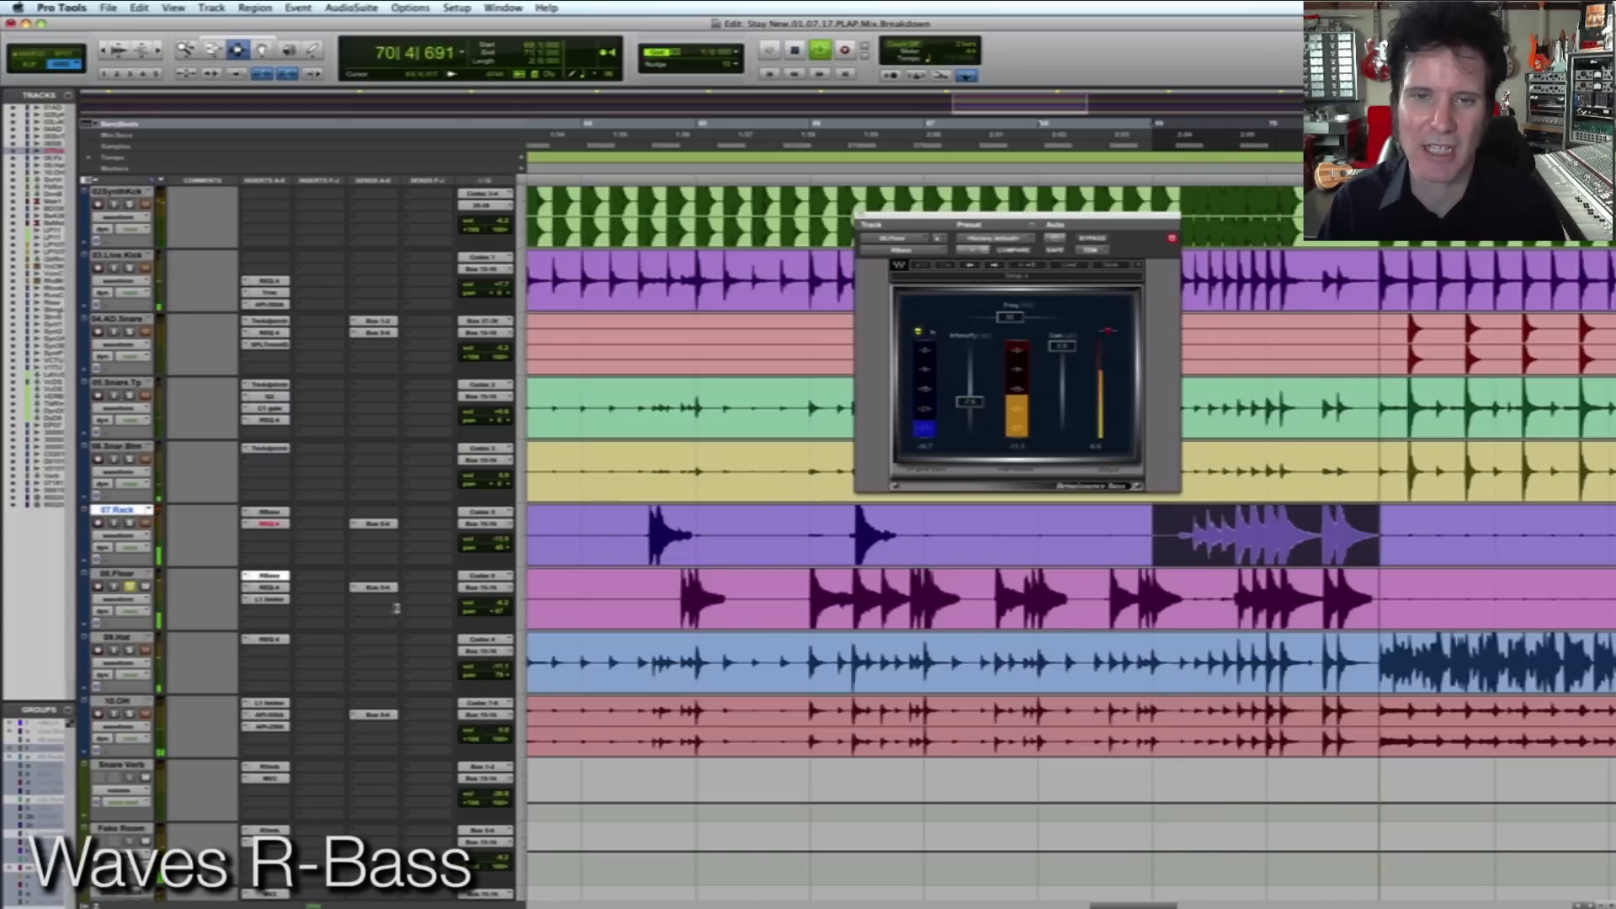
click(279, 588)
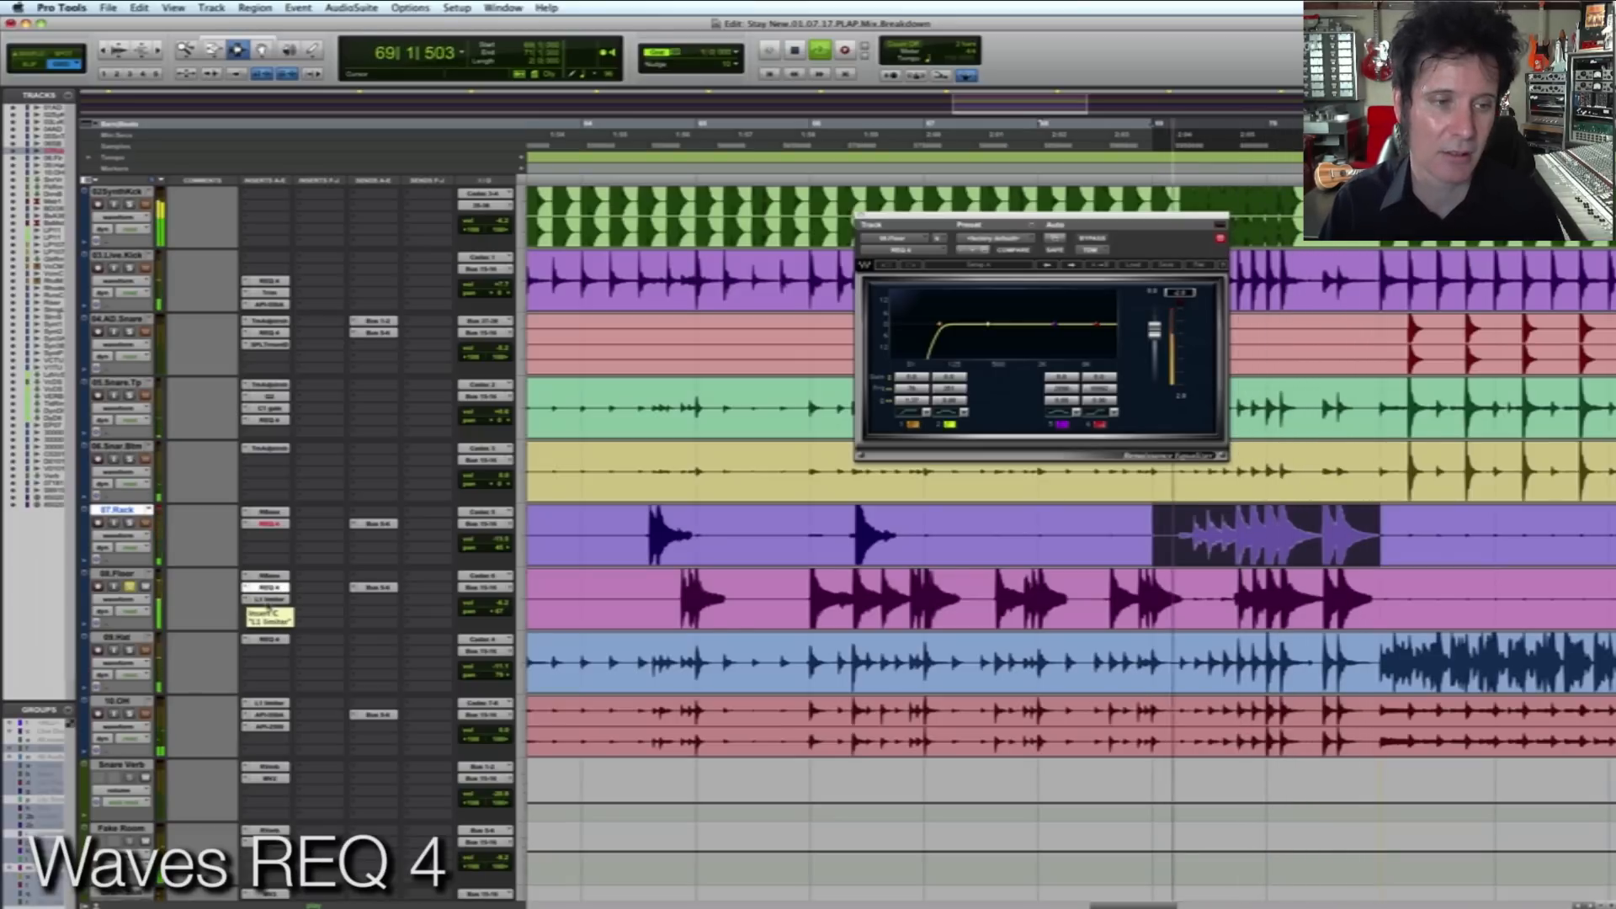
click(268, 599)
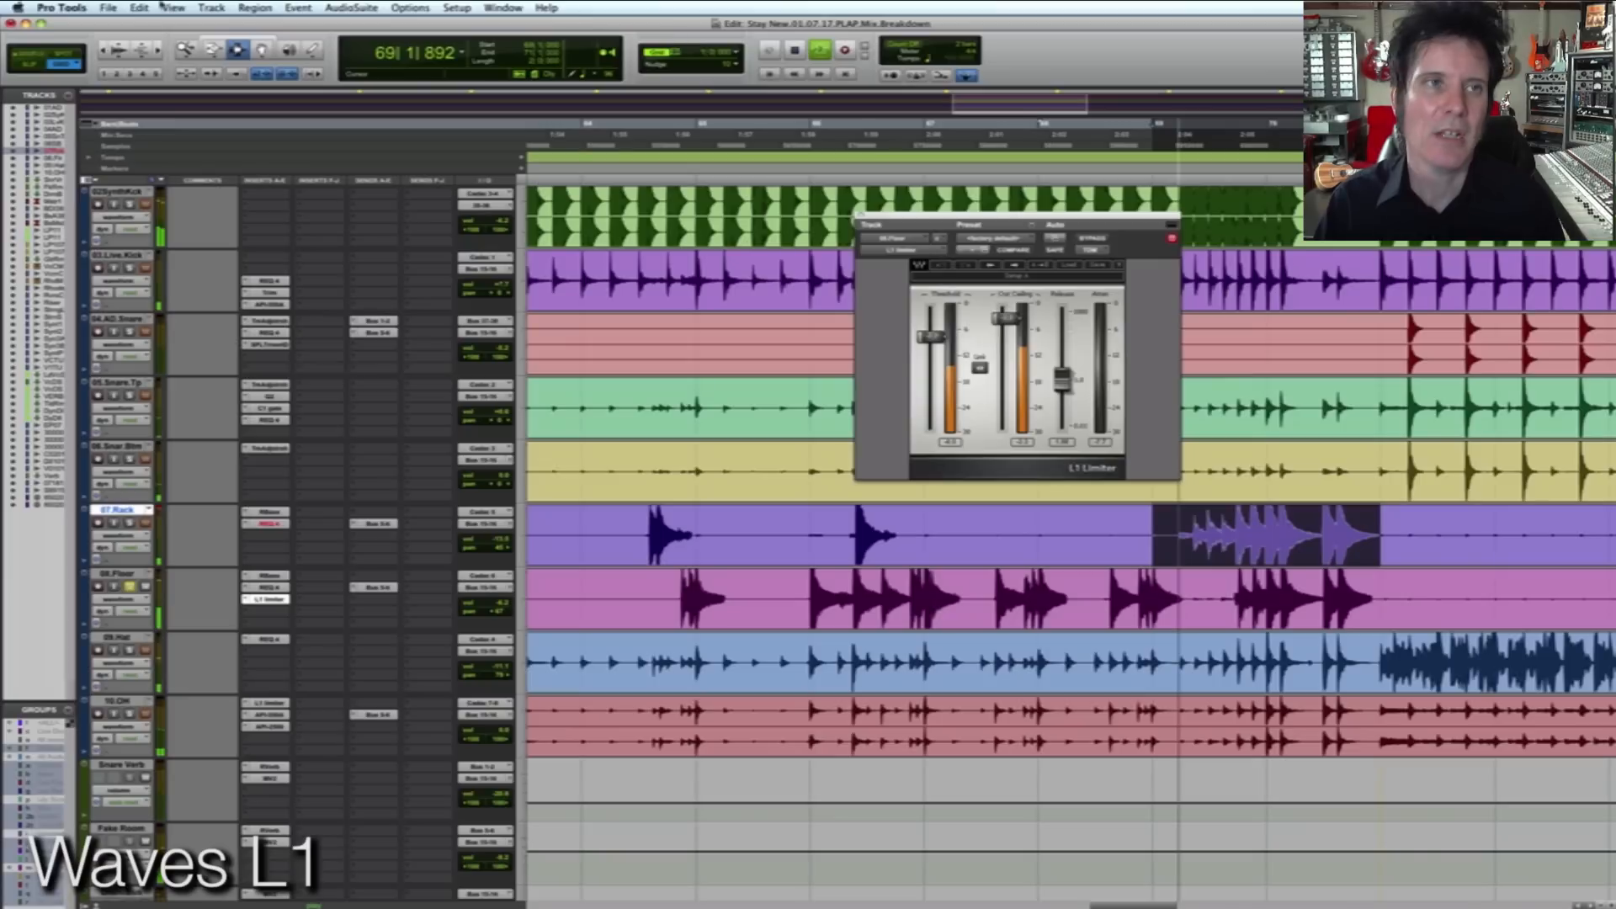
key(space)
Step: Locate and play the floor tom fill near bar 56 on 08.Floor, and select it from 56|2|816 to just before bar 58
double_click(186, 49)
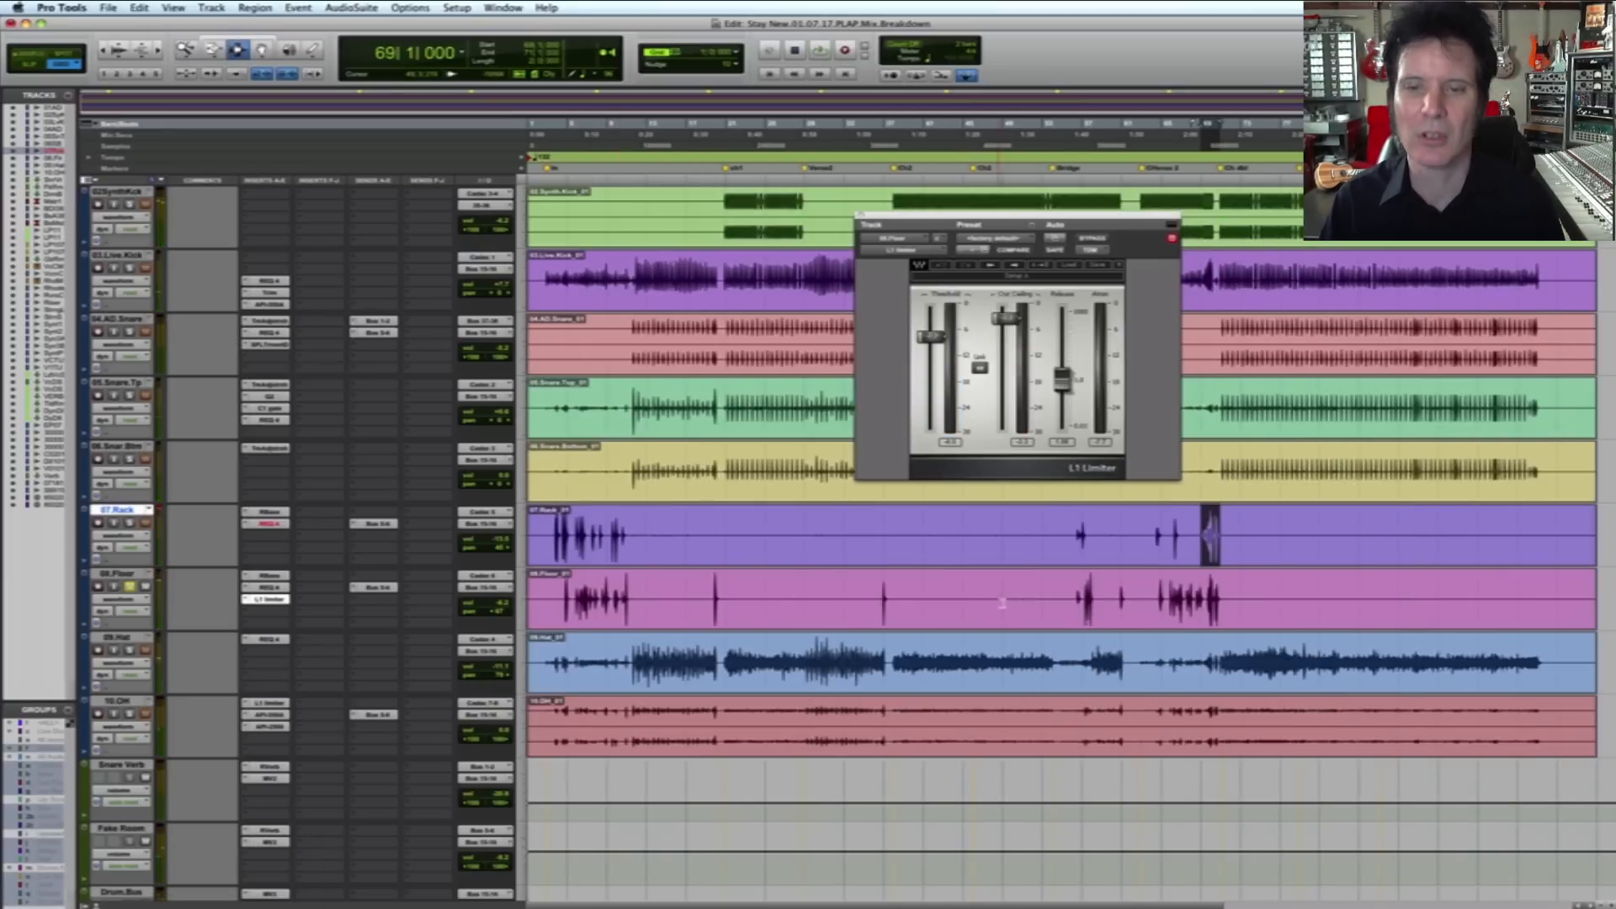
drag(1292, 594, 527, 598)
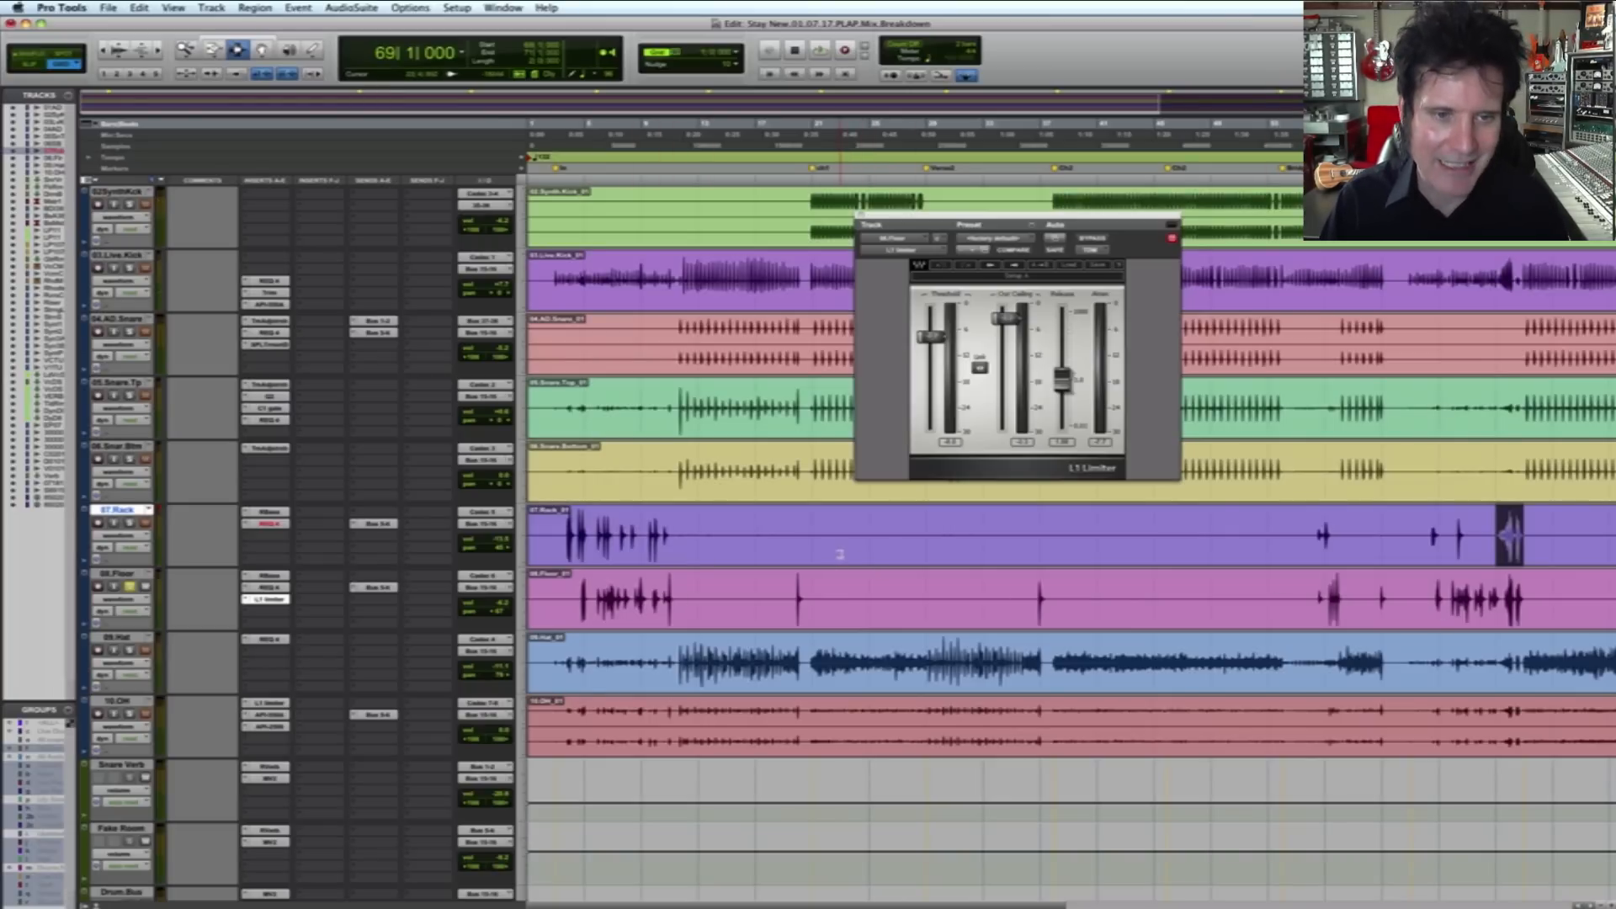
click(1313, 599)
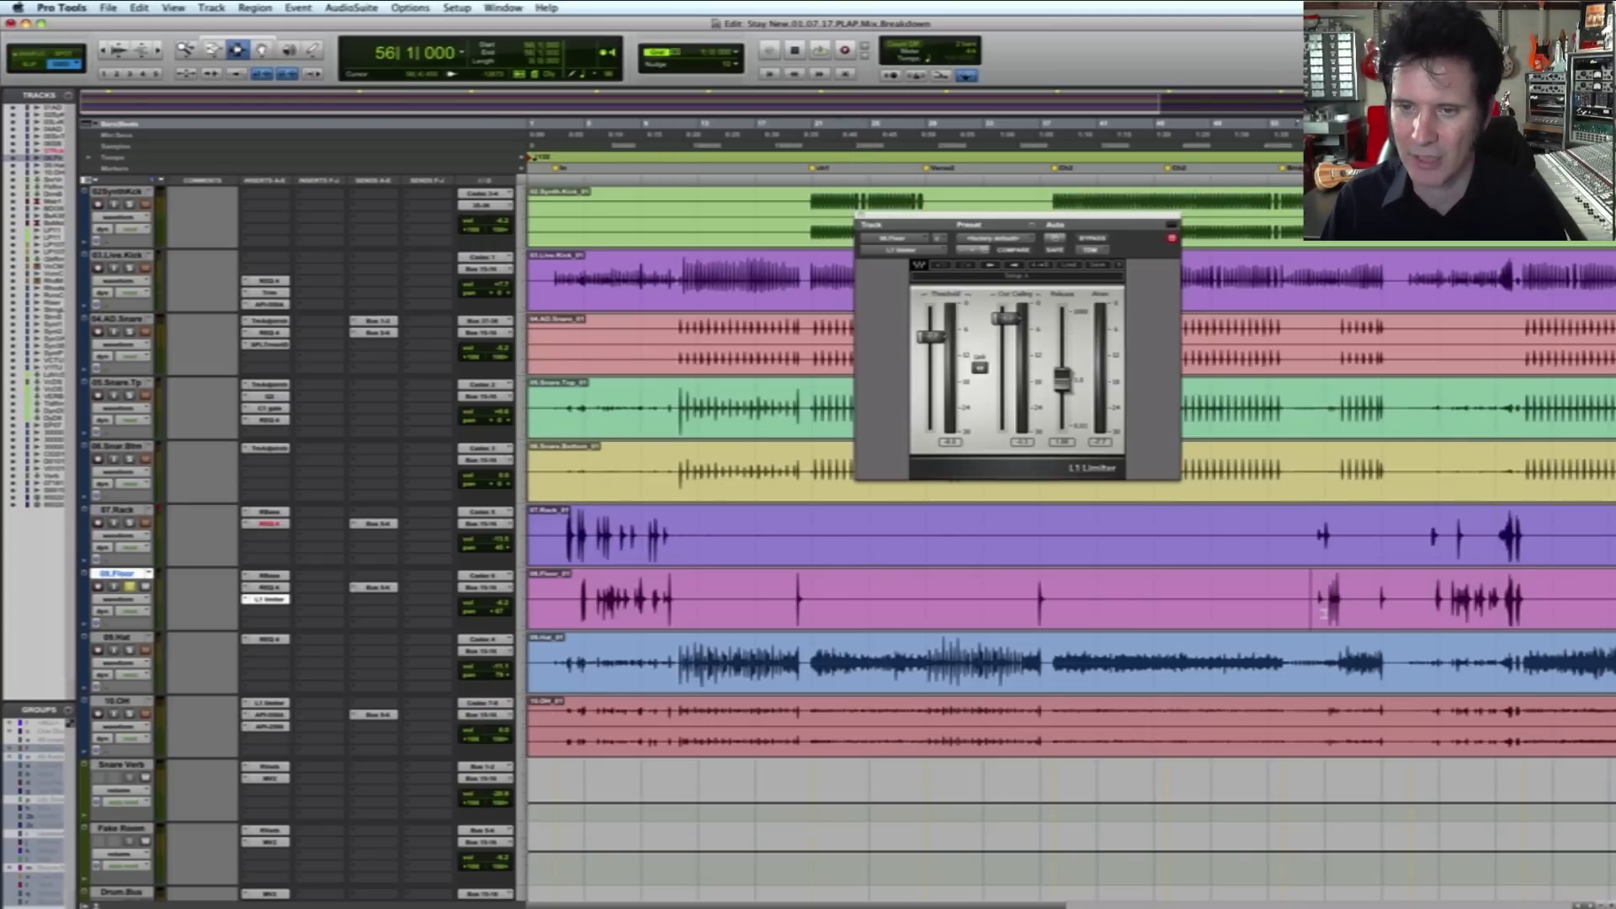
key(space)
key(F5)
drag(1297, 601, 1379, 613)
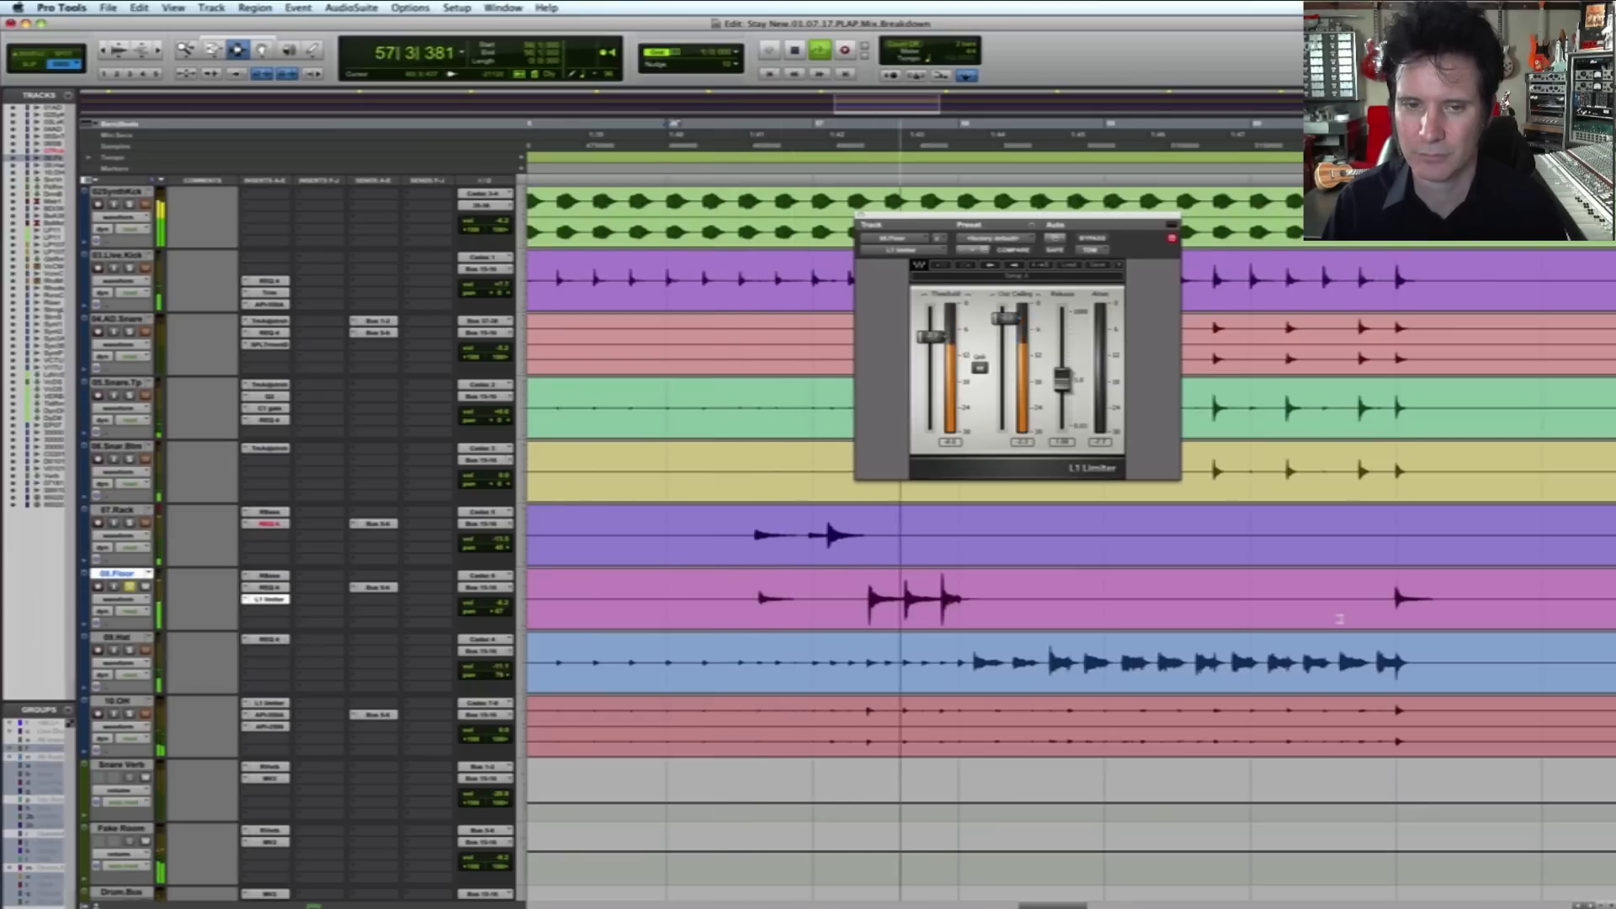
shift+click(955, 607)
shift+click(734, 595)
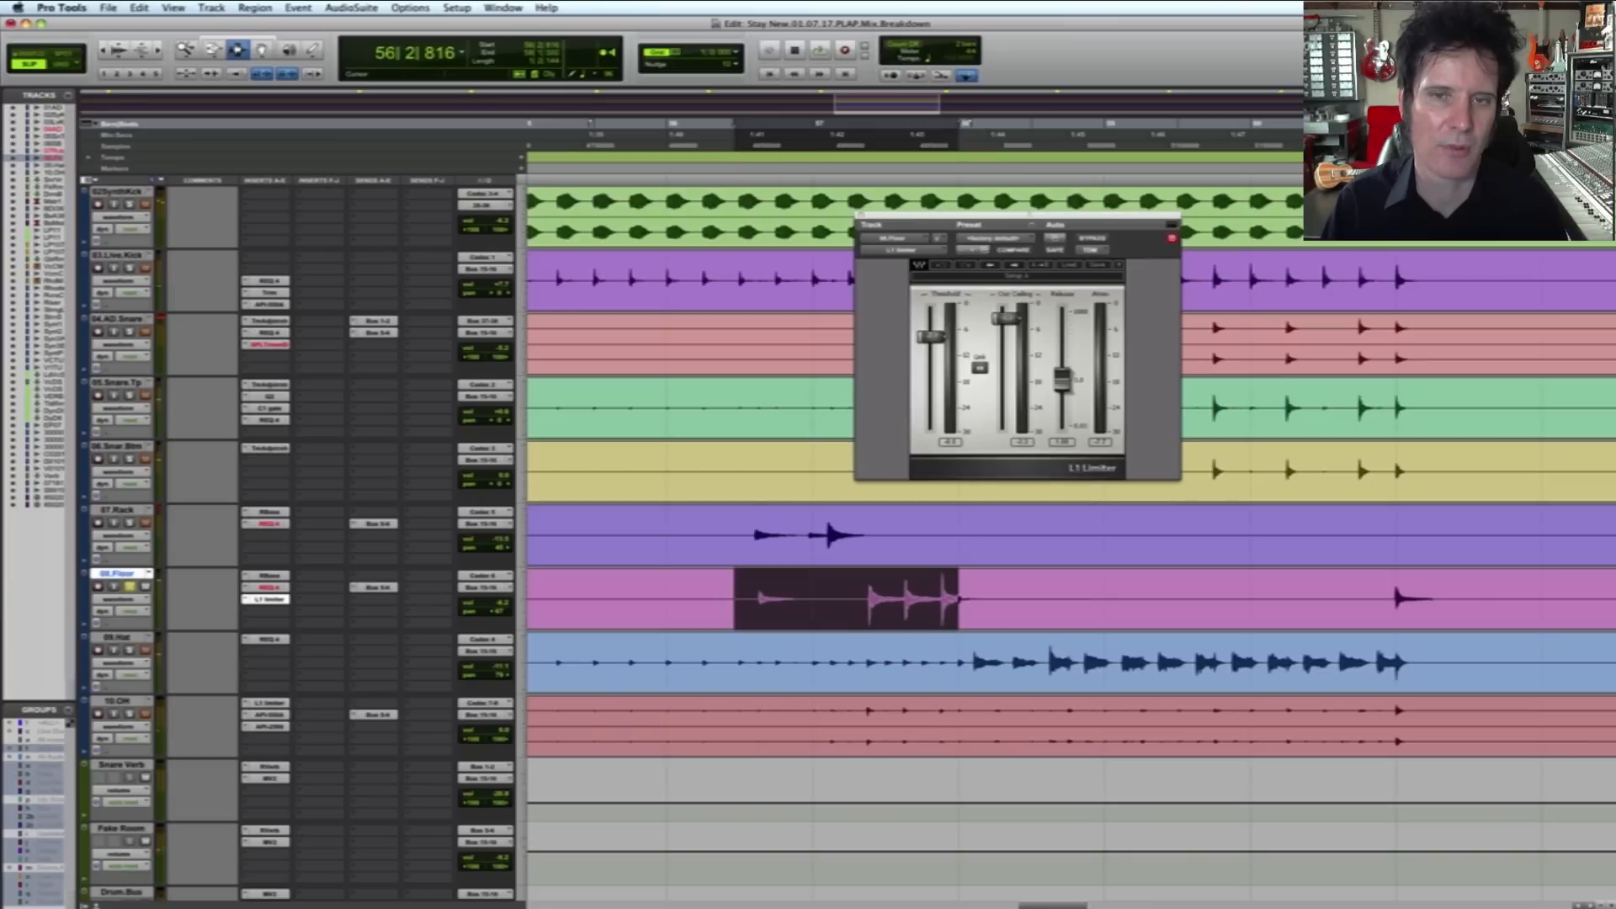
Step: Play the selected floor tom fill with the L1 Limiter bypassed and active, leave the limiter active and close its window
key(space)
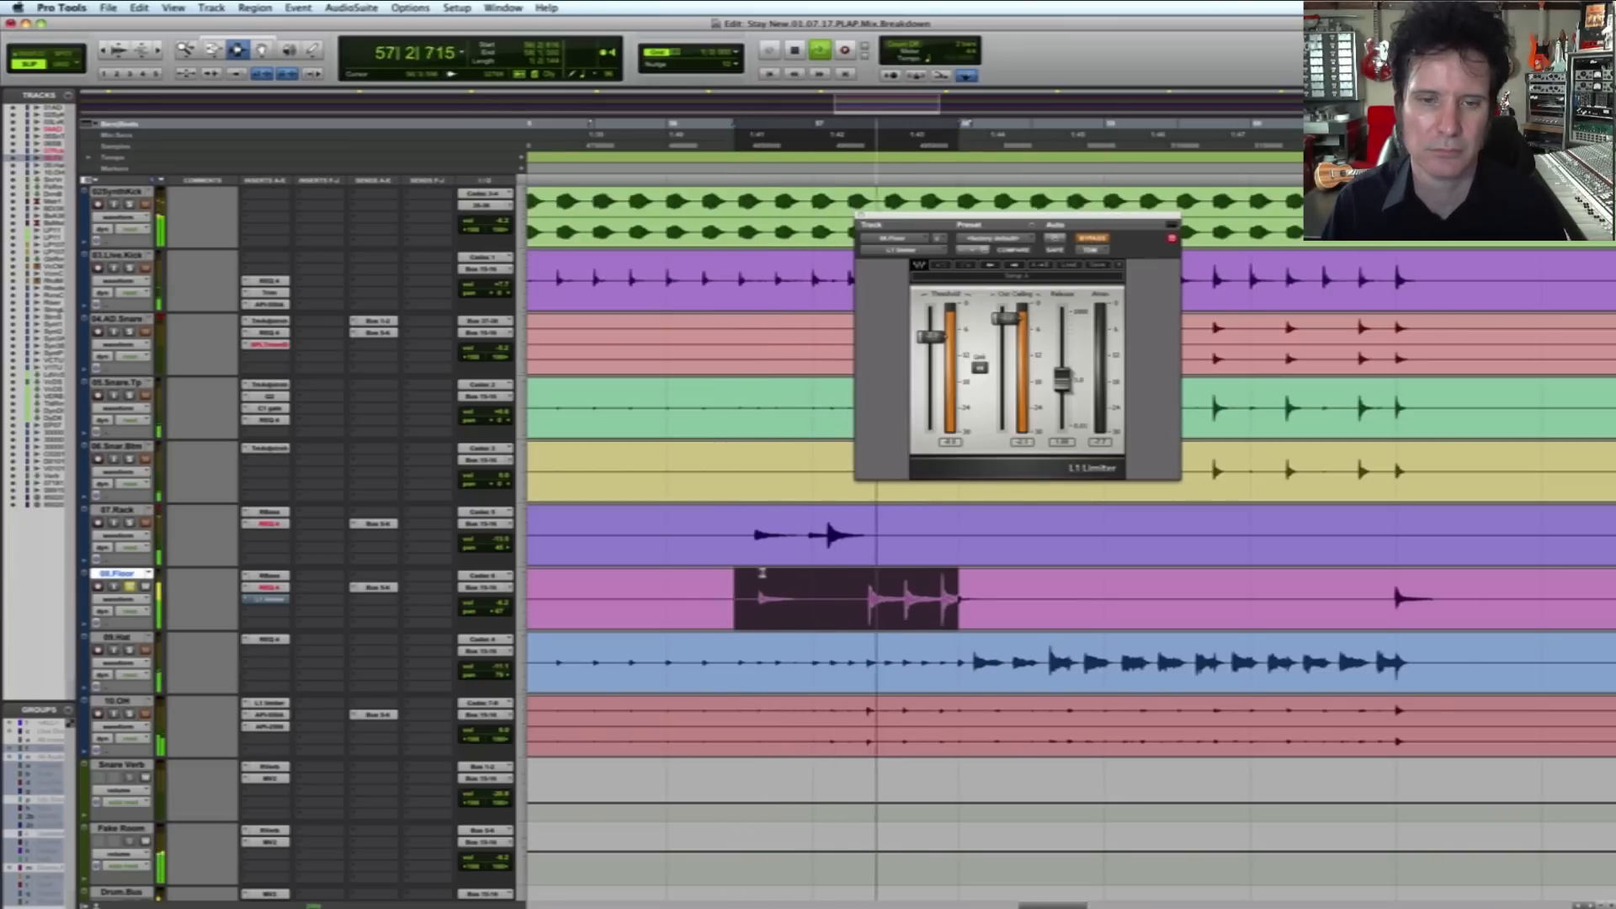
click(1092, 239)
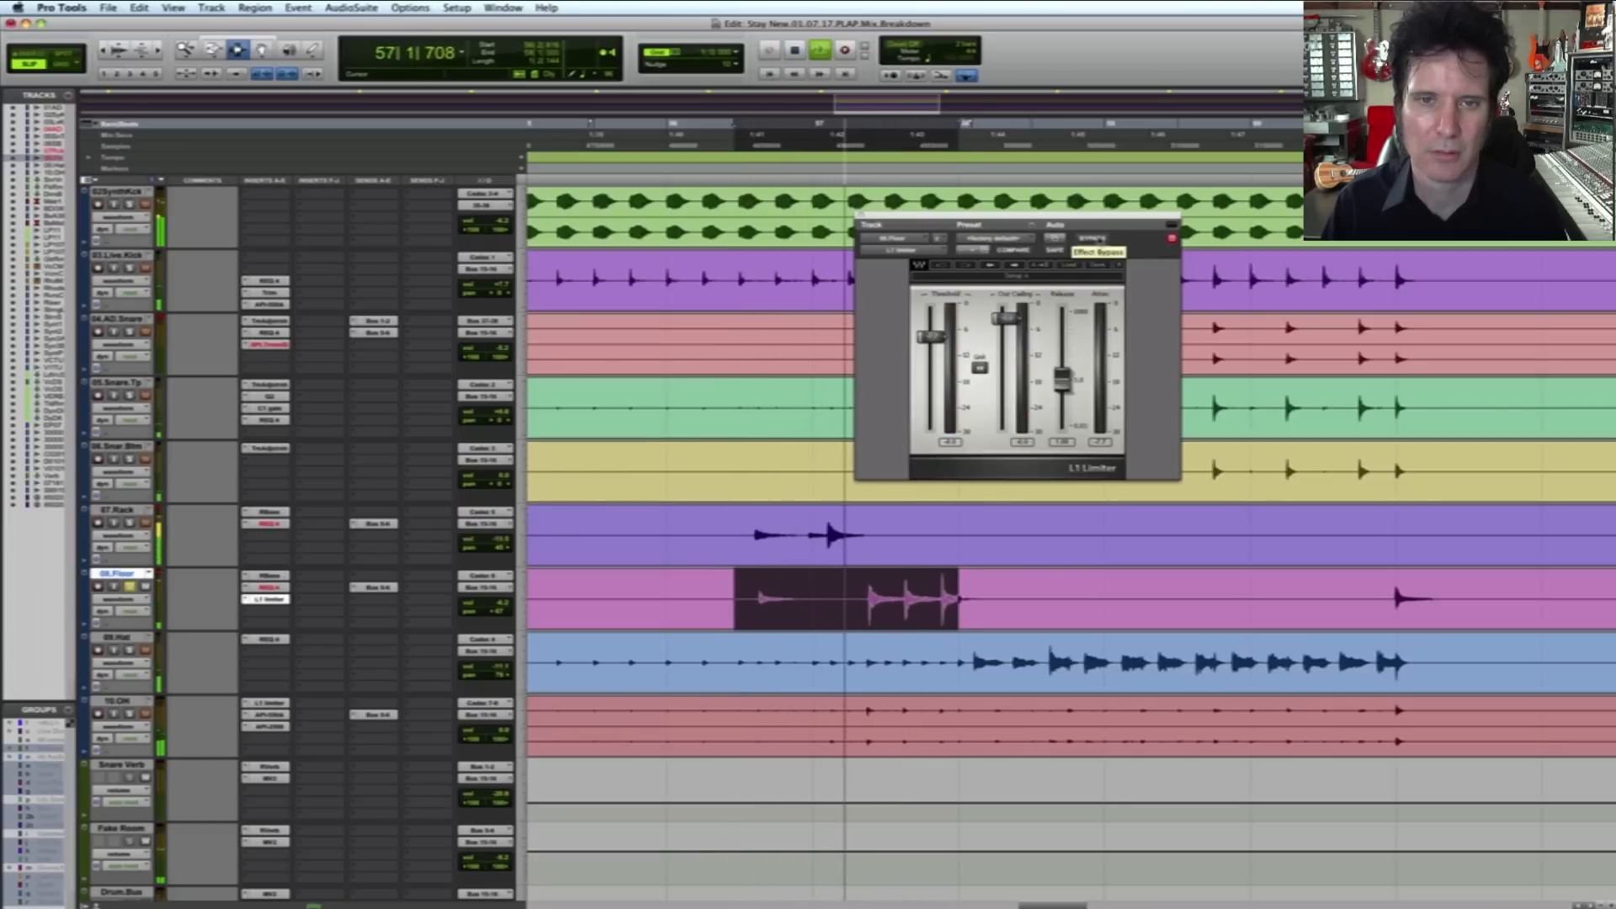
click(1095, 239)
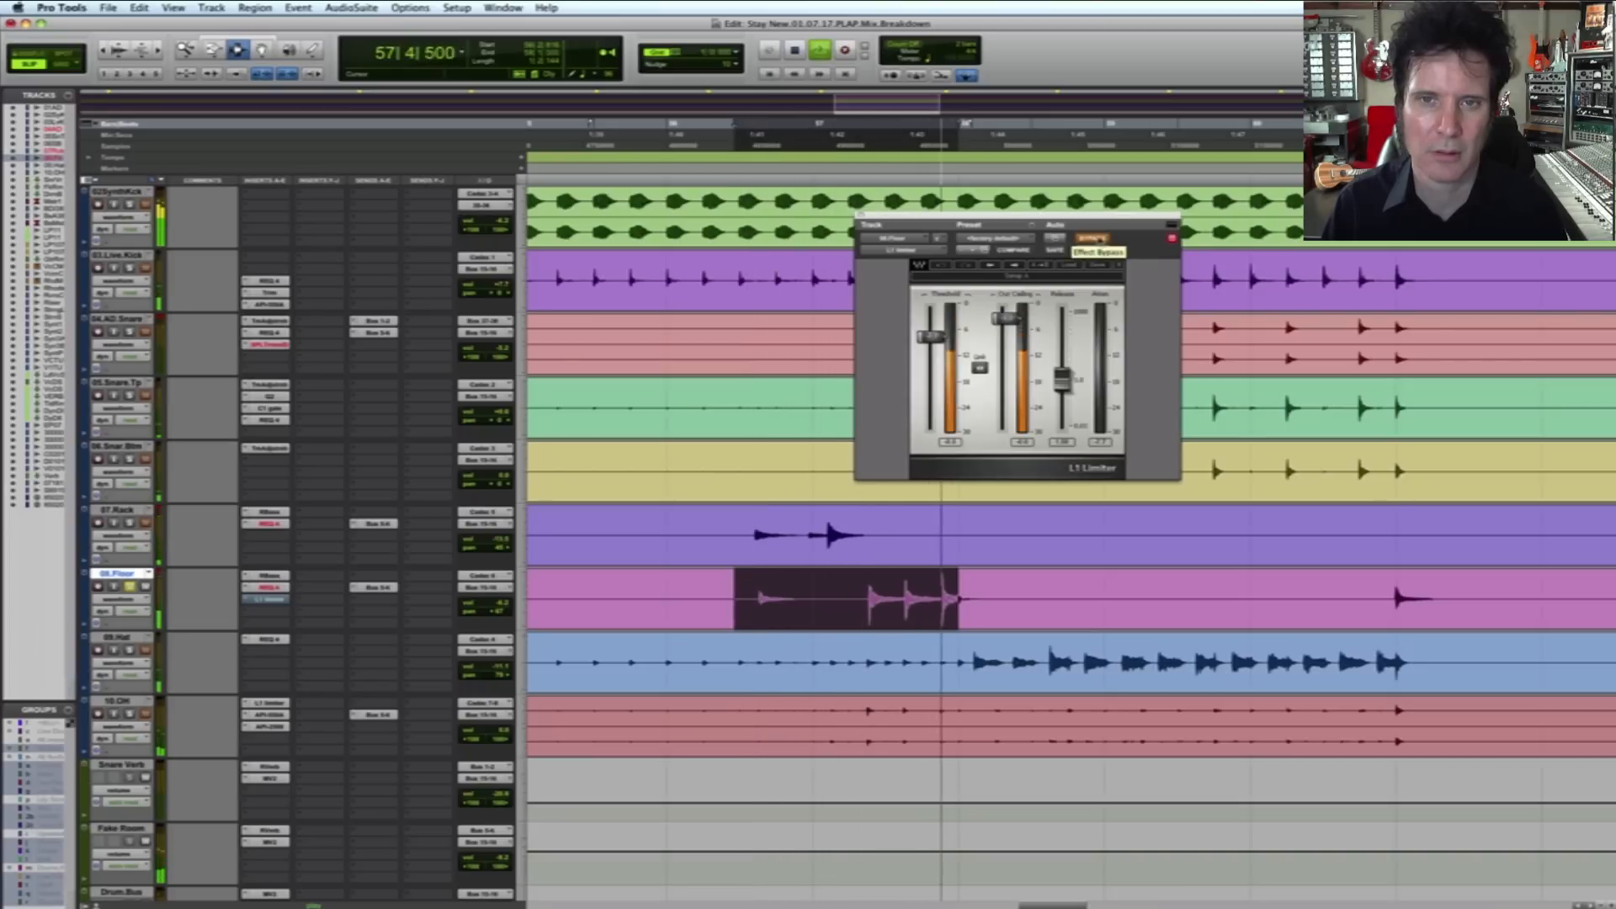
key(space)
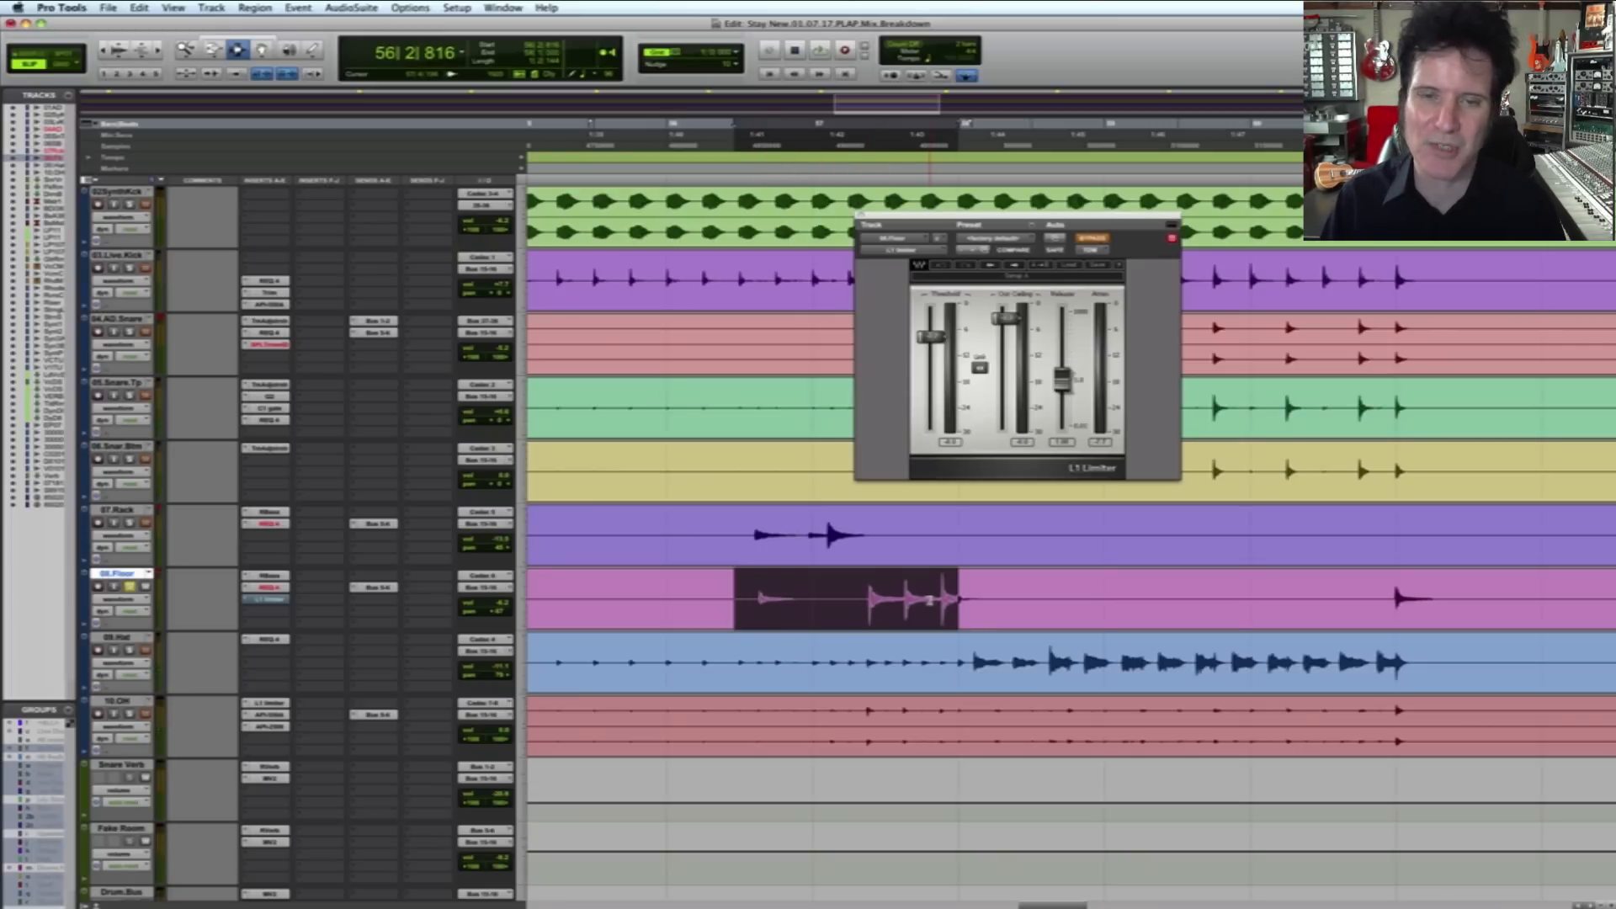
key(r)
key(r)
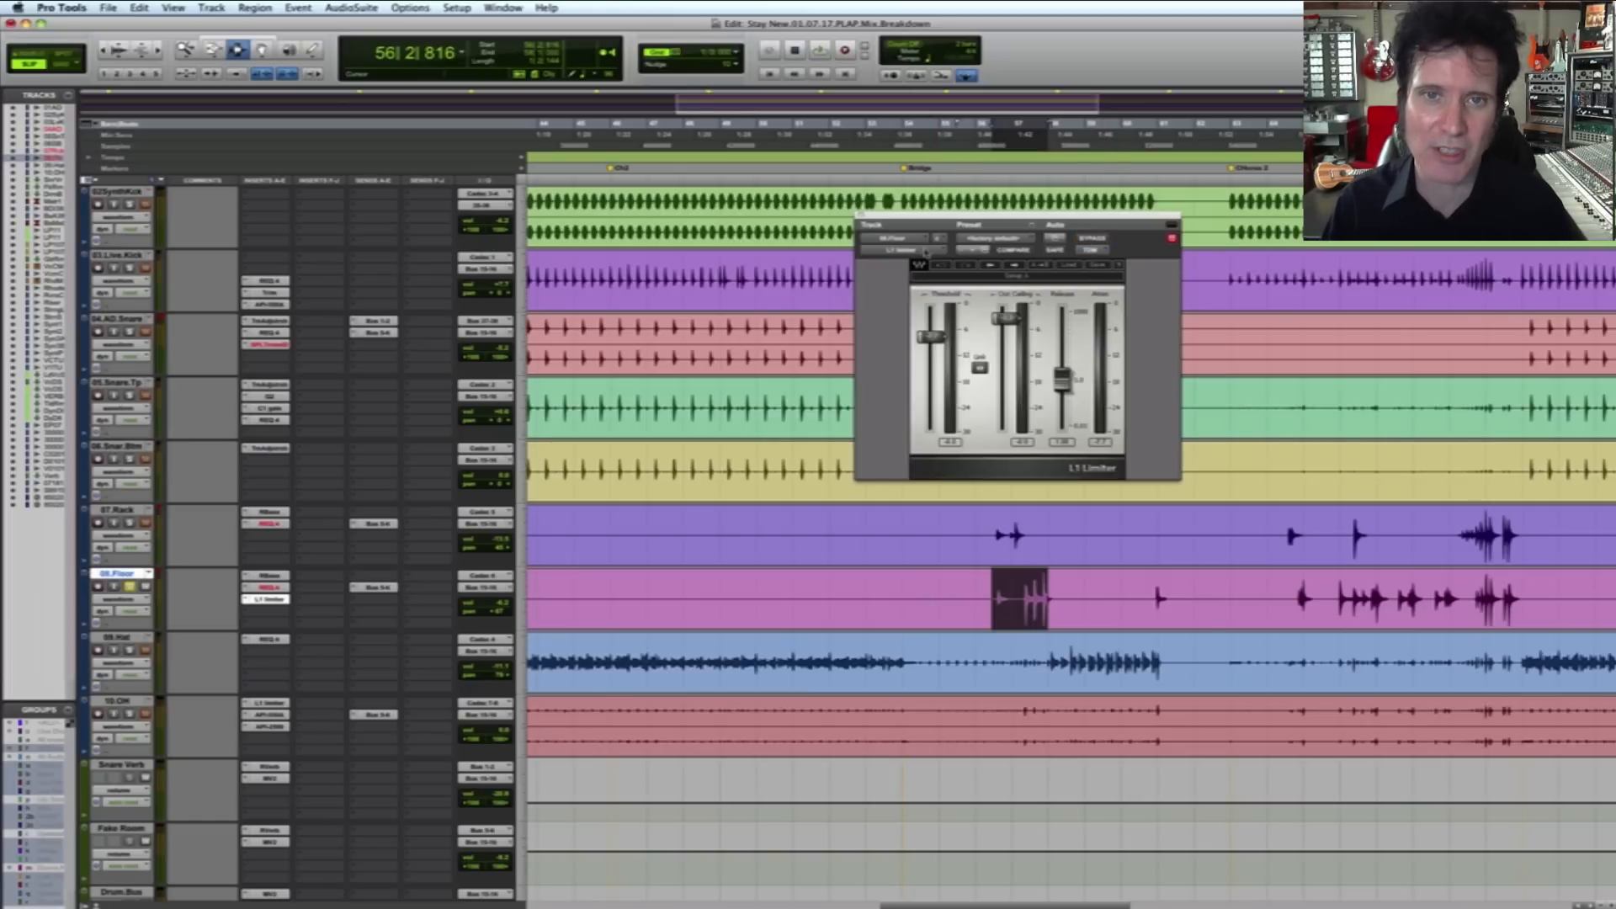
click(859, 216)
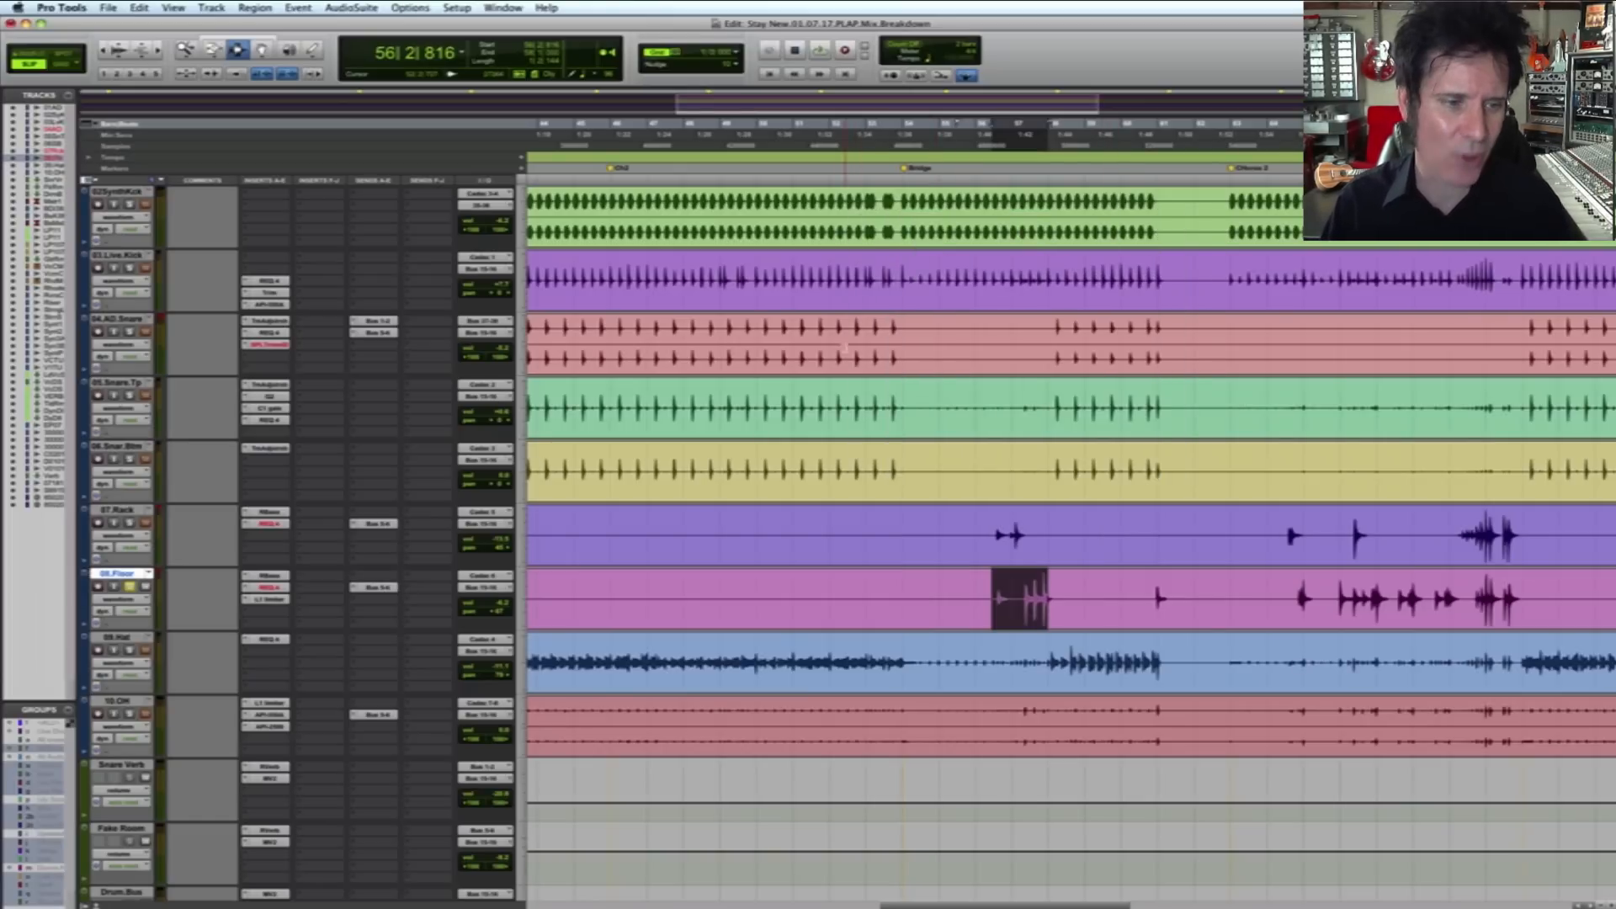
key(r)
key(r)
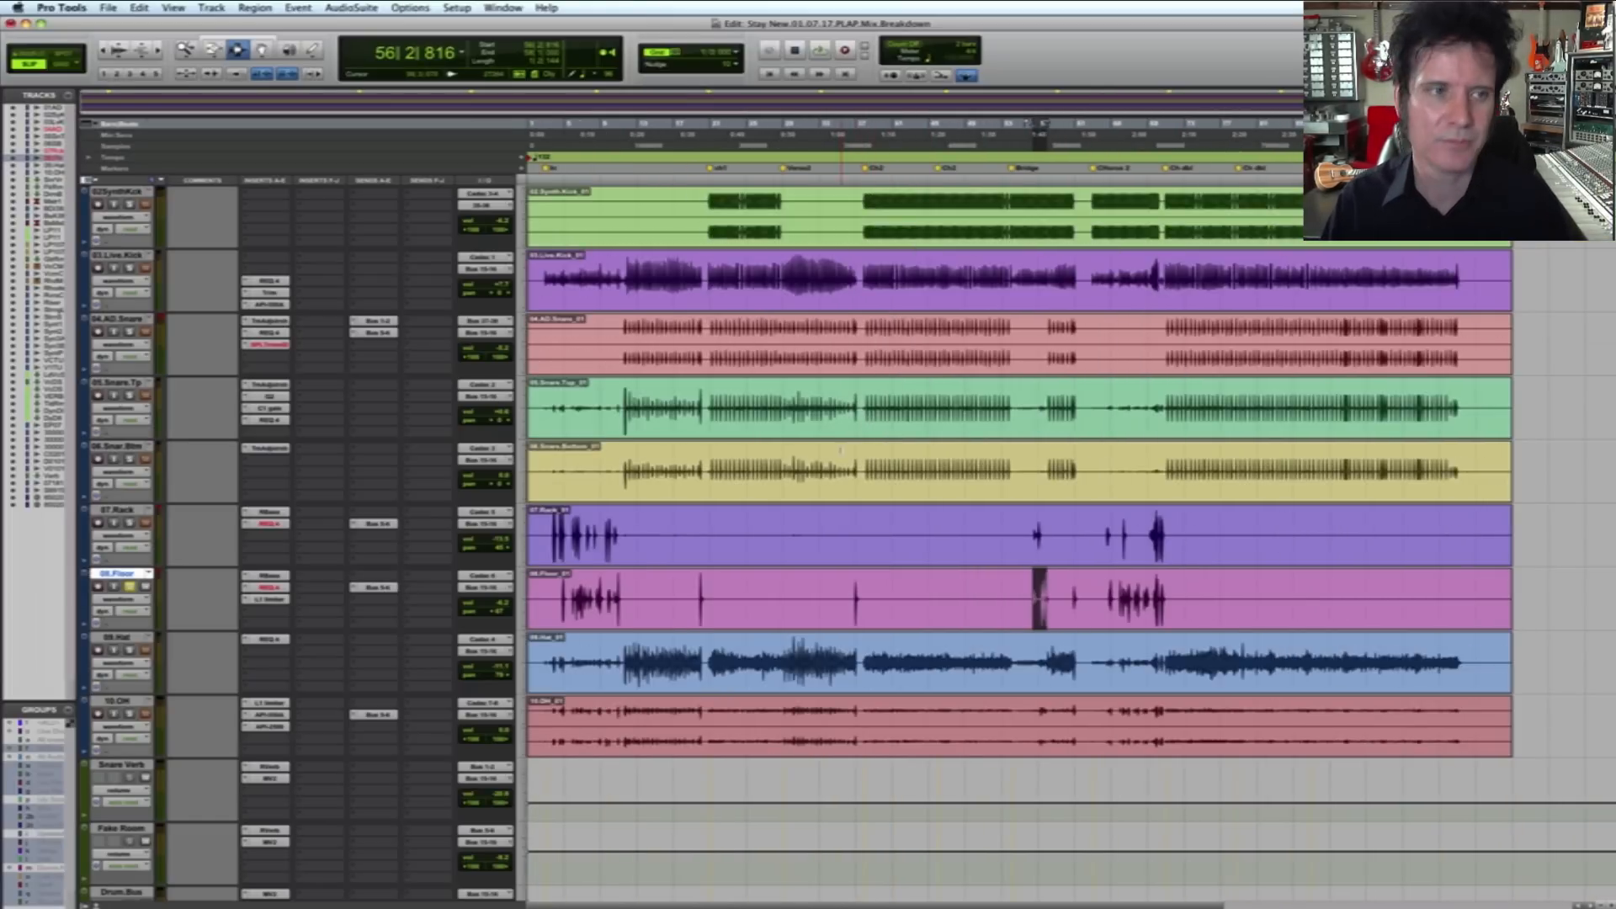